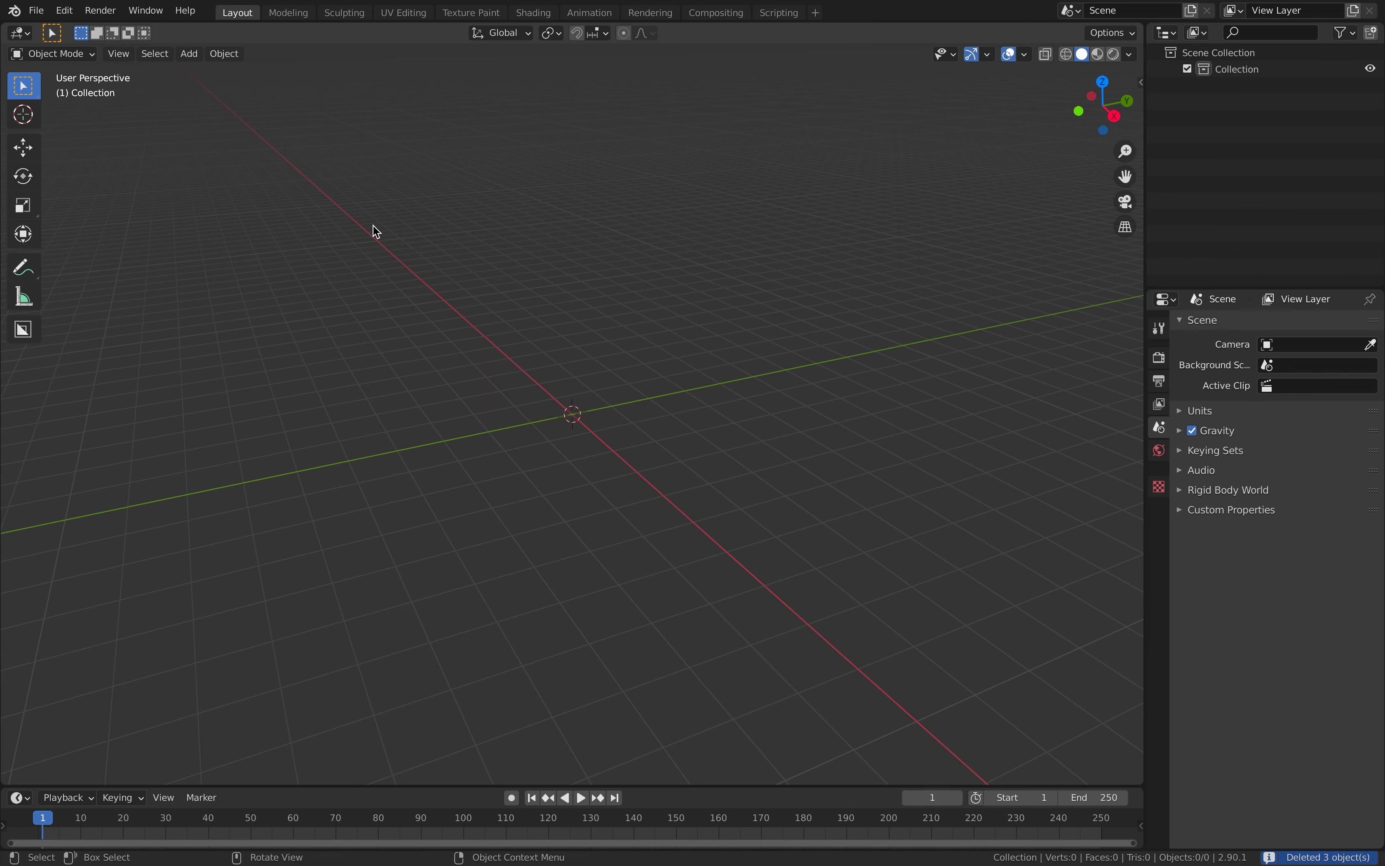
- Look up the Sverchok add-on in the preferences and review its details and general settings
{"action": "left_click", "coordinate": [64, 11]}
{"action": "left_click", "coordinate": [121, 263]}
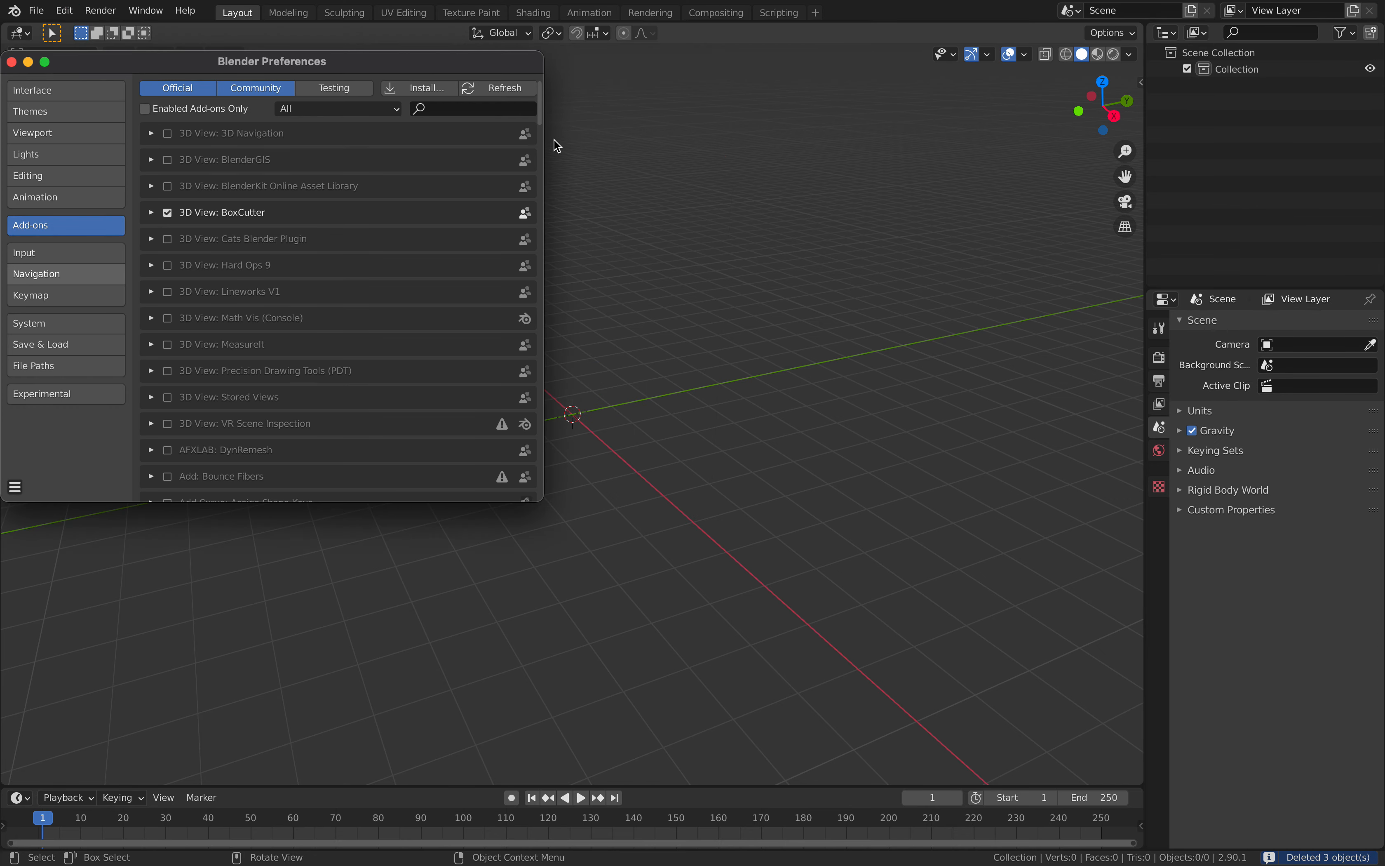
{"action": "left_click", "coordinate": [445, 112]}
{"action": "type", "text": "sver"}
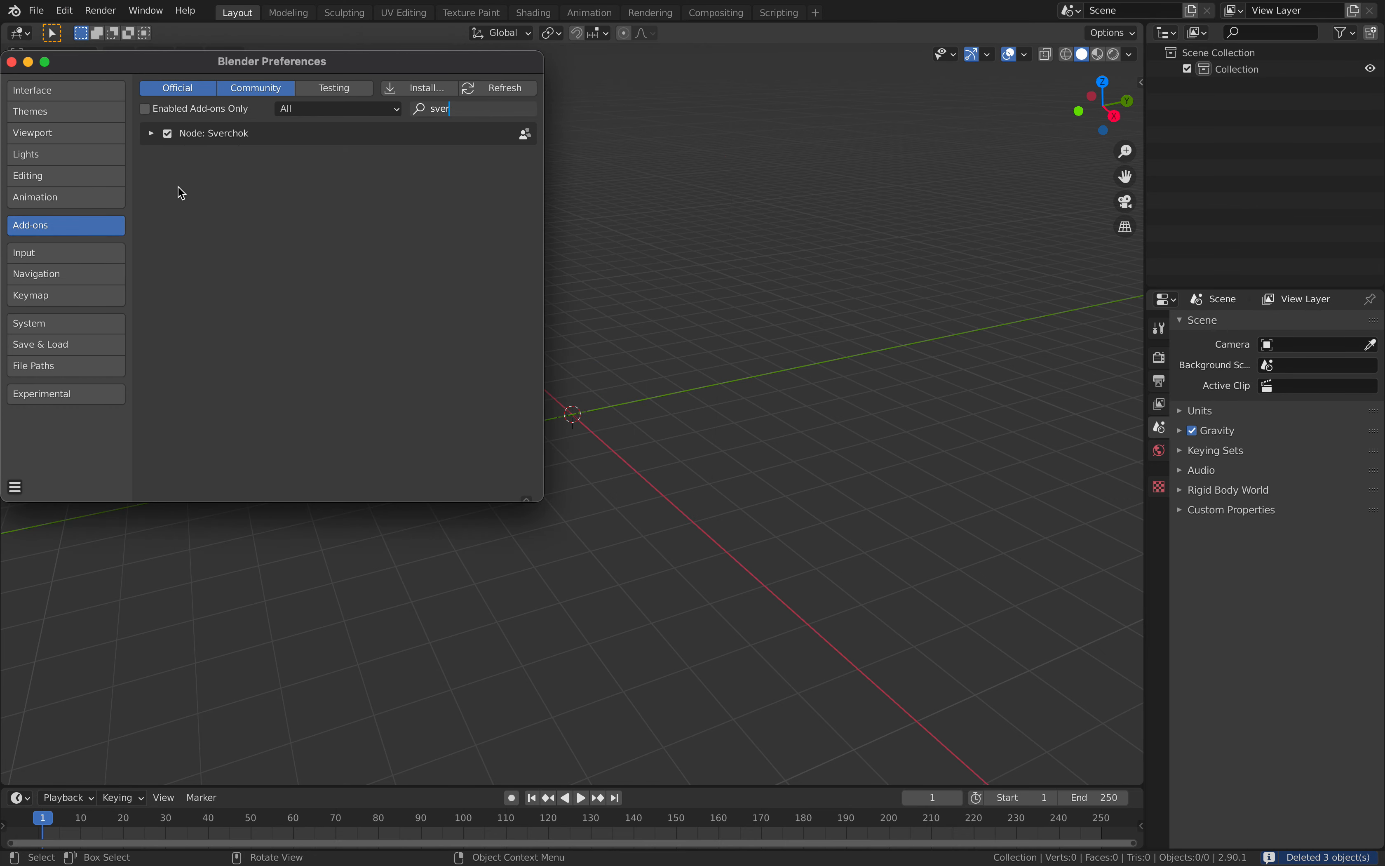
{"action": "key", "text": "Return"}
{"action": "left_click", "coordinate": [150, 133]}
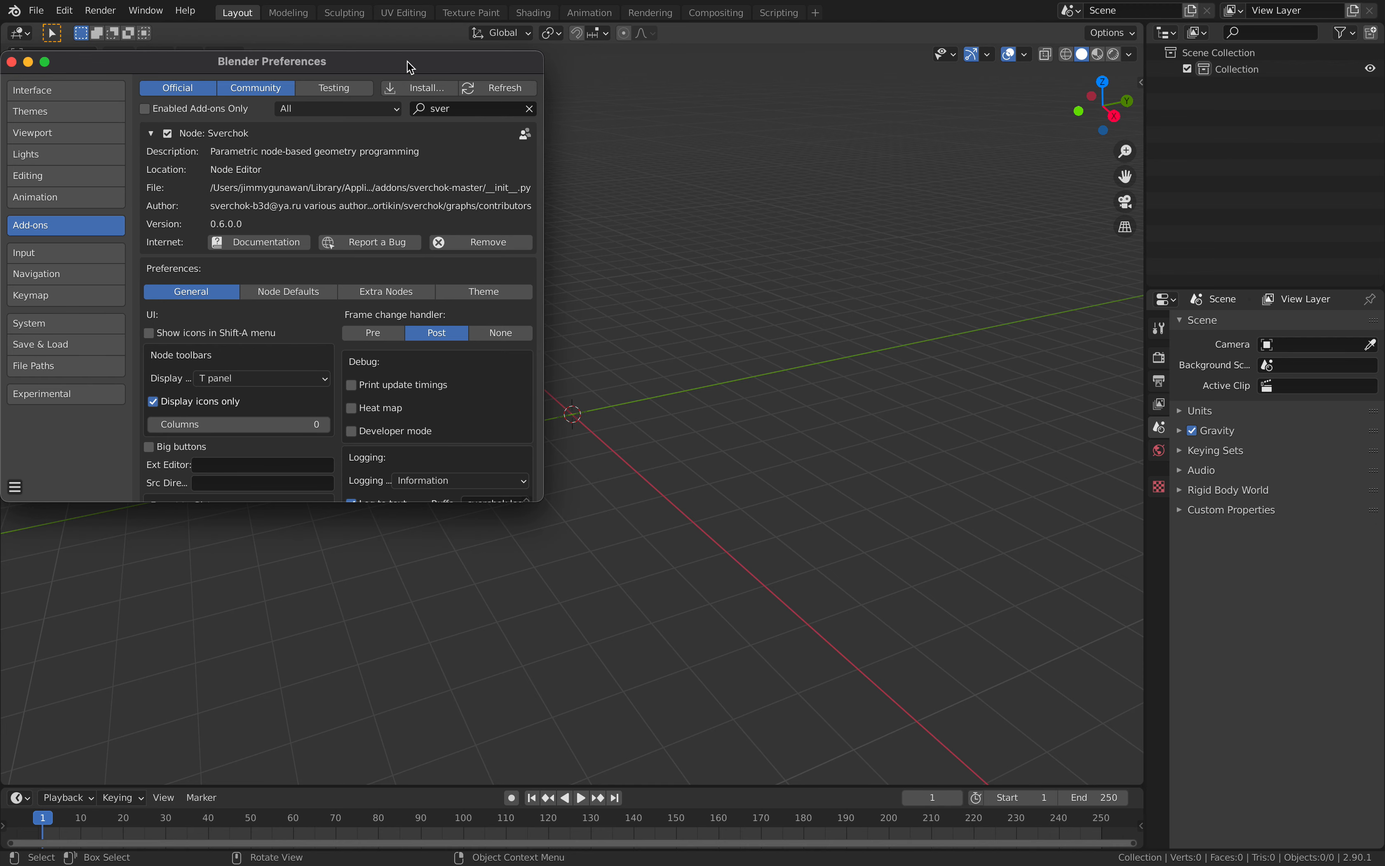
{"action": "left_click_drag", "start_coordinate": [409, 67], "coordinate": [561, 123]}
{"action": "scroll", "coordinate": [560, 337], "scroll_direction": "down", "scroll_amount": 6}
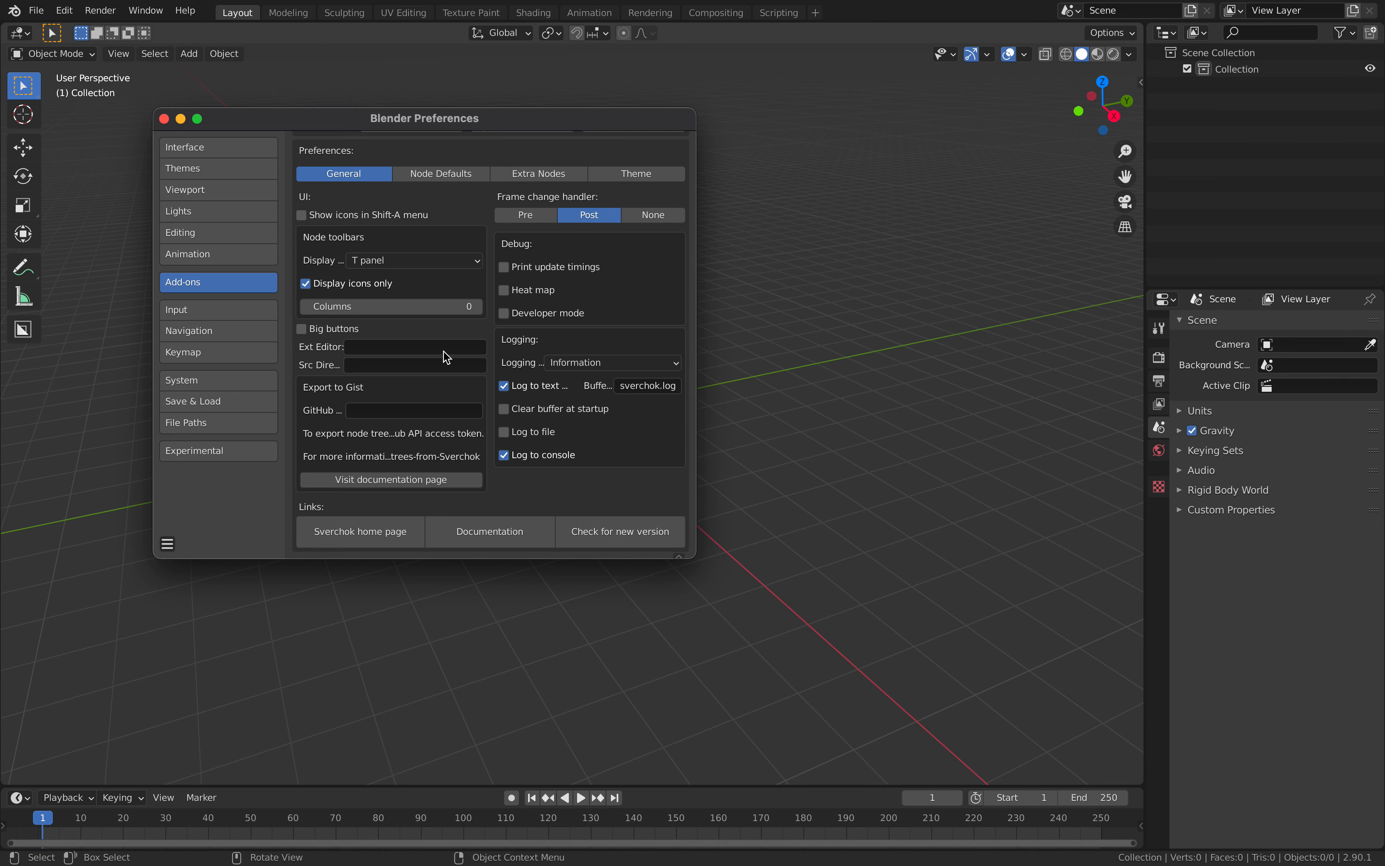
{"action": "left_click", "coordinate": [164, 119]}
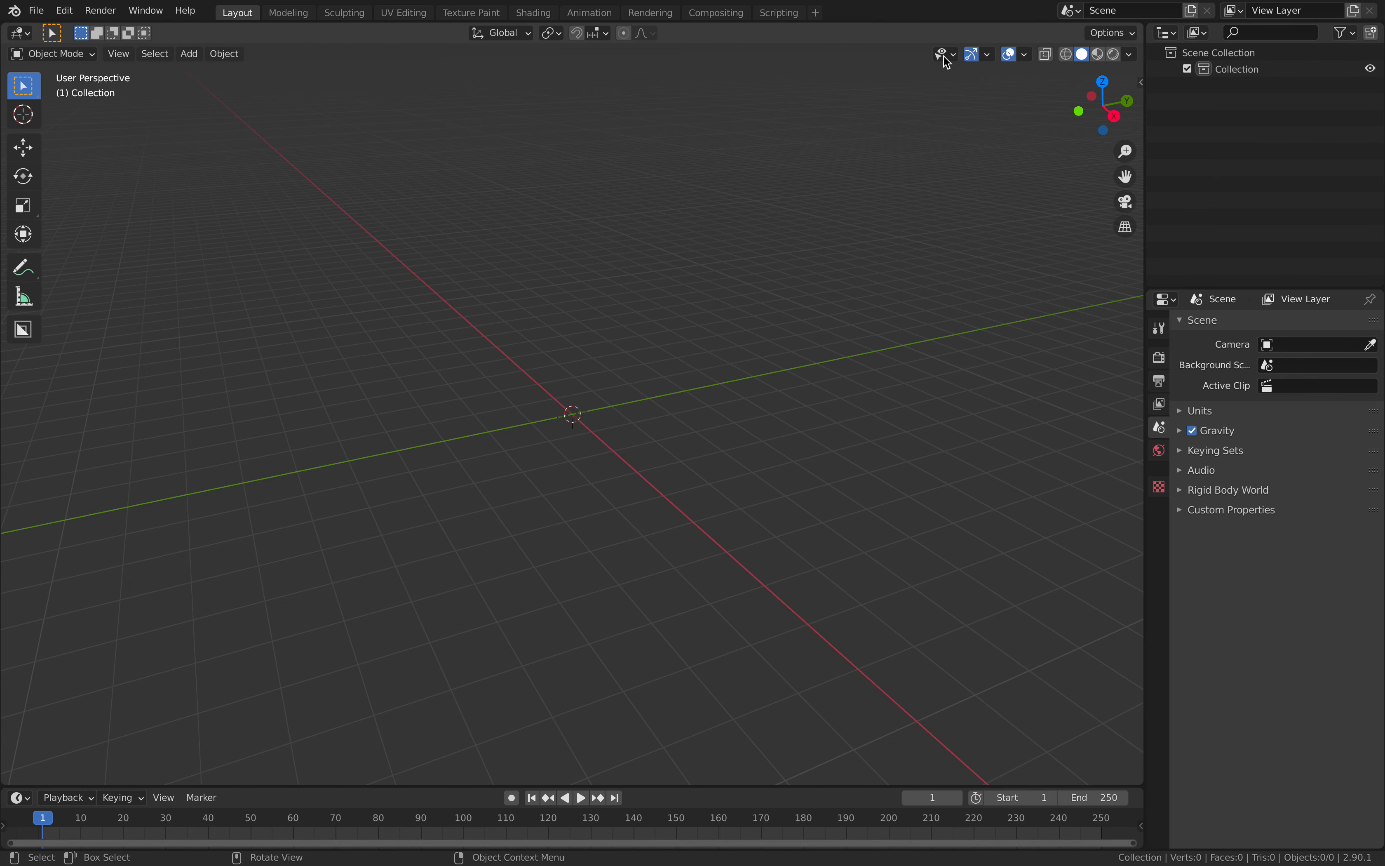
- Split the 3D viewport horizontally, turn the upper area into a Sverchok node editor, and create a new node tree
{"action": "left_click_drag", "start_coordinate": [1143, 26], "coordinate": [1111, 392]}
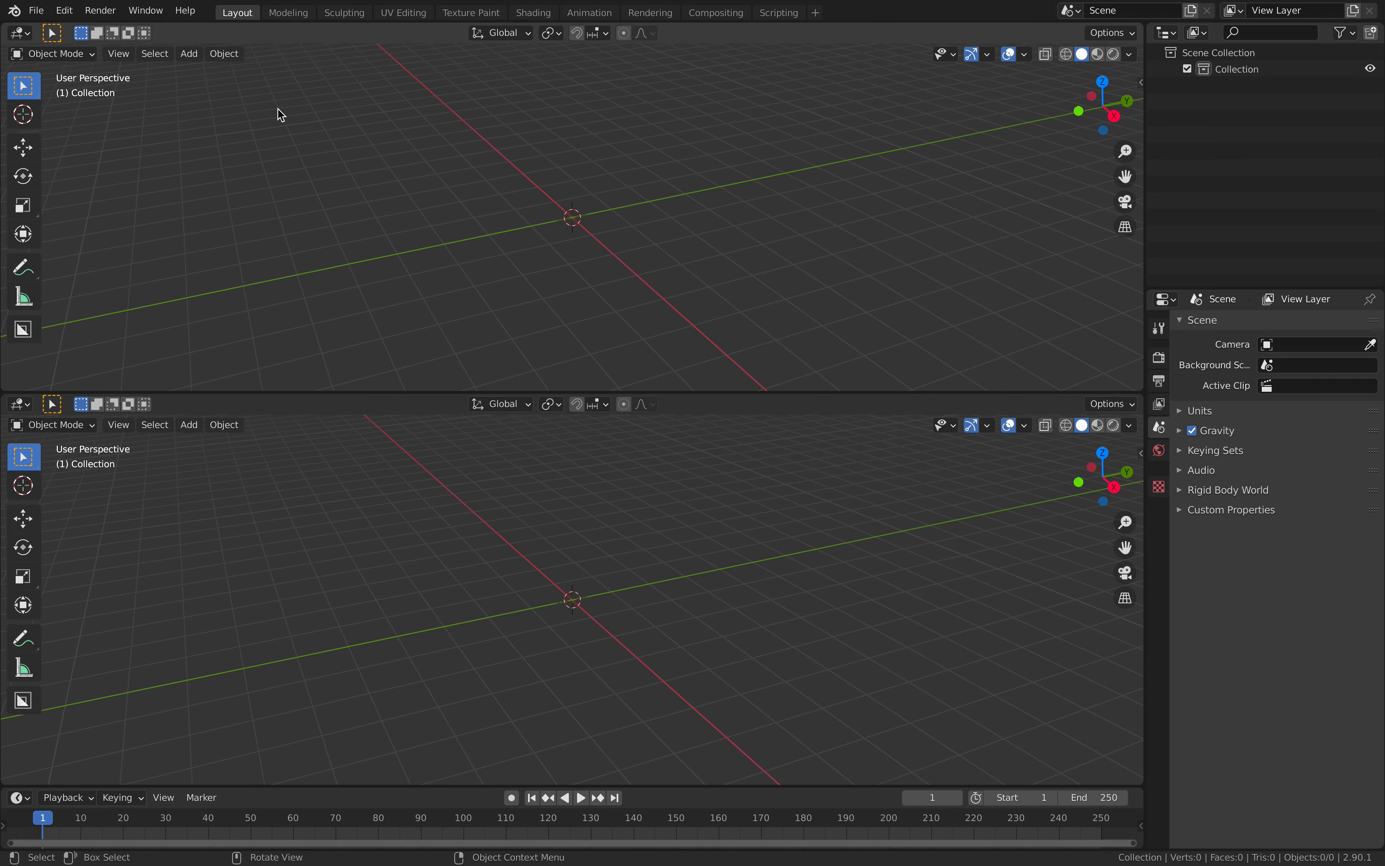
{"action": "left_click", "coordinate": [28, 36]}
{"action": "left_click", "coordinate": [75, 203]}
{"action": "left_click", "coordinate": [571, 34]}
- Add a VD Attributes node to the empty node tree
{"action": "key", "text": "alt+space"}
{"action": "type", "text": "viewer d"}
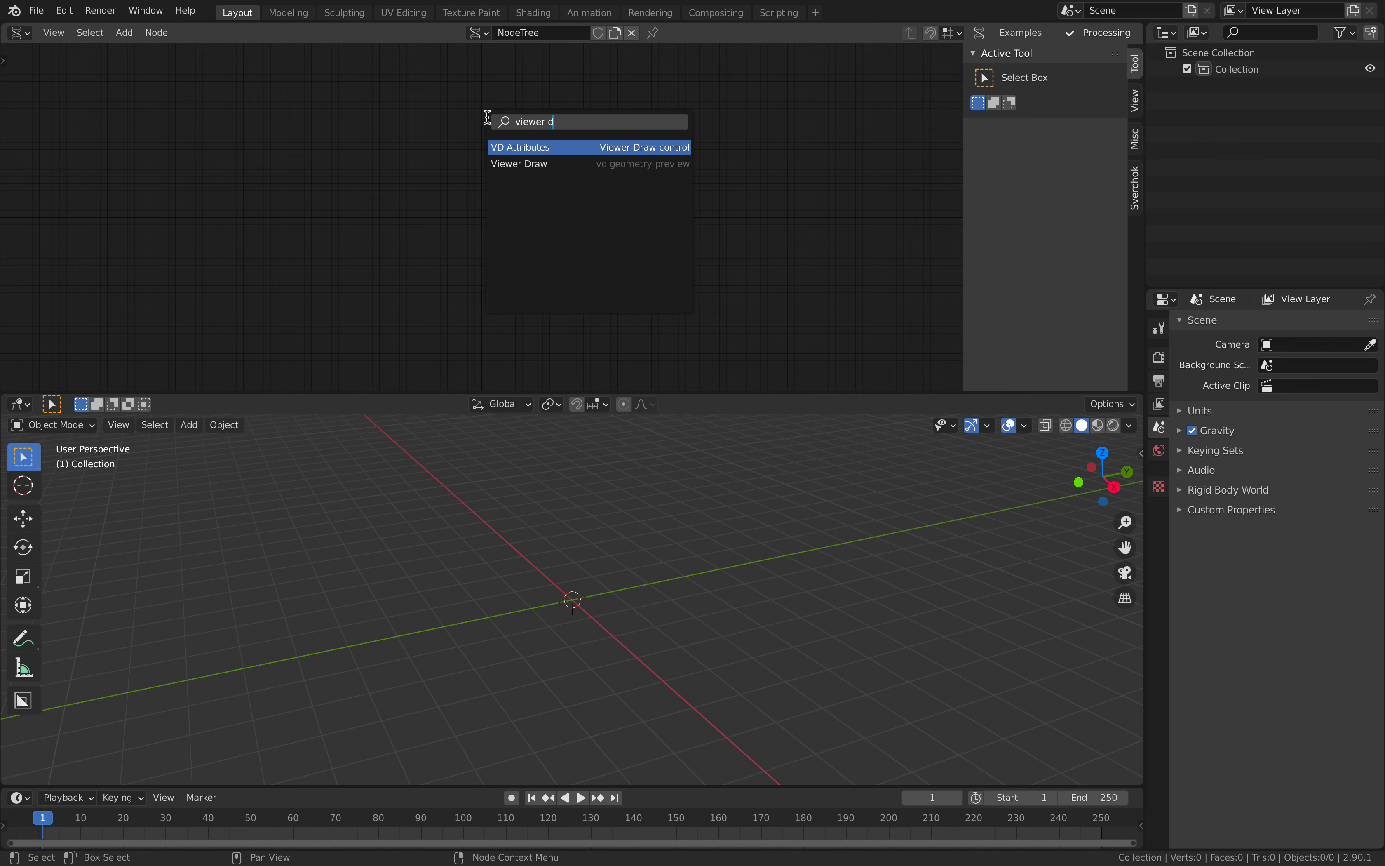
{"action": "left_click", "coordinate": [511, 148]}
{"action": "left_click", "coordinate": [503, 151]}
- Add a Viewer Draw node to the node tree, near the VD Attributes node
{"action": "scroll", "coordinate": [567, 147], "scroll_direction": "up", "scroll_amount": 4}
{"action": "key", "text": "alt+space"}
{"action": "type", "text": "viewer d"}
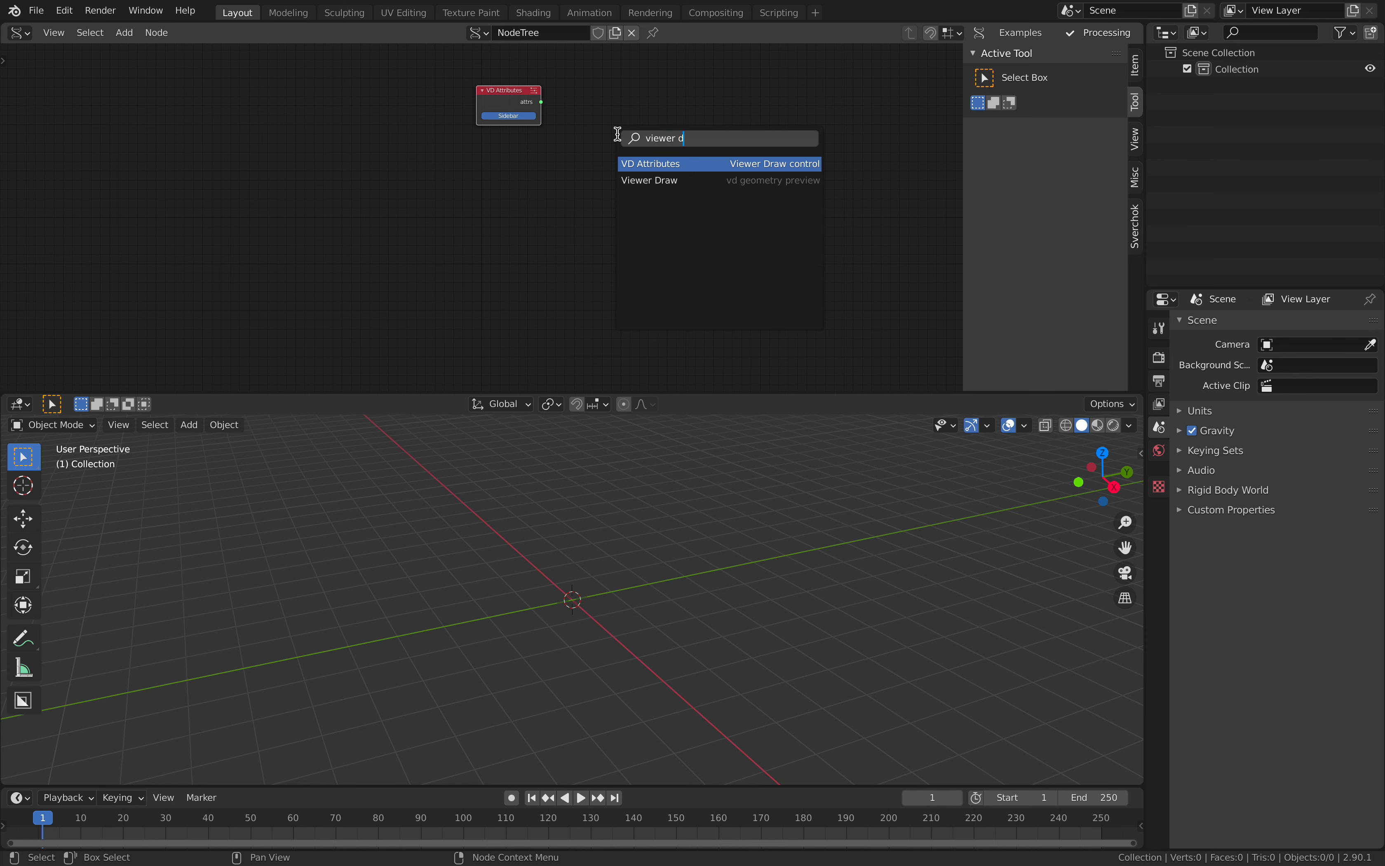
{"action": "key", "text": "Down"}
{"action": "key", "text": "Return"}
{"action": "left_click", "coordinate": [503, 153]}
{"action": "middle_click_drag", "start_coordinate": [536, 134], "coordinate": [585, 176]}
{"action": "scroll", "coordinate": [585, 177], "scroll_direction": "up", "scroll_amount": 3}
{"action": "scroll", "coordinate": [588, 183], "scroll_direction": "up", "scroll_amount": 1}
{"action": "scroll", "coordinate": [688, 110], "scroll_direction": "down", "scroll_amount": 1}
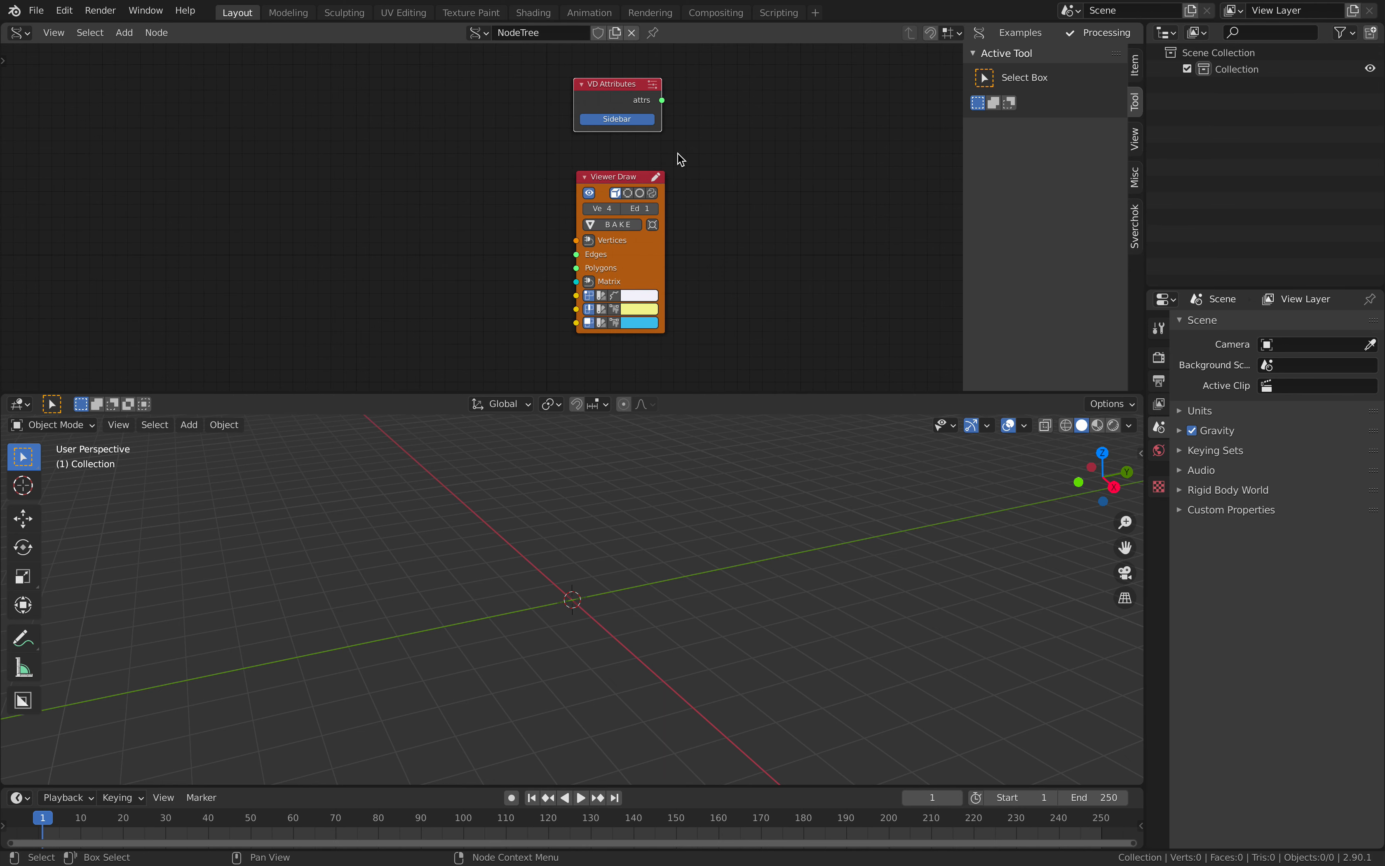
- Arrange the VD Attributes node above Viewer Draw and make room by collapsing the sidebar and enlarging the node editor
{"action": "left_click_drag", "start_coordinate": [628, 85], "coordinate": [639, 81]}
{"action": "left_click_drag", "start_coordinate": [633, 175], "coordinate": [673, 168]}
{"action": "scroll", "coordinate": [687, 172], "scroll_direction": "up", "scroll_amount": 2}
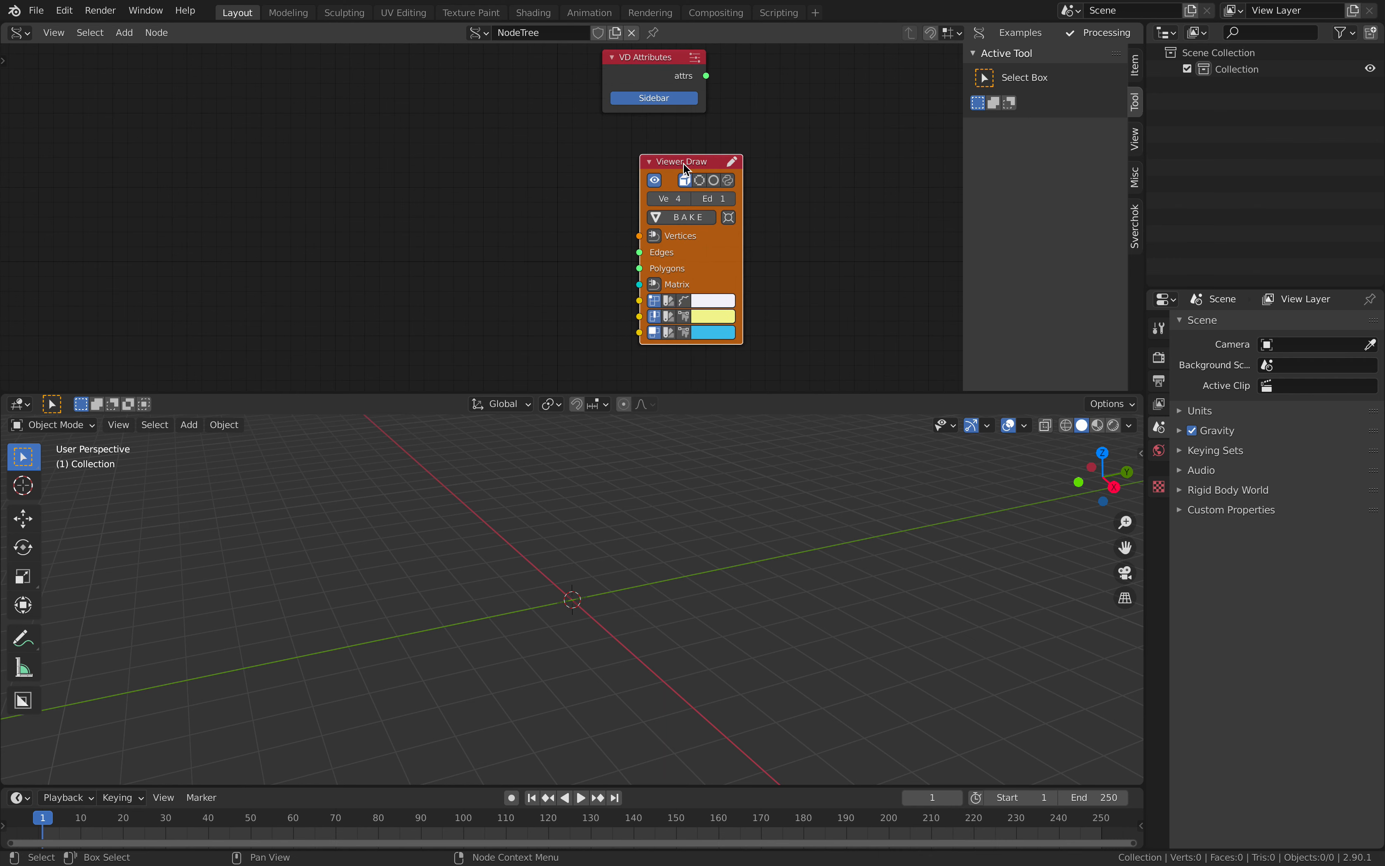
{"action": "left_click_drag", "start_coordinate": [966, 172], "coordinate": [1096, 172]}
{"action": "left_click_drag", "start_coordinate": [921, 392], "coordinate": [921, 419]}
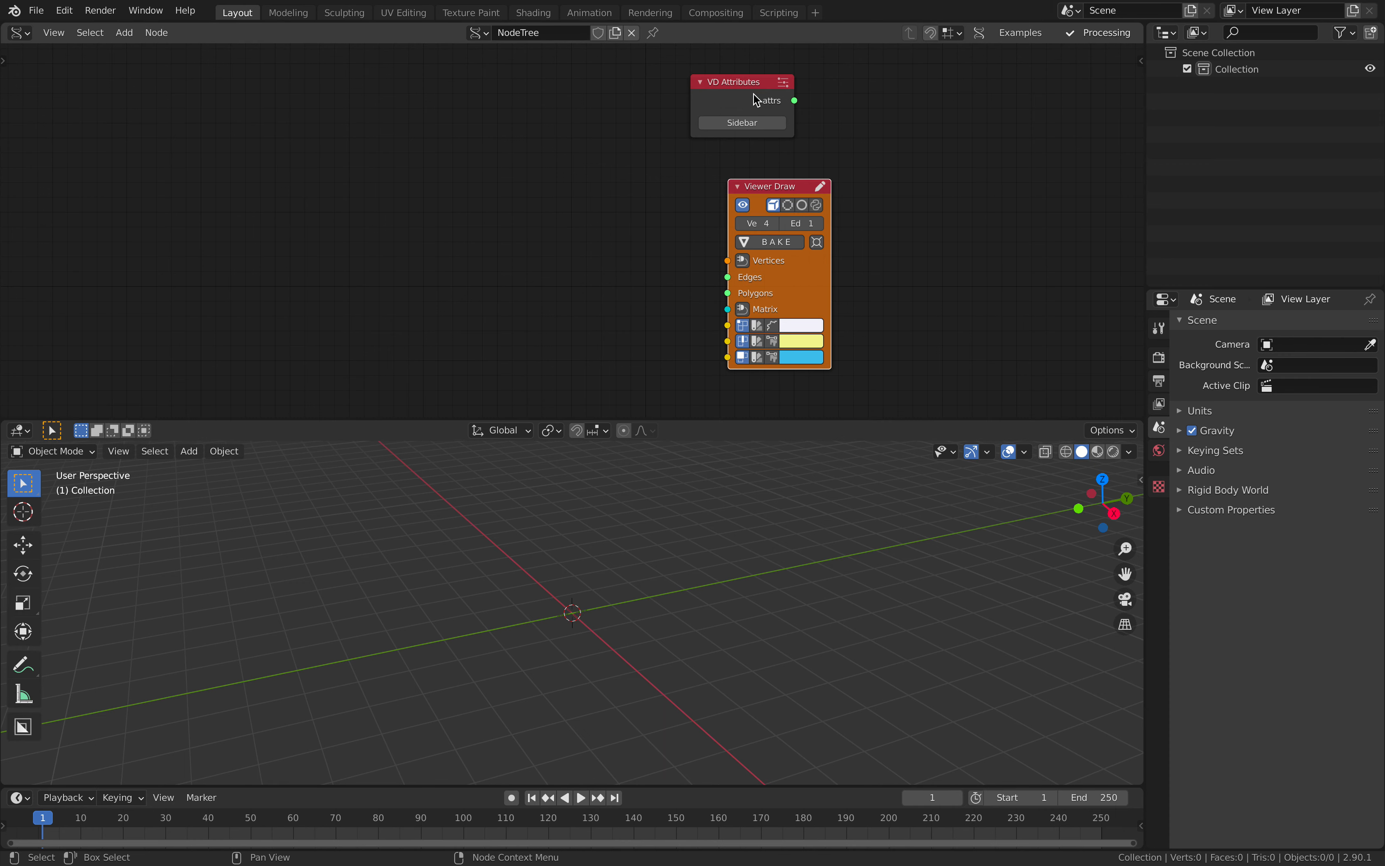
{"action": "left_click_drag", "start_coordinate": [755, 121], "coordinate": [802, 103]}
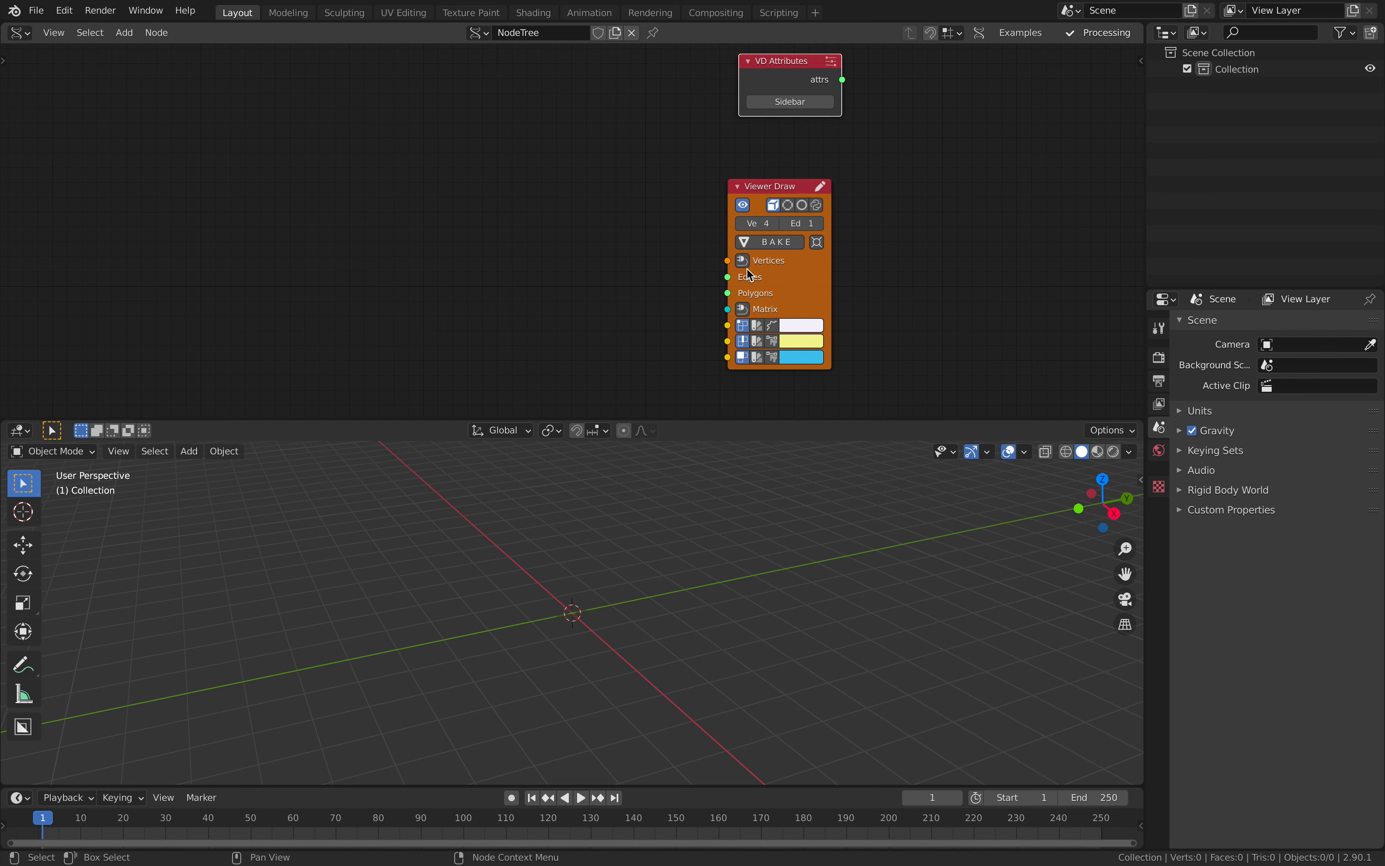
- Add a Random Vector node and connect its Random output to the Vertices input of Viewer Draw
{"action": "scroll", "coordinate": [770, 330], "scroll_direction": "down", "scroll_amount": 1}
{"action": "key", "text": "alt+space"}
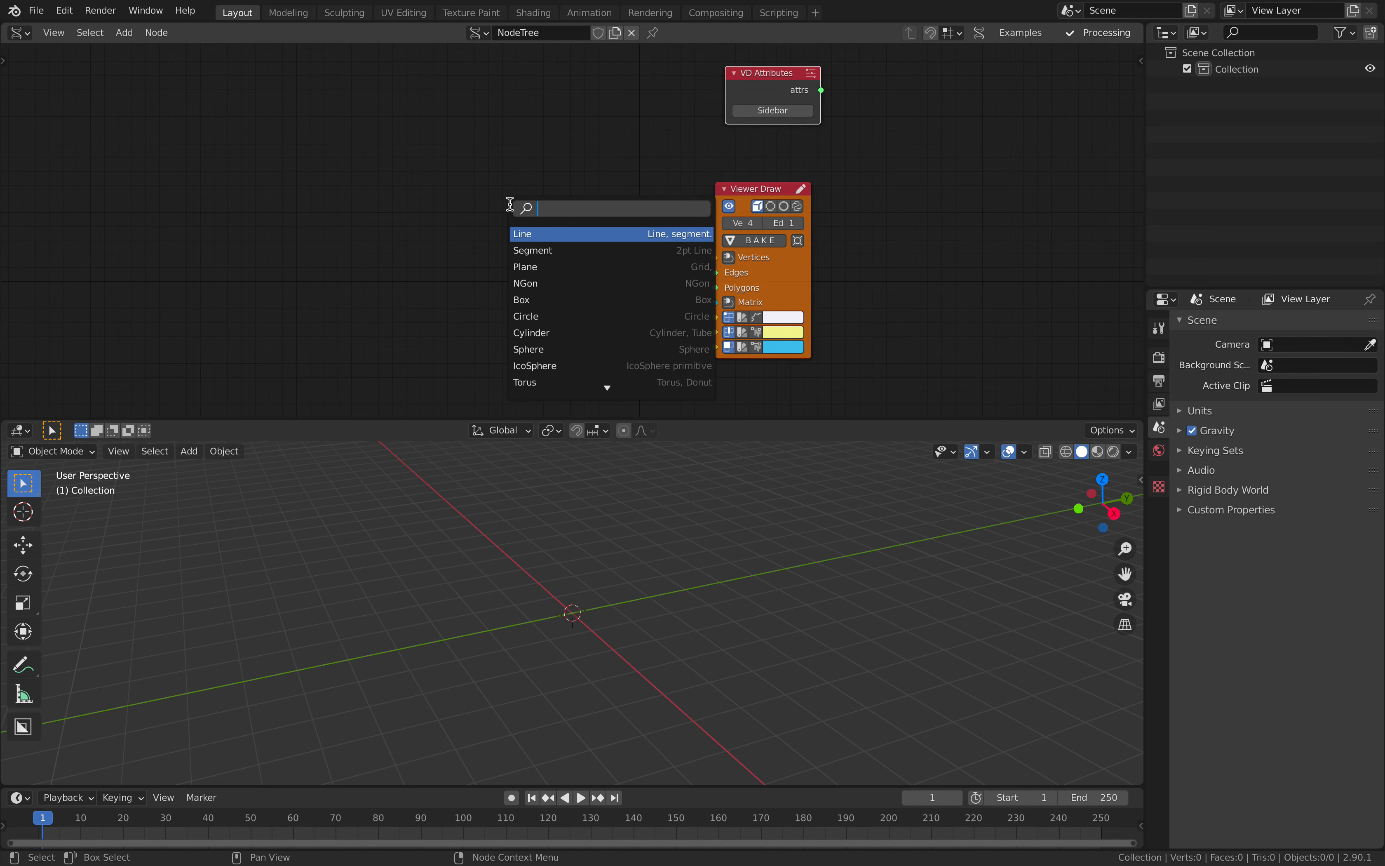
{"action": "type", "text": "random"}
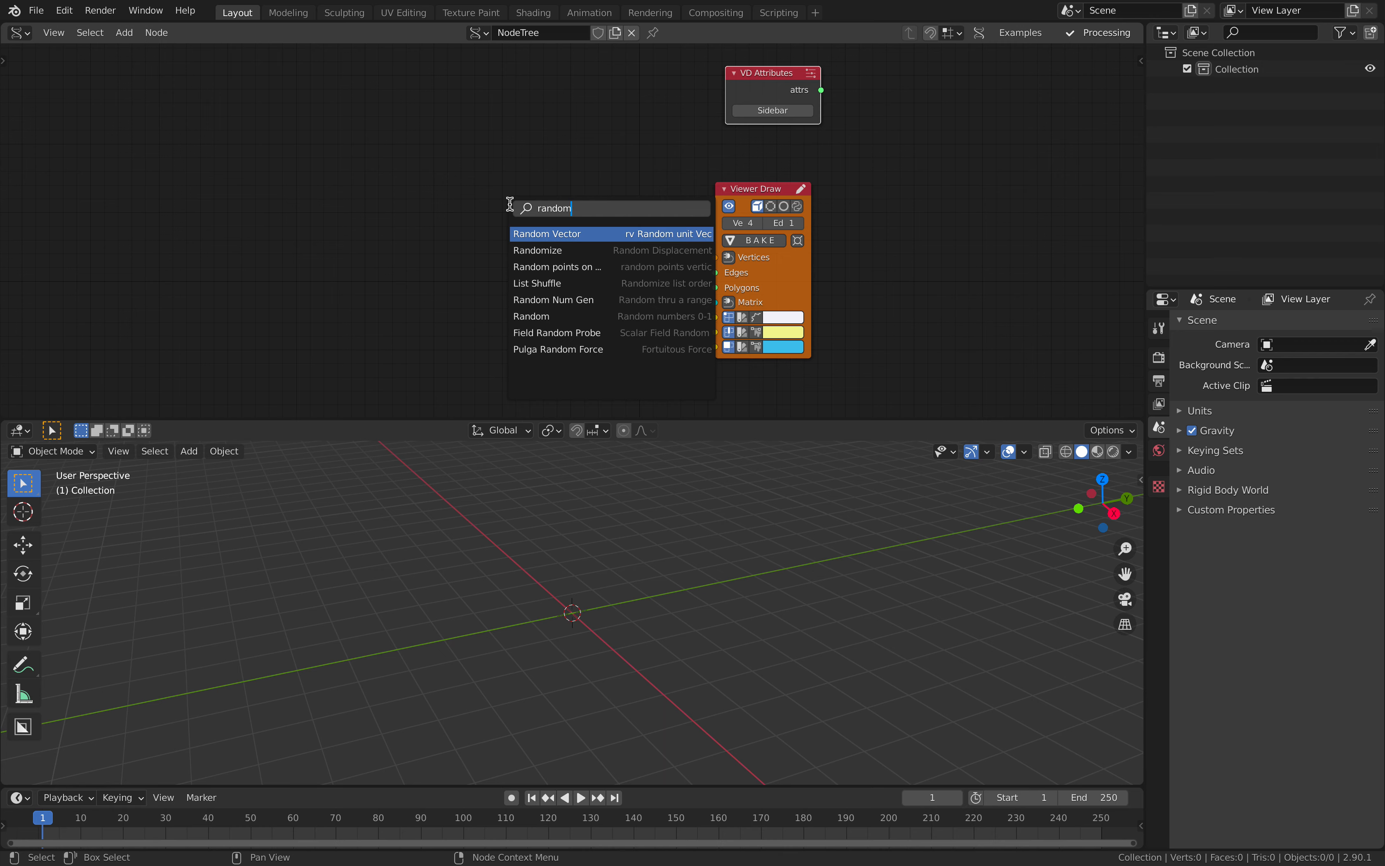
{"action": "key", "text": "Return"}
{"action": "left_click", "coordinate": [428, 213]}
{"action": "mouse_move", "coordinate": [524, 237]}
{"action": "left_mouse_down"}
{"action": "mouse_move", "coordinate": [558, 249]}
{"action": "mouse_move", "coordinate": [564, 220]}
{"action": "mouse_move", "coordinate": [715, 258]}
{"action": "left_mouse_up"}
{"action": "left_click_drag", "start_coordinate": [768, 191], "coordinate": [738, 194]}
- Set the Random Vector node's count to 153 and its seed to 59
{"action": "scroll", "coordinate": [635, 305], "scroll_direction": "up", "scroll_amount": 1}
{"action": "left_click_drag", "start_coordinate": [466, 255], "coordinate": [519, 256]}
{"action": "middle_click_drag", "start_coordinate": [668, 587], "coordinate": [710, 561]}
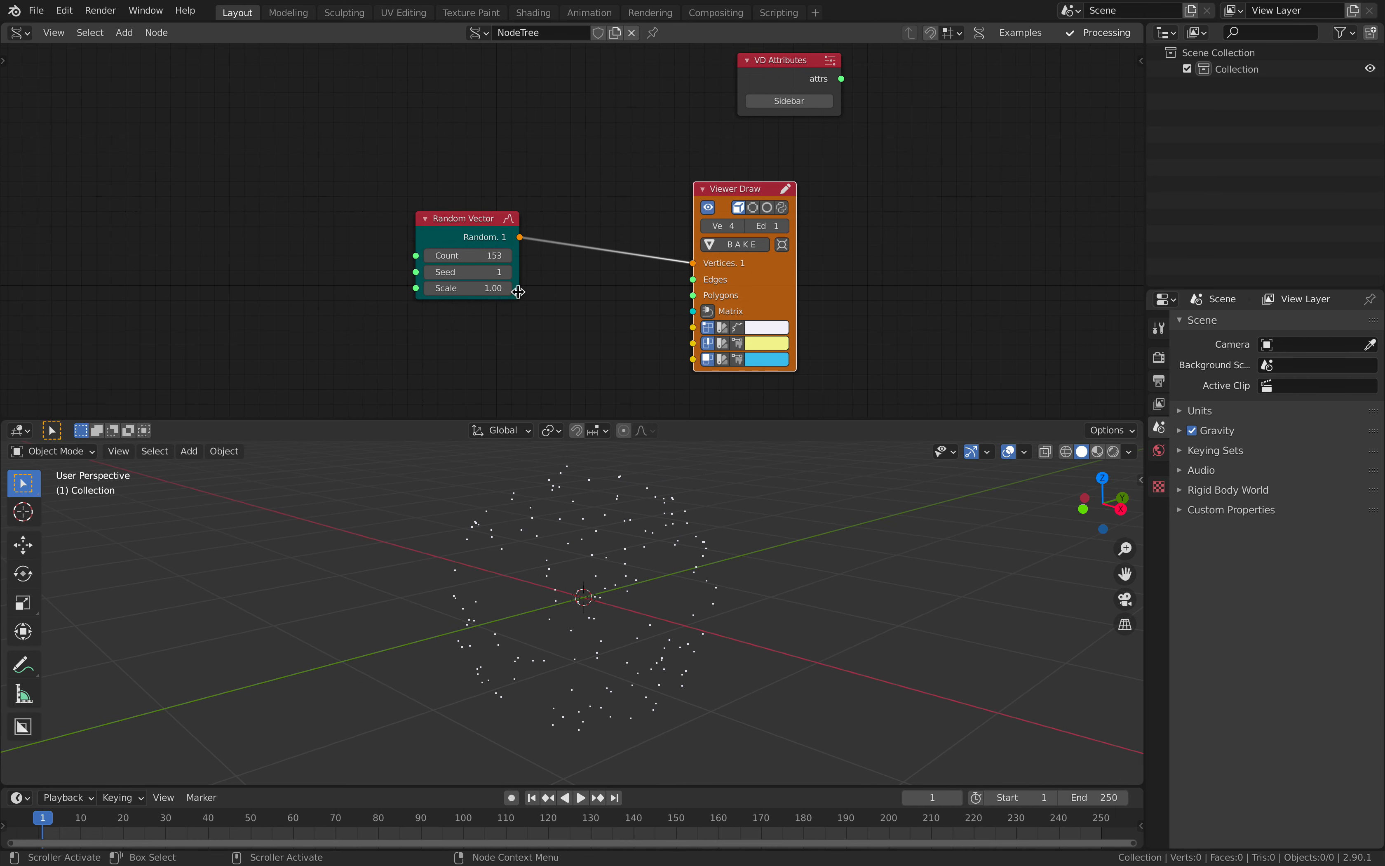
{"action": "left_click_drag", "start_coordinate": [467, 272], "coordinate": [446, 271]}
- Widen the Viewer Draw node and change its vertex colour to a pale pink
{"action": "left_click_drag", "start_coordinate": [798, 263], "coordinate": [812, 263]}
{"action": "middle_click_drag", "start_coordinate": [688, 506], "coordinate": [637, 515]}
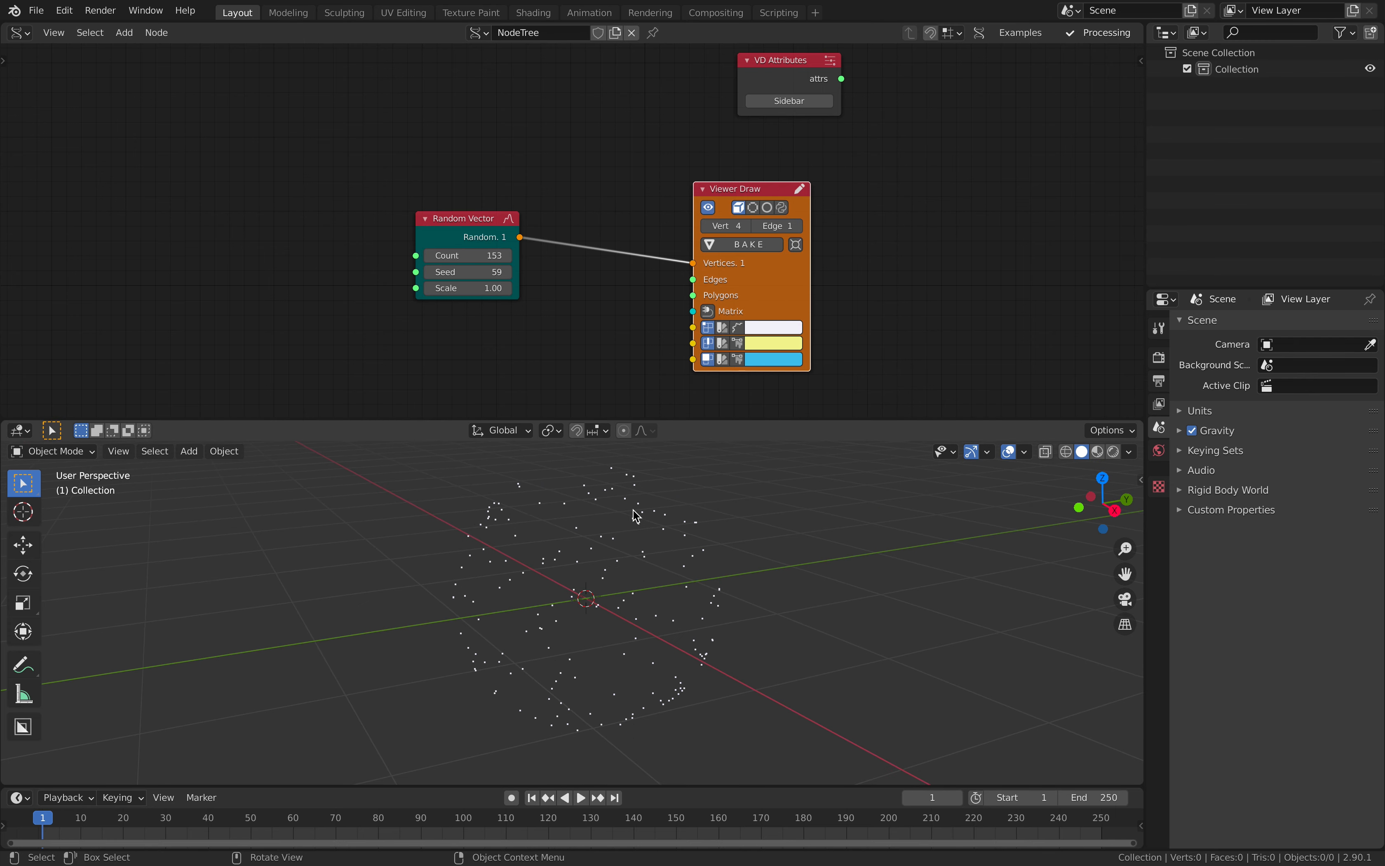
{"action": "left_click", "coordinate": [761, 329]}
{"action": "left_click_drag", "start_coordinate": [808, 167], "coordinate": [809, 171]}
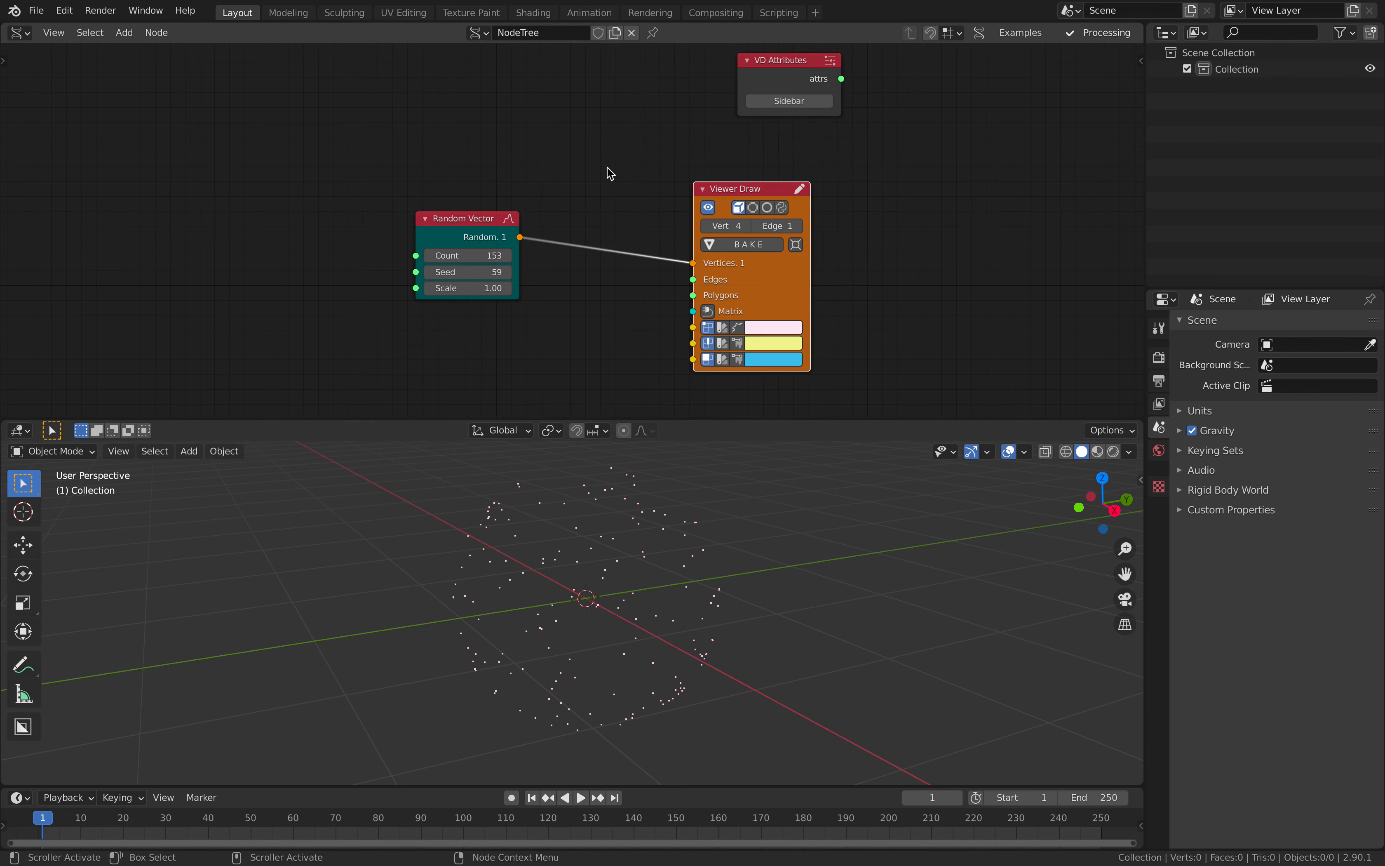
- Switch the Viewer Draw vertices to random colouring and set the colour seed to 109
{"action": "scroll", "coordinate": [571, 153], "scroll_direction": "up", "scroll_amount": 2}
{"action": "middle_click_drag", "start_coordinate": [607, 168], "coordinate": [537, 149]}
{"action": "scroll", "coordinate": [559, 159], "scroll_direction": "up", "scroll_amount": 2}
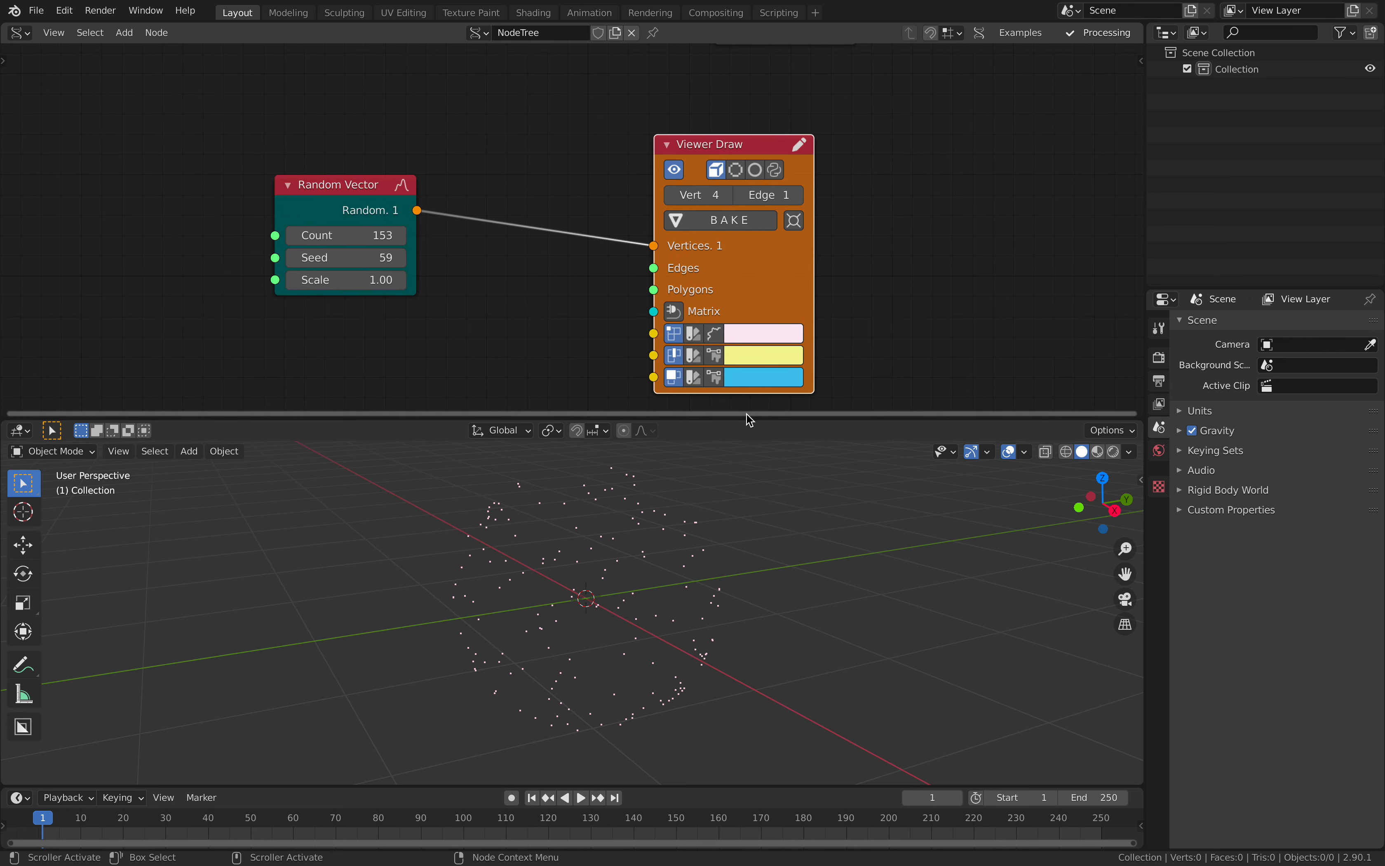
{"action": "left_click_drag", "start_coordinate": [745, 418], "coordinate": [746, 473]}
{"action": "middle_click_drag", "start_coordinate": [717, 425], "coordinate": [628, 346]}
{"action": "scroll", "coordinate": [628, 345], "scroll_direction": "up", "scroll_amount": 3}
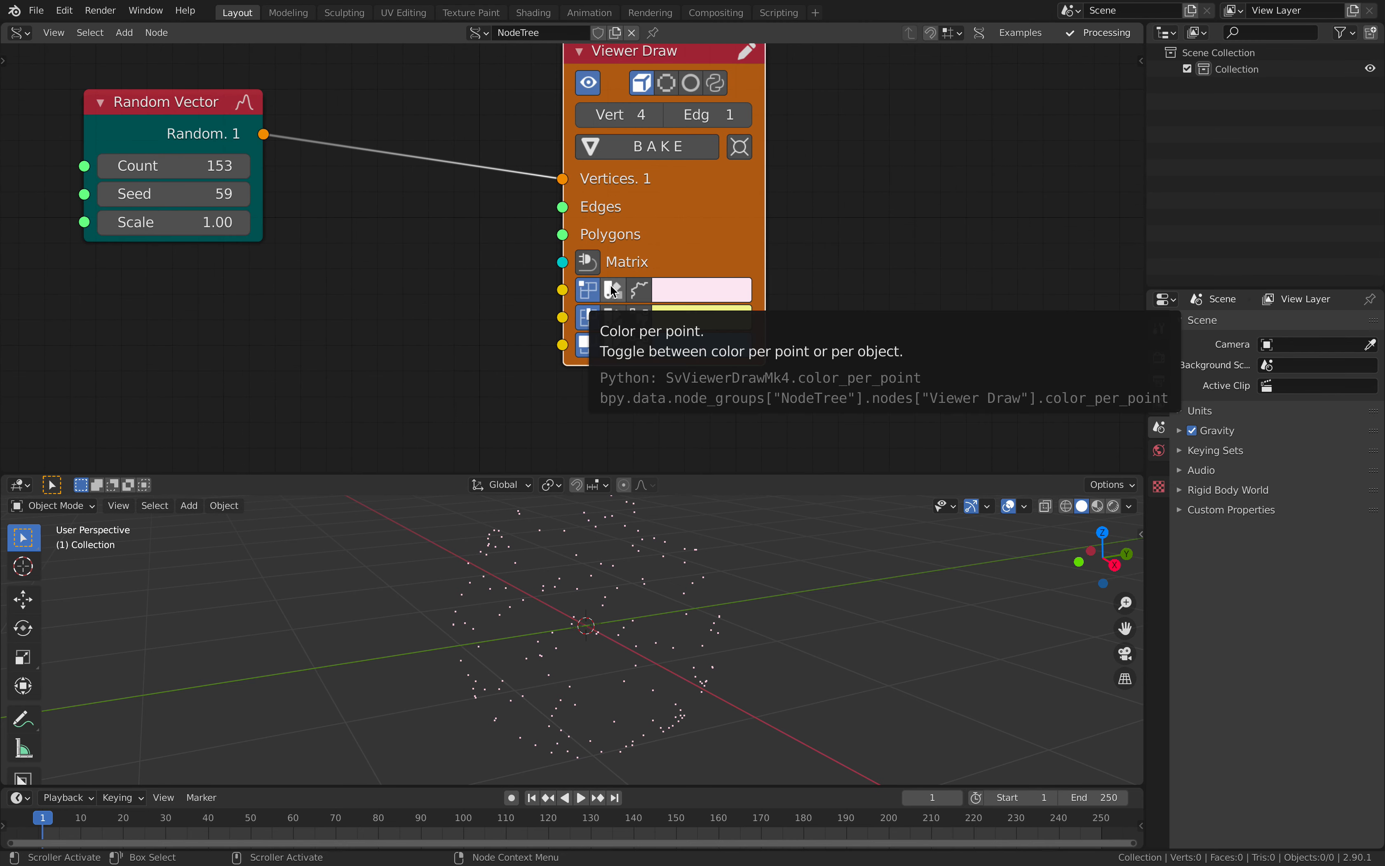
{"action": "left_click", "coordinate": [640, 291]}
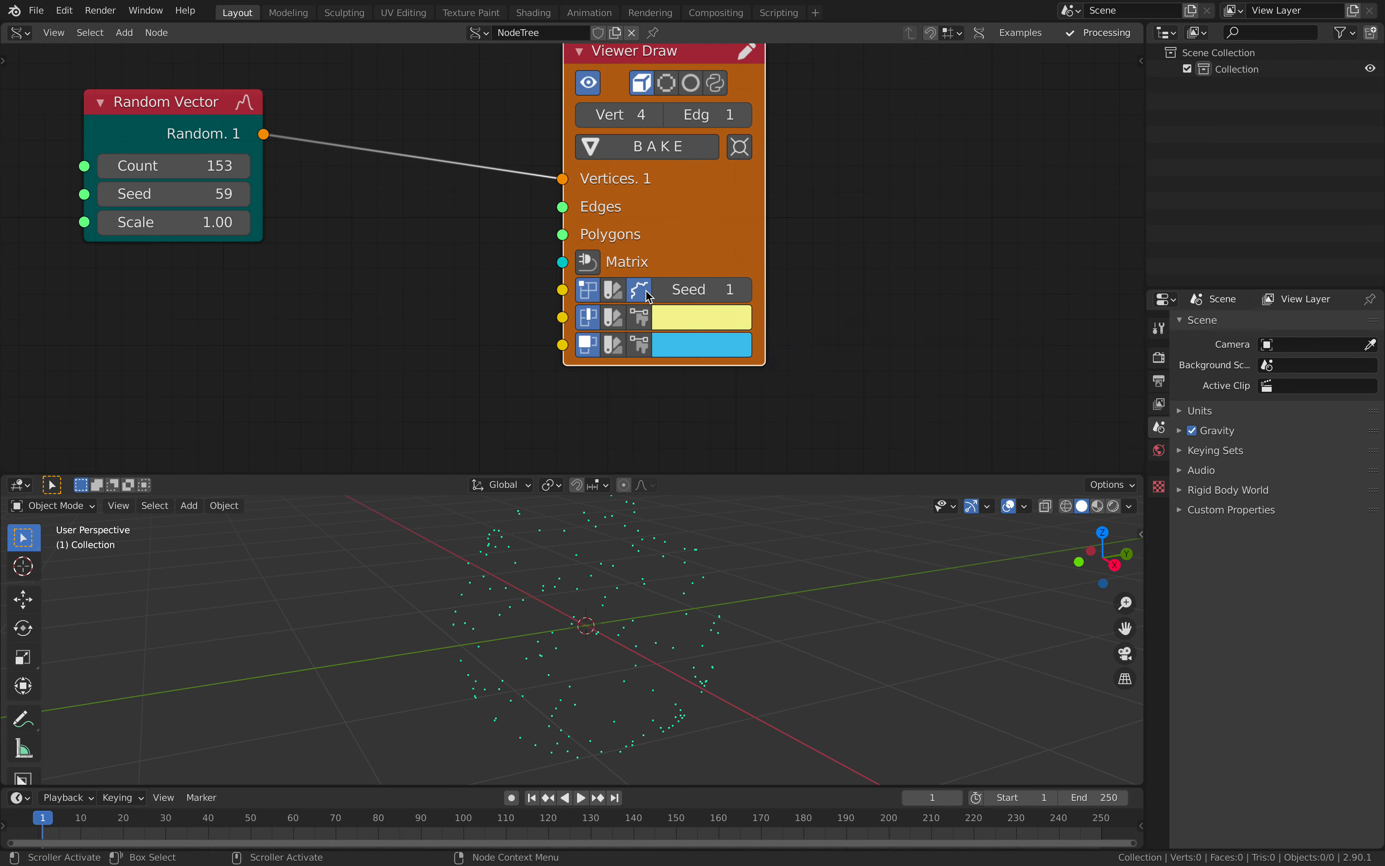
{"action": "left_click_drag", "start_coordinate": [671, 293], "coordinate": [708, 293]}
{"action": "scroll", "coordinate": [638, 249], "scroll_direction": "down", "scroll_amount": 2}
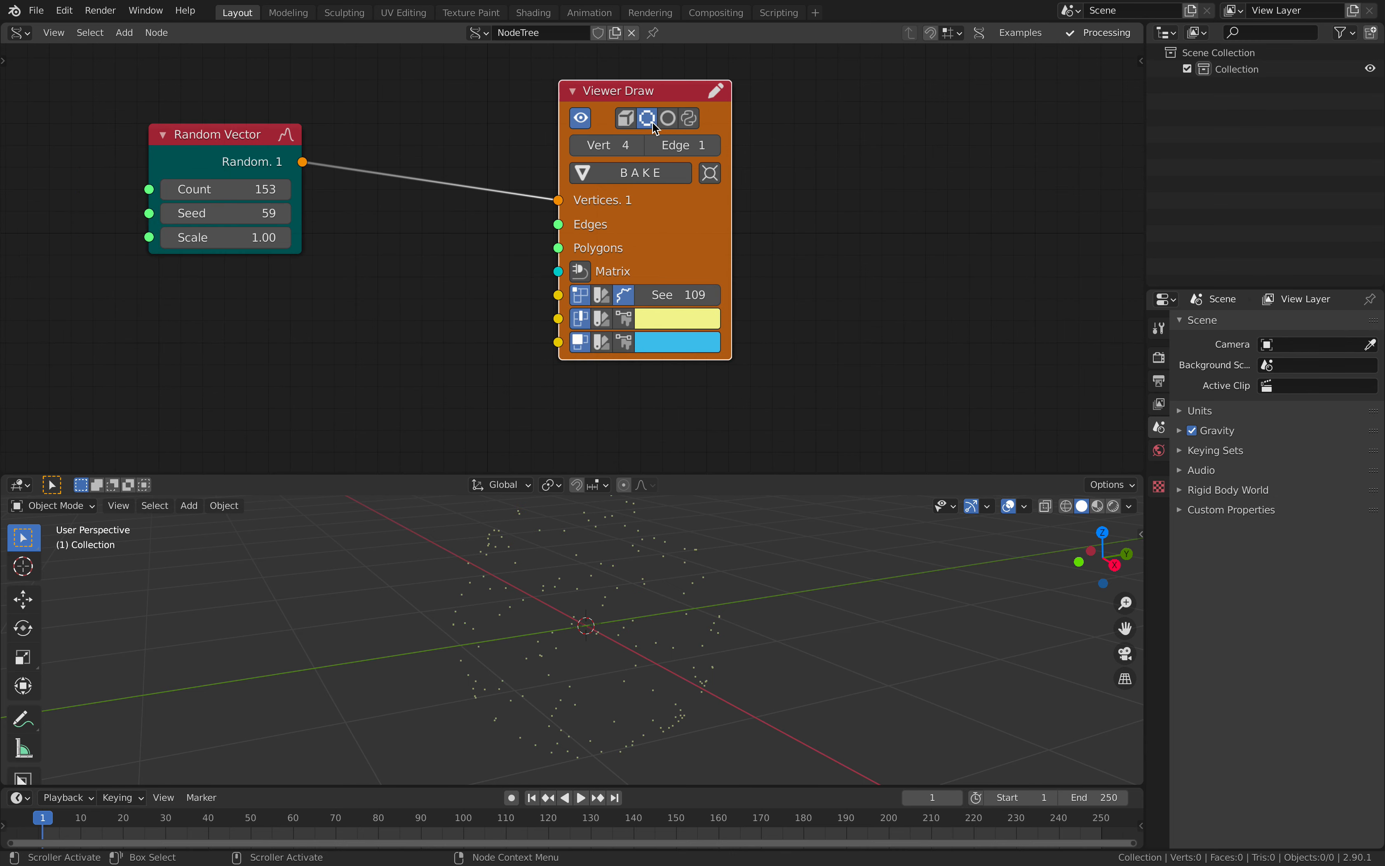
- Enlarge the drawn vertices and colour them individually per point, using random colour seed 131
{"action": "left_click", "coordinate": [669, 120]}
{"action": "mouse_move", "coordinate": [623, 140]}
{"action": "left_mouse_down"}
{"action": "mouse_move", "coordinate": [664, 141]}
{"action": "mouse_move", "coordinate": [644, 142]}
{"action": "mouse_move", "coordinate": [640, 282]}
{"action": "mouse_move", "coordinate": [689, 294]}
{"action": "left_mouse_up"}
{"action": "left_click", "coordinate": [599, 294]}
{"action": "left_click", "coordinate": [598, 295]}
{"action": "left_click", "coordinate": [598, 295]}
{"action": "middle_click_drag", "start_coordinate": [481, 307], "coordinate": [644, 274]}
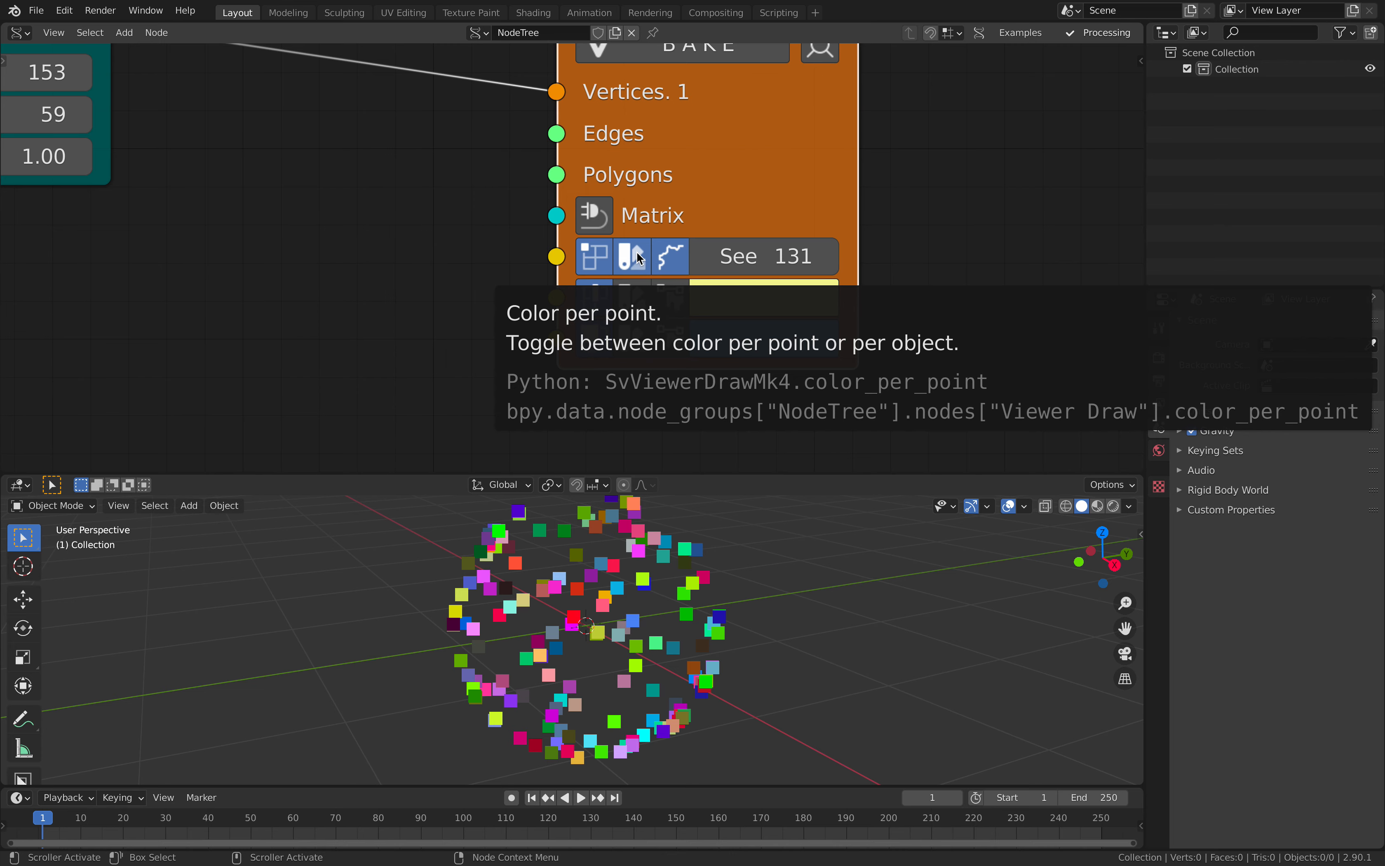
- Set the Viewer Draw vertex colour seed to 179 and the vertex size to 6
{"action": "left_click_drag", "start_coordinate": [724, 271], "coordinate": [770, 270]}
{"action": "scroll", "coordinate": [711, 545], "scroll_direction": "down", "scroll_amount": 4}
{"action": "middle_click_drag", "start_coordinate": [710, 547], "coordinate": [712, 552]}
{"action": "middle_click_drag", "start_coordinate": [533, 227], "coordinate": [532, 232]}
{"action": "scroll", "coordinate": [531, 232], "scroll_direction": "down", "scroll_amount": 3}
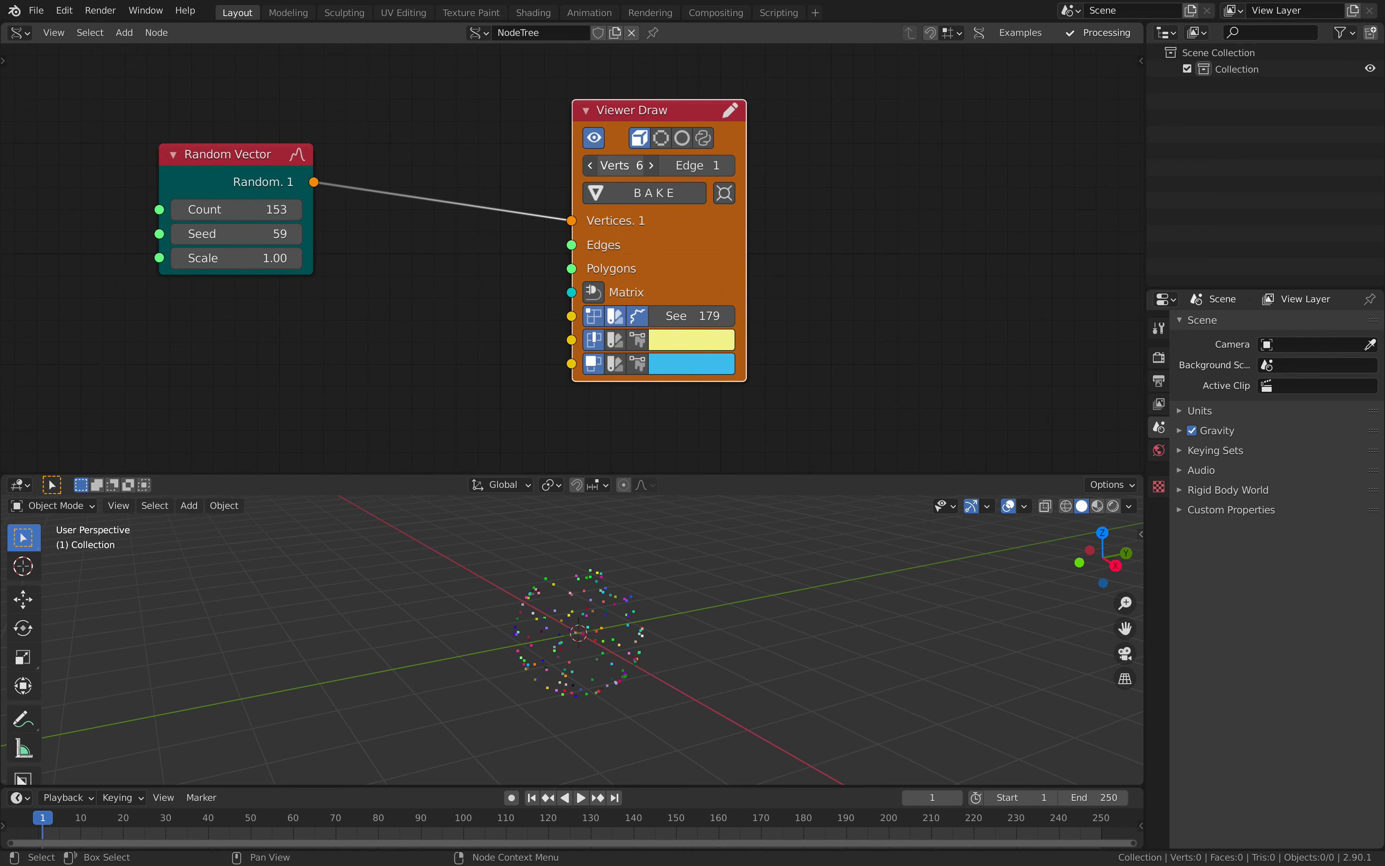
- Set the Random Vector seed to 193 and move the node farther away from Viewer Draw
{"action": "scroll", "coordinate": [516, 269], "scroll_direction": "up", "scroll_amount": 1}
{"action": "left_click_drag", "start_coordinate": [191, 230], "coordinate": [263, 229]}
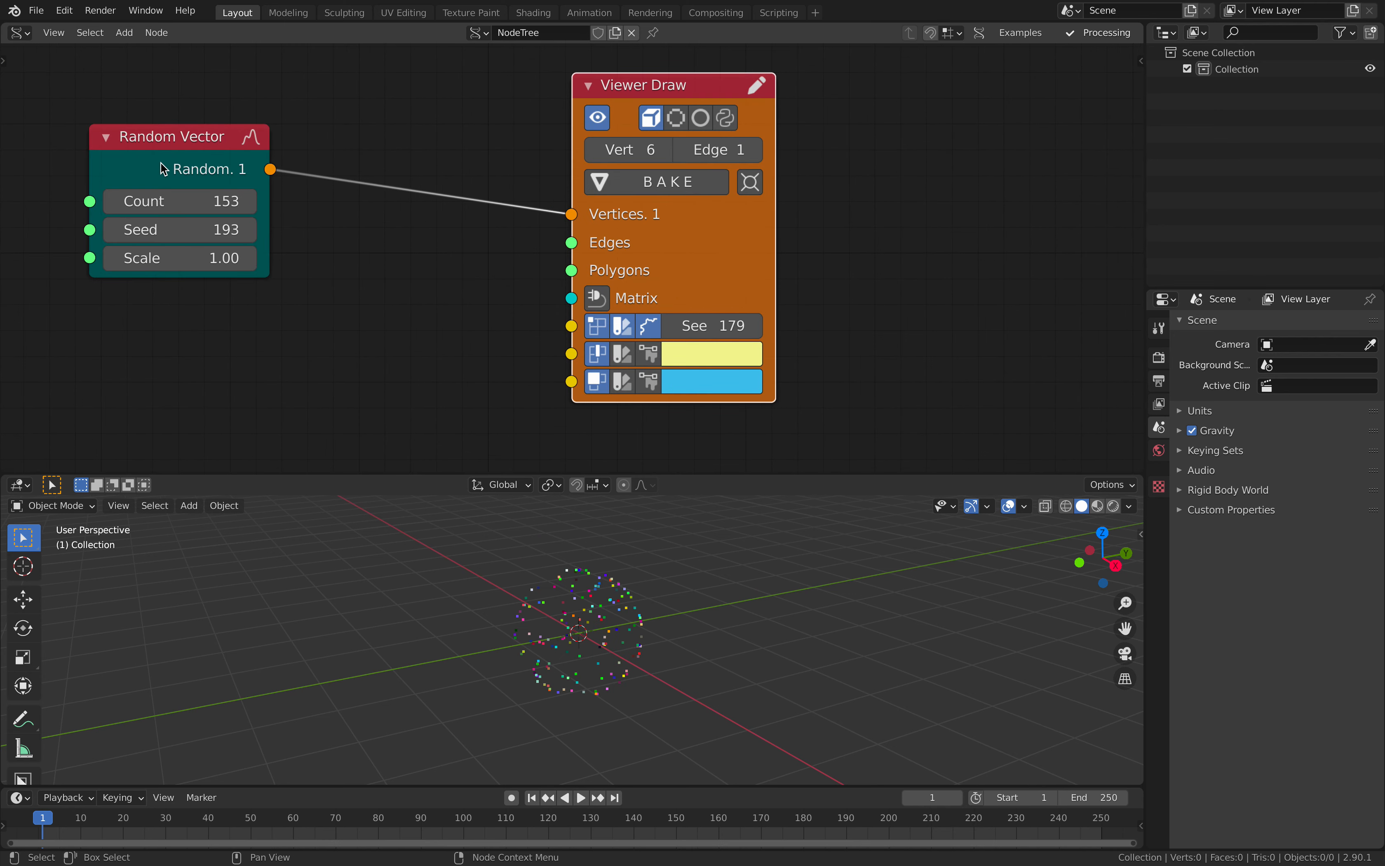
{"action": "left_click_drag", "start_coordinate": [163, 169], "coordinate": [132, 179]}
- Insert a Randomize node into the link between Random Vector and Viewer Draw
{"action": "key", "text": "shift+a"}
{"action": "left_click", "coordinate": [320, 162]}
{"action": "type", "text": "randomize"}
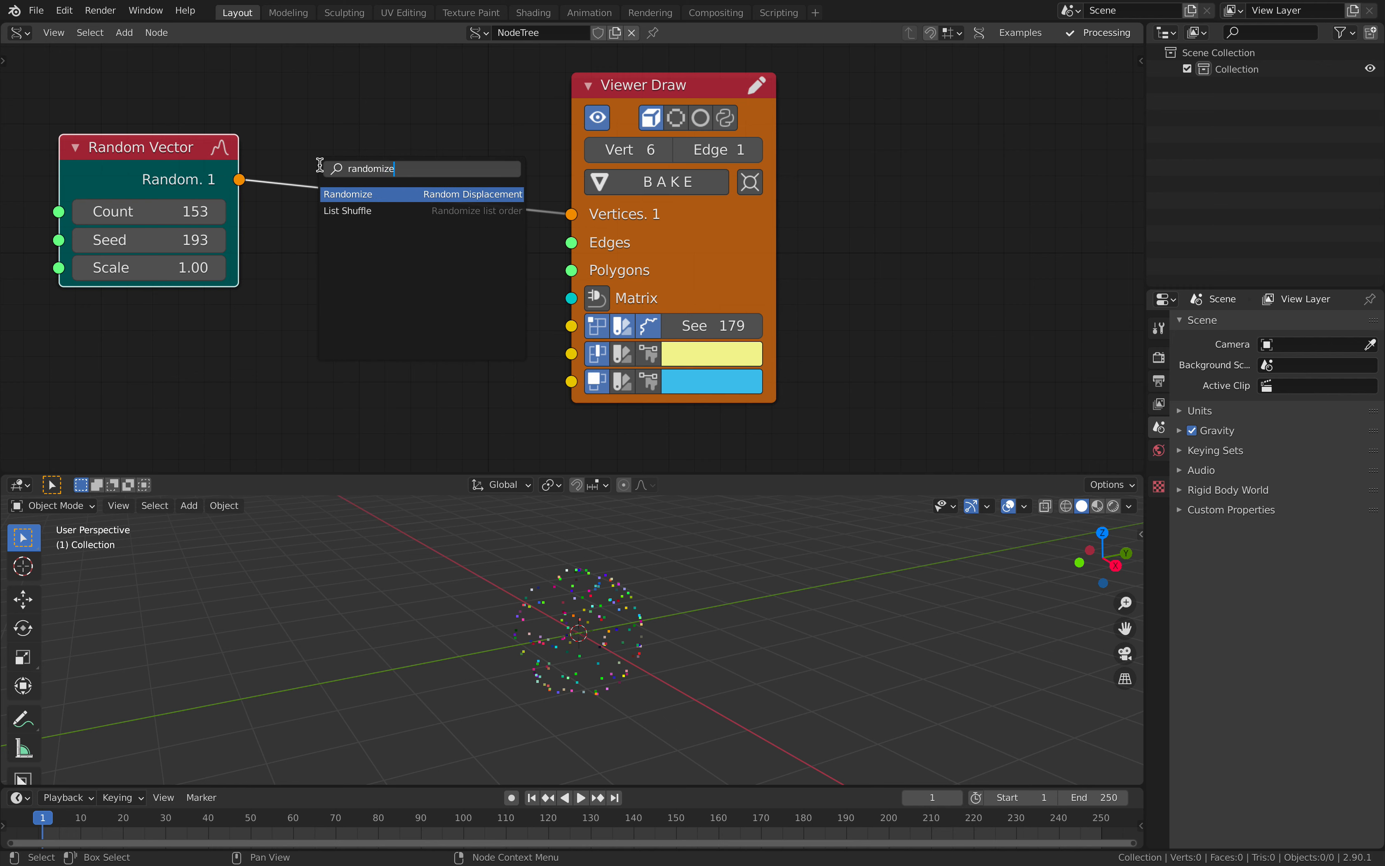
{"action": "key", "text": "Return"}
{"action": "left_click", "coordinate": [347, 164]}
- Set the Randomize node's X, Y and Z amplitudes to 0.54 and its seed to 106
{"action": "left_click_drag", "start_coordinate": [419, 269], "coordinate": [451, 352]}
{"action": "middle_click_drag", "start_coordinate": [655, 517], "coordinate": [695, 563]}
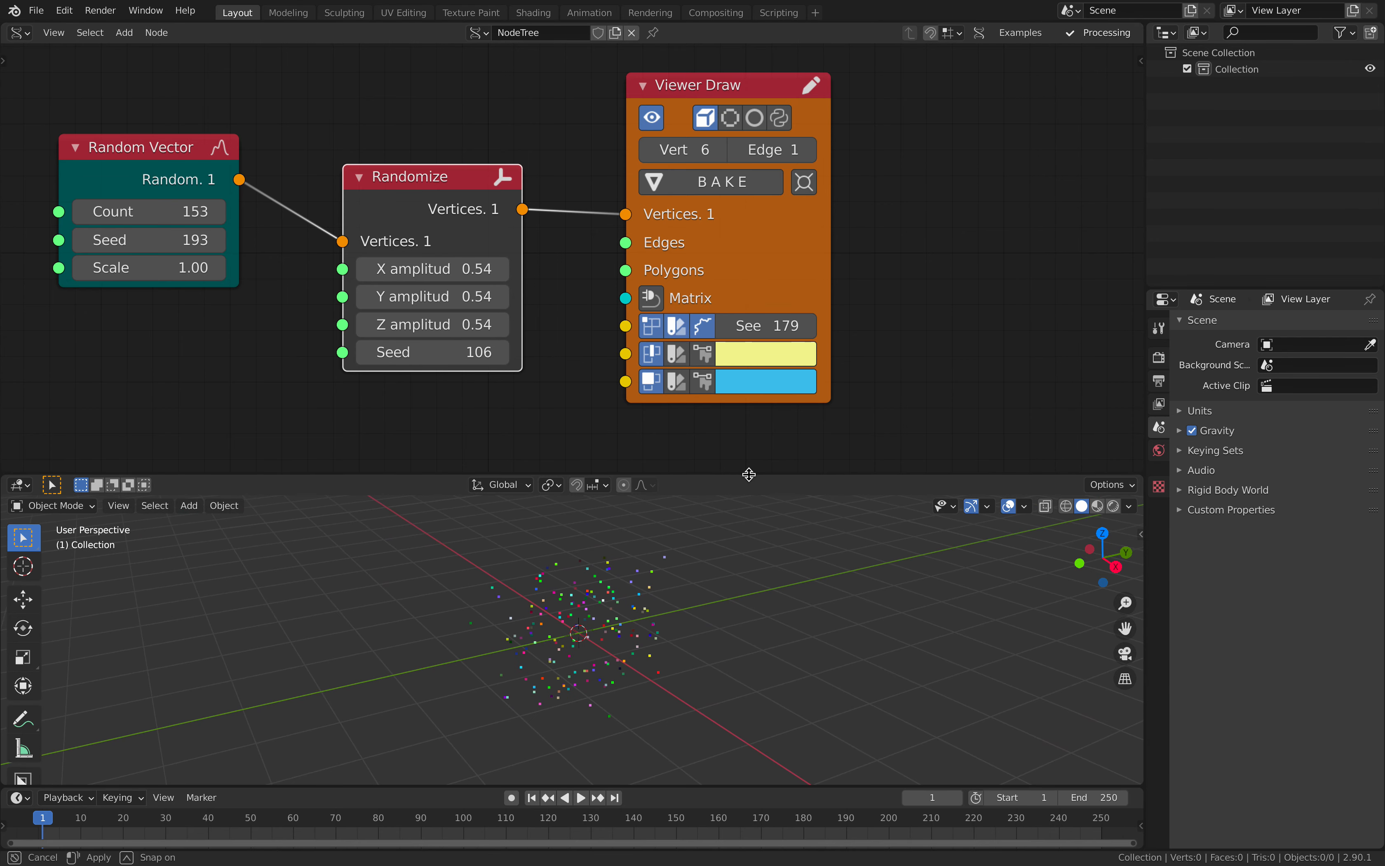
{"action": "left_click_drag", "start_coordinate": [750, 478], "coordinate": [736, 400]}
{"action": "middle_click_drag", "start_coordinate": [672, 537], "coordinate": [646, 558]}
{"action": "key", "text": "Home"}
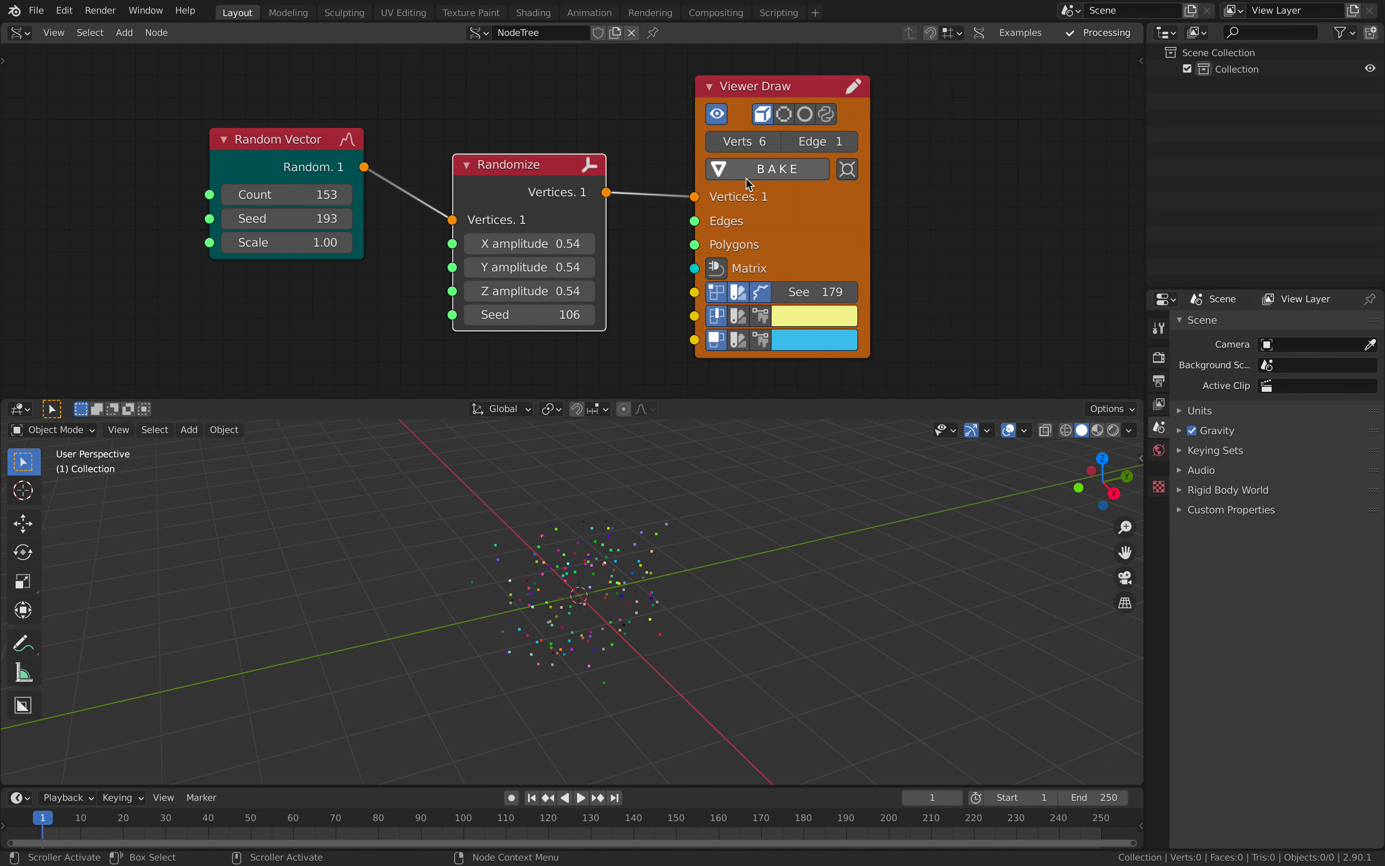
- Bake the points to a mesh object and move it beside the preview, to about X 1.25, Y 3.2, Z 0.37 m
{"action": "left_click", "coordinate": [774, 169]}
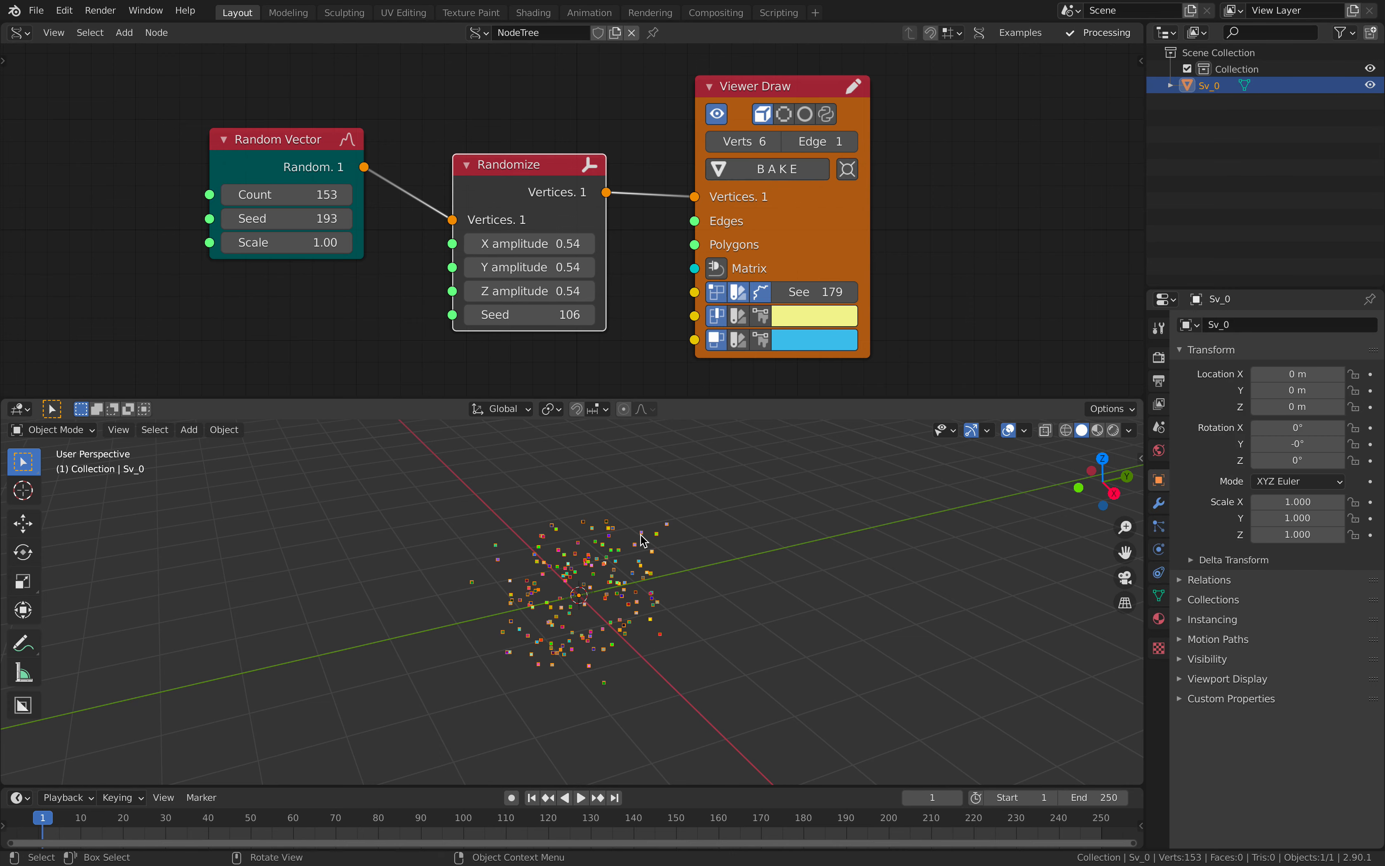
{"action": "key", "text": "g"}
{"action": "left_click", "coordinate": [876, 448]}
{"action": "left_click", "coordinate": [838, 481]}
{"action": "middle_click_drag", "start_coordinate": [889, 594], "coordinate": [789, 512]}
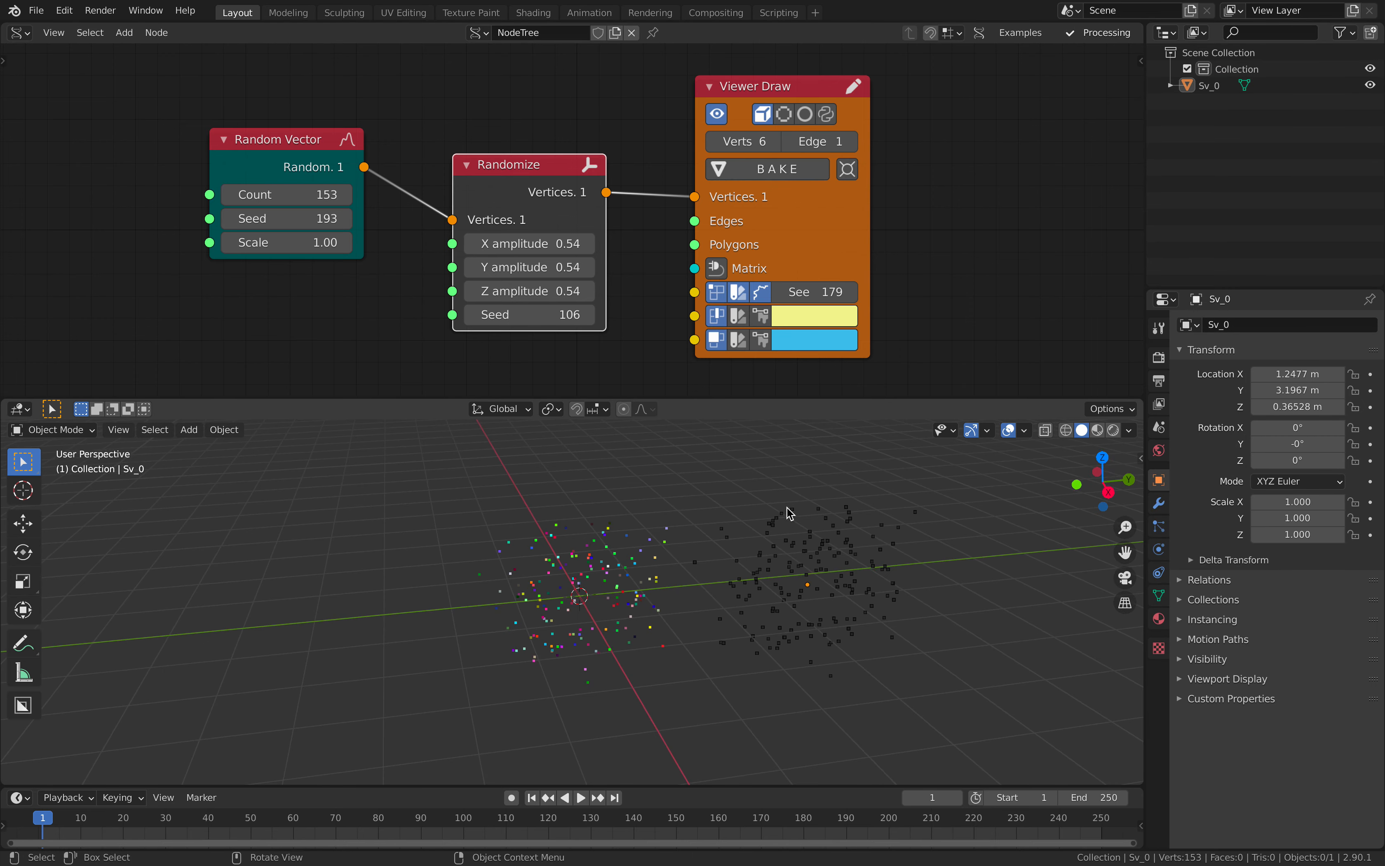
- Check the baked mesh's object data for vertex colours
{"action": "left_click", "coordinate": [1160, 595]}
{"action": "left_click", "coordinate": [1219, 567]}
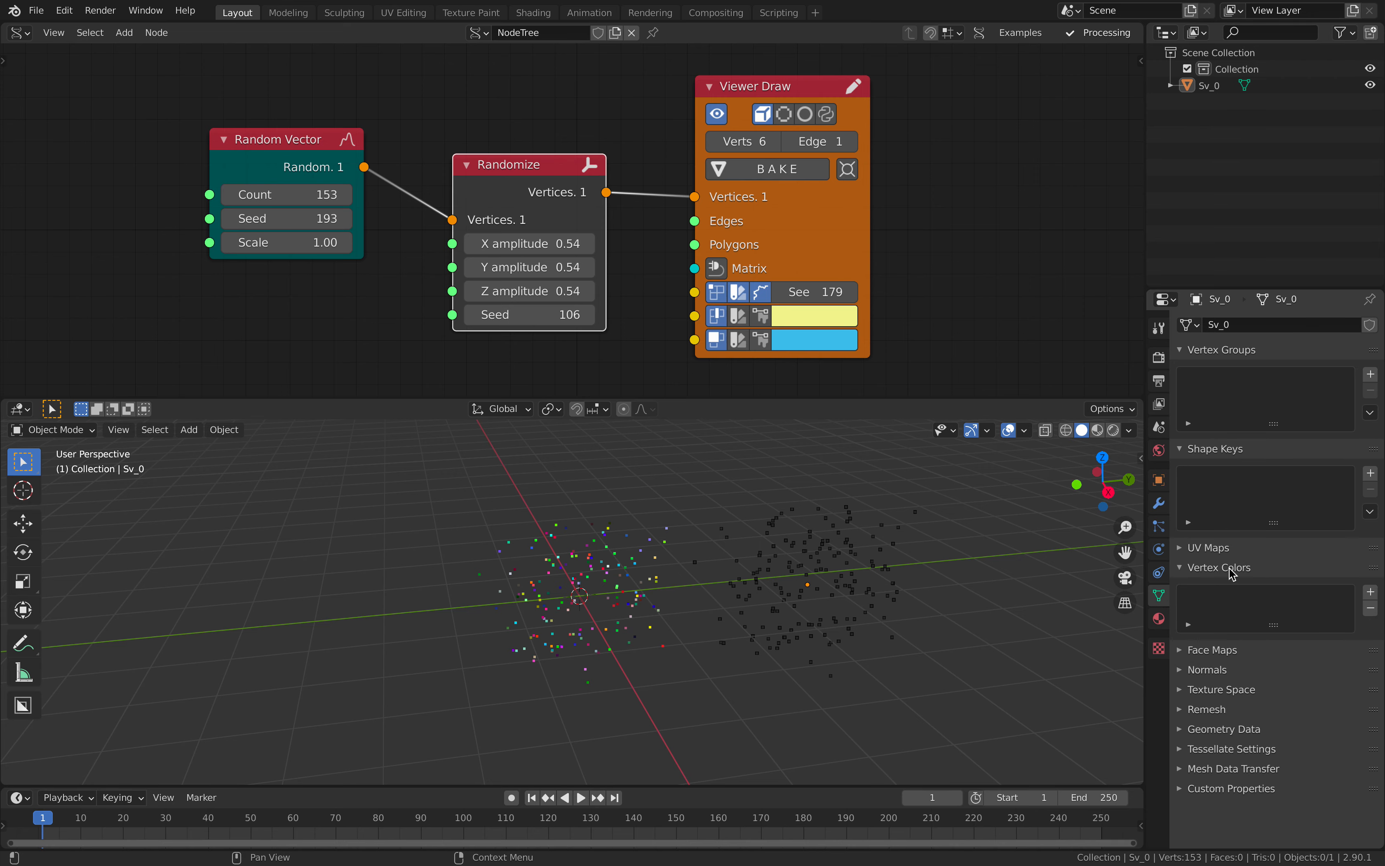
{"action": "scroll", "coordinate": [544, 161], "scroll_direction": "down", "scroll_amount": 1}
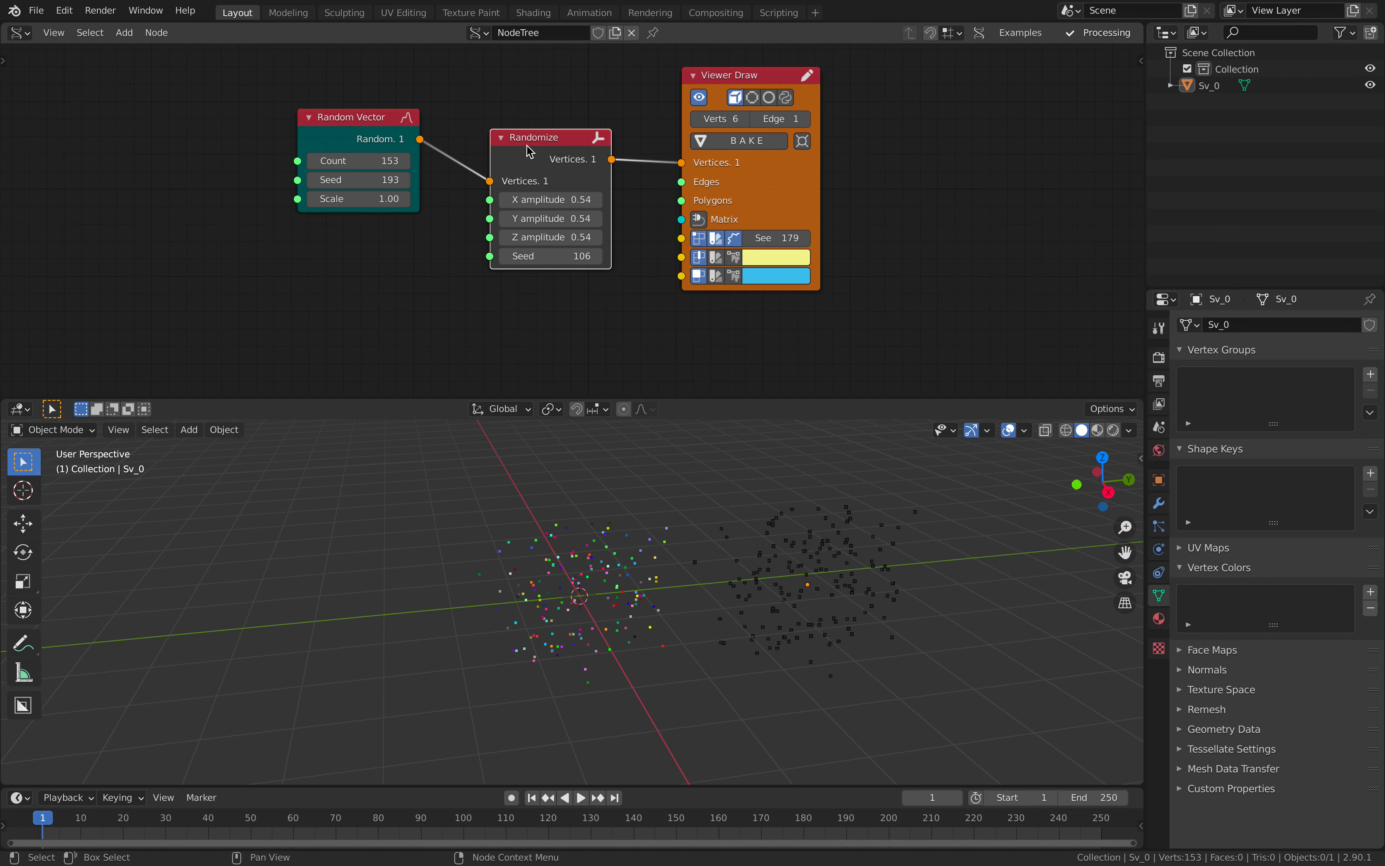
- Delete the Randomize and Random Vector nodes from the node tree
{"action": "key", "text": "x"}
{"action": "left_click", "coordinate": [415, 153]}
{"action": "key", "text": "x"}
- Add a Box node and connect its vertices, edges and polygons to the matching Viewer Draw inputs
{"action": "key", "text": "alt+space"}
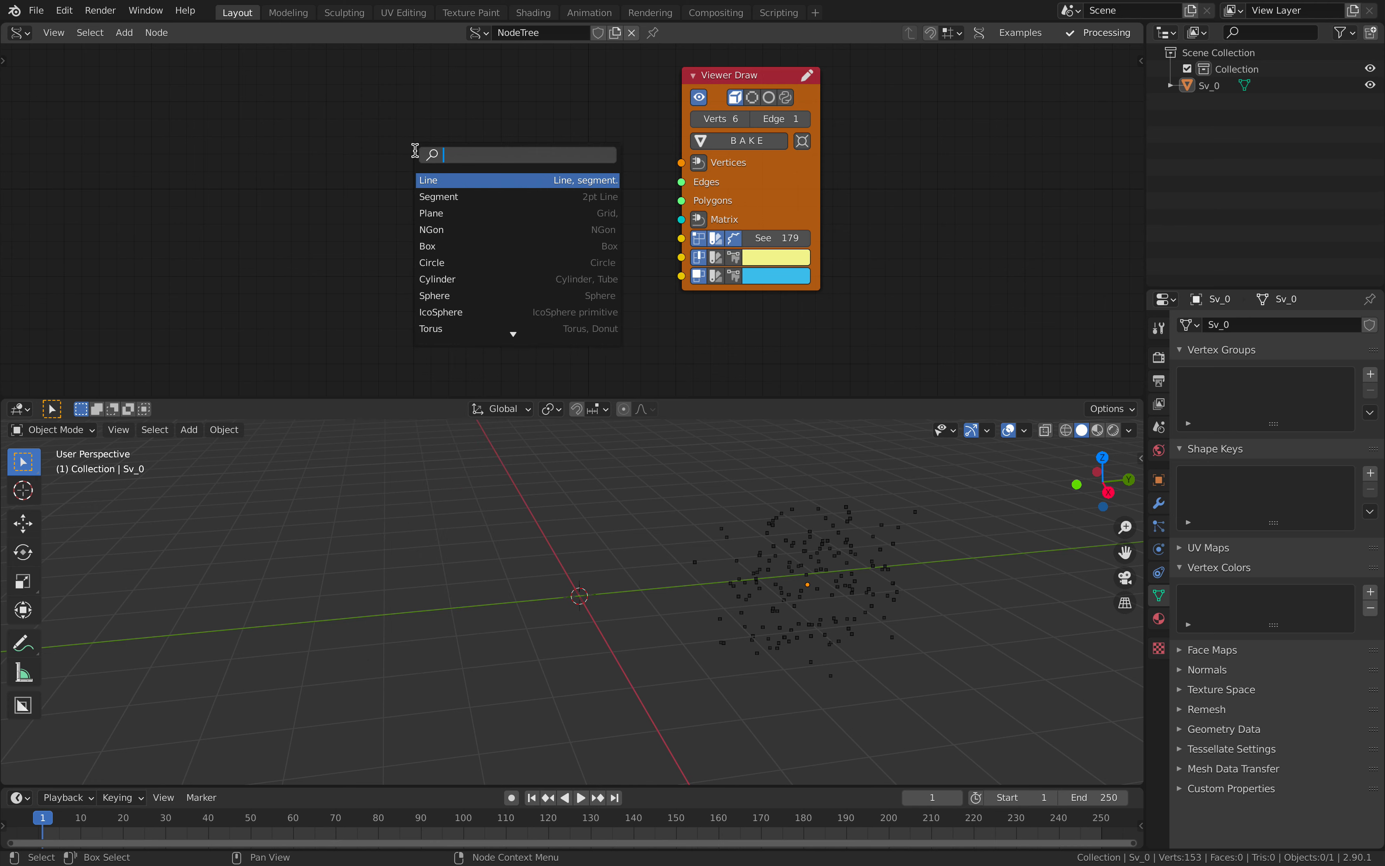
{"action": "type", "text": "box"}
{"action": "key", "text": "Return"}
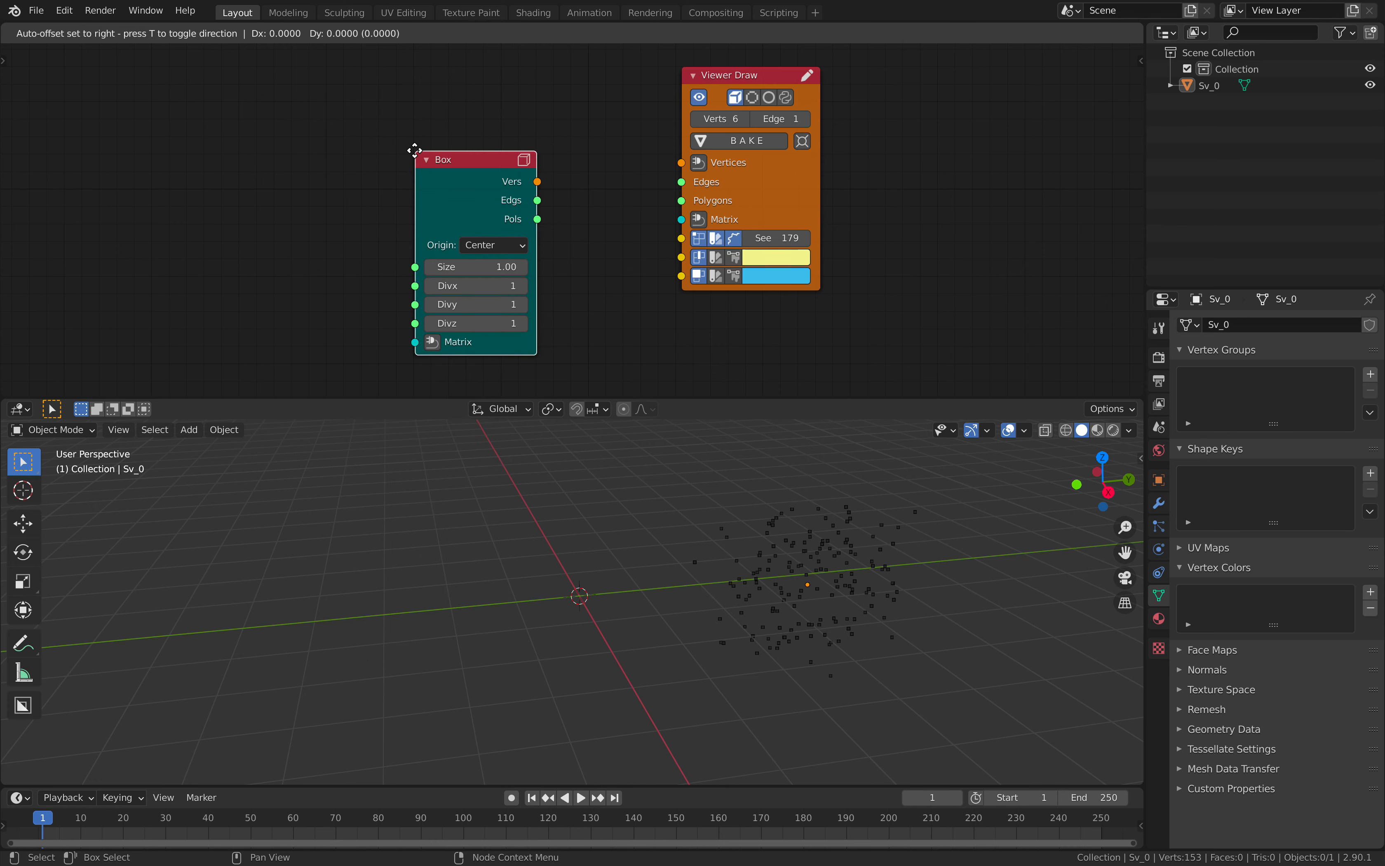
{"action": "left_click", "coordinate": [465, 150]}
{"action": "left_click", "coordinate": [707, 85], "text": "shift"}
{"action": "key", "text": "f"}
{"action": "left_click", "coordinate": [606, 87]}
- Delete the baked point mesh from the scene
{"action": "middle_click_drag", "start_coordinate": [780, 494], "coordinate": [808, 499]}
{"action": "left_click", "coordinate": [828, 516]}
{"action": "key", "text": "x"}
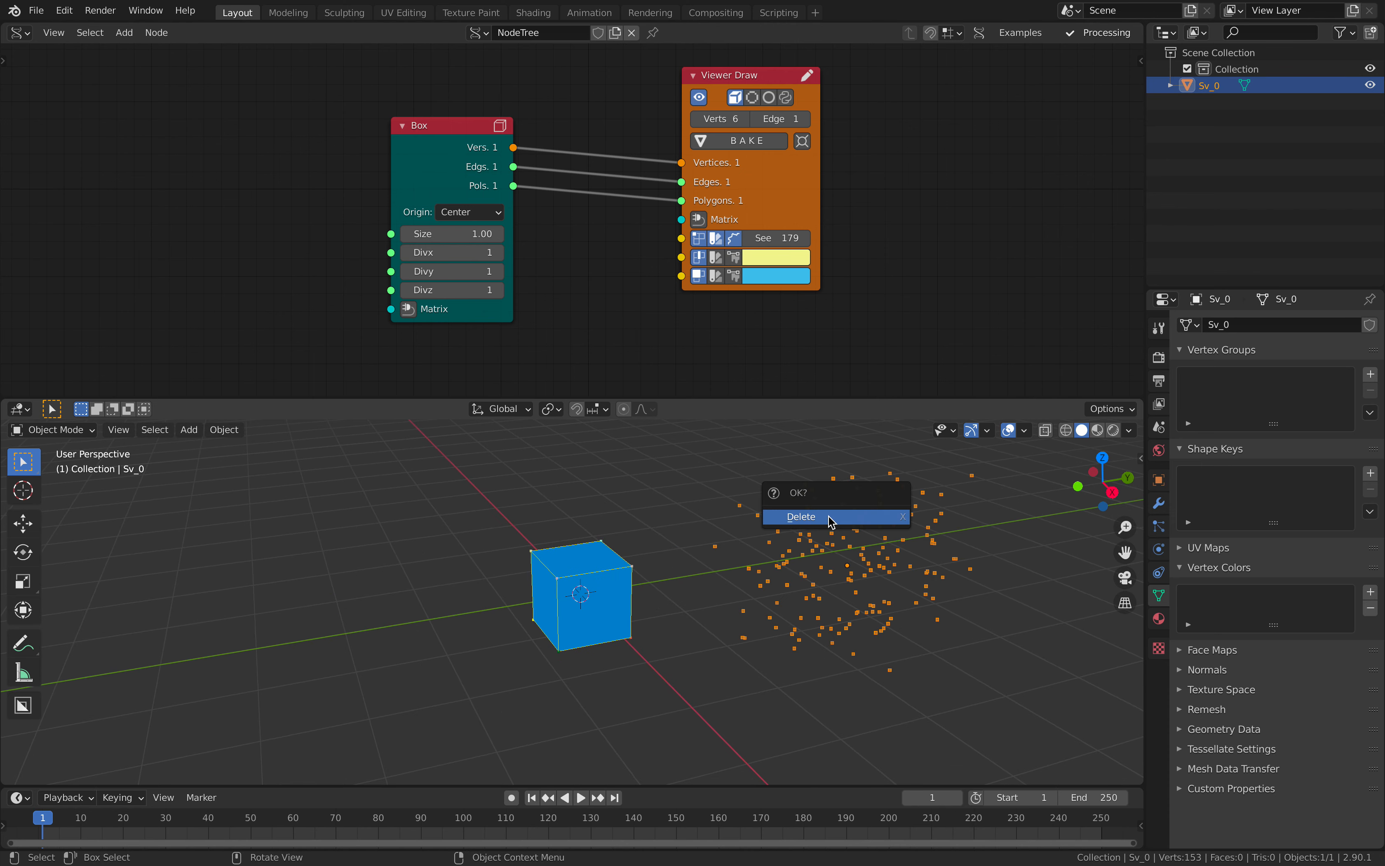
{"action": "left_click", "coordinate": [827, 517]}
{"action": "scroll", "coordinate": [744, 530], "scroll_direction": "up", "scroll_amount": 3}
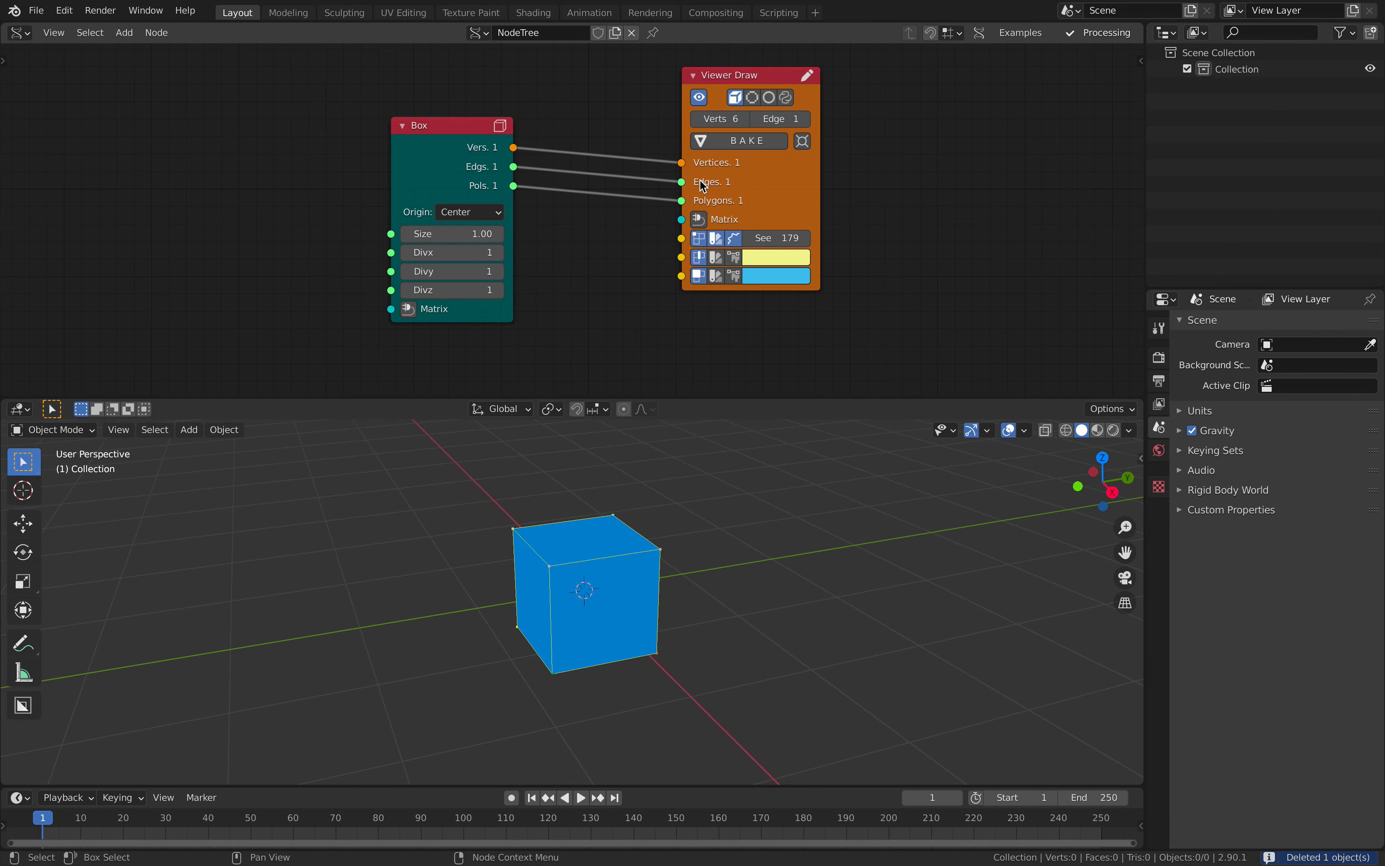
- Set the Box node's X, Y and Z divisions to 10 and inspect the subdivided cube
{"action": "left_click_drag", "start_coordinate": [457, 253], "coordinate": [457, 290]}
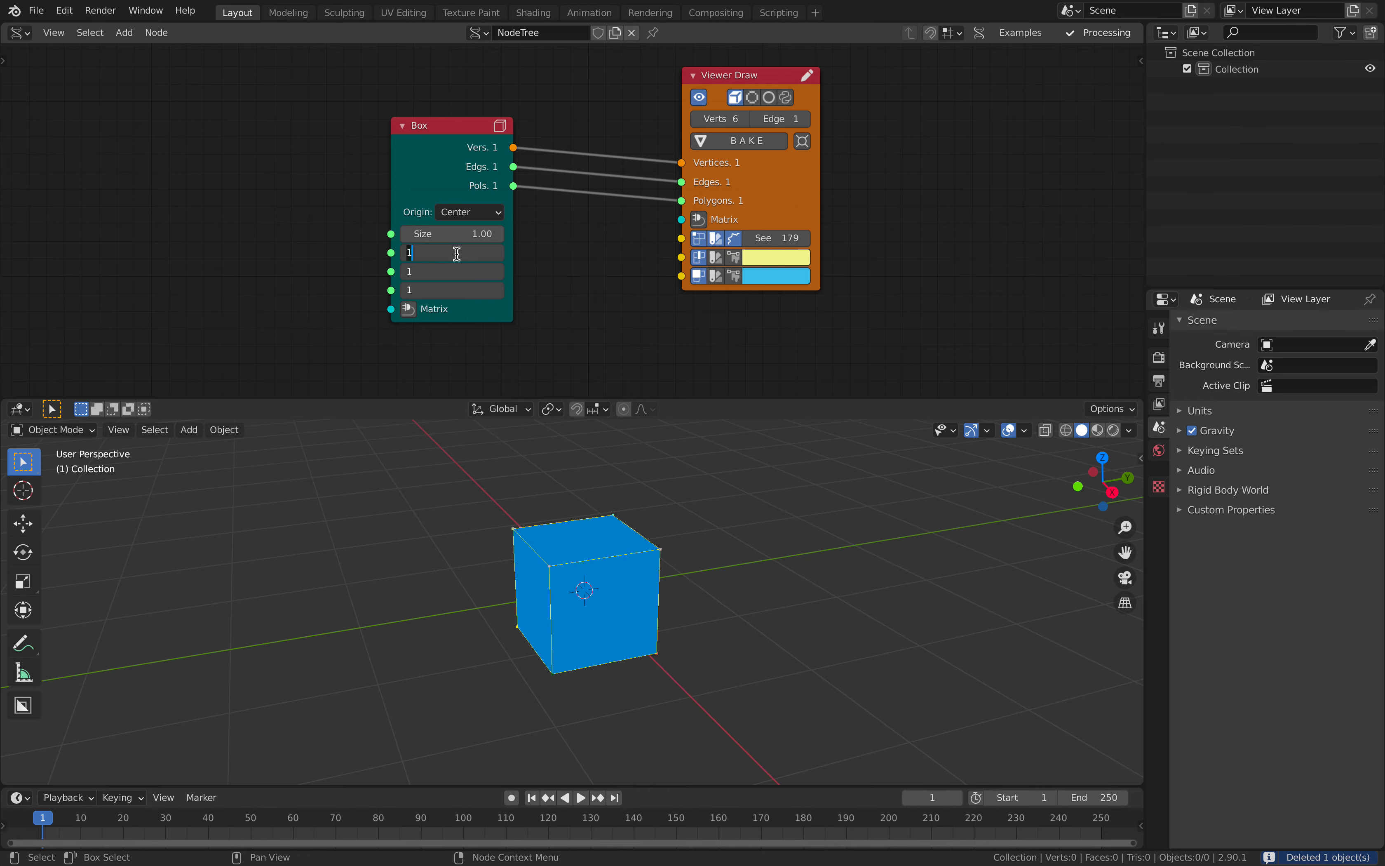
{"action": "type", "text": "10"}
{"action": "key", "text": "Return"}
{"action": "left_click_drag", "start_coordinate": [435, 213], "coordinate": [390, 180]}
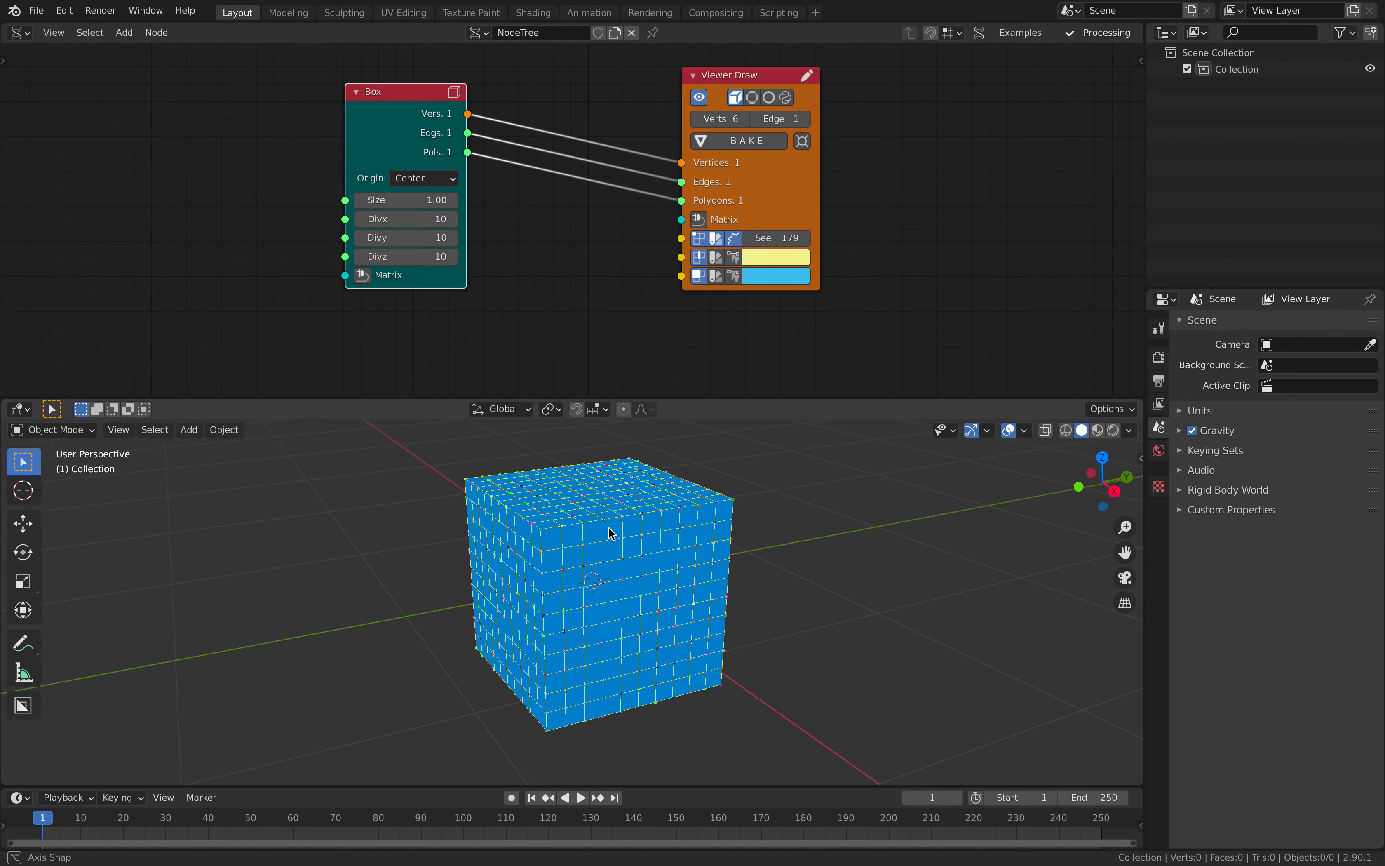
{"action": "middle_click_drag", "start_coordinate": [612, 532], "coordinate": [637, 525]}
{"action": "middle_click_drag", "start_coordinate": [581, 486], "coordinate": [580, 485]}
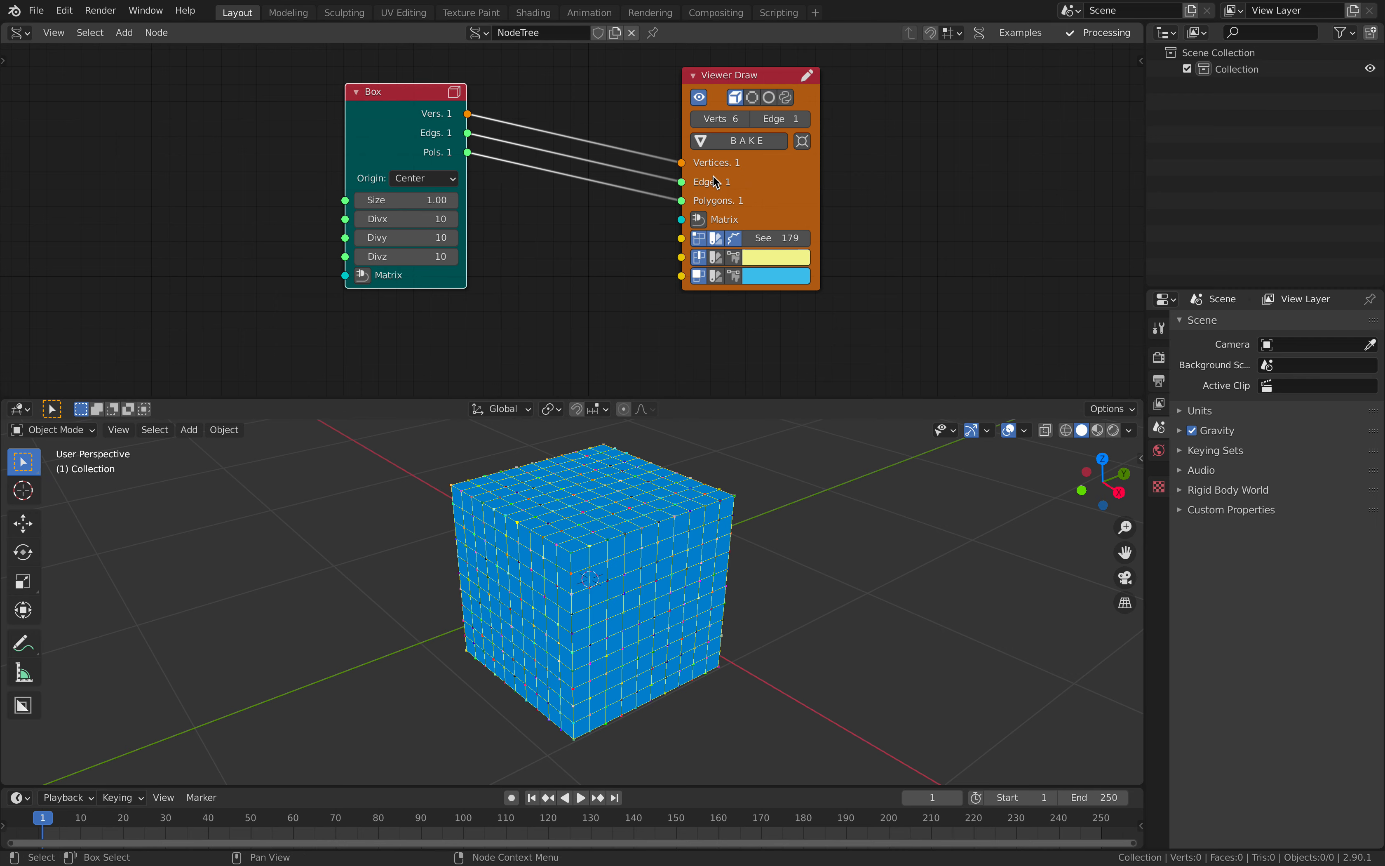
- Set the Viewer Draw node's random vertex colour seed to 331 and its vertex size to 36
{"action": "scroll", "coordinate": [796, 523], "scroll_direction": "up", "scroll_amount": 2}
{"action": "scroll", "coordinate": [796, 524], "scroll_direction": "down", "scroll_amount": 2}
{"action": "left_click_drag", "start_coordinate": [755, 236], "coordinate": [893, 236]}
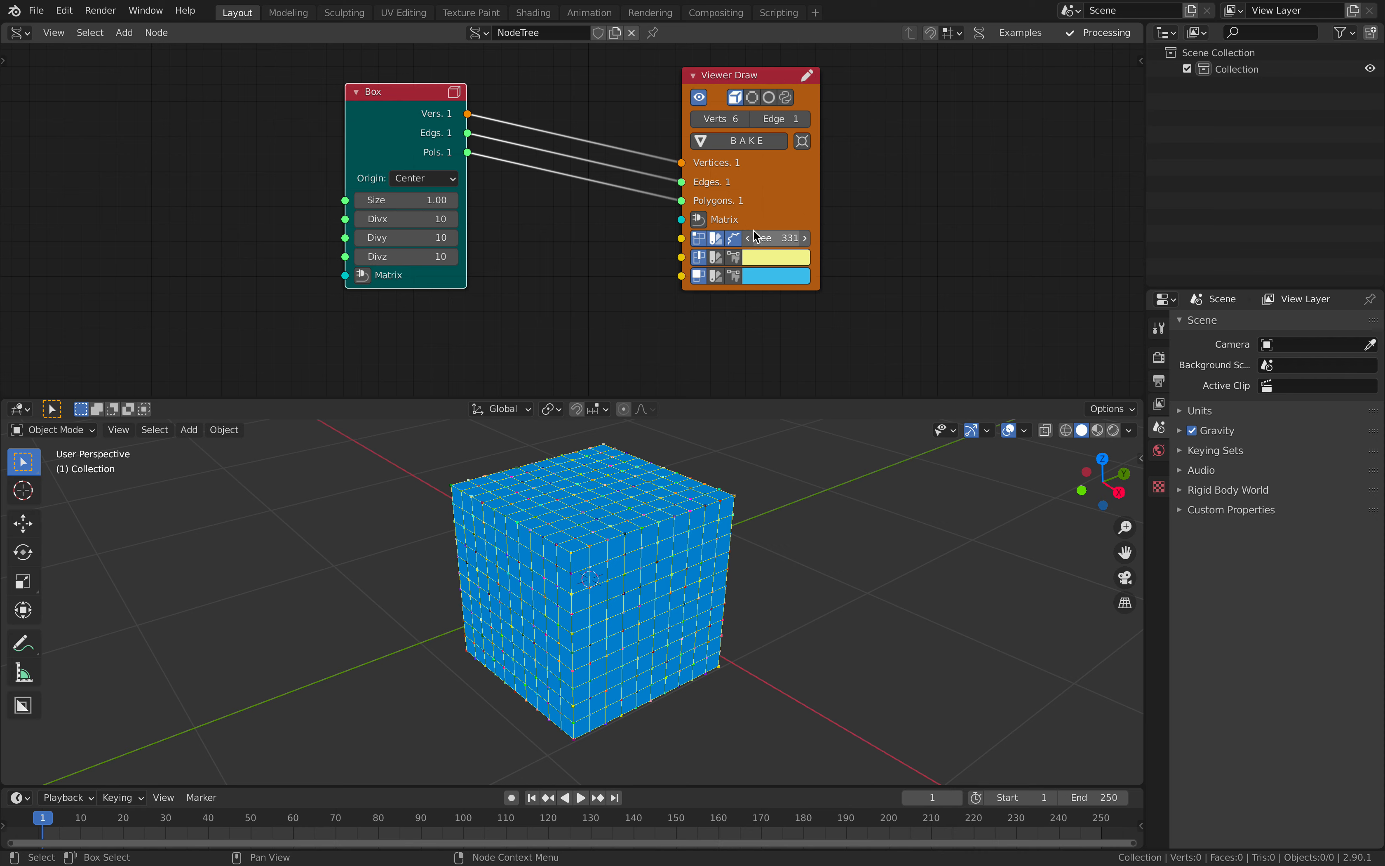
{"action": "mouse_move", "coordinate": [721, 118]}
{"action": "left_mouse_down"}
{"action": "mouse_move", "coordinate": [780, 127]}
{"action": "mouse_move", "coordinate": [811, 103]}
{"action": "left_mouse_up"}
- Change the Viewer Draw polygon colour to pale blue and the edge colour to crimson
{"action": "left_click", "coordinate": [769, 281]}
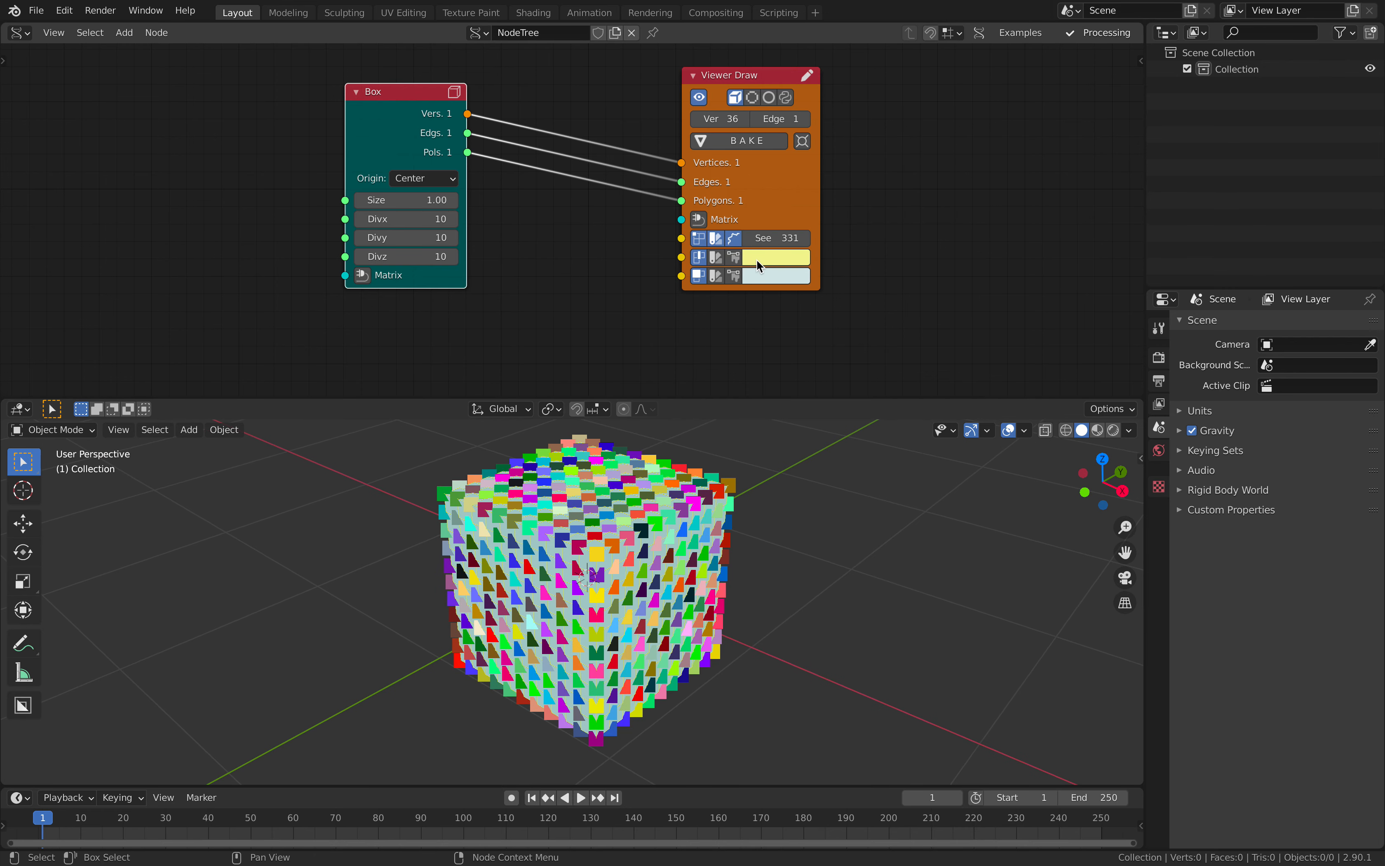
{"action": "left_click", "coordinate": [789, 253]}
{"action": "left_click_drag", "start_coordinate": [823, 339], "coordinate": [828, 386]}
{"action": "mouse_move", "coordinate": [893, 312]}
{"action": "left_mouse_down"}
{"action": "mouse_move", "coordinate": [893, 354]}
{"action": "mouse_move", "coordinate": [893, 308]}
{"action": "left_mouse_up"}
{"action": "middle_click_drag", "start_coordinate": [675, 481], "coordinate": [641, 479]}
- Enlarge the node editor area and show the item properties of the Viewer Draw node
{"action": "middle_click_drag", "start_coordinate": [679, 235], "coordinate": [669, 234]}
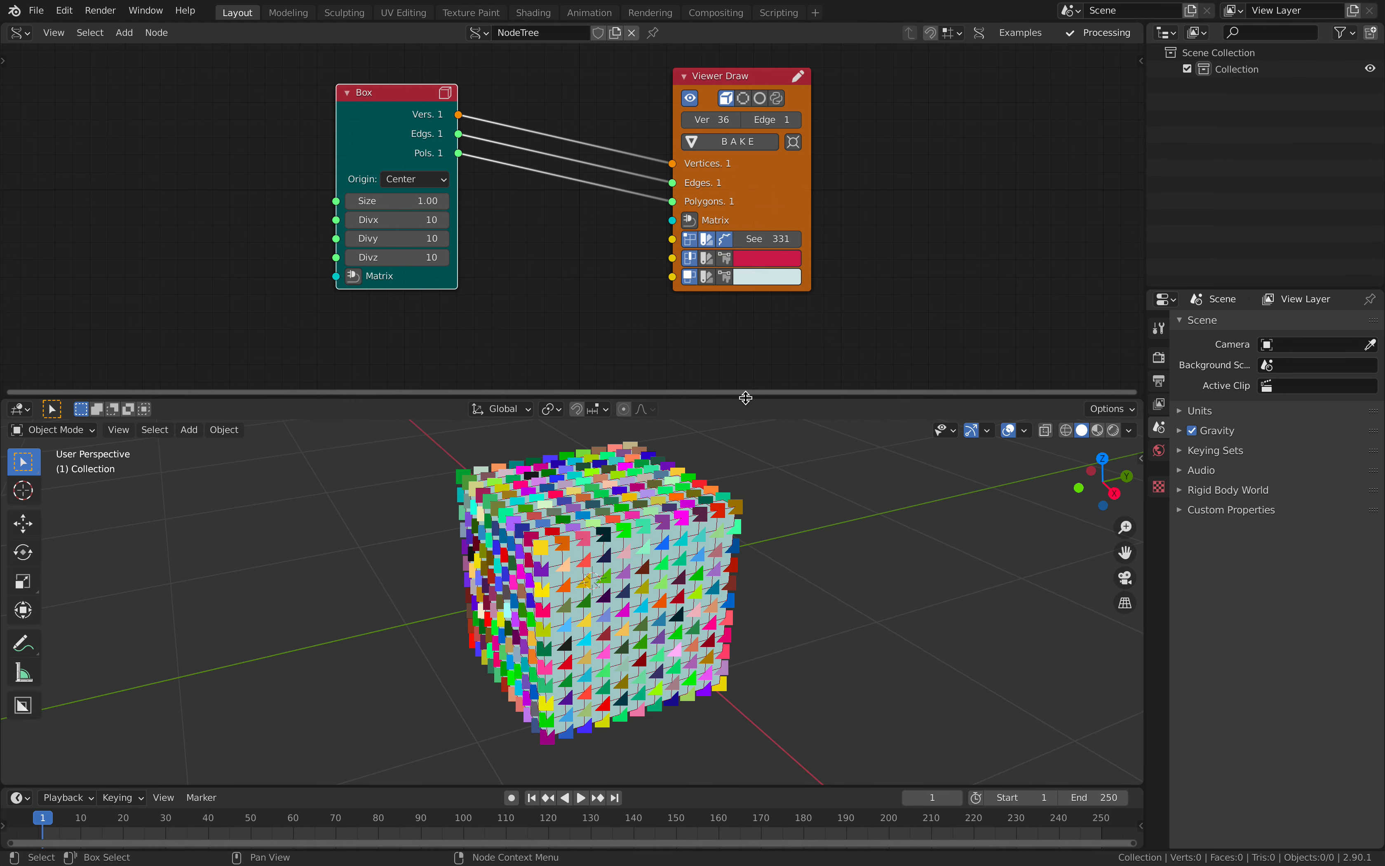
{"action": "left_click_drag", "start_coordinate": [746, 396], "coordinate": [744, 416]}
{"action": "scroll", "coordinate": [726, 352], "scroll_direction": "down", "scroll_amount": 2}
{"action": "middle_click_drag", "start_coordinate": [726, 352], "coordinate": [665, 360]}
{"action": "left_click_drag", "start_coordinate": [663, 116], "coordinate": [662, 114]}
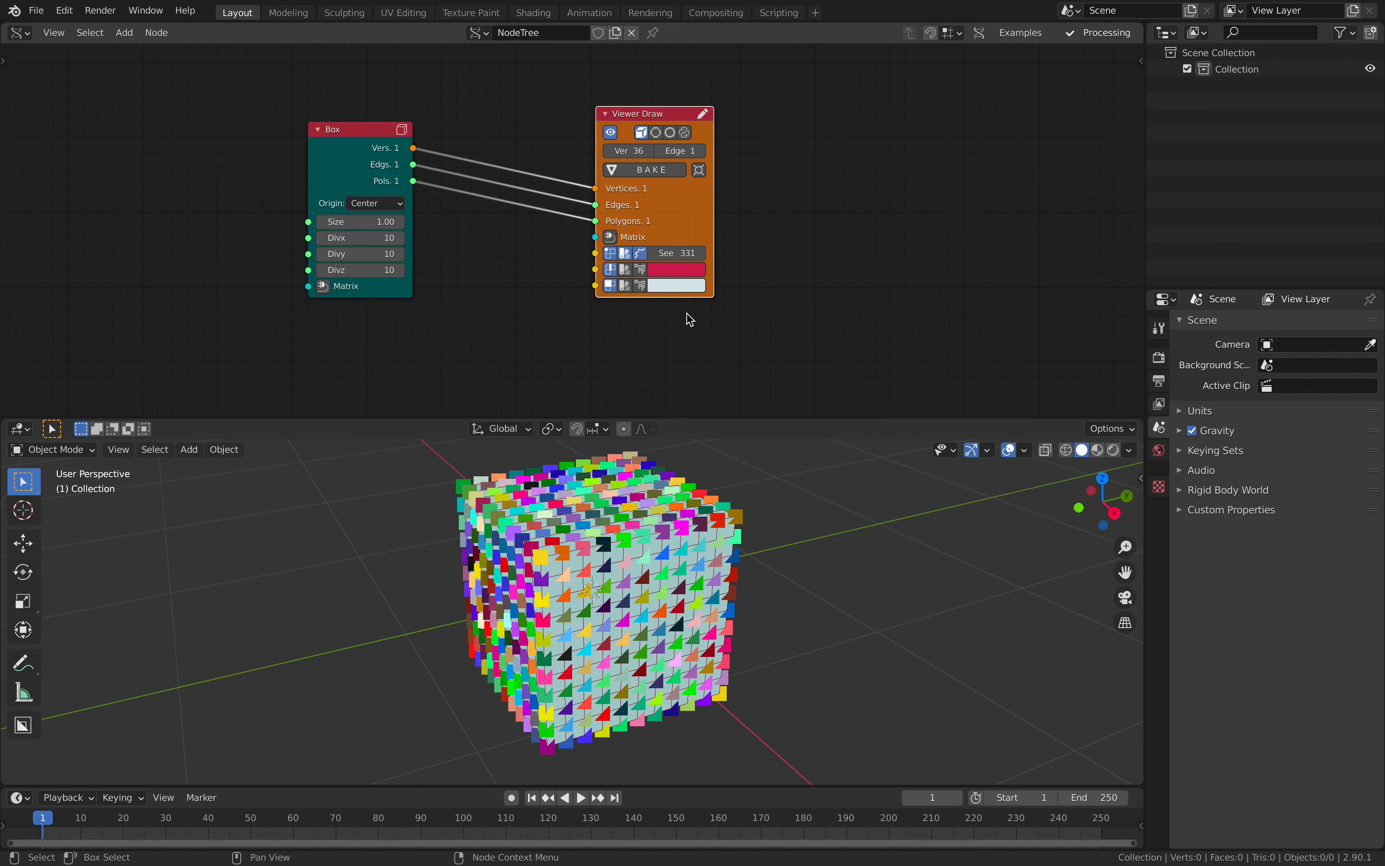
{"action": "left_click", "coordinate": [1141, 60]}
{"action": "mouse_move", "coordinate": [698, 125]}
{"action": "left_mouse_down"}
{"action": "mouse_move", "coordinate": [680, 108]}
{"action": "mouse_move", "coordinate": [705, 134]}
{"action": "left_mouse_up"}
{"action": "left_click", "coordinate": [1141, 69]}
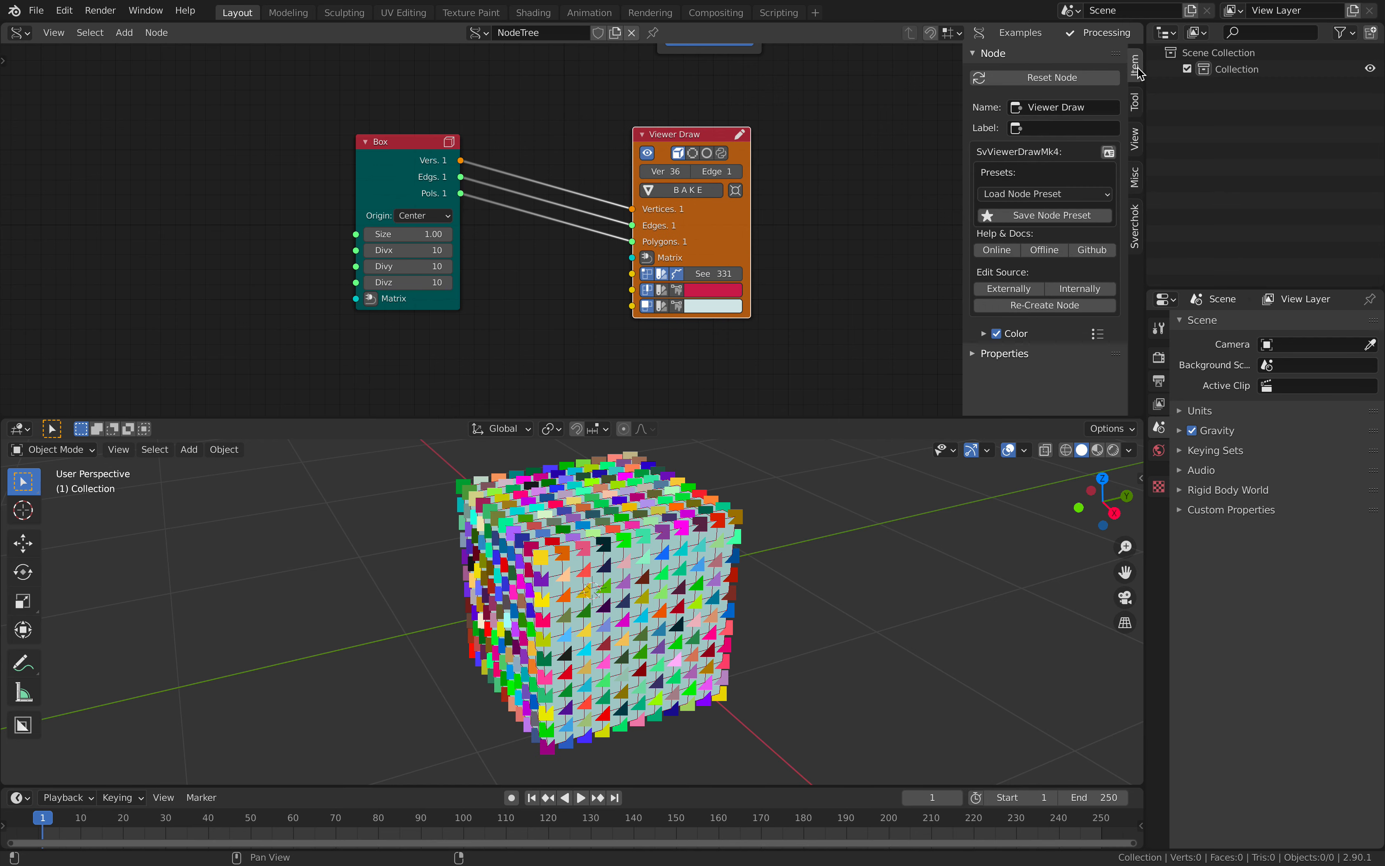
- Compare the Dark Blue and Yellow presets on the Viewer Draw node by loading them alternately
{"action": "left_click", "coordinate": [1031, 195]}
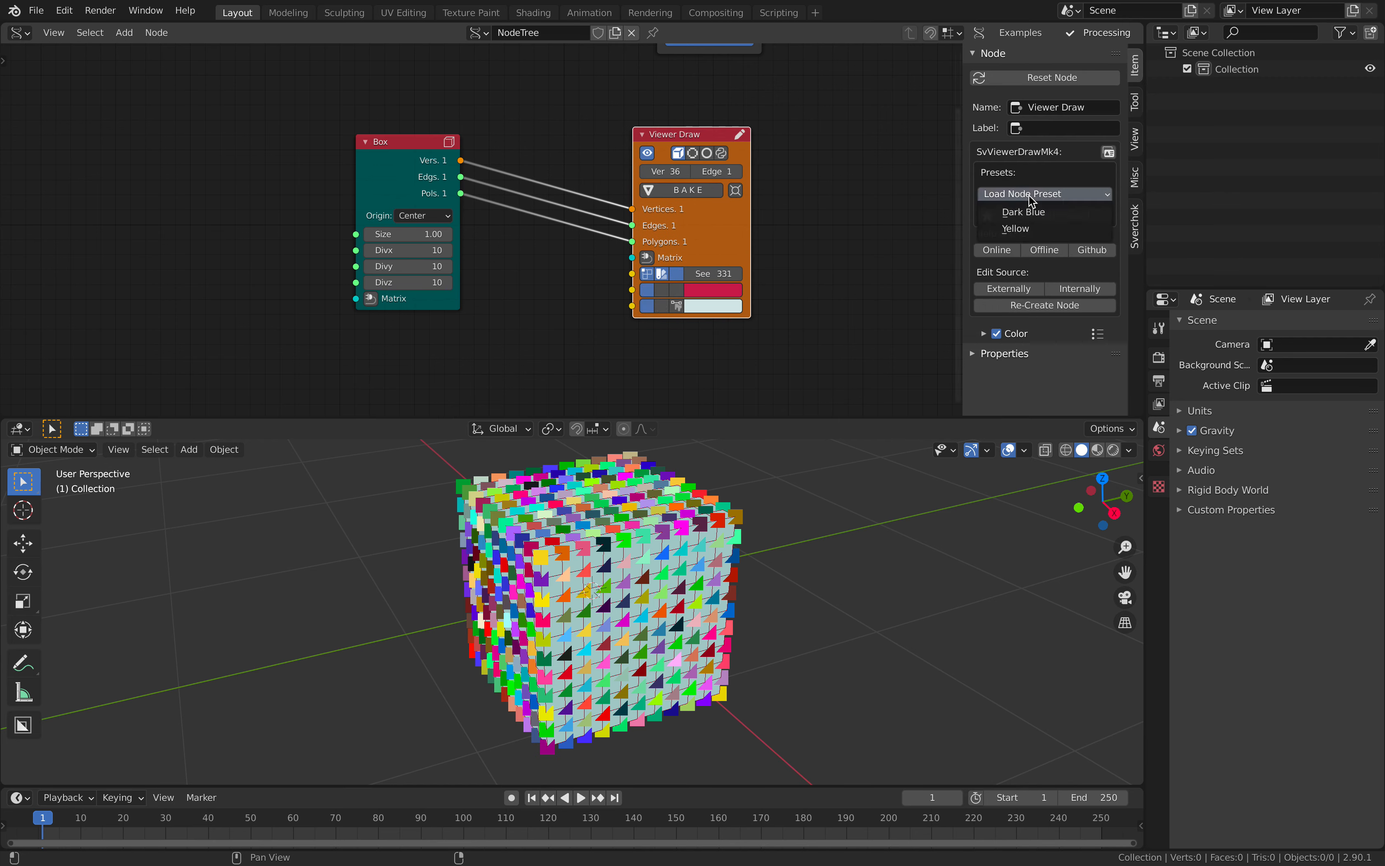
{"action": "left_click", "coordinate": [1027, 212]}
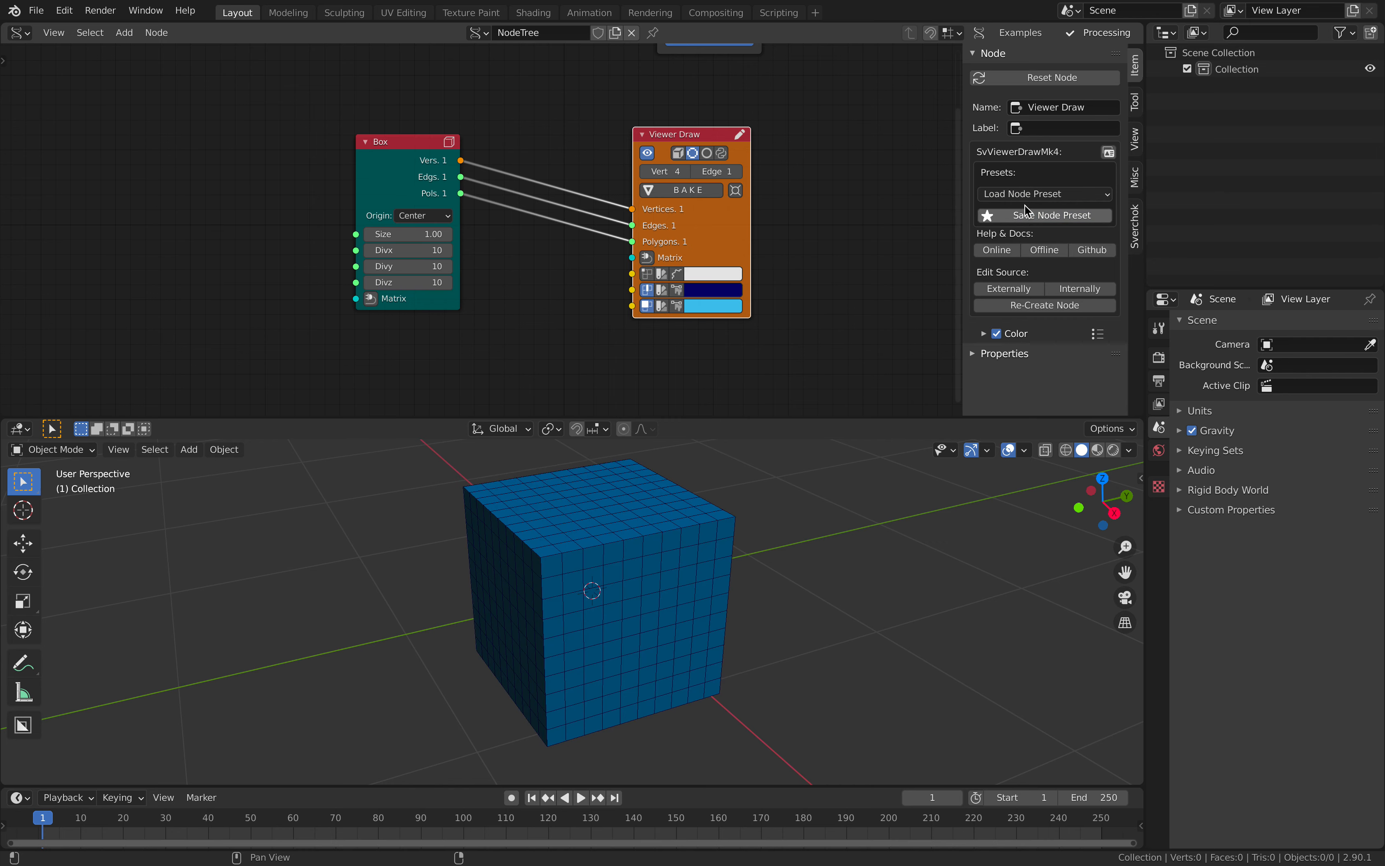
{"action": "left_click", "coordinate": [1028, 194]}
{"action": "left_click", "coordinate": [1028, 229]}
{"action": "left_click", "coordinate": [1031, 196]}
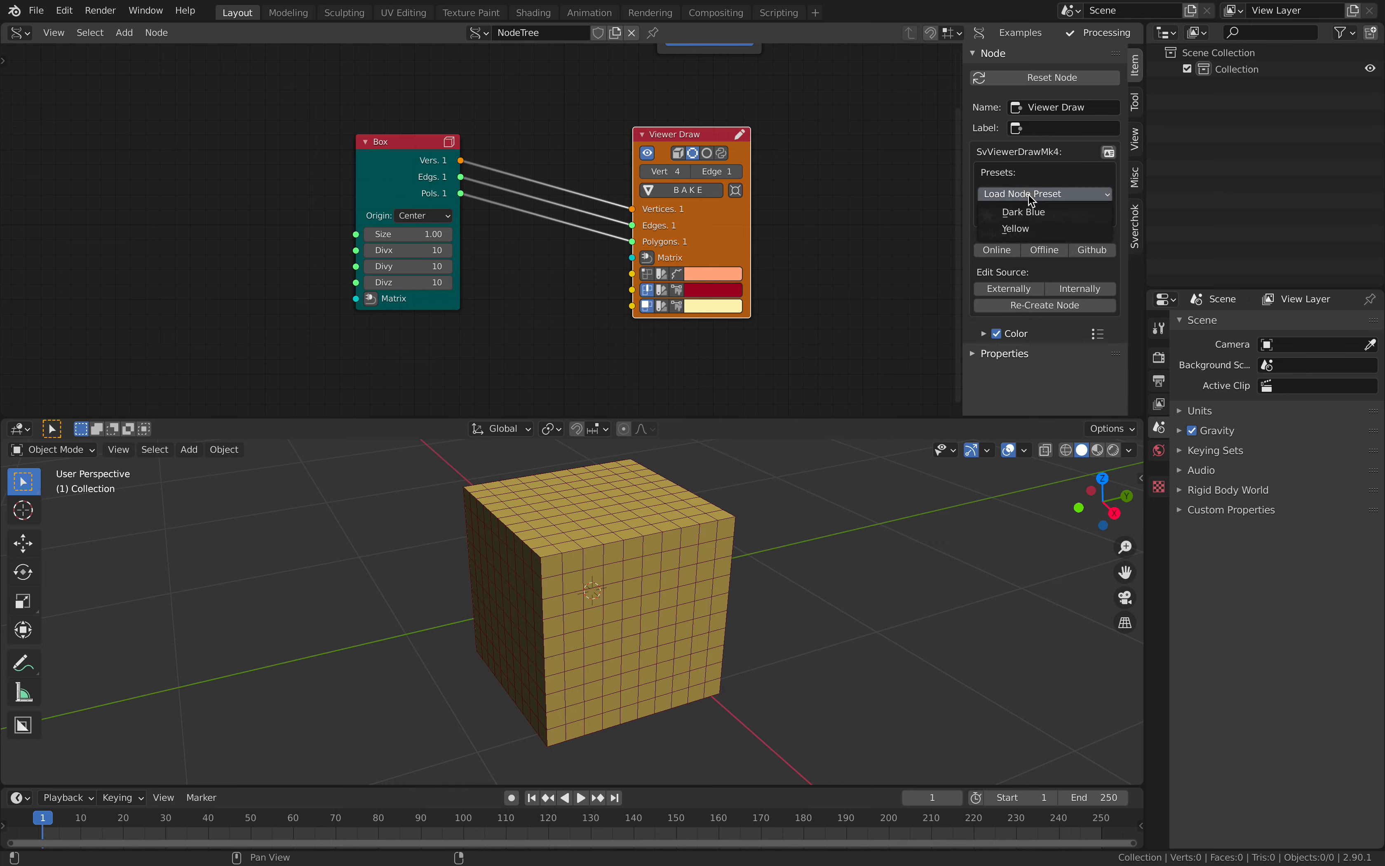
{"action": "left_click", "coordinate": [1025, 212]}
{"action": "left_click", "coordinate": [1030, 194]}
{"action": "left_click", "coordinate": [1028, 229]}
{"action": "middle_click_drag", "start_coordinate": [830, 481], "coordinate": [704, 572]}
- Load the Dark Blue preset on the Viewer Draw node and view the box from another angle
{"action": "left_click", "coordinate": [1043, 198]}
{"action": "left_click", "coordinate": [1024, 219]}
{"action": "middle_click_drag", "start_coordinate": [653, 515], "coordinate": [630, 496]}
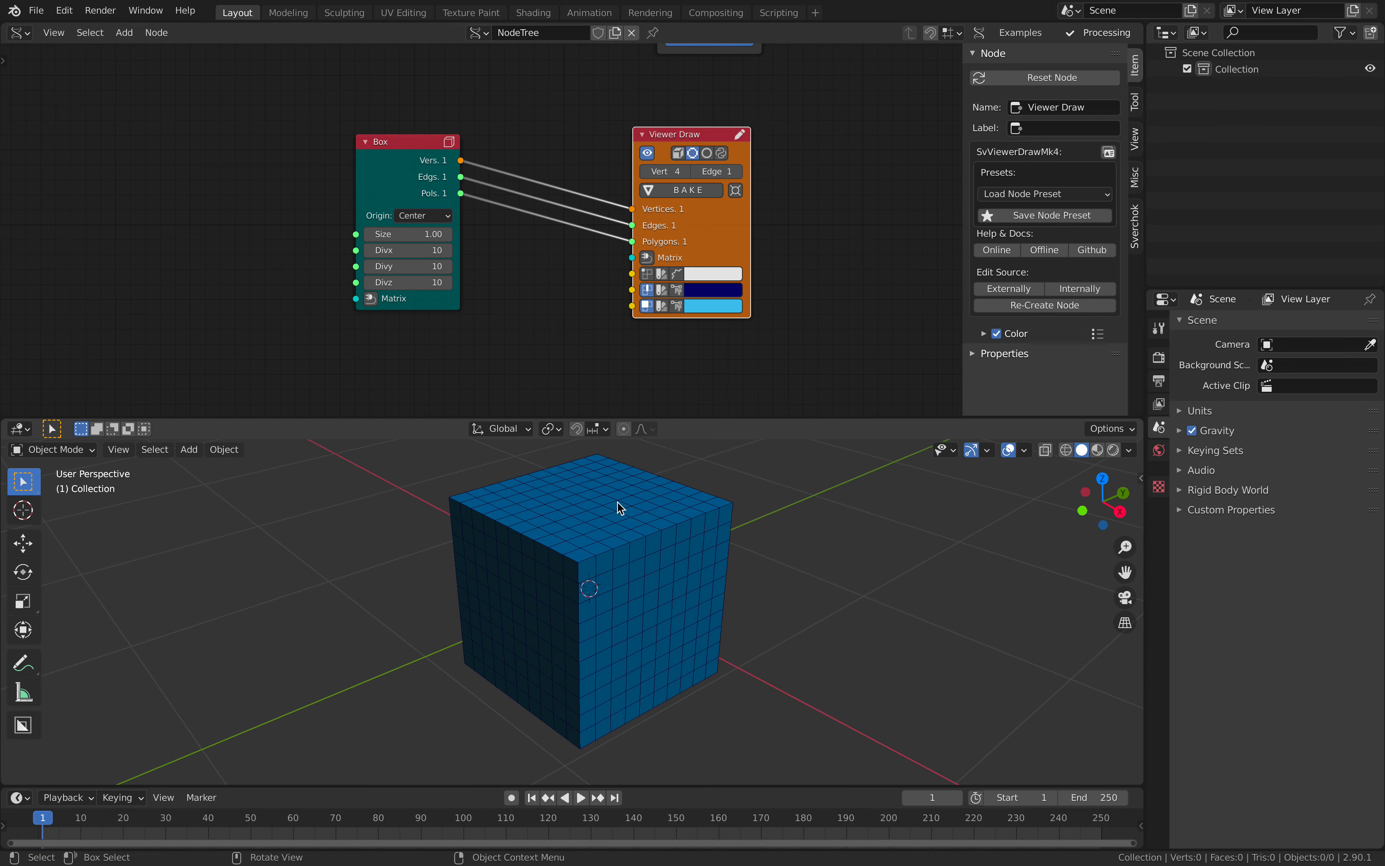
- Display the box's vertices in Viewer Draw with random colours and set the seed to 81
{"action": "scroll", "coordinate": [684, 320], "scroll_direction": "up", "scroll_amount": 1}
{"action": "left_click_drag", "start_coordinate": [703, 122], "coordinate": [682, 114]}
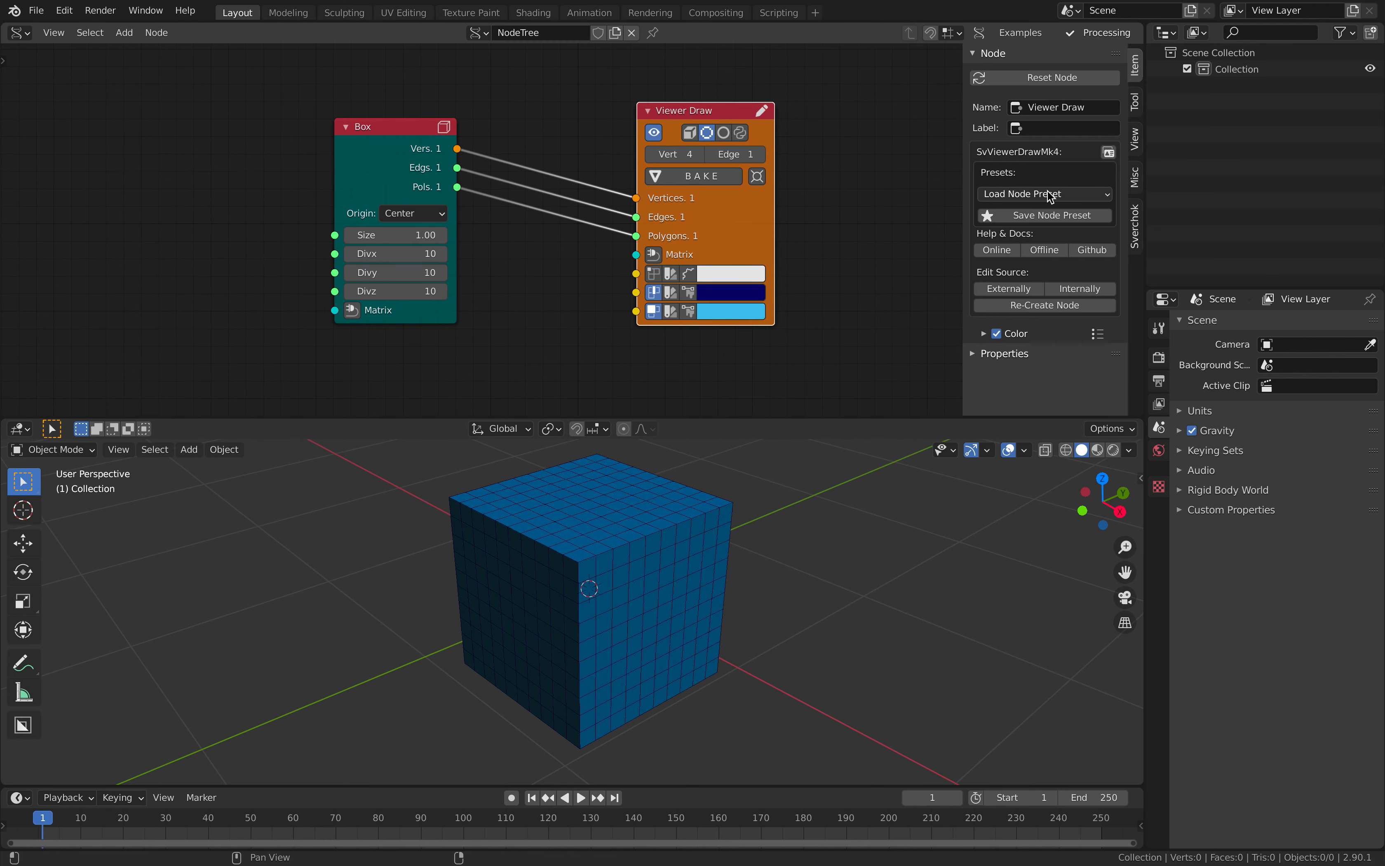
{"action": "scroll", "coordinate": [697, 263], "scroll_direction": "up", "scroll_amount": 1}
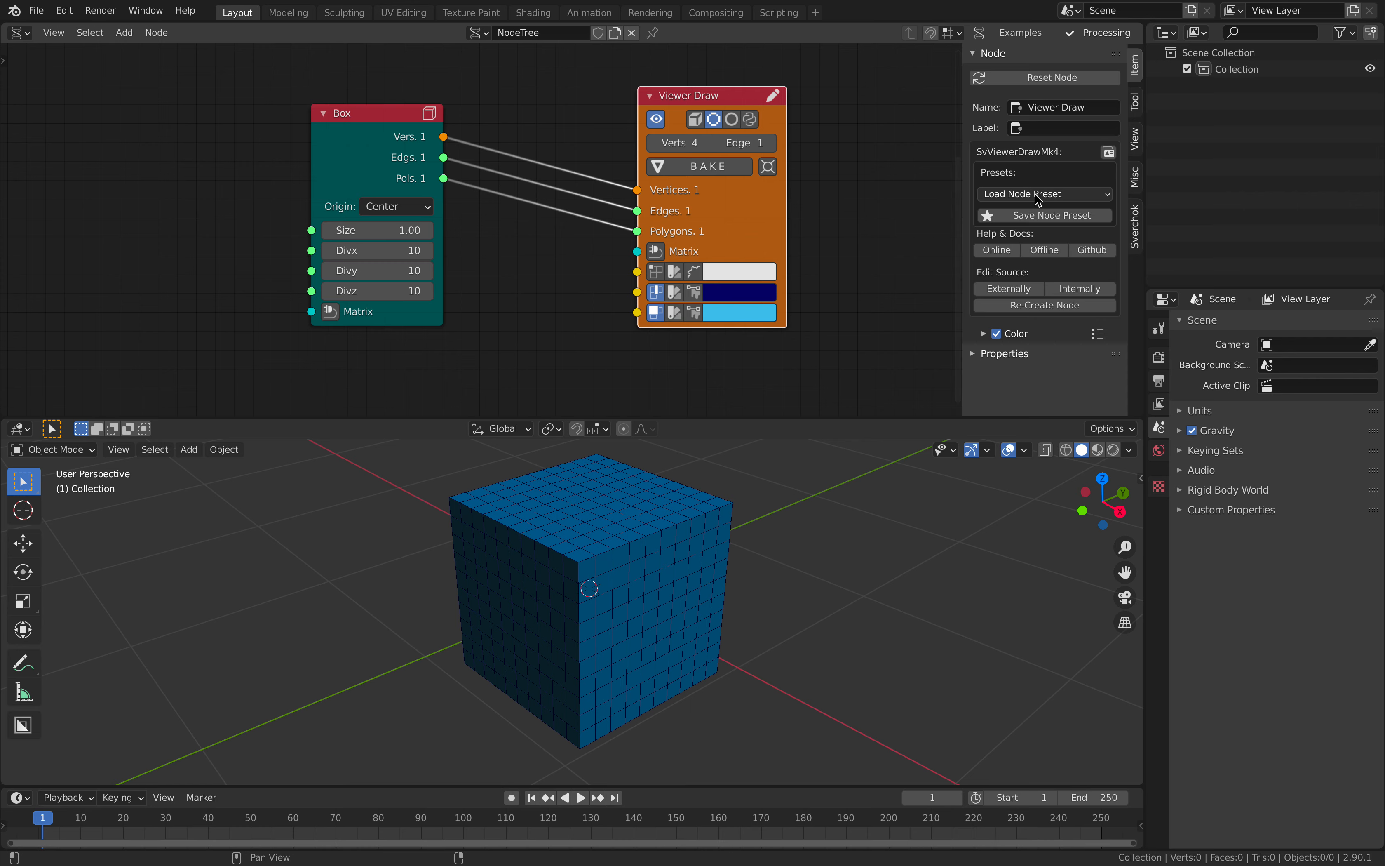
{"action": "left_click", "coordinate": [673, 273]}
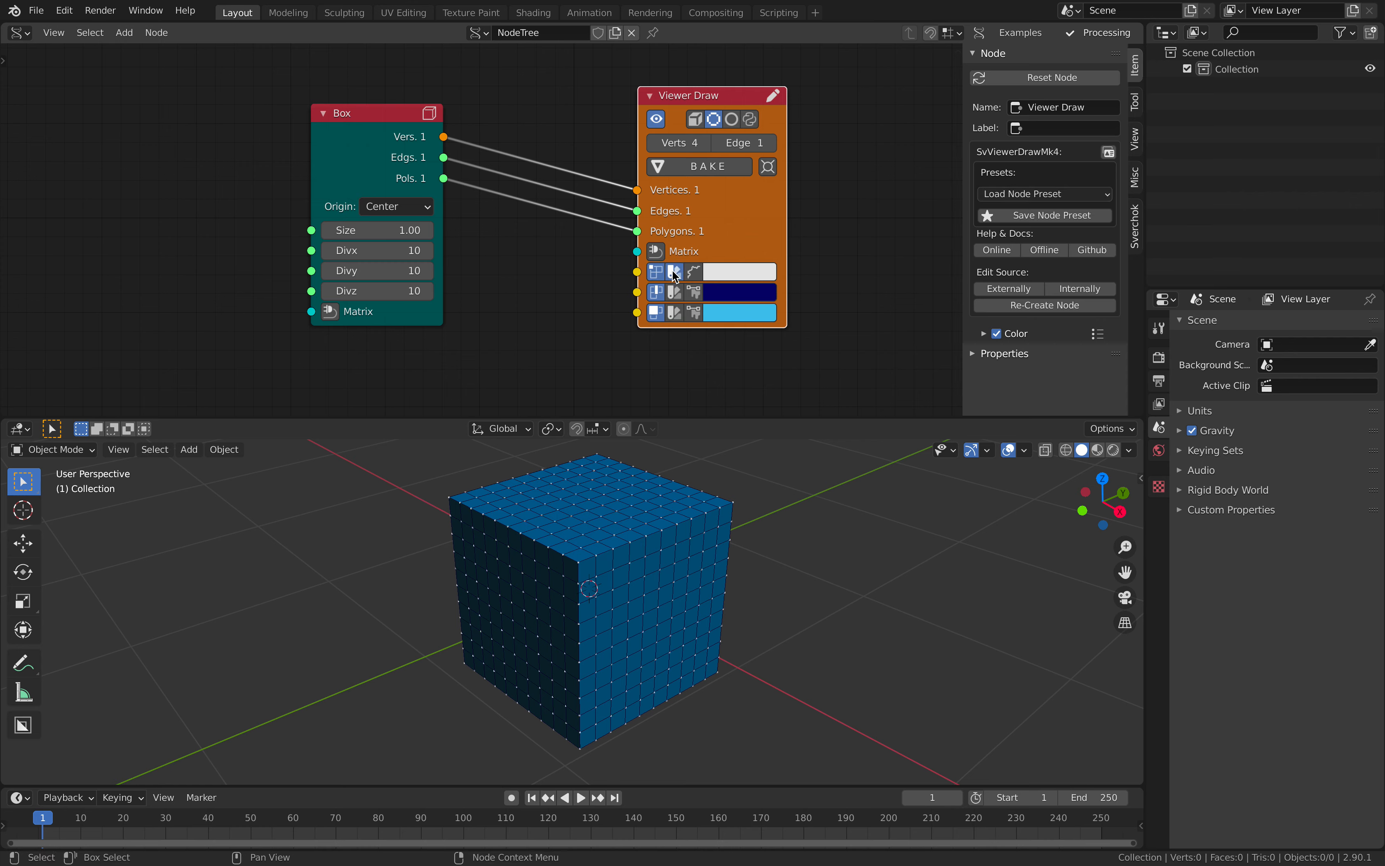
{"action": "left_click", "coordinate": [696, 273]}
{"action": "left_click_drag", "start_coordinate": [719, 265], "coordinate": [766, 265]}
- Try an edge width of 79 in the Viewer Draw node and raise the vertex size to 27
{"action": "left_click", "coordinate": [691, 144]}
{"action": "type", "text": "5"}
{"action": "key", "text": "Return"}
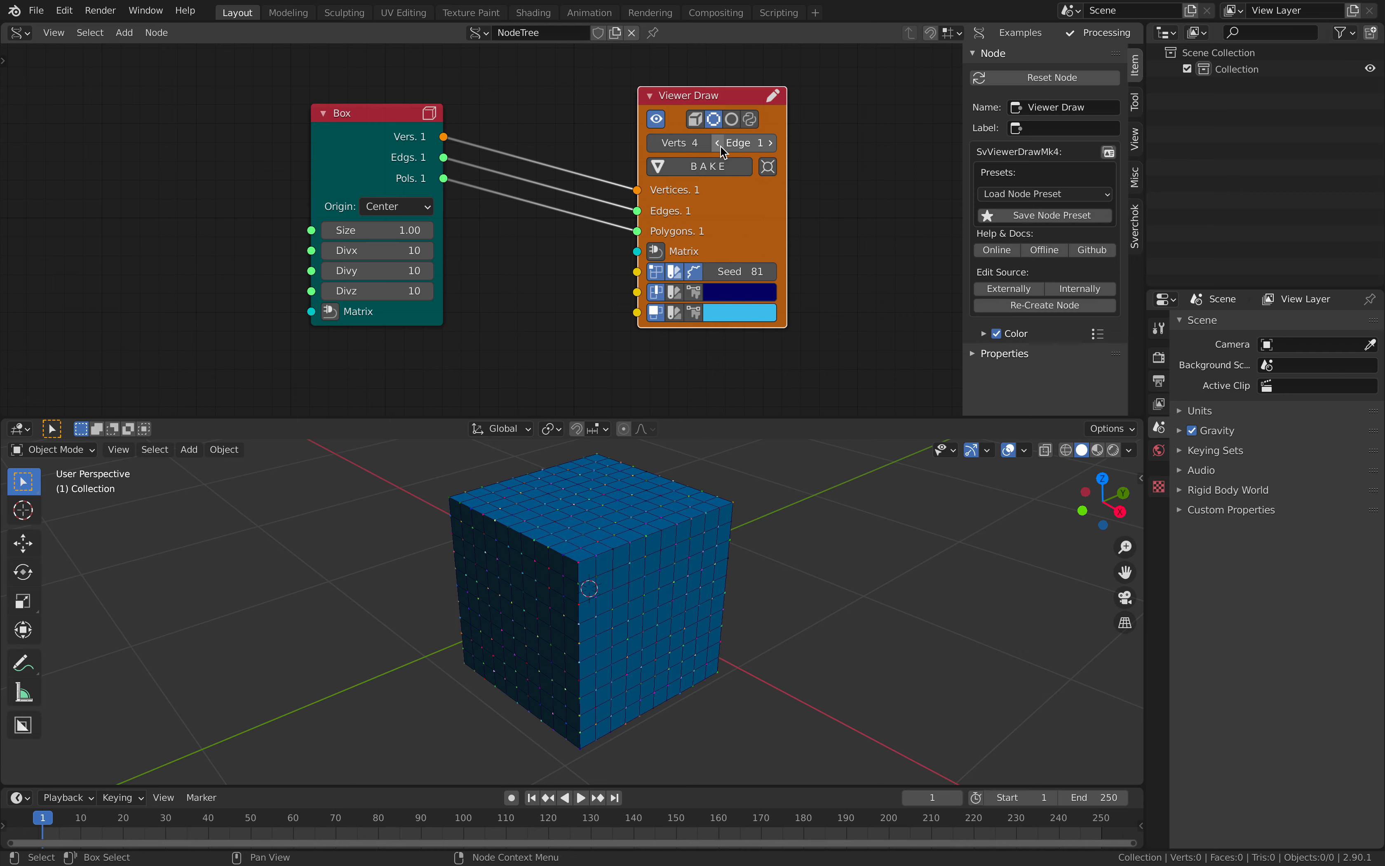
{"action": "left_click", "coordinate": [706, 145]}
{"action": "left_click", "coordinate": [706, 146]}
{"action": "left_click", "coordinate": [706, 146]}
{"action": "left_click", "coordinate": [706, 146]}
{"action": "left_click", "coordinate": [706, 146]}
{"action": "left_click", "coordinate": [706, 145]}
{"action": "mouse_move", "coordinate": [713, 520]}
{"action": "middle_mouse_down"}
{"action": "mouse_move", "coordinate": [671, 527]}
{"action": "mouse_move", "coordinate": [695, 526]}
{"action": "middle_mouse_up"}
{"action": "mouse_move", "coordinate": [756, 140]}
{"action": "left_mouse_down"}
{"action": "mouse_move", "coordinate": [827, 141]}
{"action": "mouse_move", "coordinate": [807, 142]}
{"action": "left_mouse_up"}
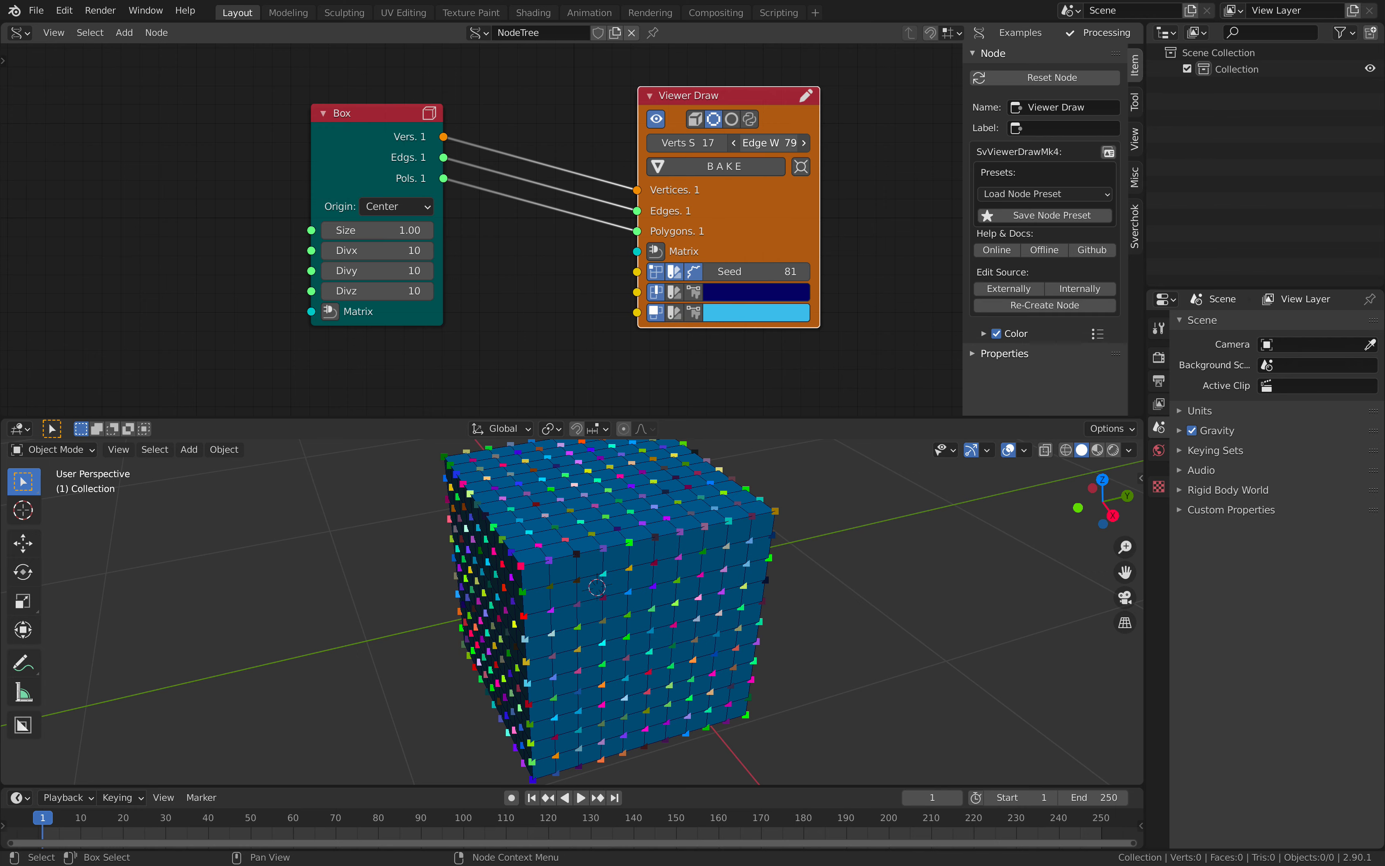
{"action": "middle_click_drag", "start_coordinate": [708, 558], "coordinate": [744, 564]}
{"action": "mouse_move", "coordinate": [687, 143]}
{"action": "left_mouse_down"}
{"action": "mouse_move", "coordinate": [739, 142]}
{"action": "mouse_move", "coordinate": [710, 143]}
{"action": "left_mouse_up"}
- Make Viewer Draw colour the polygons with the random vertex colours and inspect the box from several sides
{"action": "middle_click_drag", "start_coordinate": [562, 152], "coordinate": [557, 102]}
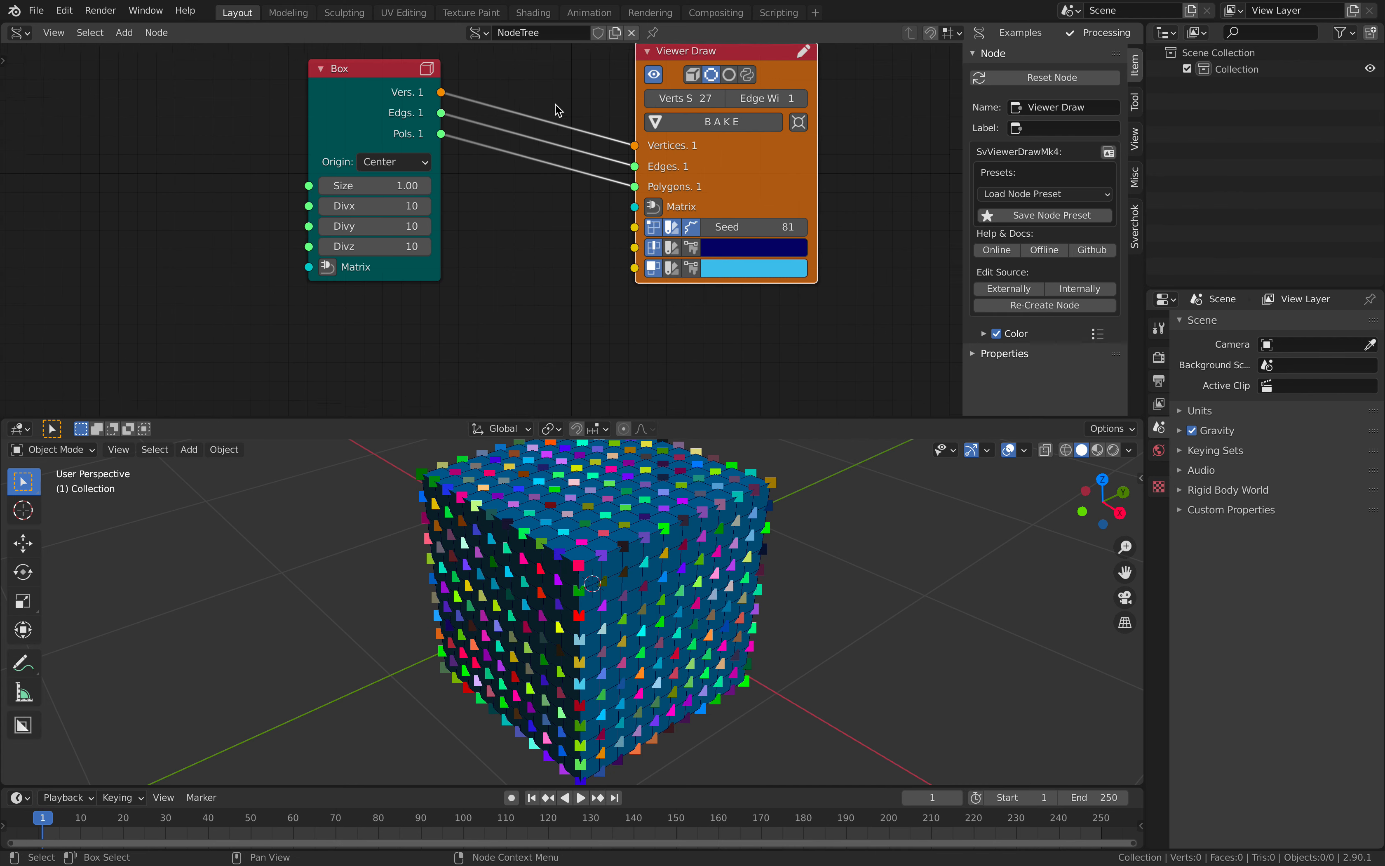
{"action": "left_click", "coordinate": [692, 266]}
{"action": "left_click", "coordinate": [690, 264]}
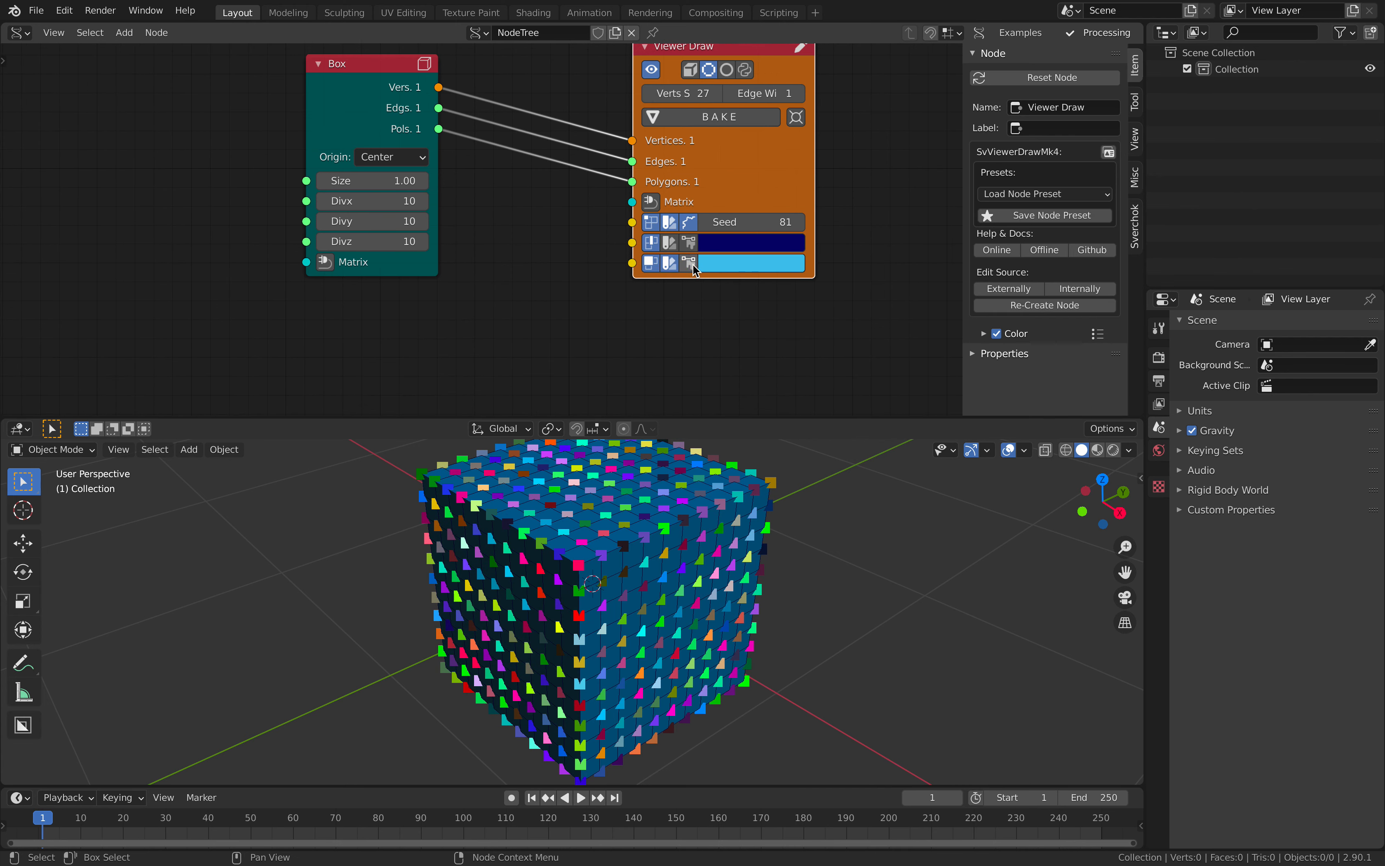
{"action": "left_click", "coordinate": [650, 264]}
{"action": "left_click", "coordinate": [652, 264]}
{"action": "left_click", "coordinate": [690, 263]}
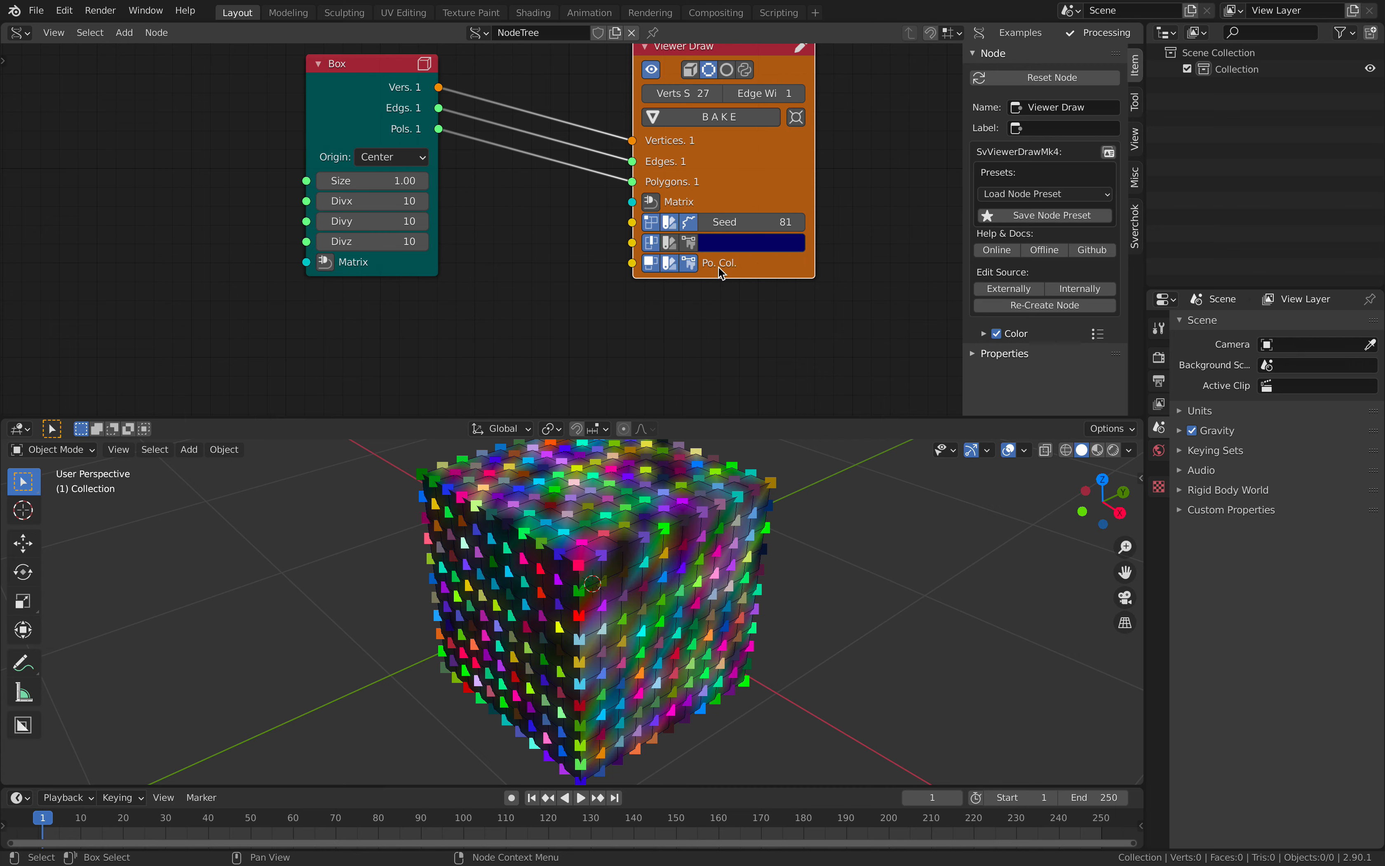
{"action": "middle_click_drag", "start_coordinate": [687, 564], "coordinate": [624, 561]}
{"action": "middle_click_drag", "start_coordinate": [822, 588], "coordinate": [713, 570]}
- Rearrange the Box and Viewer Draw nodes to free space in the node tree
{"action": "scroll", "coordinate": [569, 312], "scroll_direction": "down", "scroll_amount": 1}
{"action": "middle_click_drag", "start_coordinate": [568, 312], "coordinate": [515, 288]}
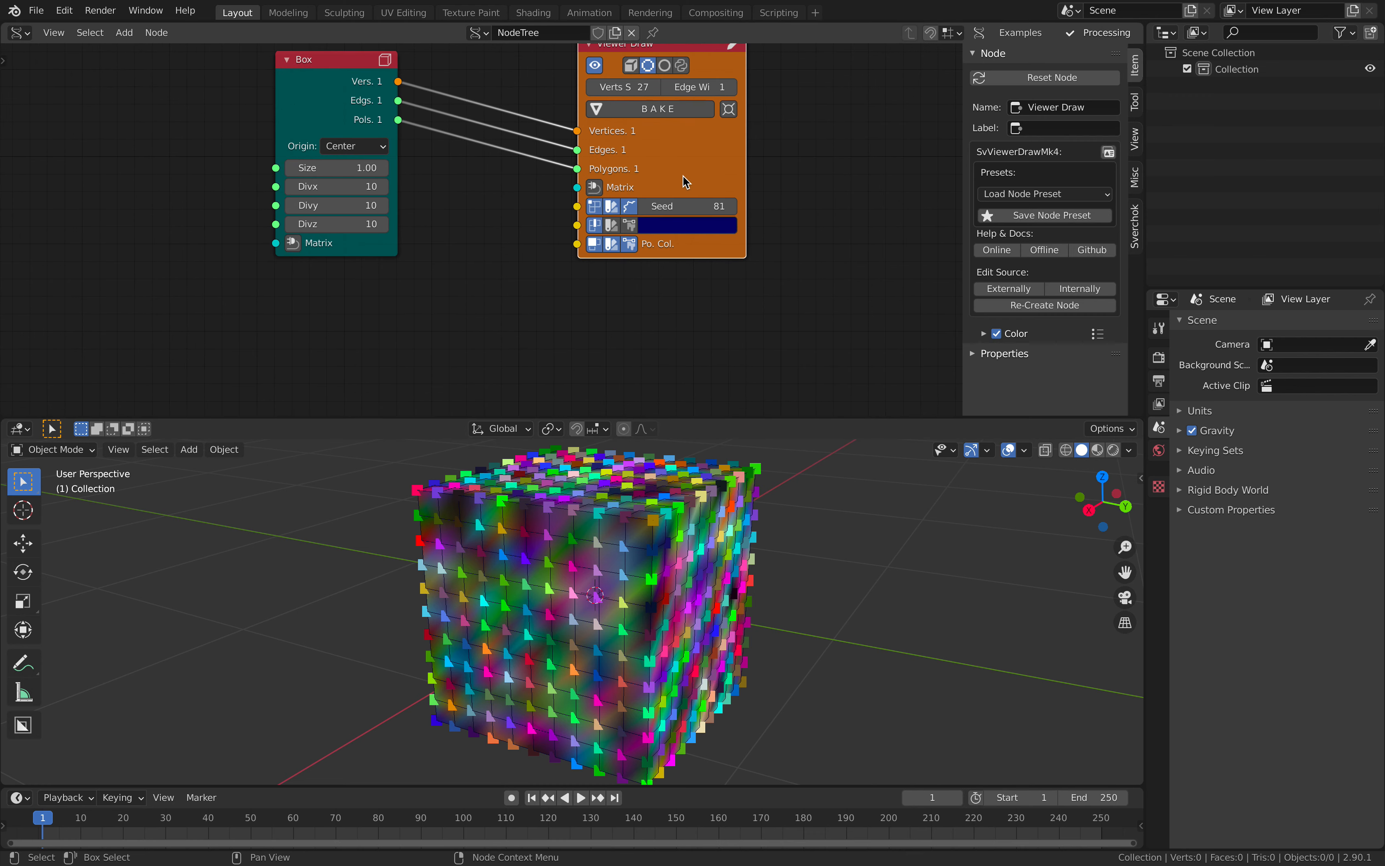
{"action": "left_click_drag", "start_coordinate": [682, 157], "coordinate": [661, 147]}
{"action": "left_click_drag", "start_coordinate": [361, 66], "coordinate": [306, 66]}
{"action": "scroll", "coordinate": [387, 131], "scroll_direction": "down", "scroll_amount": 1}
{"action": "middle_click_drag", "start_coordinate": [387, 131], "coordinate": [346, 172]}
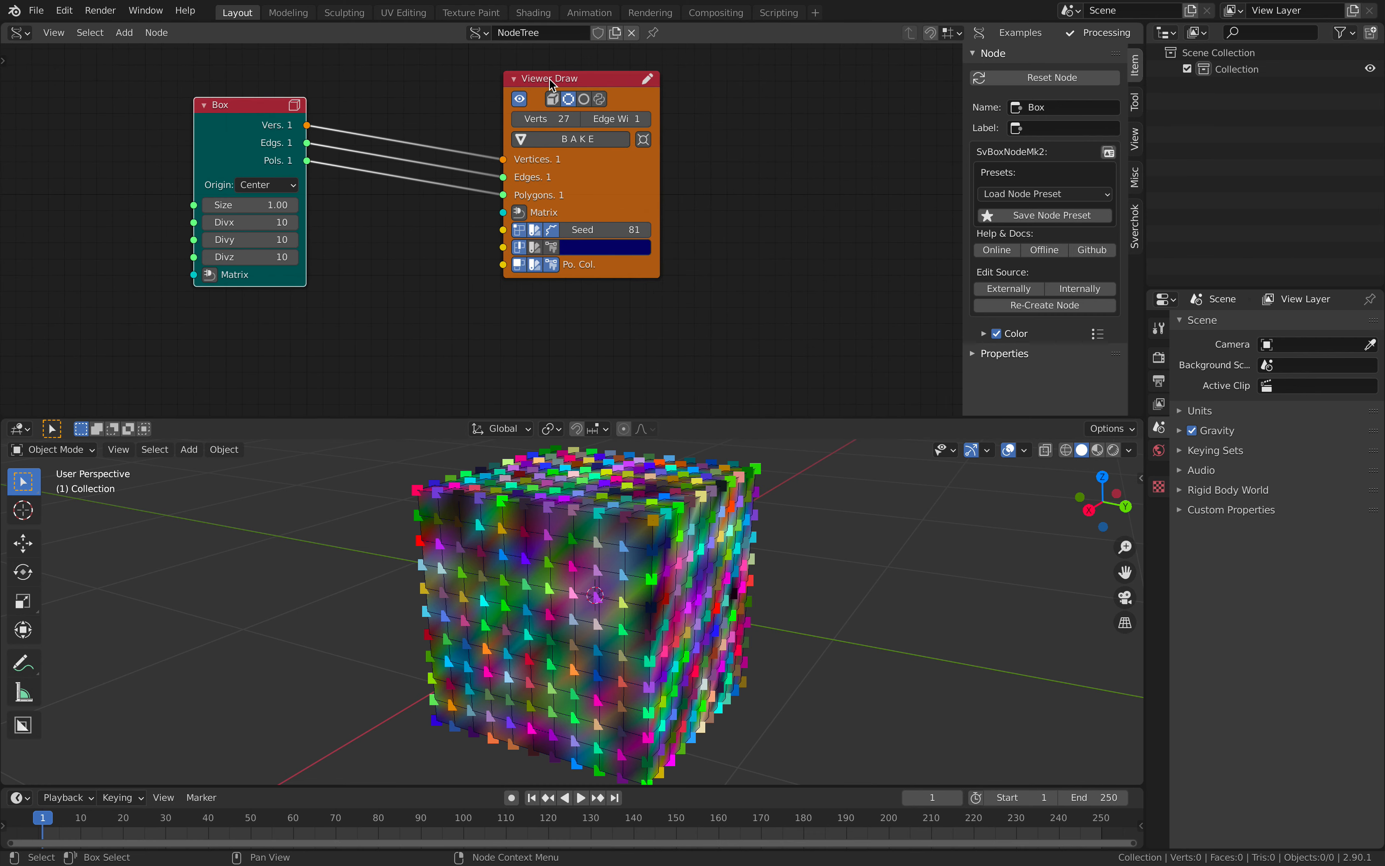
{"action": "left_click_drag", "start_coordinate": [549, 78], "coordinate": [518, 66]}
- Add a Vertex color mk3 node to the node tree and widen it slightly
{"action": "scroll", "coordinate": [738, 154], "scroll_direction": "down", "scroll_amount": 1}
{"action": "mouse_move", "coordinate": [738, 153]}
{"action": "middle_mouse_down"}
{"action": "mouse_move", "coordinate": [647, 143]}
{"action": "mouse_move", "coordinate": [767, 167]}
{"action": "middle_mouse_up"}
{"action": "key", "text": "shift+a"}
{"action": "left_click", "coordinate": [745, 170]}
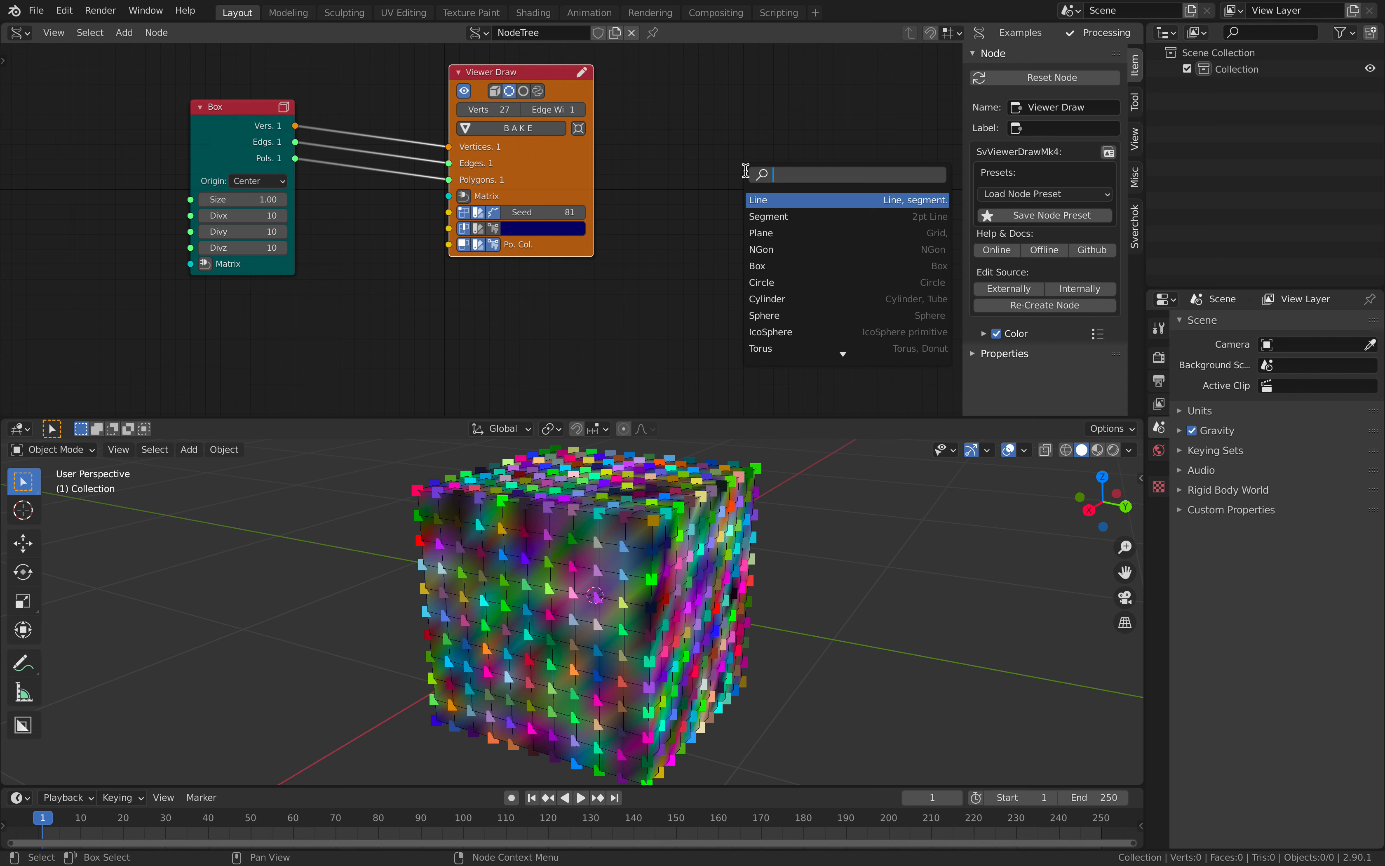
{"action": "type", "text": "vertex"}
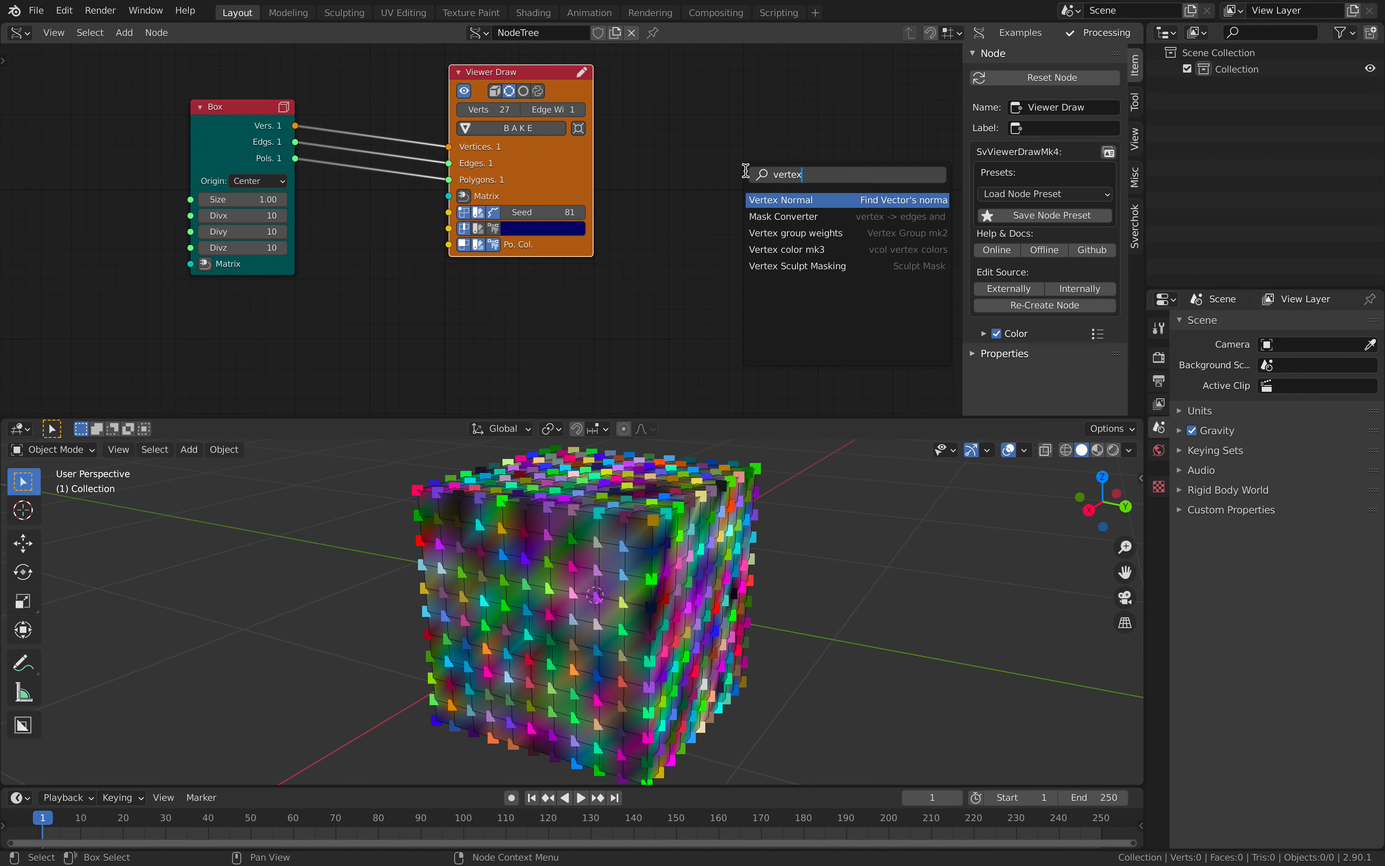
{"action": "key", "text": "Down"}
{"action": "key", "text": "Down"}
{"action": "key", "text": "Down"}
{"action": "key", "text": "Return"}
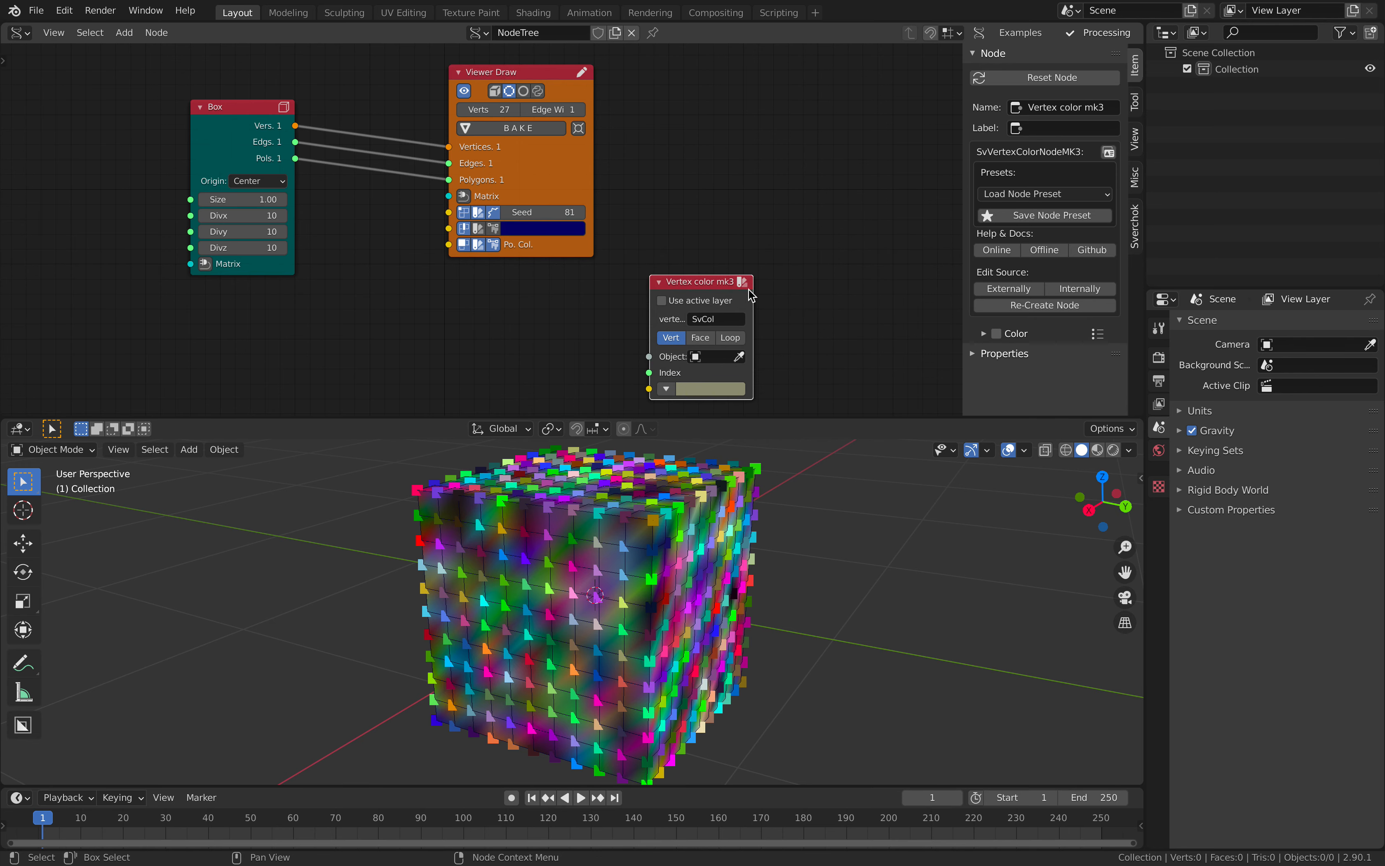
{"action": "left_click_drag", "start_coordinate": [753, 295], "coordinate": [788, 291]}
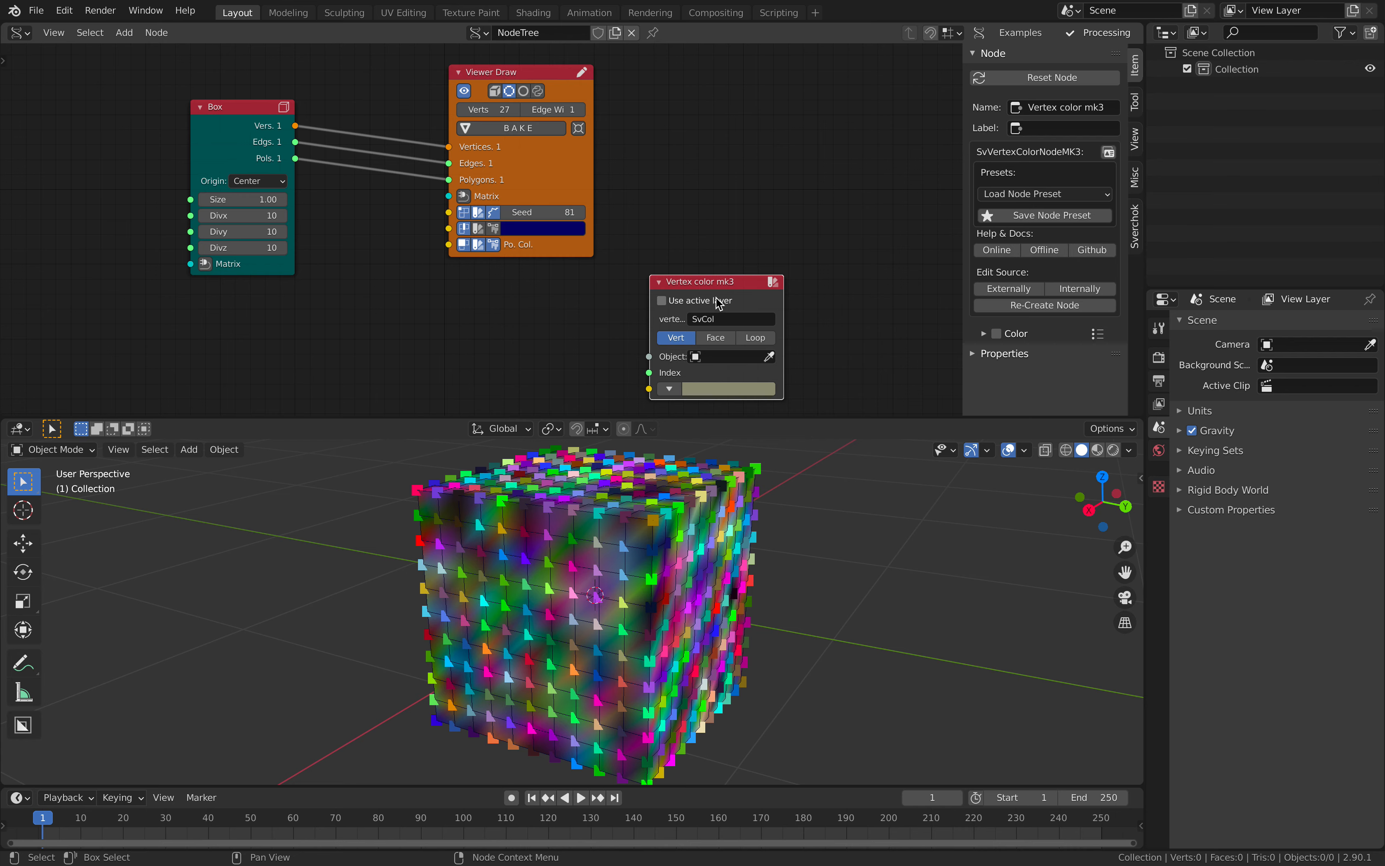
{"action": "scroll", "coordinate": [715, 297], "scroll_direction": "down", "scroll_amount": 1}
- Space out the nodes, with Viewer Draw far from Box and Vertex color mk3 beneath Viewer Draw
{"action": "left_click_drag", "start_coordinate": [699, 281], "coordinate": [680, 289]}
{"action": "left_click_drag", "start_coordinate": [545, 86], "coordinate": [726, 78]}
{"action": "left_click_drag", "start_coordinate": [280, 119], "coordinate": [268, 197]}
{"action": "middle_click_drag", "start_coordinate": [513, 227], "coordinate": [512, 175]}
{"action": "left_click_drag", "start_coordinate": [655, 242], "coordinate": [694, 243]}
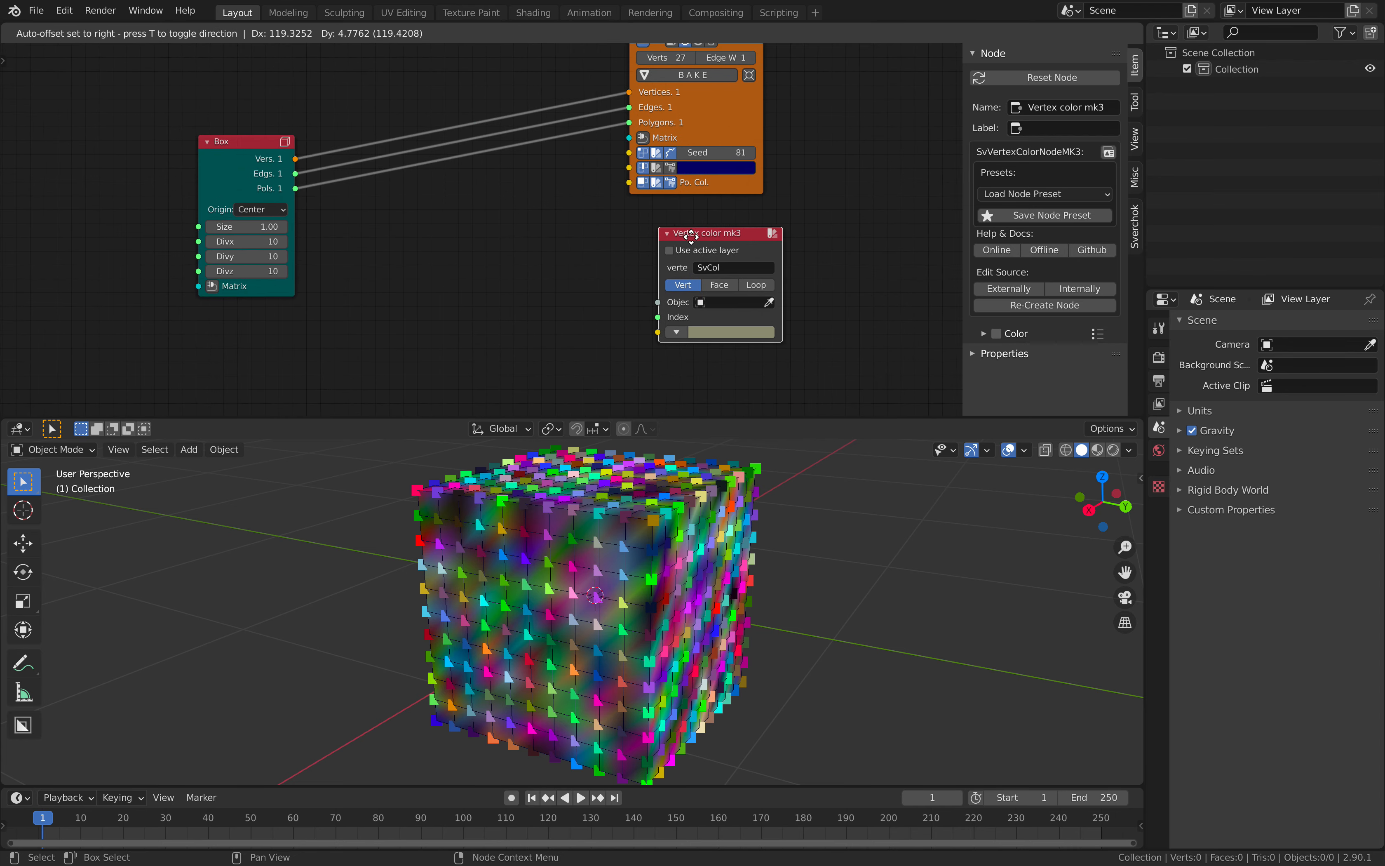
- Protect the node tree with a fake user, enlarge the node editor area and move the Box node farther from Viewer Draw
{"action": "middle_click_drag", "start_coordinate": [902, 228], "coordinate": [904, 234]}
{"action": "left_click", "coordinate": [600, 33]}
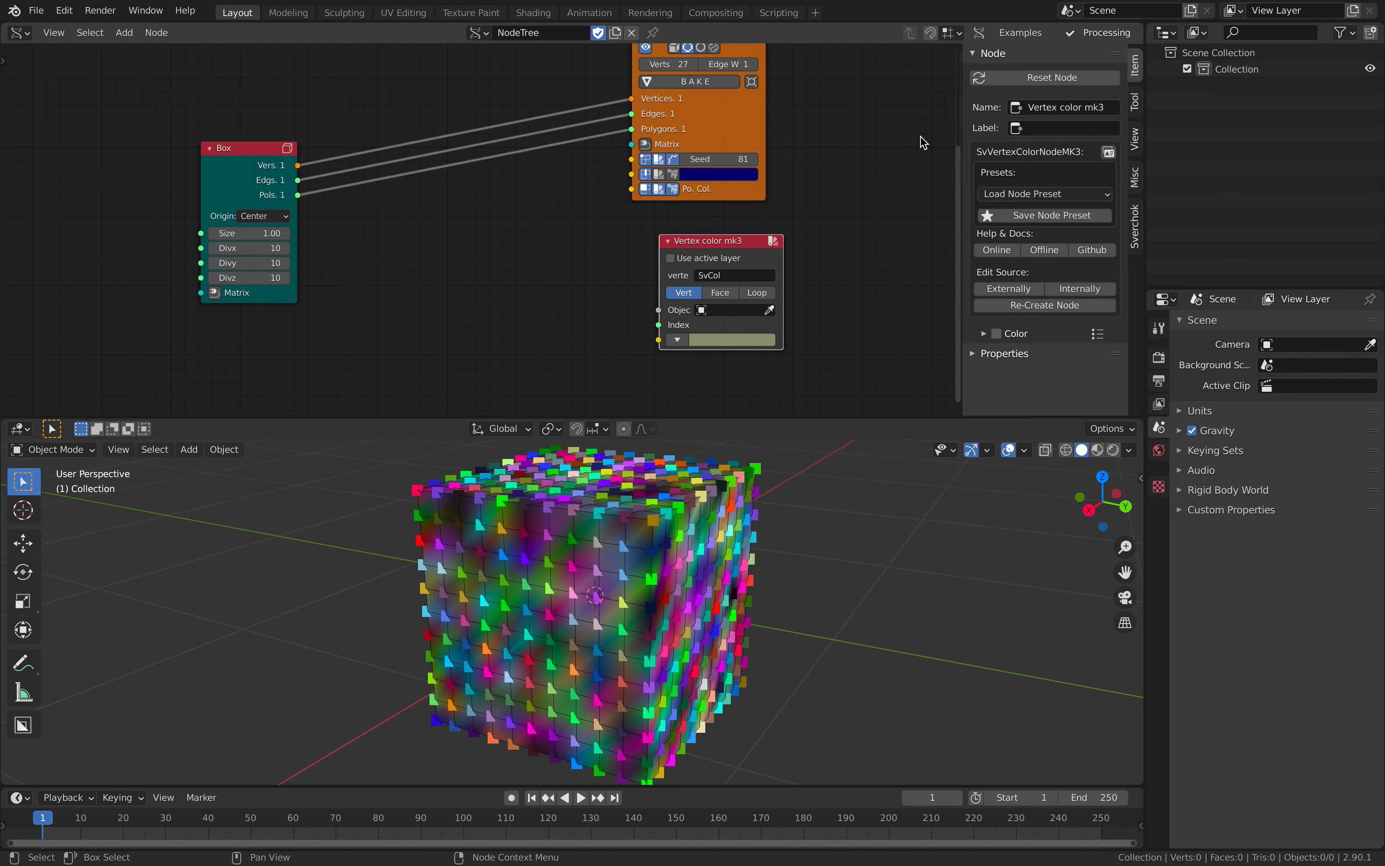
{"action": "middle_click_drag", "start_coordinate": [889, 175], "coordinate": [894, 224]}
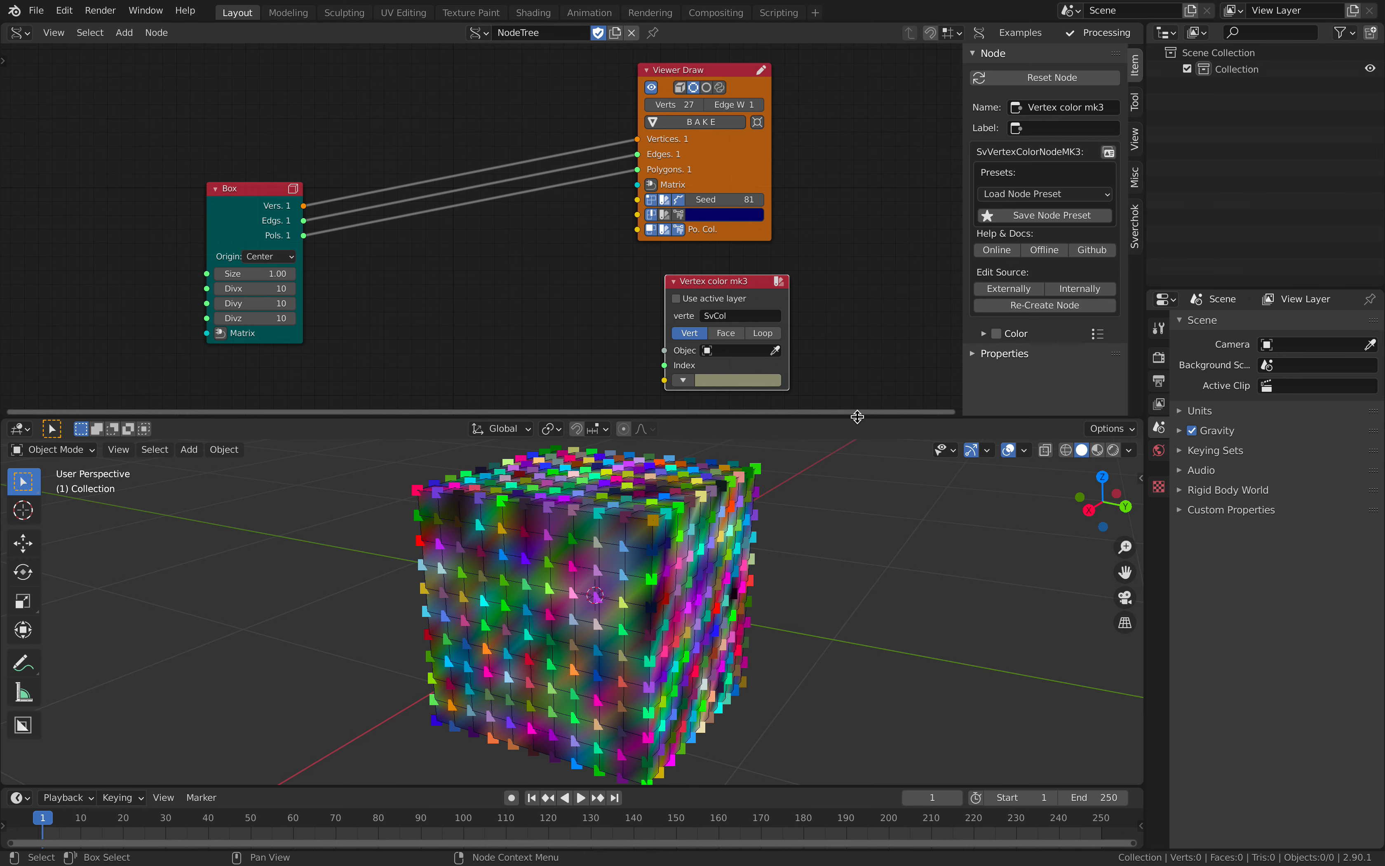
{"action": "left_click_drag", "start_coordinate": [858, 418], "coordinate": [849, 491]}
{"action": "middle_click_drag", "start_coordinate": [818, 448], "coordinate": [840, 387]}
{"action": "left_click_drag", "start_coordinate": [284, 170], "coordinate": [203, 171]}
{"action": "middle_click_drag", "start_coordinate": [377, 190], "coordinate": [360, 180]}
- Add a Color in node and place it below the links between Box and Viewer Draw
{"action": "key", "text": "shift+a"}
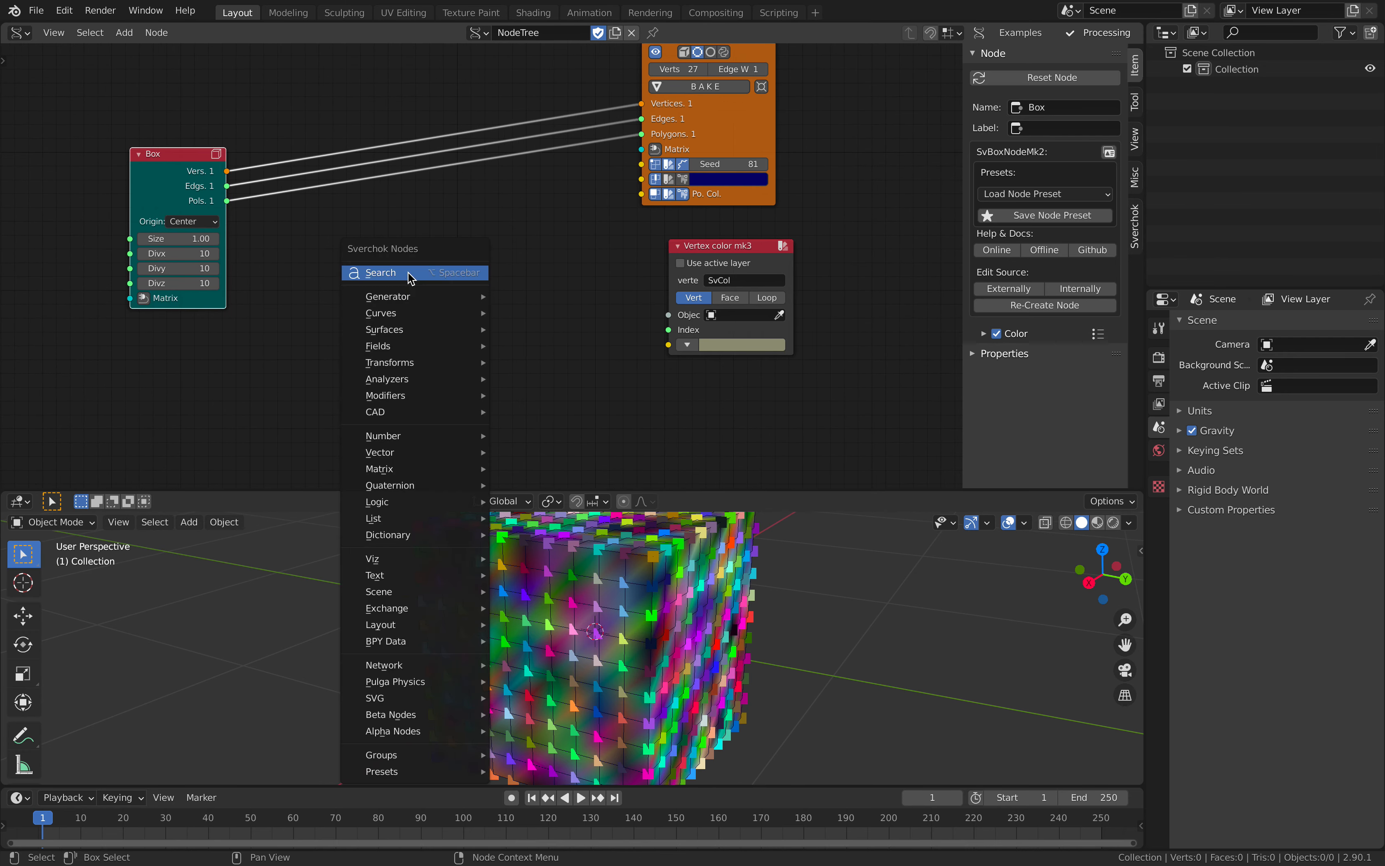
{"action": "type", "text": "color"}
{"action": "key", "text": "BackSpace"}
{"action": "key", "text": "BackSpace"}
{"action": "key", "text": "BackSpace"}
{"action": "key", "text": "BackSpace"}
{"action": "key", "text": "BackSpace"}
{"action": "type", "text": "random co"}
{"action": "key", "text": "BackSpace"}
{"action": "key", "text": "BackSpace"}
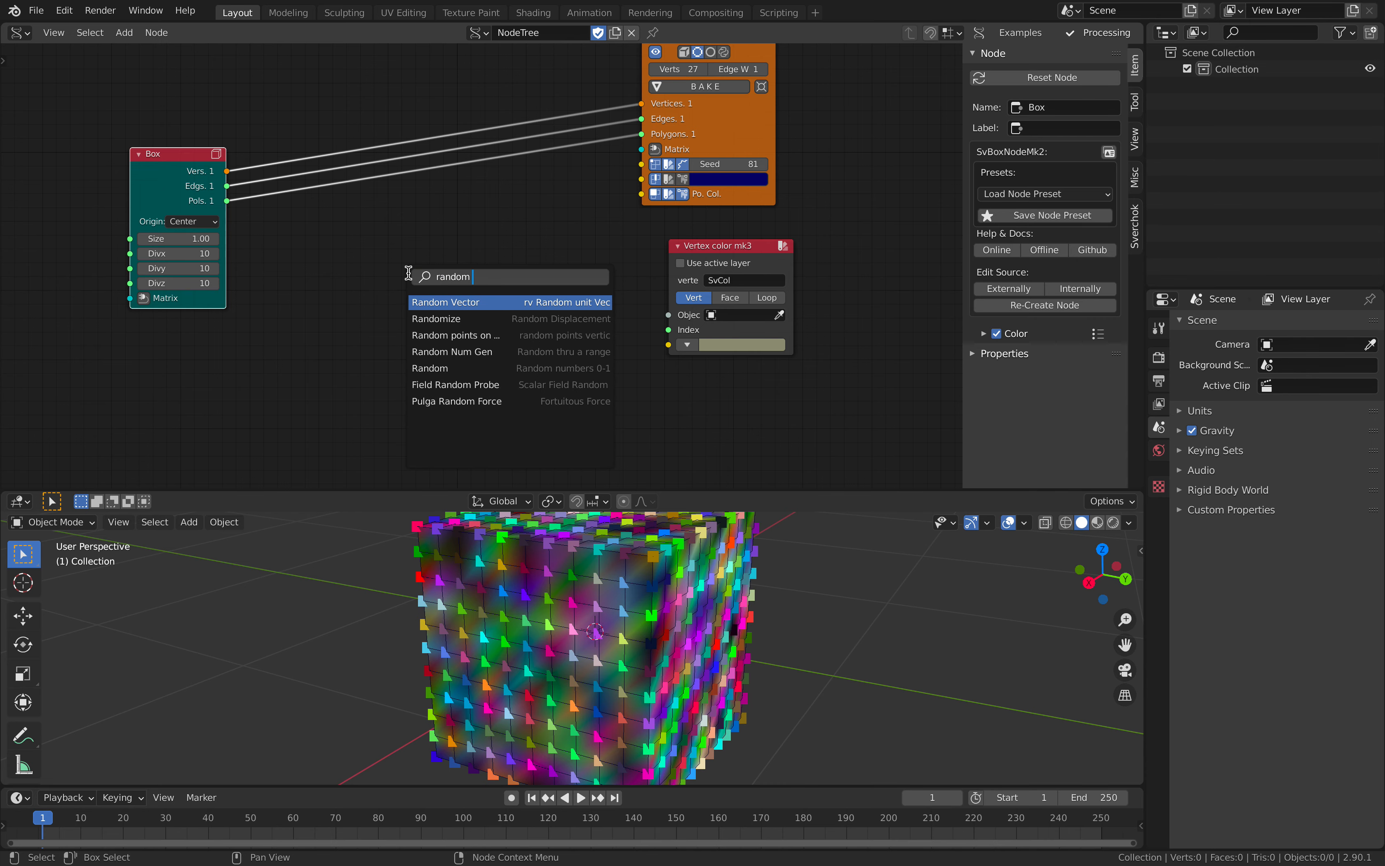
{"action": "key", "text": "ctrl+a"}
{"action": "type", "text": "color i"}
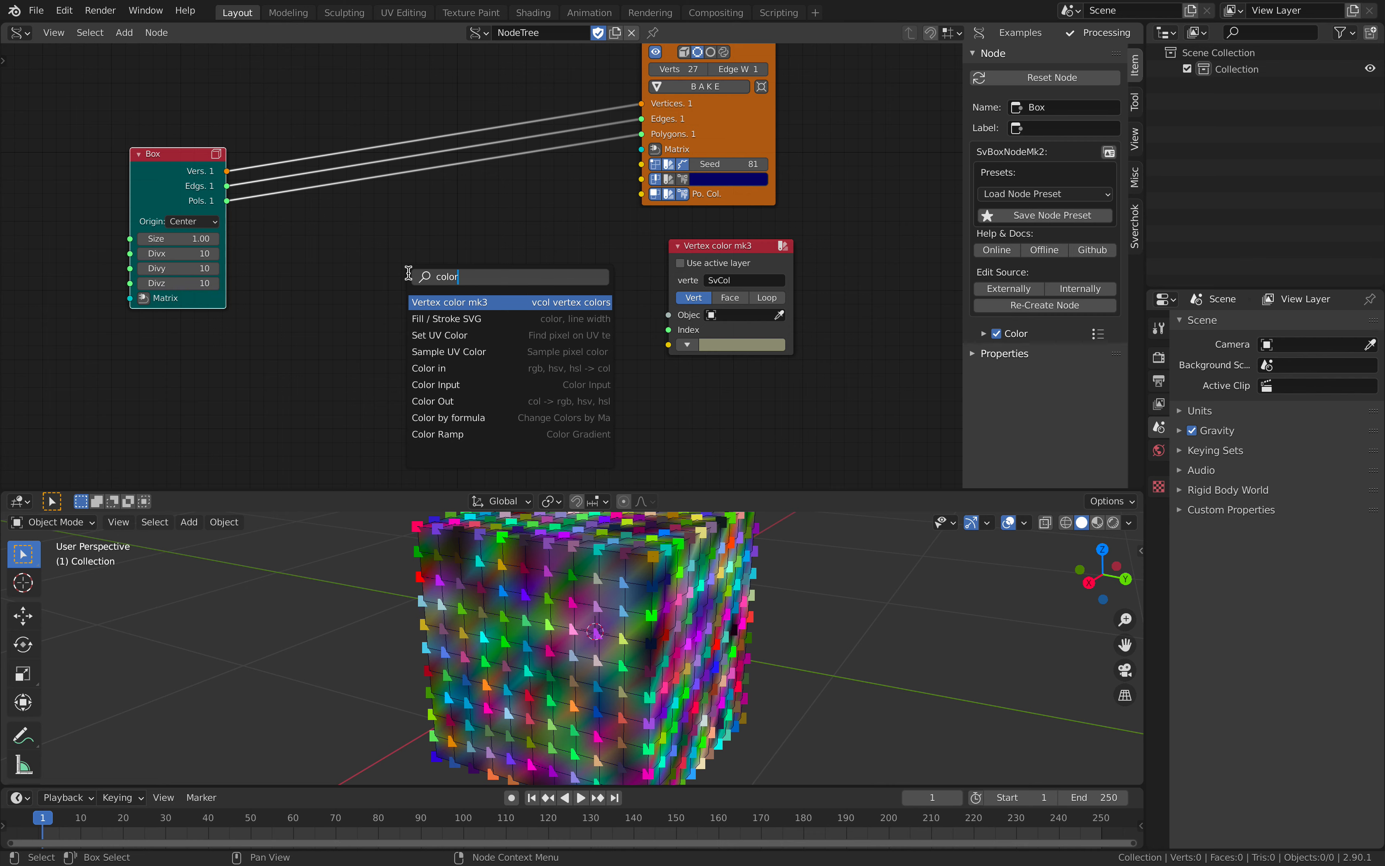
{"action": "key", "text": "Return"}
{"action": "left_click", "coordinate": [375, 255]}
{"action": "left_click_drag", "start_coordinate": [374, 272], "coordinate": [347, 280]}
- Move the Box node closer to the Color in node and widen the Vertex color mk3 node
{"action": "left_click_drag", "start_coordinate": [172, 169], "coordinate": [223, 132]}
{"action": "middle_click_drag", "start_coordinate": [359, 147], "coordinate": [357, 188]}
{"action": "scroll", "coordinate": [369, 193], "scroll_direction": "down", "scroll_amount": 1}
{"action": "scroll", "coordinate": [369, 193], "scroll_direction": "up", "scroll_amount": 1}
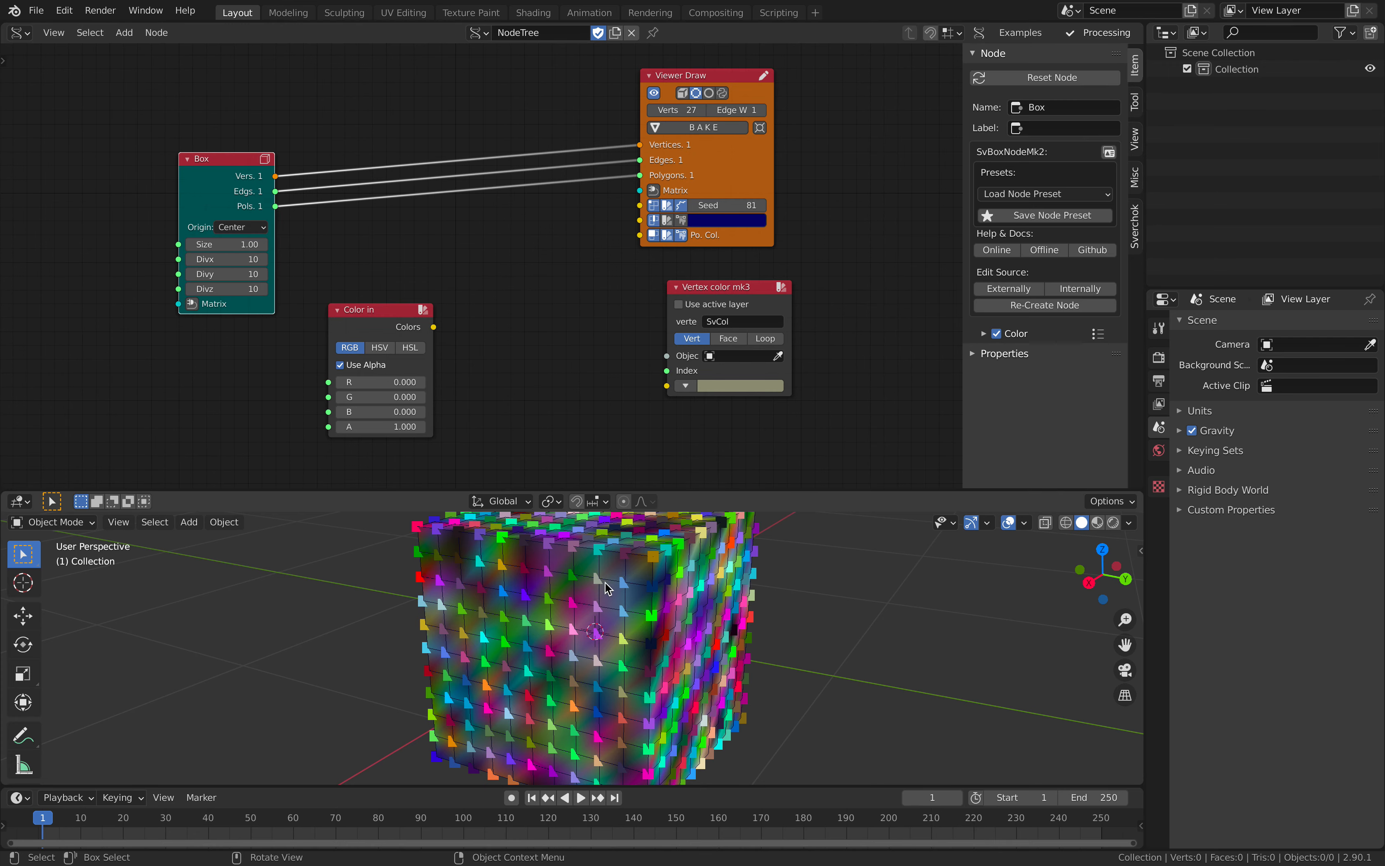
{"action": "middle_click_drag", "start_coordinate": [553, 590], "coordinate": [535, 587]}
{"action": "middle_click_drag", "start_coordinate": [700, 602], "coordinate": [640, 580]}
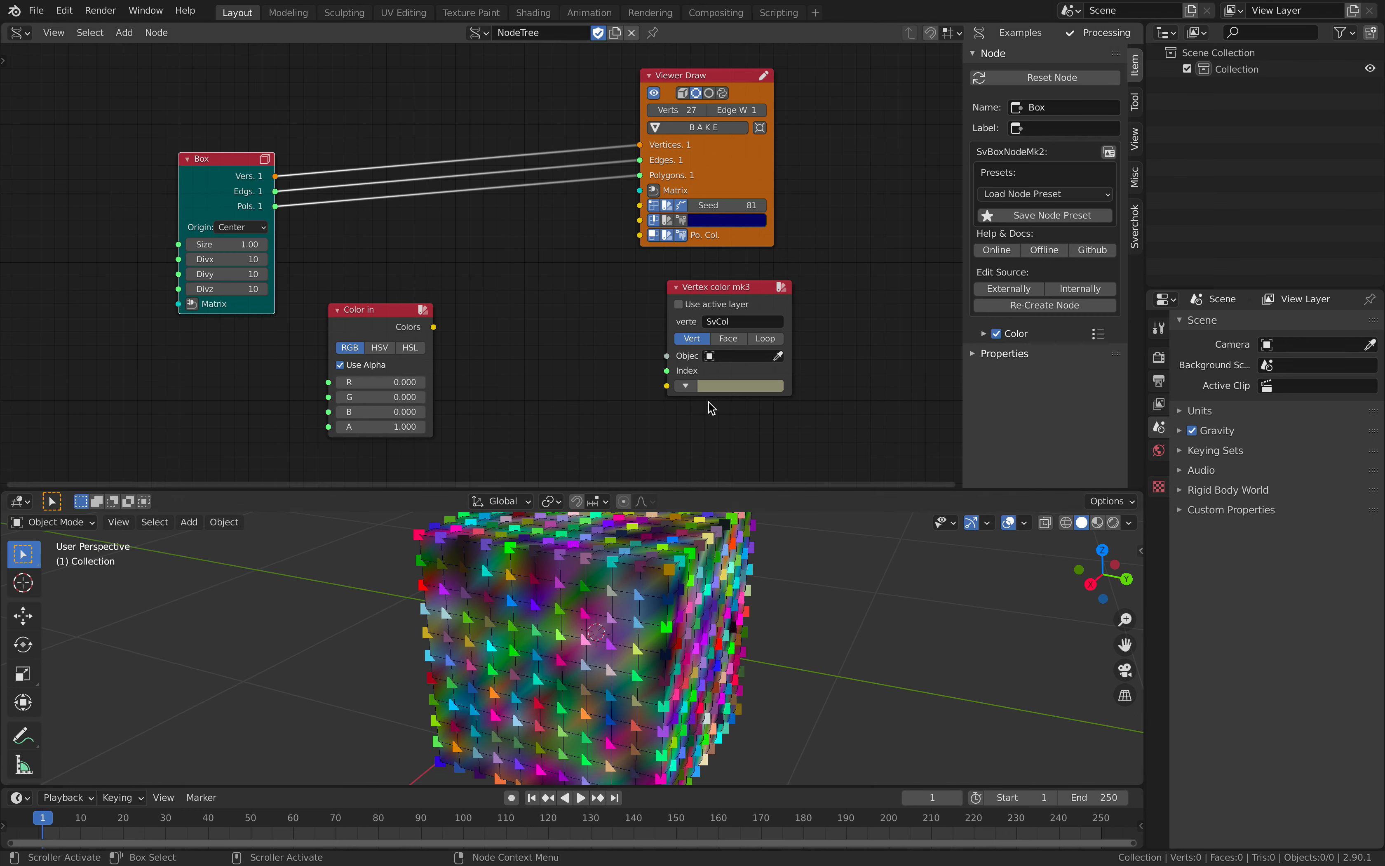
{"action": "left_click_drag", "start_coordinate": [790, 340], "coordinate": [857, 313]}
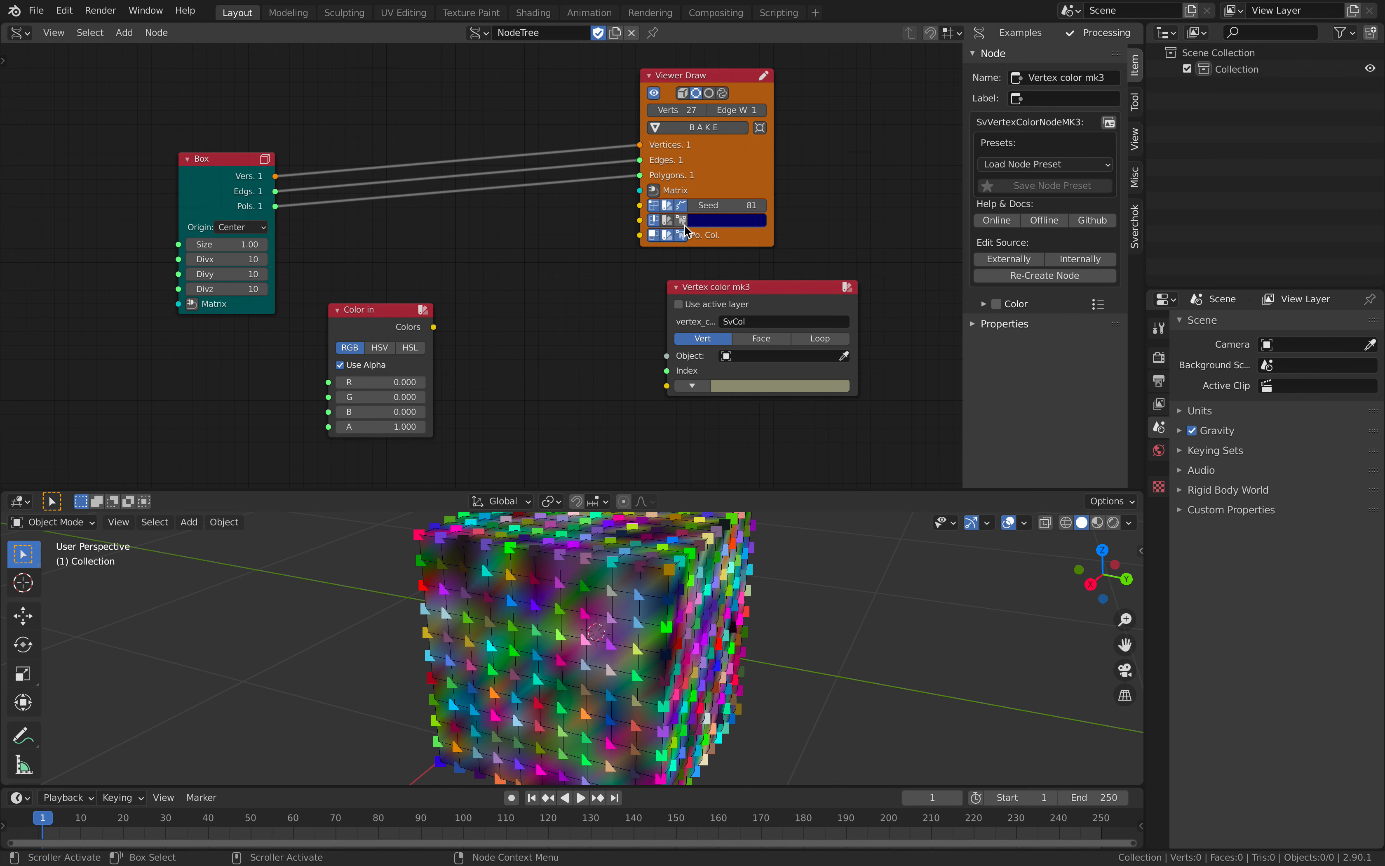
- Check the Viewer draw multicolor pull request in the browser, return to Blender, and move Box and Color in farther from Viewer Draw
{"action": "scroll", "coordinate": [494, 299], "scroll_direction": "up", "scroll_amount": 2}
{"action": "middle_click_drag", "start_coordinate": [493, 299], "coordinate": [503, 289]}
{"action": "scroll", "coordinate": [503, 283], "scroll_direction": "down", "scroll_amount": 2}
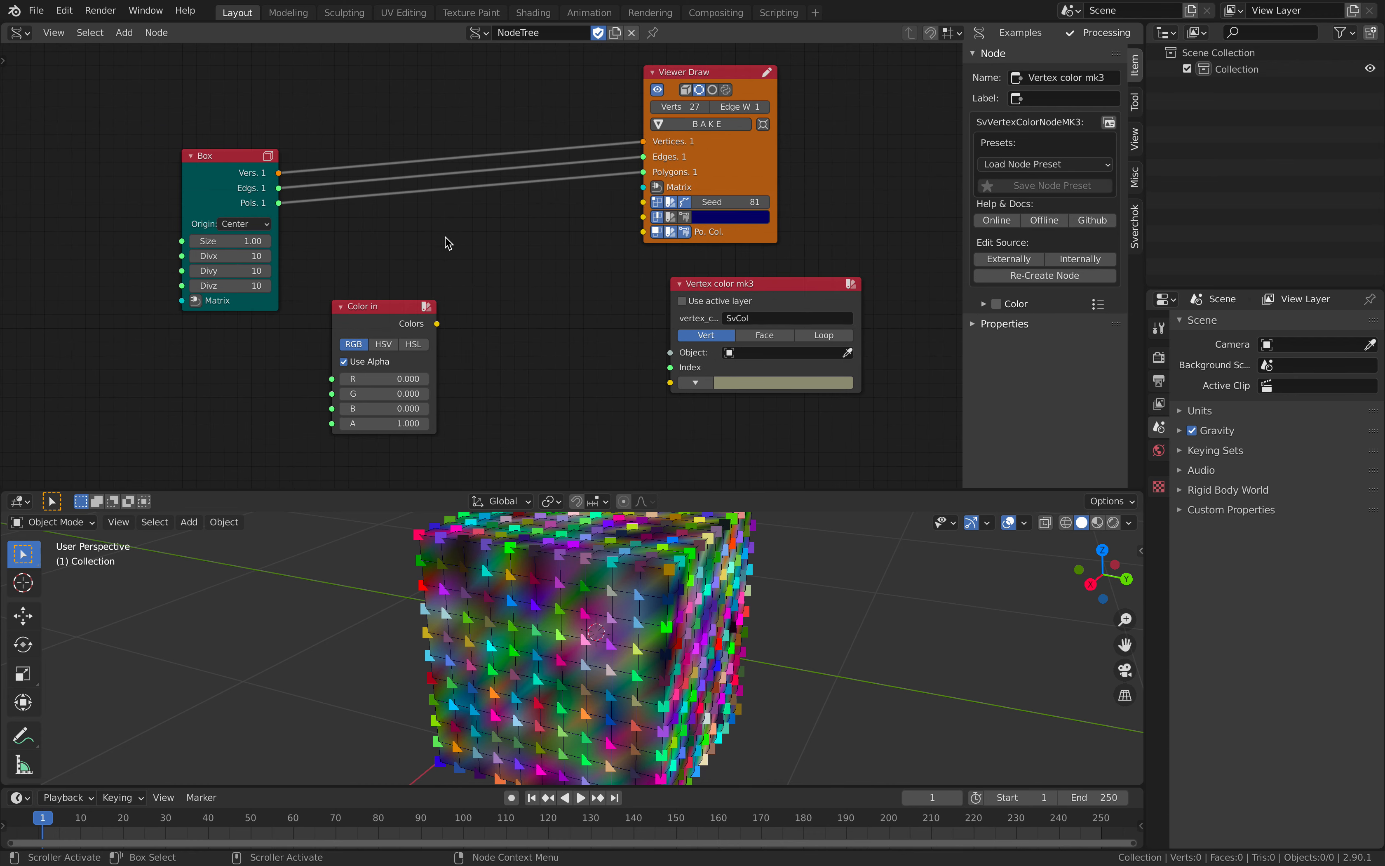
{"action": "left_click_drag", "start_coordinate": [234, 154], "coordinate": [244, 134]}
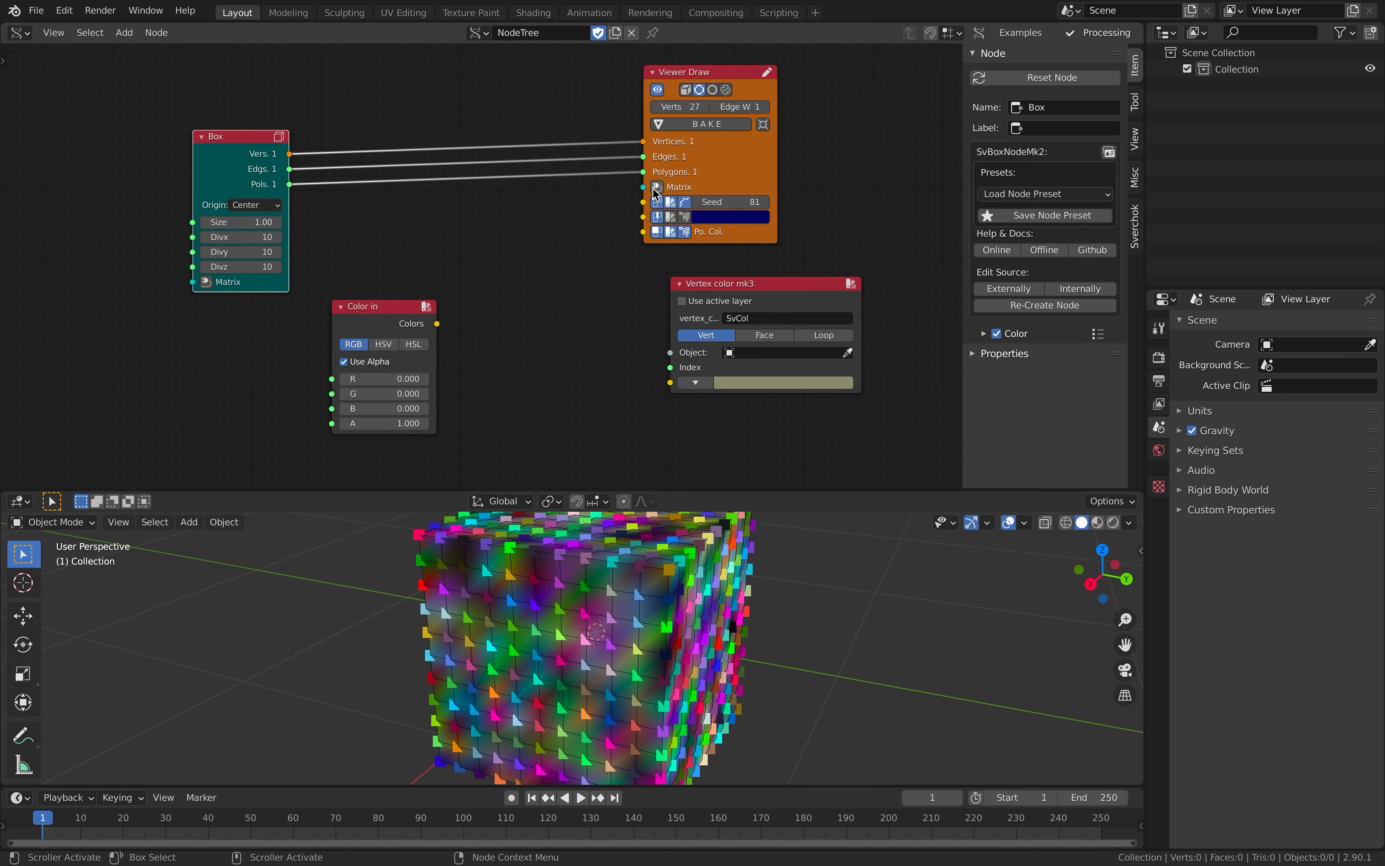
{"action": "key", "text": "ctrl+Right"}
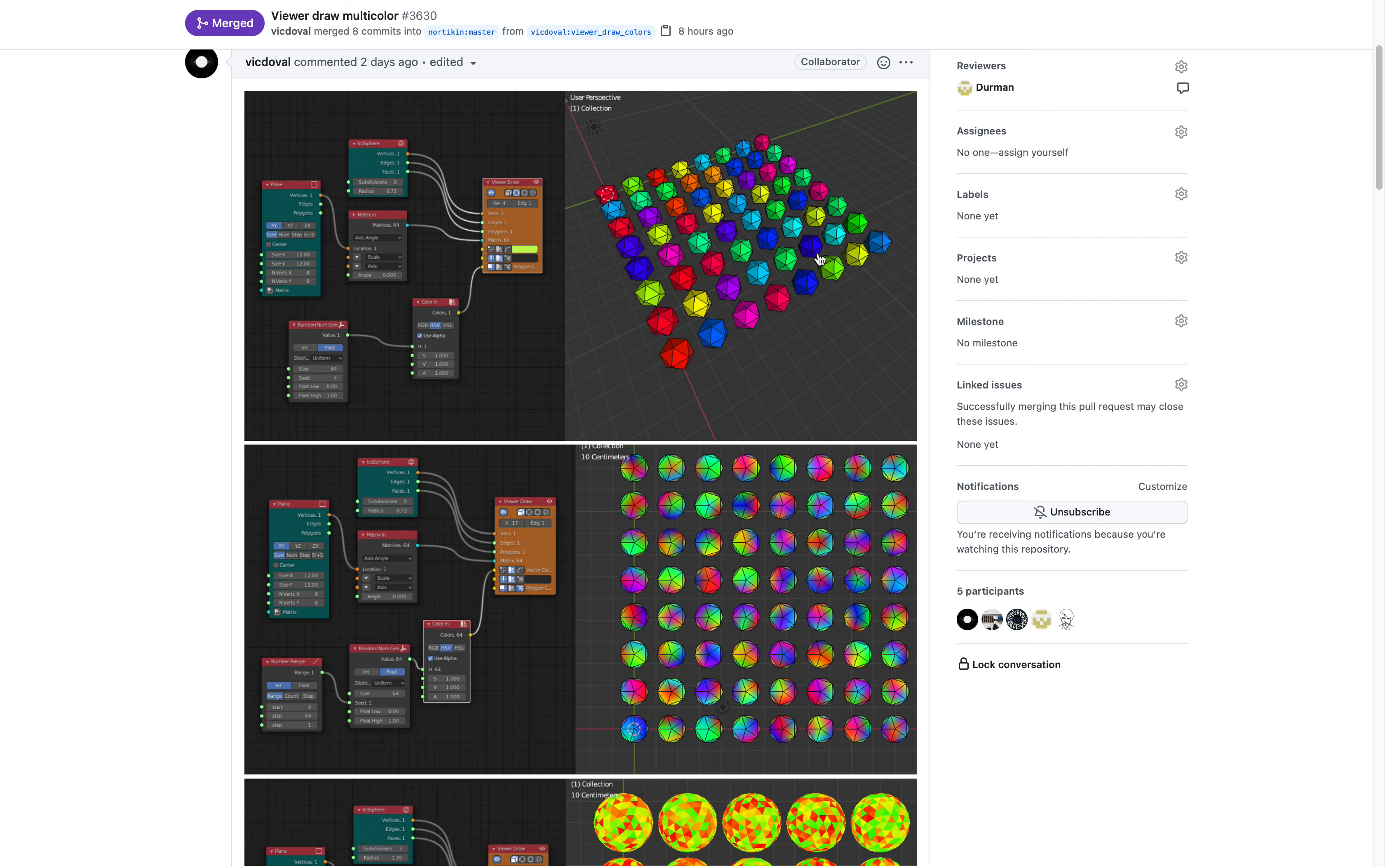
{"action": "key", "text": "ctrl+Left"}
{"action": "left_click_drag", "start_coordinate": [393, 322], "coordinate": [246, 376]}
{"action": "left_click_drag", "start_coordinate": [259, 158], "coordinate": [221, 146]}
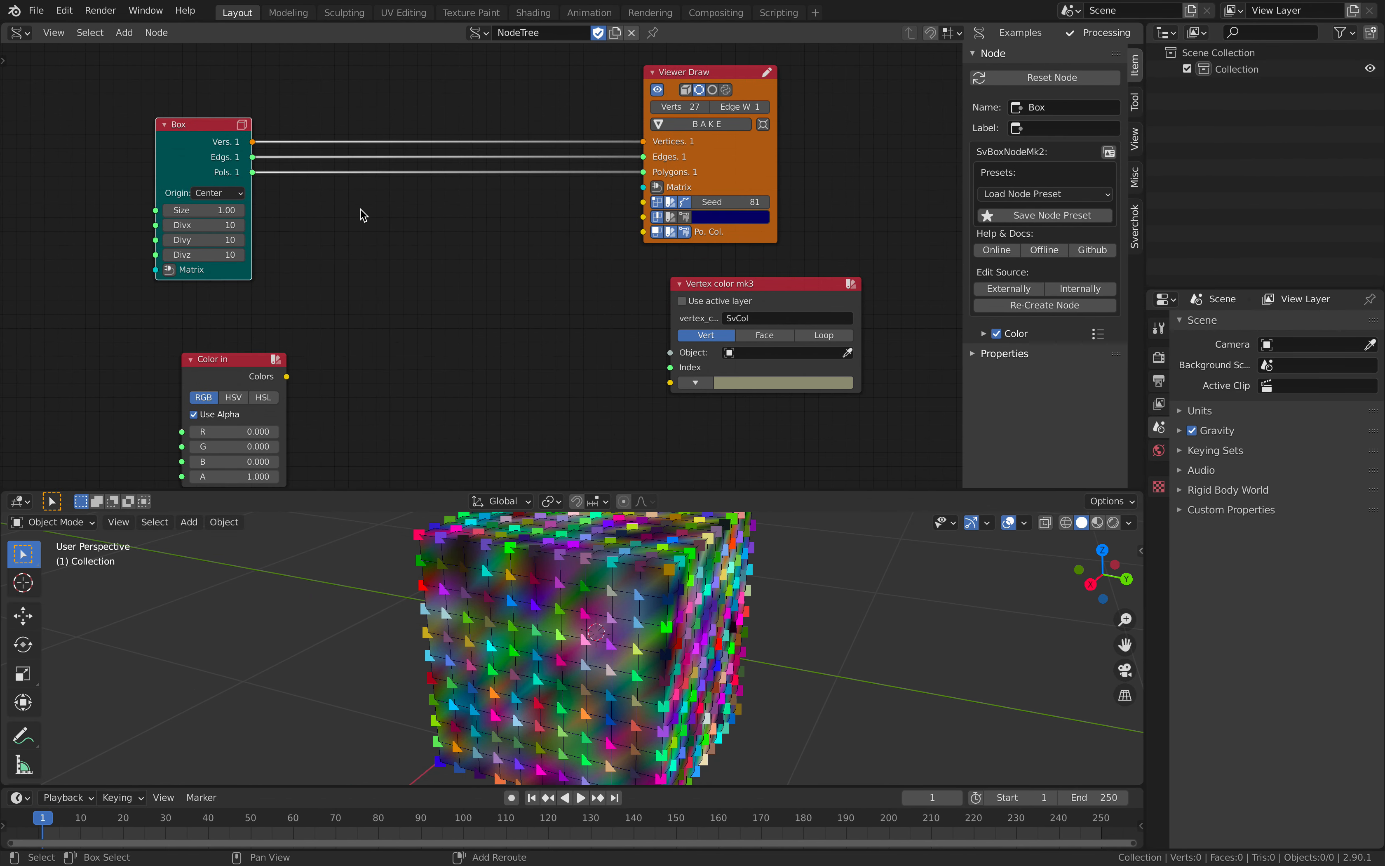
- Add a Plane node below the Box links and connect its Vertices output to Viewer Draw's Matrix input
{"action": "key", "text": "alt+space"}
{"action": "type", "text": "plane"}
{"action": "key", "text": "Return"}
{"action": "left_click", "coordinate": [475, 260]}
{"action": "left_click_drag", "start_coordinate": [471, 257], "coordinate": [643, 187]}
- Set the Plane node's Size X and Size Y to 2.38 to spread out the box copies
{"action": "mouse_move", "coordinate": [424, 353]}
{"action": "left_mouse_down"}
{"action": "mouse_move", "coordinate": [462, 354]}
{"action": "mouse_move", "coordinate": [430, 354]}
{"action": "mouse_move", "coordinate": [431, 370]}
{"action": "left_mouse_up"}
{"action": "type", "text": "1"}
{"action": "key", "text": "Return"}
{"action": "scroll", "coordinate": [580, 595], "scroll_direction": "down", "scroll_amount": 4}
{"action": "middle_click_drag", "start_coordinate": [580, 596], "coordinate": [551, 608]}
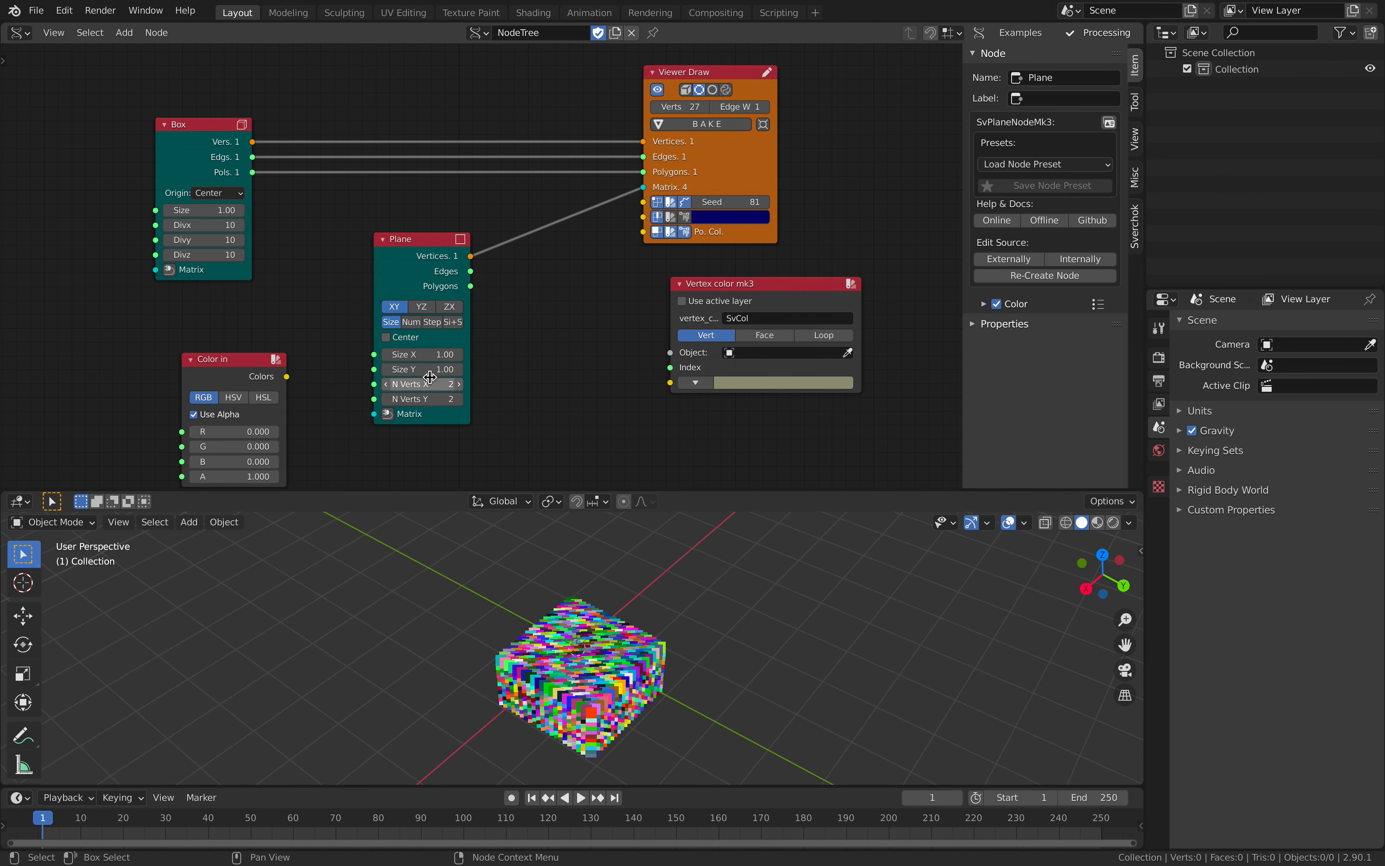
{"action": "left_click_drag", "start_coordinate": [426, 354], "coordinate": [446, 354]}
{"action": "middle_click_drag", "start_coordinate": [744, 624], "coordinate": [674, 606]}
{"action": "scroll", "coordinate": [591, 221], "scroll_direction": "up", "scroll_amount": 2}
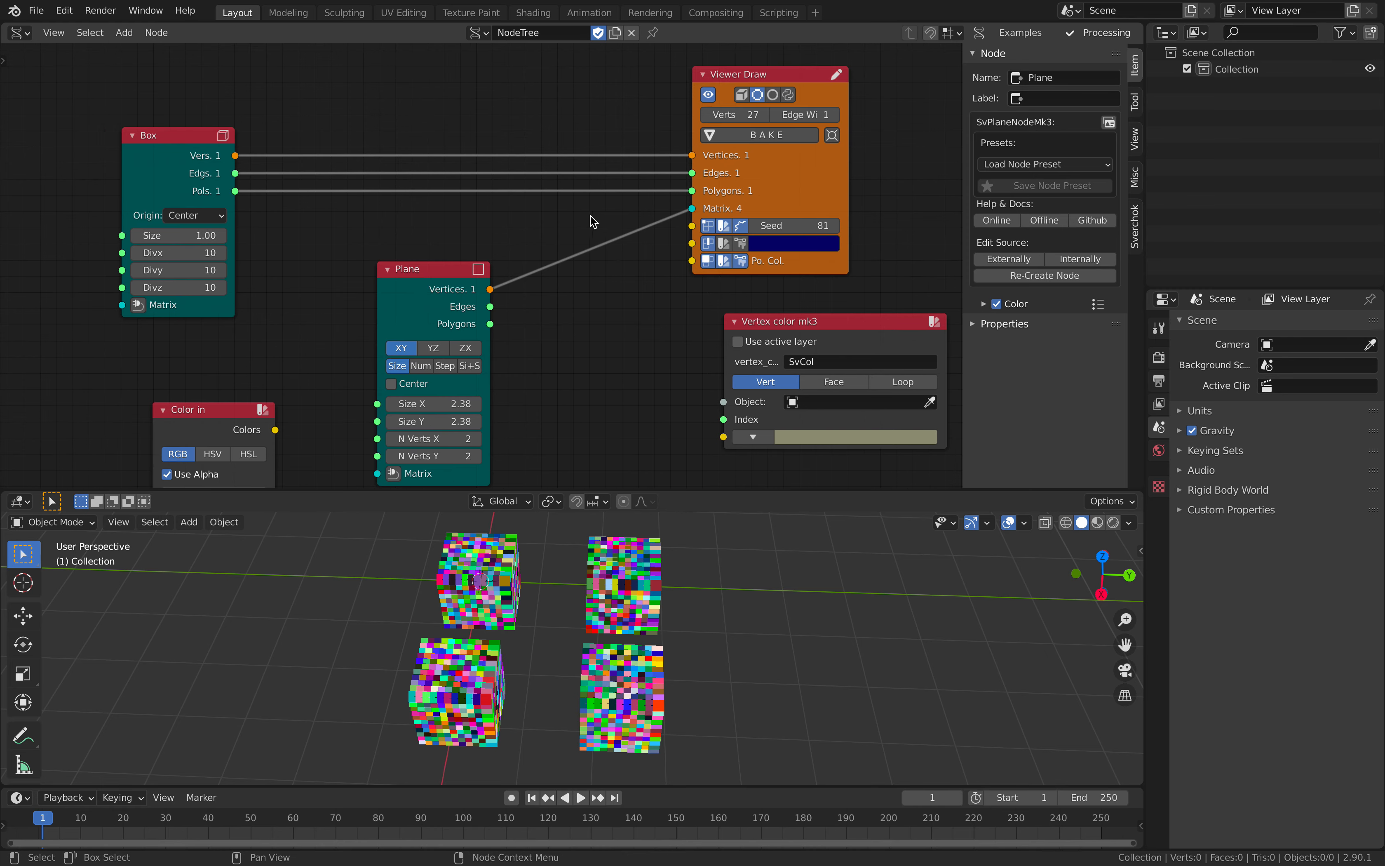
- Turn off vertex display in Viewer Draw and move the Box node up and closer to it
{"action": "left_click", "coordinate": [710, 230]}
{"action": "middle_click_drag", "start_coordinate": [555, 550], "coordinate": [586, 578]}
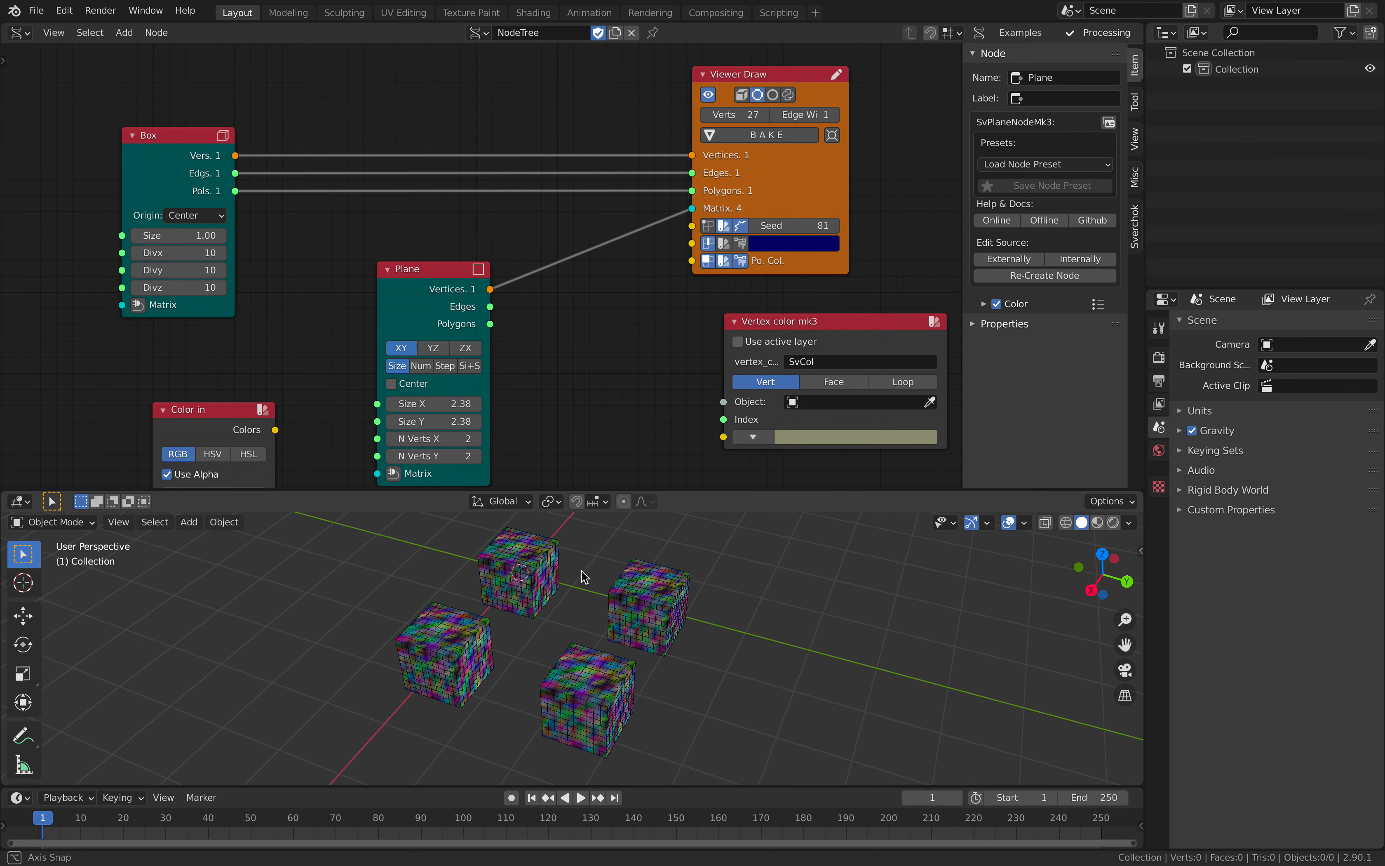
{"action": "middle_click_drag", "start_coordinate": [593, 306], "coordinate": [580, 315]}
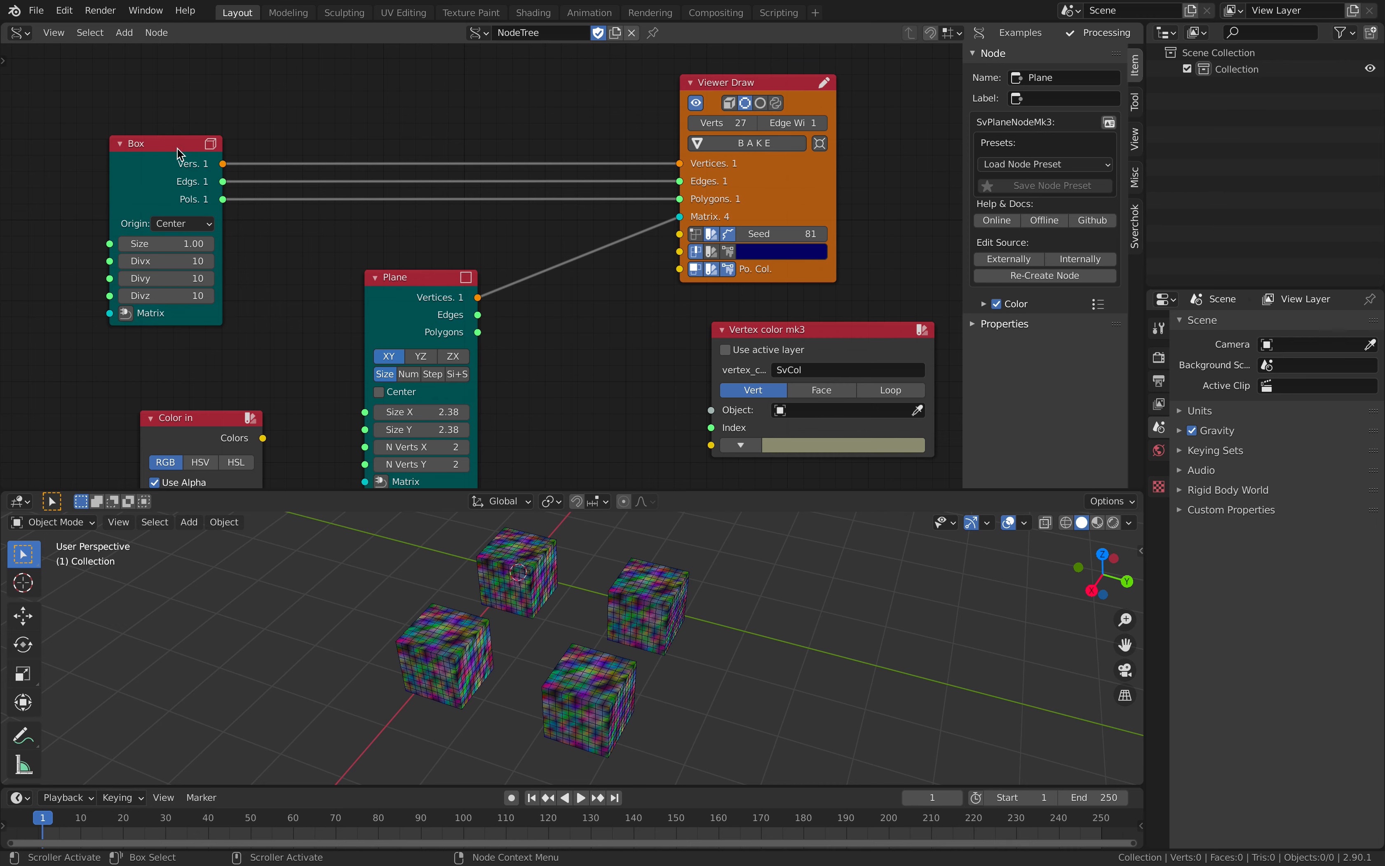
{"action": "left_click_drag", "start_coordinate": [180, 153], "coordinate": [257, 122]}
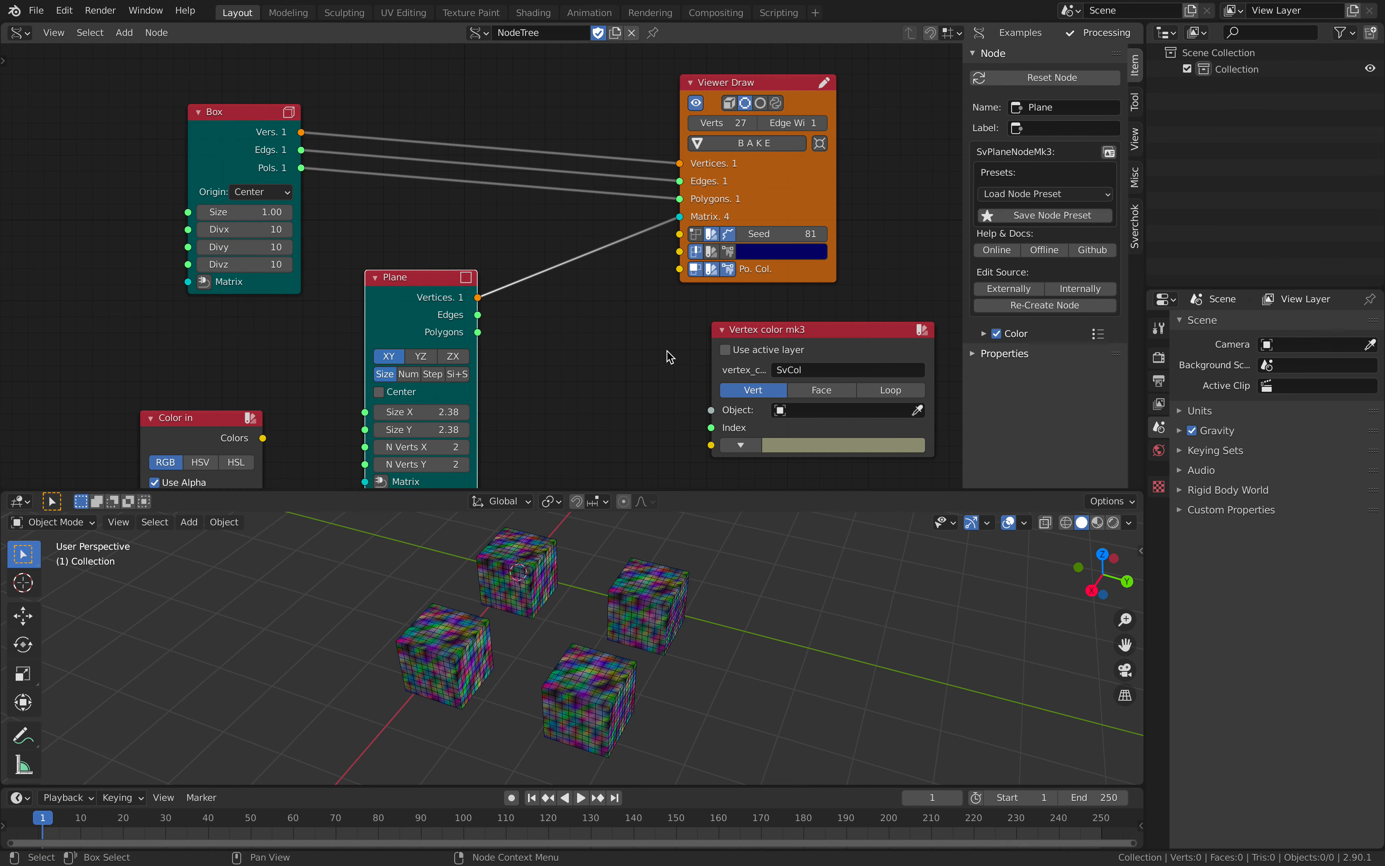
- Move the Color in and Plane nodes higher in the tree, with Plane nearer the Box node
{"action": "middle_click_drag", "start_coordinate": [735, 331], "coordinate": [598, 327]}
{"action": "scroll", "coordinate": [564, 355], "scroll_direction": "down", "scroll_amount": 2}
{"action": "middle_click_drag", "start_coordinate": [503, 326], "coordinate": [571, 240]}
{"action": "scroll", "coordinate": [550, 289], "scroll_direction": "down", "scroll_amount": 4}
{"action": "scroll", "coordinate": [519, 291], "scroll_direction": "up", "scroll_amount": 5}
{"action": "scroll", "coordinate": [571, 240], "scroll_direction": "up", "scroll_amount": 1}
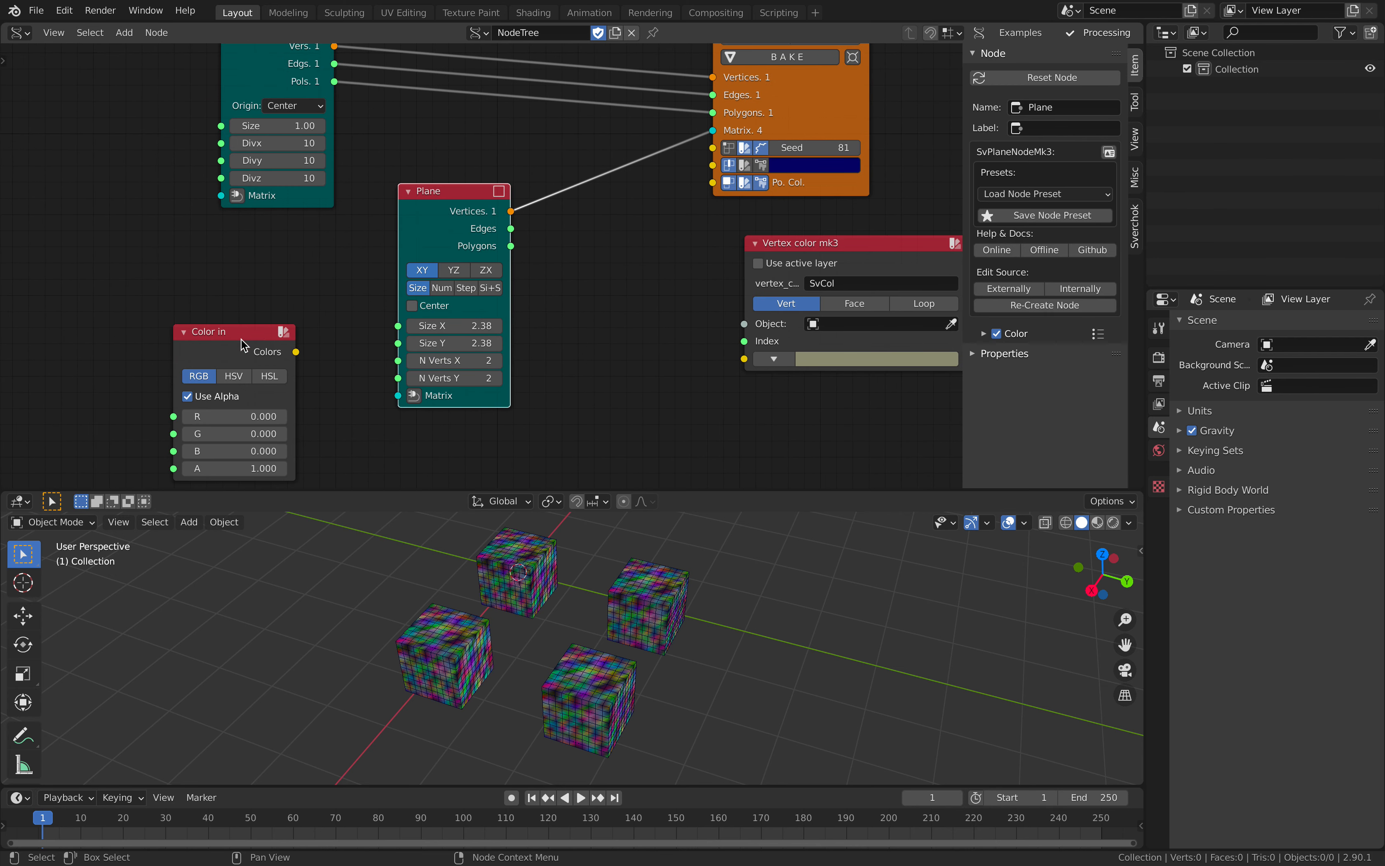
{"action": "left_click_drag", "start_coordinate": [246, 343], "coordinate": [269, 304]}
{"action": "middle_click_drag", "start_coordinate": [560, 303], "coordinate": [550, 303]}
{"action": "left_click_drag", "start_coordinate": [437, 196], "coordinate": [415, 142]}
- Link Color in to Viewer Draw's polygon colour input, place it between Plane and Vertex color mk3, and switch it to HSV
{"action": "left_click_drag", "start_coordinate": [309, 313], "coordinate": [701, 182]}
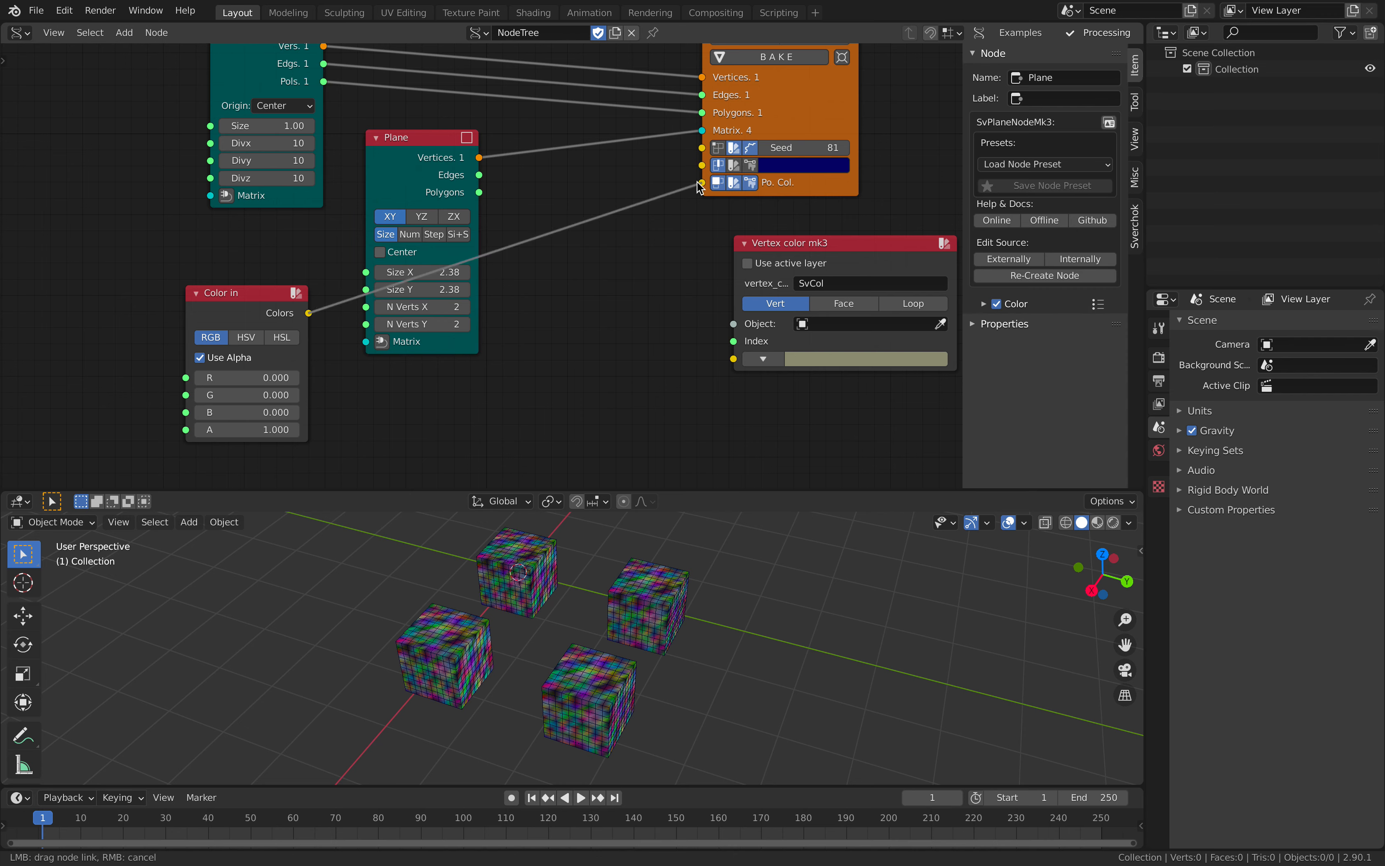
{"action": "left_click_drag", "start_coordinate": [223, 296], "coordinate": [561, 240]}
{"action": "left_click", "coordinate": [584, 281]}
{"action": "middle_click_drag", "start_coordinate": [601, 212], "coordinate": [575, 259]}
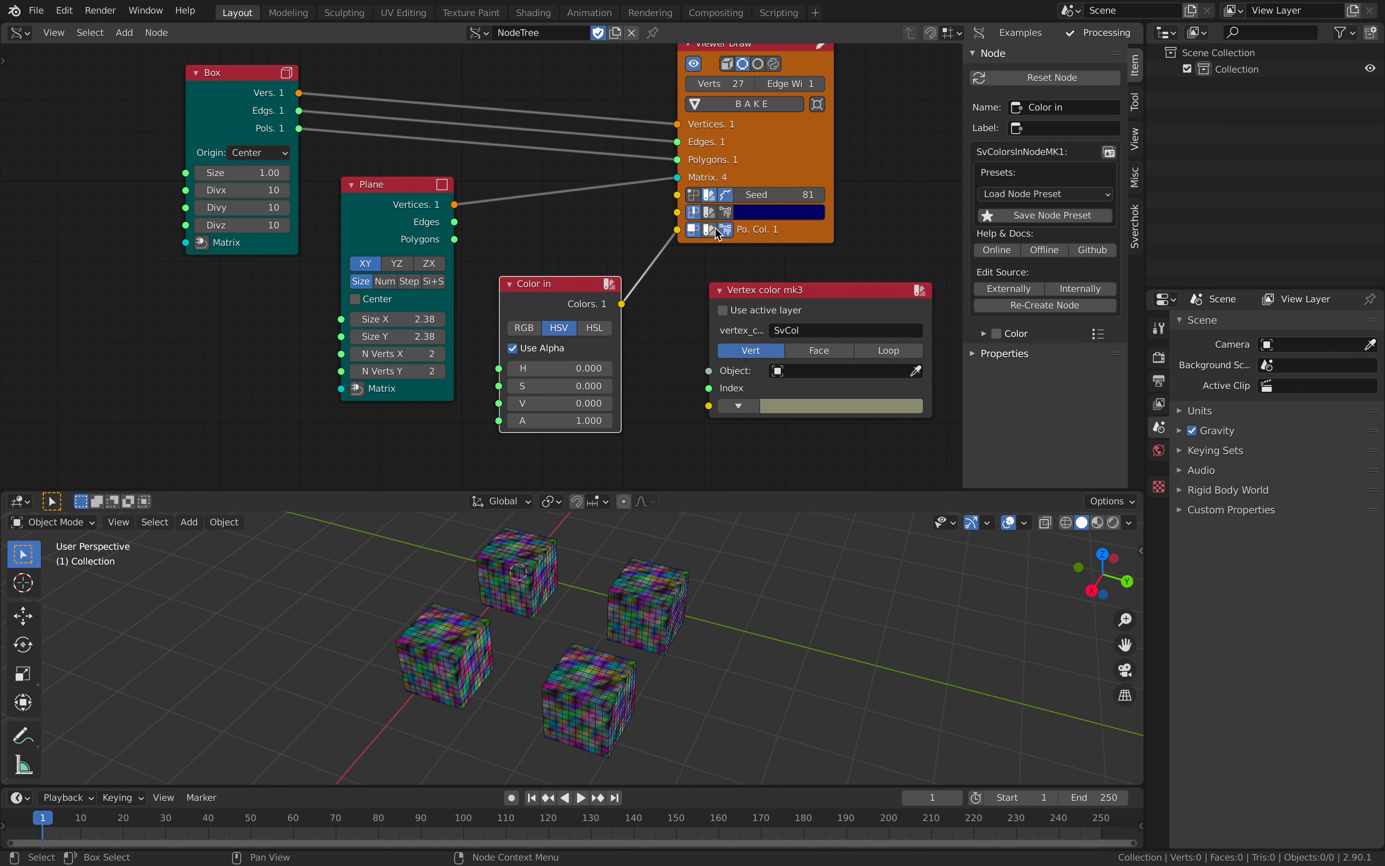
- Turn off random and per-vertex colouring in Viewer Draw's vertex colour options and set its face draw mode to smooth
{"action": "left_click", "coordinate": [727, 200]}
{"action": "left_click", "coordinate": [708, 193]}
{"action": "middle_click_drag", "start_coordinate": [693, 156], "coordinate": [679, 181]}
{"action": "left_click", "coordinate": [745, 89]}
{"action": "middle_click_drag", "start_coordinate": [456, 367], "coordinate": [487, 320]}
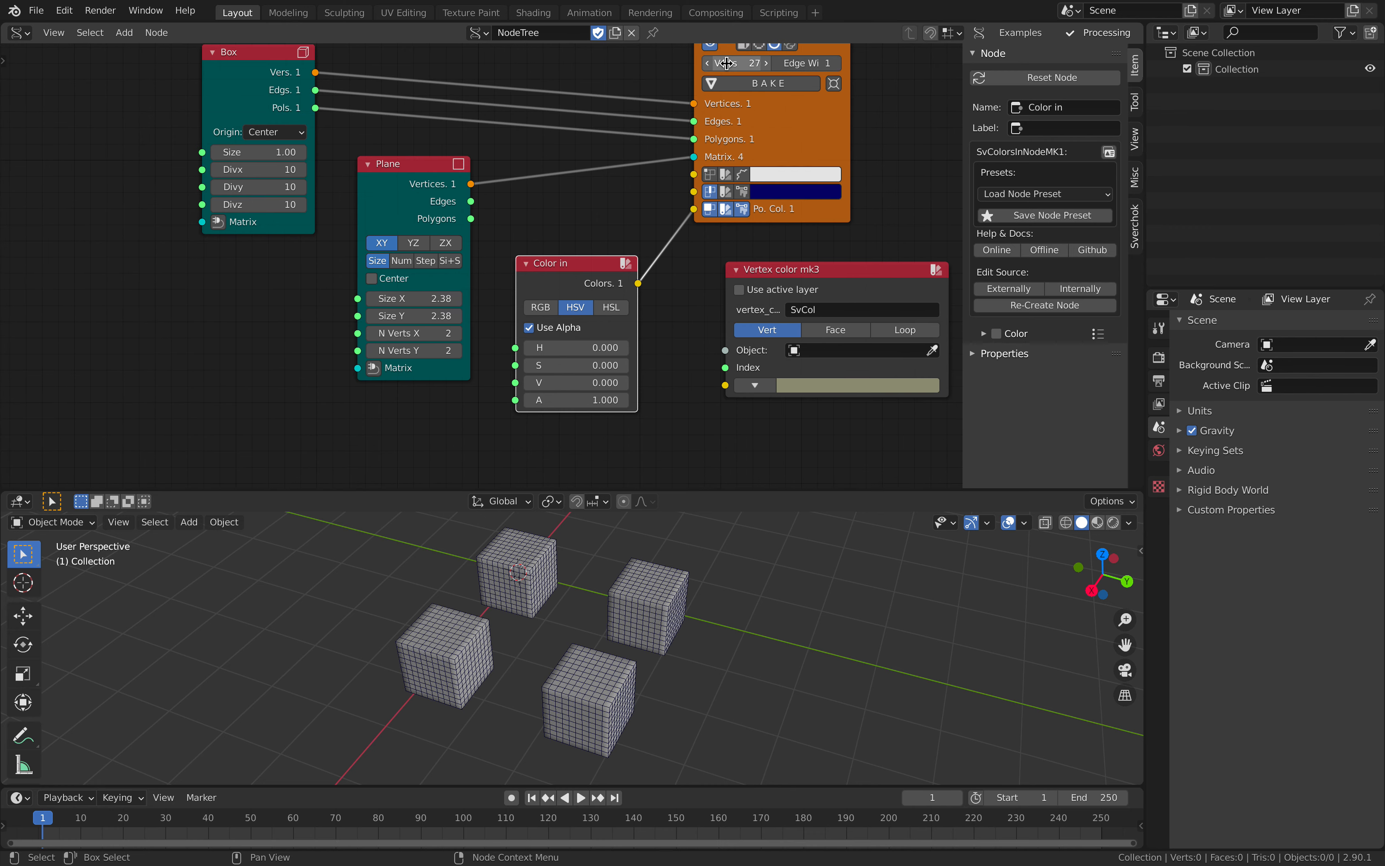
{"action": "middle_click_drag", "start_coordinate": [761, 51], "coordinate": [763, 80]}
{"action": "left_click", "coordinate": [761, 75]}
{"action": "left_click", "coordinate": [776, 72]}
{"action": "middle_click_drag", "start_coordinate": [270, 246], "coordinate": [300, 237]}
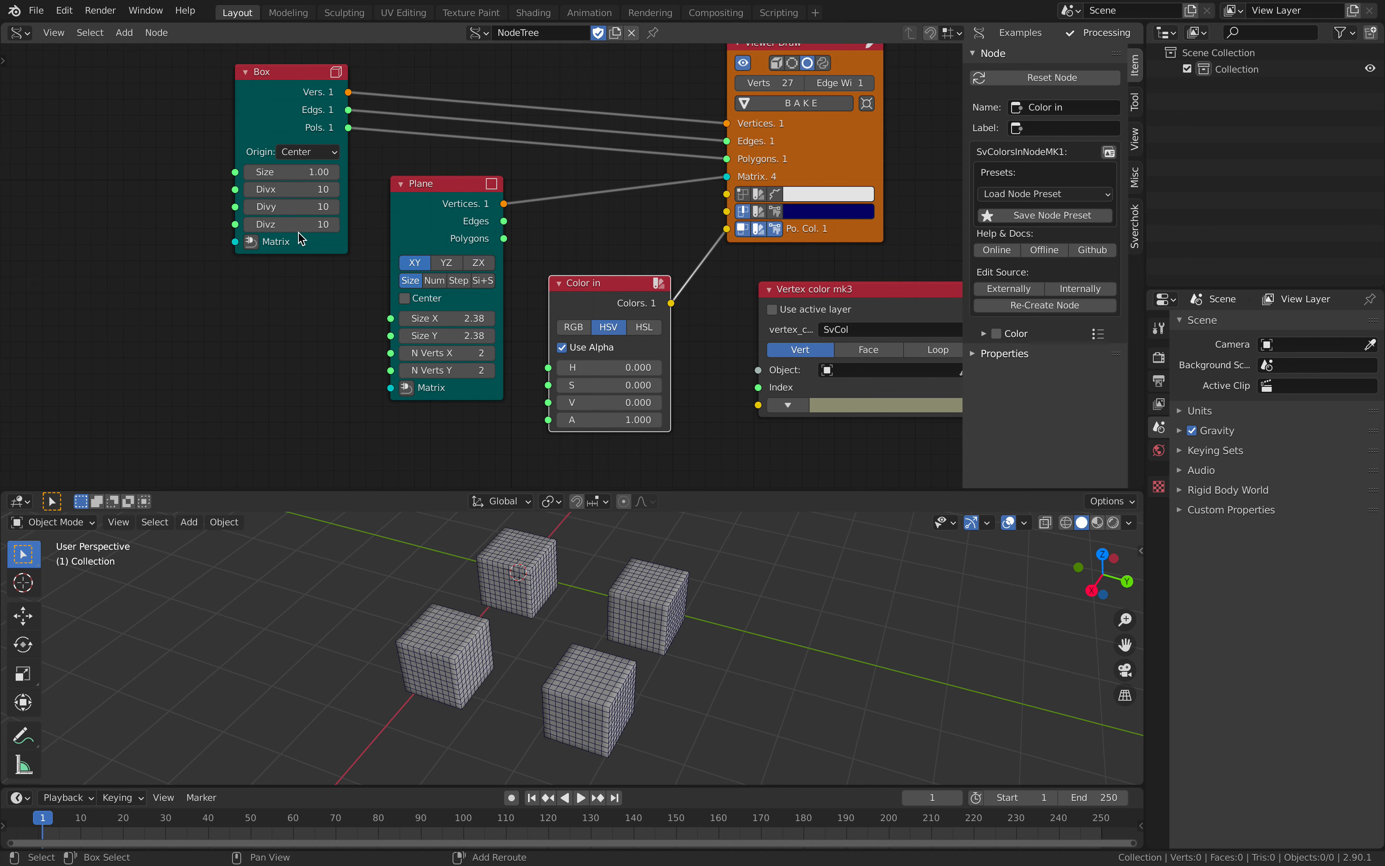
- Add a Random Num Gen node below the Box node and set its number type to Float
{"action": "key", "text": "shift+a"}
{"action": "left_click", "coordinate": [266, 308]}
{"action": "type", "text": "random n"}
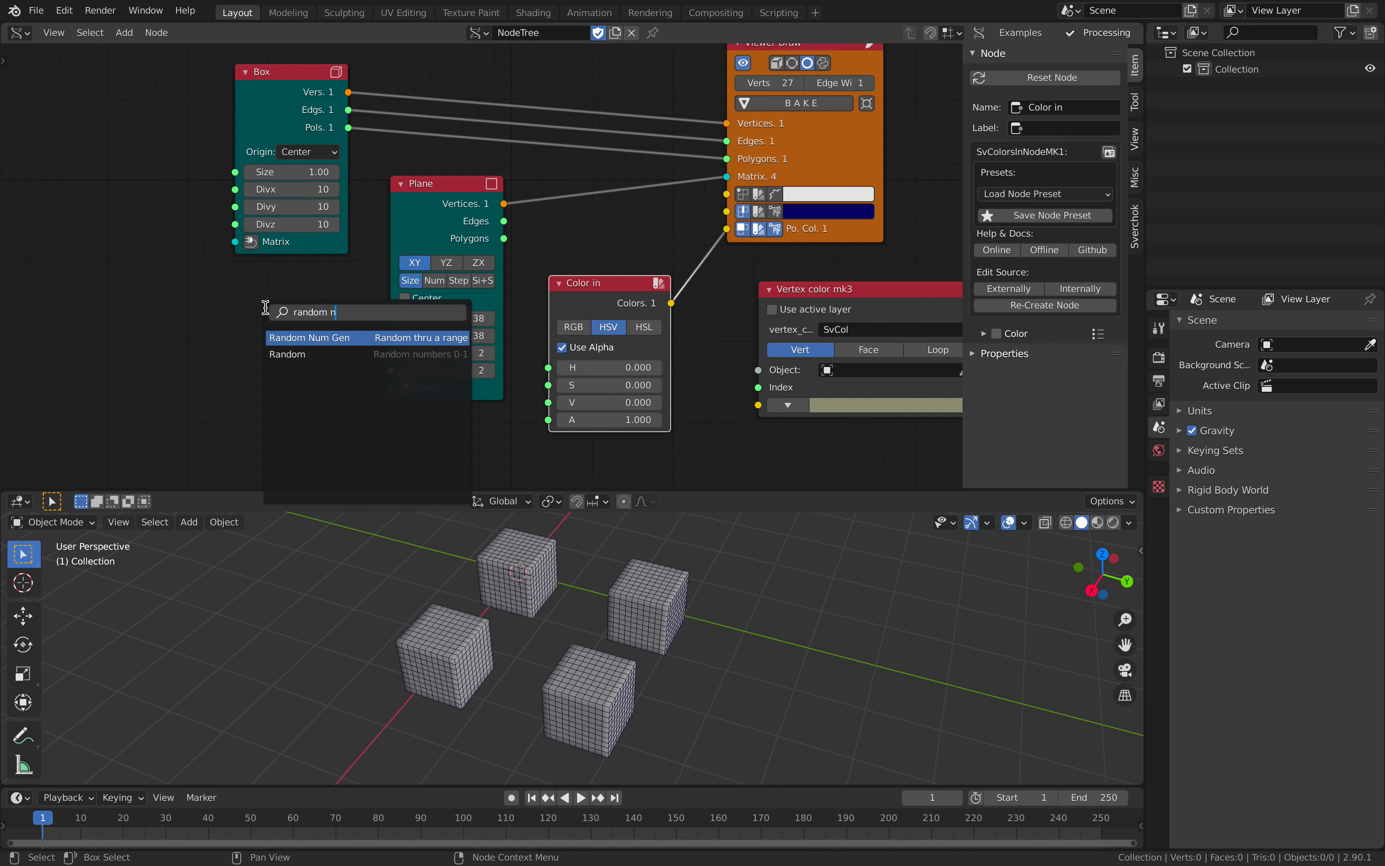
{"action": "key", "text": "Return"}
{"action": "left_click", "coordinate": [153, 301]}
{"action": "left_click", "coordinate": [232, 350]}
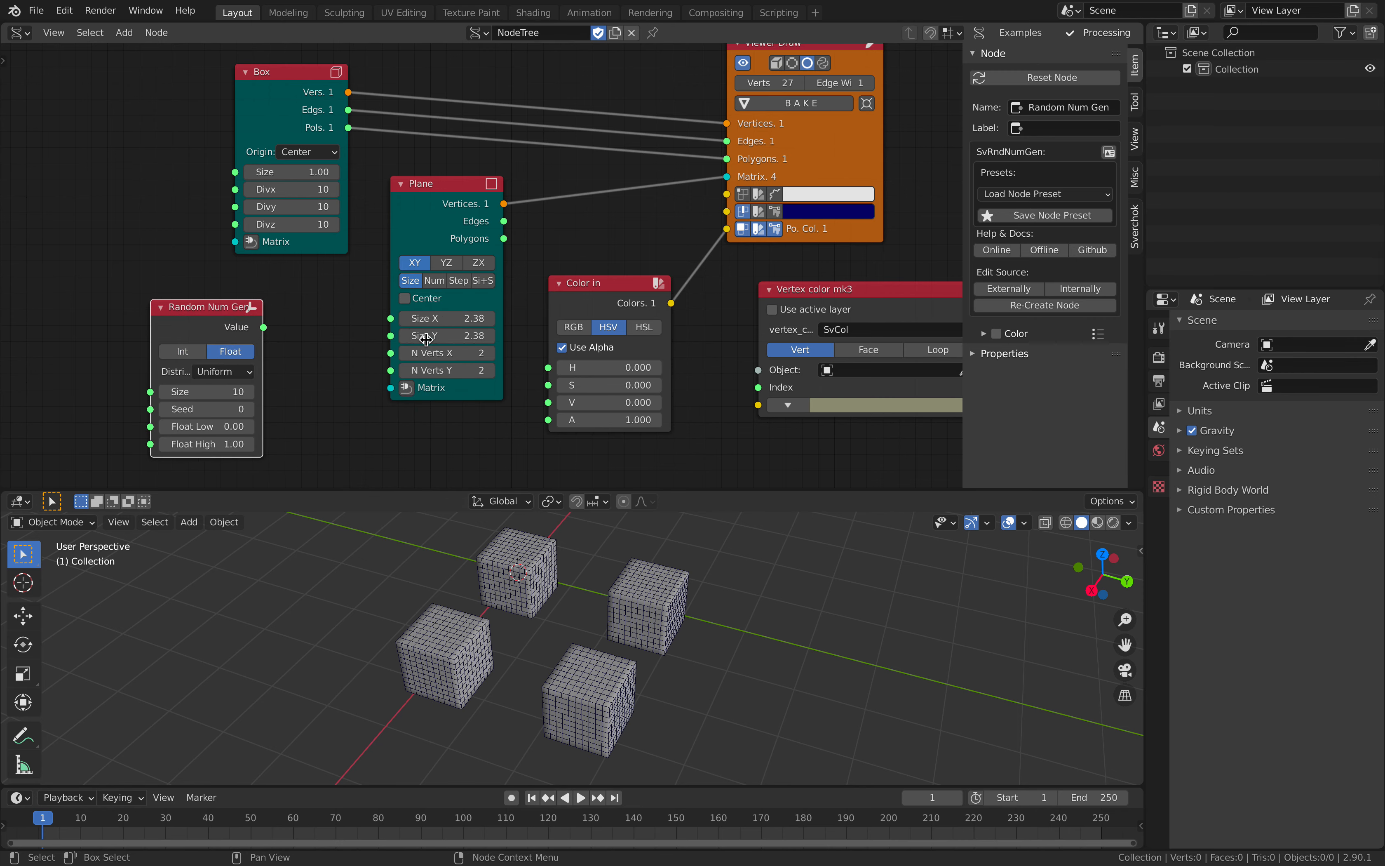
- Link Random Num Gen's Value to the H input of Color in and set S and V to 1
{"action": "left_click_drag", "start_coordinate": [263, 327], "coordinate": [564, 402]}
{"action": "type", "text": "1"}
{"action": "key", "text": "Return"}
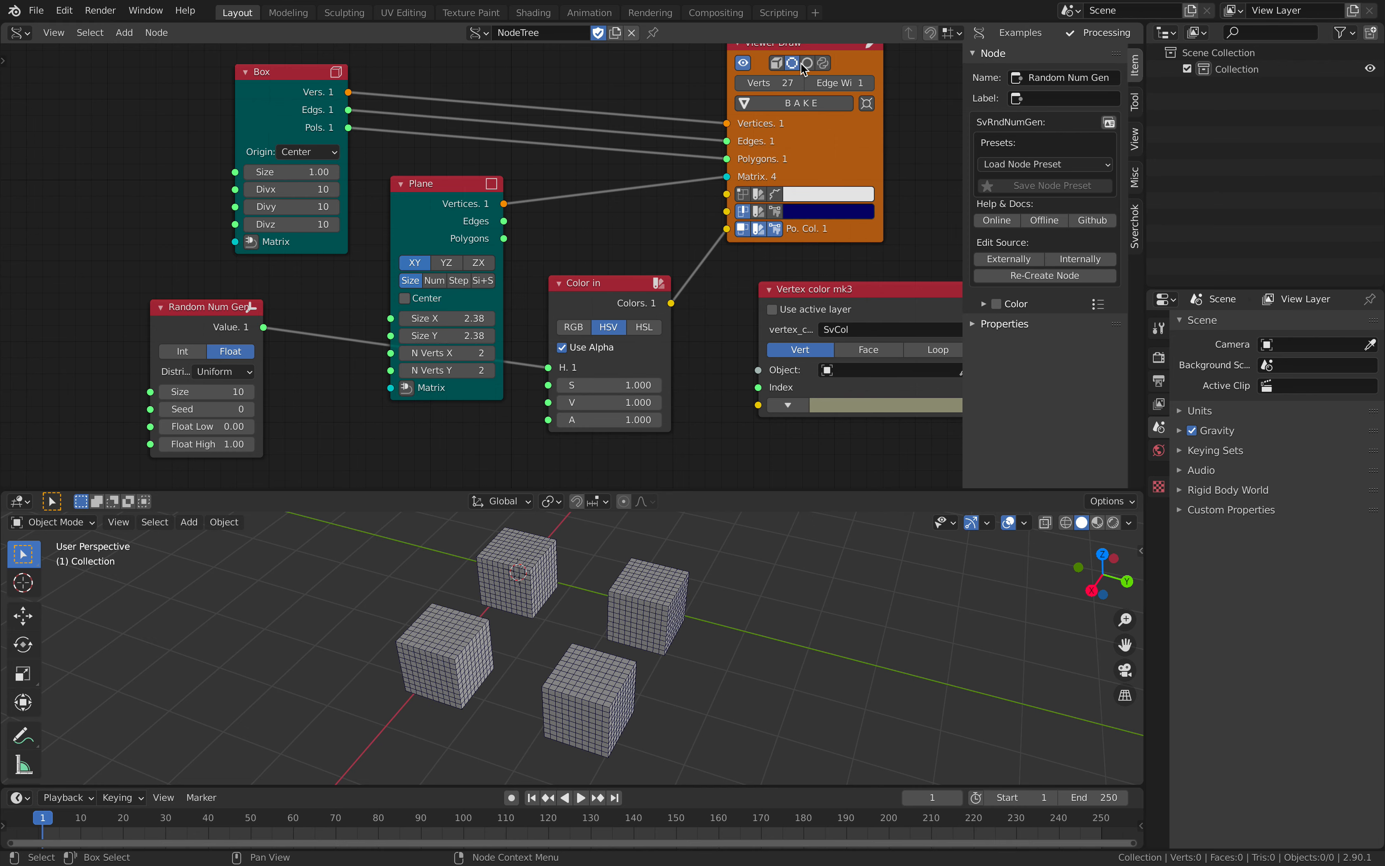
- Try the fragment and facet face draw modes in Viewer Draw, and finish on smooth
{"action": "left_click", "coordinate": [821, 64]}
{"action": "left_click", "coordinate": [808, 60]}
{"action": "middle_click_drag", "start_coordinate": [808, 60], "coordinate": [727, 110]}
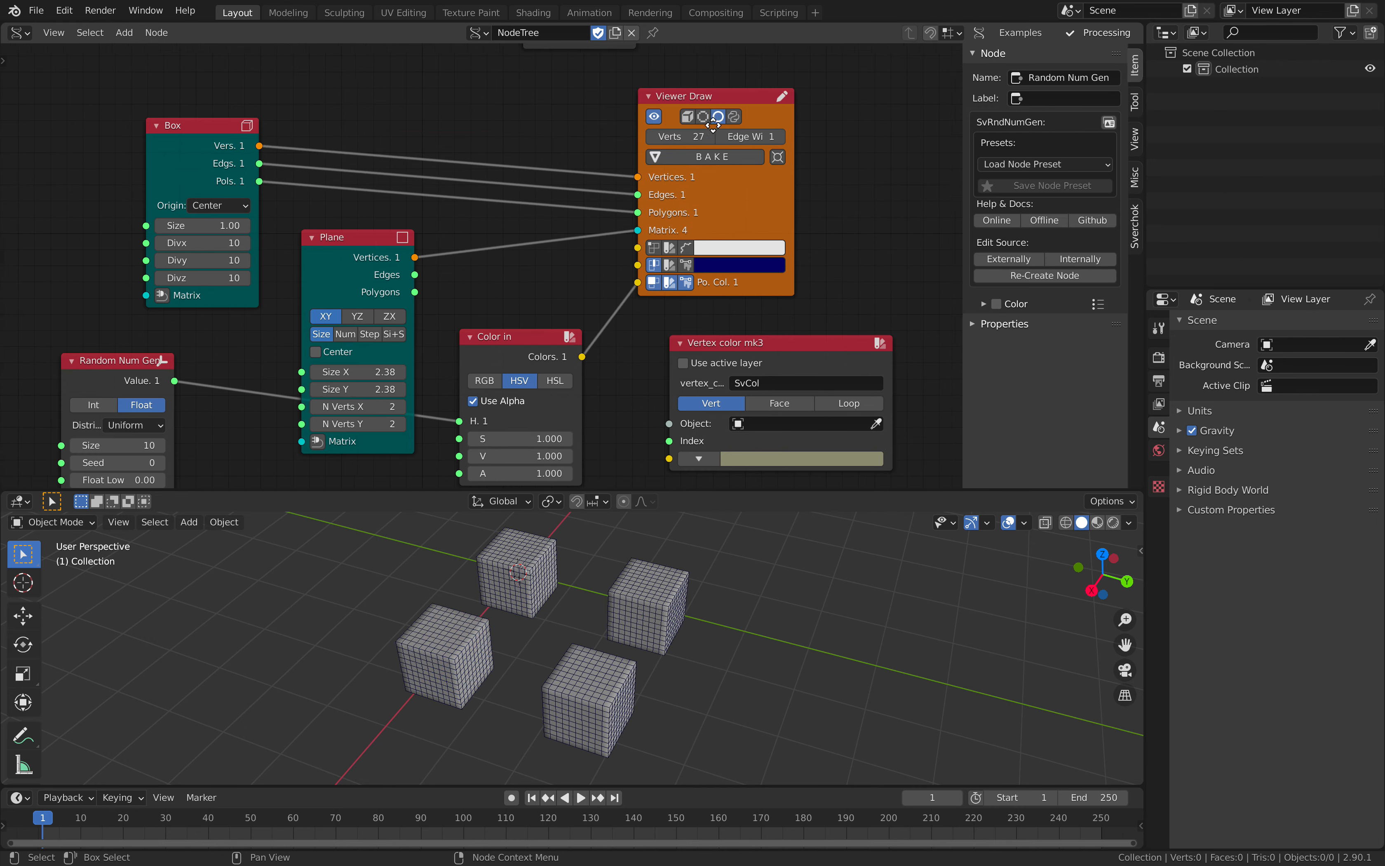
{"action": "scroll", "coordinate": [727, 111], "scroll_direction": "up", "scroll_amount": 1}
{"action": "left_click", "coordinate": [772, 91]}
{"action": "scroll", "coordinate": [704, 139], "scroll_direction": "up", "scroll_amount": 1}
{"action": "mouse_move", "coordinate": [832, 103]}
{"action": "middle_mouse_down"}
{"action": "mouse_move", "coordinate": [706, 138]}
{"action": "mouse_move", "coordinate": [641, 211]}
{"action": "middle_mouse_up"}
{"action": "scroll", "coordinate": [644, 209], "scroll_direction": "up", "scroll_amount": 1}
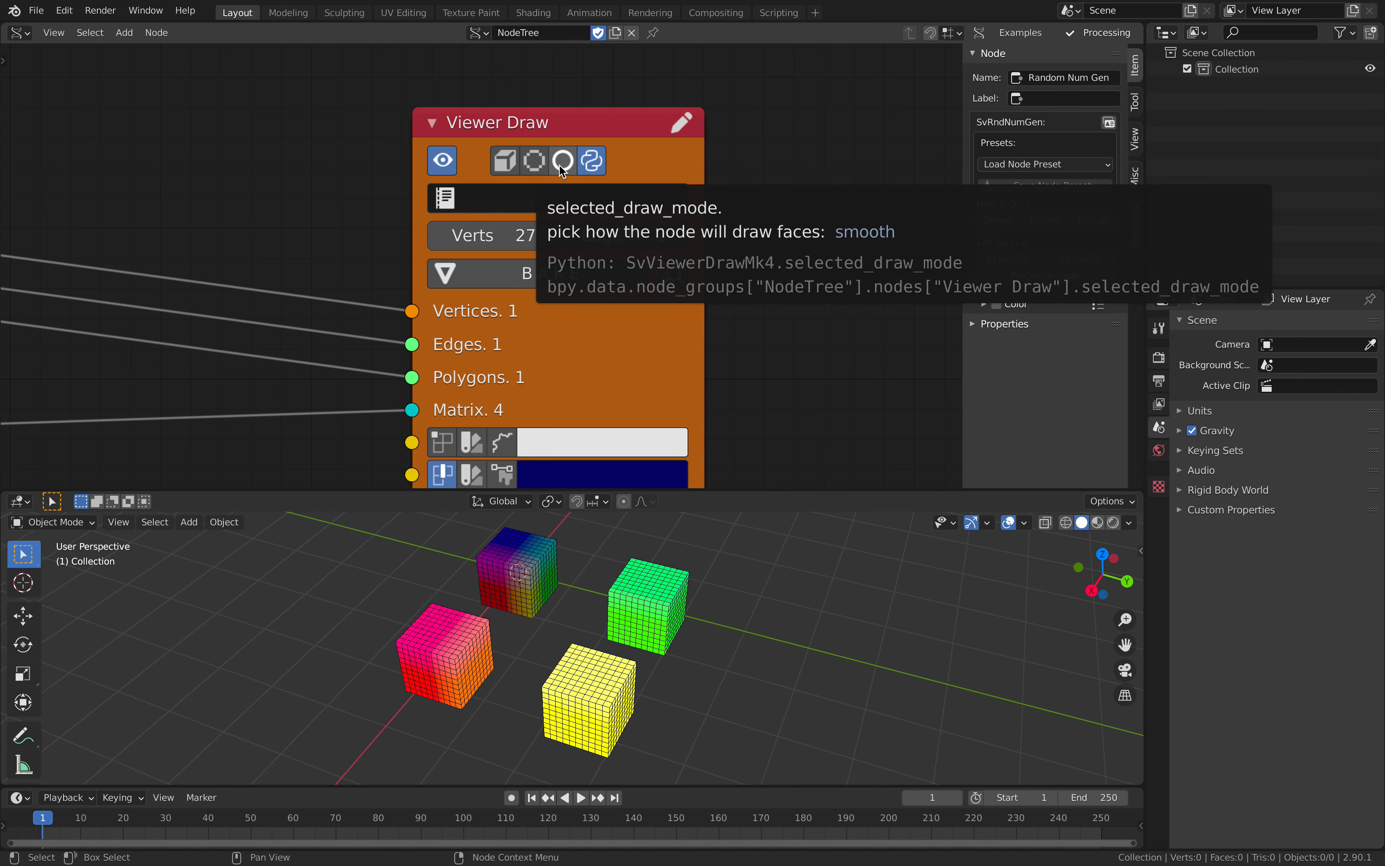
{"action": "left_click", "coordinate": [536, 162]}
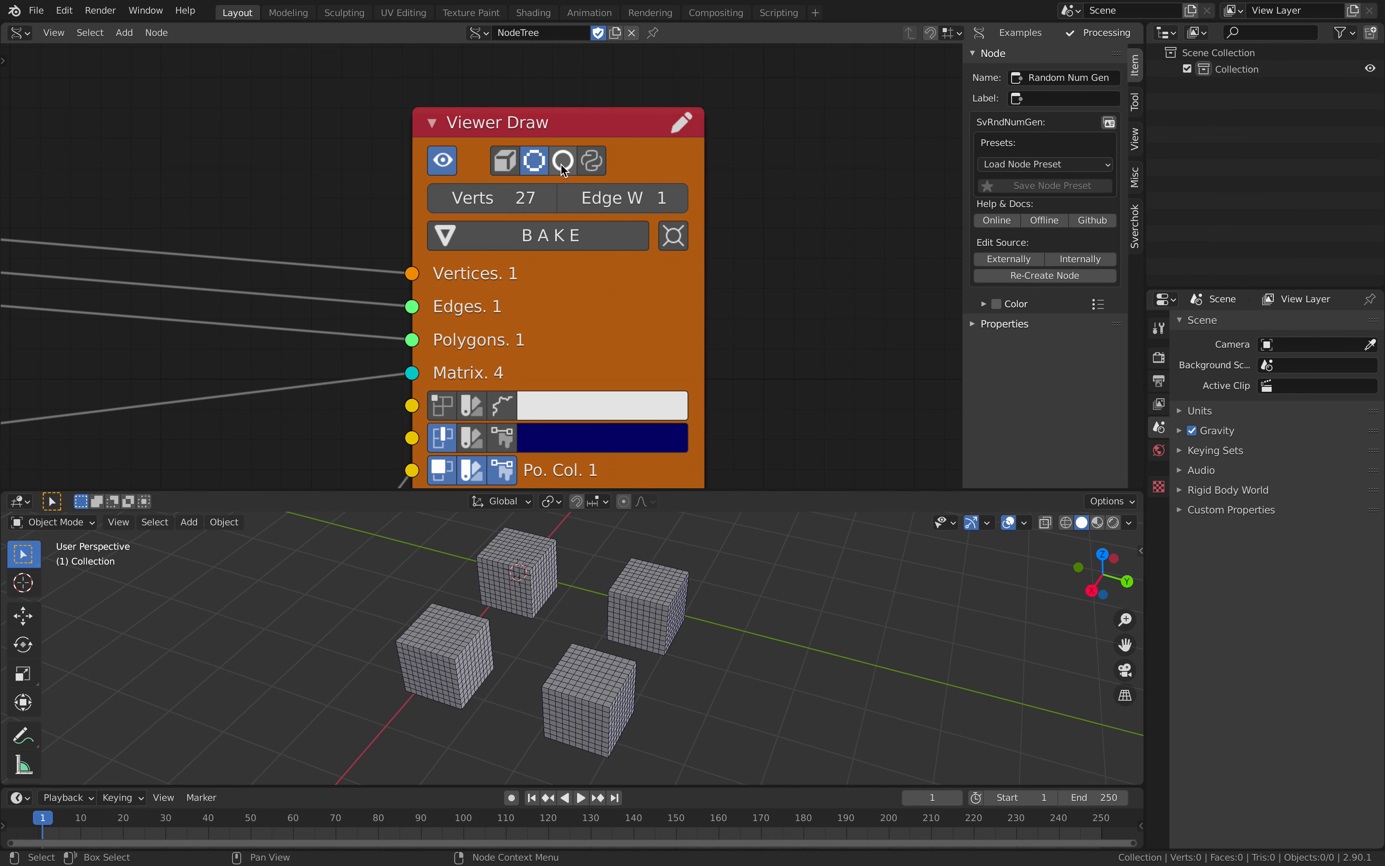
{"action": "left_click", "coordinate": [560, 165]}
{"action": "scroll", "coordinate": [486, 240], "scroll_direction": "down", "scroll_amount": 4}
{"action": "mouse_move", "coordinate": [427, 271]}
{"action": "middle_mouse_down"}
{"action": "mouse_move", "coordinate": [608, 221]}
{"action": "mouse_move", "coordinate": [615, 180]}
{"action": "middle_mouse_up"}
- Compare Viewer Draw's polygon colouring options, and leave both vertex-based and per-polygon colouring off
{"action": "left_click", "coordinate": [677, 322]}
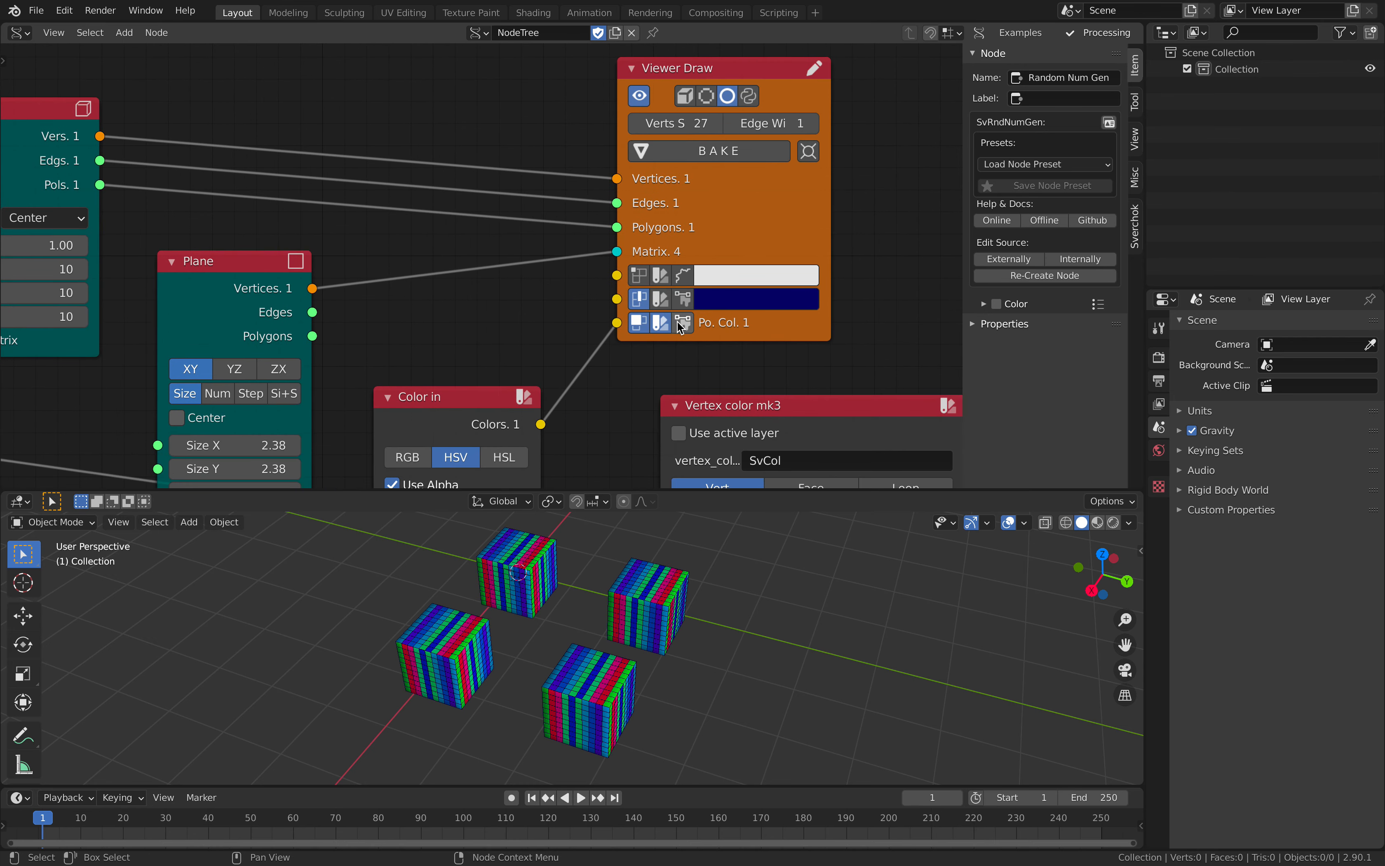
{"action": "left_click", "coordinate": [679, 322]}
{"action": "left_click", "coordinate": [679, 322]}
{"action": "left_click", "coordinate": [664, 321]}
{"action": "left_click", "coordinate": [663, 321]}
{"action": "left_click", "coordinate": [664, 321]}
{"action": "left_click", "coordinate": [664, 321]}
{"action": "left_click", "coordinate": [664, 321]}
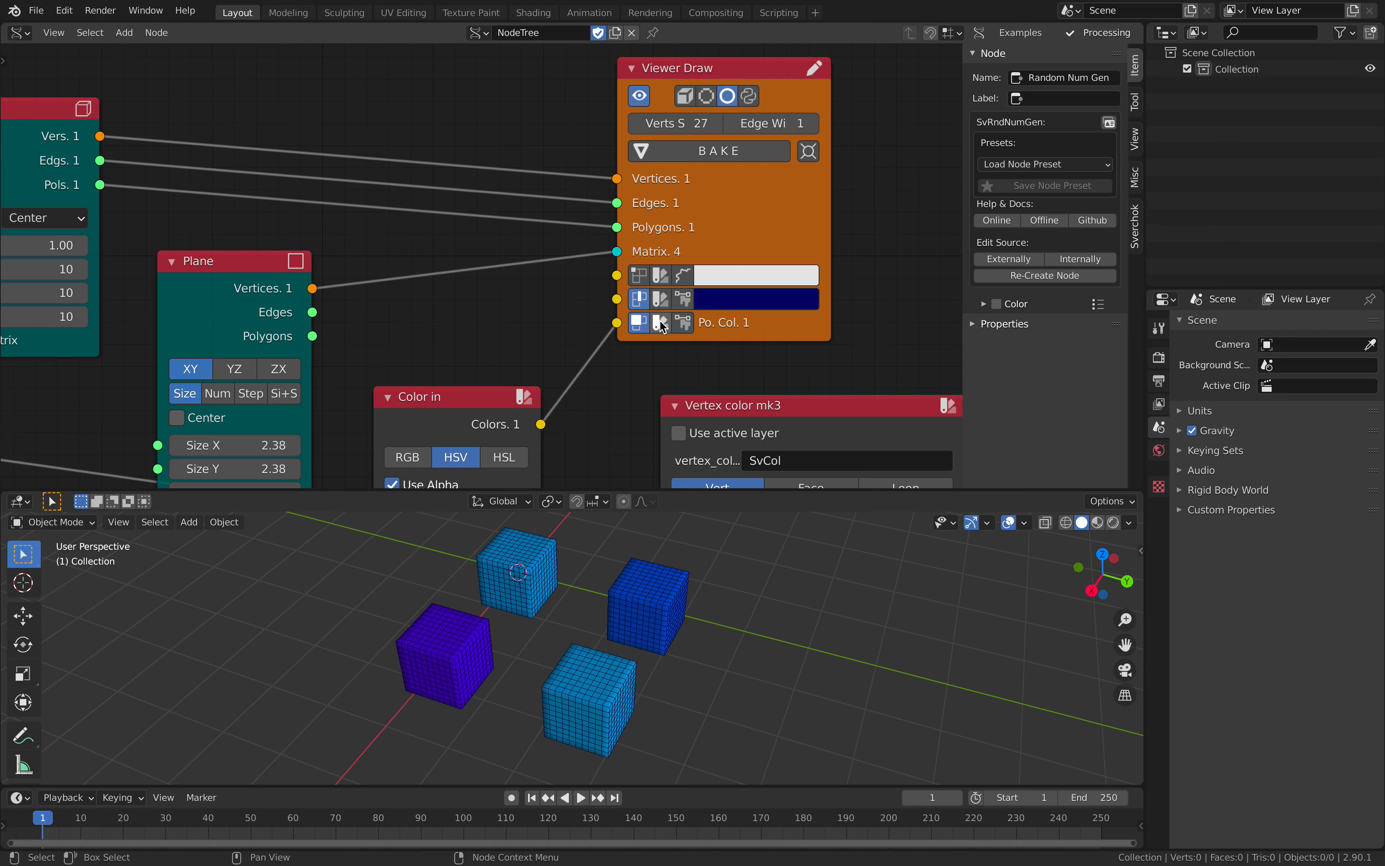
- Switch Viewer Draw's polygon display off and on again
{"action": "left_click", "coordinate": [638, 319]}
{"action": "left_click", "coordinate": [638, 319]}
{"action": "left_click", "coordinate": [638, 320]}
{"action": "left_click", "coordinate": [637, 319]}
- Set the Random Num Gen node's seed to 28
{"action": "scroll", "coordinate": [481, 292], "scroll_direction": "down", "scroll_amount": 4}
{"action": "middle_click_drag", "start_coordinate": [470, 292], "coordinate": [629, 162]}
{"action": "left_click_drag", "start_coordinate": [221, 358], "coordinate": [260, 358]}
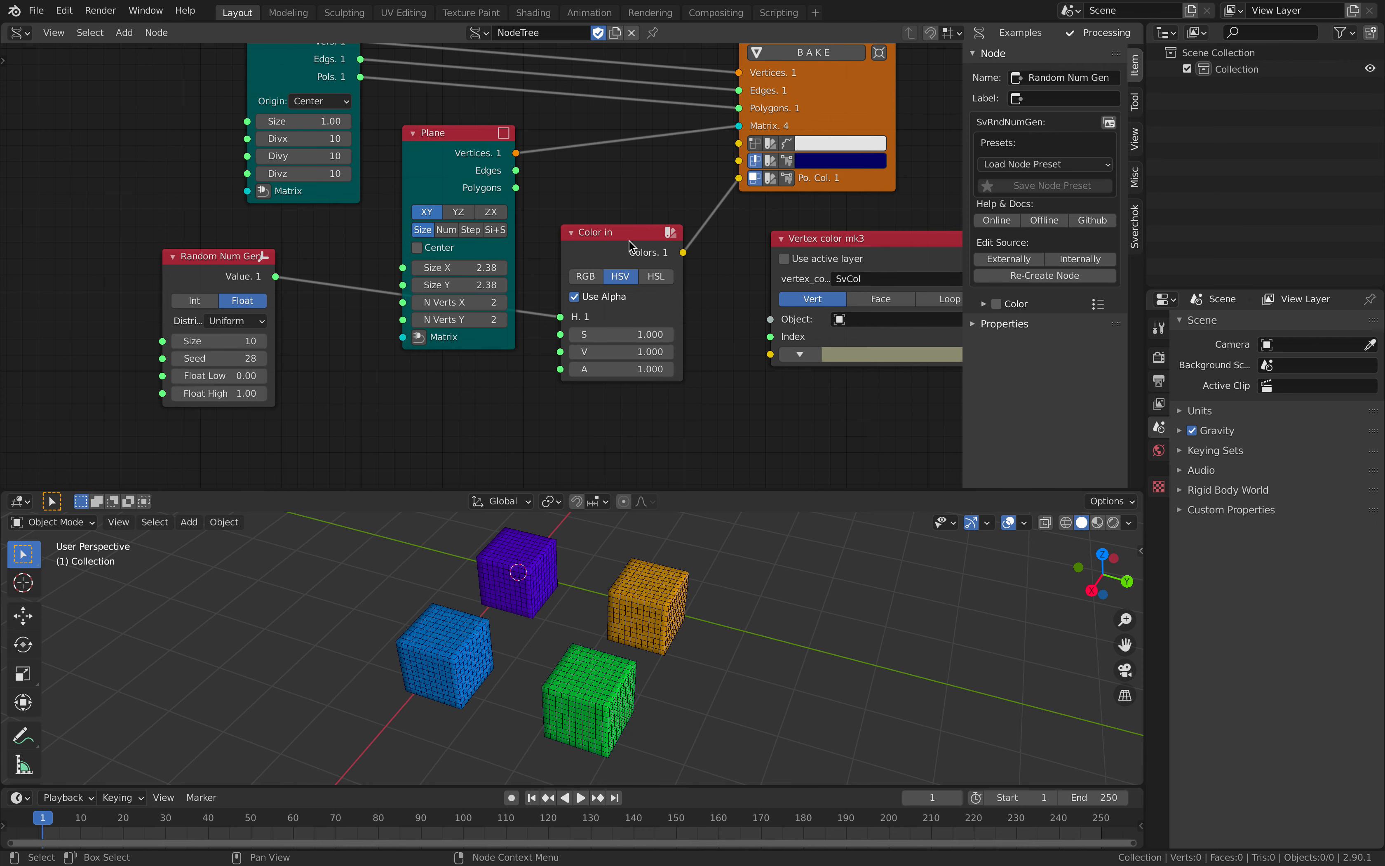
- Rearrange the Color in, Random Num Gen and Plane nodes so Plane no longer covers the link between the other two
{"action": "left_click_drag", "start_coordinate": [628, 239], "coordinate": [612, 267]}
{"action": "left_click_drag", "start_coordinate": [223, 257], "coordinate": [295, 320]}
{"action": "middle_click_drag", "start_coordinate": [450, 210], "coordinate": [370, 272]}
{"action": "left_click_drag", "start_coordinate": [375, 223], "coordinate": [348, 202]}
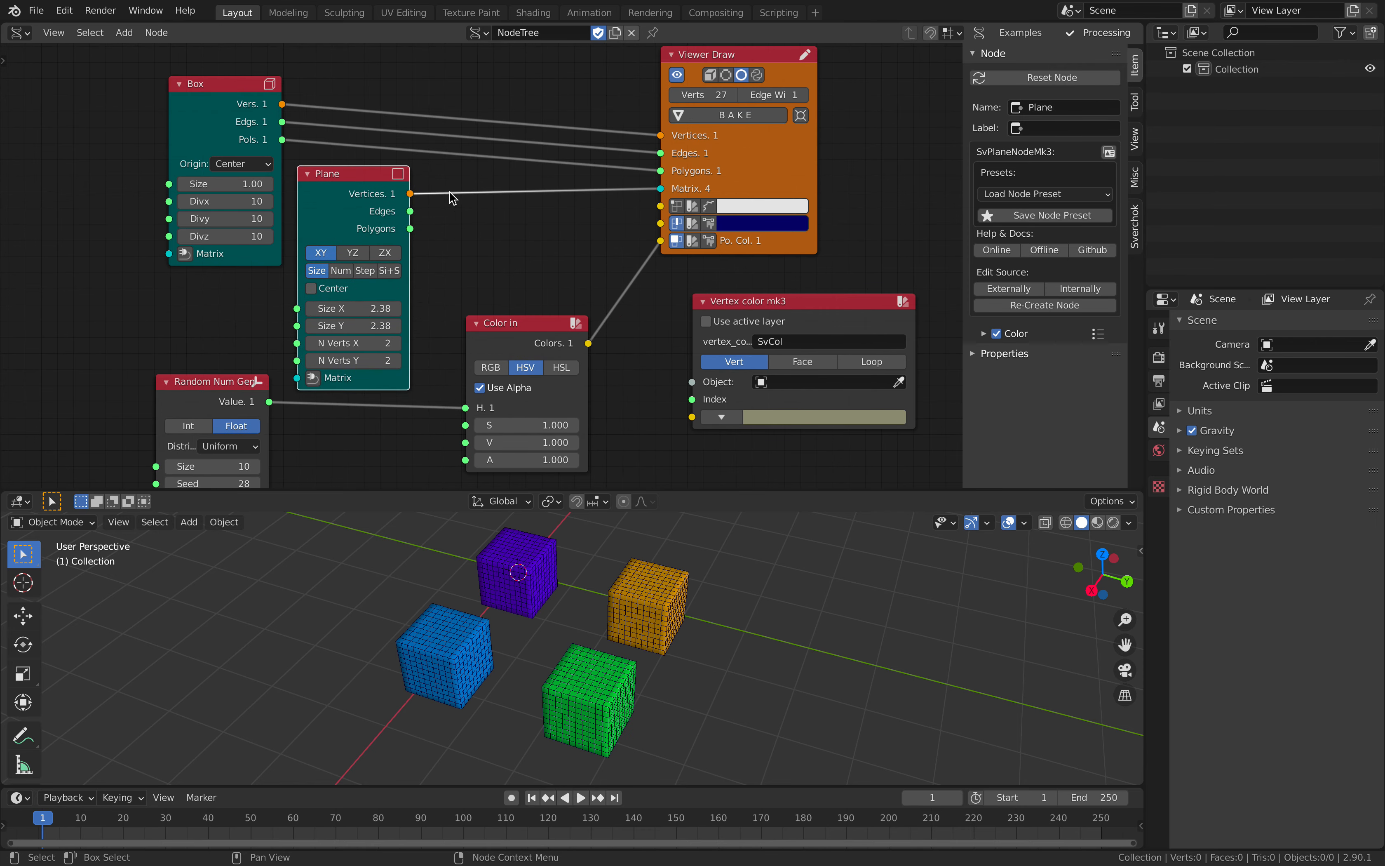
- Toggle Viewer Draw's polygon display off and on, and move the Color in node slightly lower
{"action": "middle_click_drag", "start_coordinate": [623, 221], "coordinate": [589, 227]}
{"action": "left_click", "coordinate": [641, 247]}
{"action": "left_click", "coordinate": [641, 247]}
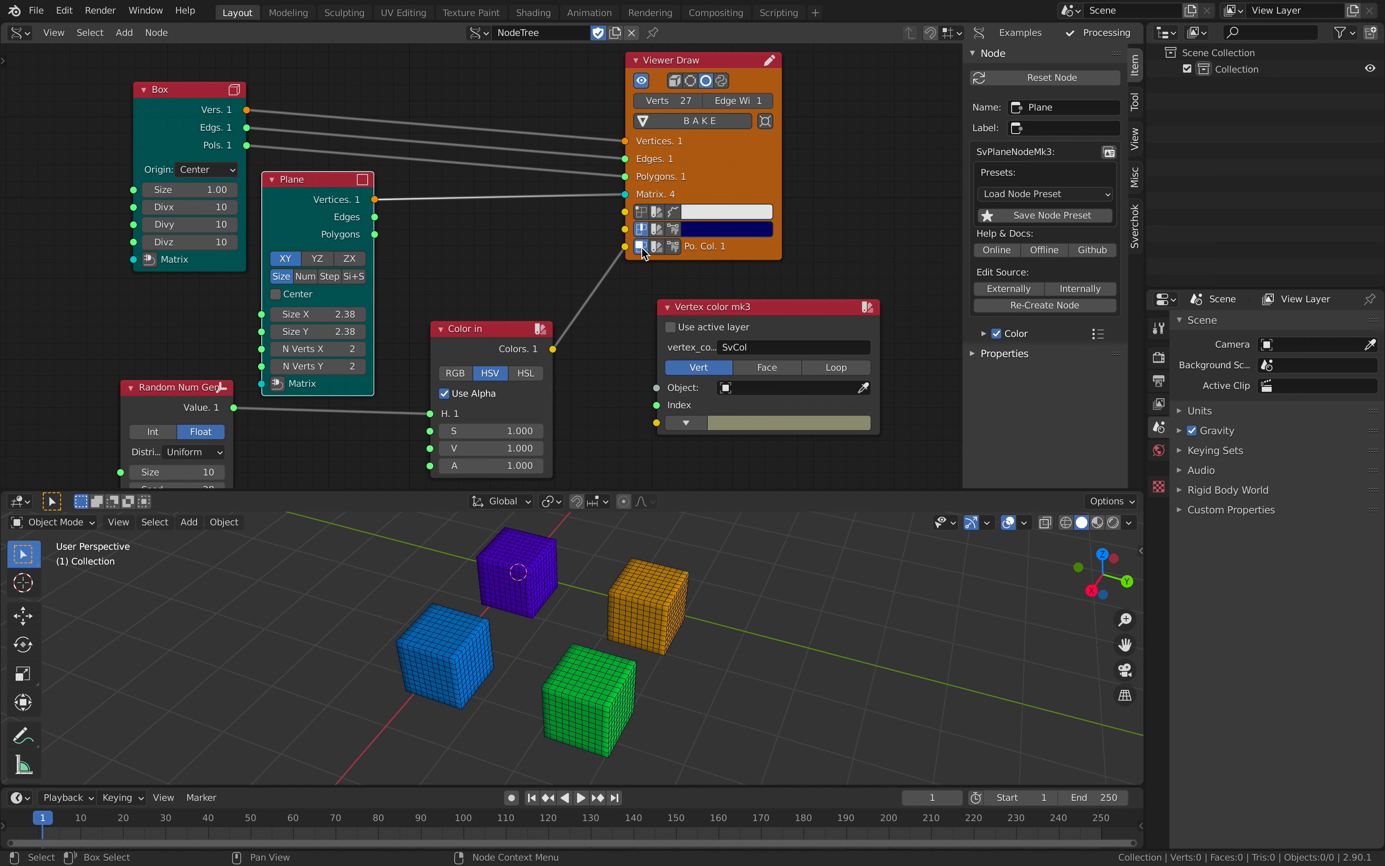
{"action": "middle_click_drag", "start_coordinate": [542, 284], "coordinate": [559, 261]}
{"action": "left_click_drag", "start_coordinate": [510, 321], "coordinate": [501, 343]}
{"action": "middle_click_drag", "start_coordinate": [455, 255], "coordinate": [452, 268]}
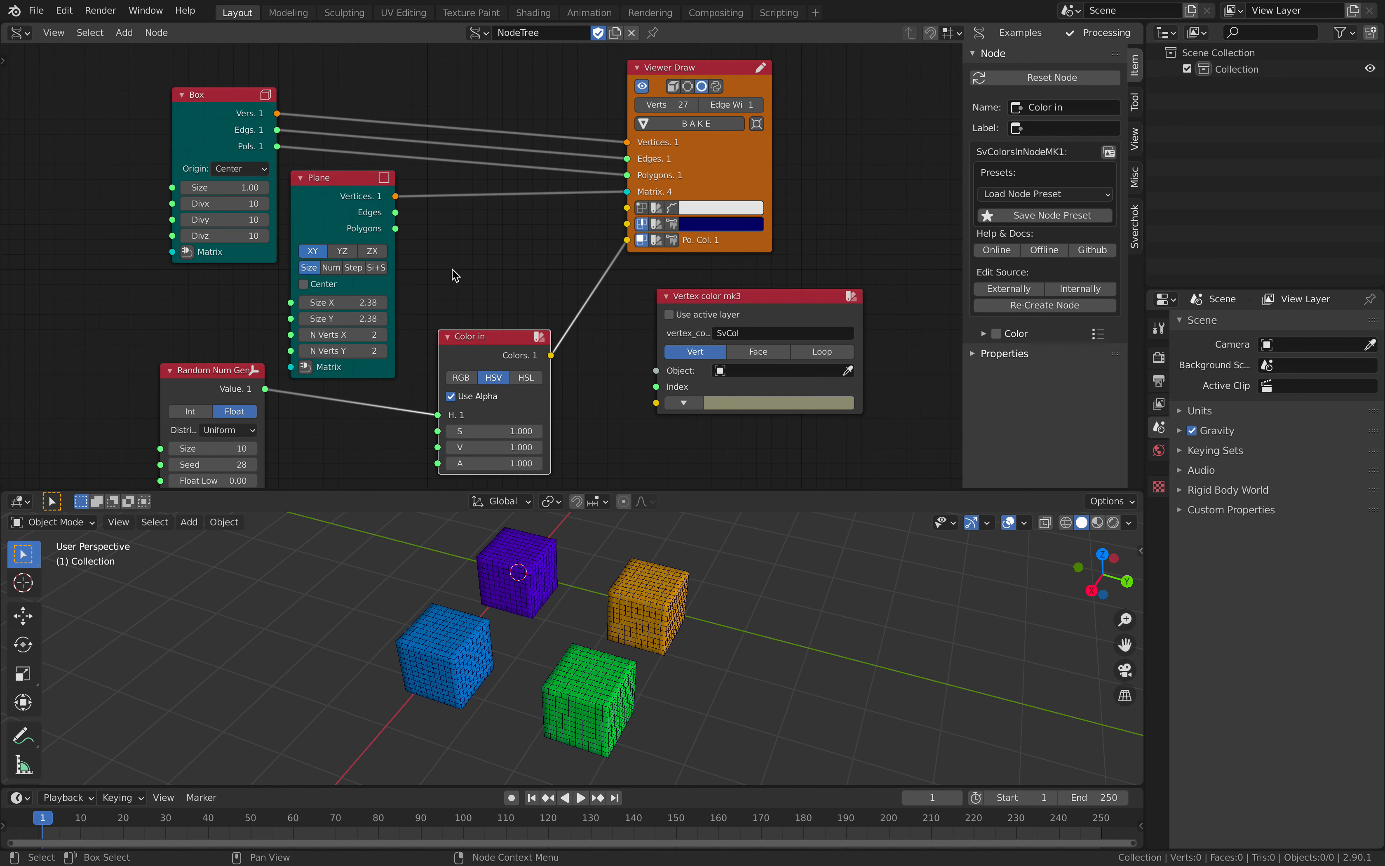
- Move the Random Num Gen node directly beneath Plane and set its seed to 92
{"action": "middle_click_drag", "start_coordinate": [291, 384], "coordinate": [312, 347]}
{"action": "left_click_drag", "start_coordinate": [246, 341], "coordinate": [365, 365]}
{"action": "middle_click_drag", "start_coordinate": [357, 401], "coordinate": [369, 361]}
{"action": "left_click_drag", "start_coordinate": [361, 408], "coordinate": [446, 407]}
- Enable Use active layer on Vertex color mk3, link Color in to its Color input, and move it farther from Color in
{"action": "middle_click_drag", "start_coordinate": [562, 284], "coordinate": [497, 303]}
{"action": "left_click", "coordinate": [482, 282]}
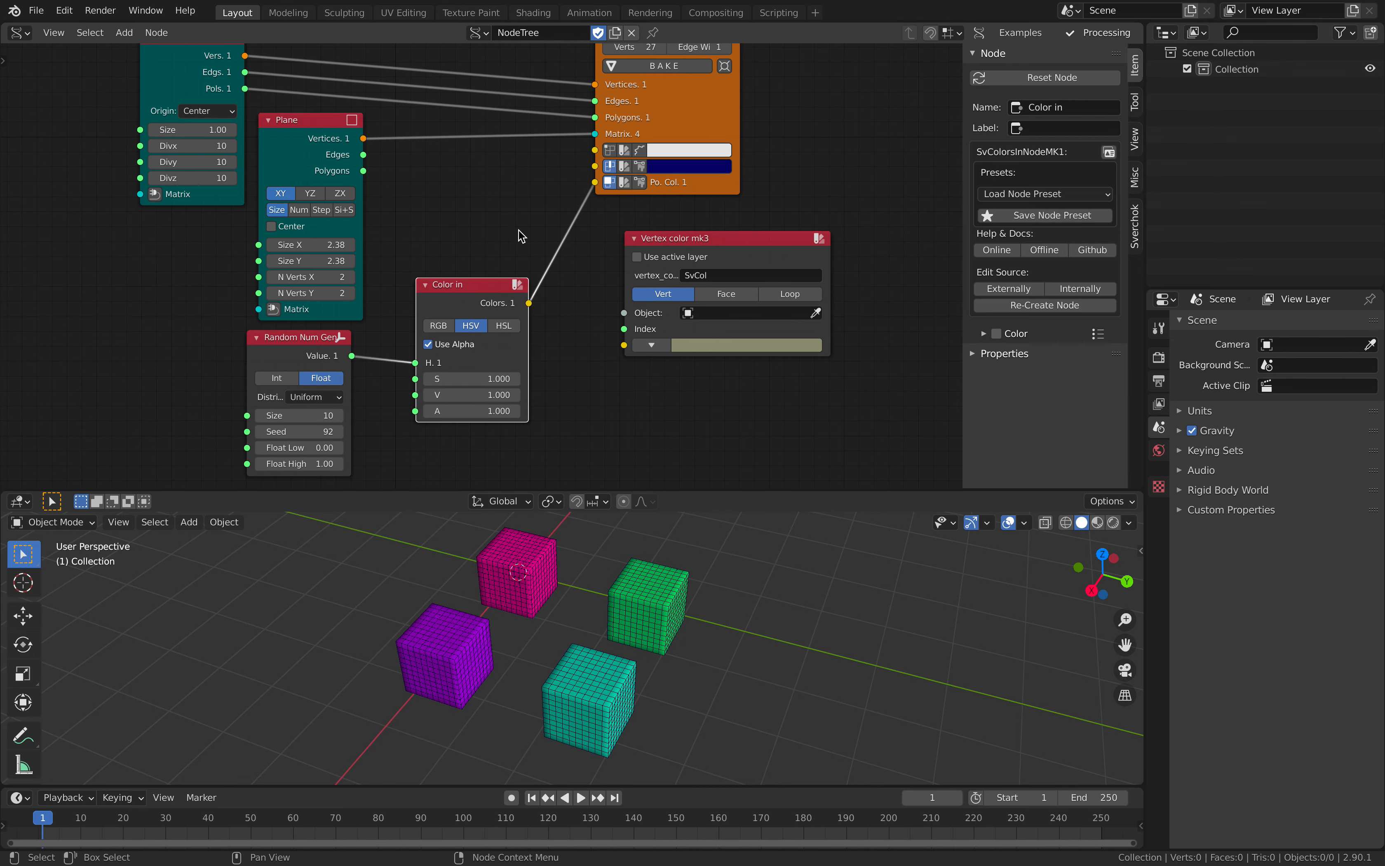
{"action": "scroll", "coordinate": [512, 232], "scroll_direction": "down", "scroll_amount": 2}
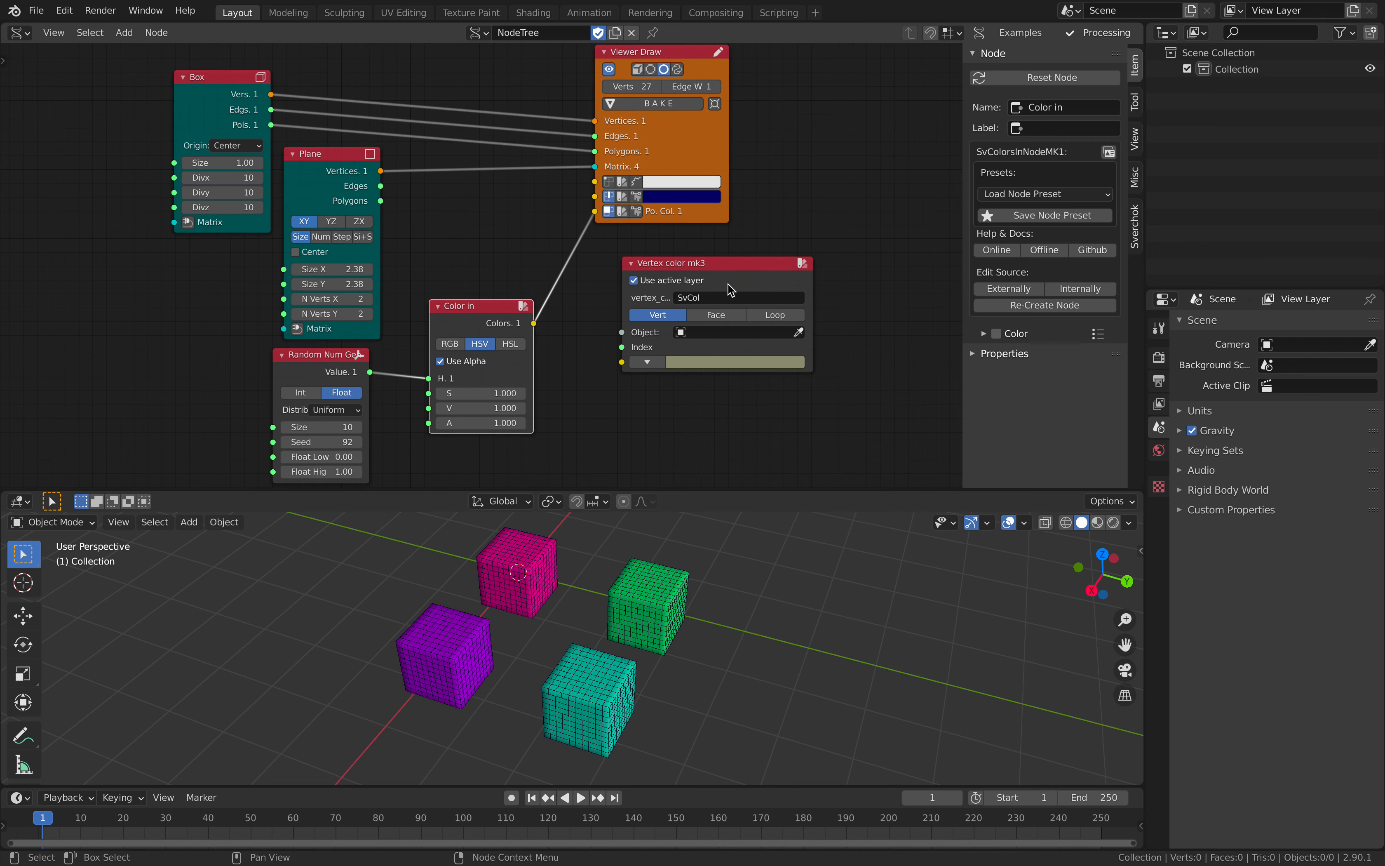
{"action": "left_click_drag", "start_coordinate": [734, 270], "coordinate": [765, 273]}
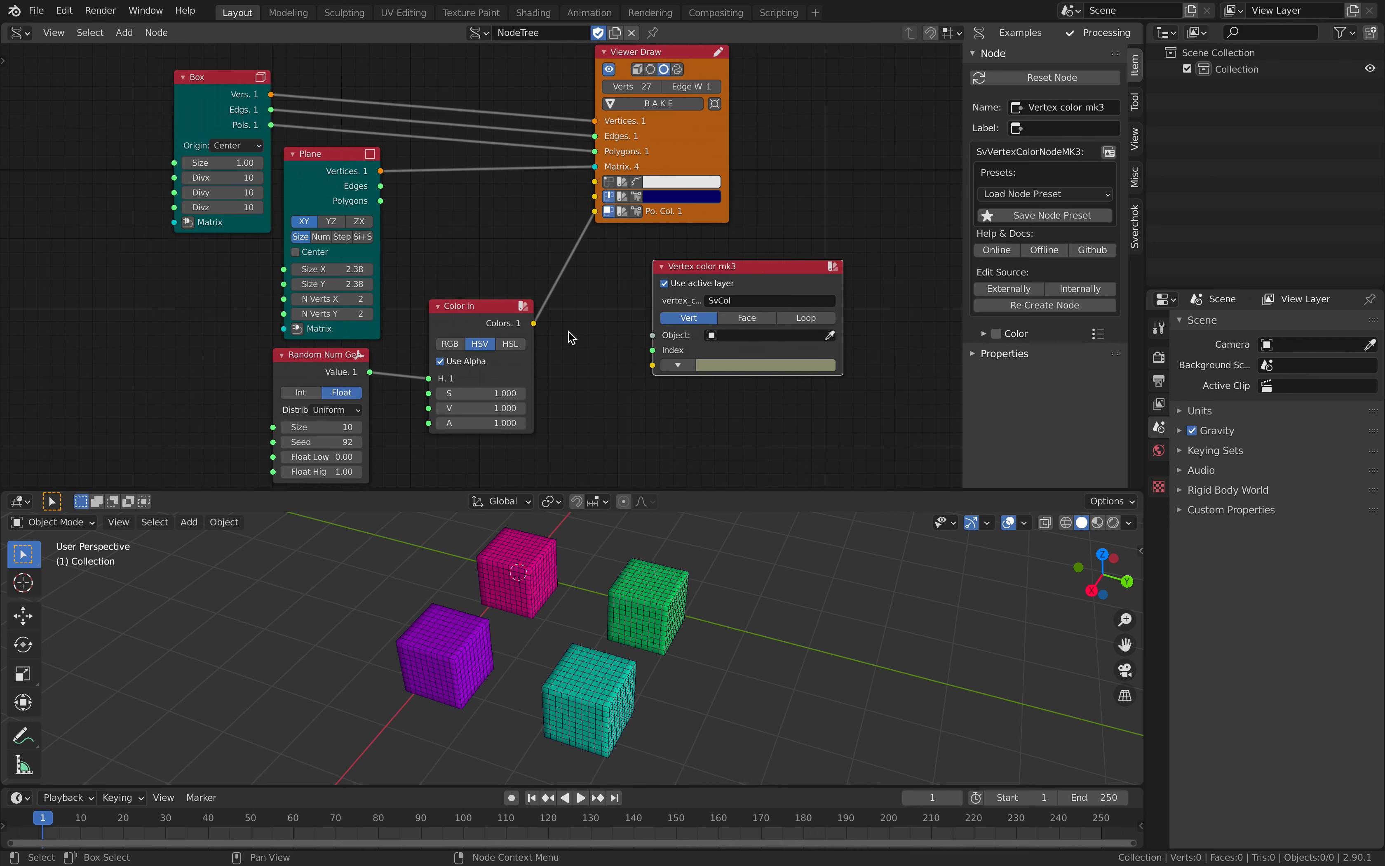
{"action": "left_click_drag", "start_coordinate": [534, 323], "coordinate": [653, 365]}
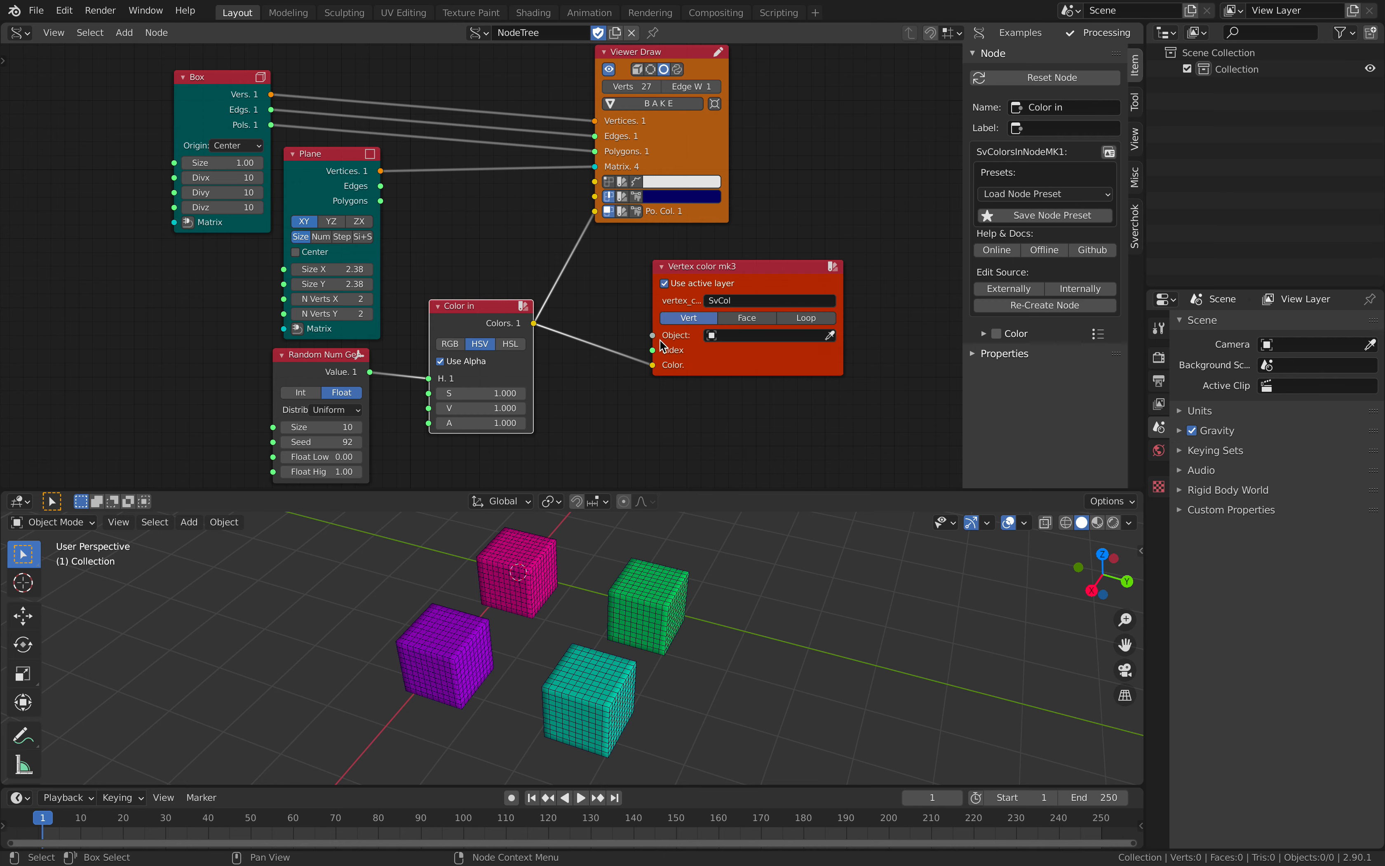
{"action": "left_click_drag", "start_coordinate": [700, 269], "coordinate": [856, 297]}
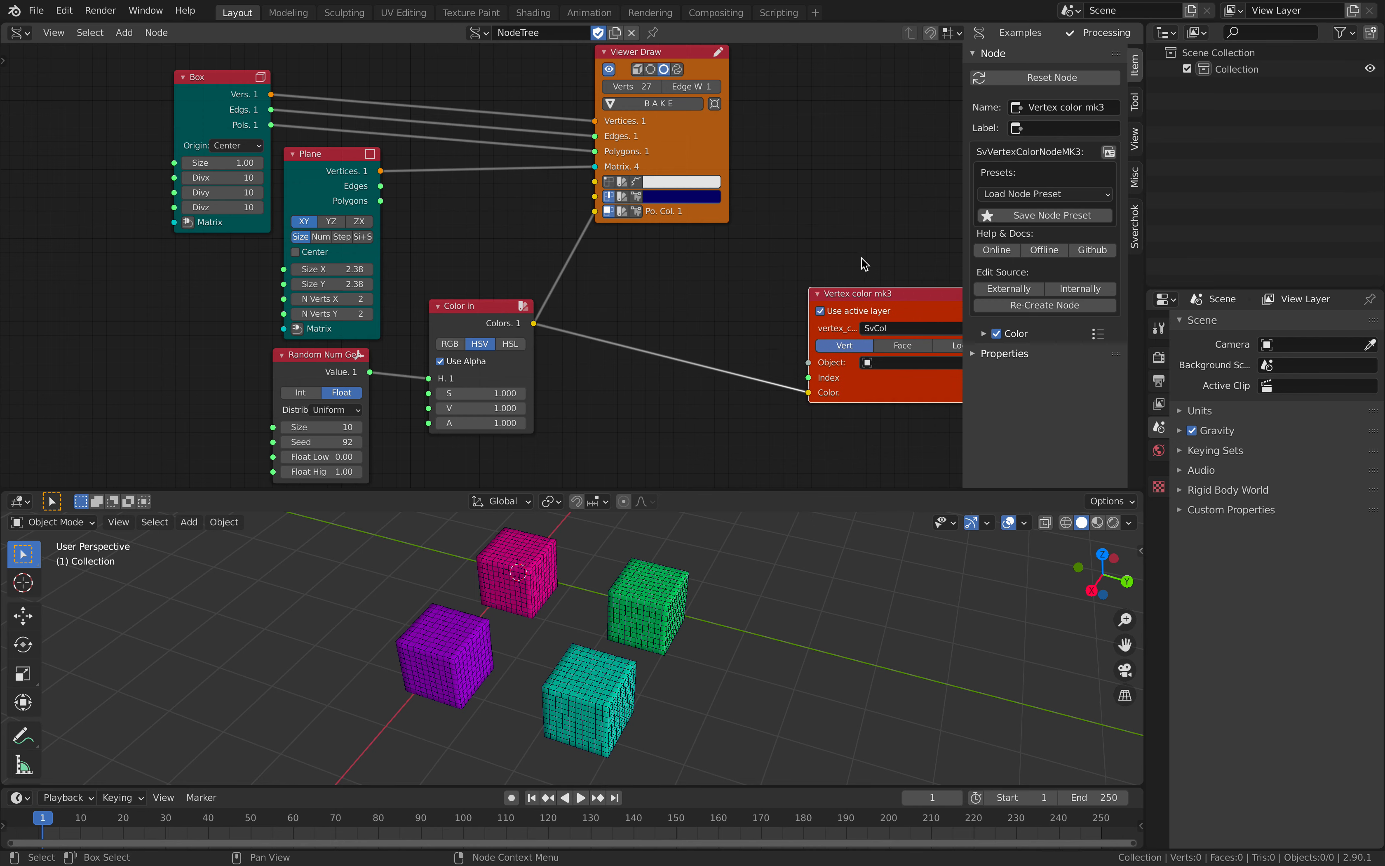
- Add a Mesh viewer node above the Vertex color mk3 node
{"action": "middle_click_drag", "start_coordinate": [841, 235], "coordinate": [498, 283]}
{"action": "scroll", "coordinate": [542, 160], "scroll_direction": "down", "scroll_amount": 2}
{"action": "middle_click_drag", "start_coordinate": [542, 158], "coordinate": [637, 150]}
{"action": "key", "text": "alt+space"}
{"action": "type", "text": "mesh v"}
{"action": "key", "text": "Return"}
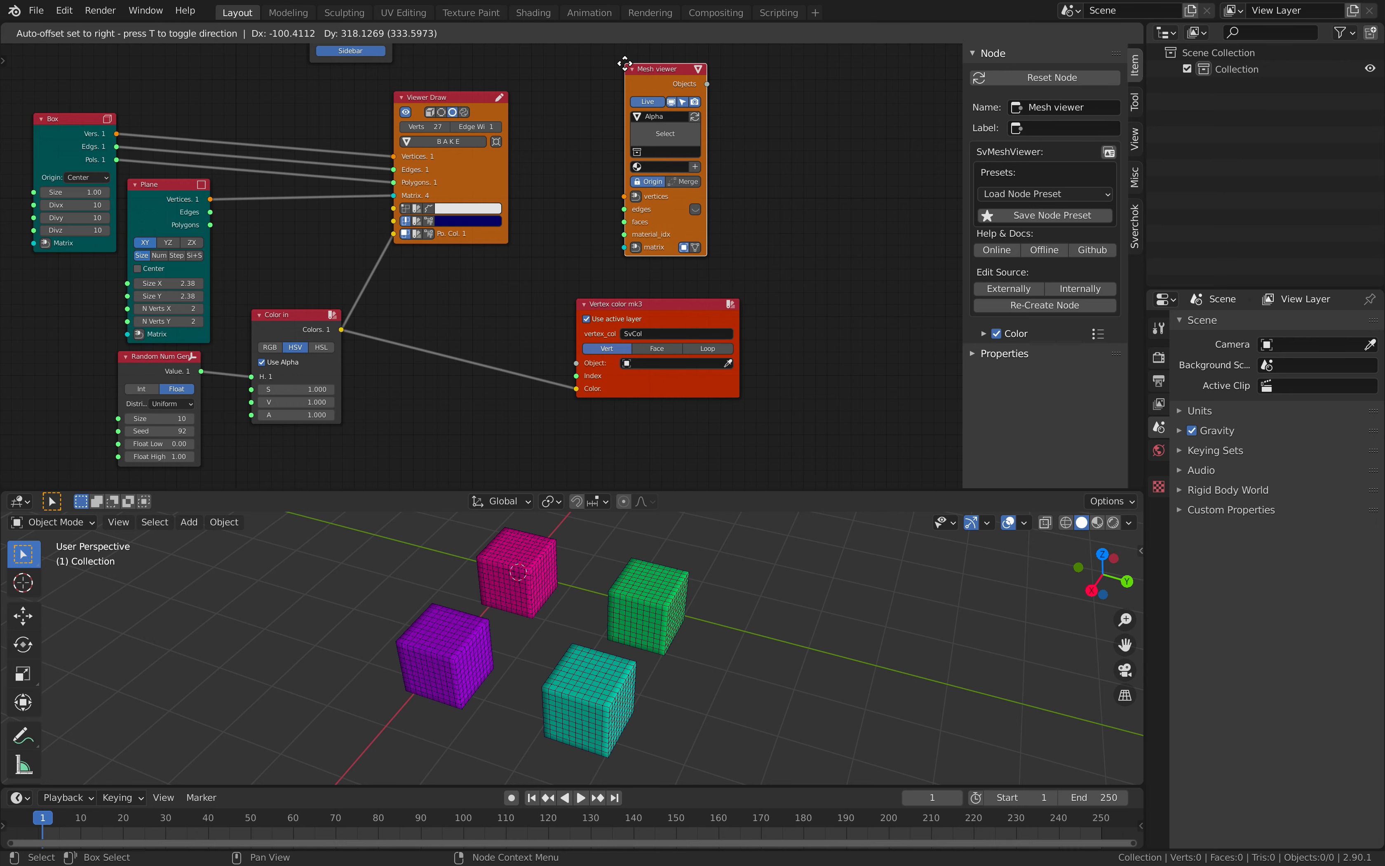
{"action": "left_click", "coordinate": [625, 67]}
- Move the Box node up and connect its vertices, edges and polygons to the matching Mesh viewer inputs
{"action": "middle_click_drag", "start_coordinate": [659, 96], "coordinate": [752, 98]}
{"action": "left_click_drag", "start_coordinate": [171, 118], "coordinate": [142, 99]}
{"action": "left_click", "coordinate": [743, 91], "text": "shift"}
{"action": "key", "text": "f"}
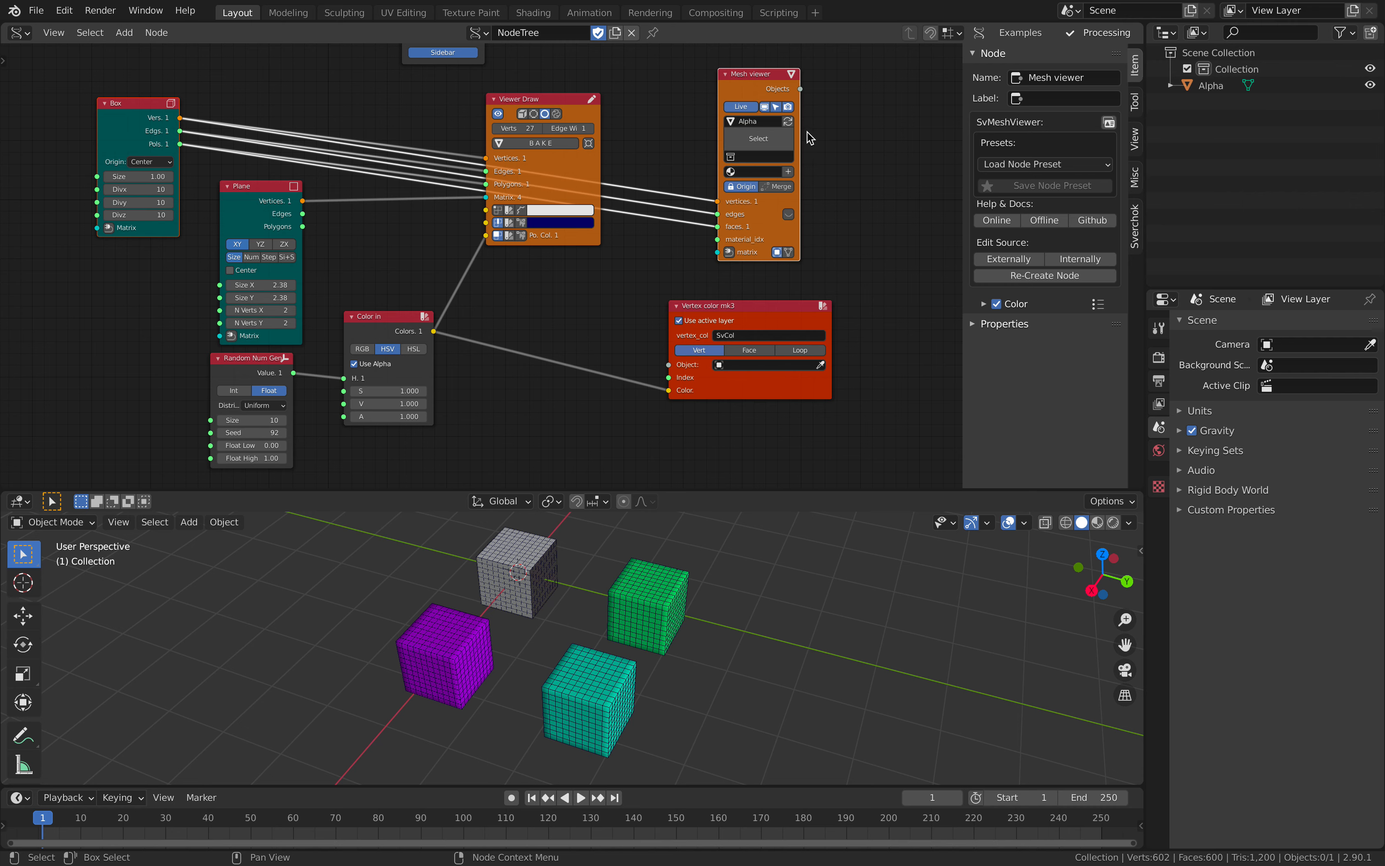
- Link Plane's Vertices to Mesh viewer's matrix input, and collapse Plane and move it lower to clear the links
{"action": "left_click_drag", "start_coordinate": [264, 189], "coordinate": [231, 197]}
{"action": "left_click_drag", "start_coordinate": [632, 260], "coordinate": [718, 252]}
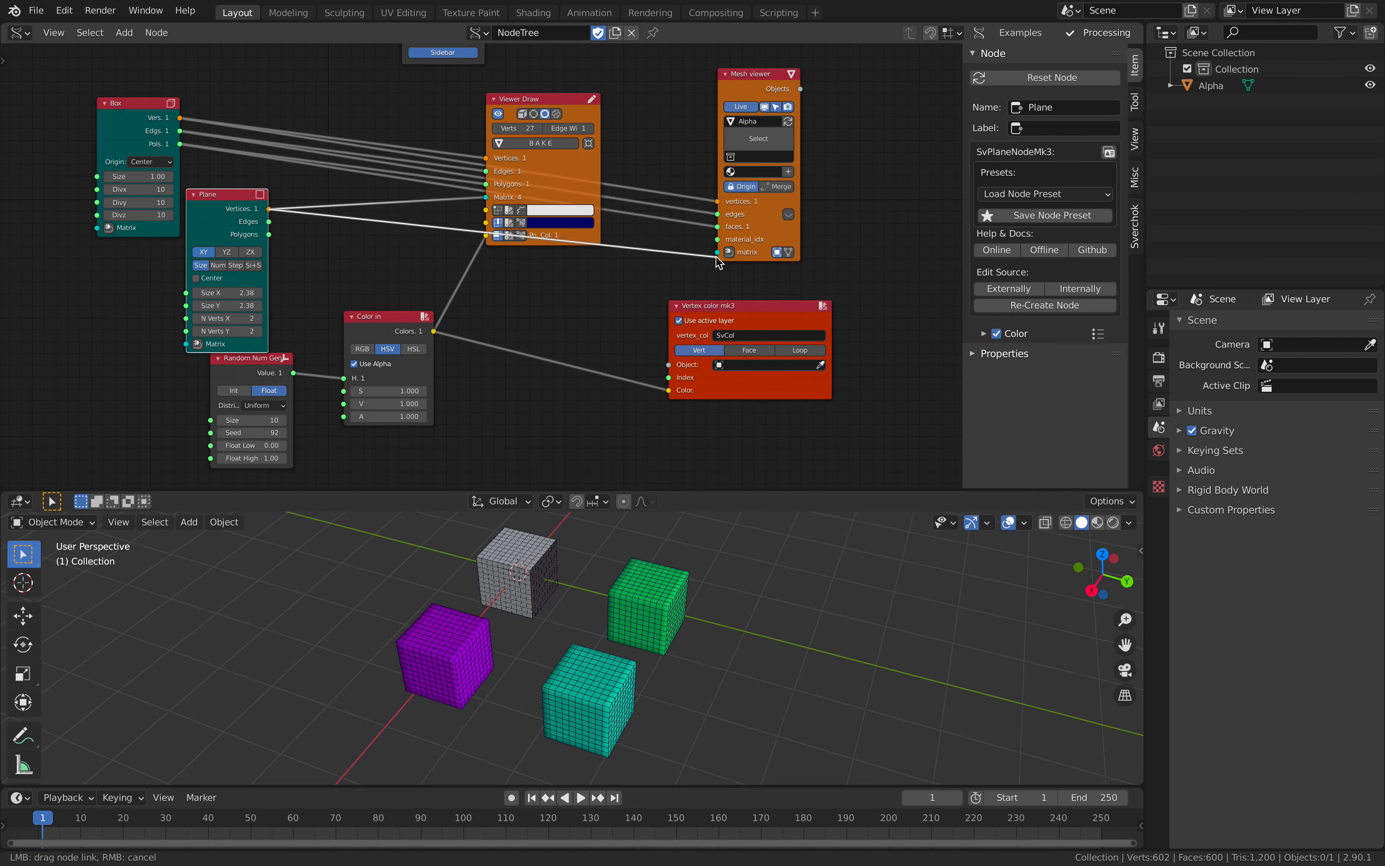
{"action": "left_click", "coordinate": [195, 195]}
{"action": "left_click_drag", "start_coordinate": [209, 196], "coordinate": [235, 262]}
{"action": "middle_click_drag", "start_coordinate": [320, 269], "coordinate": [195, 315]}
{"action": "left_click_drag", "start_coordinate": [641, 125], "coordinate": [625, 128]}
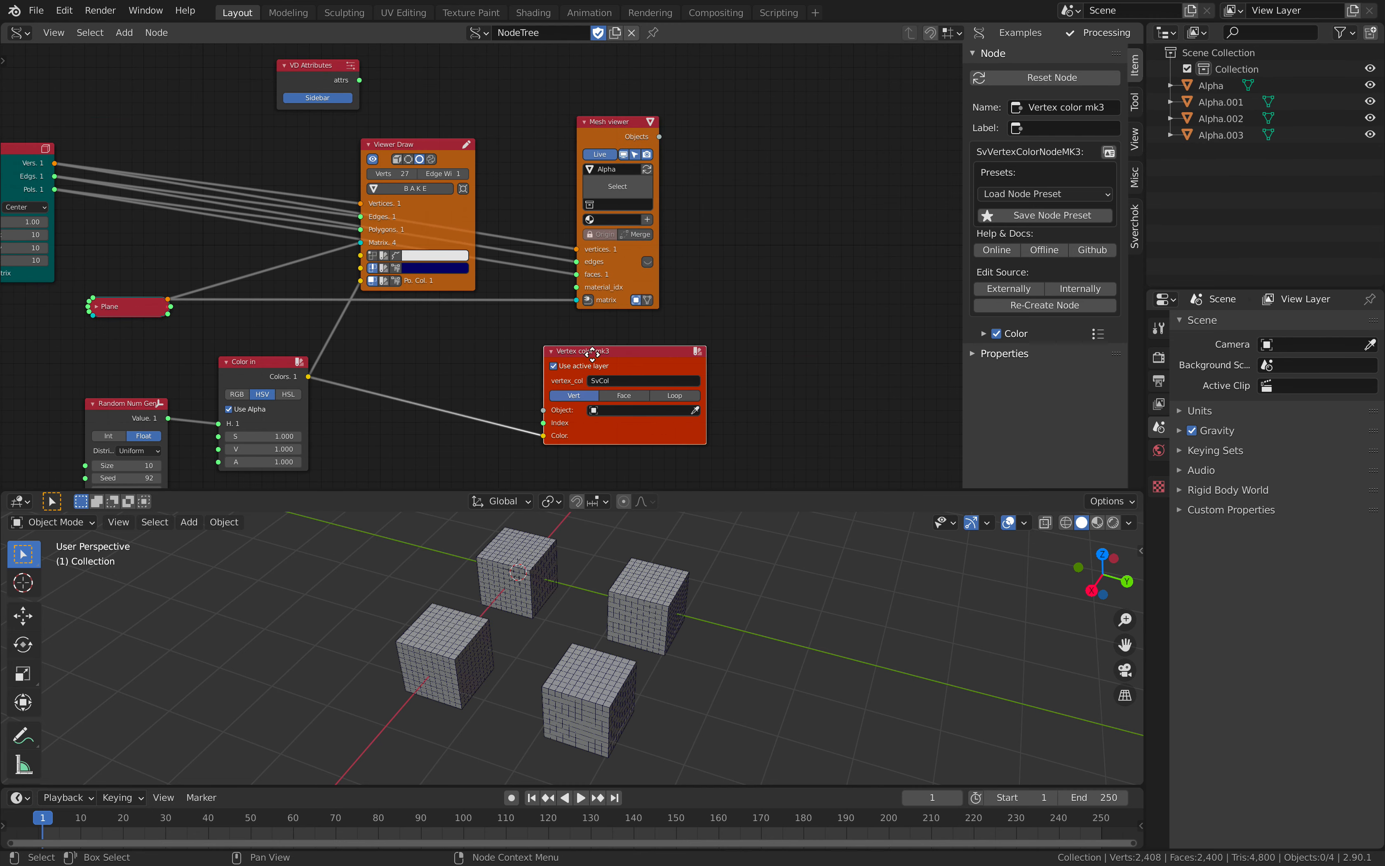
- Move Vertex color mk3 to the right of Mesh viewer and link Mesh viewer's Objects output to its Object input
{"action": "left_click_drag", "start_coordinate": [591, 356], "coordinate": [806, 238]}
{"action": "scroll", "coordinate": [713, 146], "scroll_direction": "up", "scroll_amount": 1}
{"action": "left_click_drag", "start_coordinate": [689, 115], "coordinate": [803, 296]}
- Spread the Color in and Random Num Gen nodes apart below Viewer Draw to leave space between them
{"action": "middle_click_drag", "start_coordinate": [783, 217], "coordinate": [604, 169]}
{"action": "scroll", "coordinate": [639, 219], "scroll_direction": "up", "scroll_amount": 3}
{"action": "scroll", "coordinate": [651, 266], "scroll_direction": "down", "scroll_amount": 4}
{"action": "middle_click_drag", "start_coordinate": [562, 316], "coordinate": [676, 284]}
{"action": "left_click_drag", "start_coordinate": [218, 308], "coordinate": [269, 322]}
{"action": "middle_click_drag", "start_coordinate": [467, 310], "coordinate": [597, 298]}
{"action": "left_click_drag", "start_coordinate": [177, 333], "coordinate": [128, 351]}
{"action": "middle_click_drag", "start_coordinate": [233, 305], "coordinate": [193, 297]}
{"action": "left_click_drag", "start_coordinate": [366, 294], "coordinate": [379, 291]}
{"action": "middle_click_drag", "start_coordinate": [477, 265], "coordinate": [440, 289]}
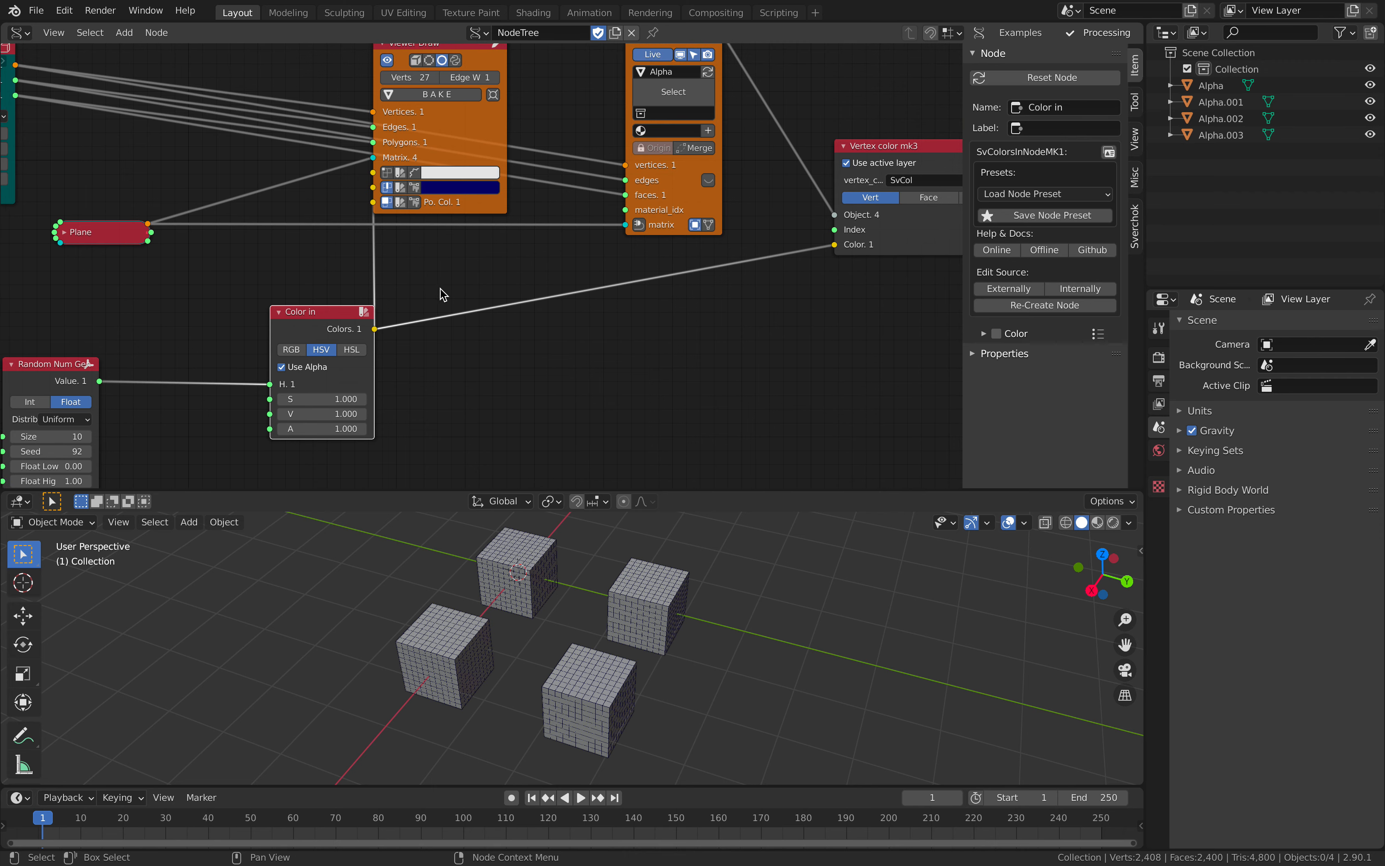
- Save the file on the Desktop as multicolorVD_001.blend
{"action": "left_click", "coordinate": [36, 10]}
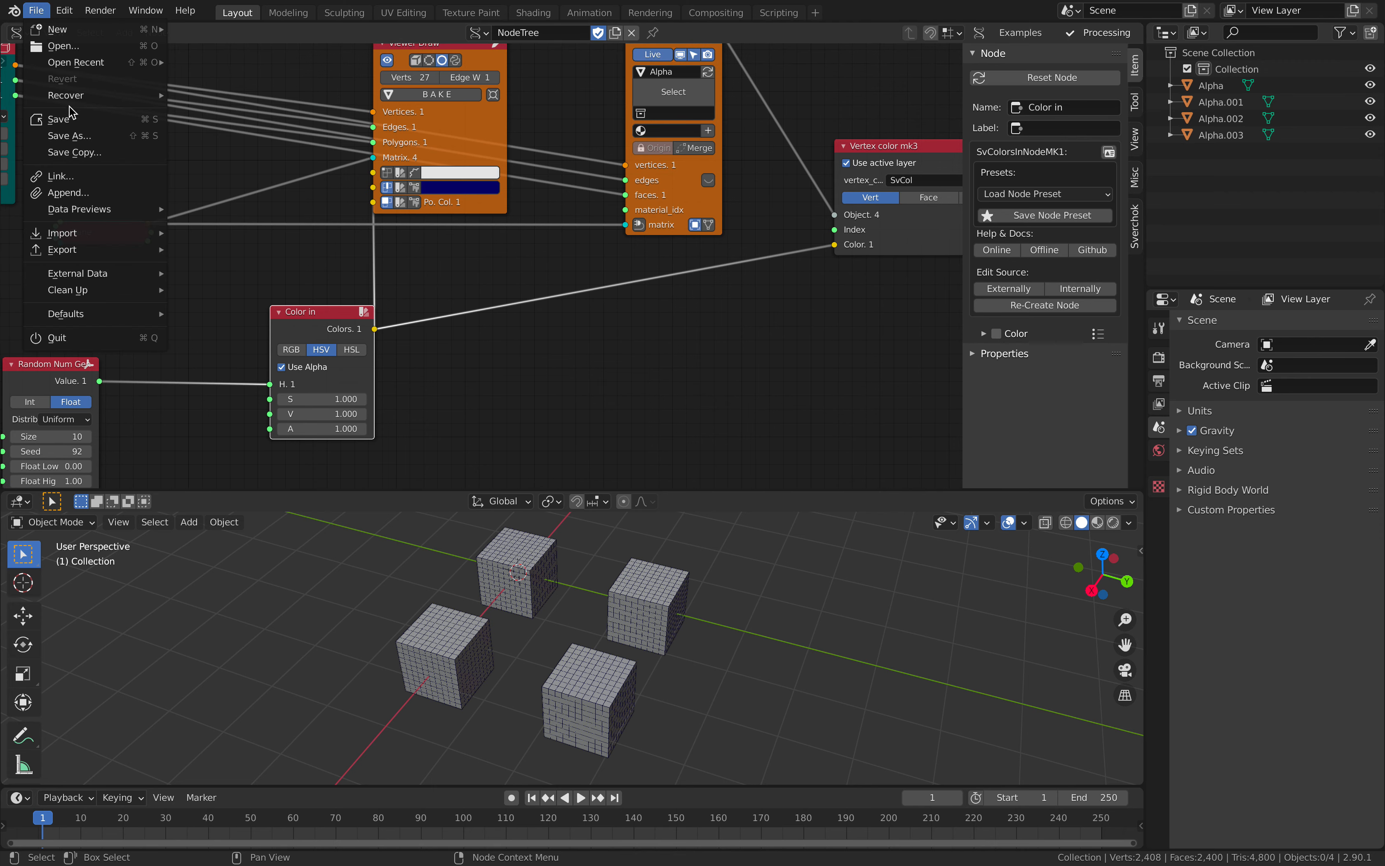
{"action": "key", "text": "super+s"}
{"action": "left_click", "coordinate": [485, 794]}
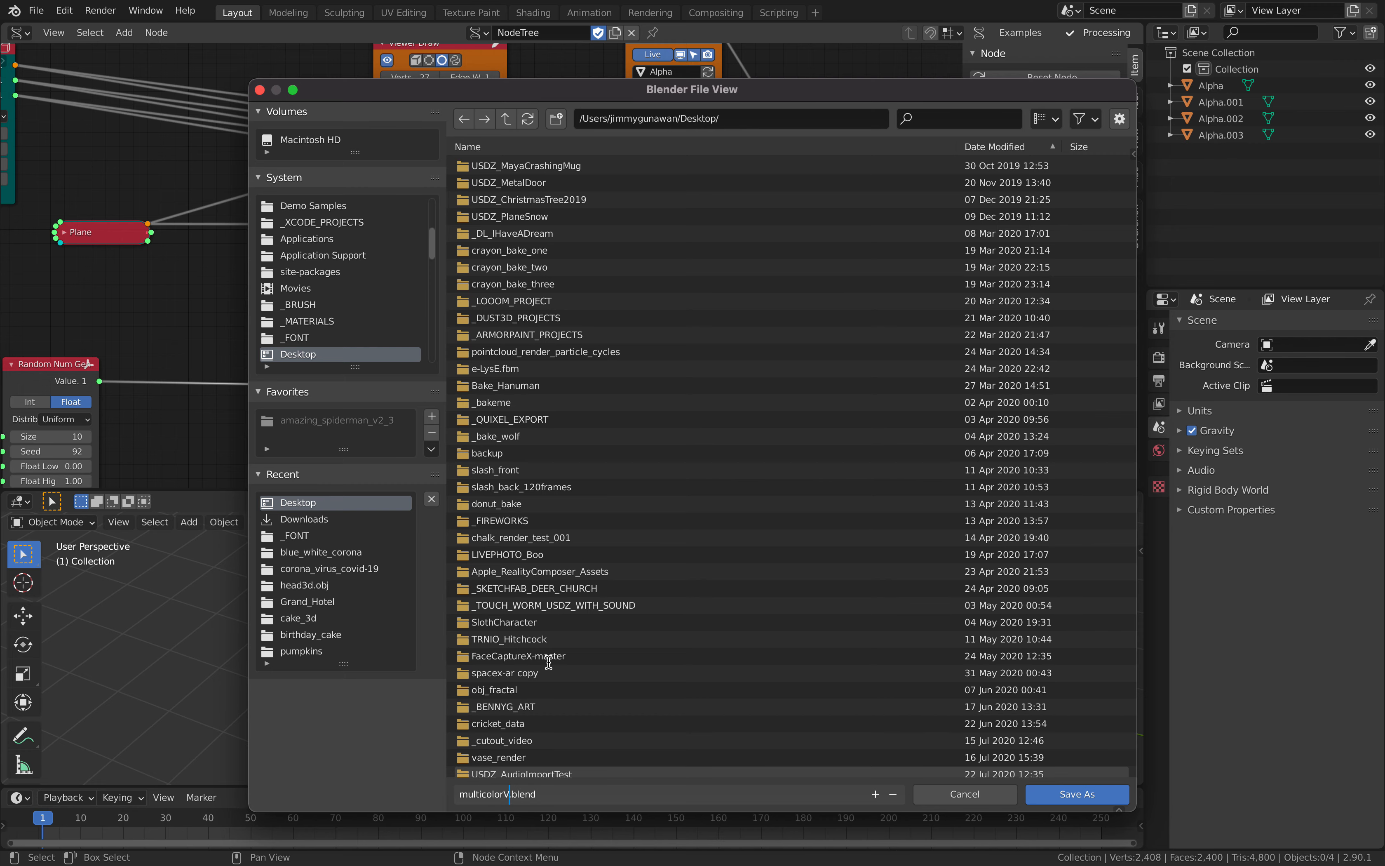
{"action": "type", "text": "1"}
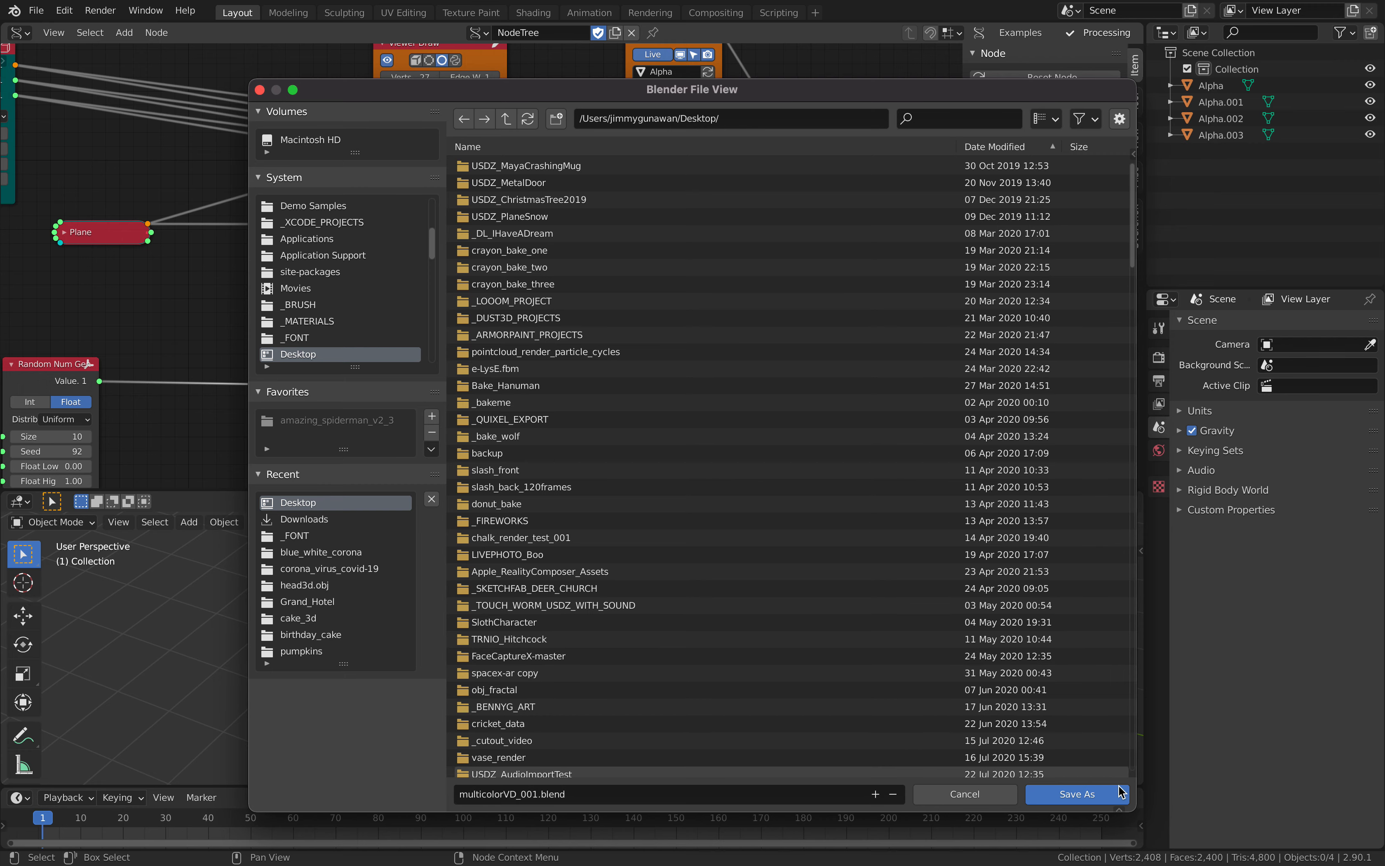
{"action": "left_click", "coordinate": [1121, 793]}
- Insert a List Split node between Random Num Gen and Color in, and set the random Size to 4
{"action": "left_click_drag", "start_coordinate": [363, 292], "coordinate": [298, 305]}
{"action": "scroll", "coordinate": [530, 376], "scroll_direction": "down", "scroll_amount": 1}
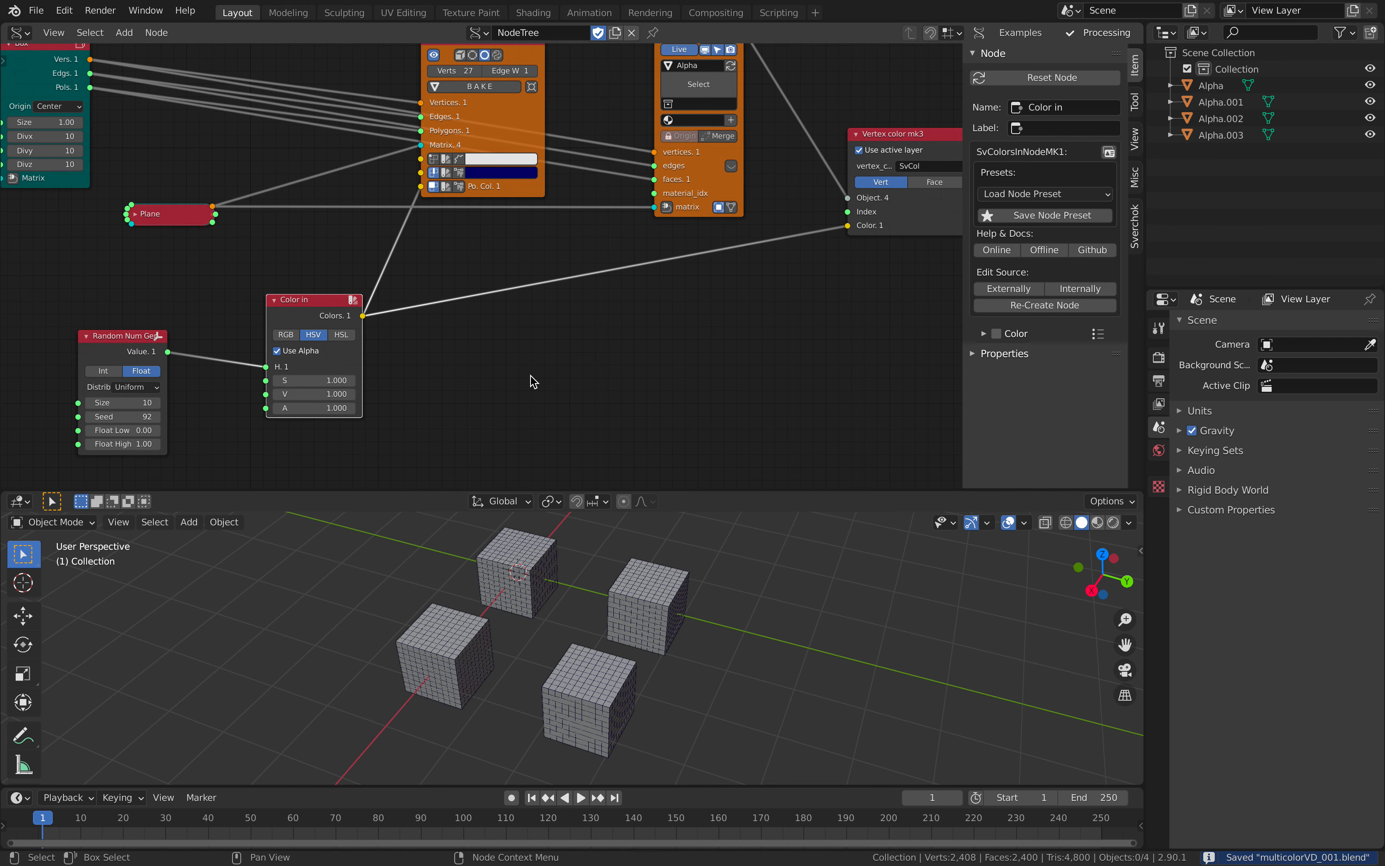
{"action": "key", "text": "shift+a"}
{"action": "left_click", "coordinate": [527, 350]}
{"action": "type", "text": "split"}
{"action": "key", "text": "Down"}
{"action": "key", "text": "Down"}
{"action": "key", "text": "Down"}
{"action": "key", "text": "Down"}
{"action": "key", "text": "Down"}
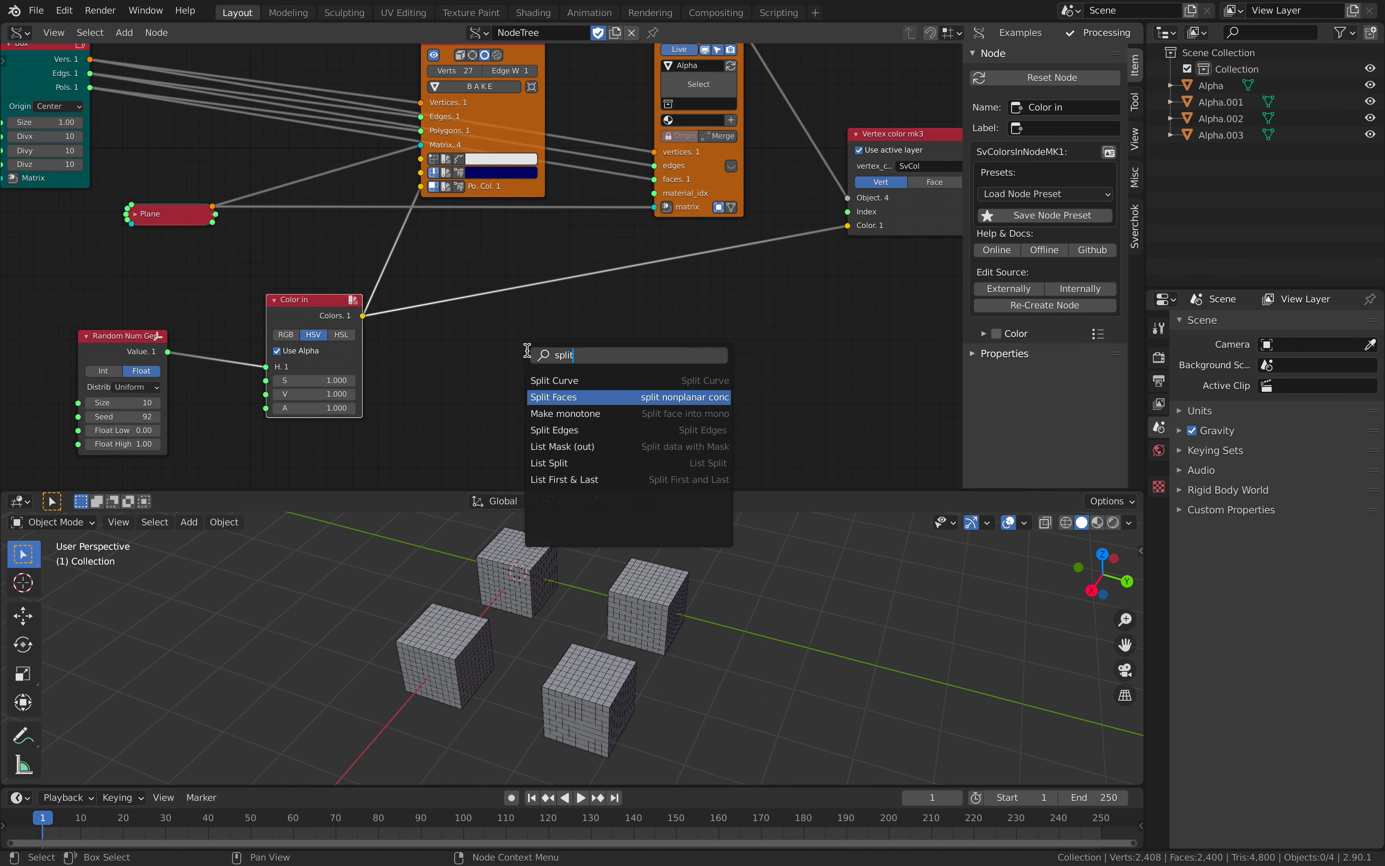
{"action": "key", "text": "Return"}
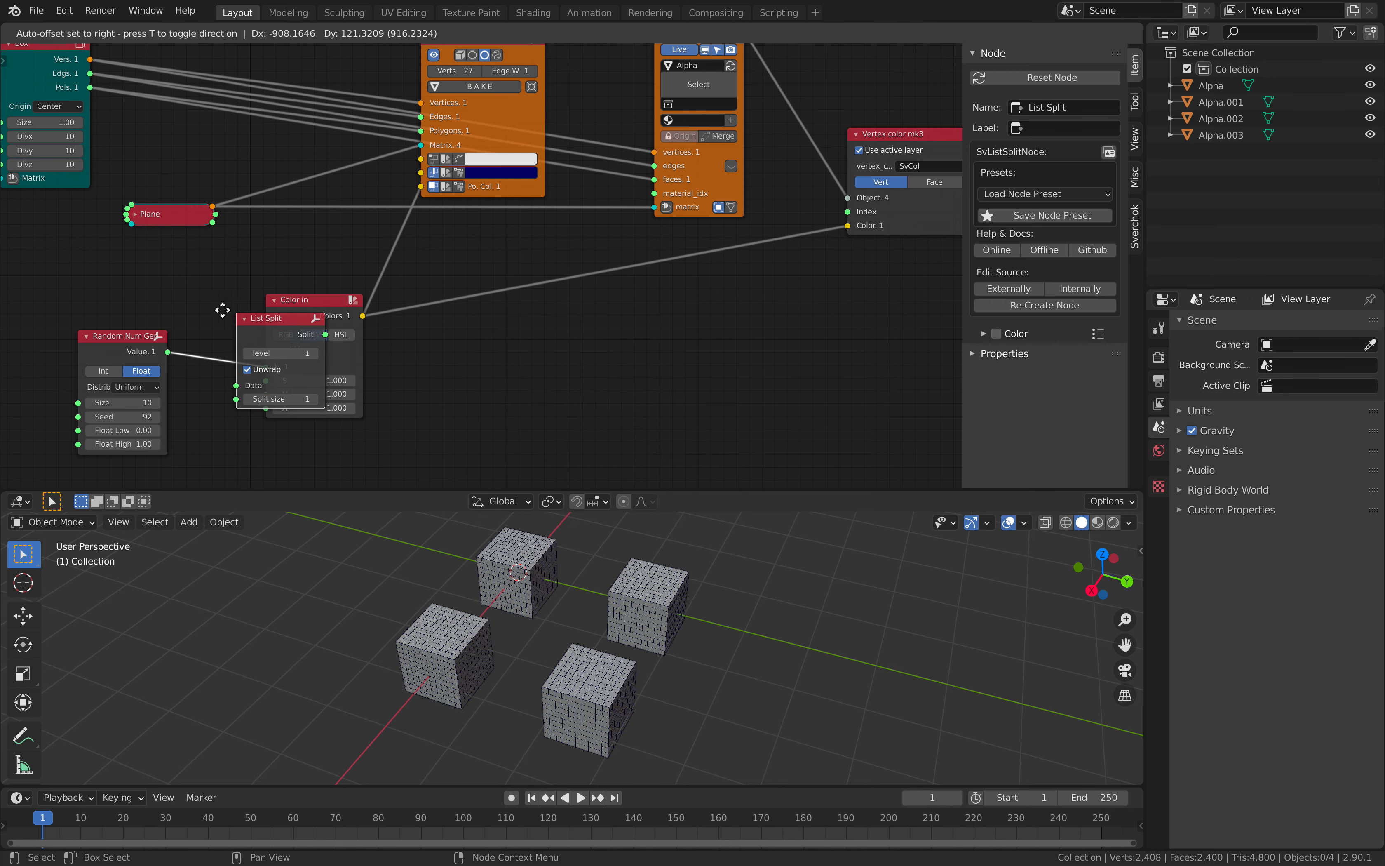
{"action": "left_click", "coordinate": [177, 306]}
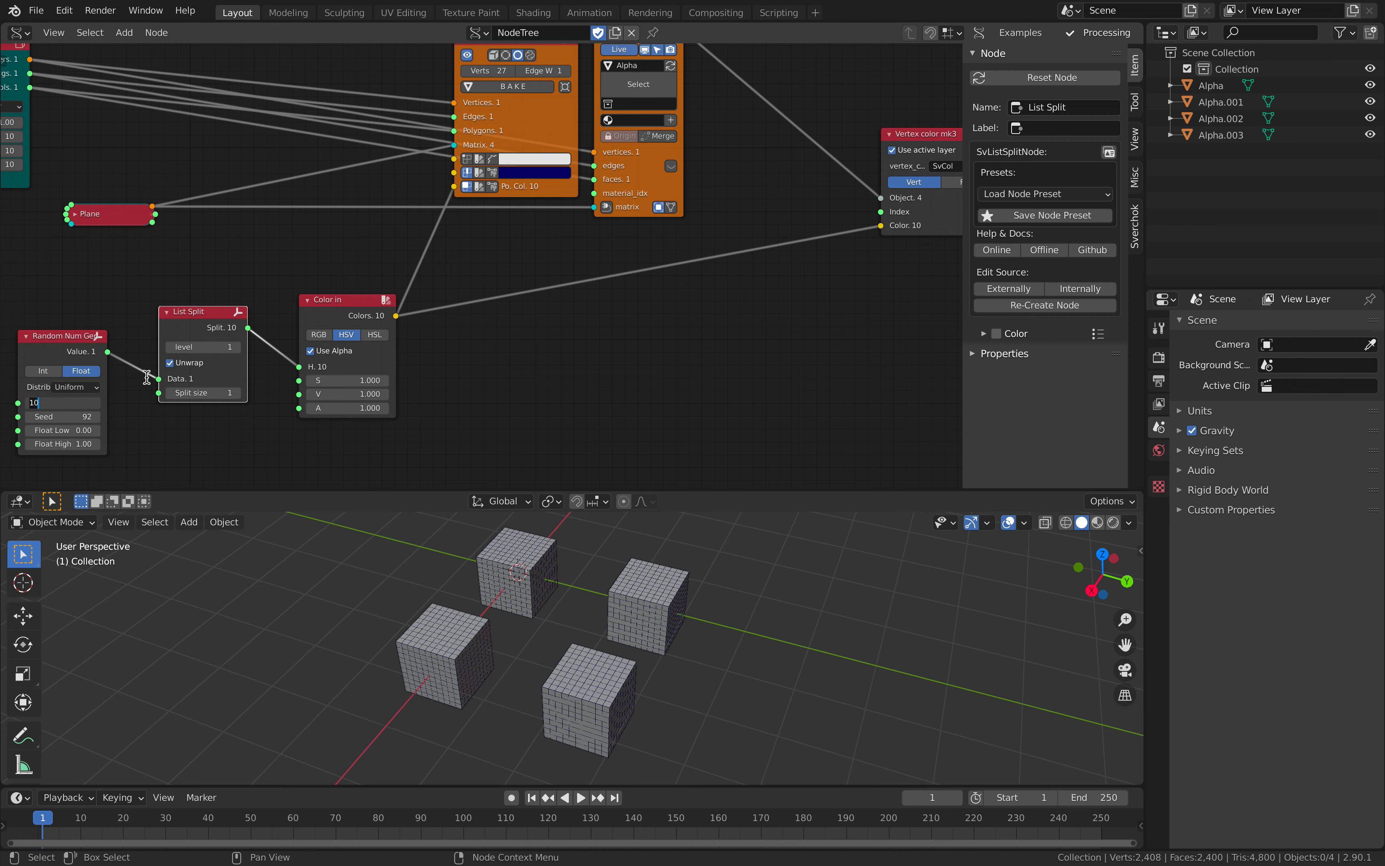
{"action": "middle_click_drag", "start_coordinate": [207, 254], "coordinate": [187, 411]}
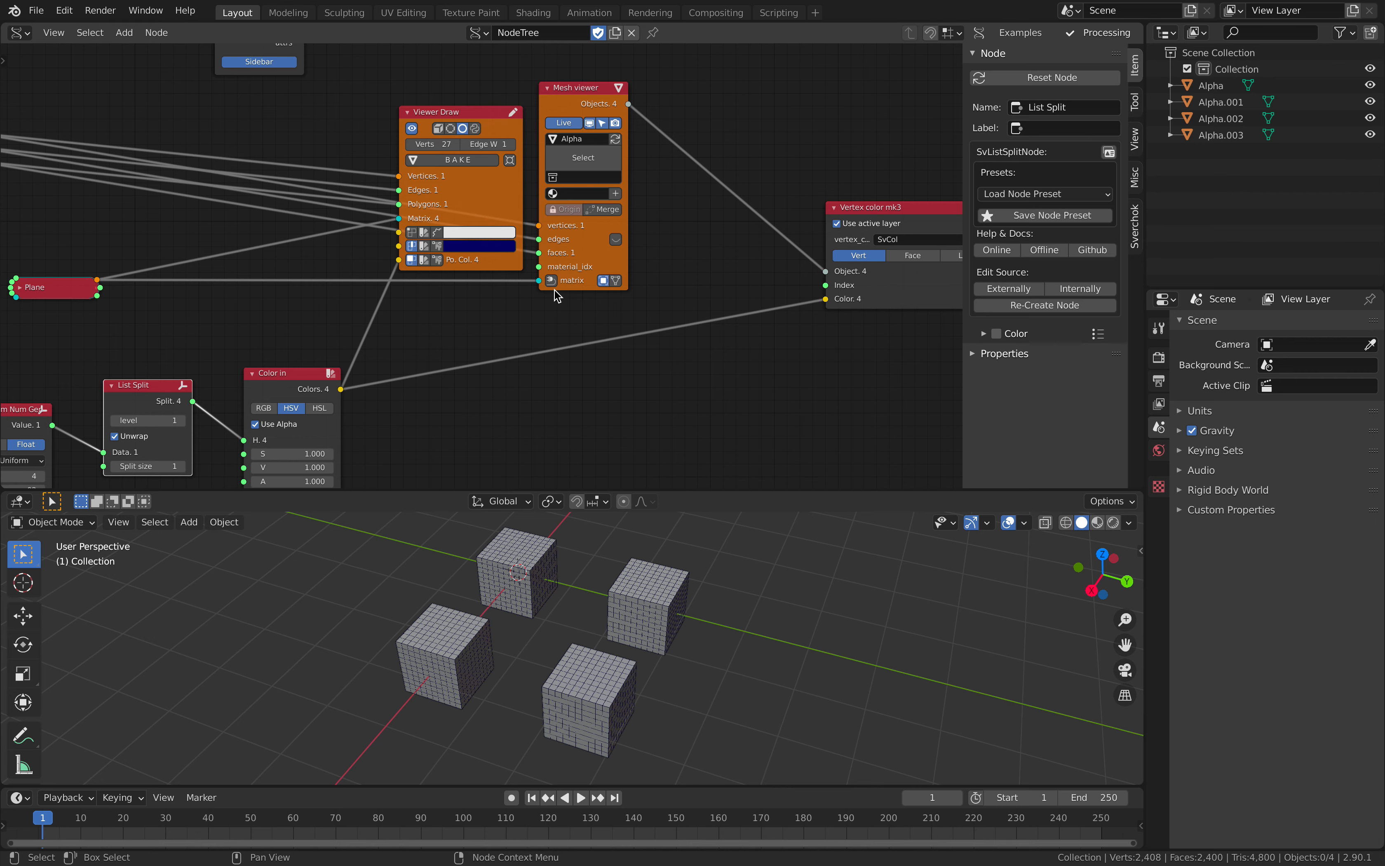
- Select all four mesh cubes and move them along the green axis, beside the Viewer Draw boxes
{"action": "middle_click_drag", "start_coordinate": [554, 290], "coordinate": [685, 247]}
{"action": "scroll", "coordinate": [506, 280], "scroll_direction": "down", "scroll_amount": 2}
{"action": "middle_click_drag", "start_coordinate": [609, 528], "coordinate": [670, 578]}
{"action": "key", "text": "a"}
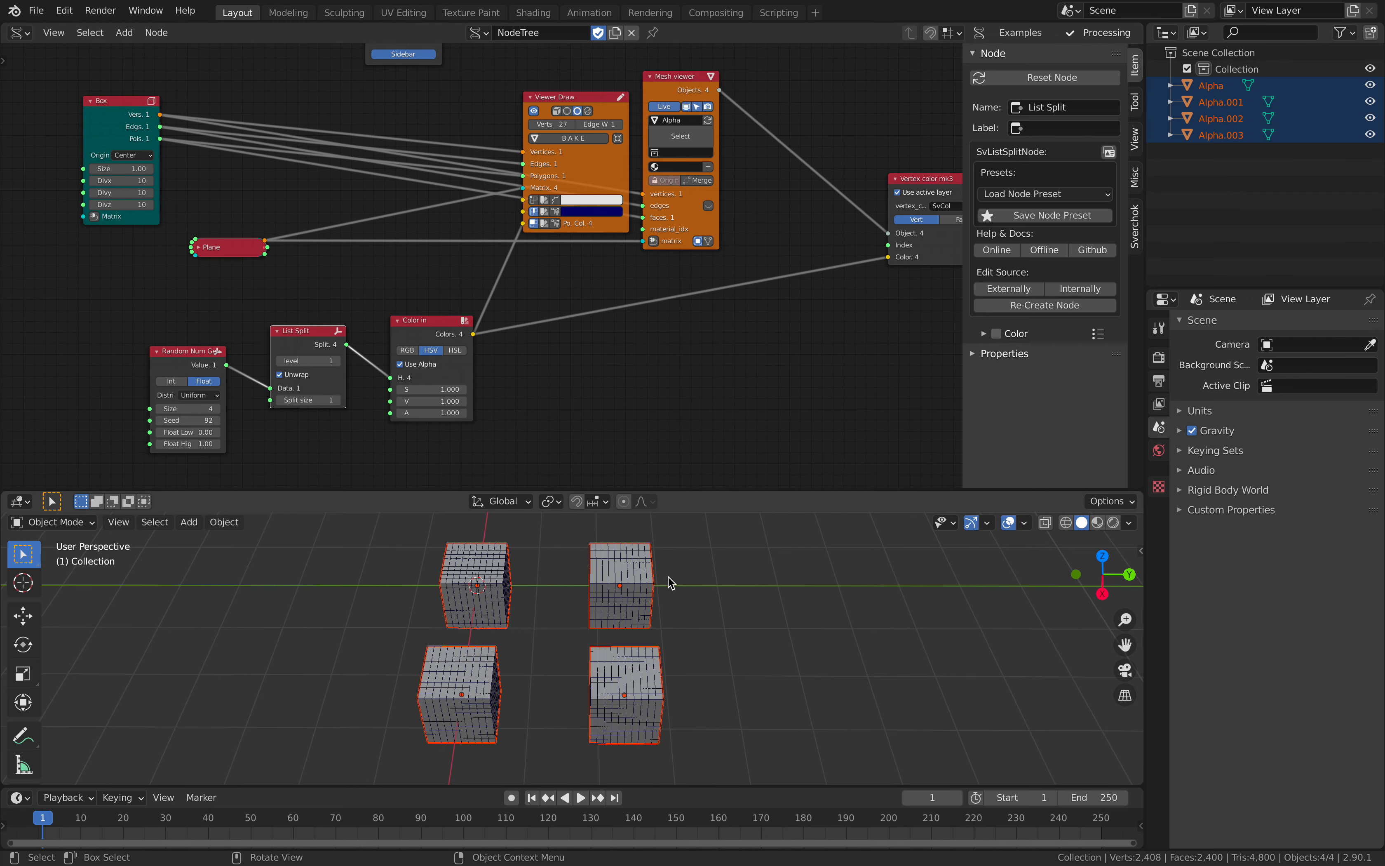
{"action": "key", "text": "g"}
{"action": "left_click", "coordinate": [908, 576]}
- Duplicate Color in, feed the copy's H input from List Split, and link its Colors output to Vertex color mk3's Color
{"action": "scroll", "coordinate": [520, 289], "scroll_direction": "up", "scroll_amount": 1}
{"action": "left_click_drag", "start_coordinate": [458, 325], "coordinate": [431, 286]}
{"action": "middle_click_drag", "start_coordinate": [430, 281], "coordinate": [372, 271]}
{"action": "key", "text": "shift+d"}
{"action": "left_click", "coordinate": [564, 330]}
{"action": "left_click_drag", "start_coordinate": [253, 336], "coordinate": [495, 394]}
{"action": "left_click_drag", "start_coordinate": [593, 343], "coordinate": [600, 323]}
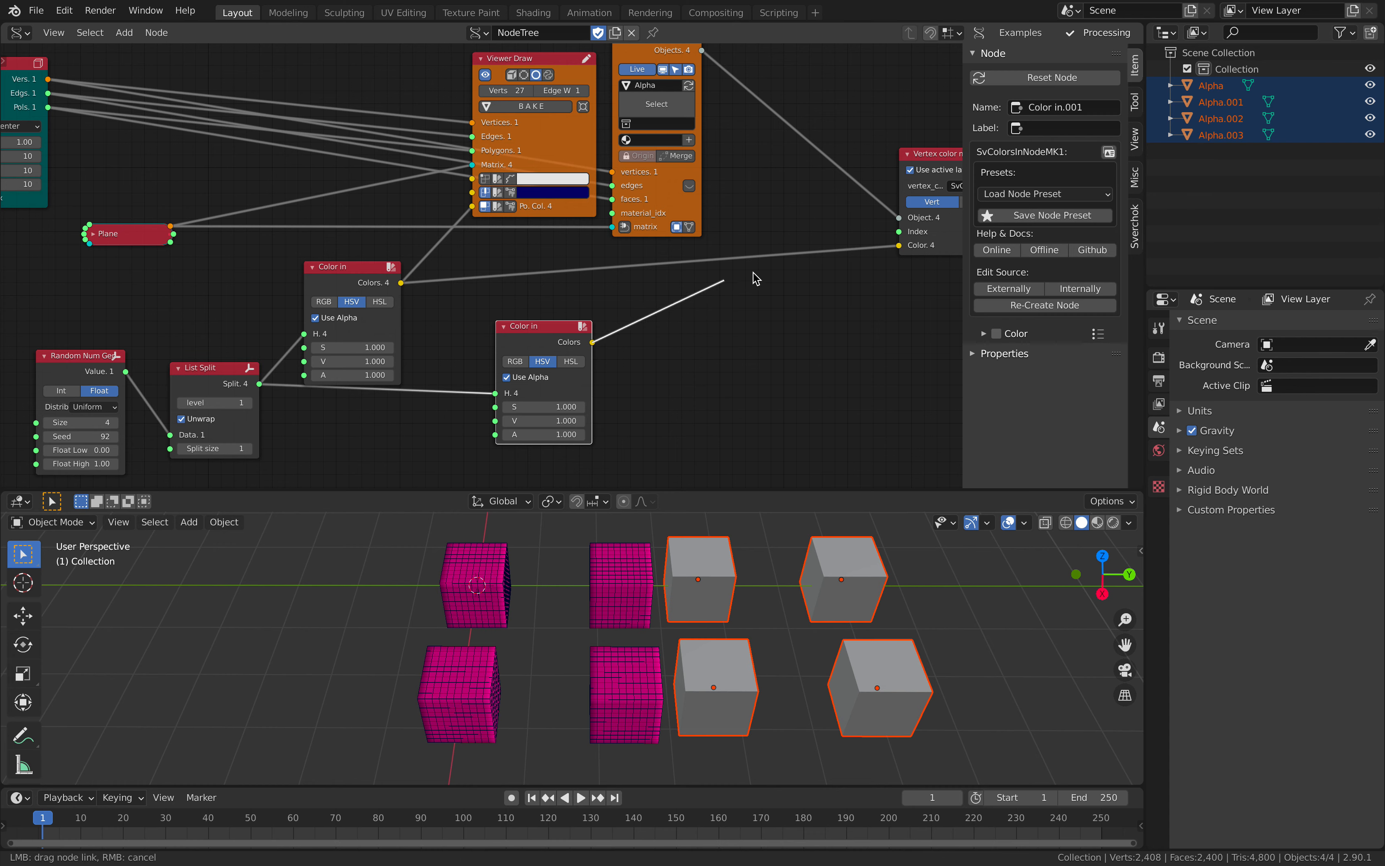
{"action": "left_click_drag", "start_coordinate": [897, 252], "coordinate": [899, 245]}
- Link Random Num Gen's Value directly to the upper Color in's H input, and place List Split and the Color in copy lower
{"action": "left_click_drag", "start_coordinate": [541, 326], "coordinate": [330, 417]}
{"action": "middle_click_drag", "start_coordinate": [311, 317], "coordinate": [367, 307]}
{"action": "left_click_drag", "start_coordinate": [183, 360], "coordinate": [225, 350]}
{"action": "left_click_drag", "start_coordinate": [368, 320], "coordinate": [367, 323]}
{"action": "left_click_drag", "start_coordinate": [275, 362], "coordinate": [268, 406]}
{"action": "middle_click_drag", "start_coordinate": [469, 480], "coordinate": [465, 396]}
- Deselect the mesh cubes and scrub Random Num Gen's Seed to 206
{"action": "middle_click_drag", "start_coordinate": [624, 590], "coordinate": [555, 594]}
{"action": "left_click_drag", "start_coordinate": [116, 338], "coordinate": [143, 339]}
{"action": "mouse_move", "coordinate": [589, 625]}
{"action": "middle_mouse_down"}
{"action": "mouse_move", "coordinate": [616, 625]}
{"action": "mouse_move", "coordinate": [580, 620]}
{"action": "middle_mouse_up"}
{"action": "left_click_drag", "start_coordinate": [123, 342], "coordinate": [140, 342]}
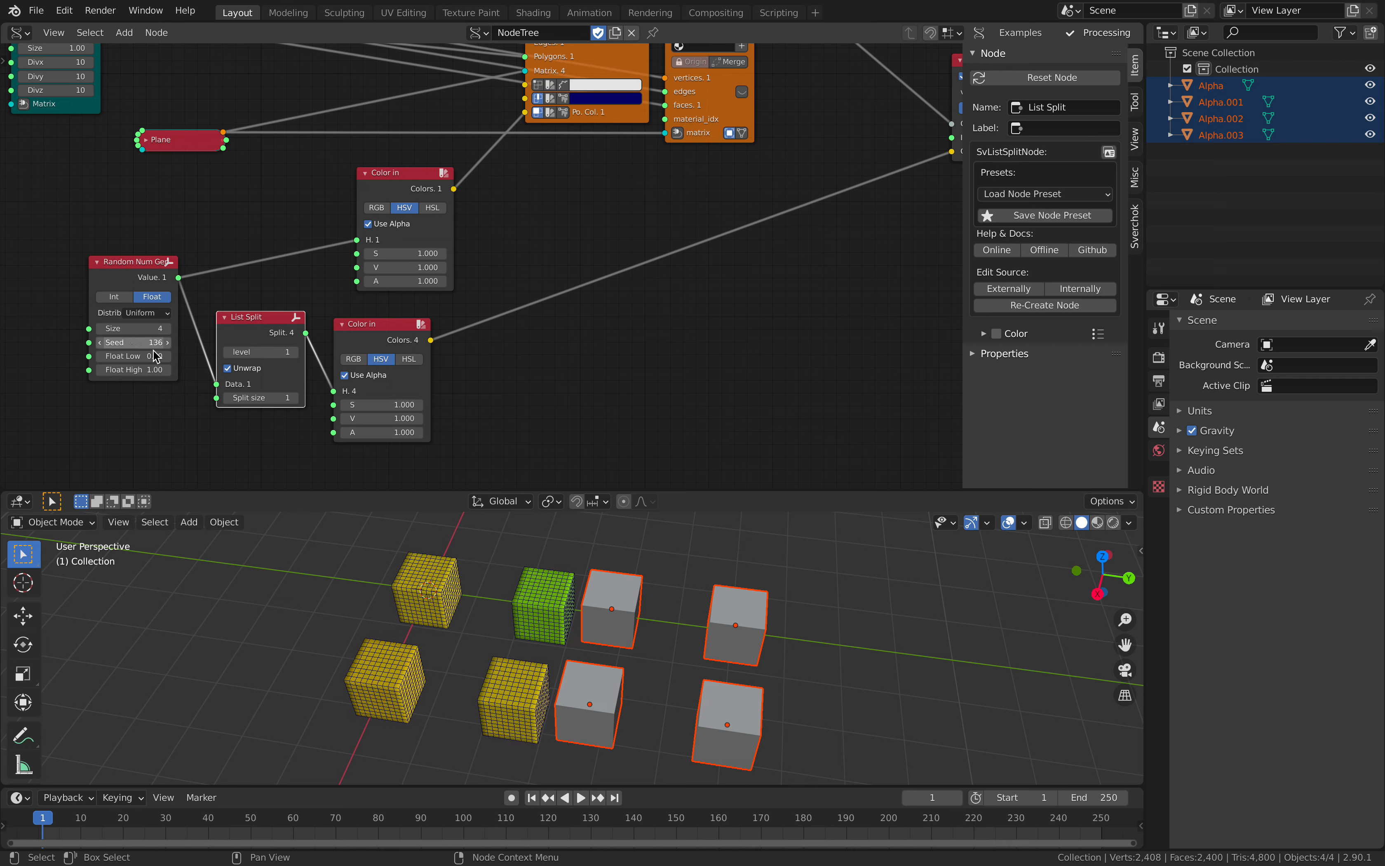
{"action": "left_click", "coordinate": [510, 607]}
{"action": "middle_click_drag", "start_coordinate": [481, 602], "coordinate": [493, 605]}
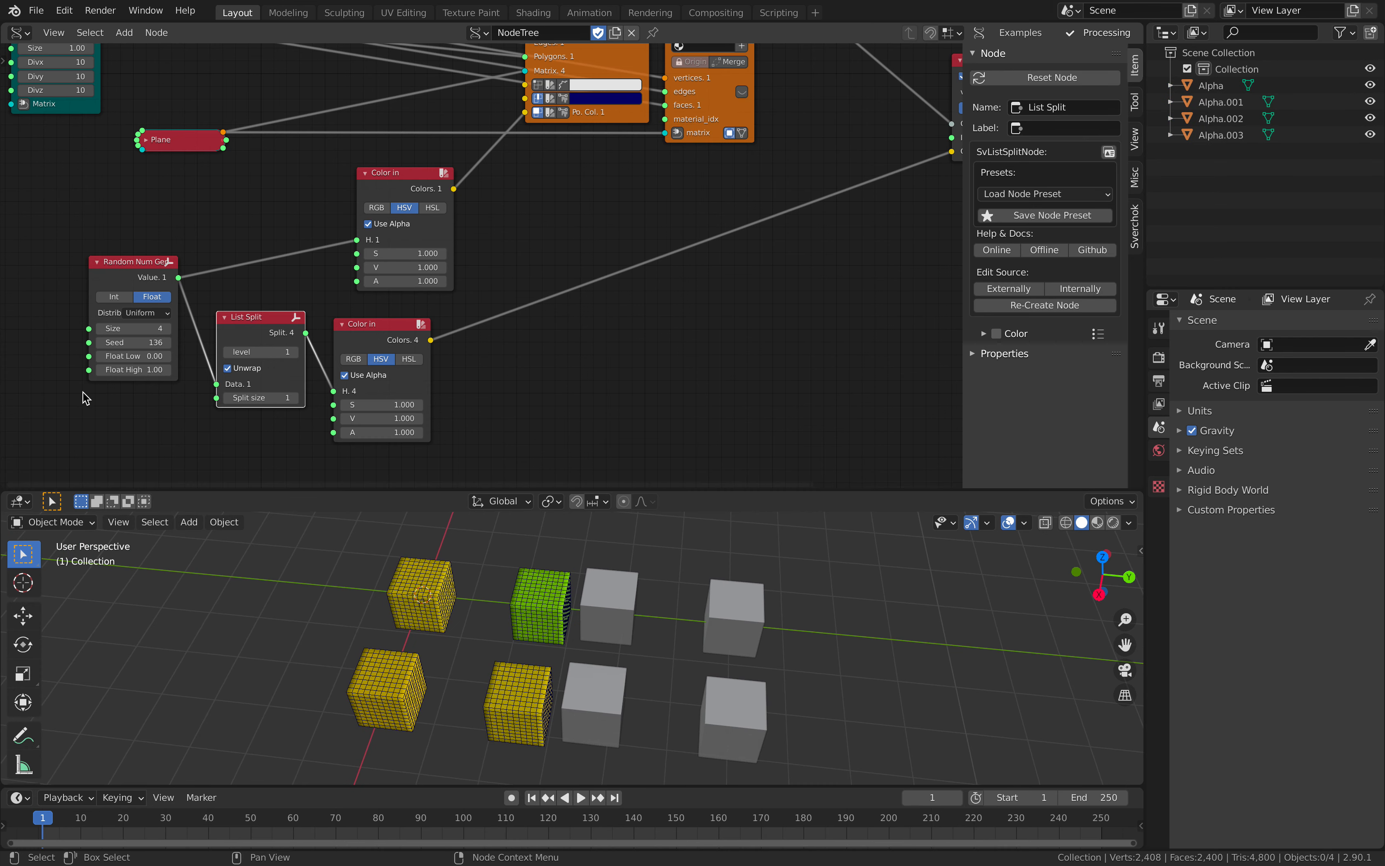
{"action": "left_click_drag", "start_coordinate": [115, 343], "coordinate": [172, 344]}
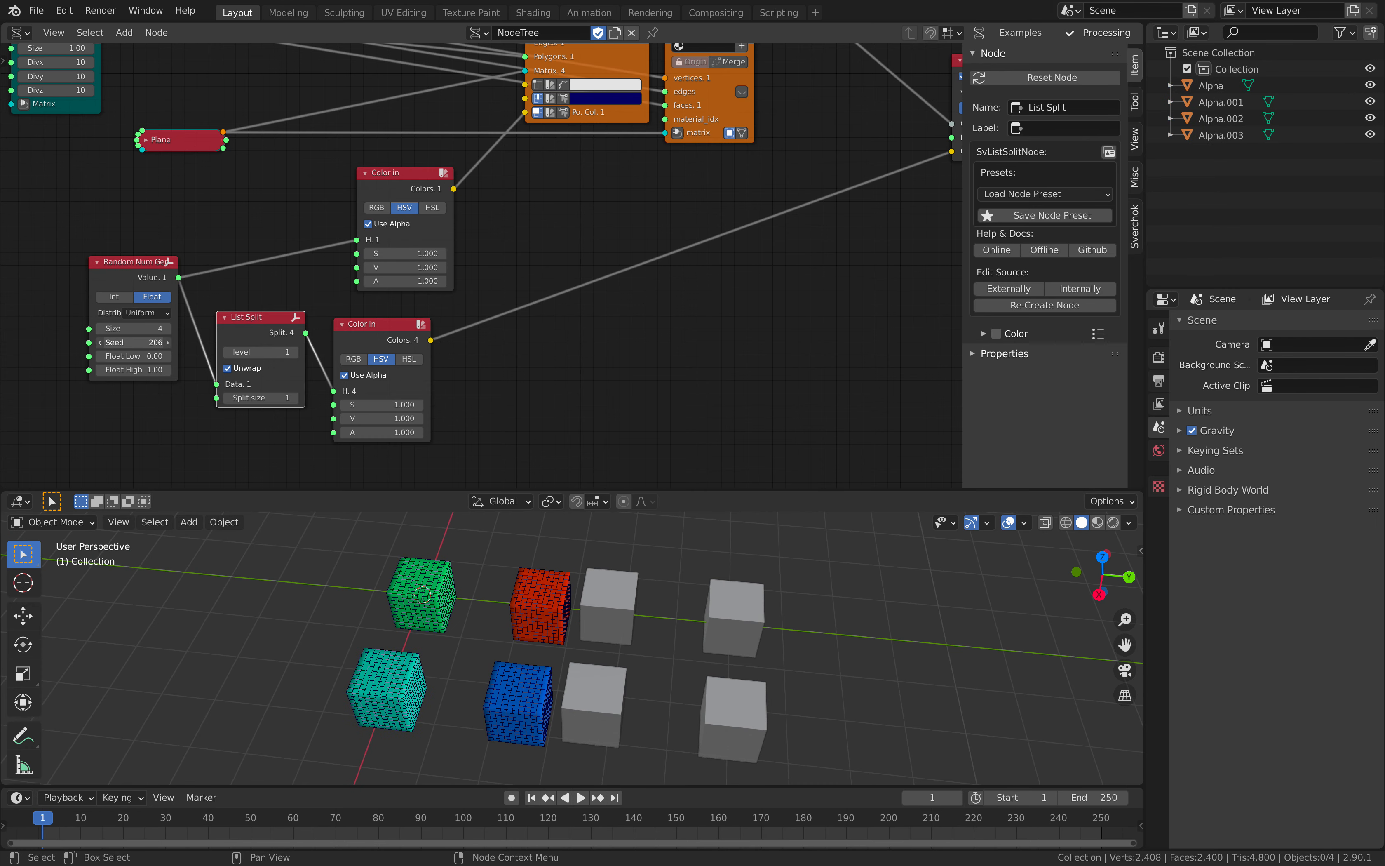
- Select the grey mesh cubes one after another to check their vertex color layers
{"action": "left_click", "coordinate": [744, 609]}
{"action": "left_click", "coordinate": [703, 710]}
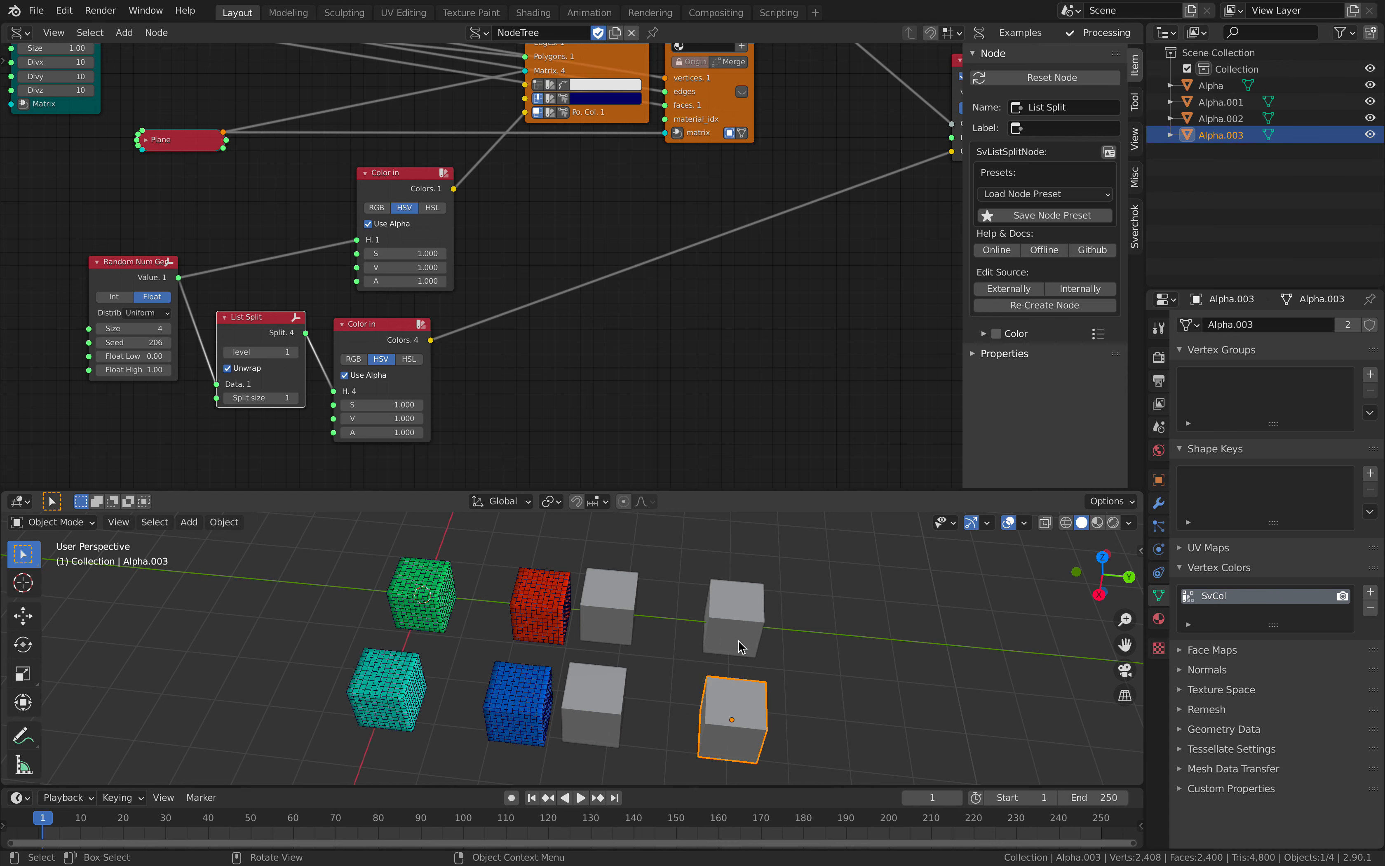
{"action": "left_click", "coordinate": [726, 634]}
{"action": "left_click", "coordinate": [623, 625]}
{"action": "left_click", "coordinate": [669, 664]}
{"action": "left_click", "coordinate": [761, 700]}
{"action": "left_click", "coordinate": [747, 627]}
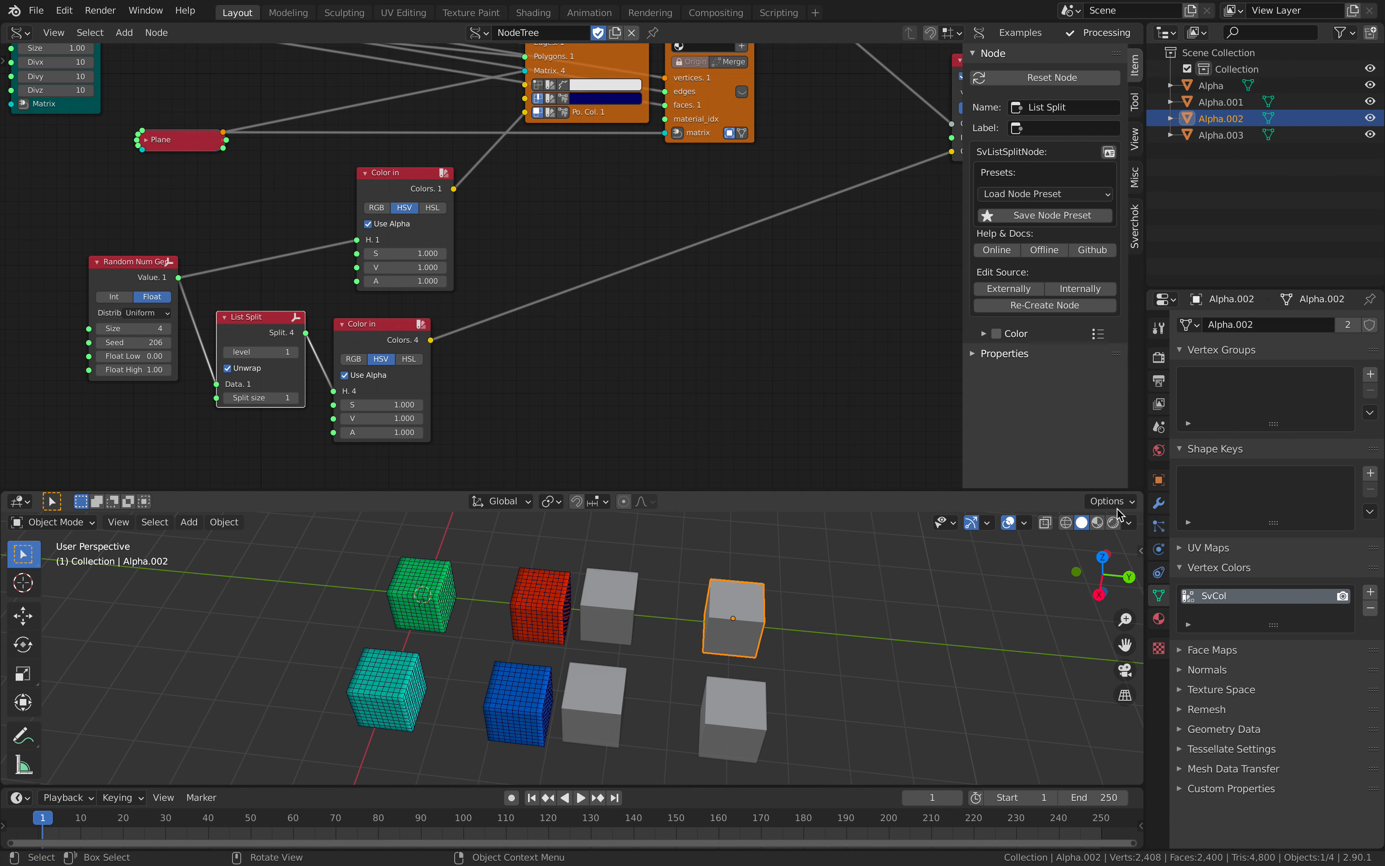
- Split the 3D viewport vertically and turn the new area into a Shader Editor
{"action": "left_click_drag", "start_coordinate": [1139, 491], "coordinate": [719, 504]}
{"action": "left_click", "coordinate": [738, 501]}
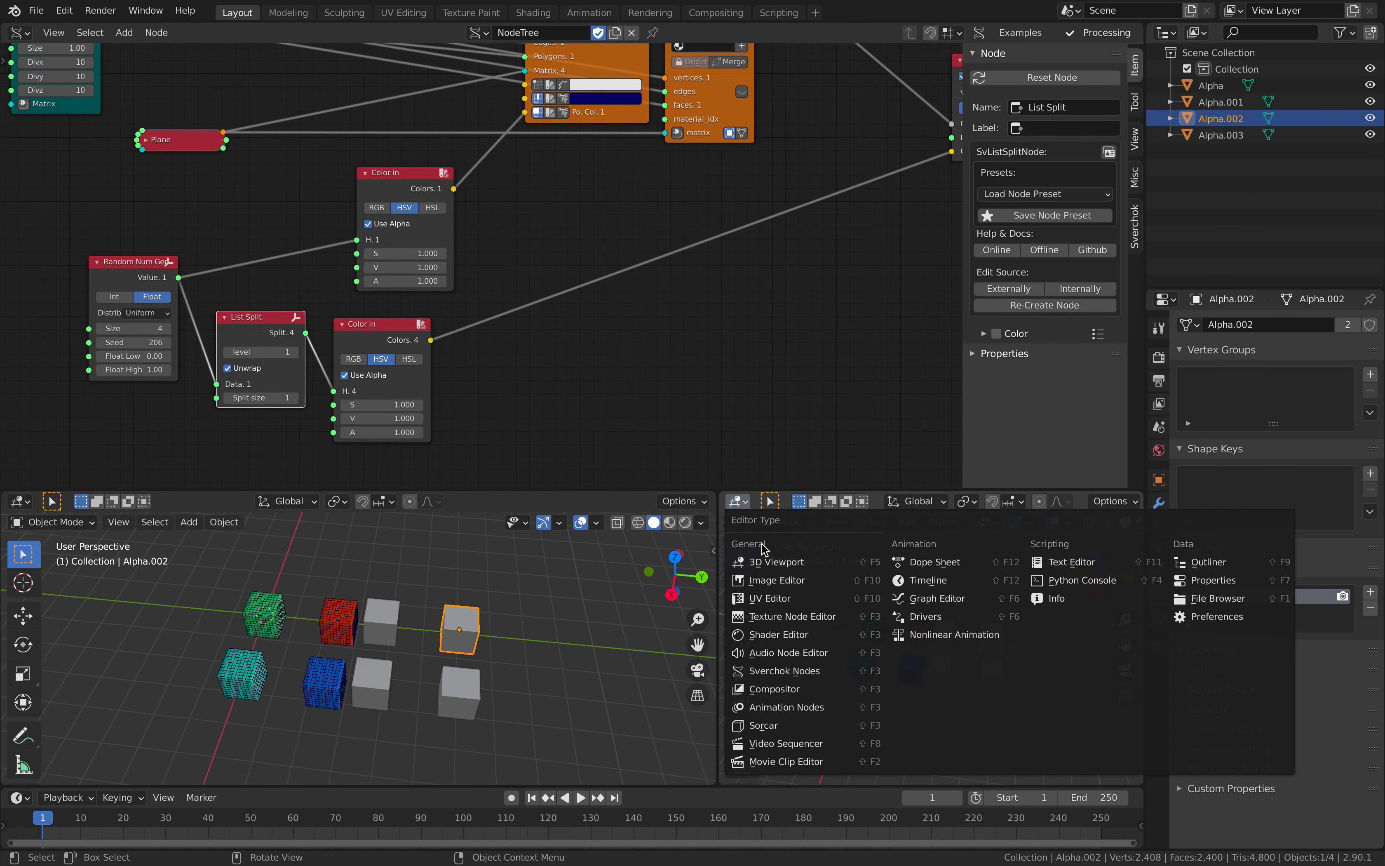
{"action": "left_click", "coordinate": [806, 635]}
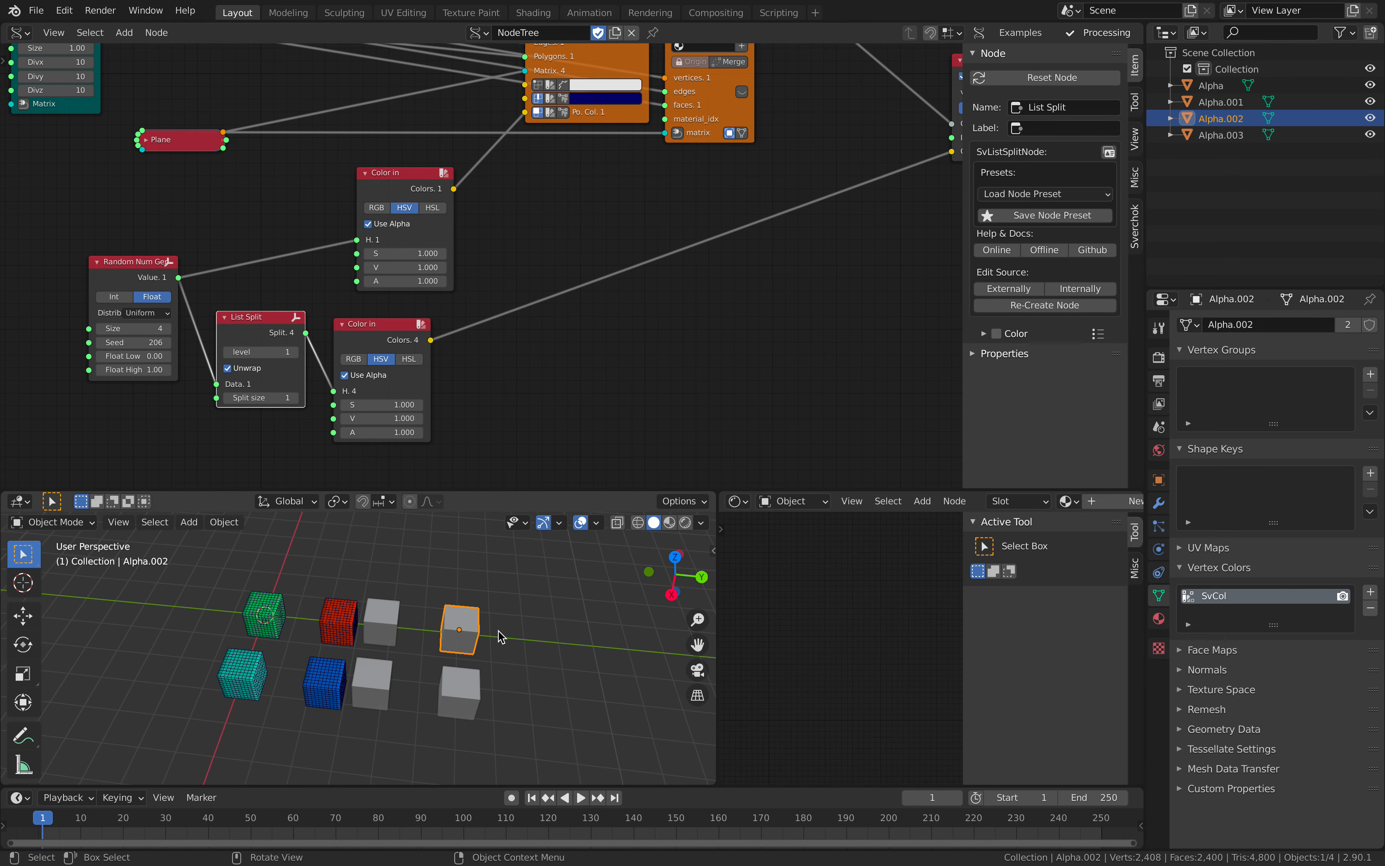
- Create a new material on the Alpha.001 cube and choose Material.001 as the Mesh viewer node's material
{"action": "left_click", "coordinate": [393, 678]}
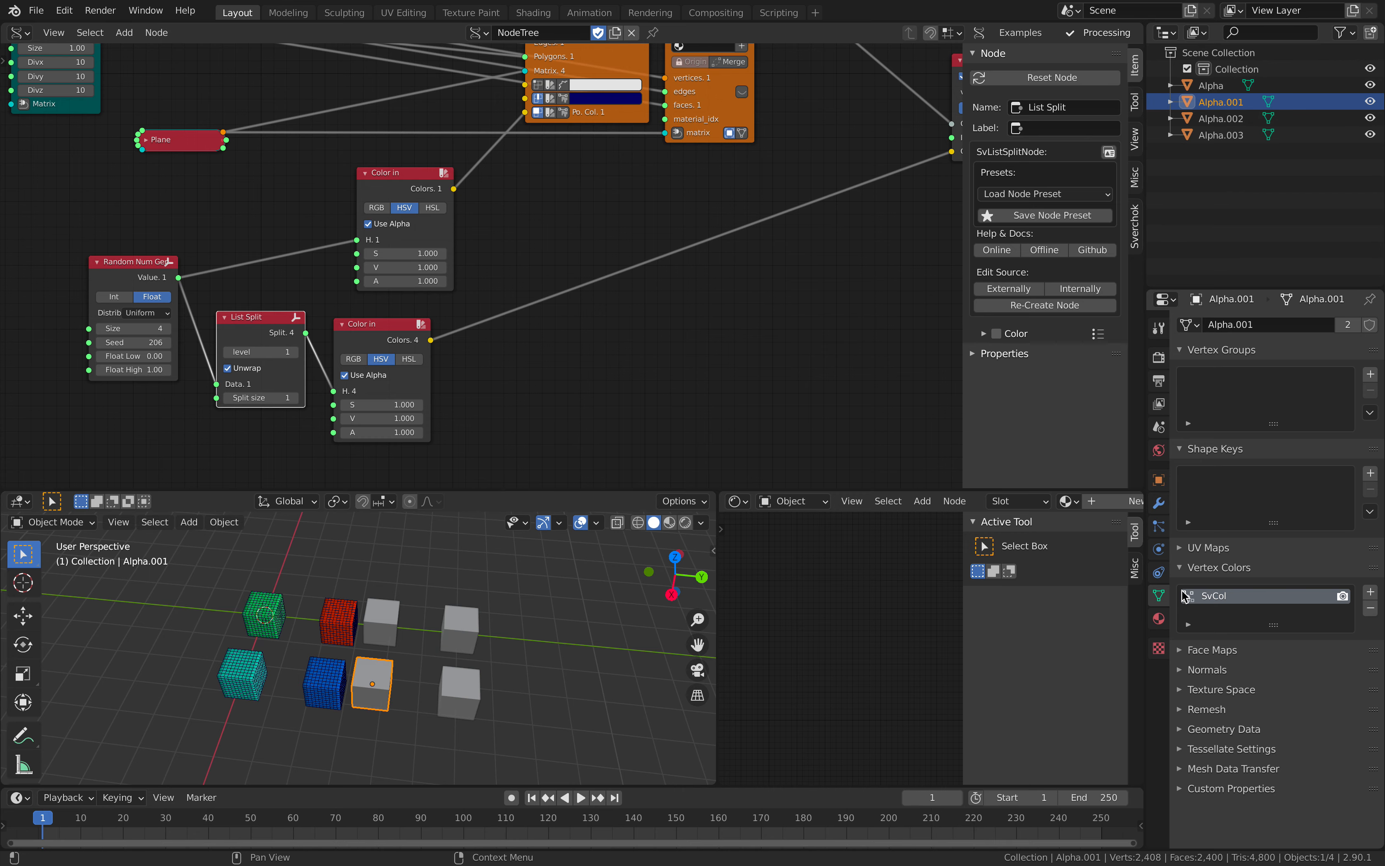
{"action": "left_click", "coordinate": [1160, 619]}
{"action": "left_click", "coordinate": [1299, 395]}
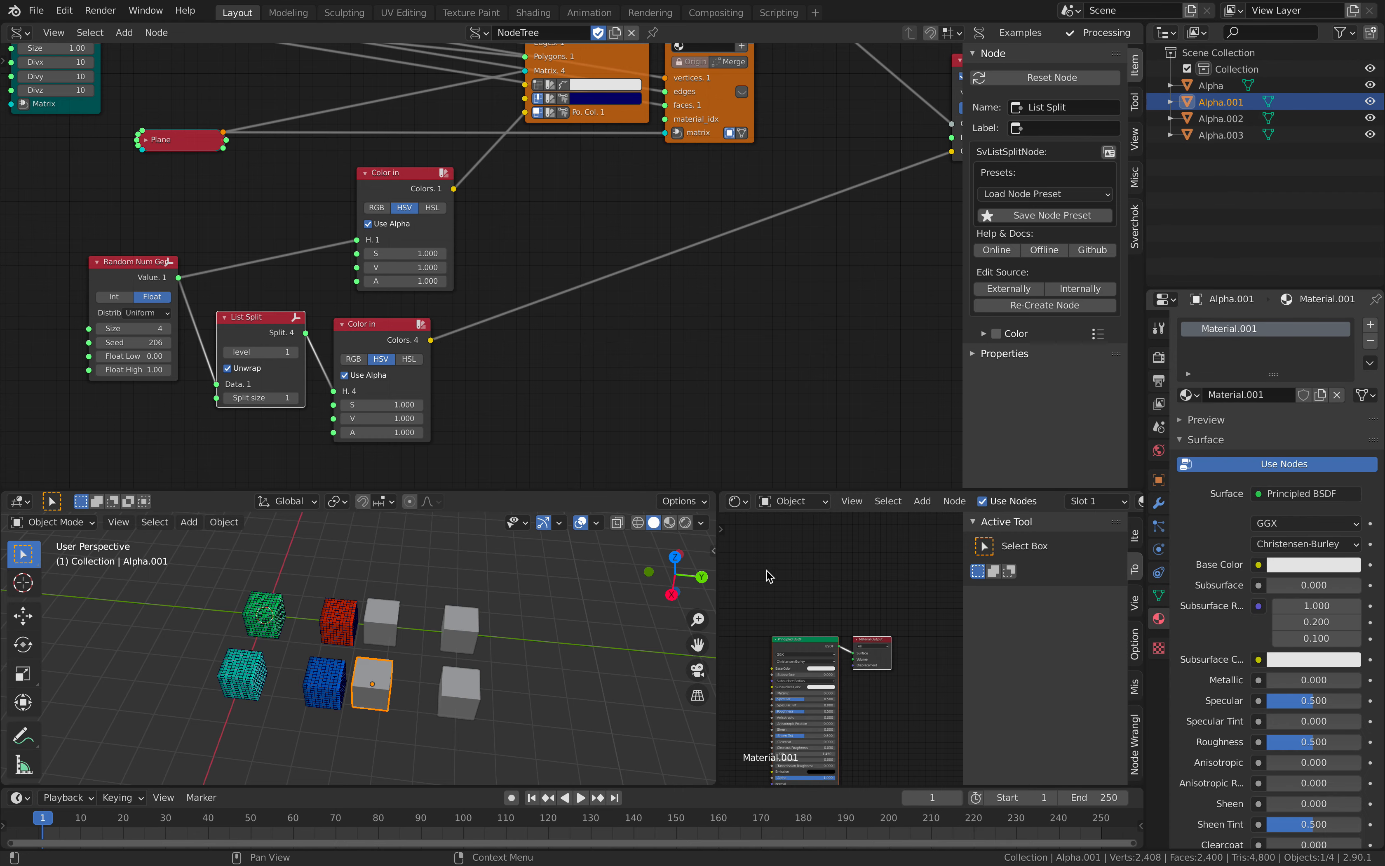
{"action": "middle_click_drag", "start_coordinate": [732, 188], "coordinate": [496, 339]}
{"action": "left_click", "coordinate": [479, 197]}
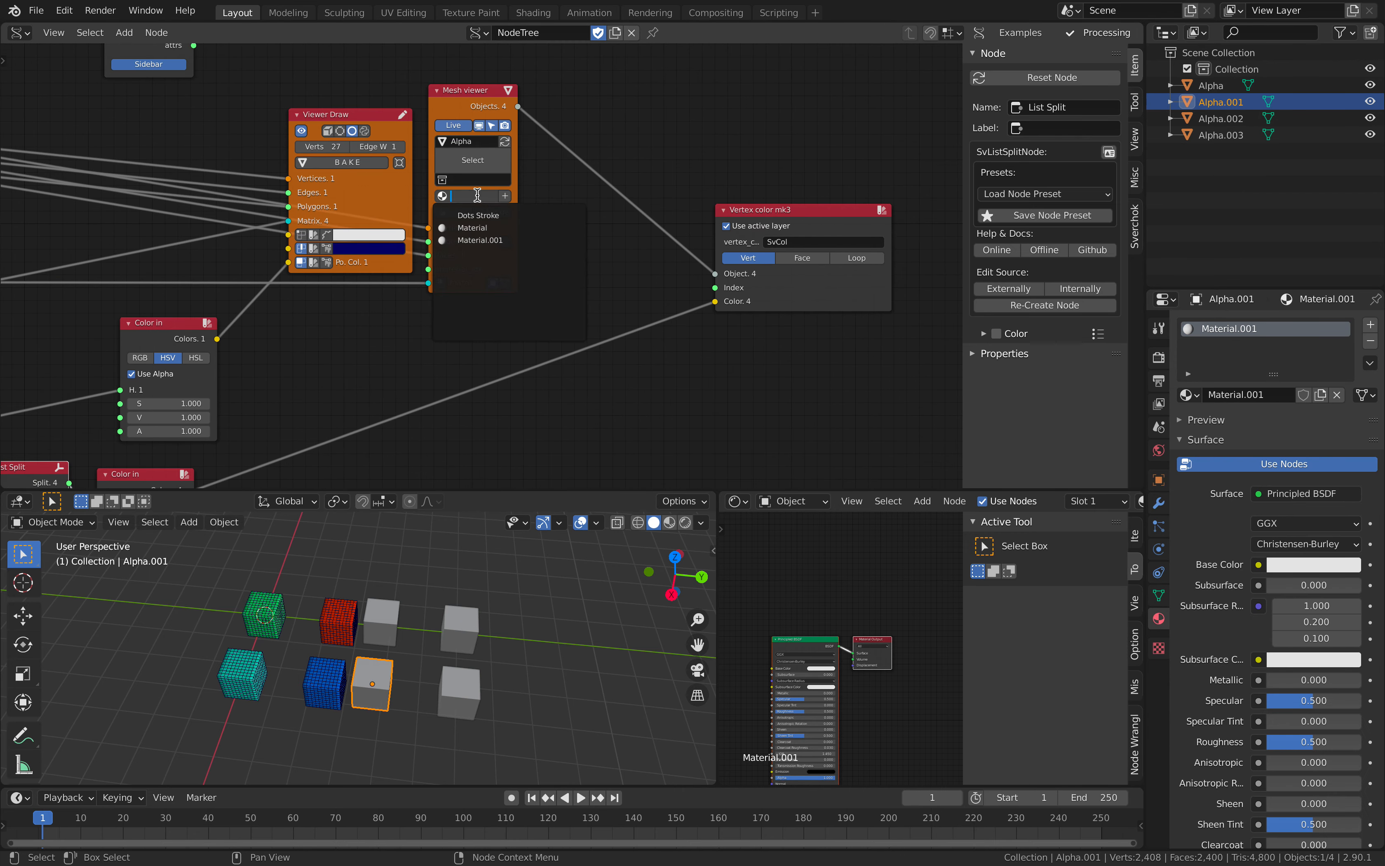
{"action": "left_click", "coordinate": [481, 241]}
- Add a Vertex Color shader node using the SvCol layer and link its Color to the Principled BSDF's Base Color
{"action": "middle_click_drag", "start_coordinate": [383, 319], "coordinate": [518, 232]}
{"action": "middle_click_drag", "start_coordinate": [740, 632], "coordinate": [818, 557]}
{"action": "scroll", "coordinate": [813, 558], "scroll_direction": "up", "scroll_amount": 1}
{"action": "key", "text": "shift+a"}
{"action": "type", "text": "svert"}
{"action": "key", "text": "Return"}
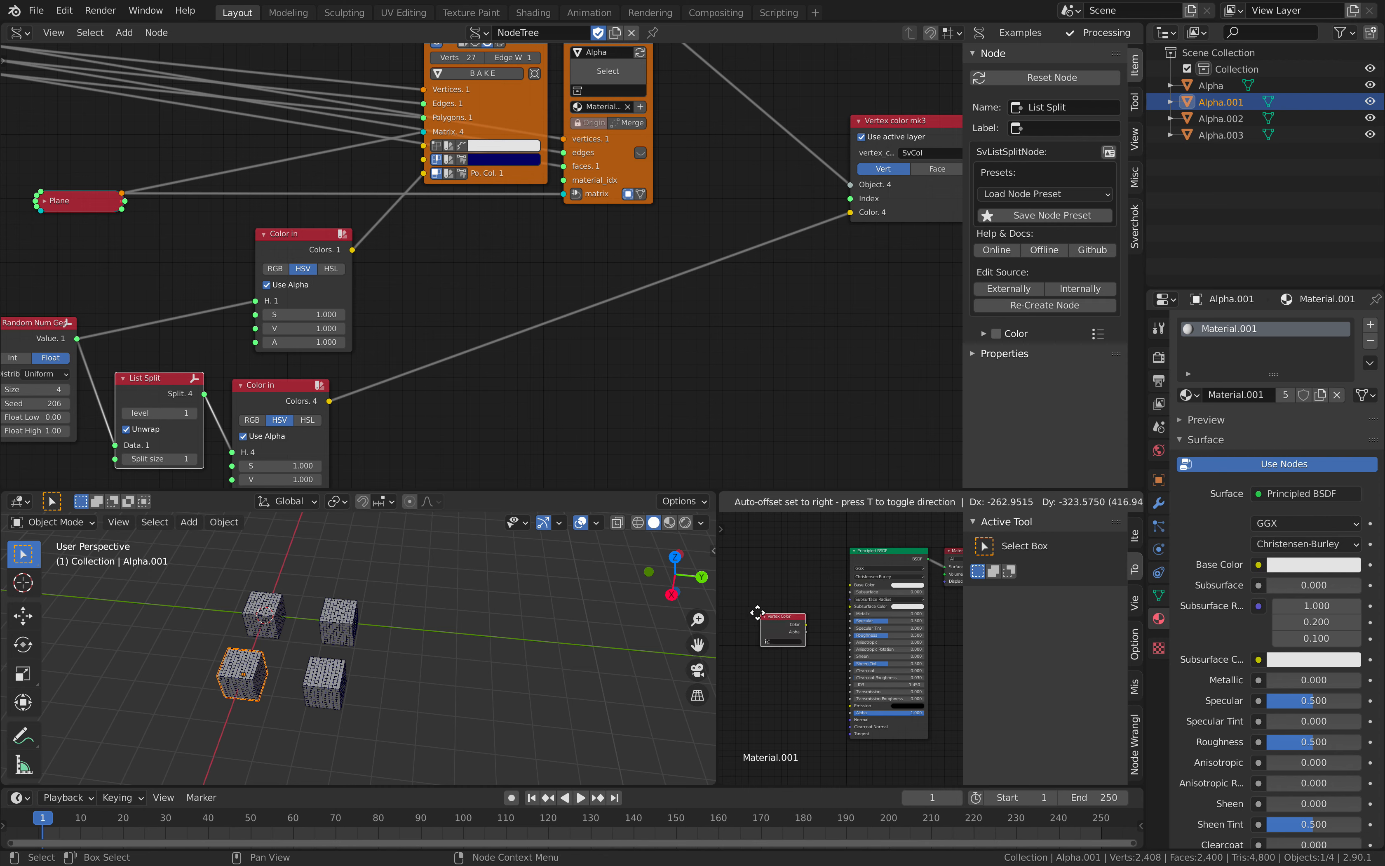
{"action": "left_click", "coordinate": [750, 614]}
{"action": "scroll", "coordinate": [761, 630], "scroll_direction": "up", "scroll_amount": 1}
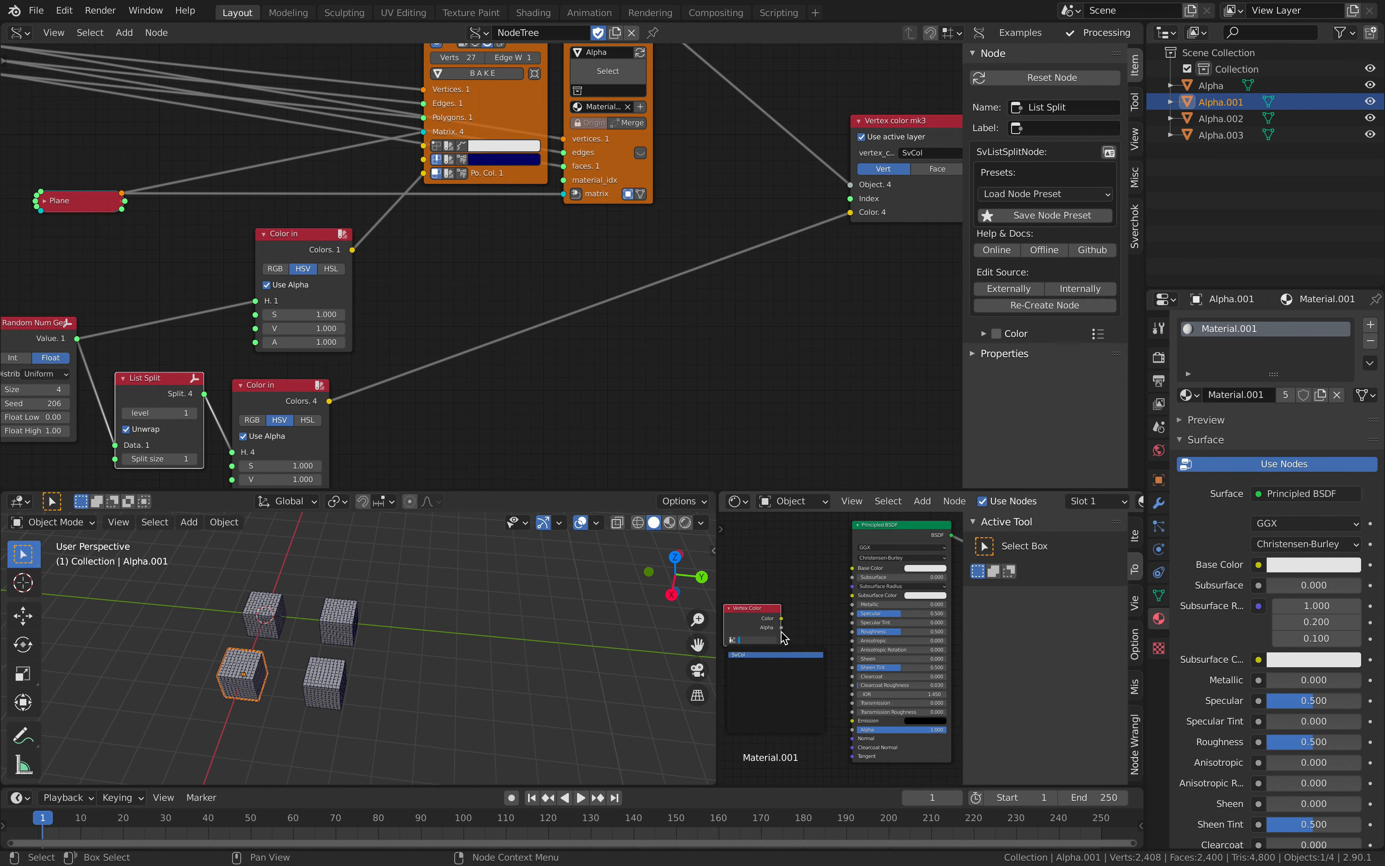
{"action": "left_click_drag", "start_coordinate": [840, 578], "coordinate": [852, 567]}
{"action": "left_click_drag", "start_coordinate": [744, 609], "coordinate": [768, 599]}
- Switch the 3D viewport to Material Preview shading and get a closer view of the cubes
{"action": "scroll", "coordinate": [538, 598], "scroll_direction": "up", "scroll_amount": 2}
{"action": "left_click", "coordinate": [669, 522]}
{"action": "middle_click_drag", "start_coordinate": [338, 630], "coordinate": [435, 611], "text": "shift"}
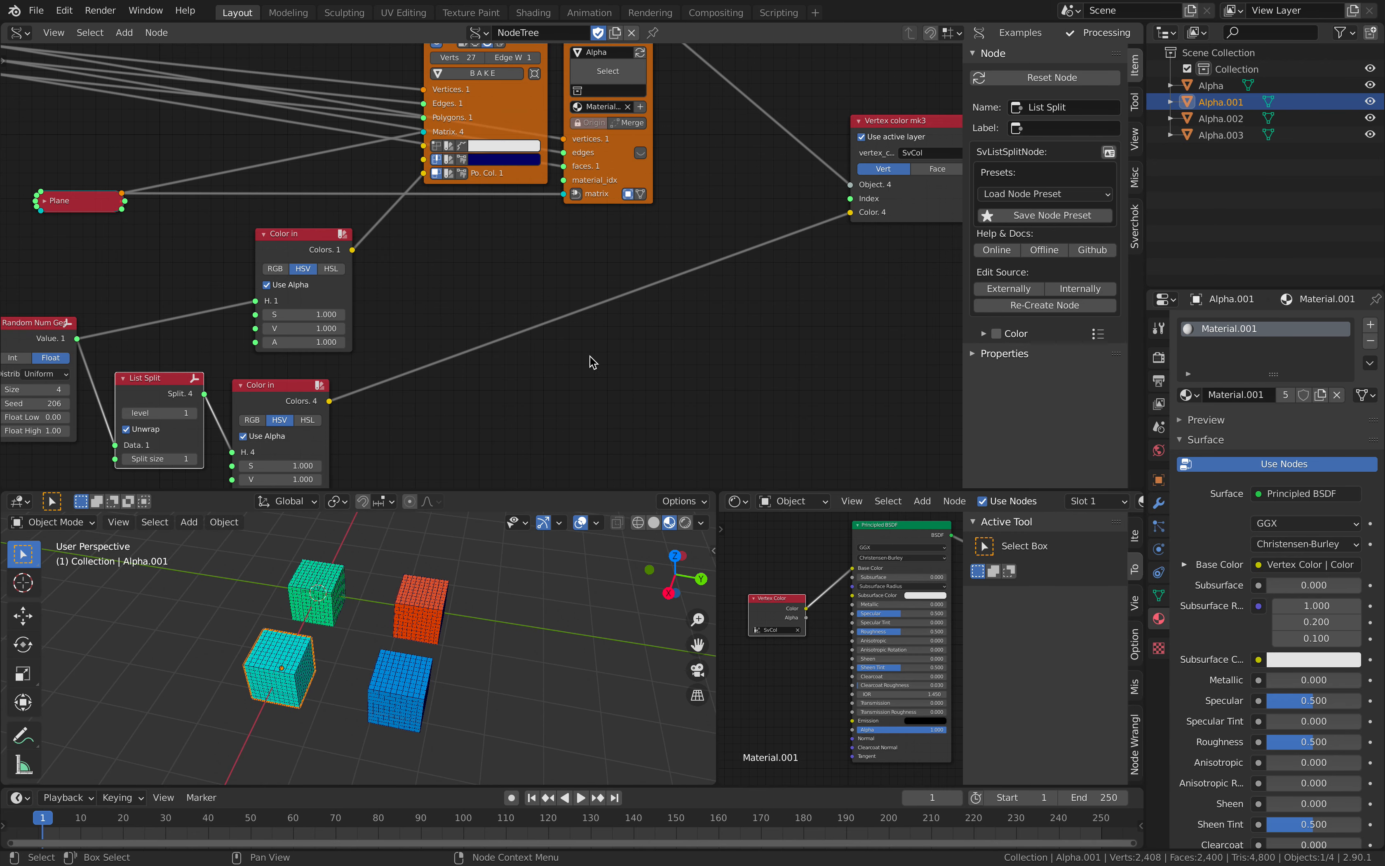
- Rearrange Vertex color mk3 and Mesh viewer to open up space beside Viewer Draw
{"action": "scroll", "coordinate": [593, 362], "scroll_direction": "down", "scroll_amount": 1}
{"action": "left_click_drag", "start_coordinate": [839, 207], "coordinate": [849, 225]}
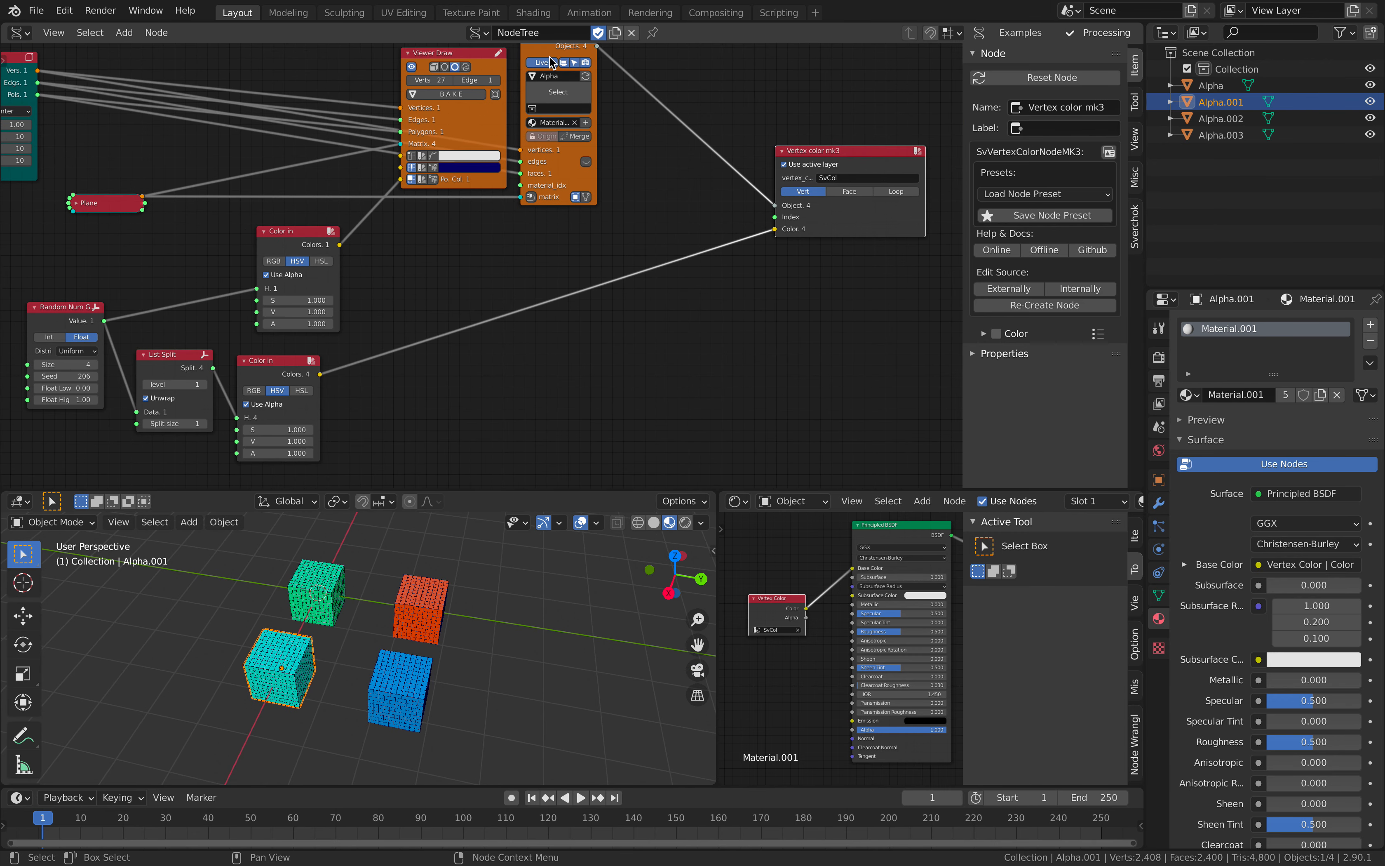
{"action": "left_click_drag", "start_coordinate": [551, 57], "coordinate": [645, 86]}
{"action": "middle_click_drag", "start_coordinate": [539, 210], "coordinate": [557, 218]}
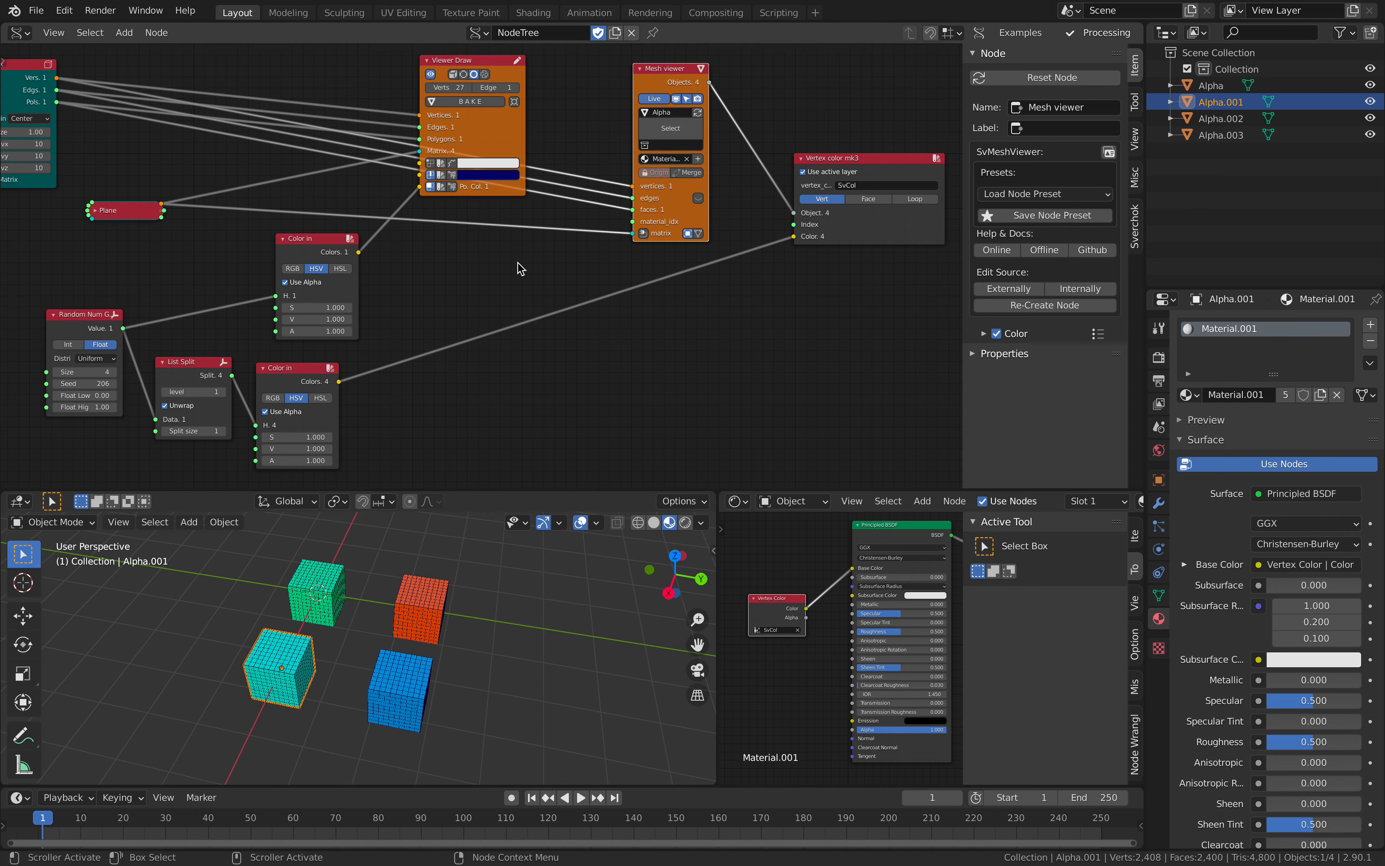
{"action": "key", "text": "alt+space"}
{"action": "type", "text": "matrix m"}
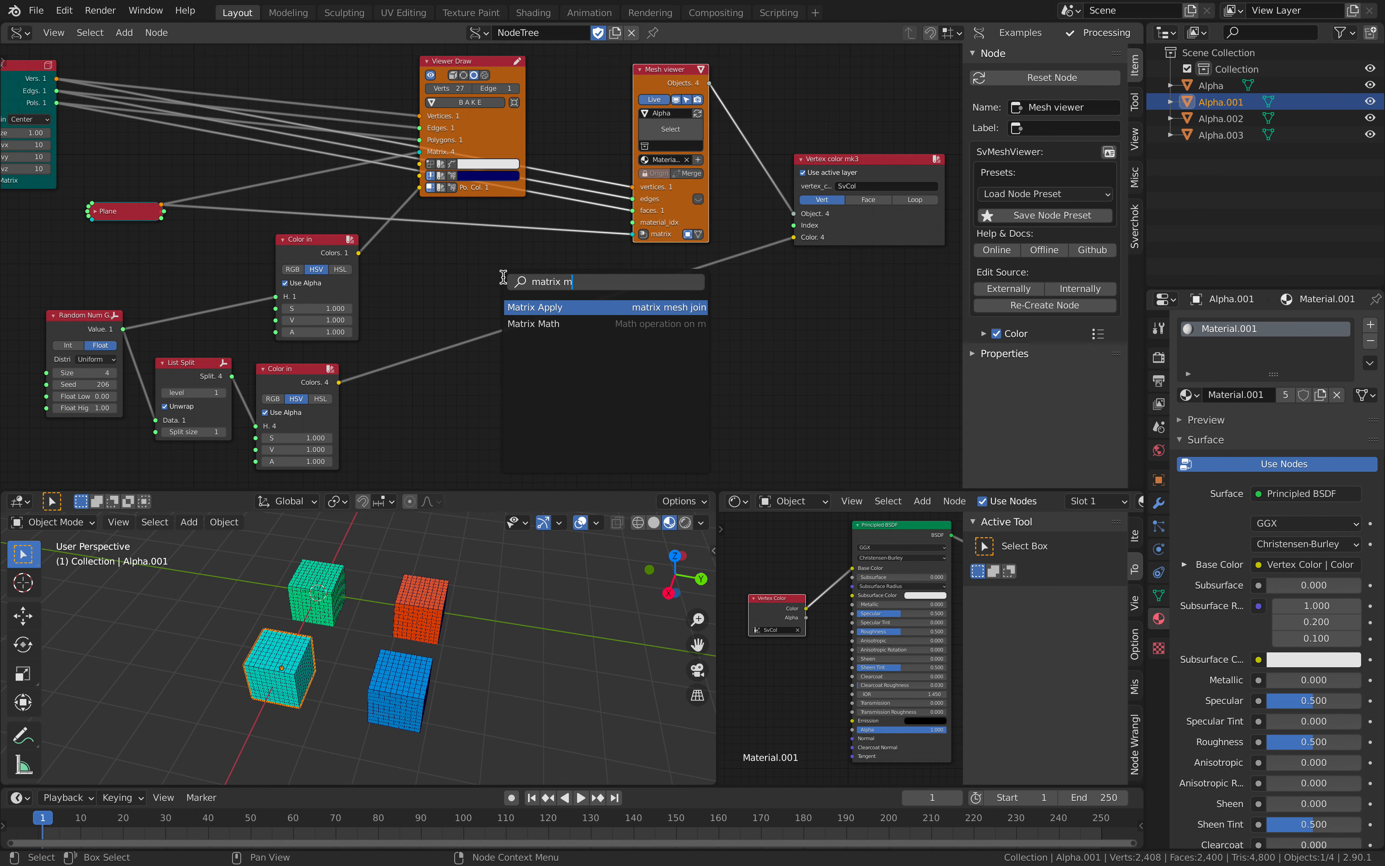
{"action": "key", "text": "Return"}
{"action": "left_click", "coordinate": [593, 372]}
{"action": "key", "text": "x"}
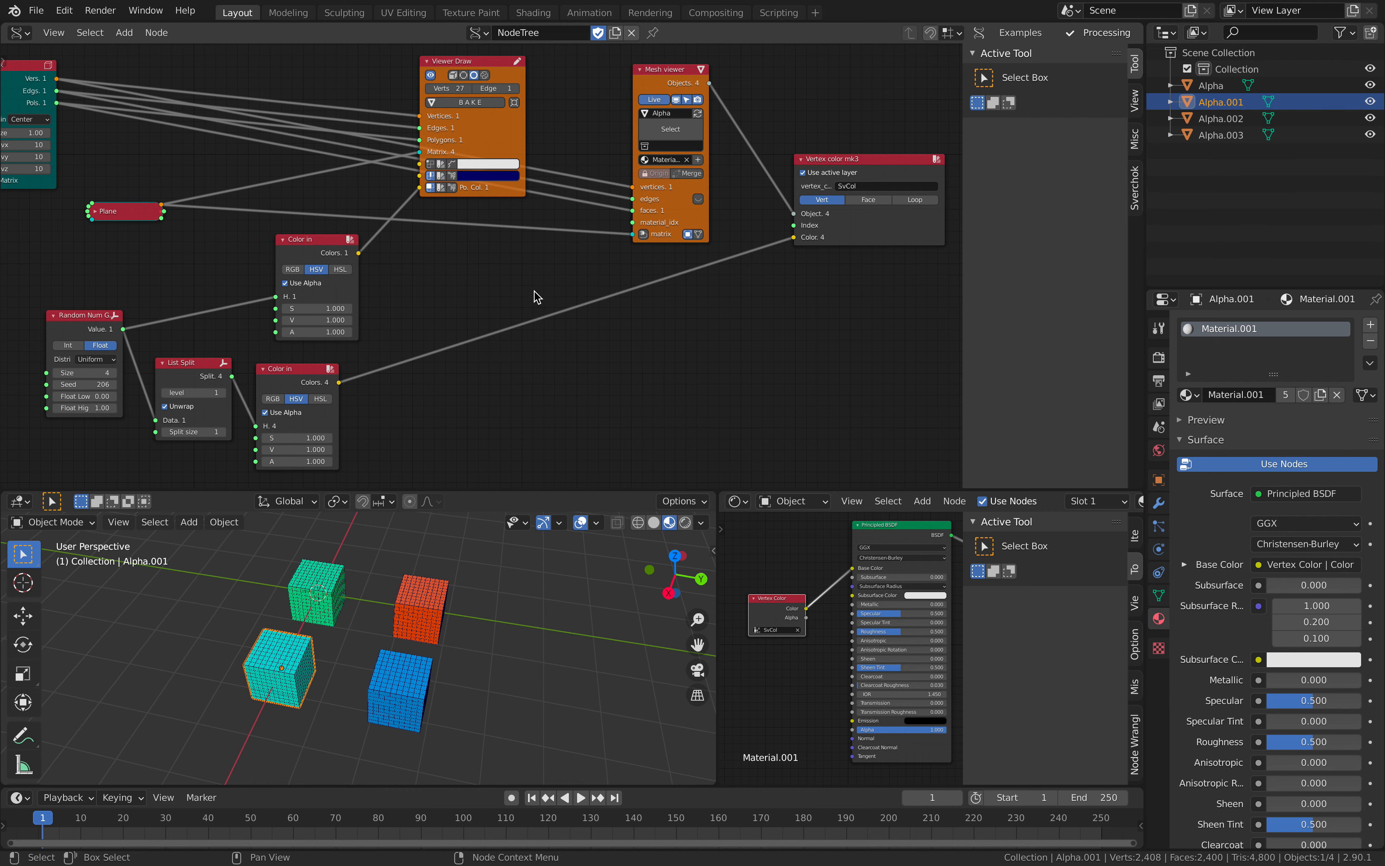
- Insert a Matrix Math node set to Multiply and Post between Plane and Mesh viewer's matrix, with a Matrix In node on B
{"action": "key", "text": "alt+space"}
{"action": "type", "text": "matrix ma"}
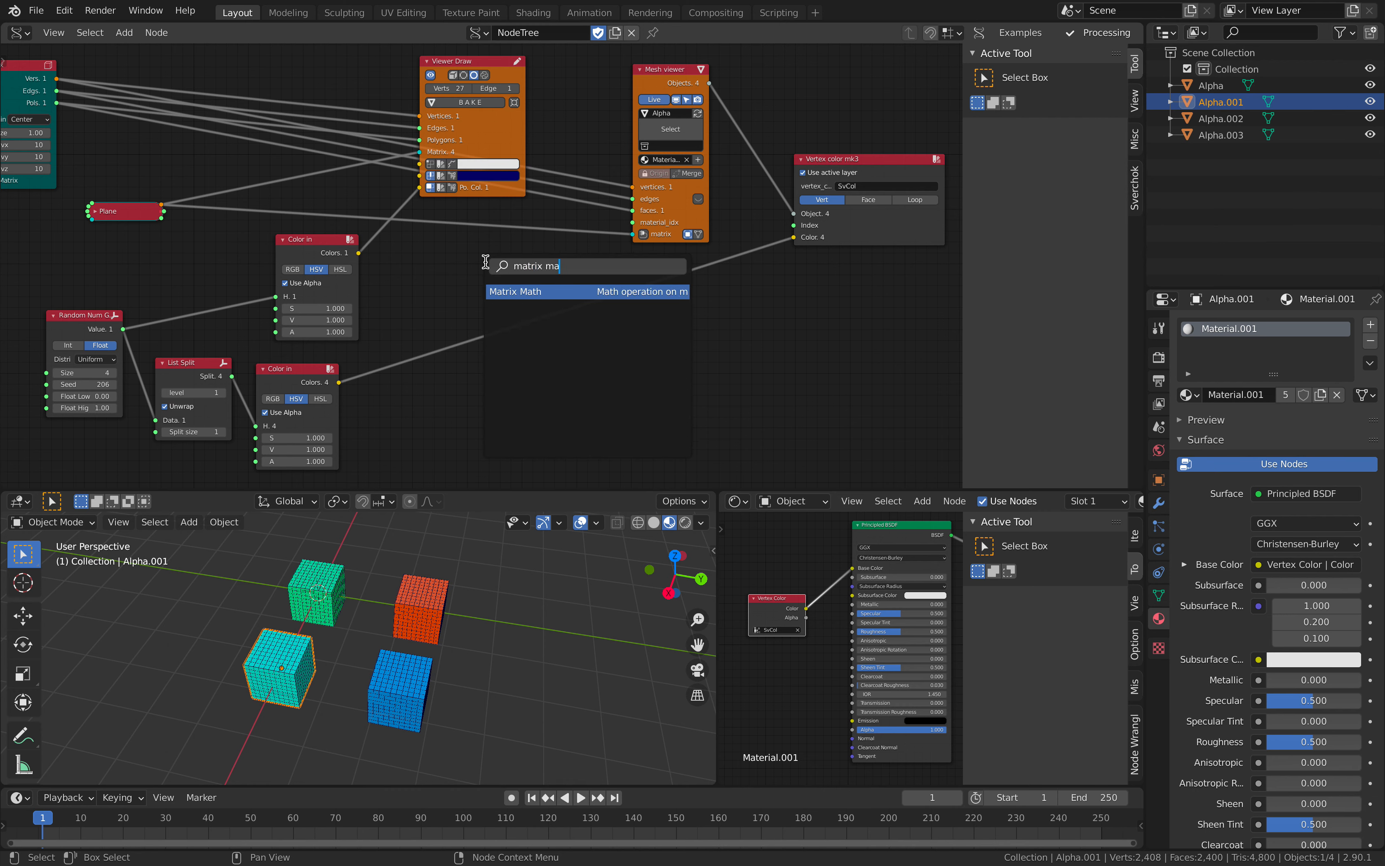
{"action": "key", "text": "Return"}
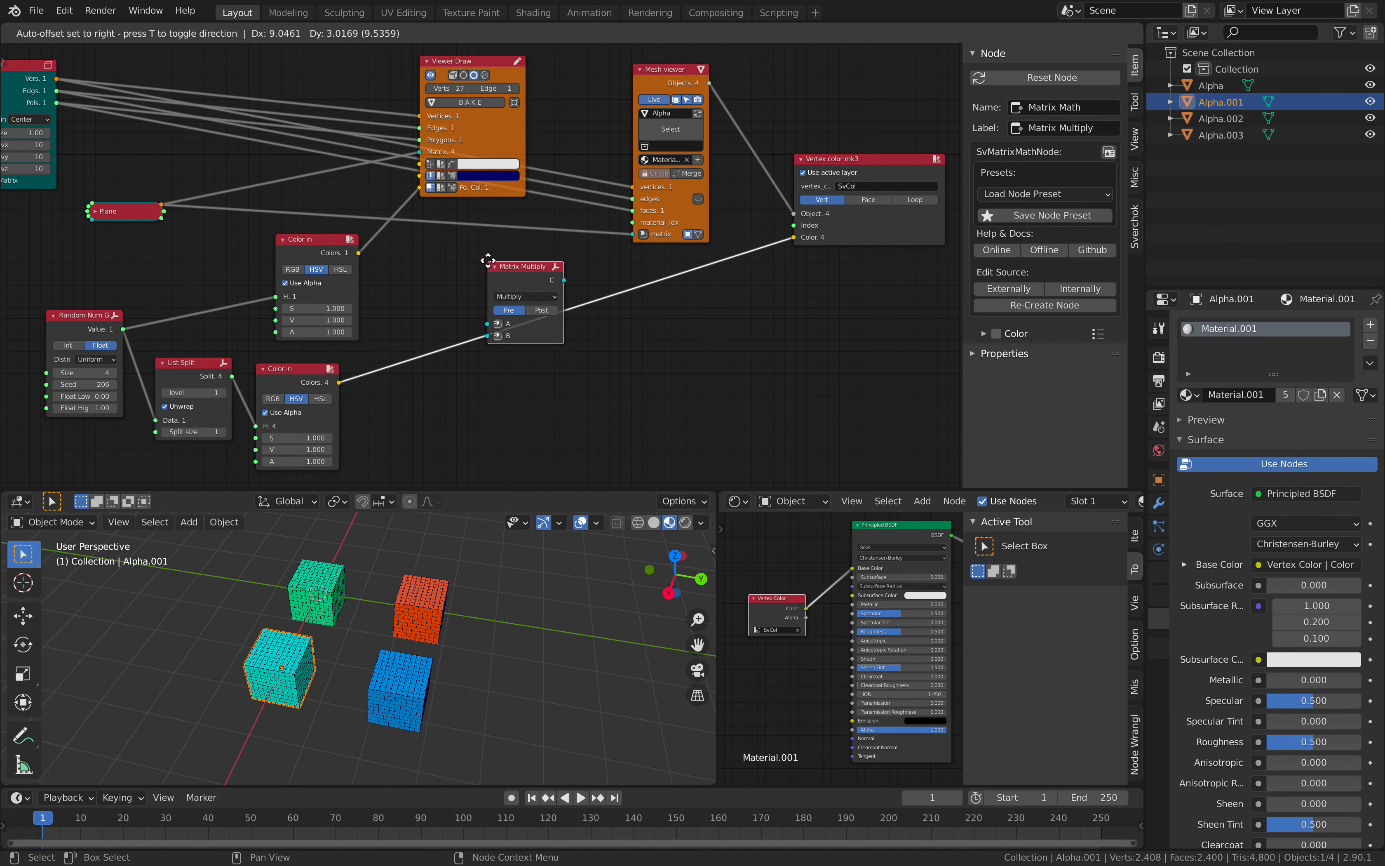
{"action": "left_click", "coordinate": [475, 227]}
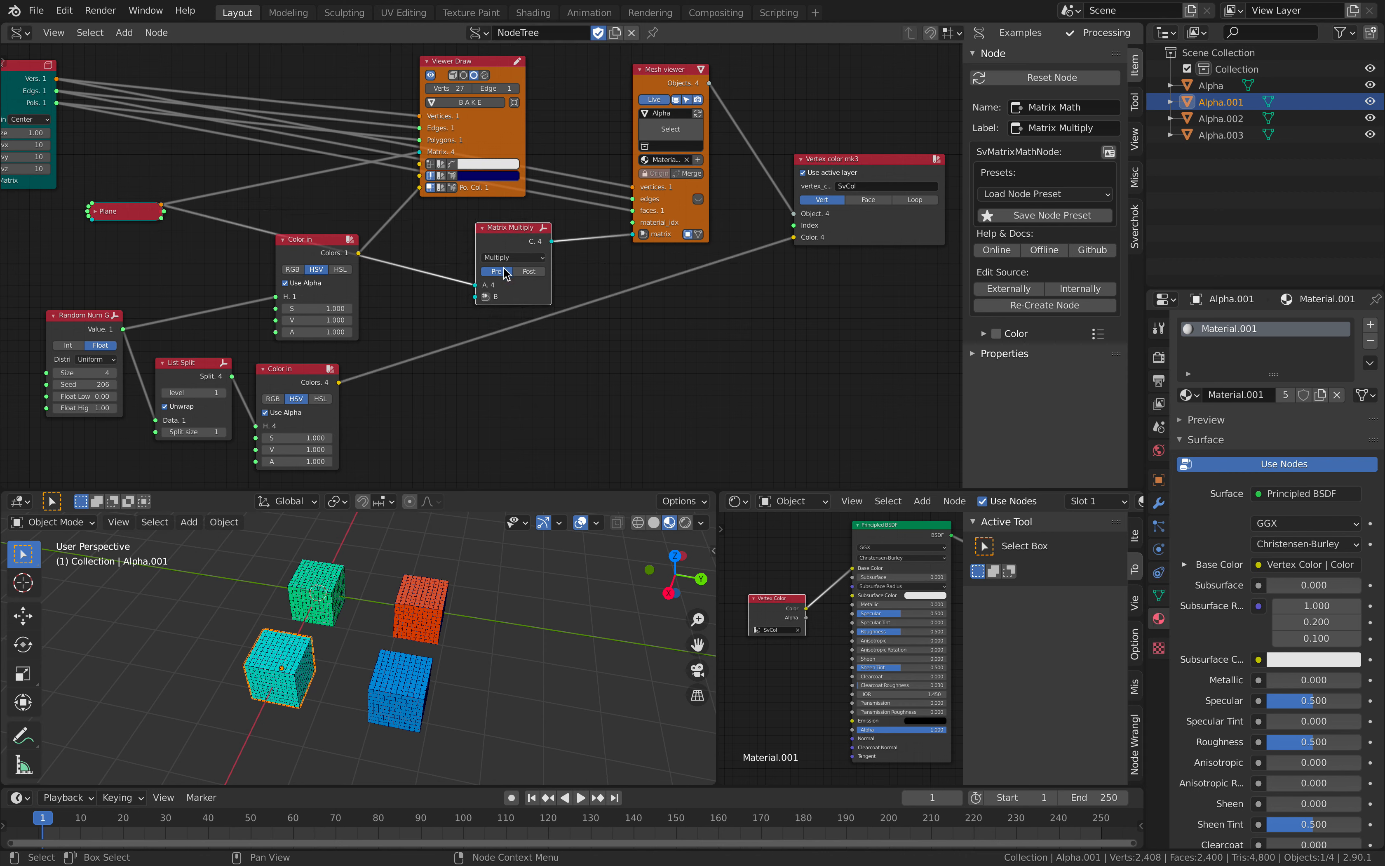
{"action": "left_click", "coordinate": [486, 297]}
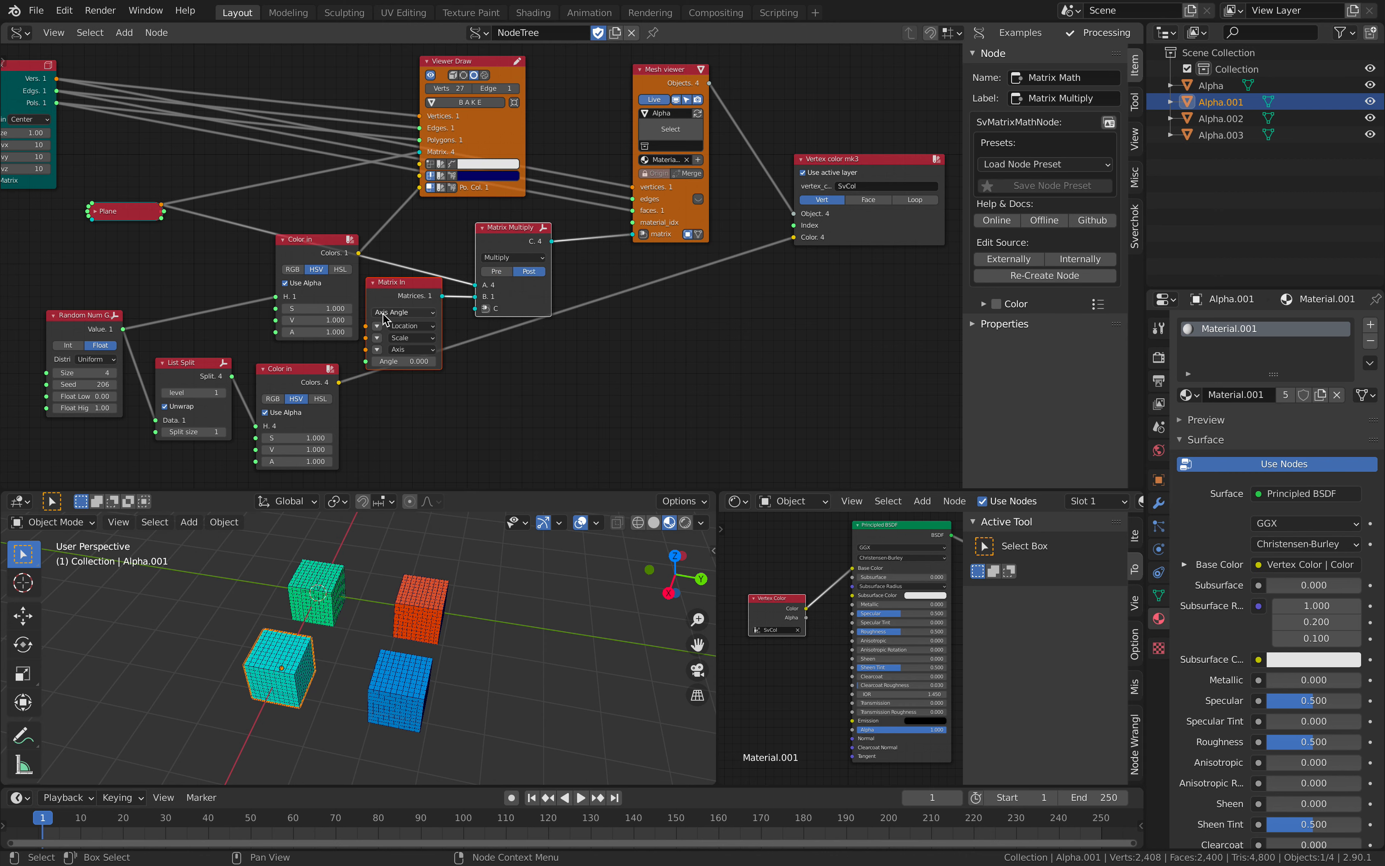
- Expand Matrix In's Location, set its X to 4.380, and save the file
{"action": "left_click", "coordinate": [377, 326]}
{"action": "left_click_drag", "start_coordinate": [410, 326], "coordinate": [507, 325]}
{"action": "middle_click_drag", "start_coordinate": [450, 620], "coordinate": [526, 588]}
{"action": "key", "text": "ctrl+s"}
- Scrub Random Num Gen's Seed to 260 and deselect the mesh cube to compare both sets of boxes up close
{"action": "middle_click_drag", "start_coordinate": [333, 291], "coordinate": [473, 246]}
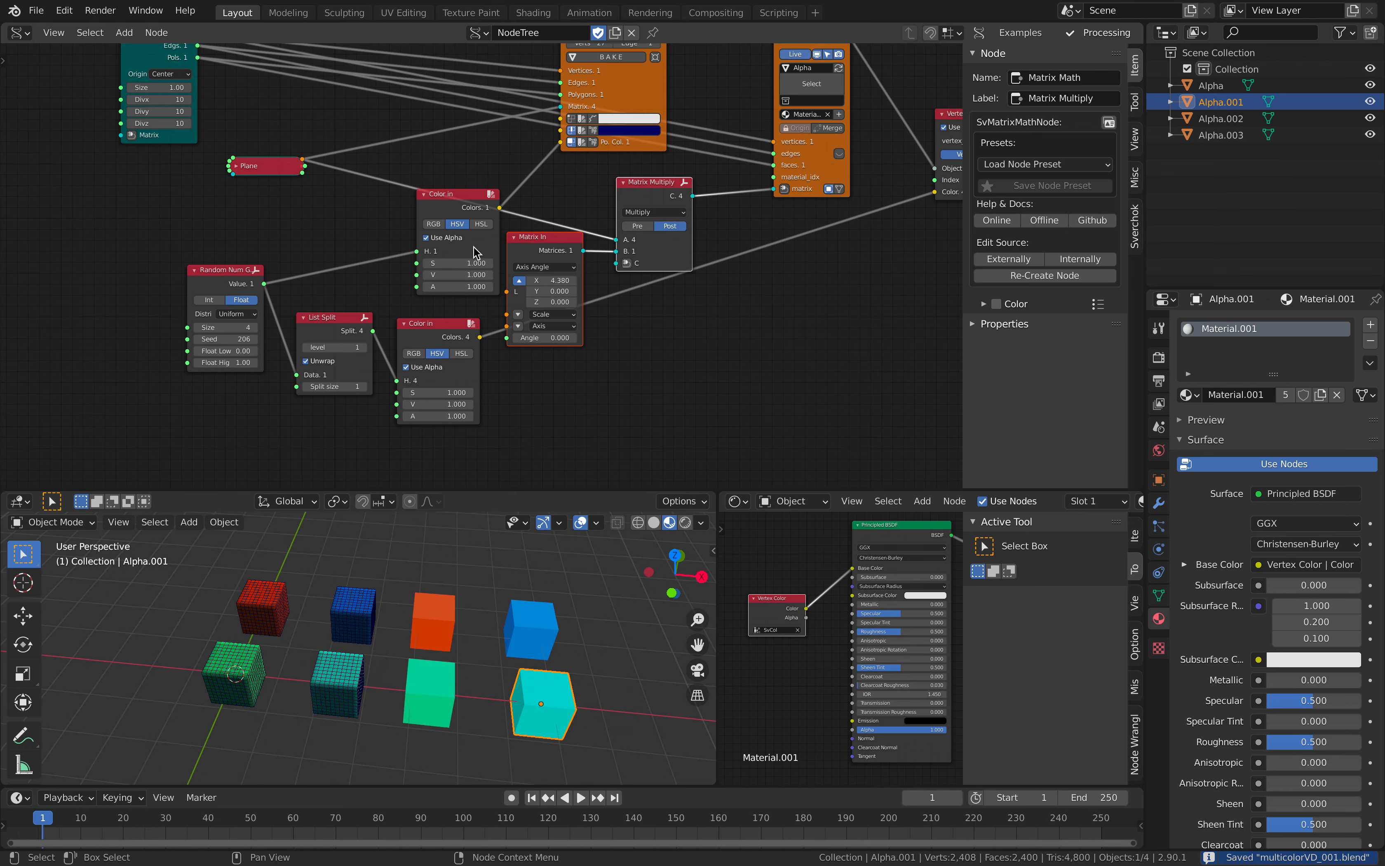
{"action": "scroll", "coordinate": [474, 251], "scroll_direction": "up", "scroll_amount": 1}
{"action": "left_click_drag", "start_coordinate": [207, 345], "coordinate": [249, 346]}
{"action": "middle_click_drag", "start_coordinate": [425, 622], "coordinate": [436, 625]}
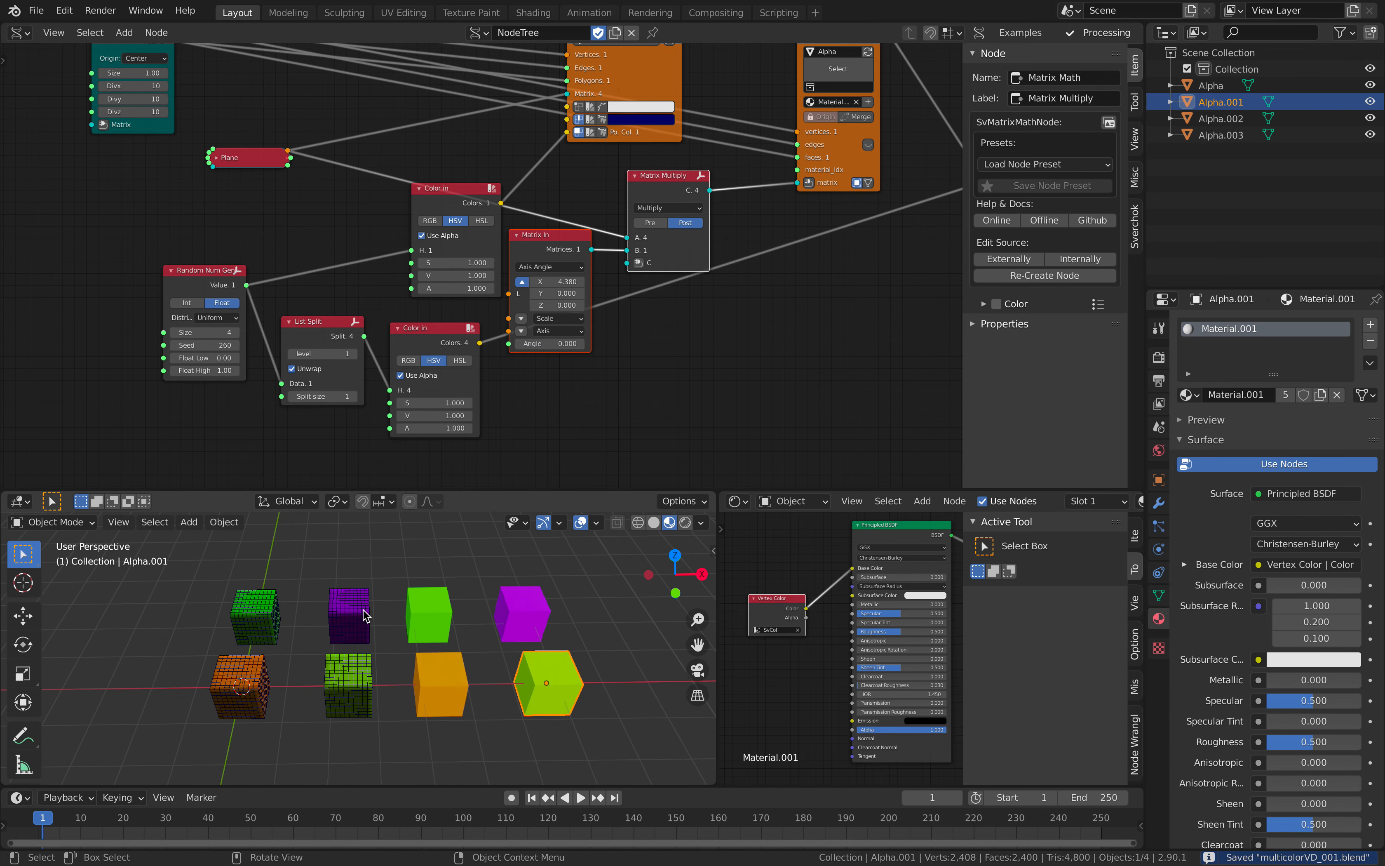
{"action": "left_click", "coordinate": [333, 607]}
{"action": "scroll", "coordinate": [404, 642], "scroll_direction": "up", "scroll_amount": 2}
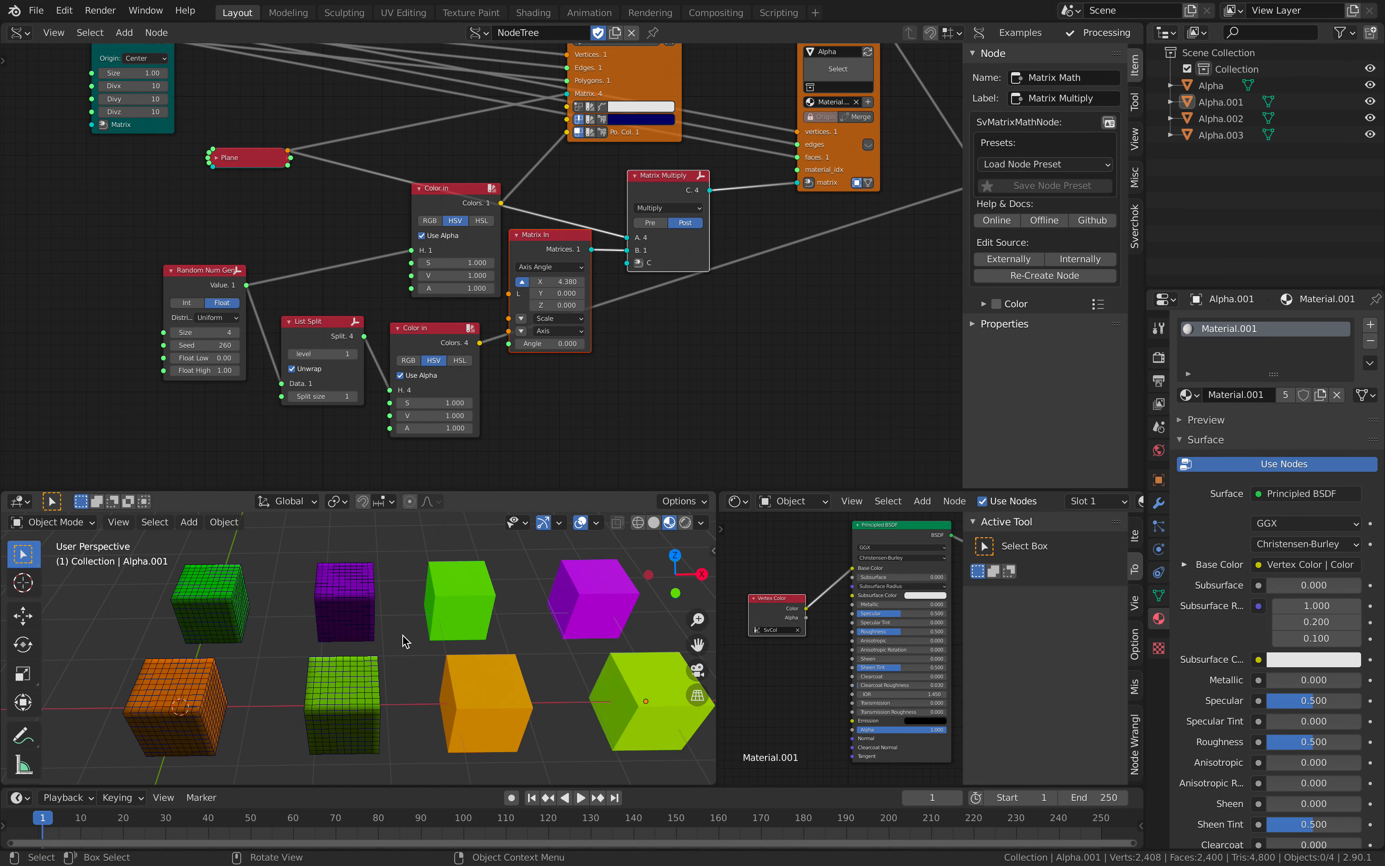
- Select each of the four Mesh viewer cubes in turn, ending on Alpha, and save the file
{"action": "left_click", "coordinate": [480, 594]}
{"action": "left_click", "coordinate": [584, 608]}
{"action": "left_click", "coordinate": [618, 685]}
{"action": "left_click", "coordinate": [499, 700]}
{"action": "scroll", "coordinate": [495, 696], "scroll_direction": "down", "scroll_amount": 1}
{"action": "middle_click_drag", "start_coordinate": [486, 683], "coordinate": [490, 694]}
{"action": "scroll", "coordinate": [225, 263], "scroll_direction": "down", "scroll_amount": 1}
{"action": "key", "text": "ctrl+s"}
{"action": "scroll", "coordinate": [308, 198], "scroll_direction": "up", "scroll_amount": 2}
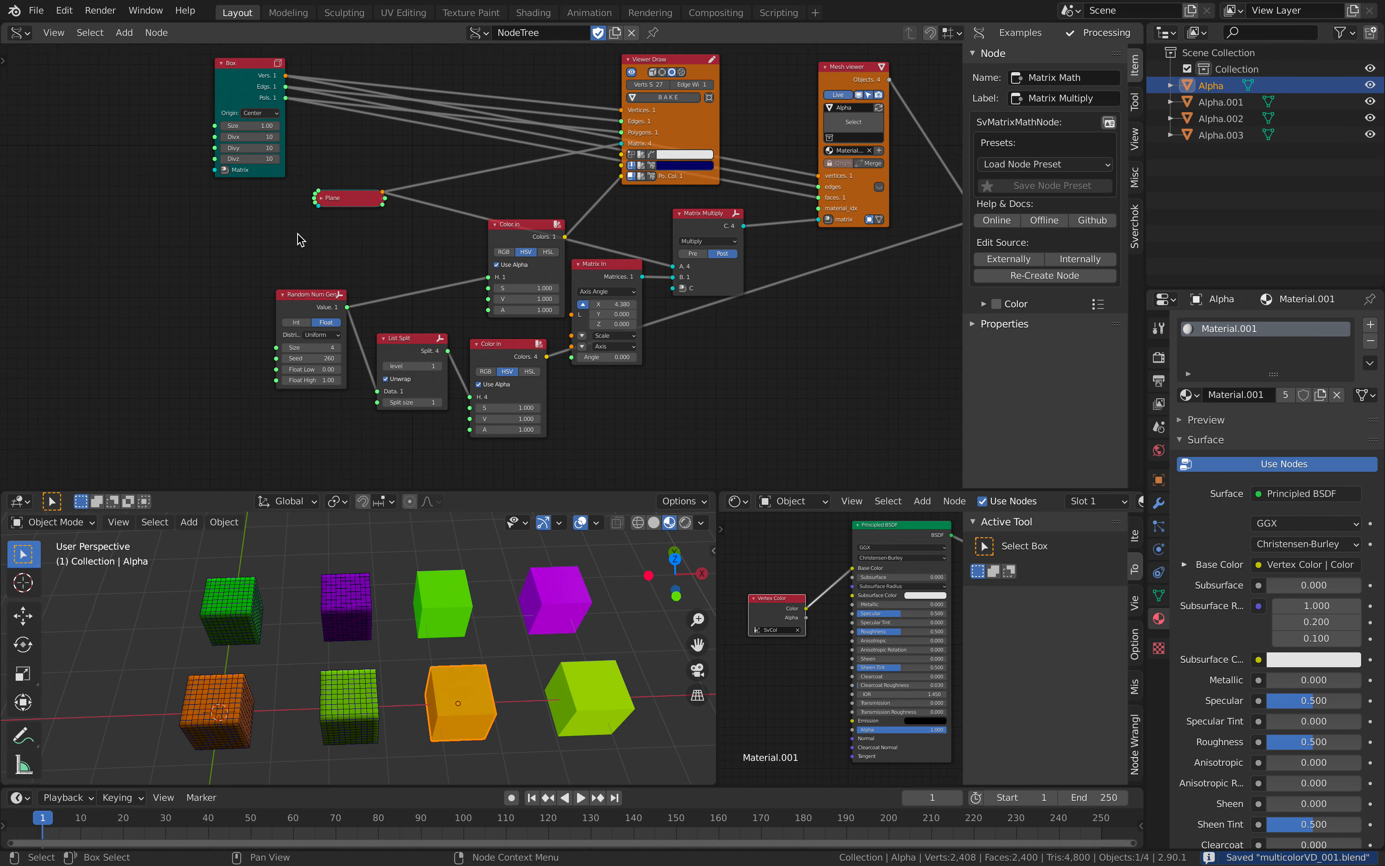
- Expand the Plane node, set N Verts X and N Verts Y to 5, and collapse the node again
{"action": "left_click", "coordinate": [305, 194]}
{"action": "left_click_drag", "start_coordinate": [319, 193], "coordinate": [318, 127]}
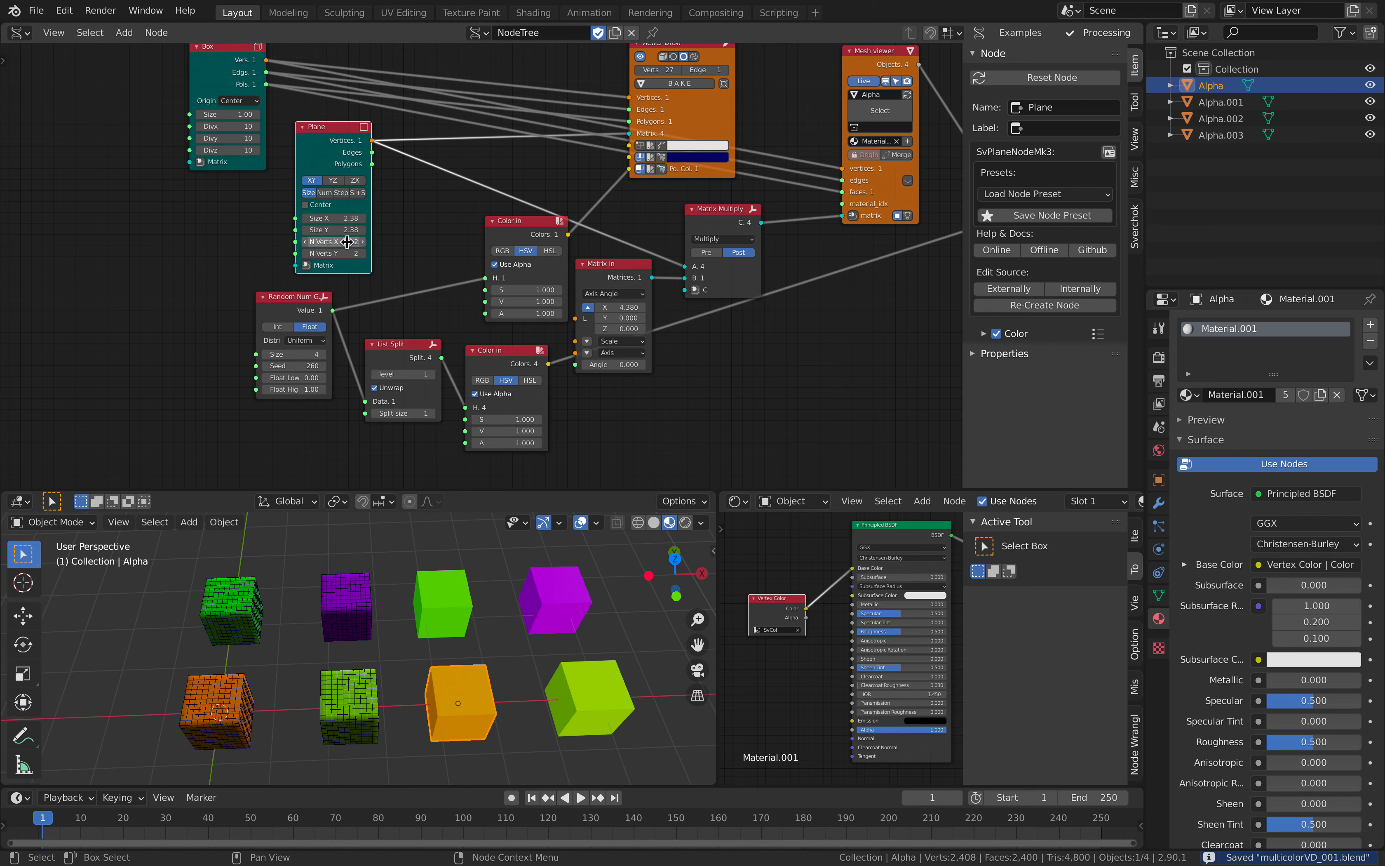
{"action": "key", "text": "Return"}
{"action": "left_click", "coordinate": [303, 128]}
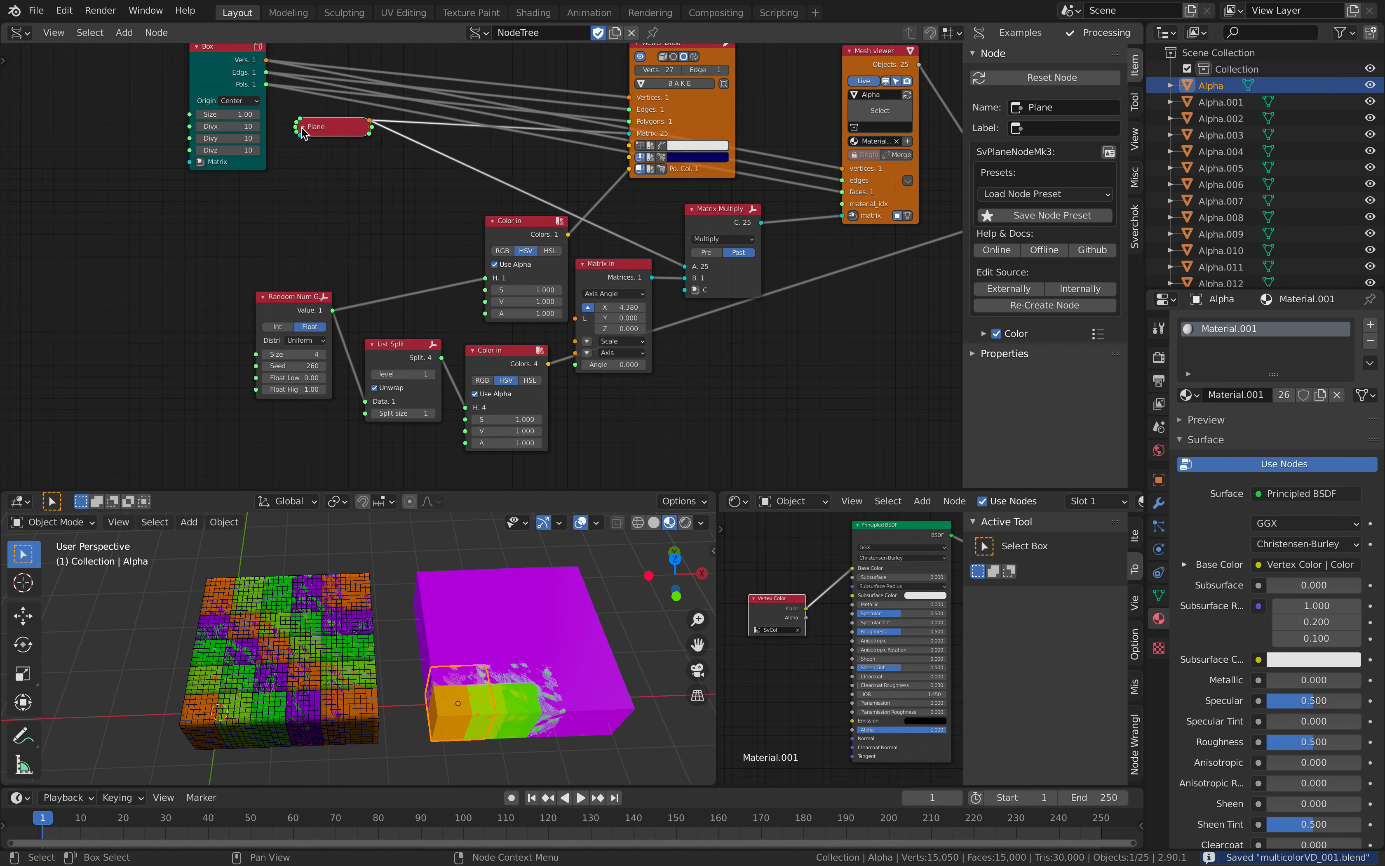
- Reopen the Plane node, scrub Size X and Size Y to 5.32, and scrub Matrix In's X location to 7.260
{"action": "left_click", "coordinate": [302, 127]}
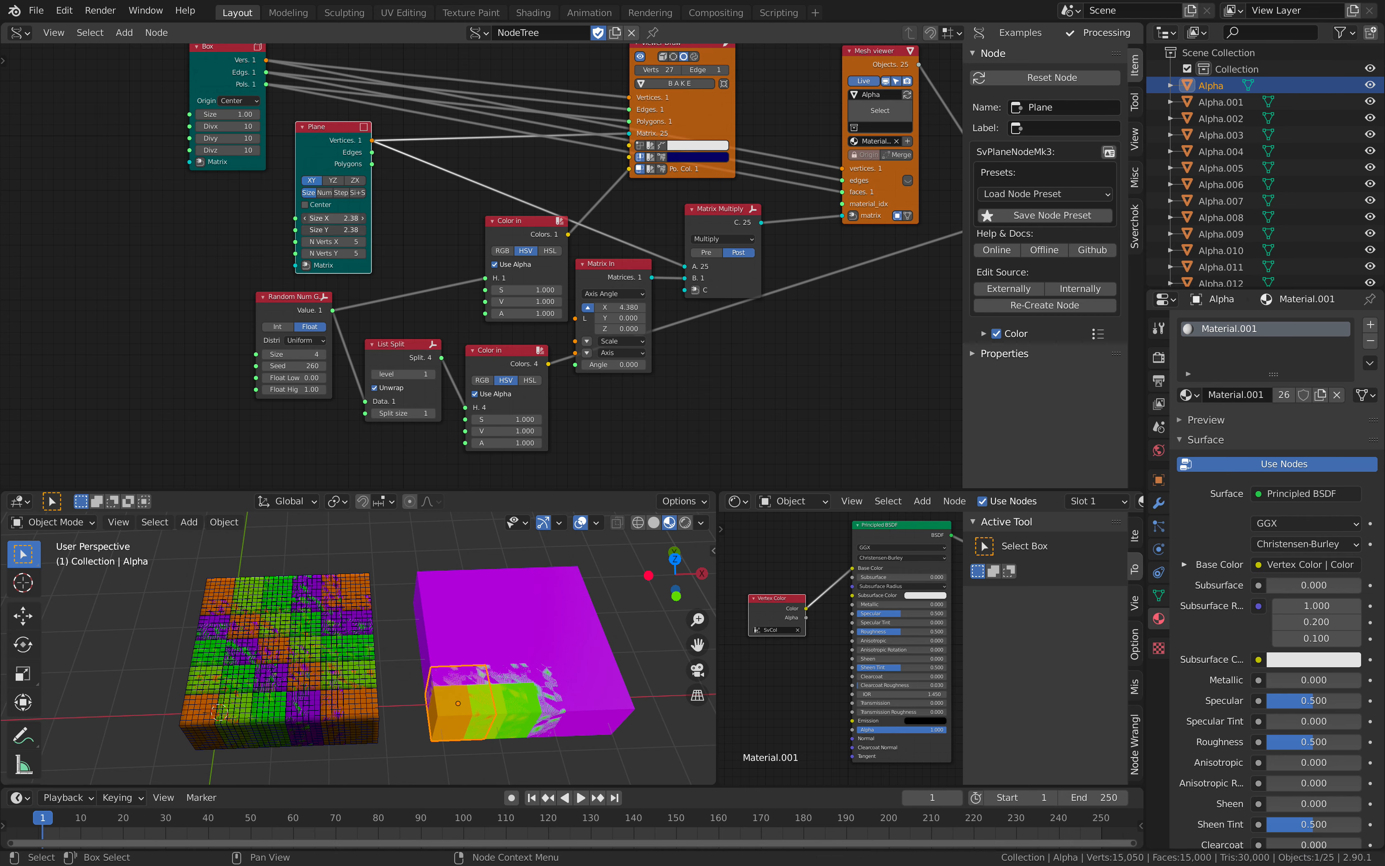
{"action": "left_click_drag", "start_coordinate": [334, 219], "coordinate": [414, 219]}
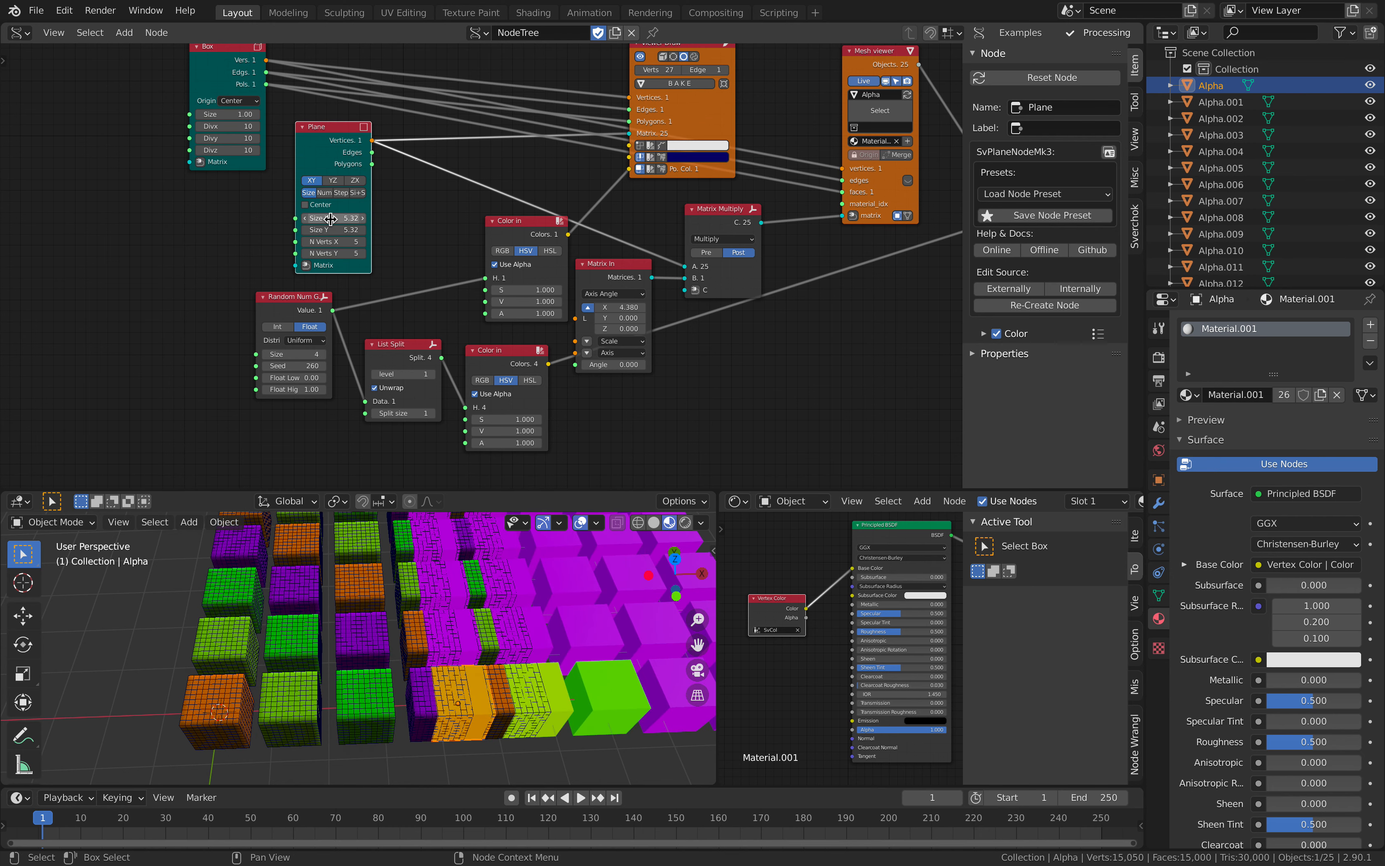
{"action": "left_click_drag", "start_coordinate": [621, 308], "coordinate": [698, 308]}
{"action": "scroll", "coordinate": [629, 608], "scroll_direction": "down", "scroll_amount": 2}
{"action": "middle_click_drag", "start_coordinate": [486, 639], "coordinate": [403, 672], "text": "shift"}
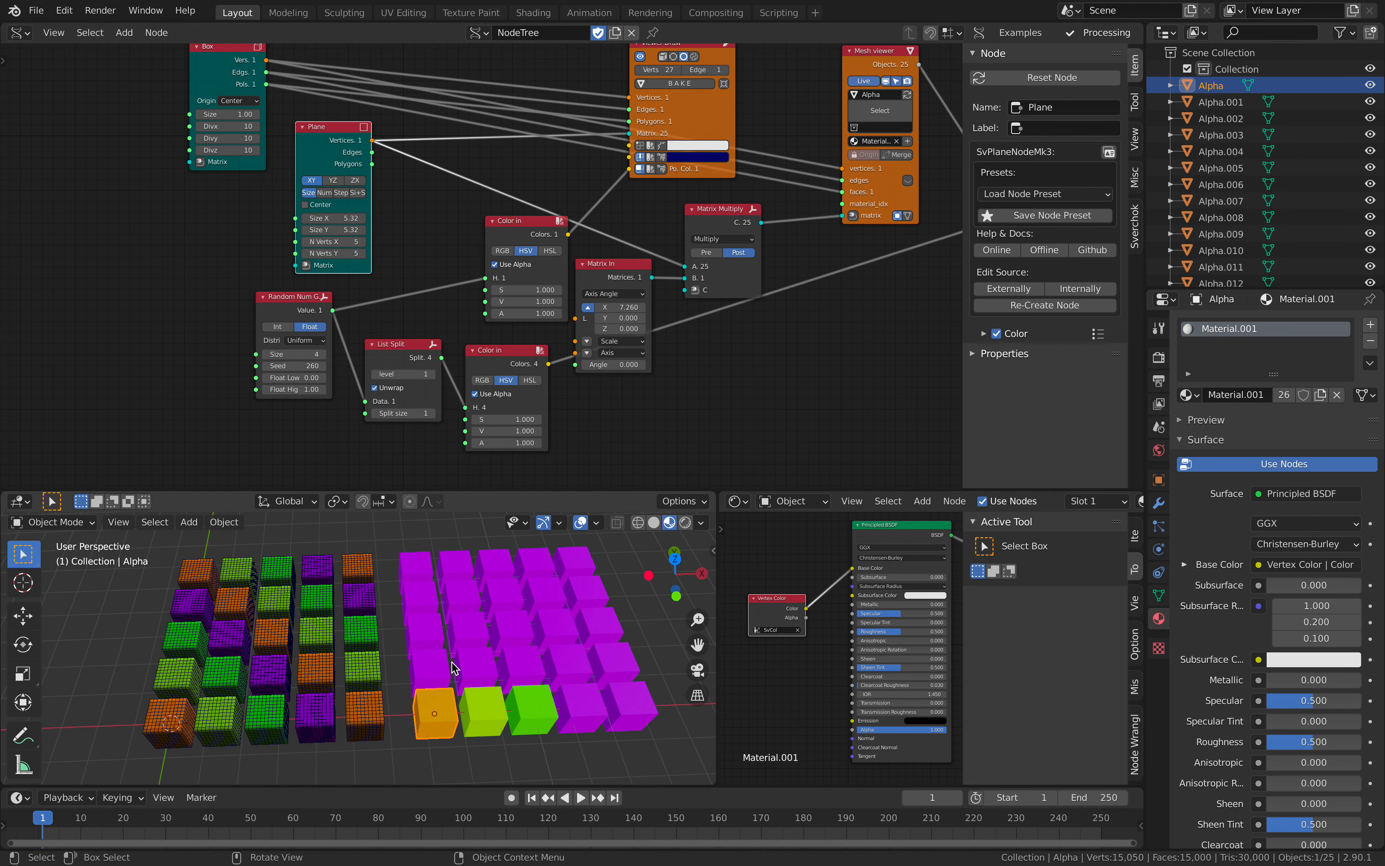
- Set Random Num Gen's Size to 25, adjust its Seed to 396 and Float Low to 0.07, and save the file
{"action": "scroll", "coordinate": [452, 660], "scroll_direction": "up", "scroll_amount": 1}
{"action": "middle_click_drag", "start_coordinate": [317, 381], "coordinate": [274, 345]}
{"action": "scroll", "coordinate": [262, 334], "scroll_direction": "up", "scroll_amount": 1}
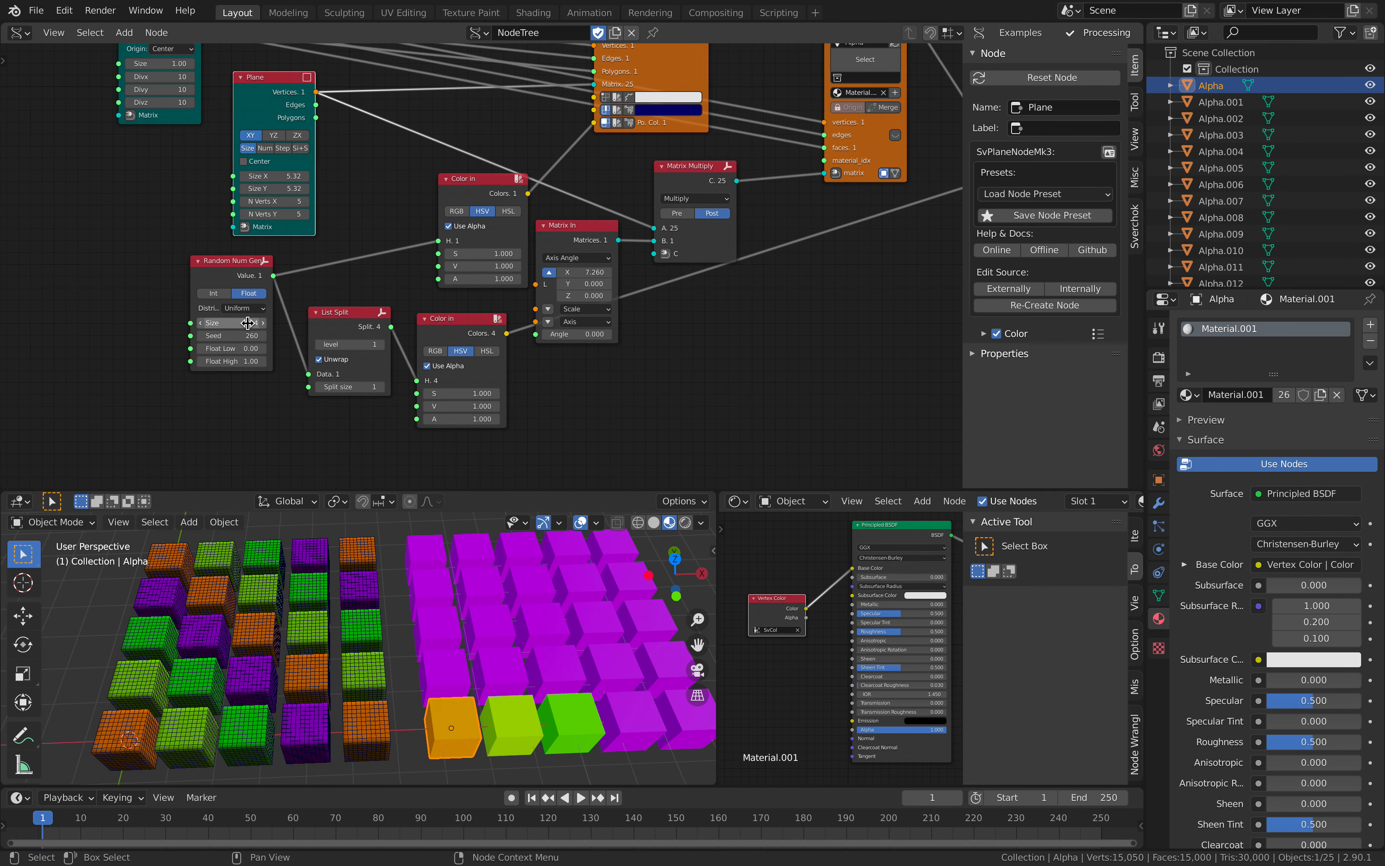
{"action": "key", "text": "Return"}
{"action": "mouse_move", "coordinate": [232, 336]}
{"action": "left_mouse_down"}
{"action": "mouse_move", "coordinate": [248, 335]}
{"action": "mouse_move", "coordinate": [237, 348]}
{"action": "left_mouse_up"}
{"action": "left_click", "coordinate": [291, 551]}
{"action": "middle_click_drag", "start_coordinate": [291, 551], "coordinate": [360, 564], "text": "ctrl"}
{"action": "key", "text": "ctrl+s"}
{"action": "left_click_drag", "start_coordinate": [229, 335], "coordinate": [327, 369]}
- Collapse List Split and spread Random Num Gen, List Split and the second Color in node further apart
{"action": "left_click", "coordinate": [325, 312]}
{"action": "left_click", "coordinate": [317, 312]}
{"action": "left_click_drag", "start_coordinate": [208, 279], "coordinate": [137, 301]}
{"action": "scroll", "coordinate": [309, 361], "scroll_direction": "up", "scroll_amount": 2}
{"action": "left_click_drag", "start_coordinate": [312, 377], "coordinate": [295, 384]}
{"action": "left_click_drag", "start_coordinate": [442, 345], "coordinate": [419, 370]}
{"action": "middle_click_drag", "start_coordinate": [468, 331], "coordinate": [294, 348]}
{"action": "scroll", "coordinate": [294, 347], "scroll_direction": "down", "scroll_amount": 1}
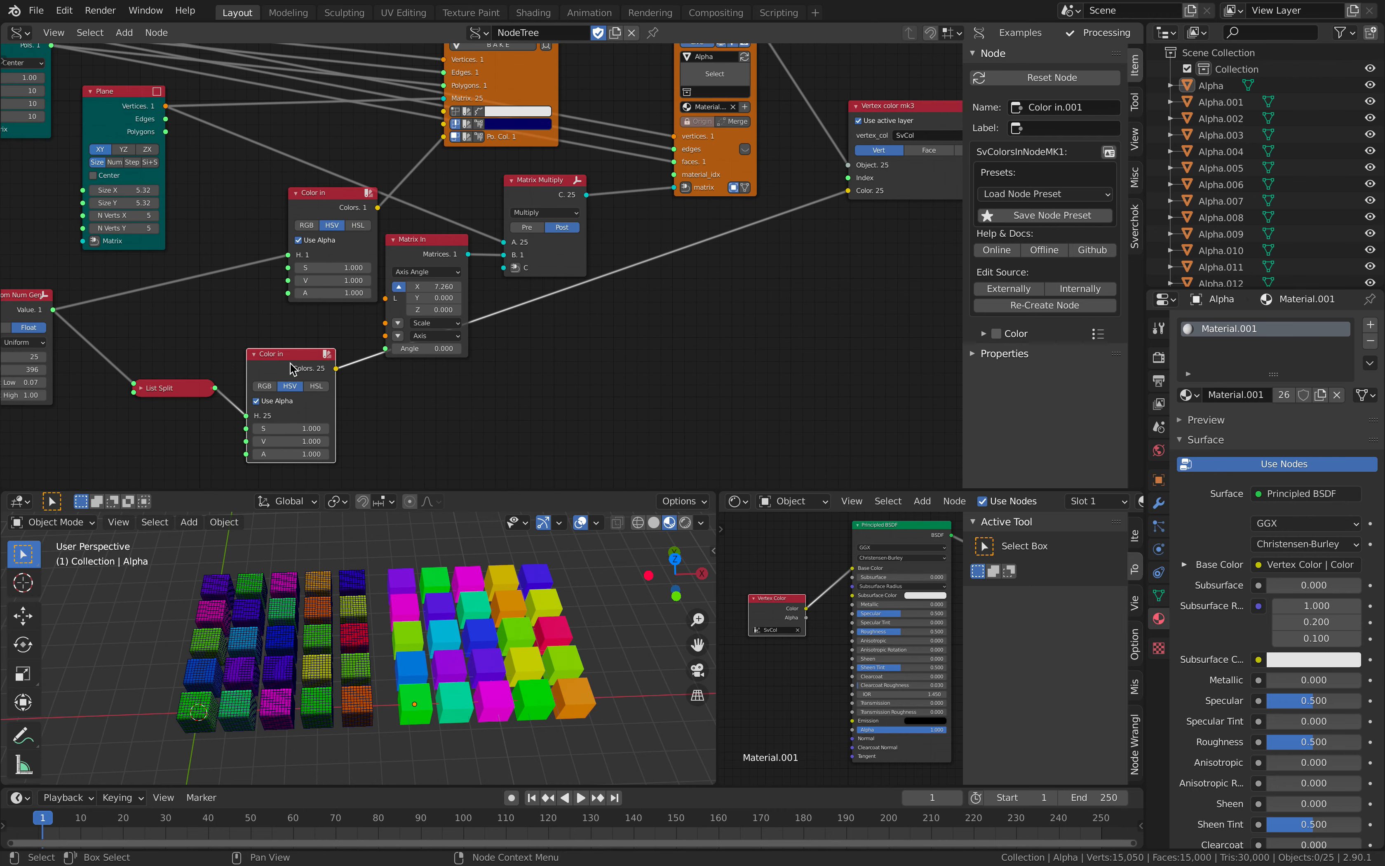
- Move the second Color in node below Mesh viewer with List Split before it, and reposition Vertex color mk3
{"action": "left_click_drag", "start_coordinate": [293, 349], "coordinate": [716, 293]}
{"action": "left_click_drag", "start_coordinate": [208, 383], "coordinate": [542, 375]}
{"action": "middle_click_drag", "start_coordinate": [672, 280], "coordinate": [210, 343]}
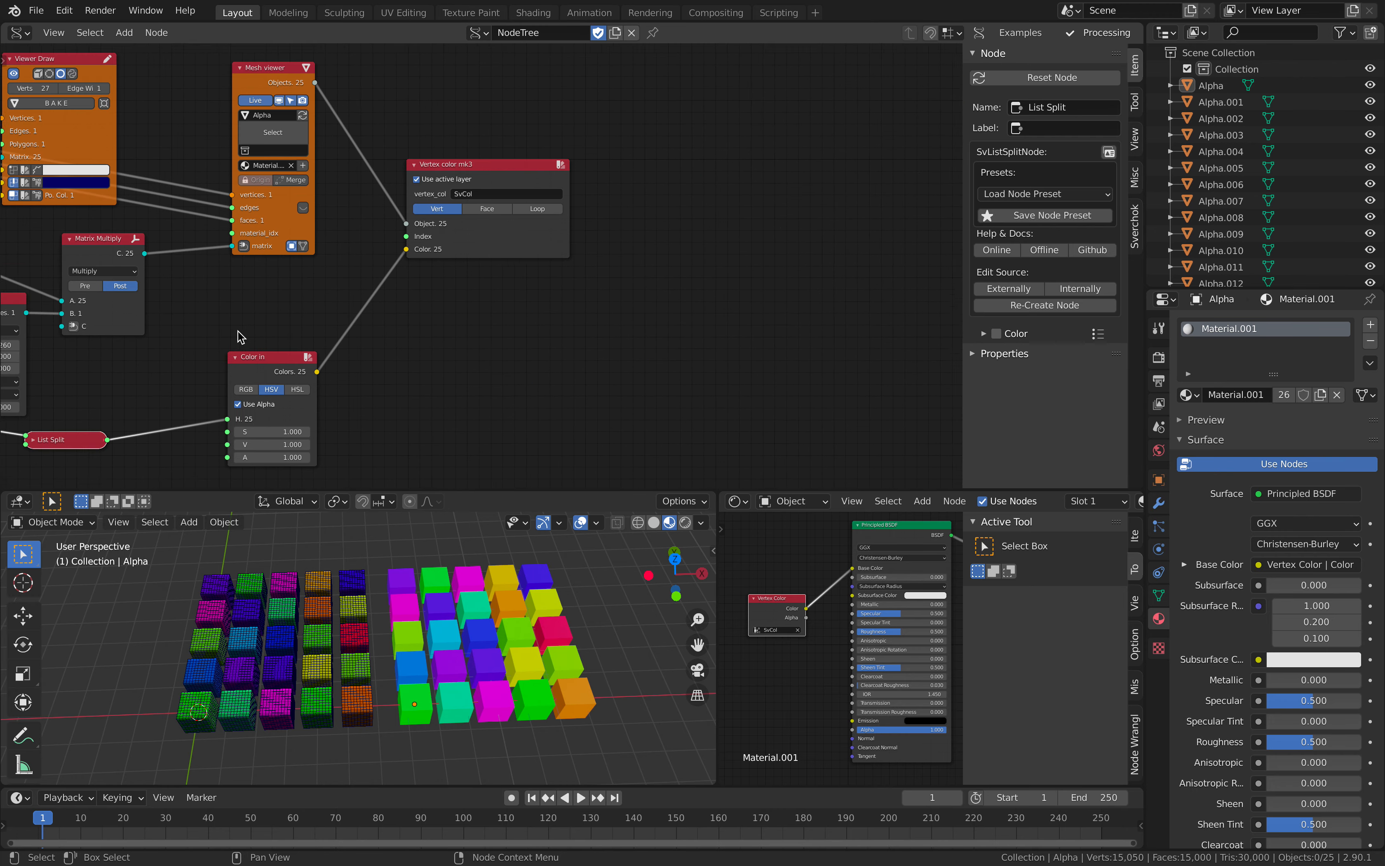
{"action": "scroll", "coordinate": [290, 308], "scroll_direction": "up", "scroll_amount": 2}
{"action": "left_click_drag", "start_coordinate": [605, 174], "coordinate": [585, 171]}
{"action": "left_click_drag", "start_coordinate": [514, 135], "coordinate": [551, 148]}
{"action": "middle_click_drag", "start_coordinate": [490, 129], "coordinate": [637, 252]}
{"action": "scroll", "coordinate": [635, 358], "scroll_direction": "up", "scroll_amount": 5}
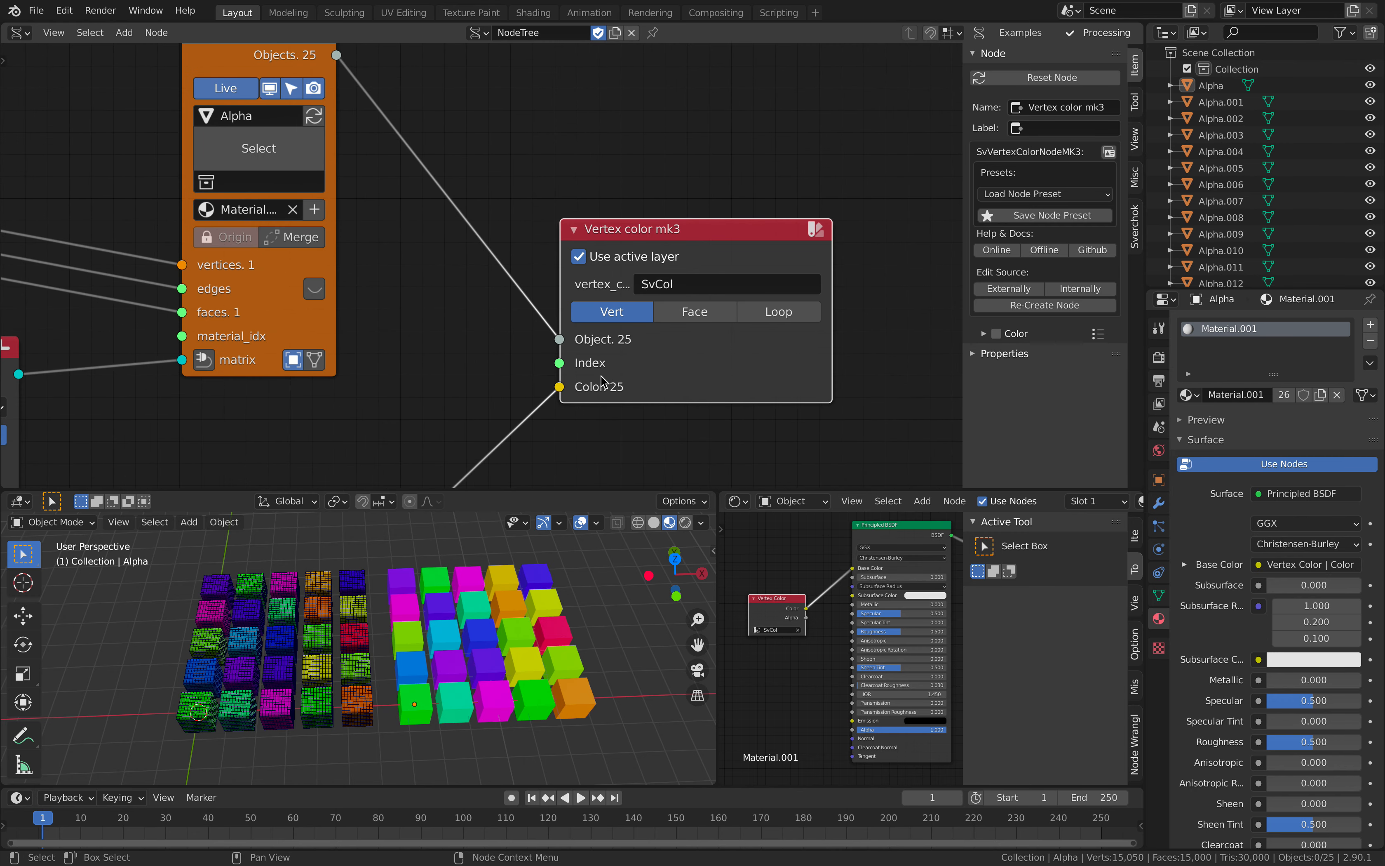
- Raise Viewer Draw above the other nodes and adjust Mesh viewer's position below it
{"action": "scroll", "coordinate": [584, 386], "scroll_direction": "down", "scroll_amount": 6}
{"action": "middle_click_drag", "start_coordinate": [321, 234], "coordinate": [520, 265]}
{"action": "left_click_drag", "start_coordinate": [518, 144], "coordinate": [523, 149]}
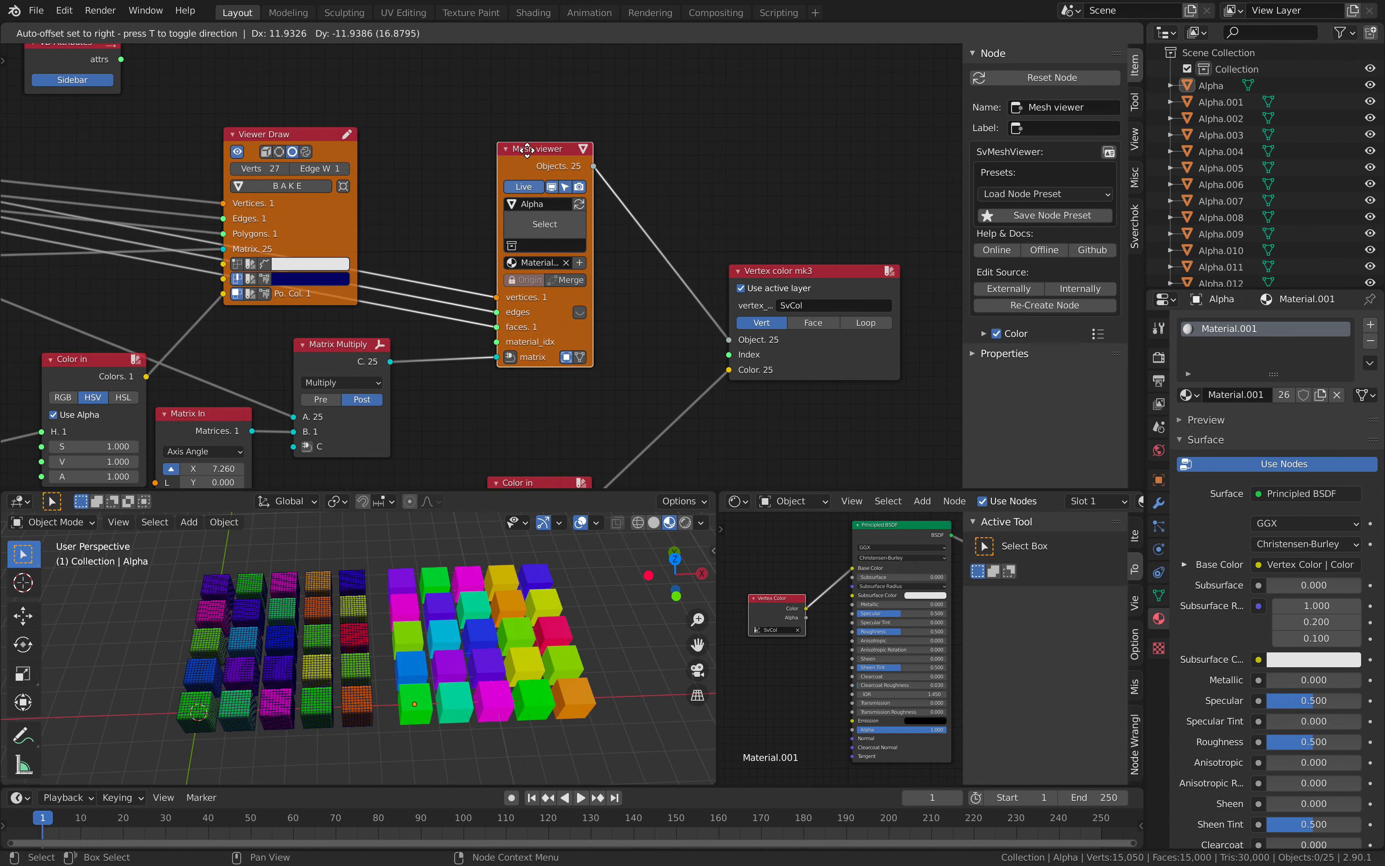
{"action": "middle_click_drag", "start_coordinate": [318, 148], "coordinate": [462, 131]}
{"action": "mouse_move", "coordinate": [406, 119]}
{"action": "left_mouse_down"}
{"action": "mouse_move", "coordinate": [455, 64]}
{"action": "mouse_move", "coordinate": [501, 54]}
{"action": "mouse_move", "coordinate": [491, 24]}
{"action": "left_mouse_up"}
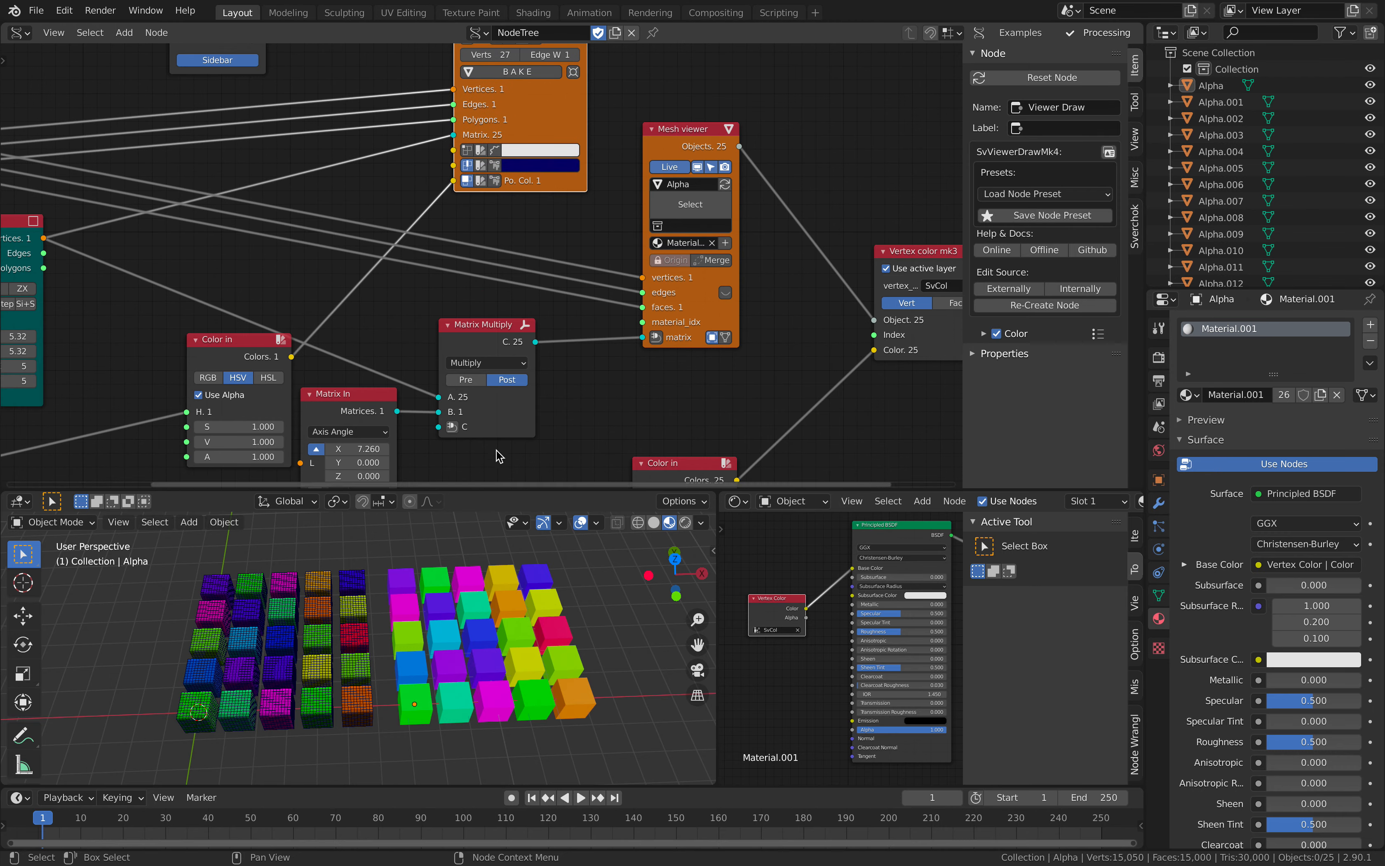
{"action": "middle_click_drag", "start_coordinate": [541, 322], "coordinate": [525, 382]}
{"action": "left_click_drag", "start_coordinate": [661, 205], "coordinate": [645, 214]}
- Tidy the middle of the node tree by moving the first Color in node away from Matrix In, beside Plane
{"action": "scroll", "coordinate": [605, 265], "scroll_direction": "down", "scroll_amount": 2}
{"action": "middle_click_drag", "start_coordinate": [526, 379], "coordinate": [559, 295]}
{"action": "left_click_drag", "start_coordinate": [539, 297], "coordinate": [549, 312]}
{"action": "middle_click_drag", "start_coordinate": [434, 355], "coordinate": [528, 328]}
{"action": "left_click", "coordinate": [502, 328]}
{"action": "scroll", "coordinate": [507, 306], "scroll_direction": "down", "scroll_amount": 1}
{"action": "left_click_drag", "start_coordinate": [404, 271], "coordinate": [342, 267]}
{"action": "scroll", "coordinate": [443, 246], "scroll_direction": "down", "scroll_amount": 1}
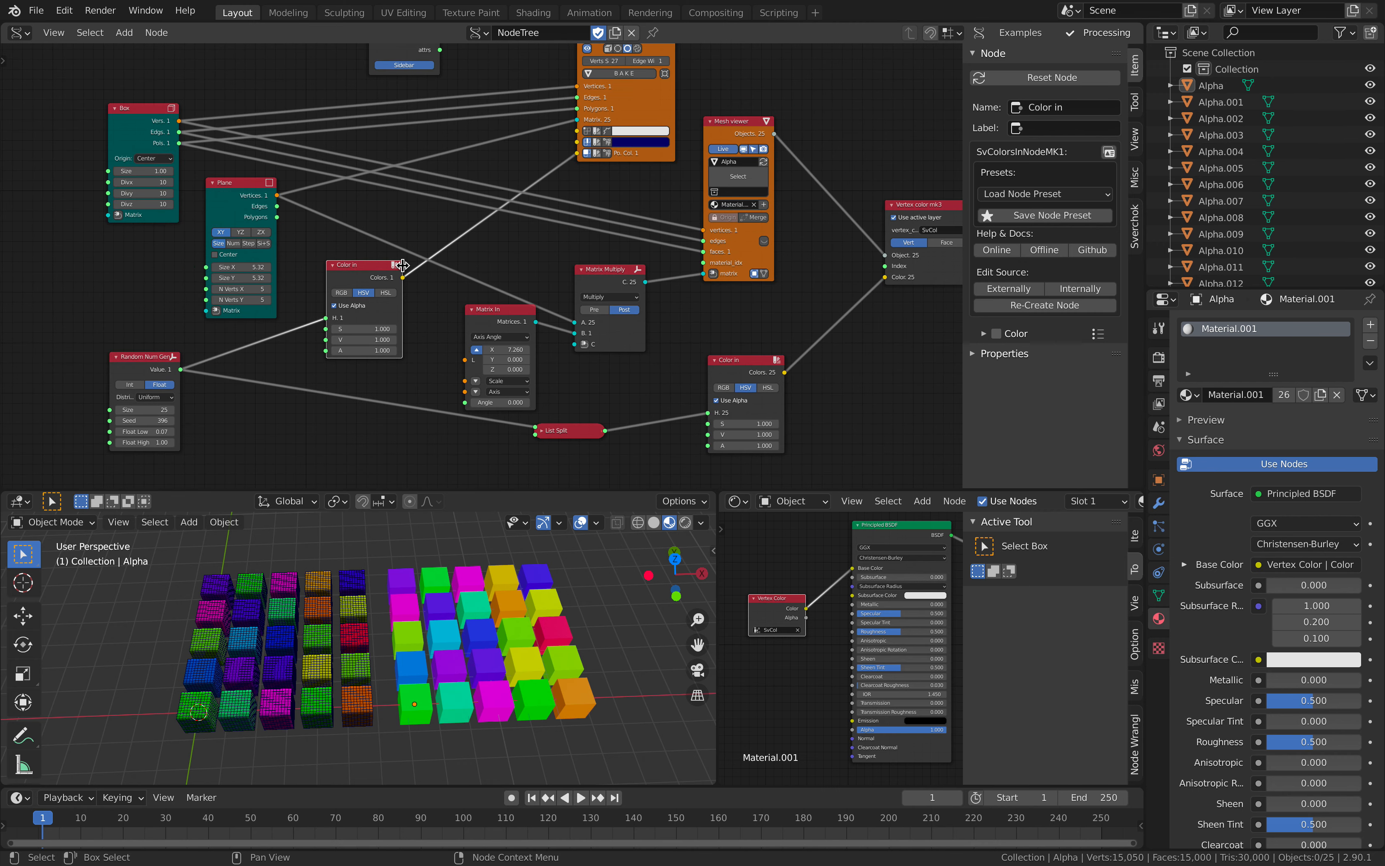
- Move the VD Attributes node clear of the connected nodes and hide the Sverchok editor's sidebar
{"action": "scroll", "coordinate": [443, 188], "scroll_direction": "down", "scroll_amount": 1}
{"action": "middle_click_drag", "start_coordinate": [445, 182], "coordinate": [378, 246]}
{"action": "left_click_drag", "start_coordinate": [336, 135], "coordinate": [258, 91]}
{"action": "middle_click_drag", "start_coordinate": [334, 108], "coordinate": [336, 105]}
{"action": "middle_click_drag", "start_coordinate": [565, 255], "coordinate": [600, 210]}
{"action": "middle_click_drag", "start_coordinate": [890, 212], "coordinate": [909, 207]}
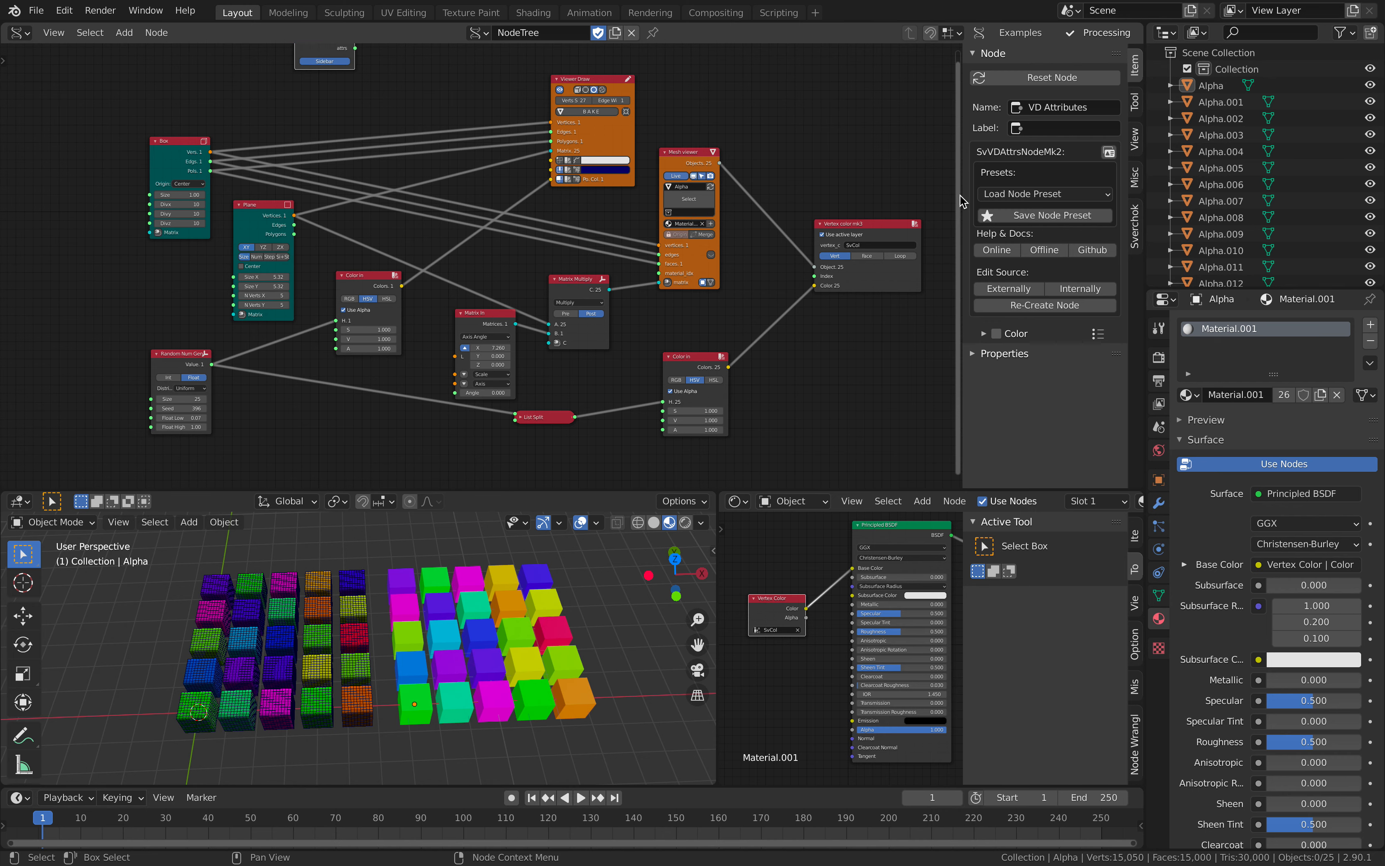
{"action": "key", "text": "n"}
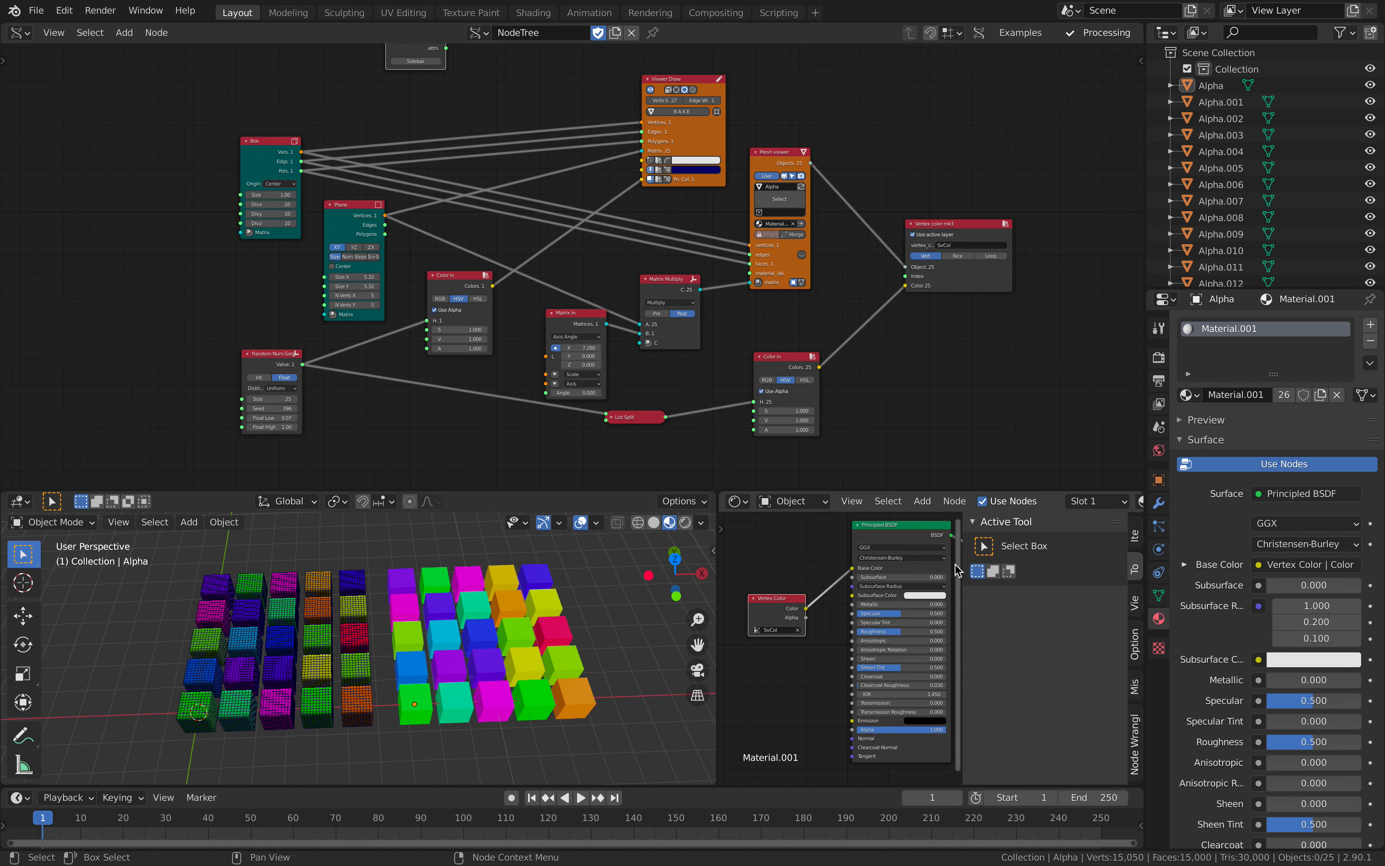
- Hide the shader editor's sidebar and rearrange the Vertex Color and Principled BSDF nodes so the whole material is visible
{"action": "left_click_drag", "start_coordinate": [964, 566], "coordinate": [1162, 562]}
{"action": "middle_click_drag", "start_coordinate": [916, 576], "coordinate": [877, 572]}
{"action": "left_click_drag", "start_coordinate": [834, 608], "coordinate": [819, 602]}
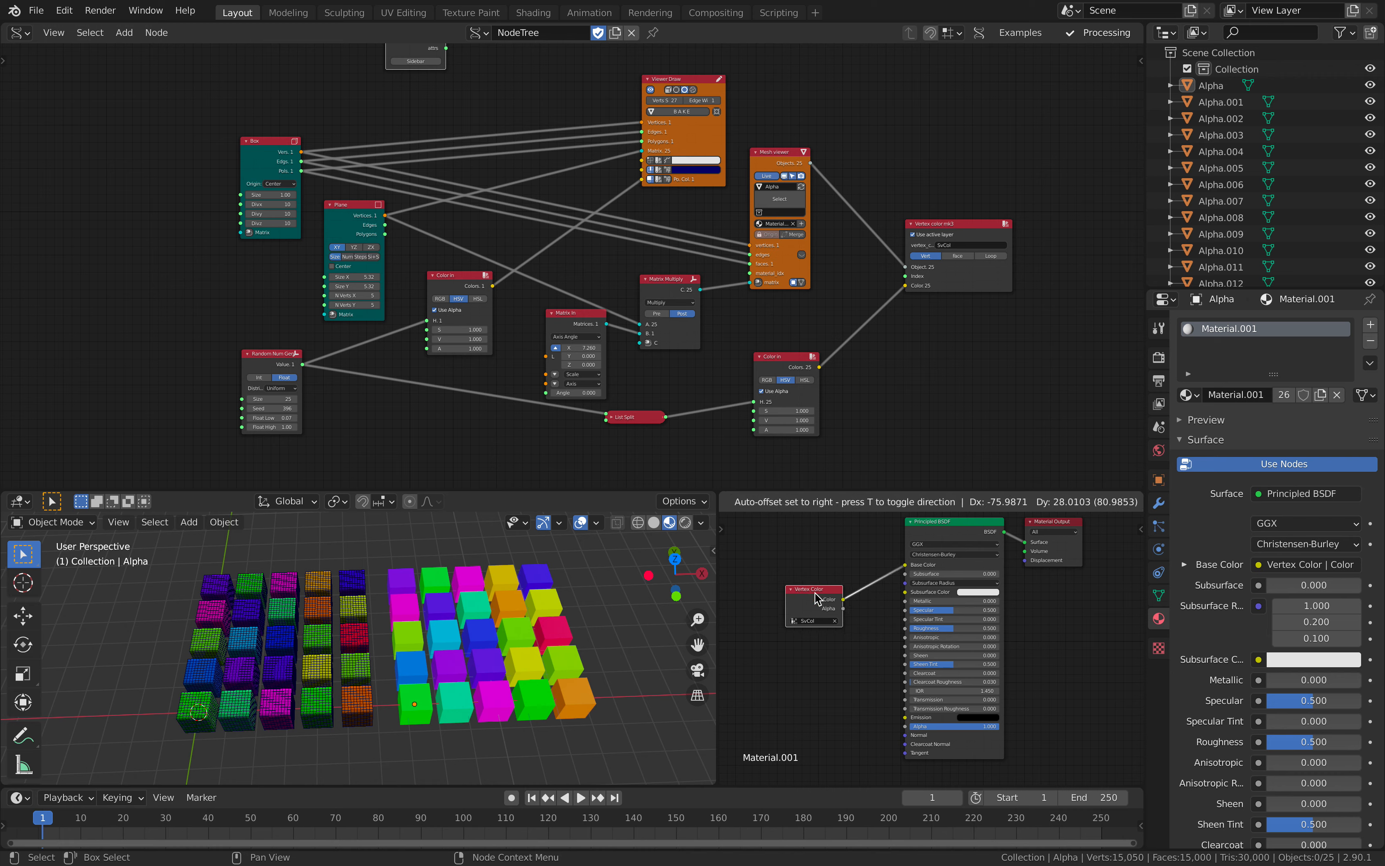
{"action": "left_click_drag", "start_coordinate": [926, 532], "coordinate": [919, 551]}
{"action": "middle_click_drag", "start_coordinate": [585, 628], "coordinate": [553, 653]}
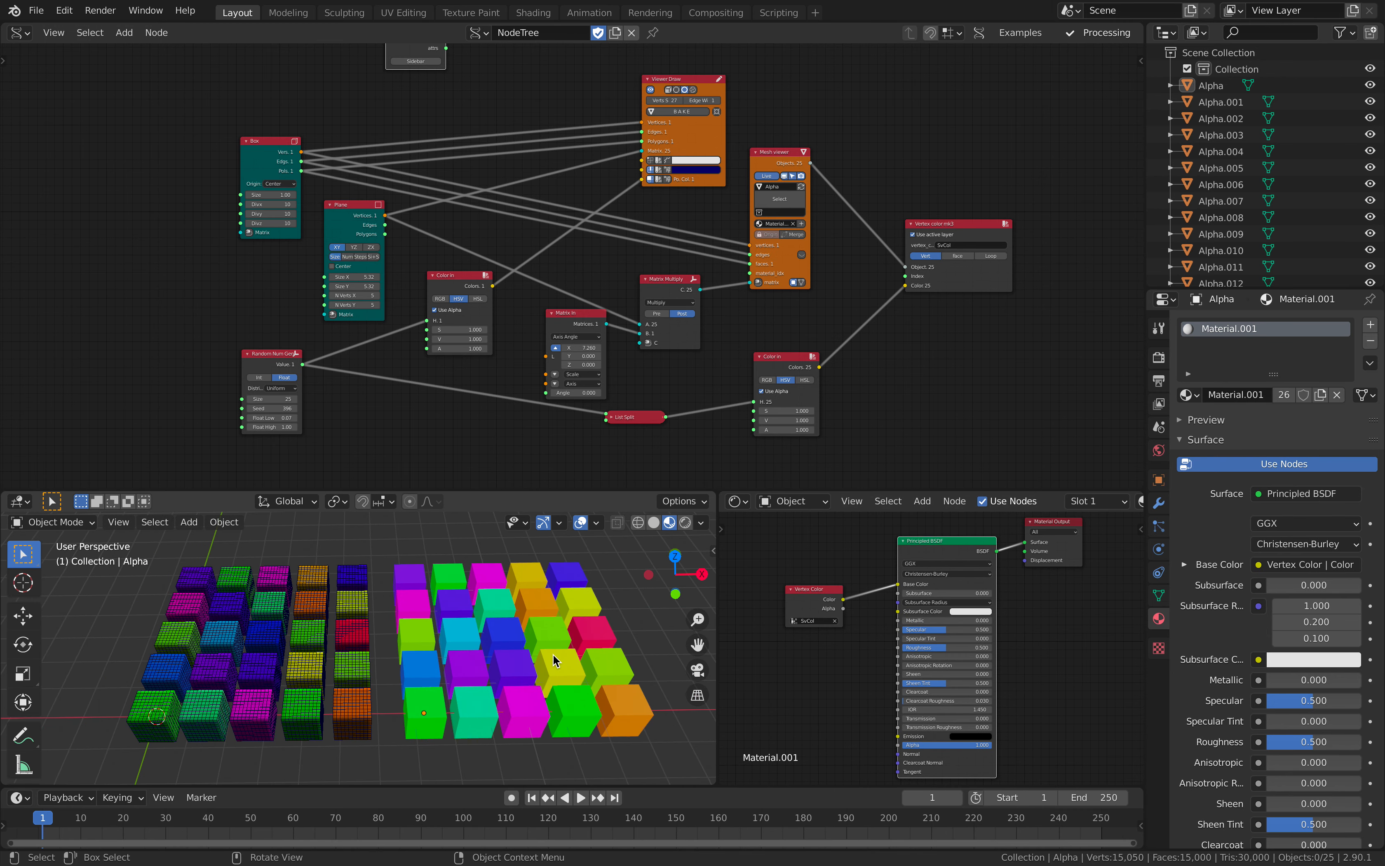
- Shift Vertex color mk3 and Mesh viewer slightly to even out the spacing between them
{"action": "middle_click_drag", "start_coordinate": [747, 341], "coordinate": [670, 309]}
{"action": "scroll", "coordinate": [676, 306], "scroll_direction": "up", "scroll_amount": 1}
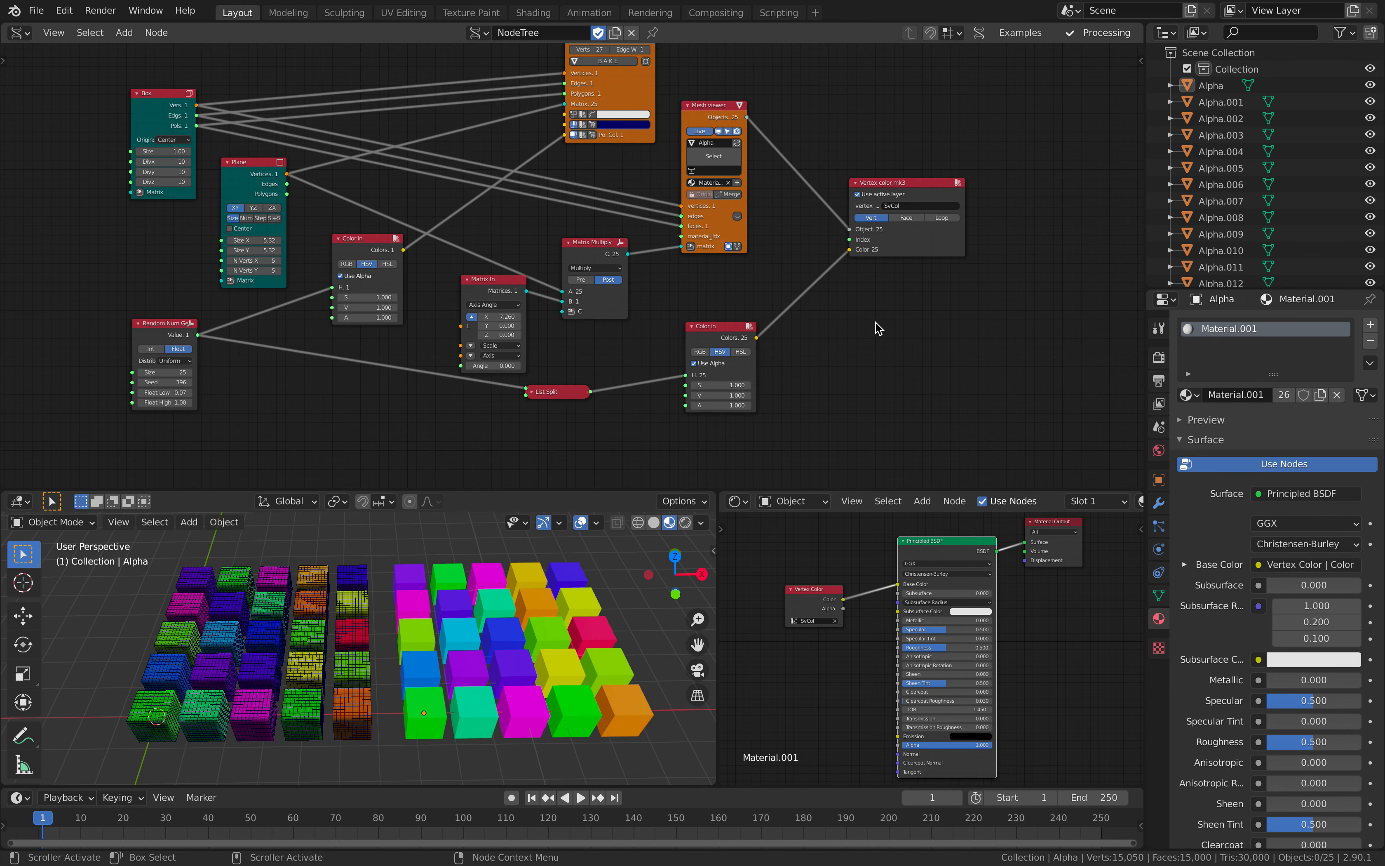
{"action": "scroll", "coordinate": [877, 320], "scroll_direction": "up", "scroll_amount": 1}
{"action": "left_click_drag", "start_coordinate": [922, 178], "coordinate": [921, 167]}
{"action": "left_click_drag", "start_coordinate": [726, 100], "coordinate": [736, 100]}
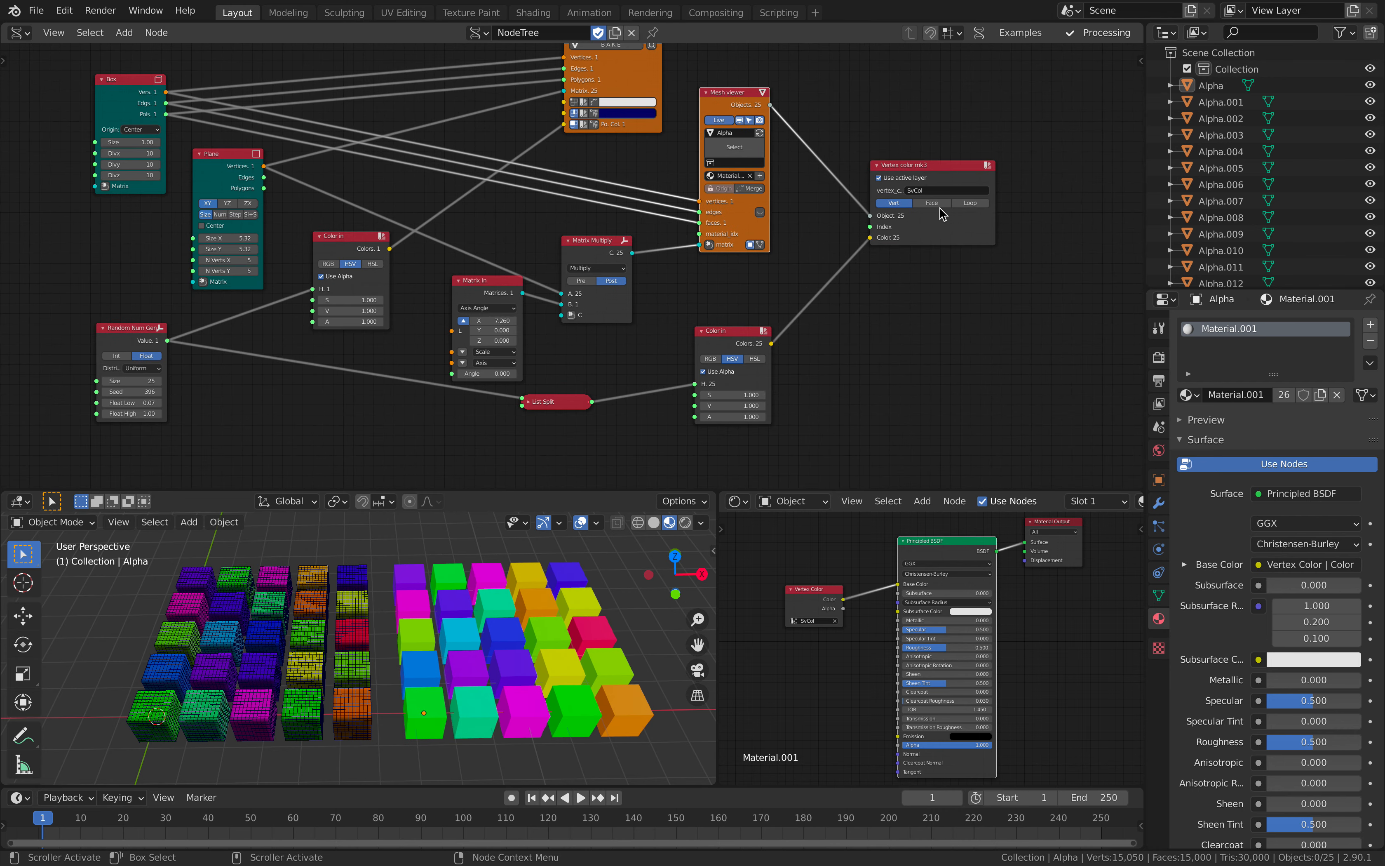
- Cycle Vertex color mk3 through its Face, Loop and Vert modes to compare the colouring
{"action": "left_click", "coordinate": [932, 204]}
{"action": "left_click", "coordinate": [972, 203]}
{"action": "left_click", "coordinate": [894, 203]}
{"action": "left_click", "coordinate": [971, 203]}
- Nudge the second Color in, List Split and Random Num Gen nodes lower in the node tree
{"action": "left_click_drag", "start_coordinate": [717, 338], "coordinate": [738, 352]}
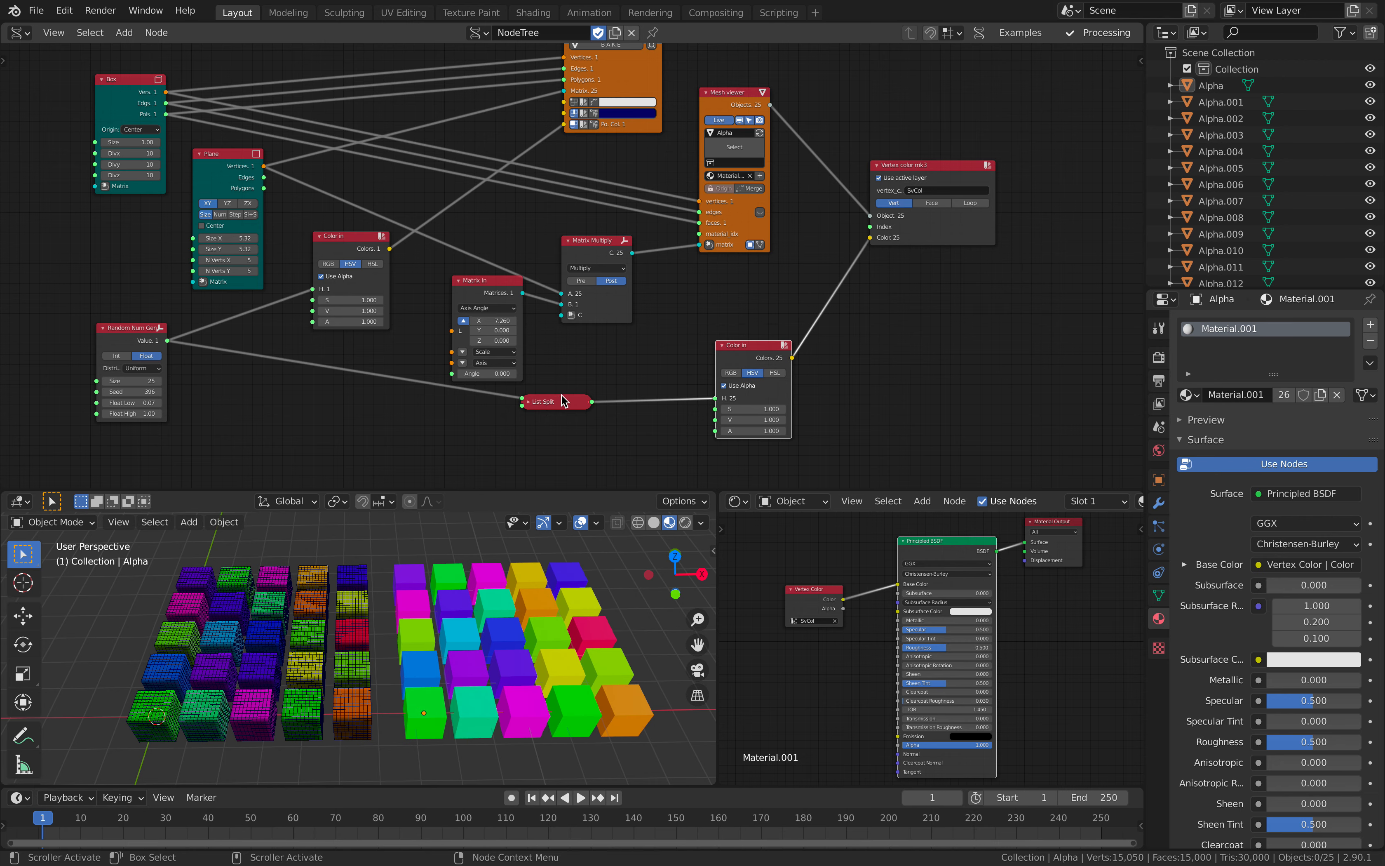
{"action": "left_click_drag", "start_coordinate": [564, 395], "coordinate": [571, 412]}
{"action": "left_click_drag", "start_coordinate": [145, 329], "coordinate": [154, 345]}
- Scrub Random Num Gen's Seed to 418, set its Size back to 25, and move List Split closer to it
{"action": "left_click_drag", "start_coordinate": [146, 408], "coordinate": [165, 407]}
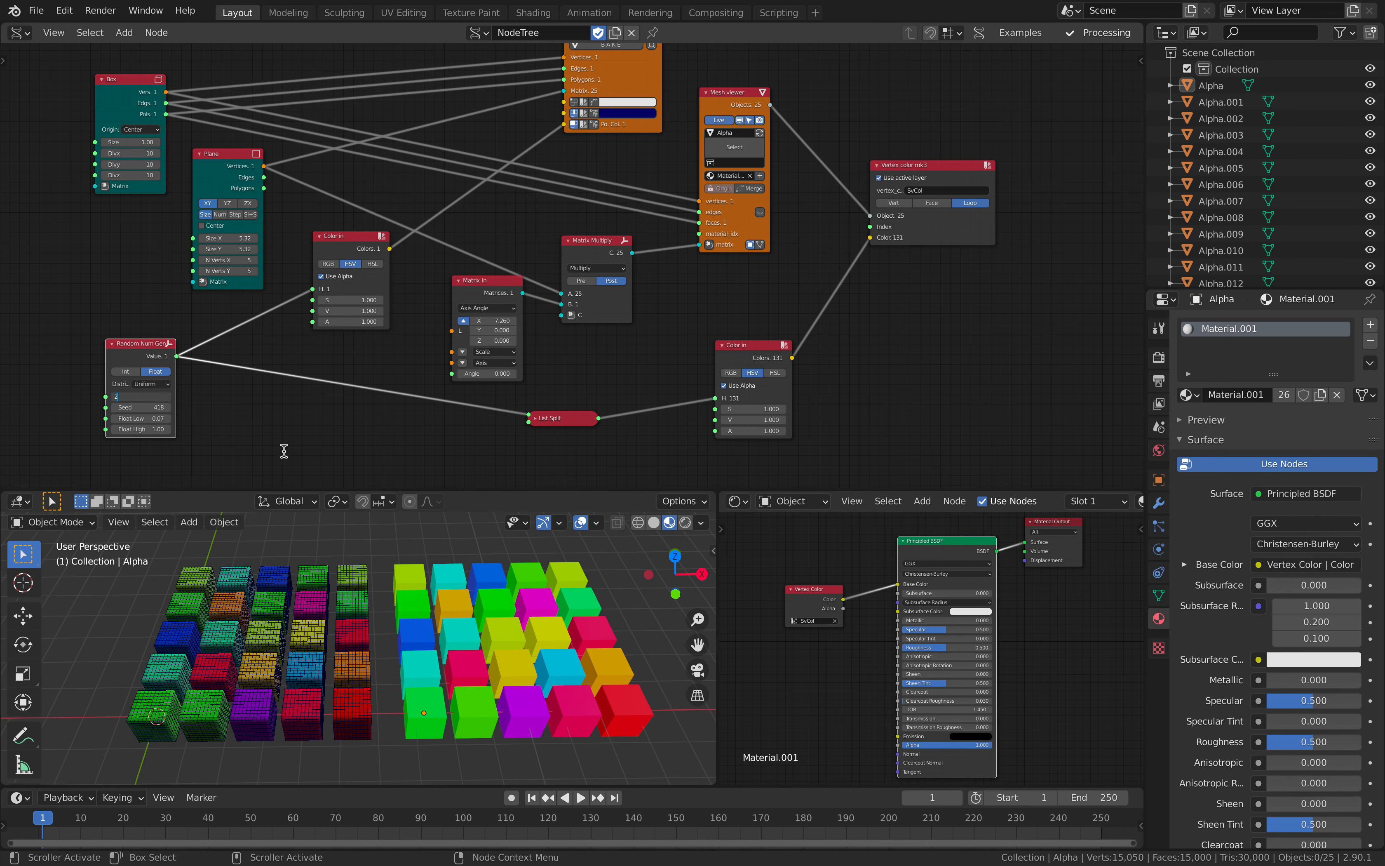
{"action": "key", "text": "Return"}
{"action": "left_click_drag", "start_coordinate": [549, 418], "coordinate": [515, 417]}
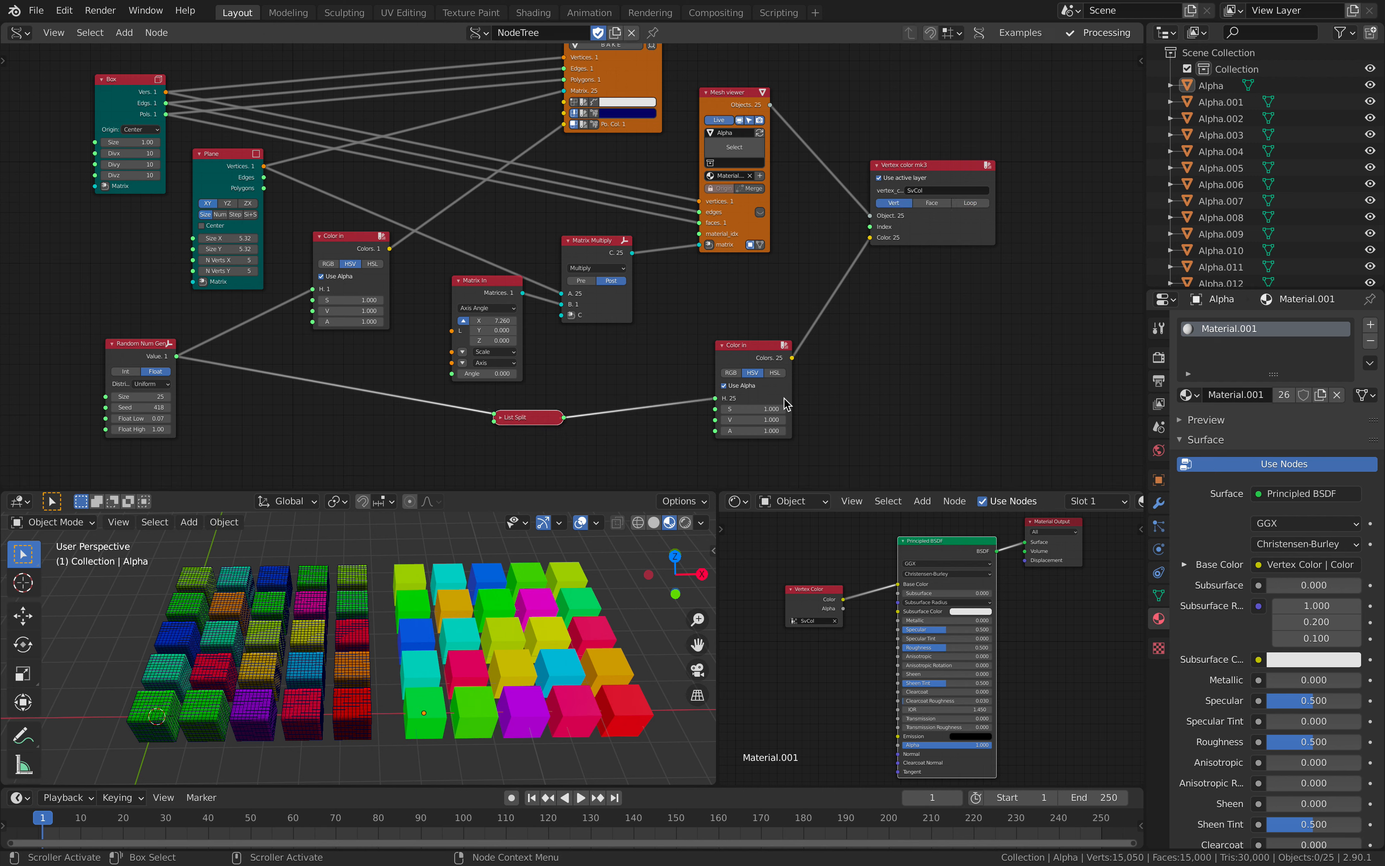
- Compare Solid and Material Preview shading, and test which of the mesh cubes and Viewer Draw boxes can be selected
{"action": "left_click", "coordinate": [654, 522]}
{"action": "left_click", "coordinate": [668, 523]}
{"action": "mouse_move", "coordinate": [526, 561]}
{"action": "middle_mouse_down"}
{"action": "mouse_move", "coordinate": [529, 576]}
{"action": "mouse_move", "coordinate": [465, 600]}
{"action": "mouse_move", "coordinate": [418, 591]}
{"action": "mouse_move", "coordinate": [492, 618]}
{"action": "middle_mouse_up"}
{"action": "left_click", "coordinate": [475, 629]}
{"action": "left_click", "coordinate": [432, 599]}
{"action": "left_click", "coordinate": [428, 634]}
{"action": "left_click", "coordinate": [336, 612]}
{"action": "middle_click_drag", "start_coordinate": [292, 629], "coordinate": [290, 638]}
- Move Viewer Draw slightly upward and bake its boxes into mesh objects
{"action": "middle_click_drag", "start_coordinate": [591, 161], "coordinate": [577, 331]}
{"action": "scroll", "coordinate": [594, 193], "scroll_direction": "up", "scroll_amount": 4}
{"action": "left_click_drag", "start_coordinate": [582, 121], "coordinate": [575, 94]}
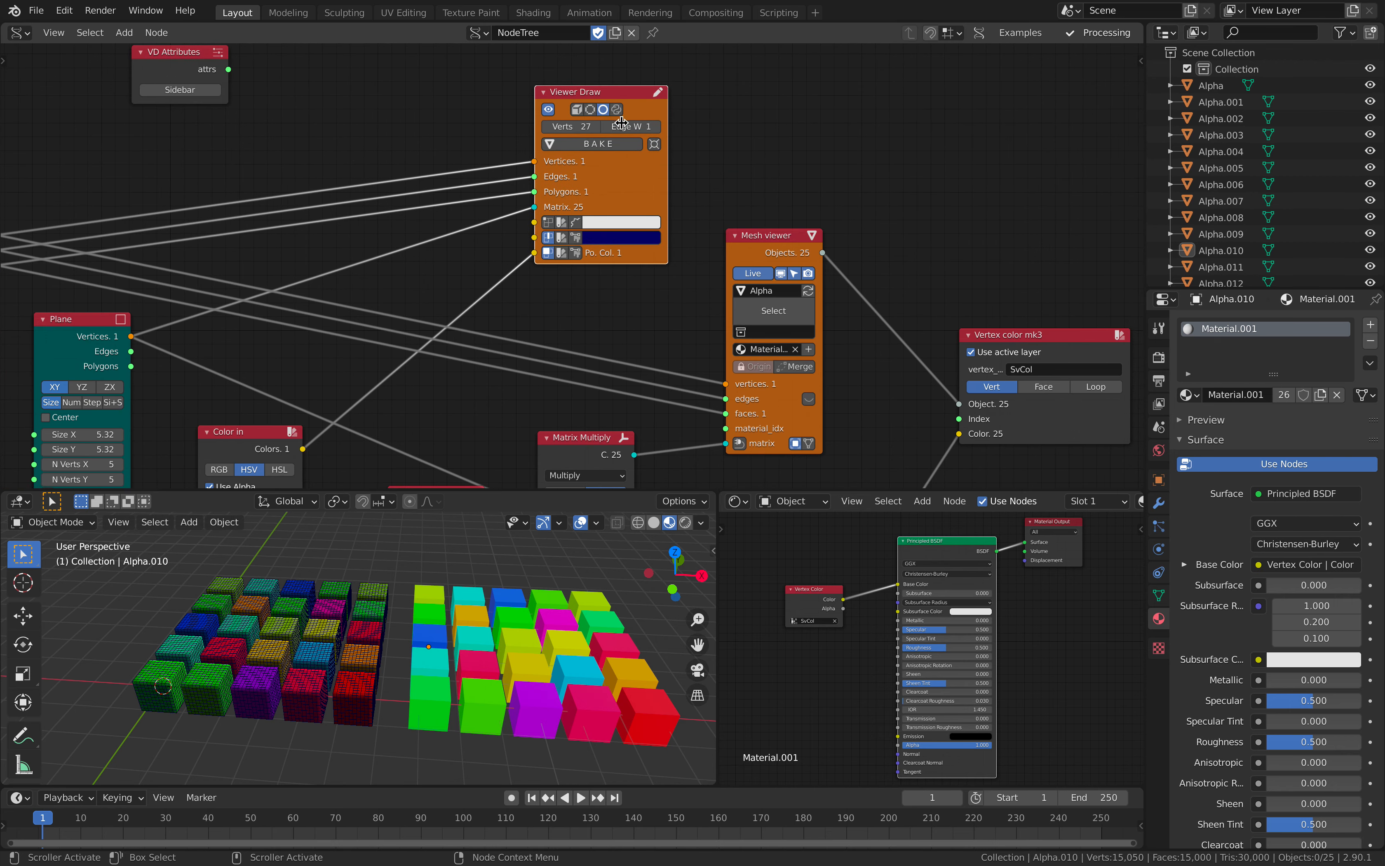
{"action": "left_click", "coordinate": [610, 146]}
- Box-select the baked boxes and move them aside, away from the Viewer Draw preview
{"action": "scroll", "coordinate": [570, 269], "scroll_direction": "down", "scroll_amount": 1}
{"action": "key", "text": "a"}
{"action": "key", "text": "a"}
{"action": "key", "text": "b"}
{"action": "left_click_drag", "start_coordinate": [185, 576], "coordinate": [355, 719]}
{"action": "scroll", "coordinate": [396, 656], "scroll_direction": "down", "scroll_amount": 2}
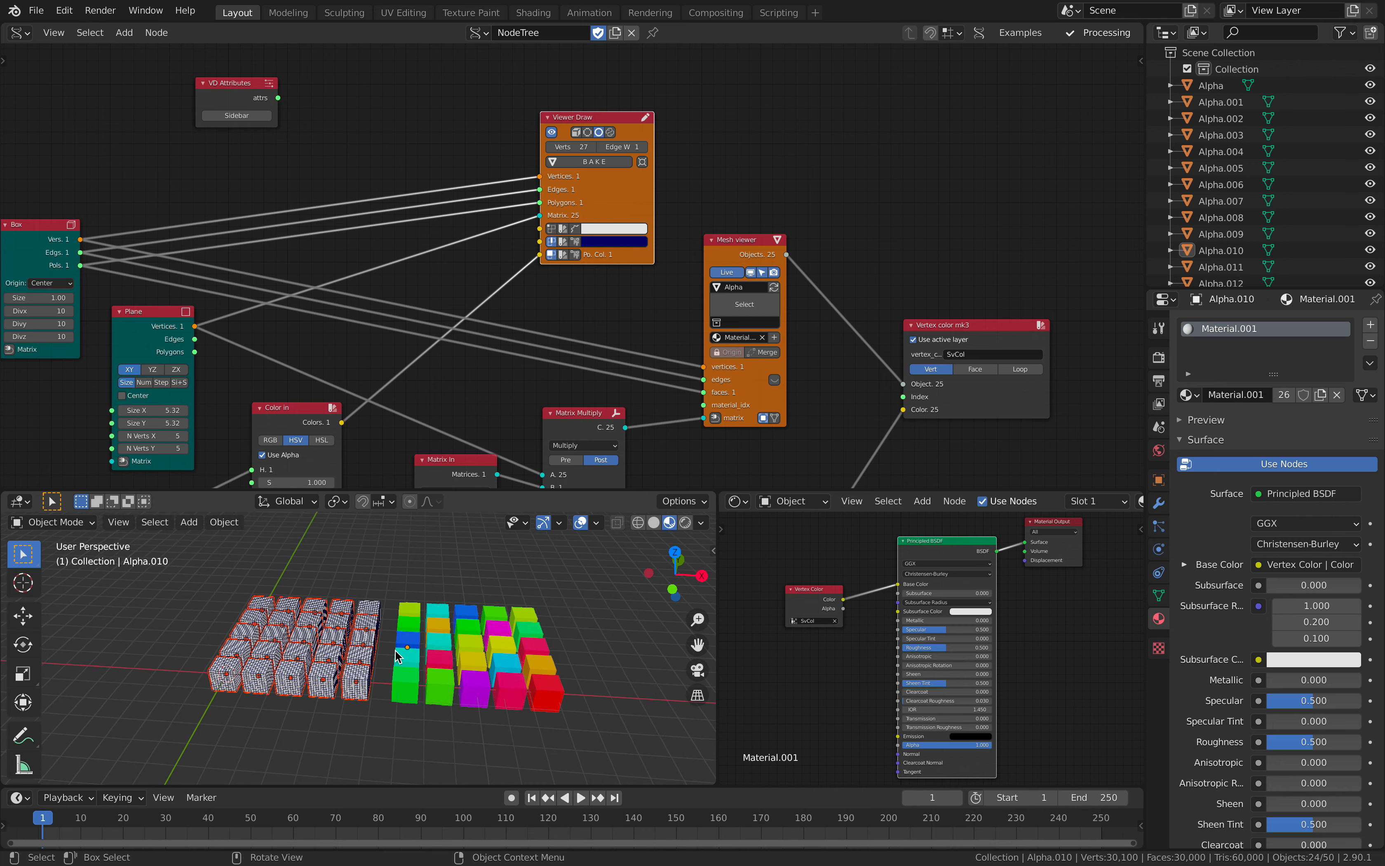
{"action": "key", "text": "g"}
{"action": "left_click", "coordinate": [239, 625]}
{"action": "left_click", "coordinate": [363, 609]}
{"action": "key", "text": "g"}
{"action": "left_click", "coordinate": [223, 610]}
- Box-select all 25 baked boxes and delete them
{"action": "scroll", "coordinate": [212, 612], "scroll_direction": "down", "scroll_amount": 1}
{"action": "key", "text": "a"}
{"action": "key", "text": "b"}
{"action": "left_click_drag", "start_coordinate": [113, 600], "coordinate": [288, 704]}
{"action": "key", "text": "x"}
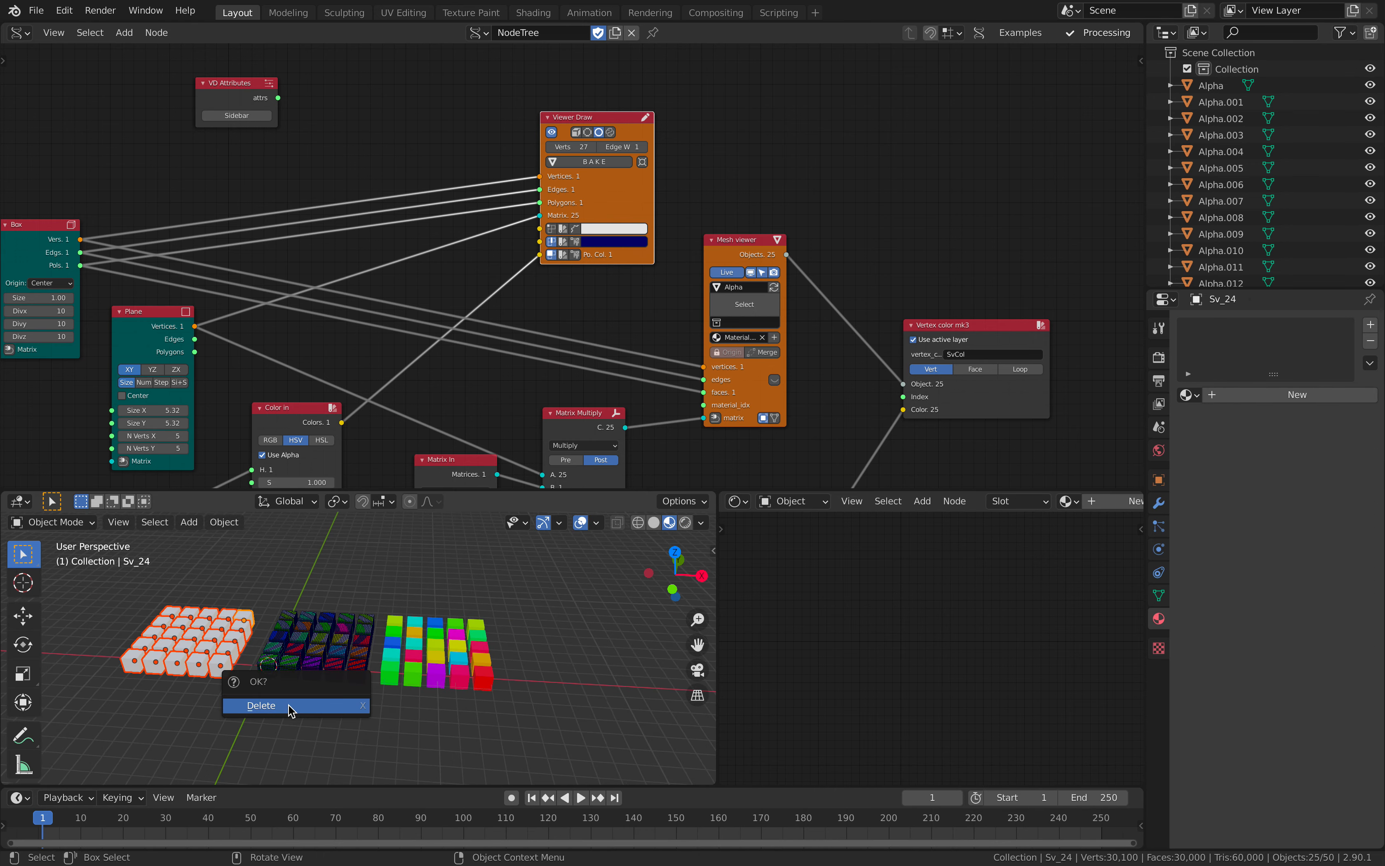
{"action": "left_click", "coordinate": [288, 704]}
- Turn on Viewer Draw's vertex display with random vertex colours and view the result from above
{"action": "scroll", "coordinate": [297, 682], "scroll_direction": "up", "scroll_amount": 4}
{"action": "scroll", "coordinate": [557, 171], "scroll_direction": "up", "scroll_amount": 2}
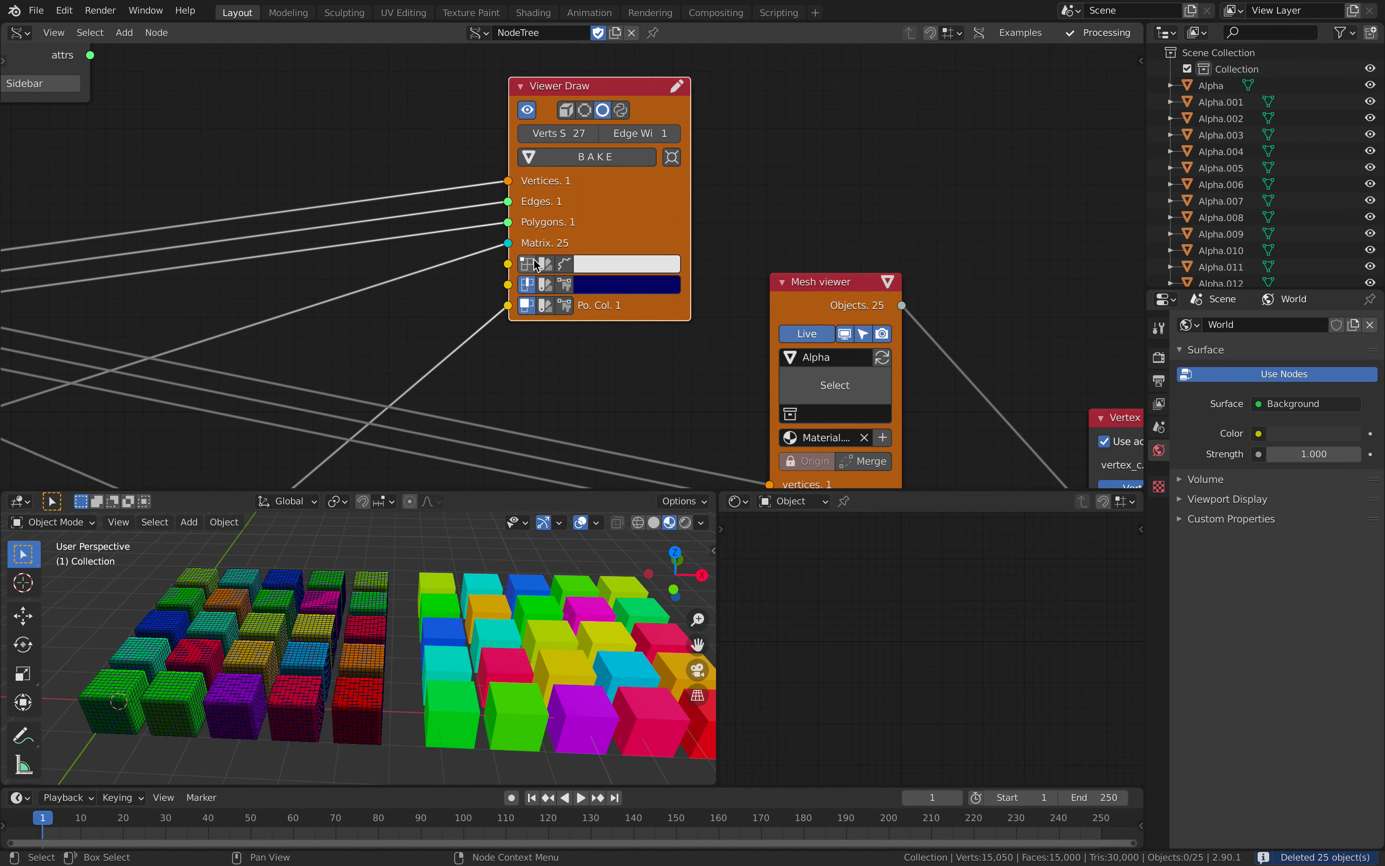
{"action": "left_click", "coordinate": [536, 265]}
{"action": "left_click", "coordinate": [565, 265]}
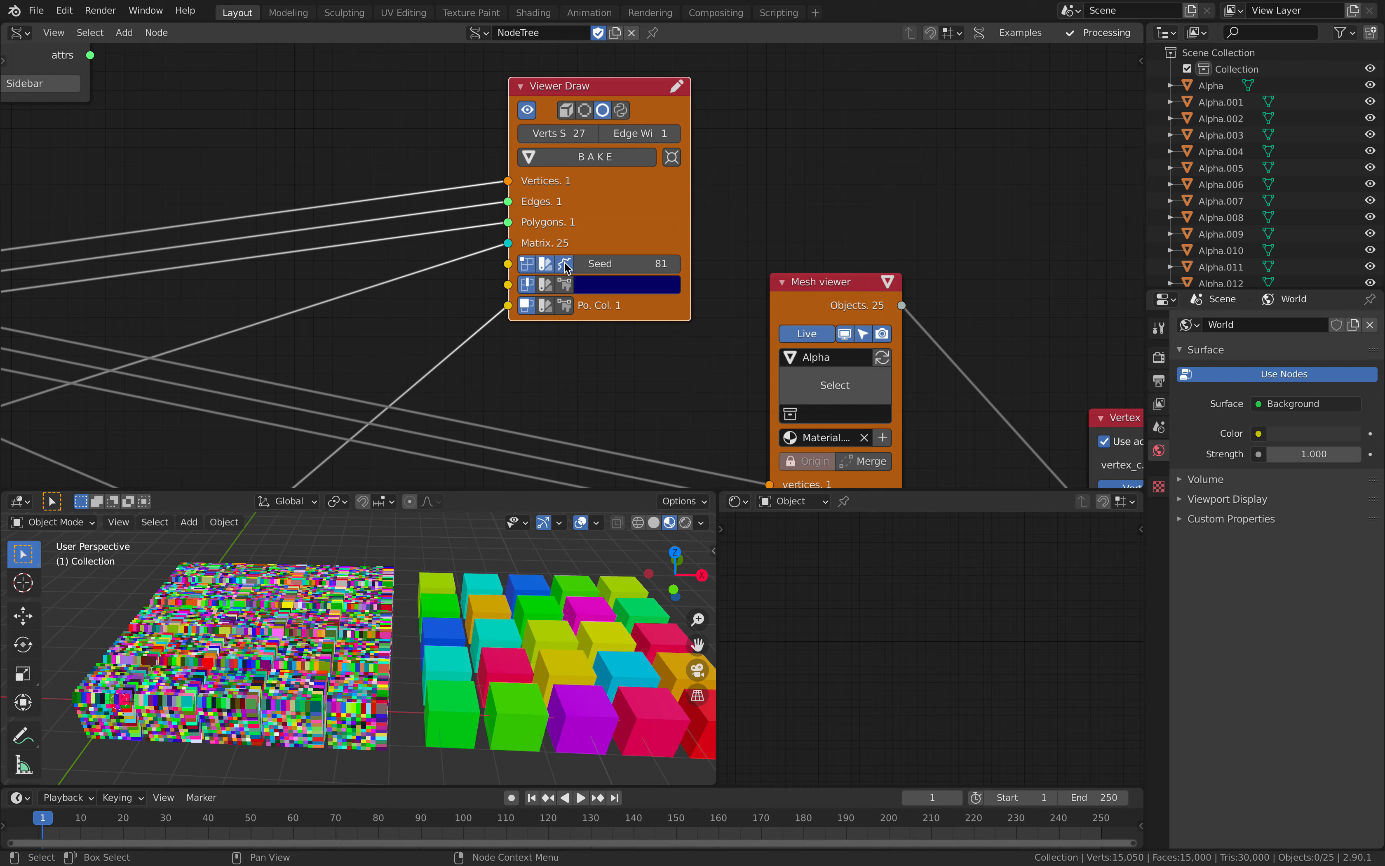
{"action": "middle_click_drag", "start_coordinate": [372, 670], "coordinate": [387, 713]}
- Switch Viewer Draw's vertices back to a single colour and toggle their display on and off
{"action": "left_click", "coordinate": [548, 265]}
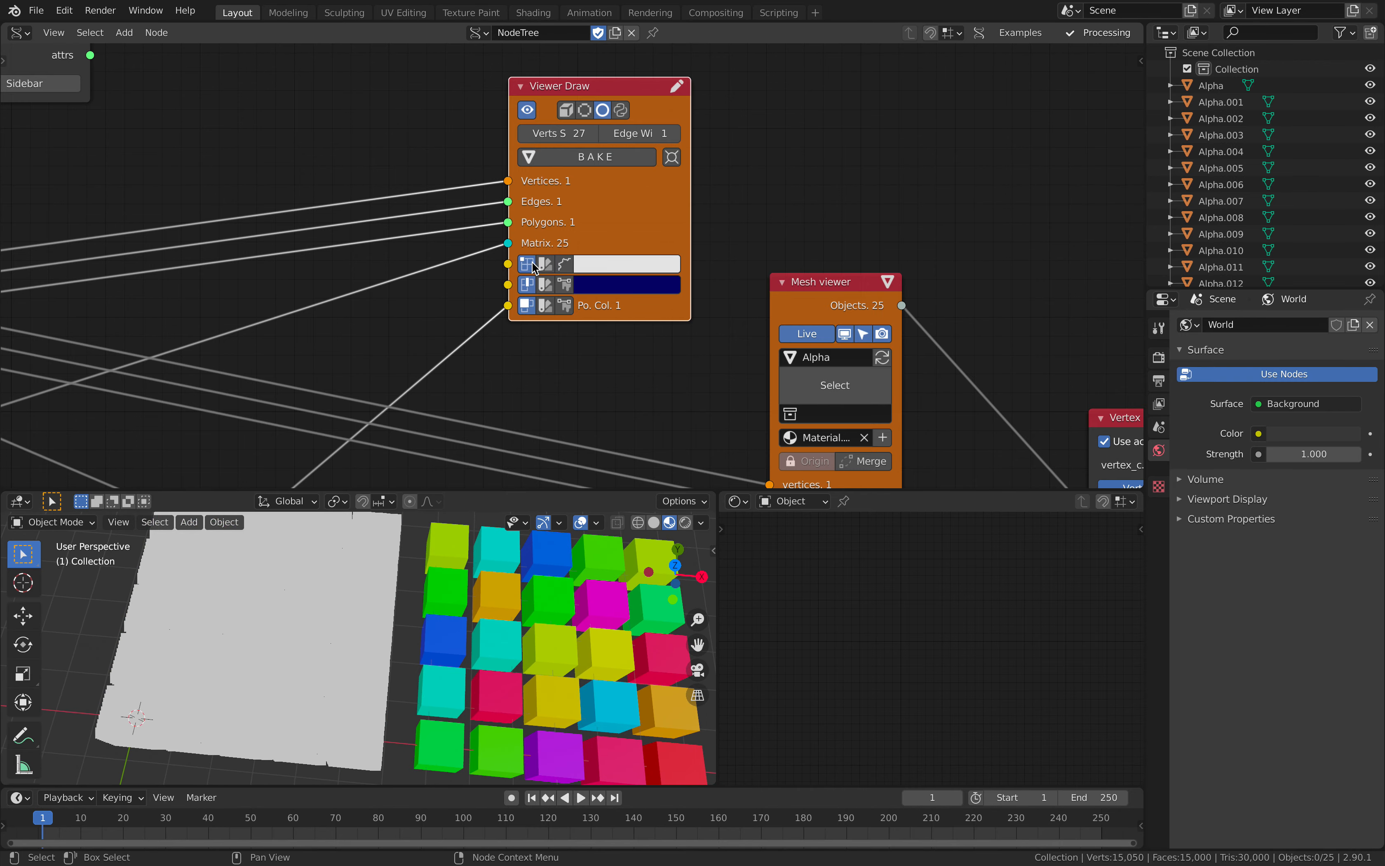
{"action": "left_click", "coordinate": [532, 266]}
{"action": "left_click", "coordinate": [532, 266]}
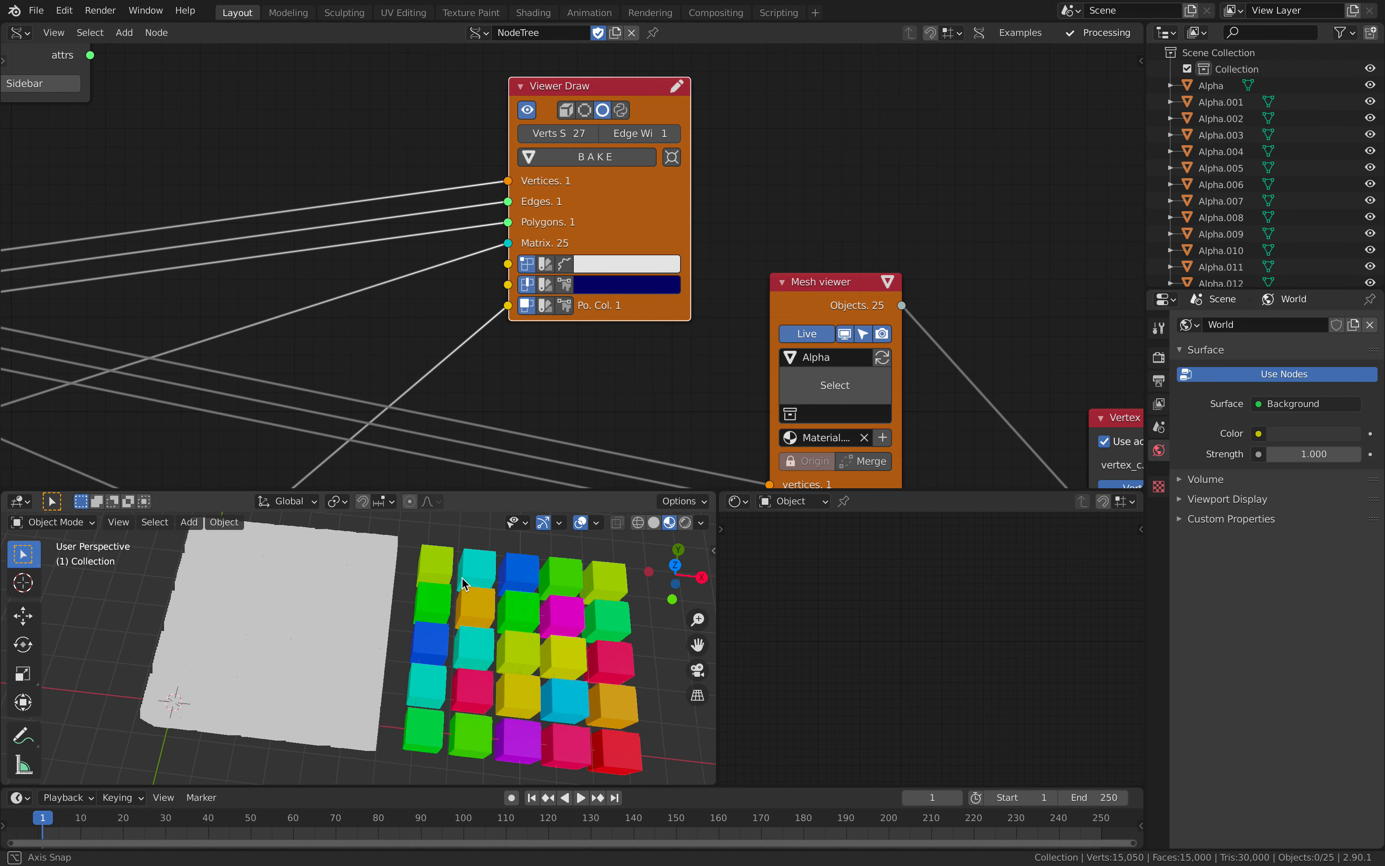
{"action": "left_click", "coordinate": [532, 266]}
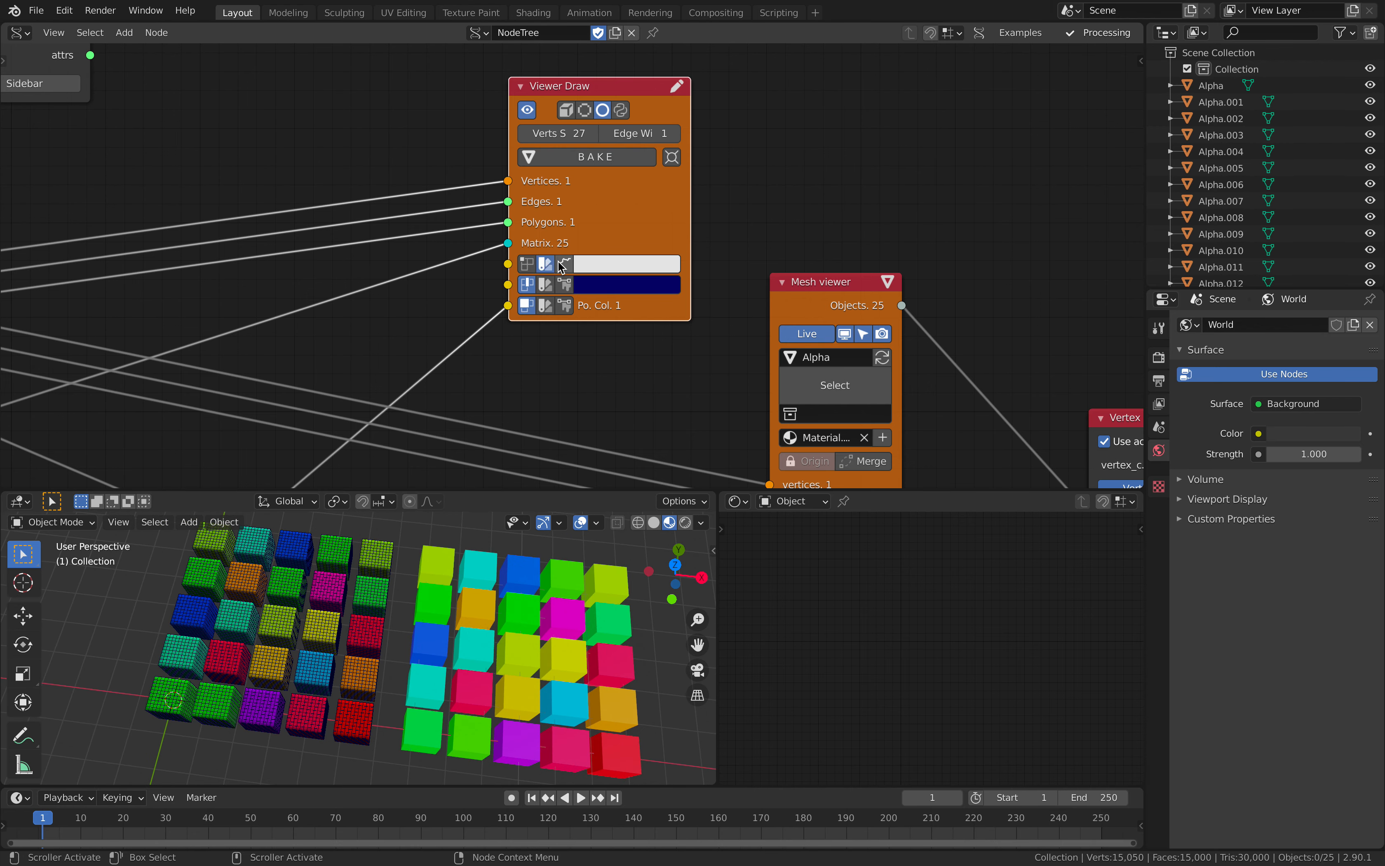
- Re-enable random vertex colours with Seed 81 in Viewer Draw and show its vertices again
{"action": "left_click", "coordinate": [562, 267]}
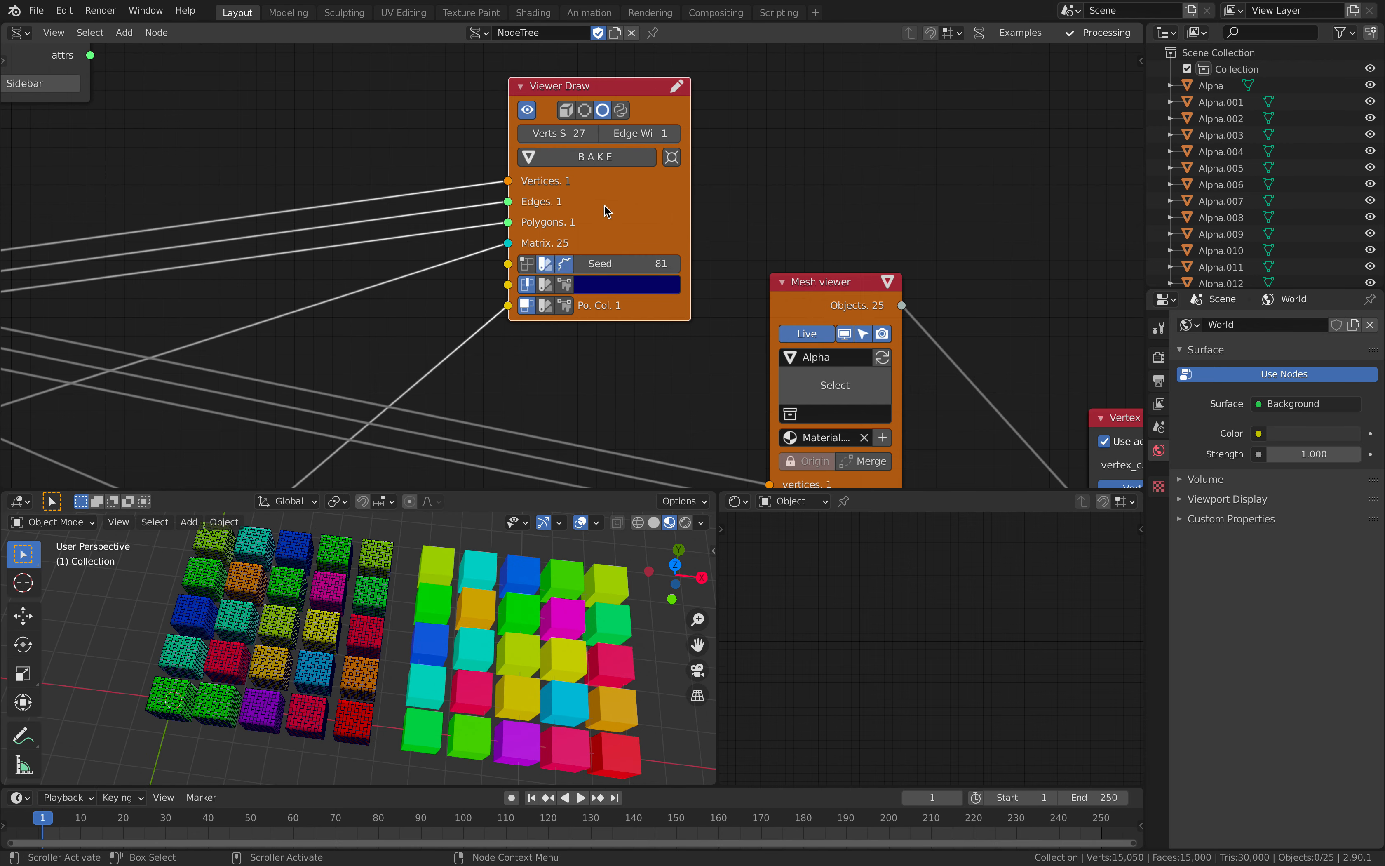
{"action": "left_click", "coordinate": [557, 264]}
{"action": "left_click", "coordinate": [561, 266]}
{"action": "left_click", "coordinate": [548, 264]}
{"action": "left_click", "coordinate": [534, 263]}
{"action": "middle_click_drag", "start_coordinate": [360, 699], "coordinate": [387, 676]}
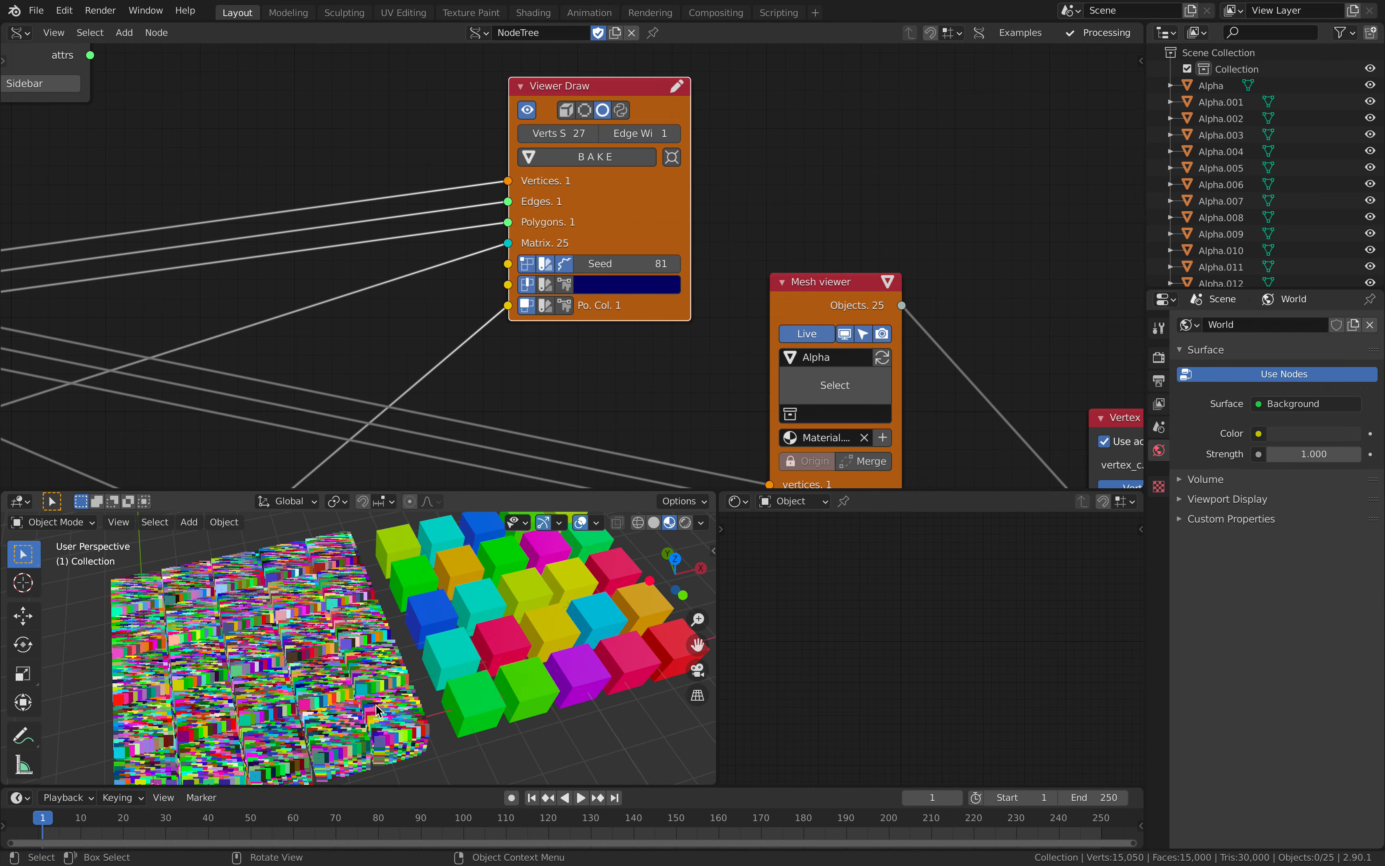
- Try a vertex size of 2 in Viewer Draw, inspect the boxes up close, and set the size to 5
{"action": "left_click", "coordinate": [566, 135]}
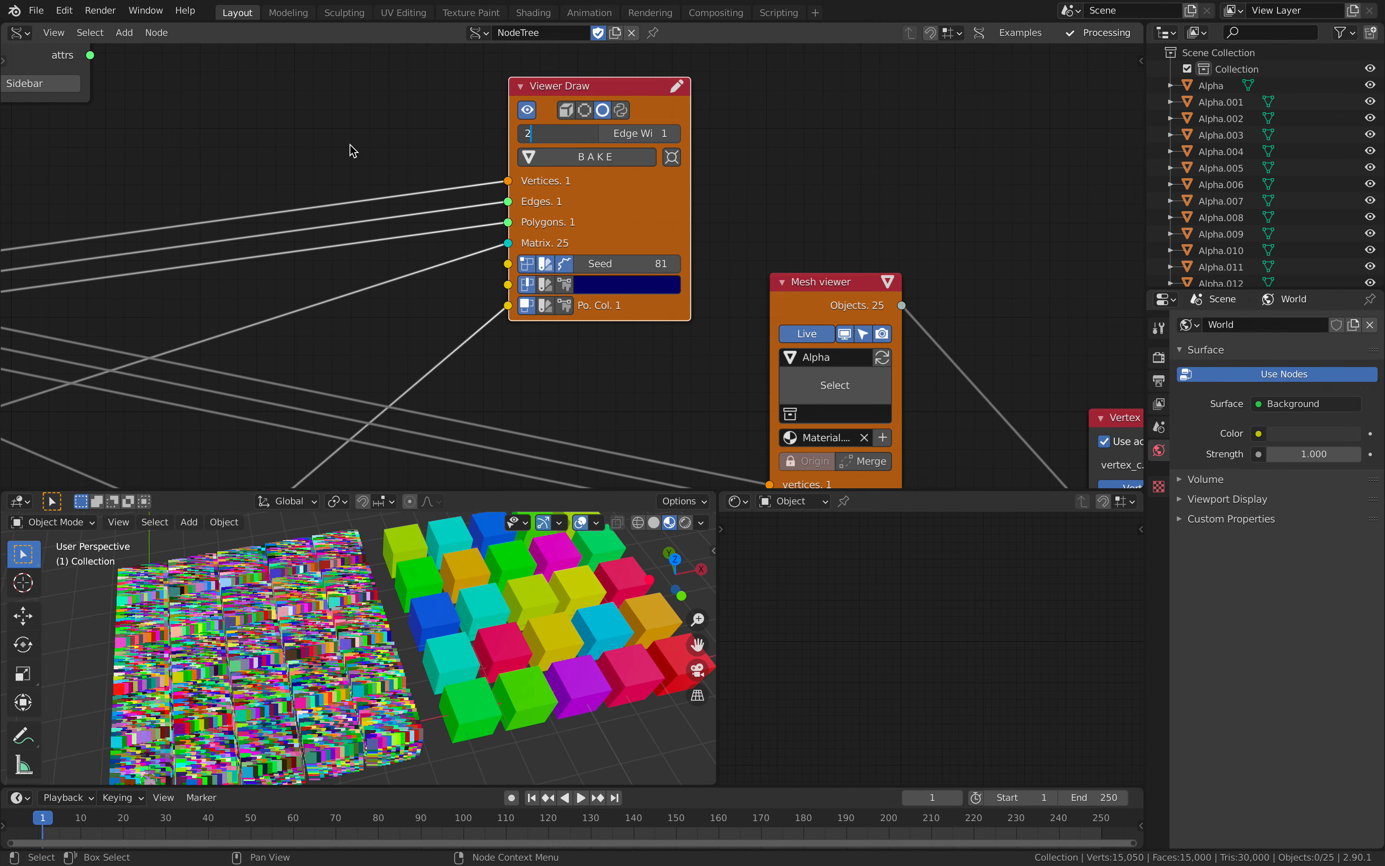
{"action": "type", "text": "2"}
{"action": "key", "text": "Return"}
{"action": "scroll", "coordinate": [380, 602], "scroll_direction": "up", "scroll_amount": 4}
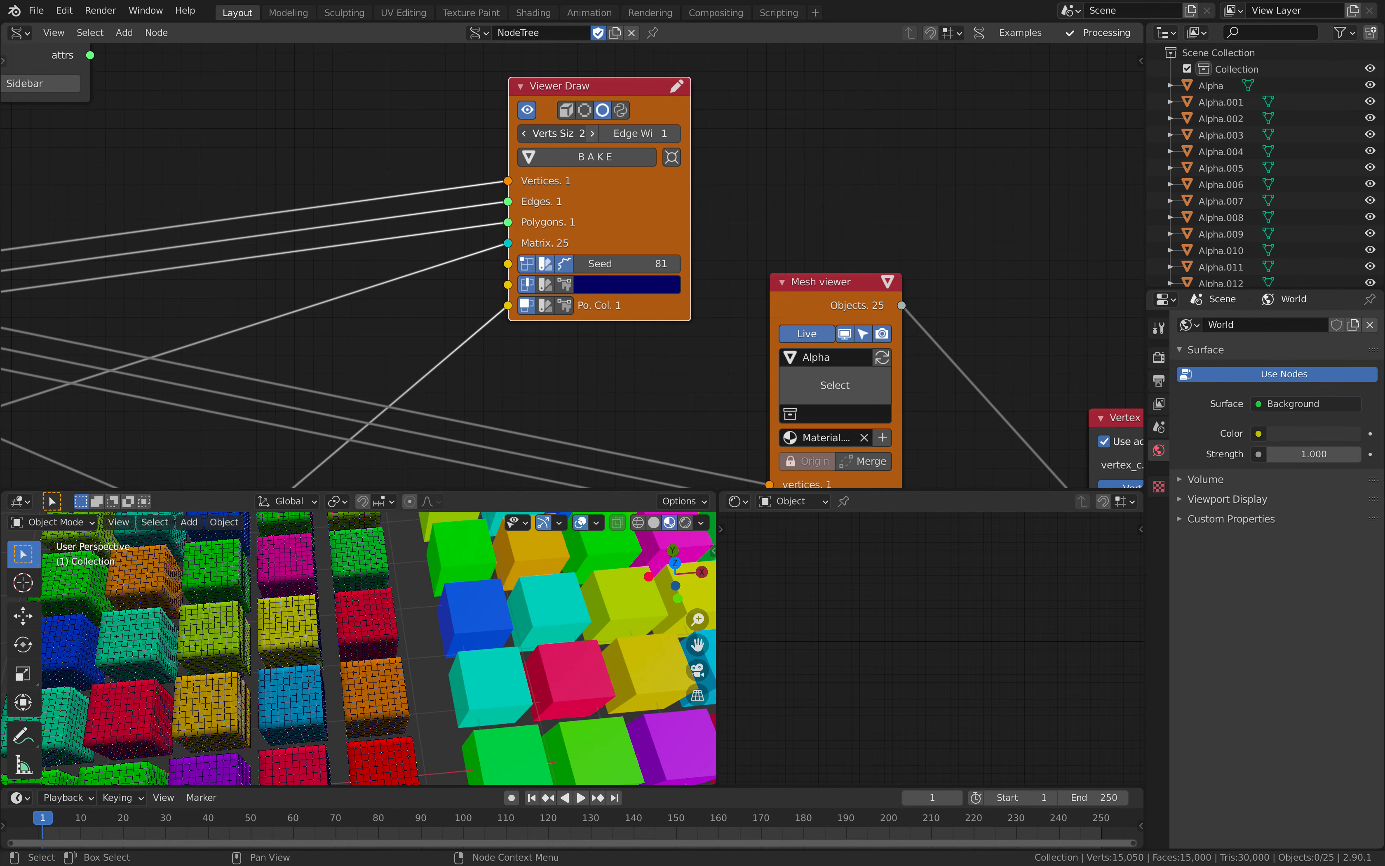
{"action": "left_click", "coordinate": [567, 134]}
{"action": "type", "text": "5"}
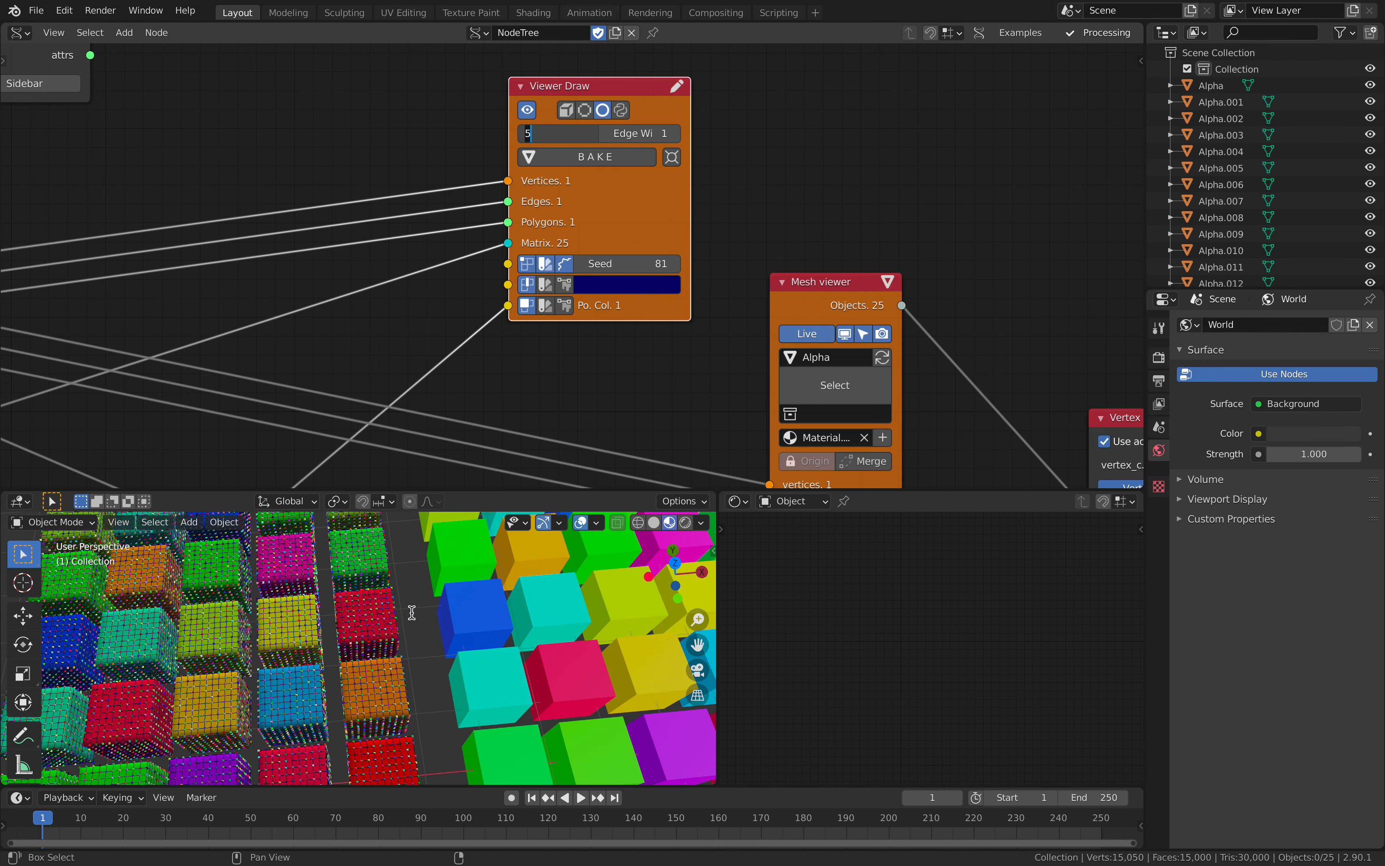
{"action": "key", "text": "Return"}
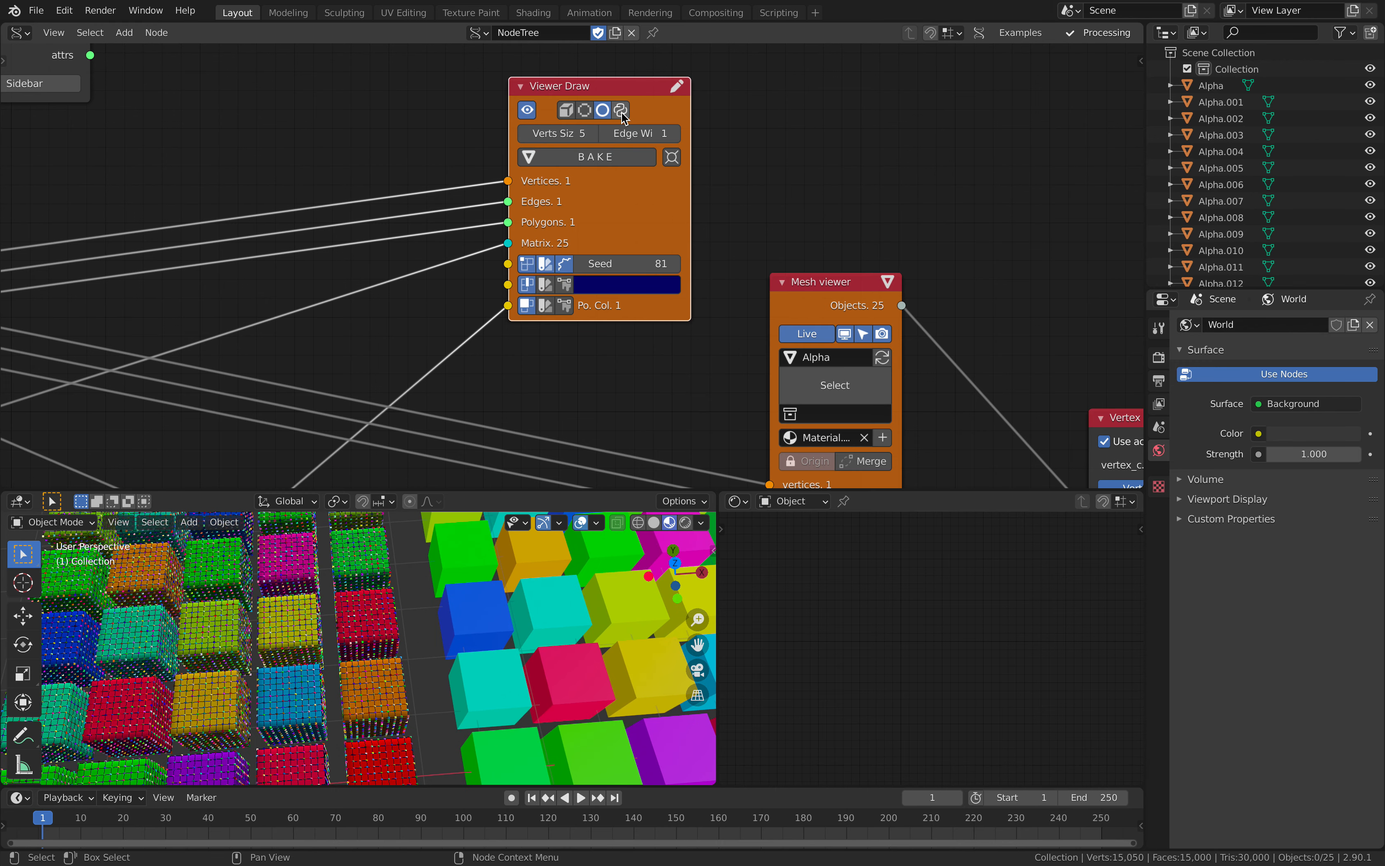
- Switch to the "Viewer draw multicolor" pull request in the browser, look through its example node setups, and return to Blender
{"action": "left_click_drag", "start_coordinate": [622, 91], "coordinate": [595, 93]}
{"action": "middle_click_drag", "start_coordinate": [800, 123], "coordinate": [853, 110]}
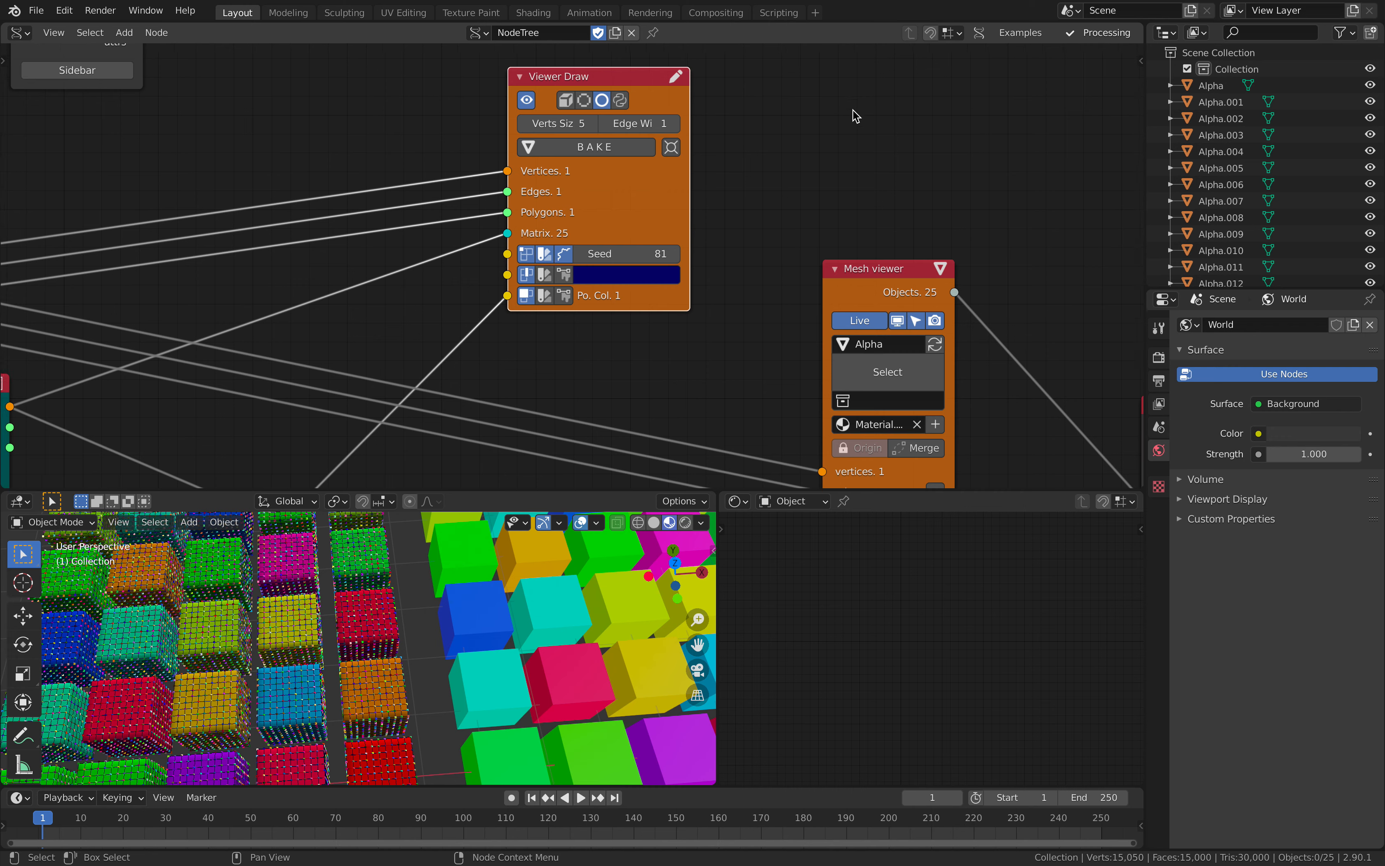
{"action": "scroll", "coordinate": [853, 110], "scroll_direction": "down", "scroll_amount": 1}
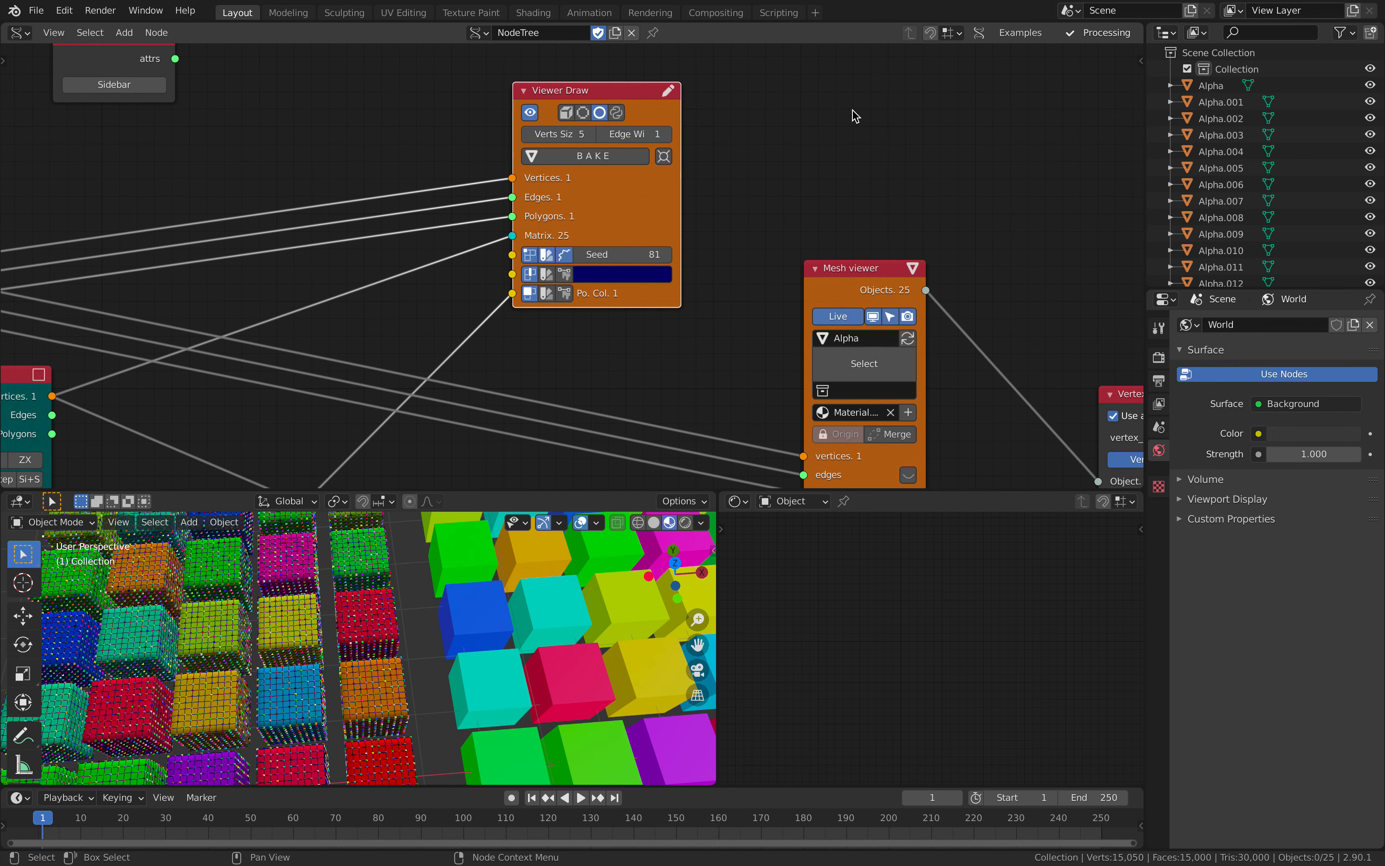
{"action": "scroll", "coordinate": [653, 172], "scroll_direction": "down", "scroll_amount": 2}
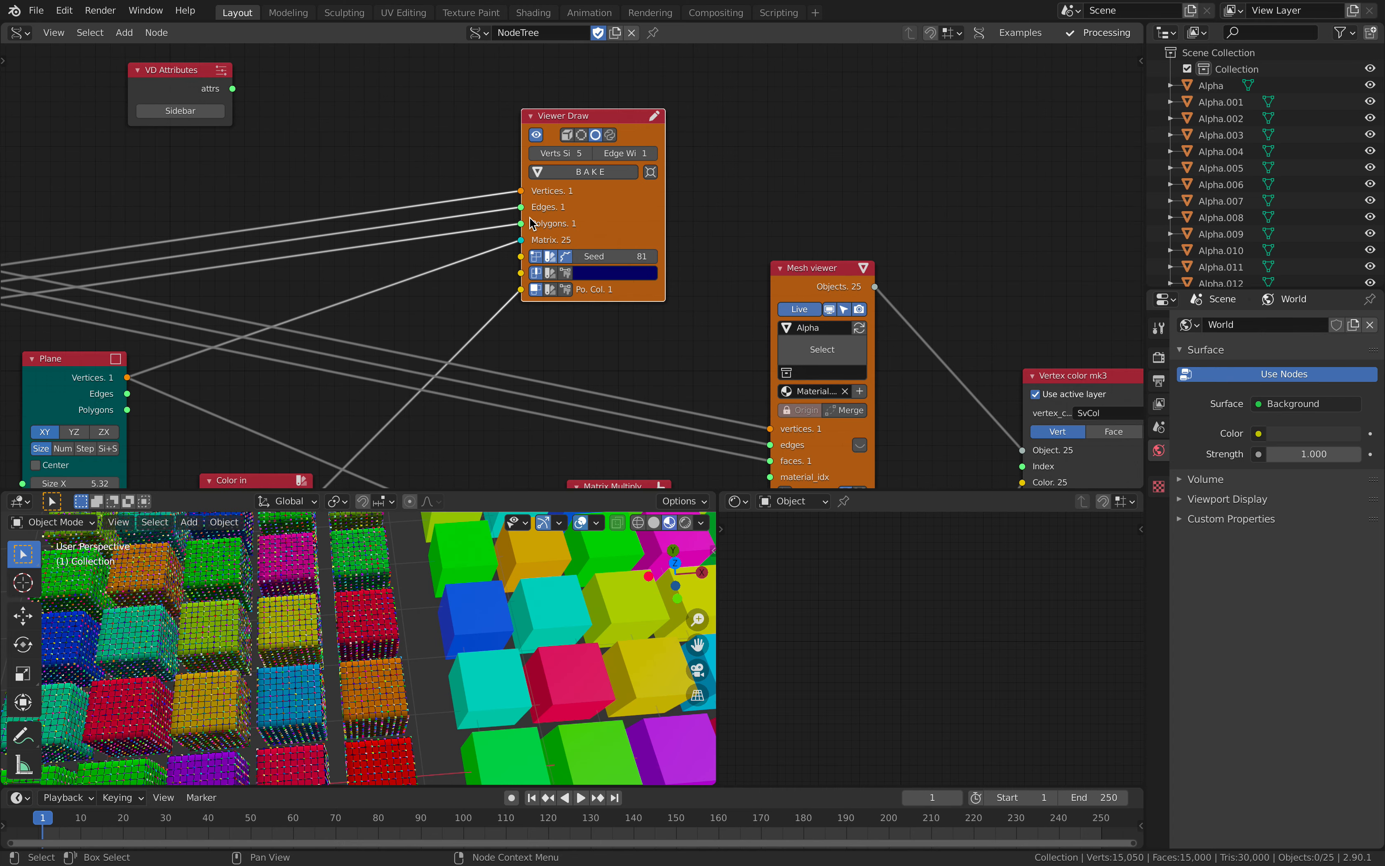
{"action": "middle_click_drag", "start_coordinate": [535, 222], "coordinate": [641, 134]}
{"action": "scroll", "coordinate": [630, 143], "scroll_direction": "down", "scroll_amount": 2}
{"action": "key", "text": "ctrl+Right"}
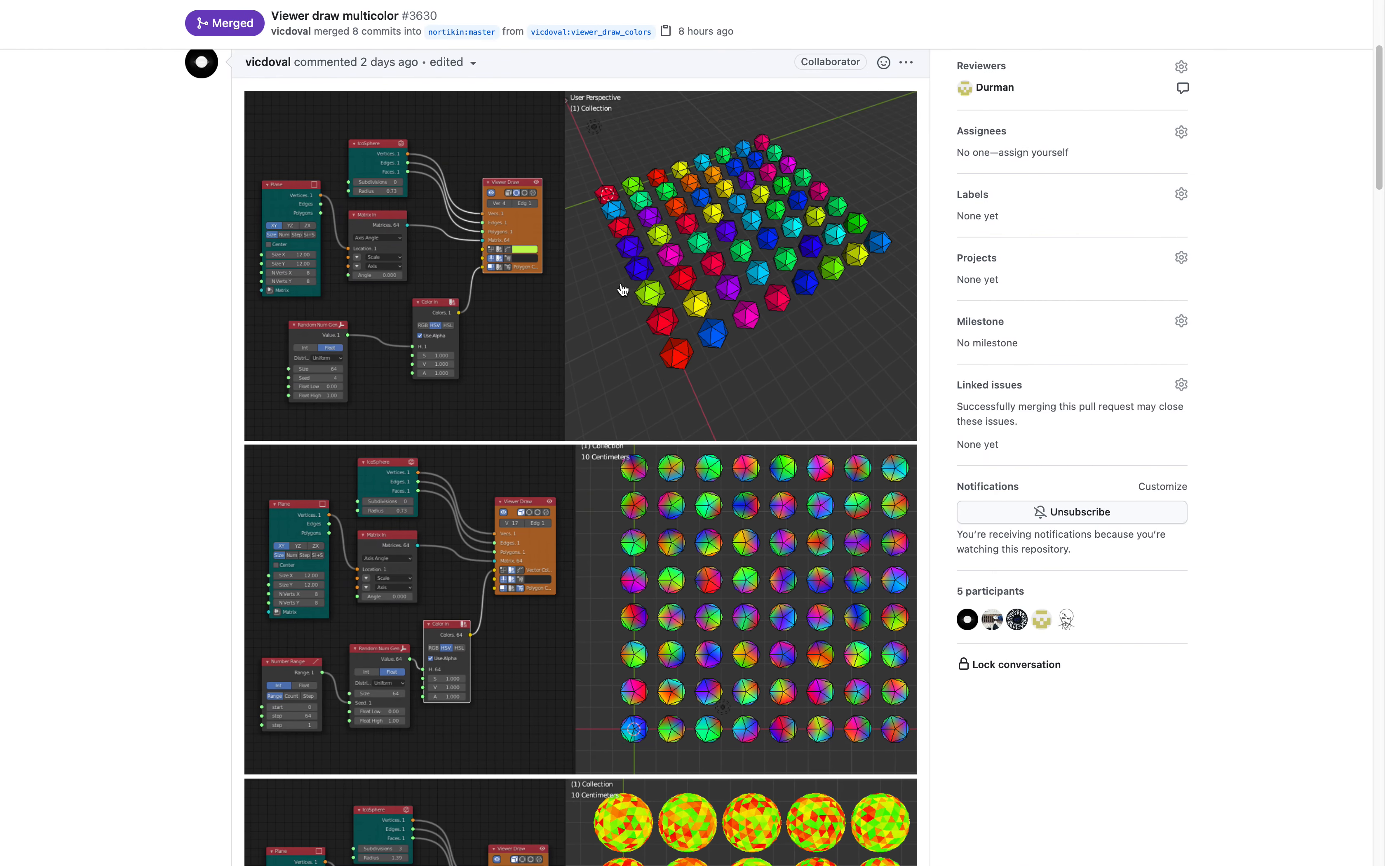
{"action": "scroll", "coordinate": [550, 424], "scroll_direction": "down", "scroll_amount": 3}
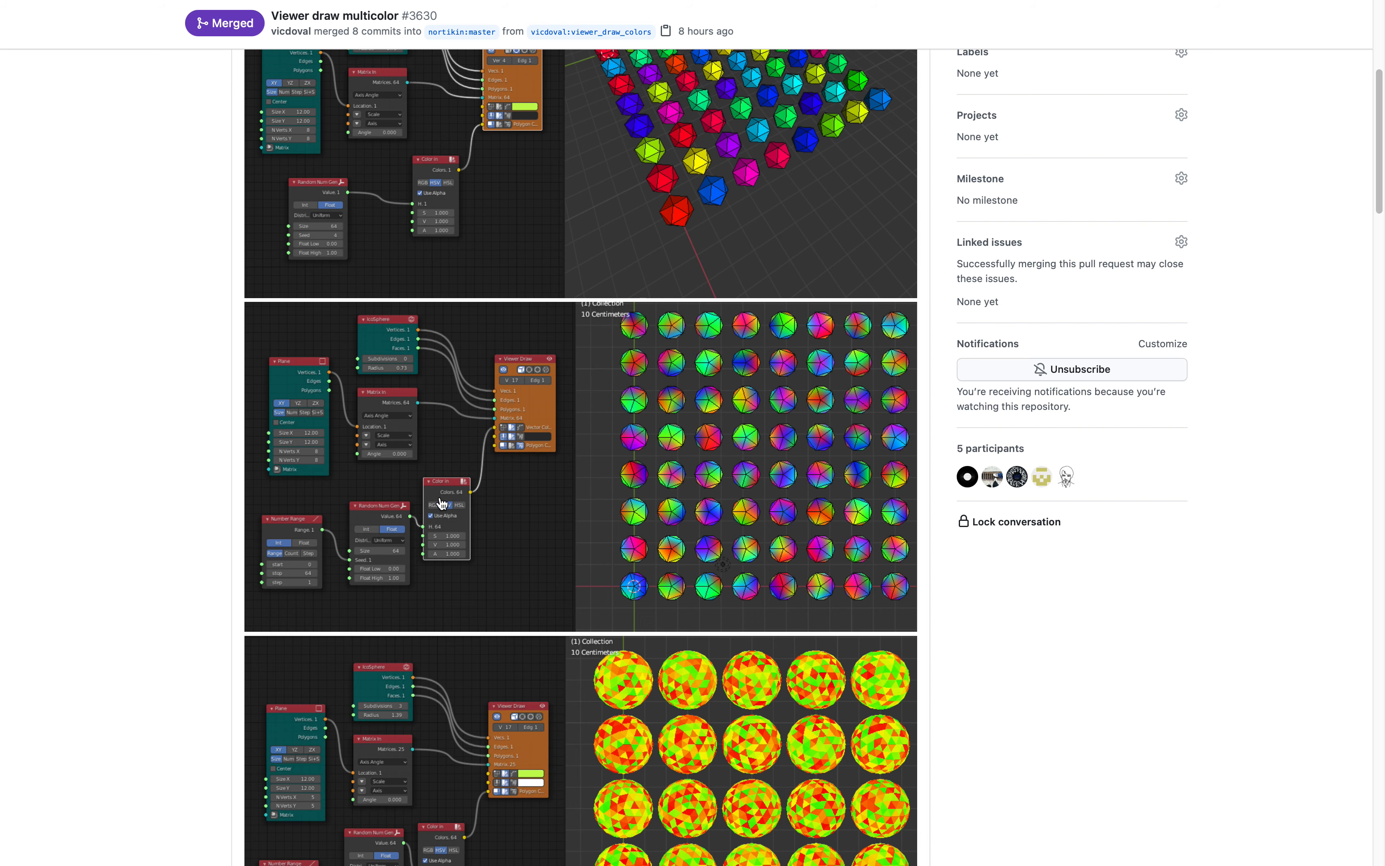
{"action": "key", "text": "ctrl+Left"}
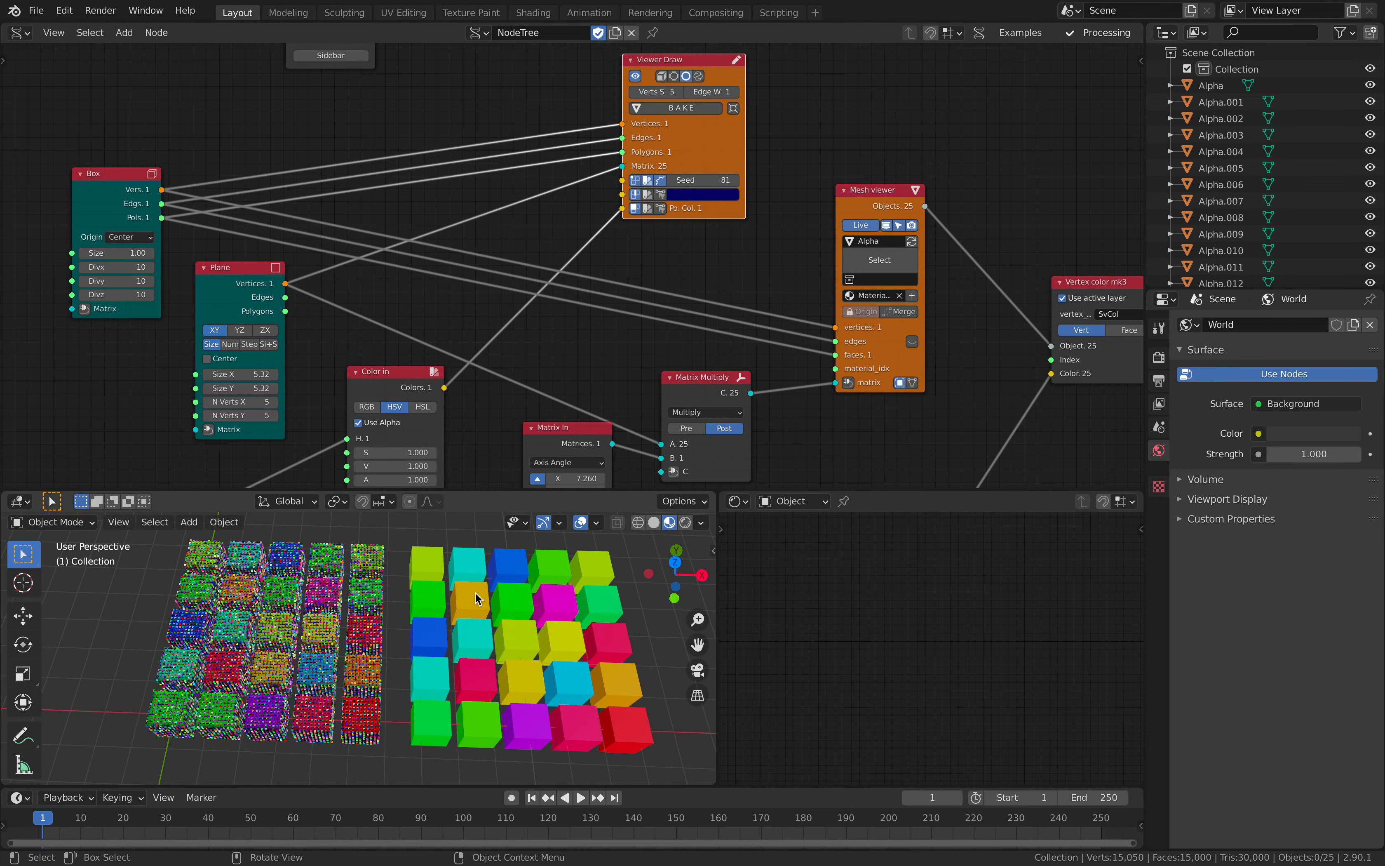
- Save the current file, and save it again under the incremented name multicolorVD_002.blend
{"action": "middle_click_drag", "start_coordinate": [489, 333], "coordinate": [531, 304]}
{"action": "scroll", "coordinate": [424, 269], "scroll_direction": "down", "scroll_amount": 2}
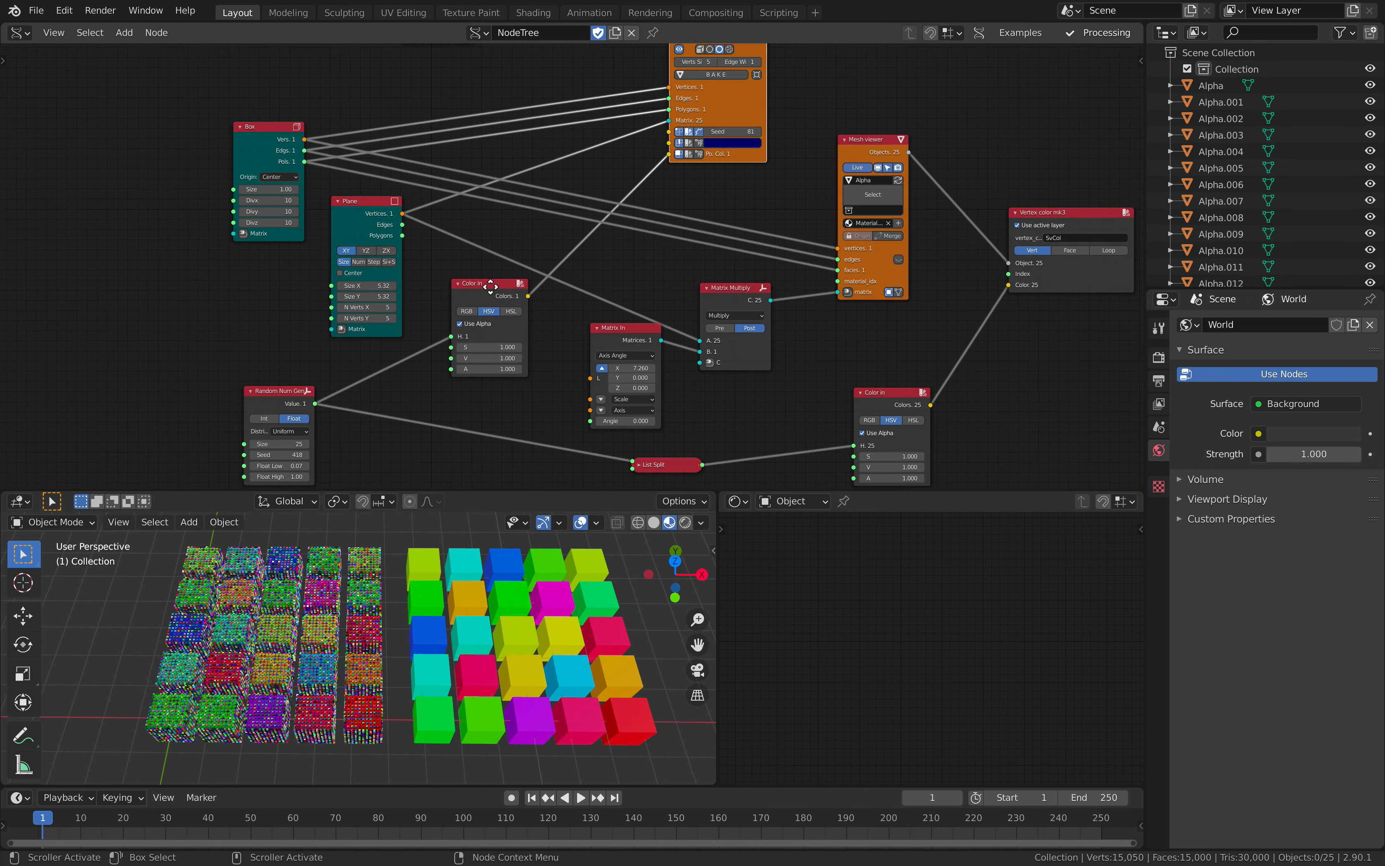
{"action": "key", "text": "ctrl+s"}
{"action": "scroll", "coordinate": [386, 265], "scroll_direction": "down", "scroll_amount": 1}
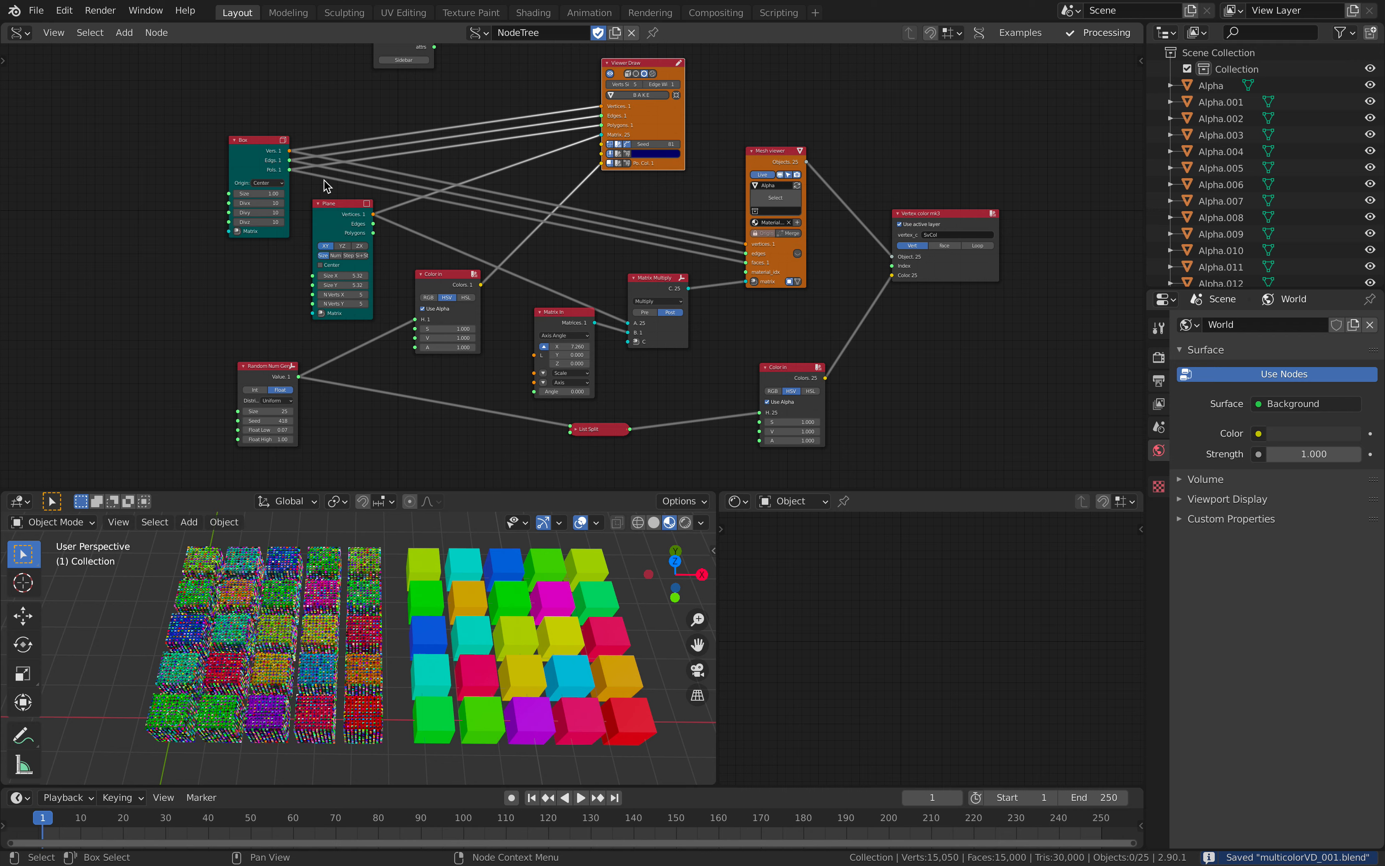
{"action": "left_click", "coordinate": [36, 10]}
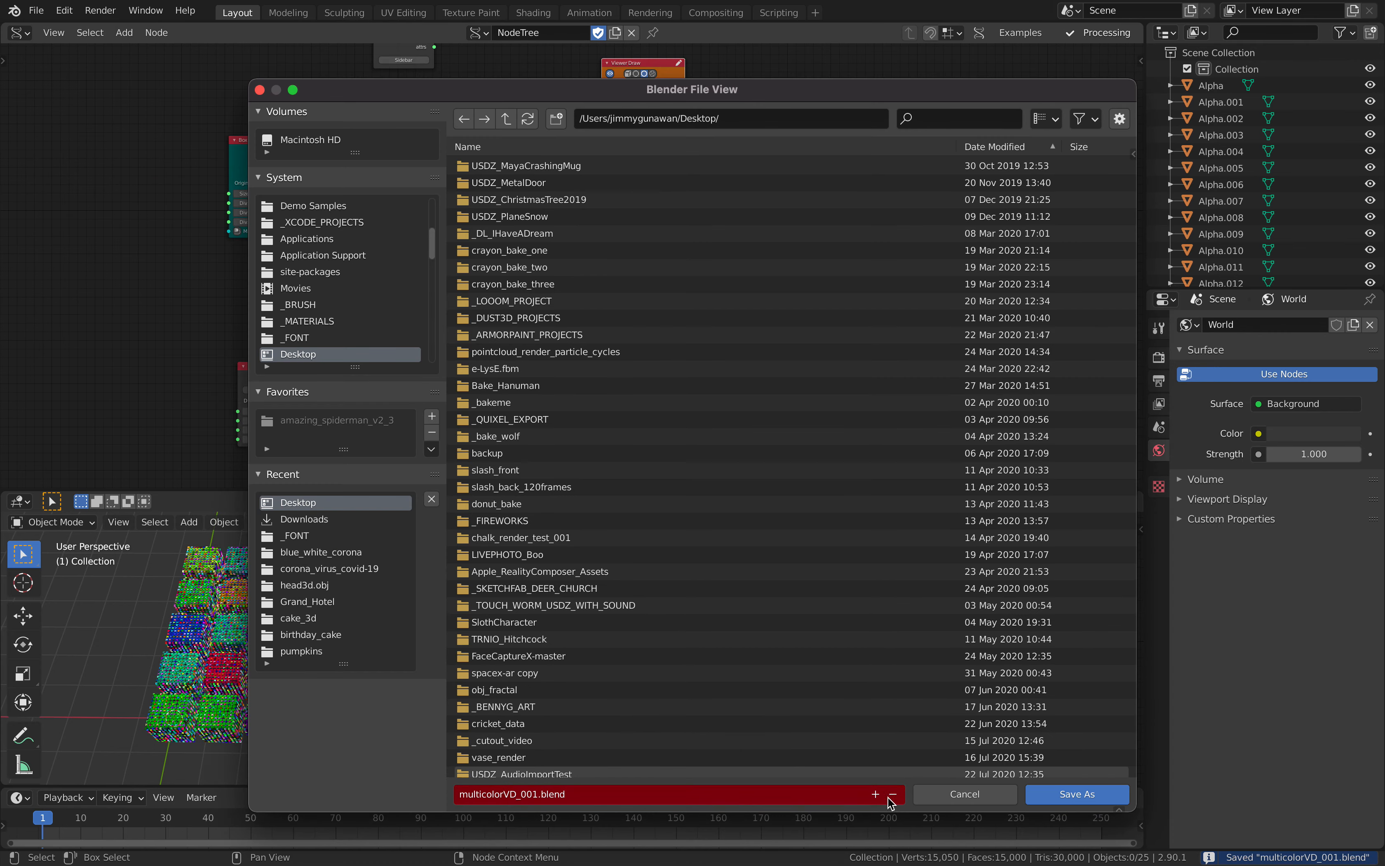
{"action": "left_click", "coordinate": [875, 794]}
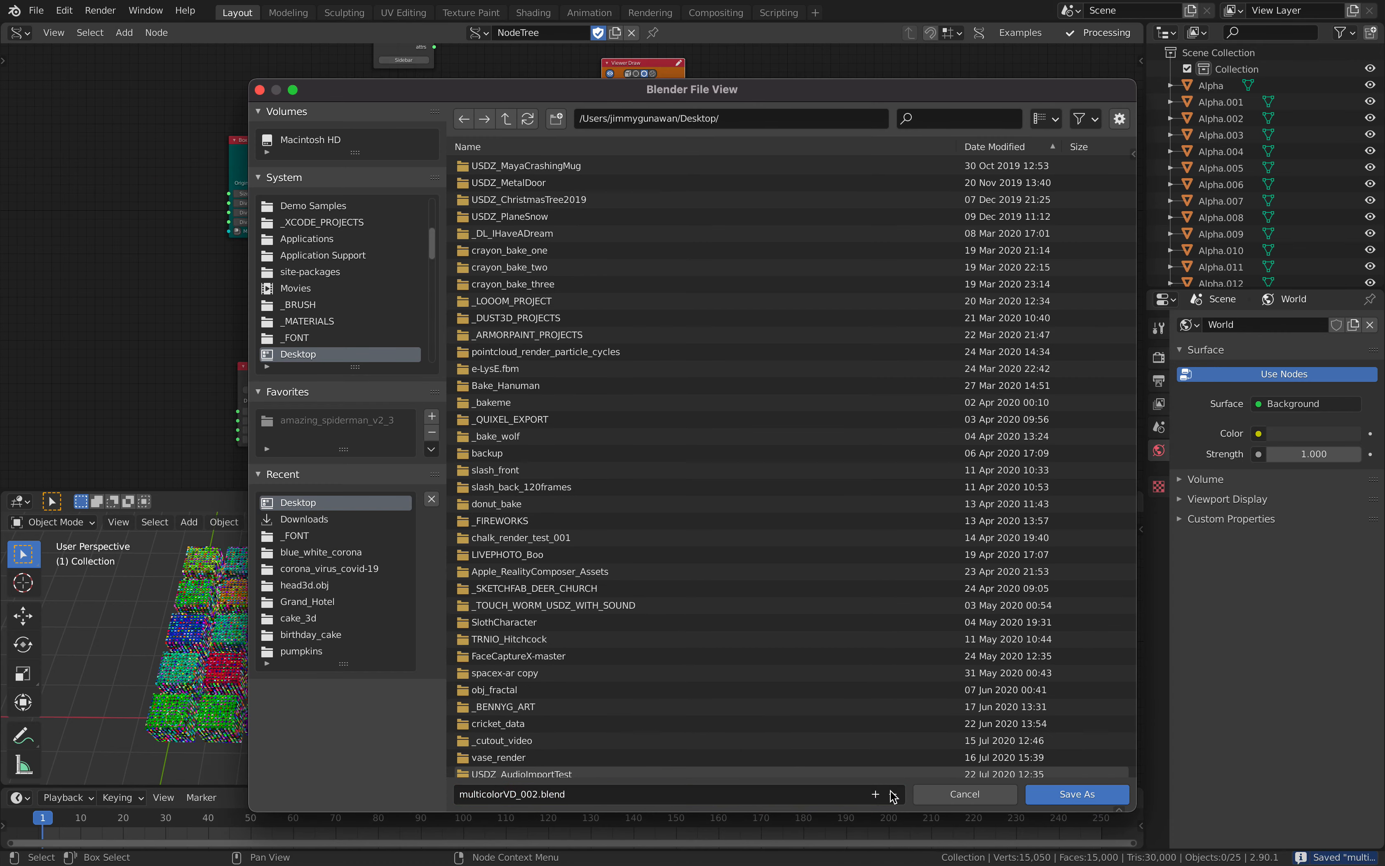
{"action": "left_click", "coordinate": [1070, 794]}
- Clear the whole node tree and delete all the remaining Alpha boxes from the scene
{"action": "key", "text": "a"}
{"action": "key", "text": "x"}
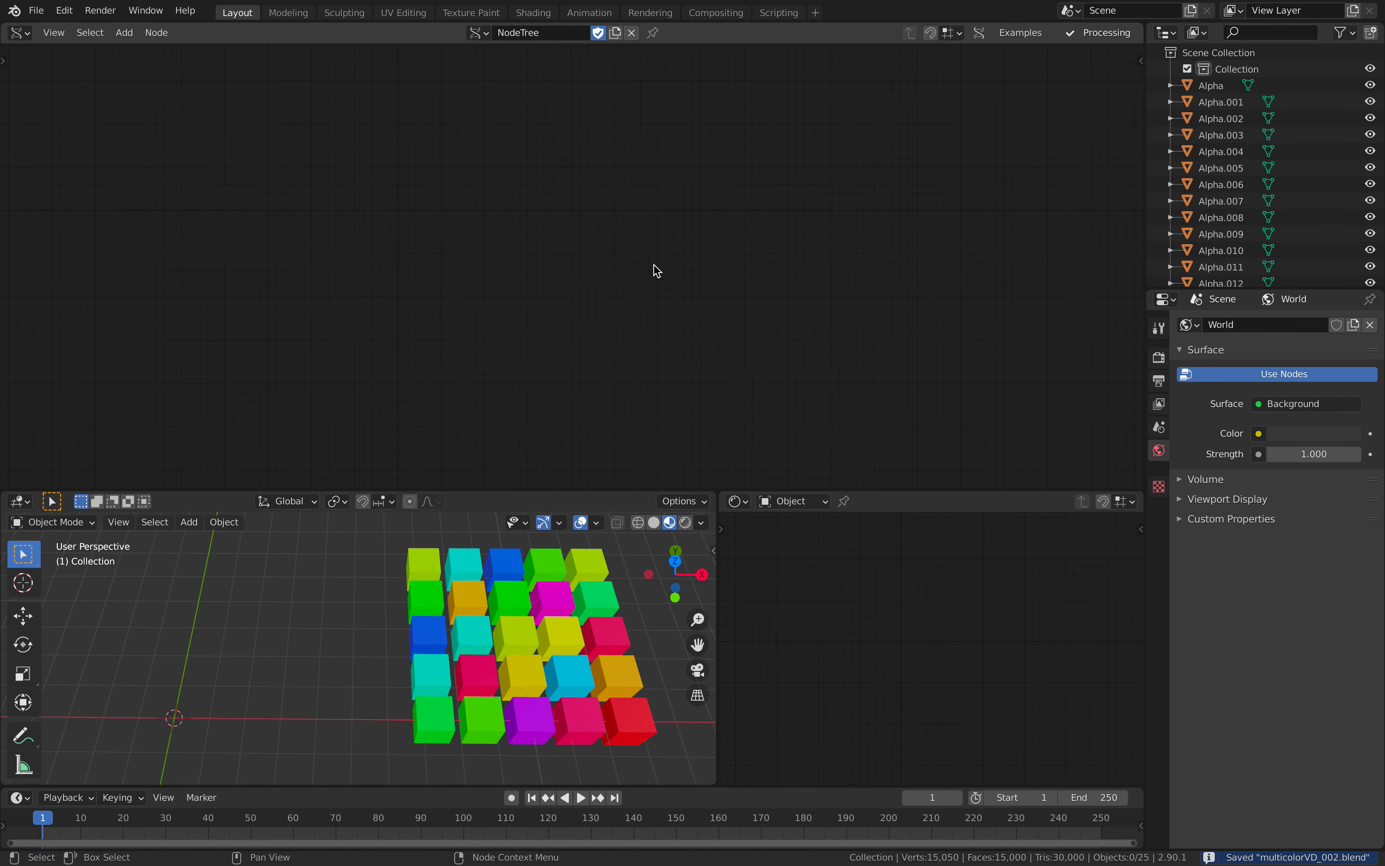
{"action": "key", "text": "shift+a"}
{"action": "key", "text": "a"}
{"action": "key", "text": "x"}
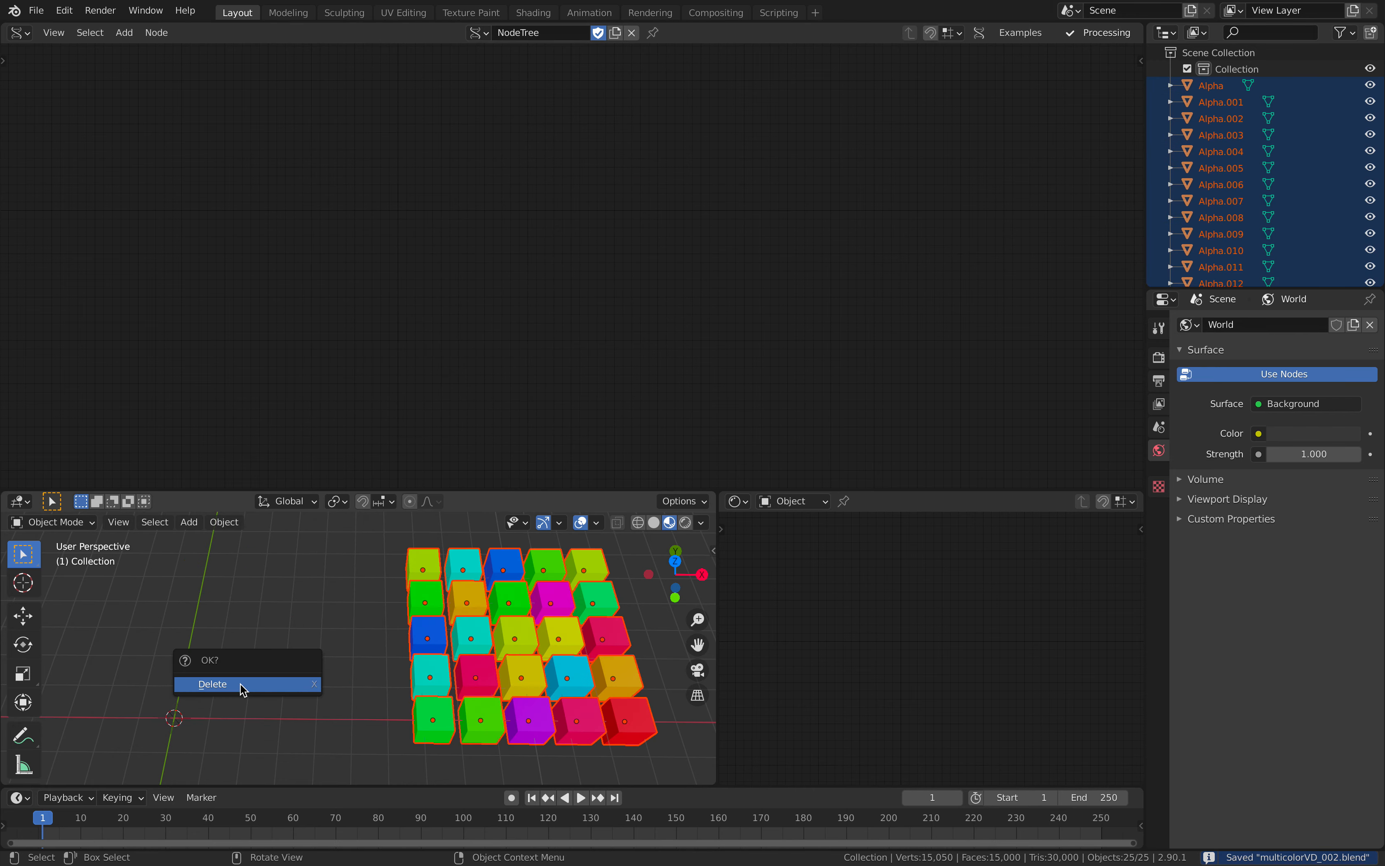
{"action": "left_click", "coordinate": [242, 686]}
- Add a Cricket node to the empty node tree
{"action": "middle_click_drag", "start_coordinate": [346, 630], "coordinate": [458, 559]}
{"action": "key", "text": "alt+space"}
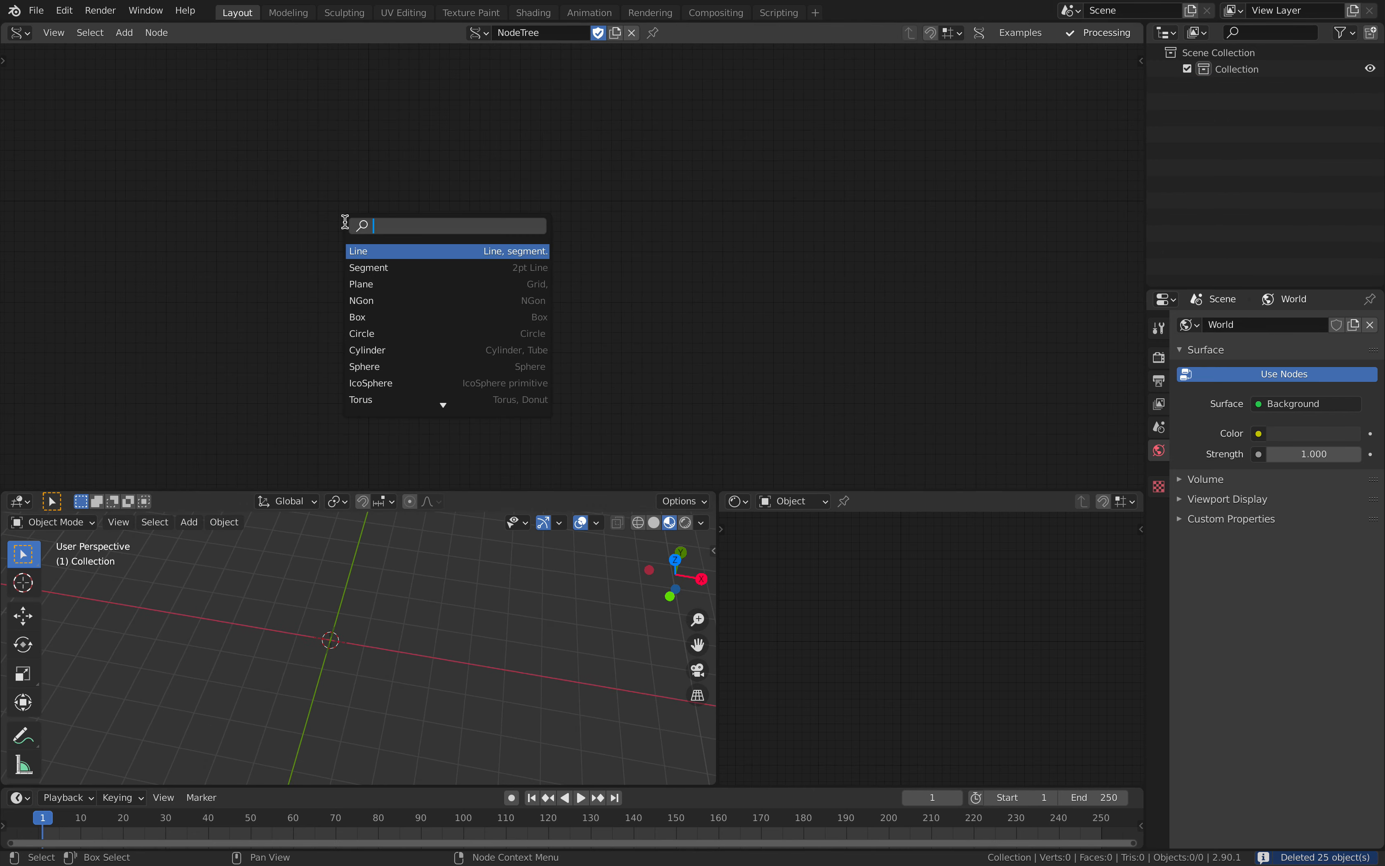
{"action": "type", "text": "cri"}
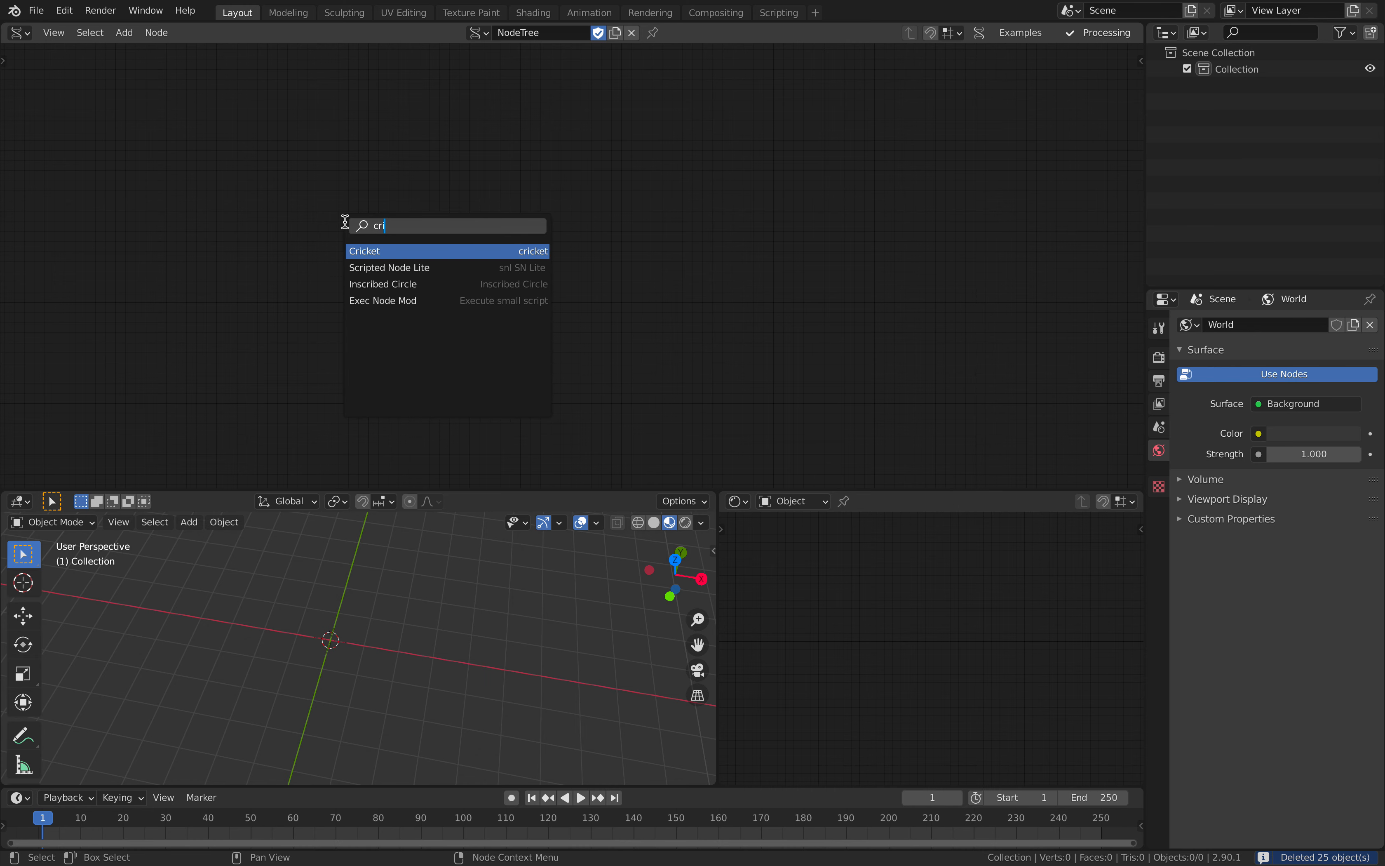
{"action": "key", "text": "Return"}
{"action": "left_click", "coordinate": [344, 222]}
{"action": "scroll", "coordinate": [454, 204], "scroll_direction": "up", "scroll_amount": 5}
- Add a Viewer Draw node beside the Cricket node and link the cricket's vertices and faces to it
{"action": "key", "text": "alt+space"}
{"action": "type", "text": "viewer d"}
{"action": "key", "text": "Down"}
{"action": "key", "text": "Return"}
{"action": "left_click", "coordinate": [489, 174]}
{"action": "left_click", "coordinate": [315, 201]}
{"action": "left_click", "coordinate": [525, 180], "text": "shift"}
{"action": "key", "text": "f"}
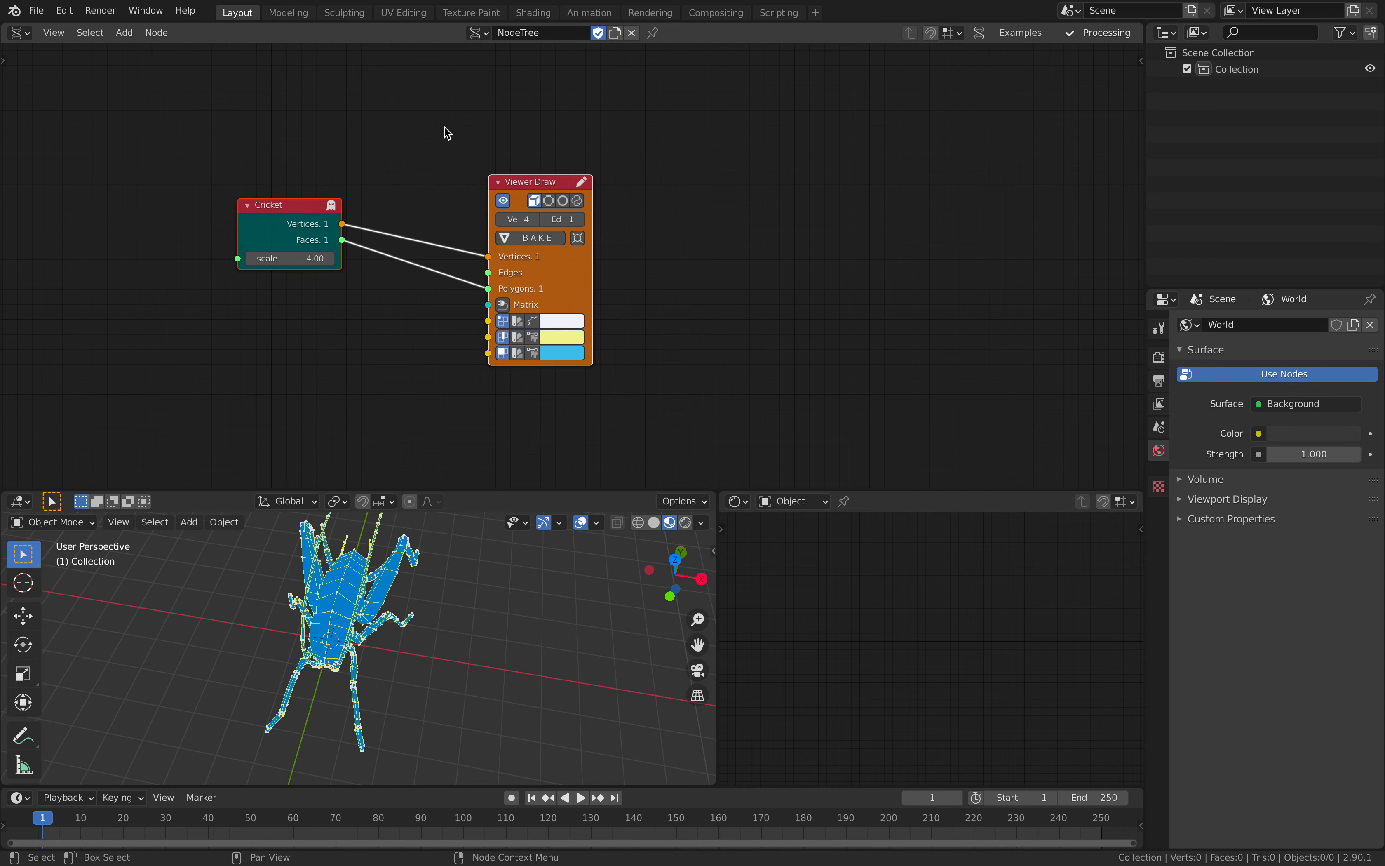
- Switch Viewer Draw to smooth shading and move the Cricket node away from it to make room between them
{"action": "scroll", "coordinate": [481, 137], "scroll_direction": "up", "scroll_amount": 1}
{"action": "left_click", "coordinate": [559, 195]}
{"action": "middle_click_drag", "start_coordinate": [495, 575], "coordinate": [550, 578]}
{"action": "middle_click_drag", "start_coordinate": [621, 255], "coordinate": [652, 234]}
{"action": "scroll", "coordinate": [652, 234], "scroll_direction": "up", "scroll_amount": 1}
{"action": "mouse_move", "coordinate": [360, 118]}
{"action": "left_mouse_down"}
{"action": "mouse_move", "coordinate": [200, 219]}
{"action": "mouse_move", "coordinate": [163, 226]}
{"action": "left_mouse_up"}
{"action": "middle_click_drag", "start_coordinate": [164, 225], "coordinate": [227, 167]}
{"action": "left_click_drag", "start_coordinate": [173, 180], "coordinate": [89, 199]}
- Add a Vector out node below the Cricket node, feed it the cricket's vertices, and space the nodes further apart
{"action": "key", "text": "alt+space"}
{"action": "type", "text": "vector out"}
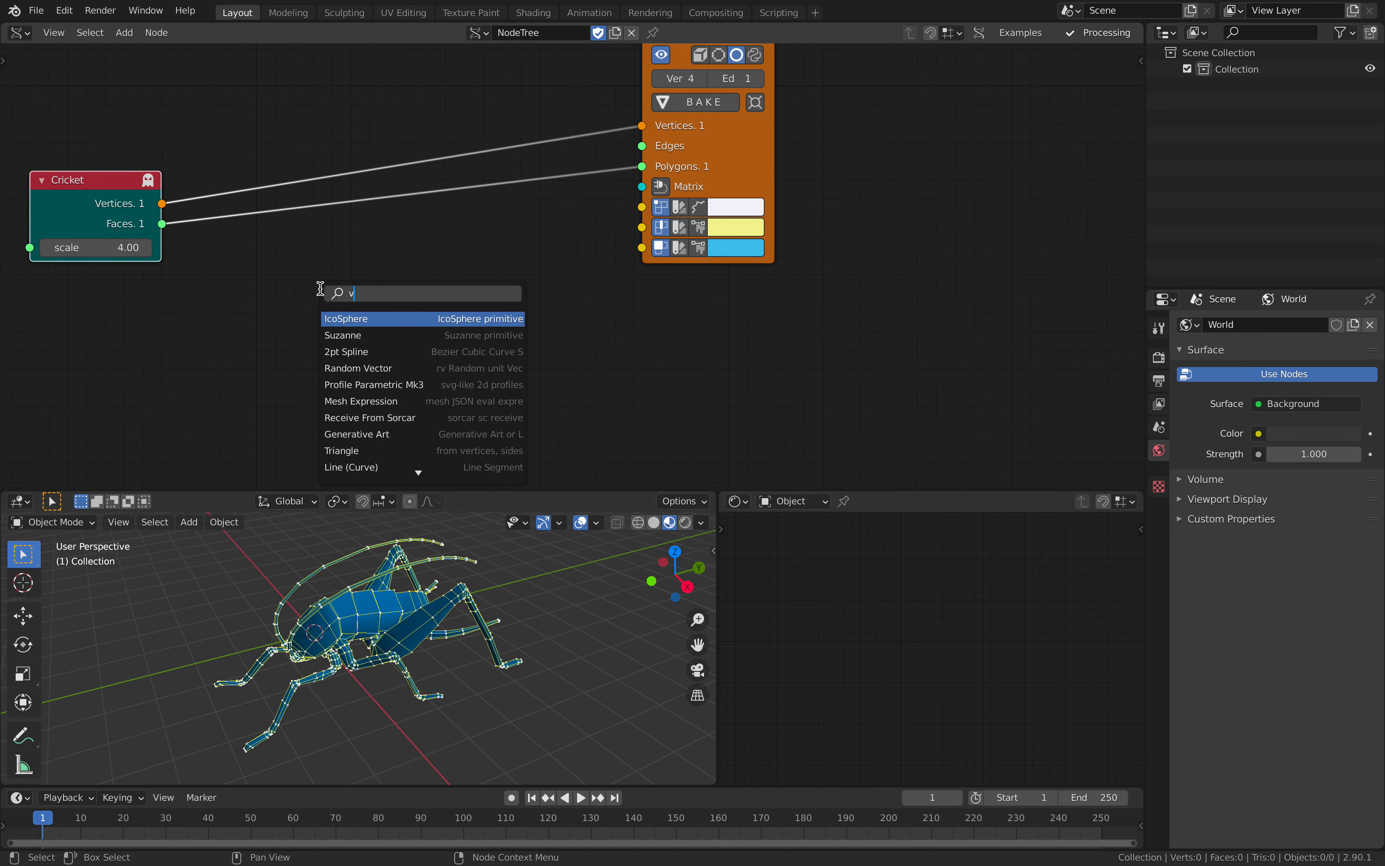
{"action": "key", "text": "Return"}
{"action": "left_click", "coordinate": [232, 264]}
{"action": "left_click_drag", "start_coordinate": [162, 205], "coordinate": [267, 369]}
{"action": "left_click_drag", "start_coordinate": [301, 291], "coordinate": [237, 311]}
{"action": "left_click_drag", "start_coordinate": [296, 321], "coordinate": [532, 272]}
{"action": "left_click_drag", "start_coordinate": [726, 167], "coordinate": [847, 158]}
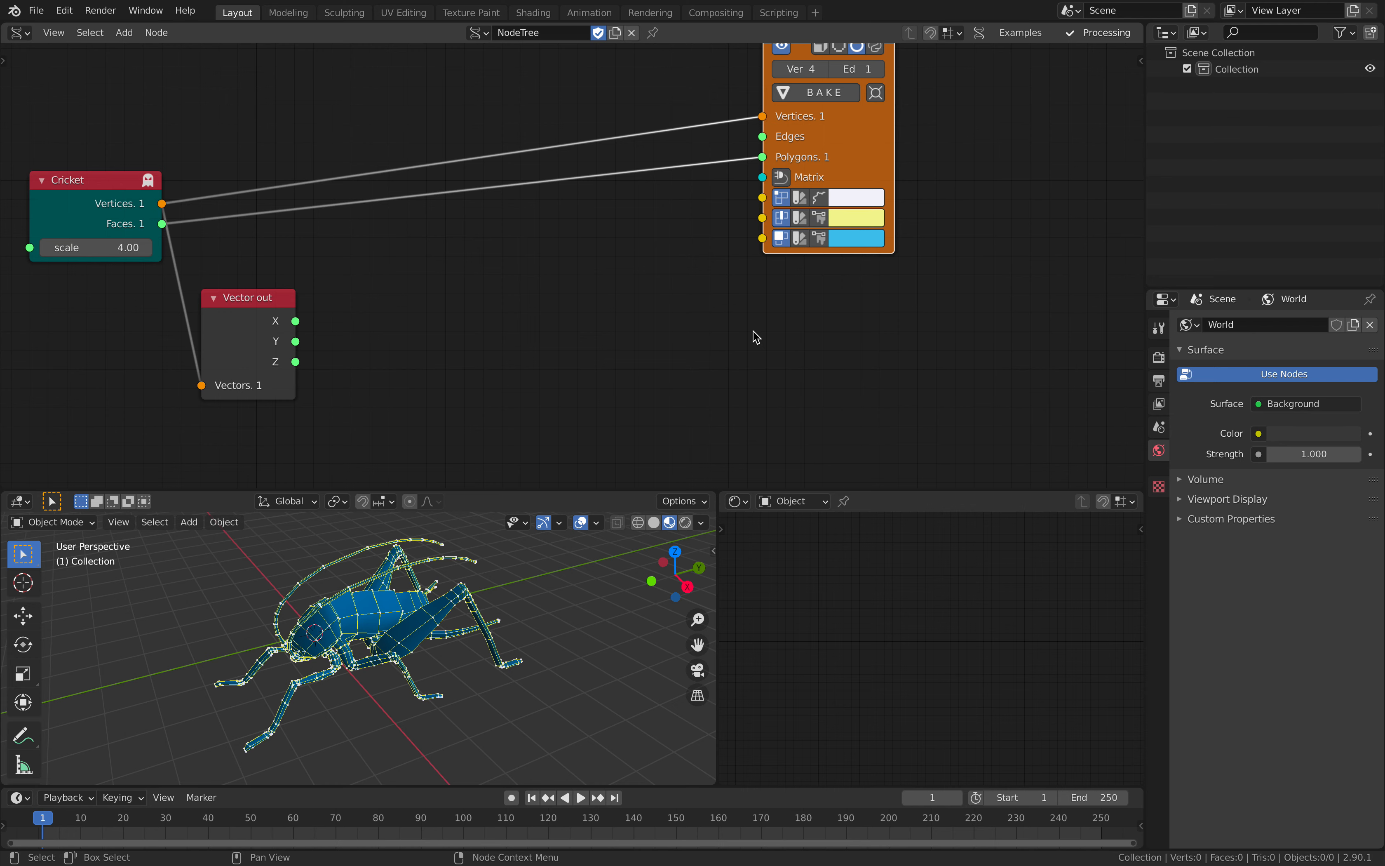
{"action": "scroll", "coordinate": [613, 261], "scroll_direction": "down", "scroll_amount": 1}
{"action": "left_click_drag", "start_coordinate": [238, 197], "coordinate": [190, 178]}
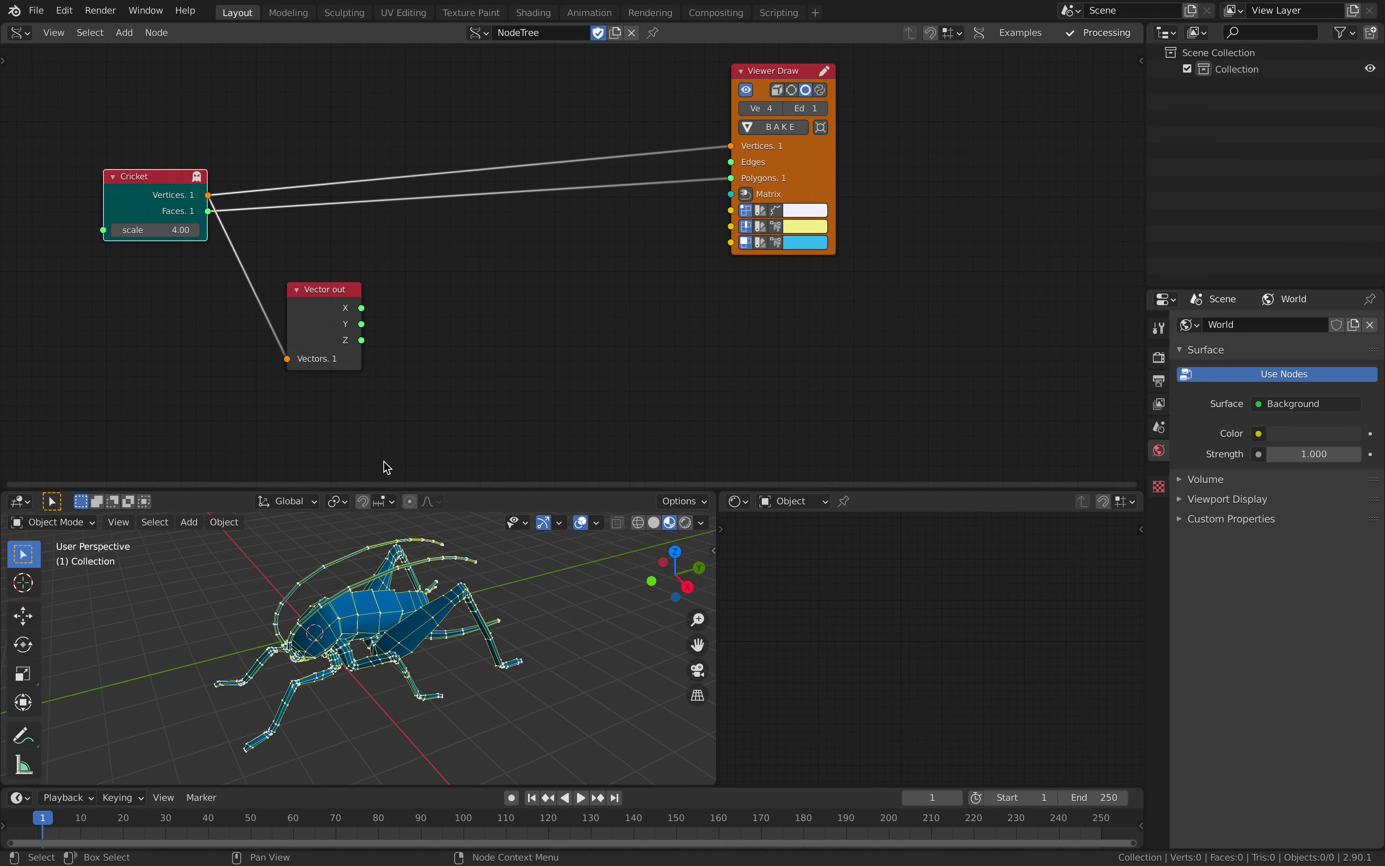
- Add a Color in node between Vector out and Viewer Draw, and adjust Vector out's placement
{"action": "middle_click_drag", "start_coordinate": [511, 257], "coordinate": [505, 245]}
{"action": "key", "text": "alt+space"}
{"action": "type", "text": "color i"}
{"action": "key", "text": "Return"}
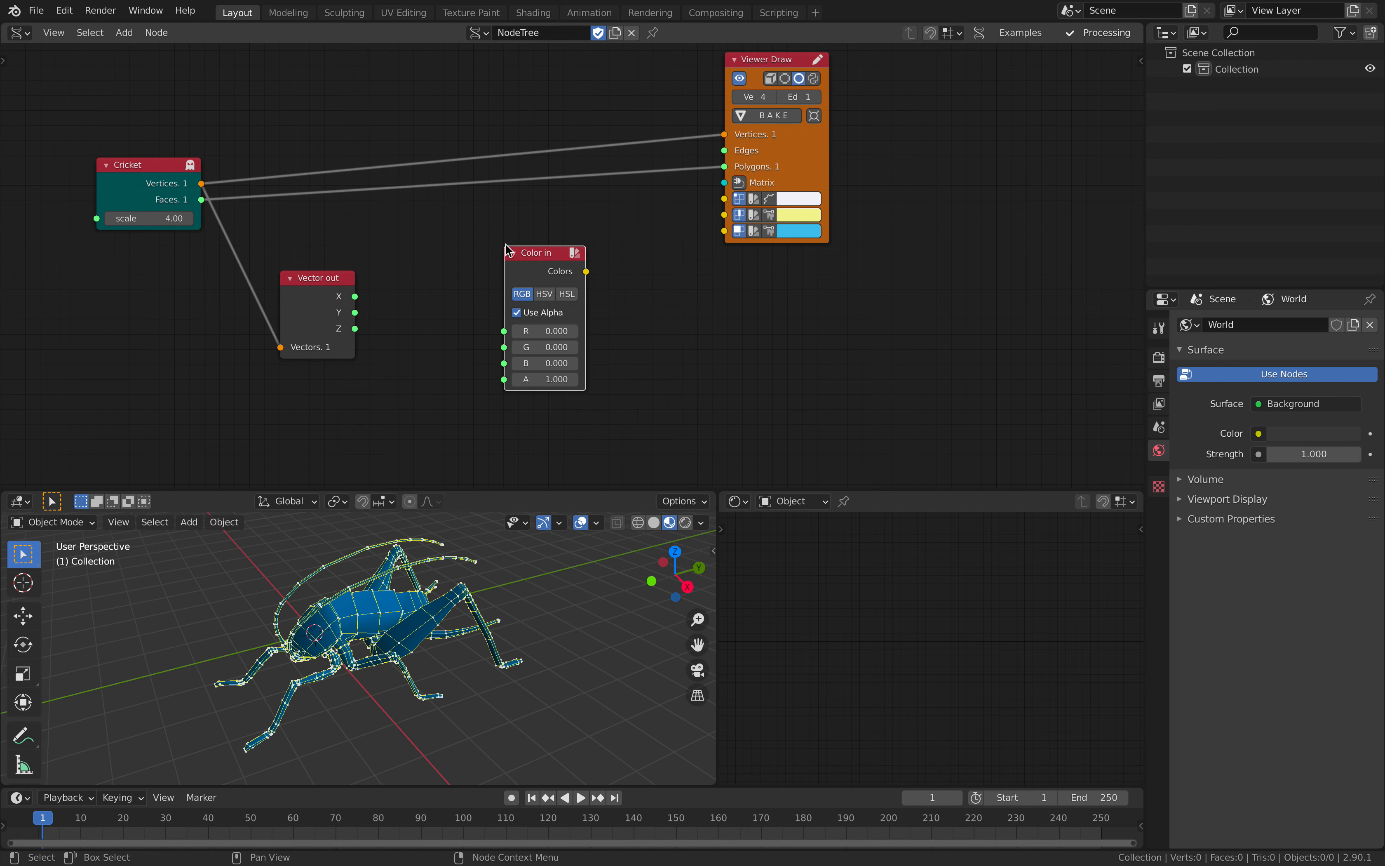
{"action": "left_click_drag", "start_coordinate": [356, 297], "coordinate": [403, 308]}
{"action": "scroll", "coordinate": [403, 308], "scroll_direction": "up", "scroll_amount": 2}
{"action": "left_click_drag", "start_coordinate": [254, 291], "coordinate": [285, 286]}
- Link Vector out's Y to Color in's R and the resulting colors to Viewer Draw's polygon color
{"action": "middle_click_drag", "start_coordinate": [269, 642], "coordinate": [216, 668]}
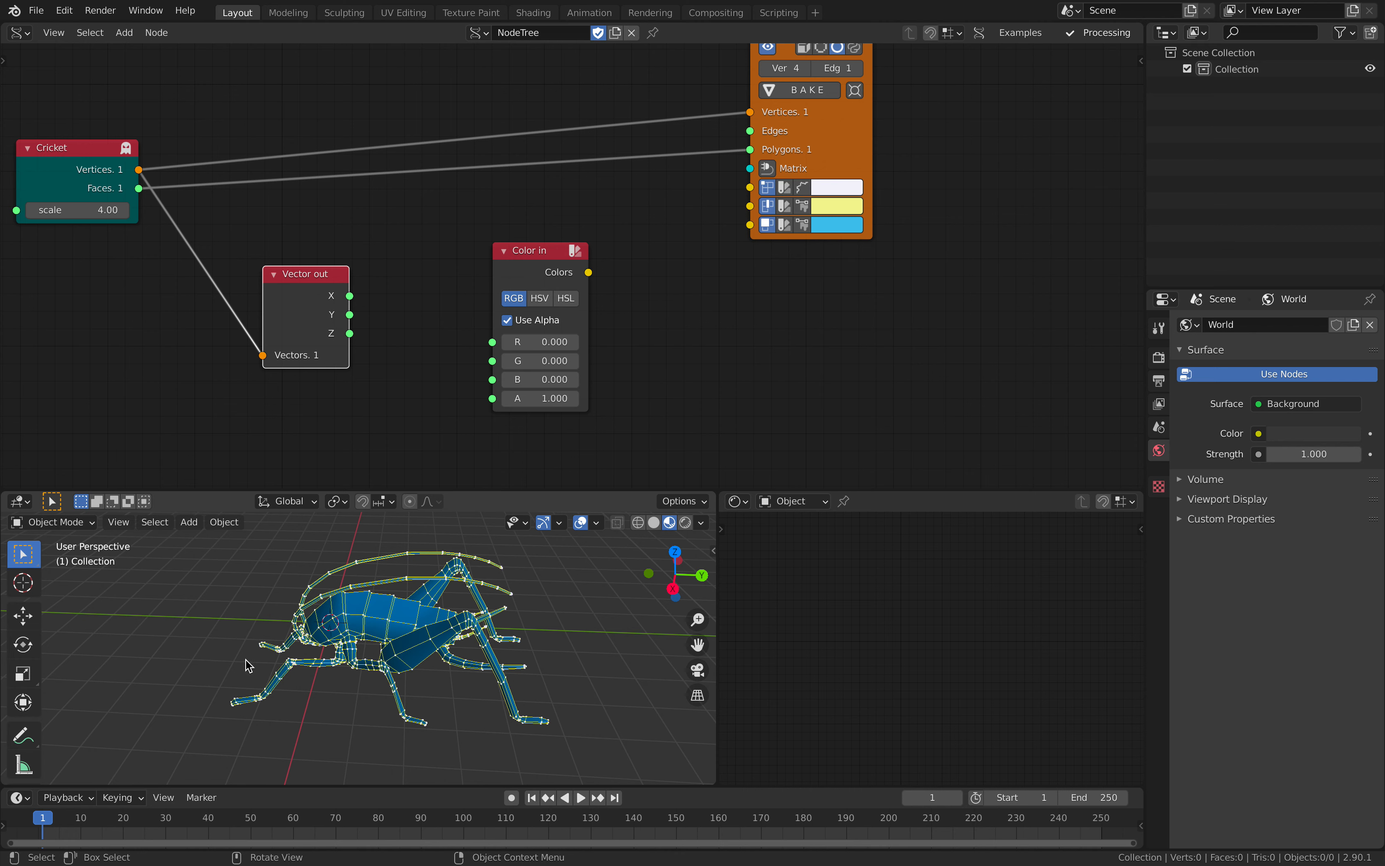
{"action": "left_click_drag", "start_coordinate": [351, 315], "coordinate": [426, 331]}
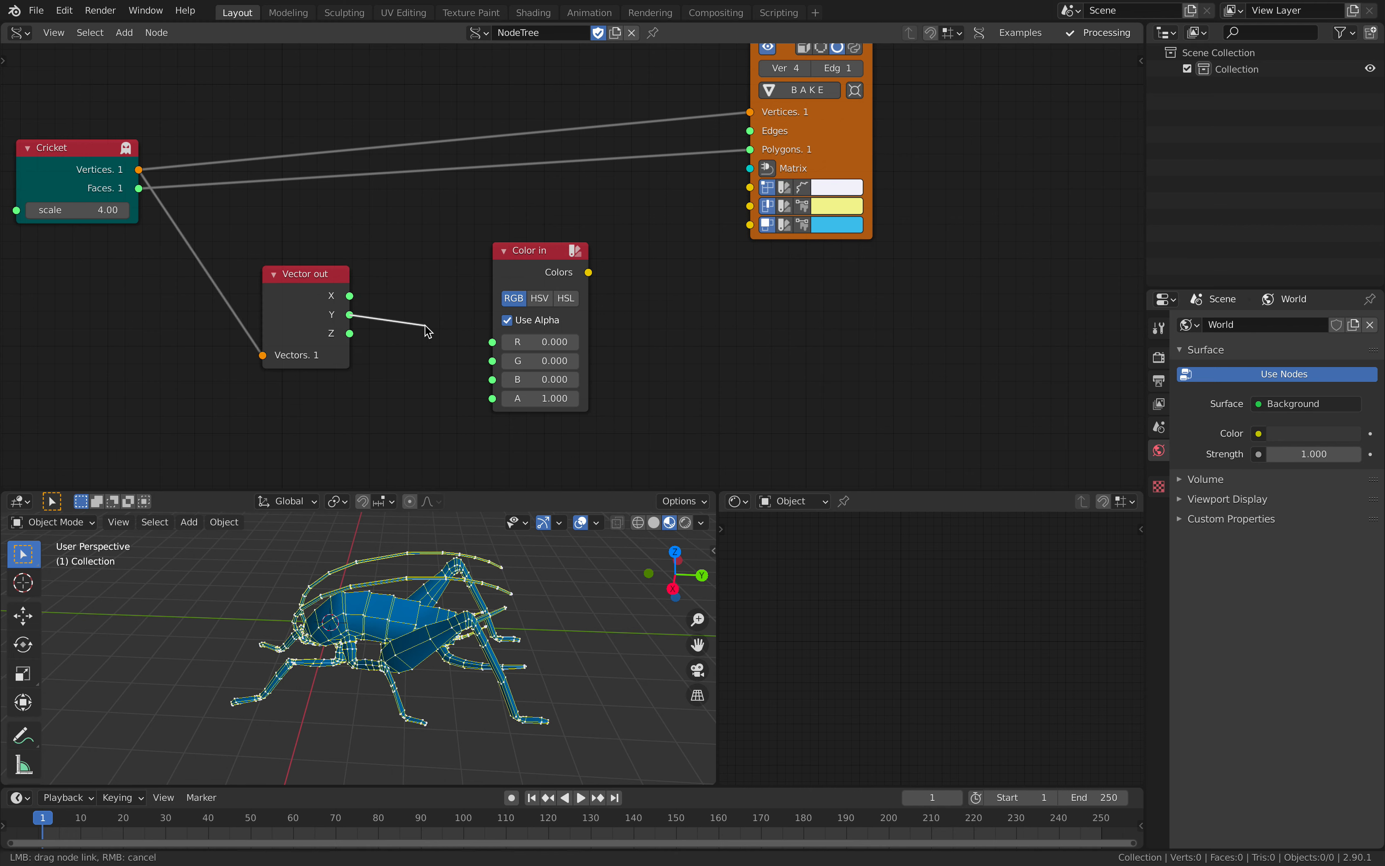
{"action": "left_click_drag", "start_coordinate": [443, 336], "coordinate": [492, 342]}
{"action": "left_click_drag", "start_coordinate": [589, 273], "coordinate": [750, 225]}
{"action": "middle_click_drag", "start_coordinate": [481, 584], "coordinate": [504, 573]}
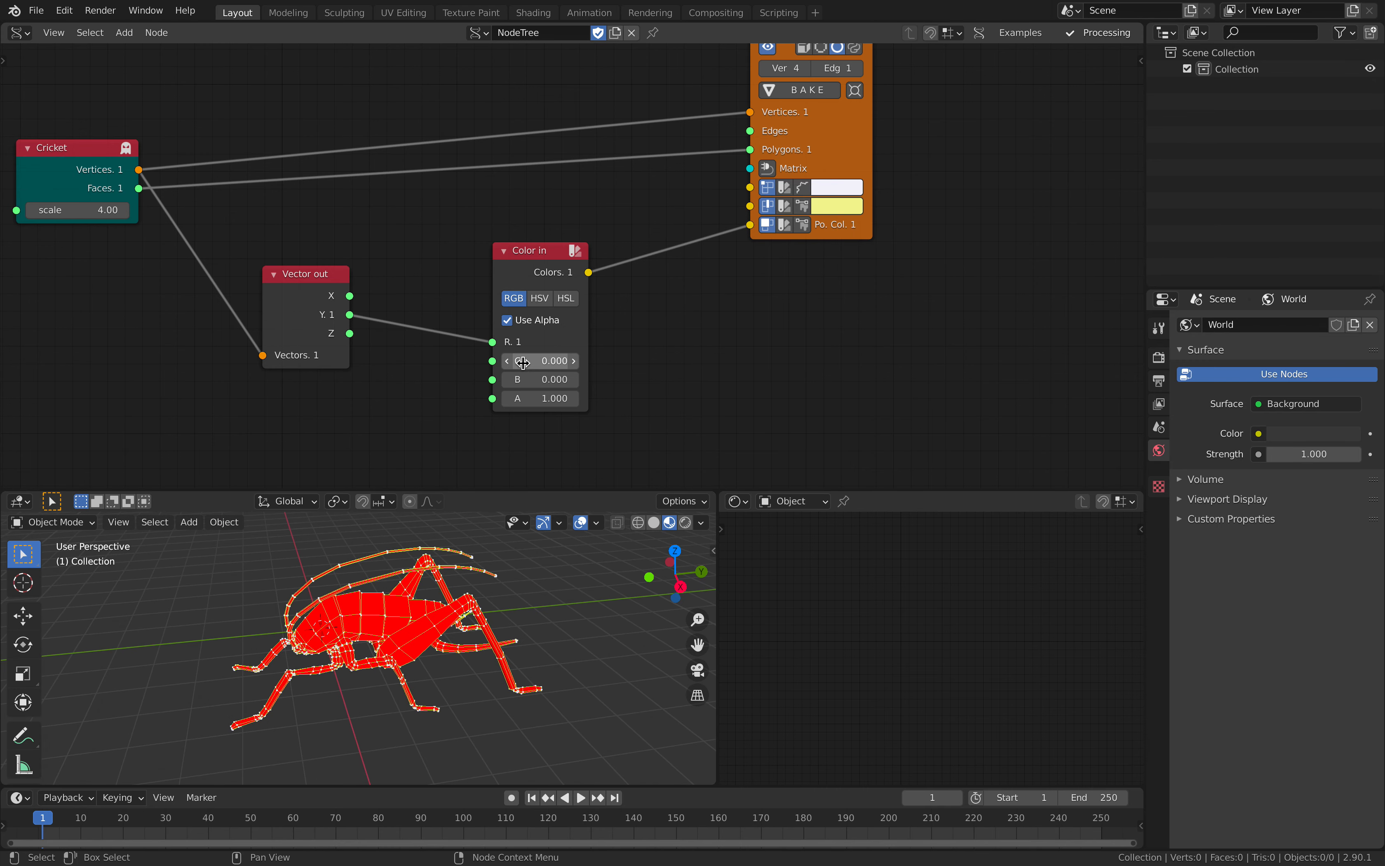
- Insert a Map Range node into the link between Vector out's Y and Color in's R
{"action": "left_click_drag", "start_coordinate": [321, 299], "coordinate": [231, 313]}
{"action": "key", "text": "shift+a"}
{"action": "left_click", "coordinate": [360, 301]}
{"action": "type", "text": "map"}
{"action": "key", "text": "Down"}
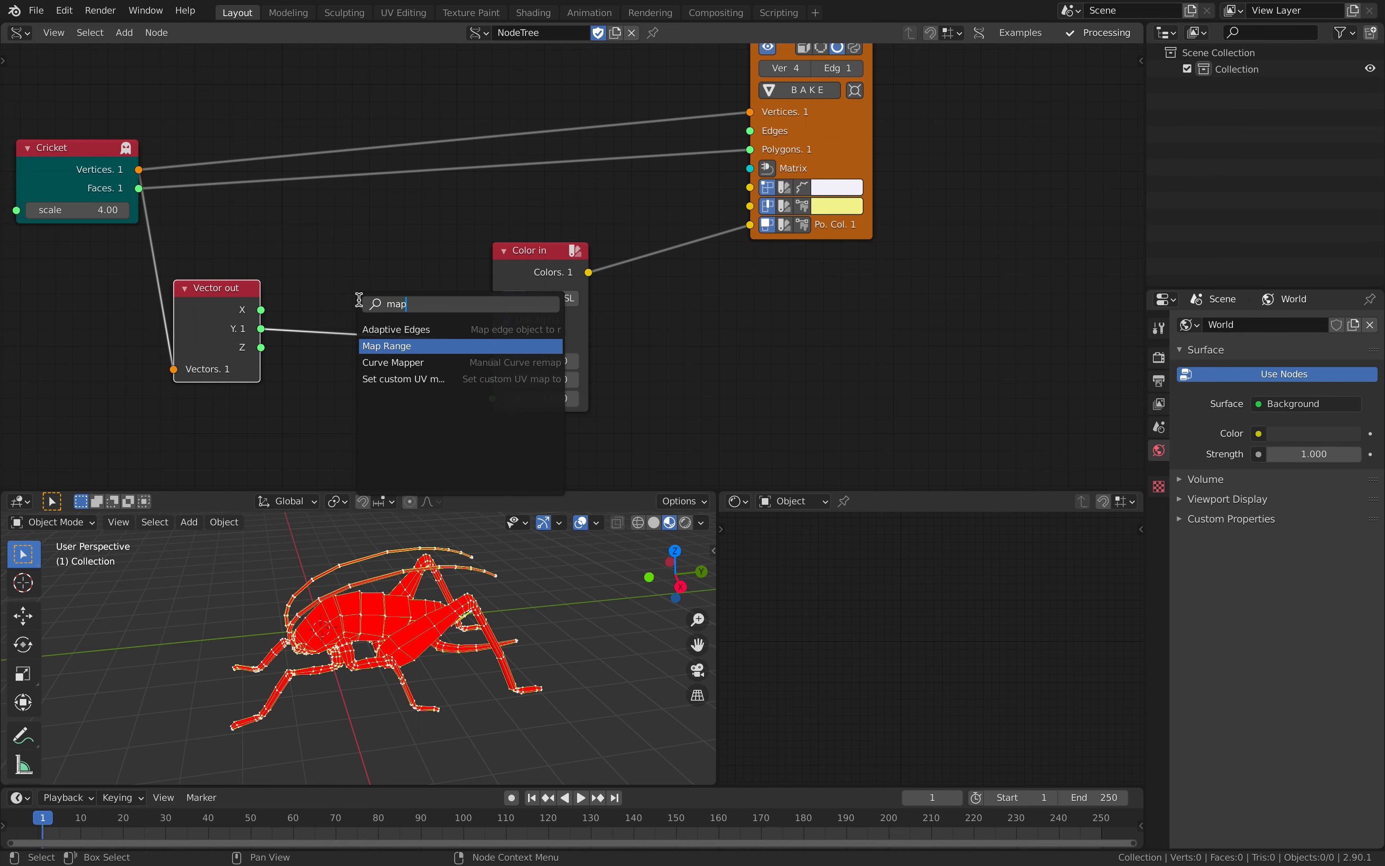
{"action": "key", "text": "Return"}
{"action": "left_click", "coordinate": [324, 261]}
{"action": "middle_click_drag", "start_coordinate": [324, 261], "coordinate": [349, 236]}
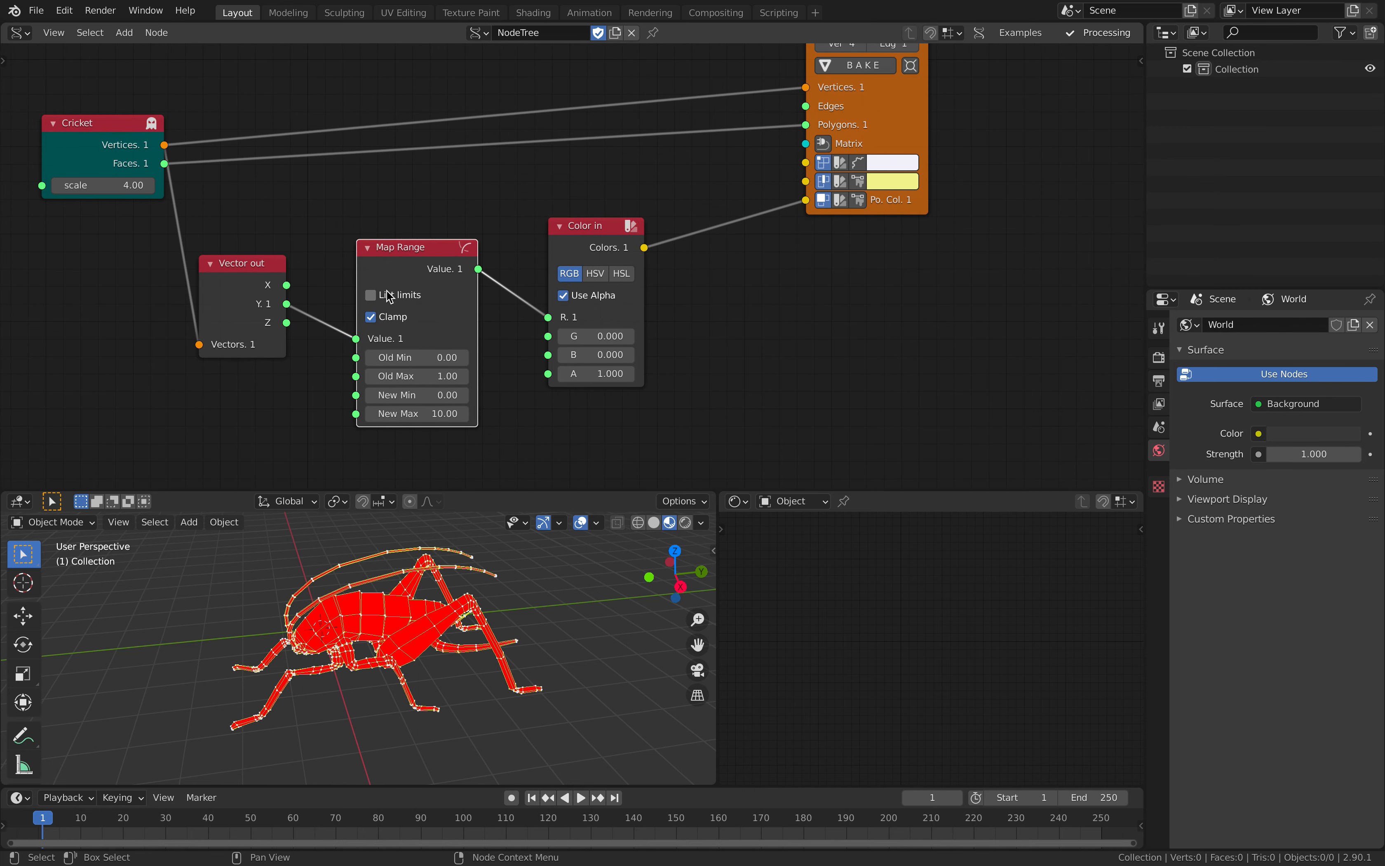
- Set Map Range's New Max to 1.00 and try raising it to 1.66
{"action": "left_click", "coordinate": [435, 414]}
{"action": "type", "text": "1.12"}
{"action": "key", "text": "Return"}
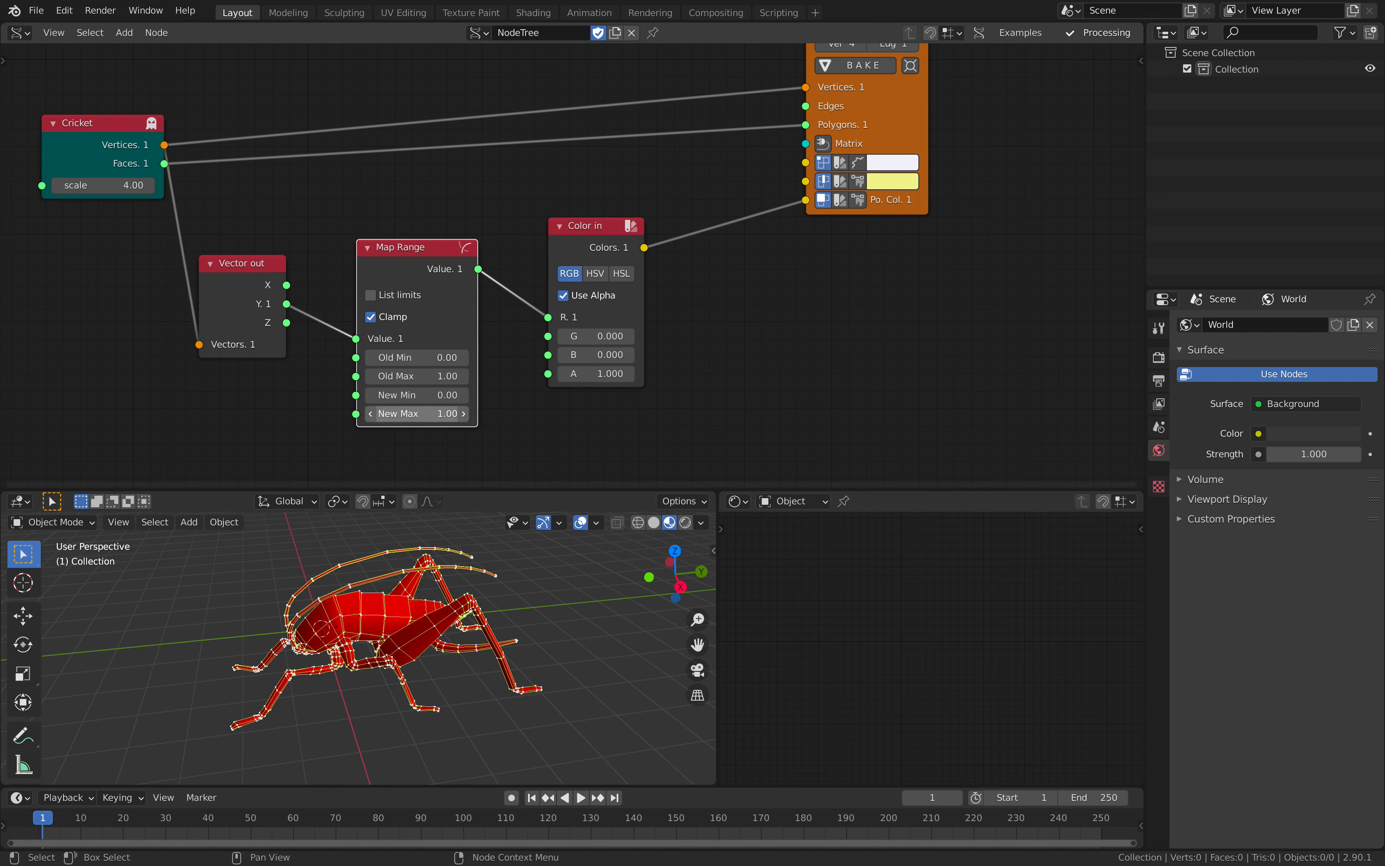
{"action": "mouse_move", "coordinate": [435, 414]}
{"action": "left_mouse_down"}
{"action": "mouse_move", "coordinate": [486, 414]}
{"action": "mouse_move", "coordinate": [466, 414]}
{"action": "left_mouse_up"}
- Try Vector out's Z and X components as Map Range's input, and reconnect Y
{"action": "middle_click_drag", "start_coordinate": [432, 573], "coordinate": [366, 675]}
{"action": "left_click_drag", "start_coordinate": [286, 326], "coordinate": [355, 338]}
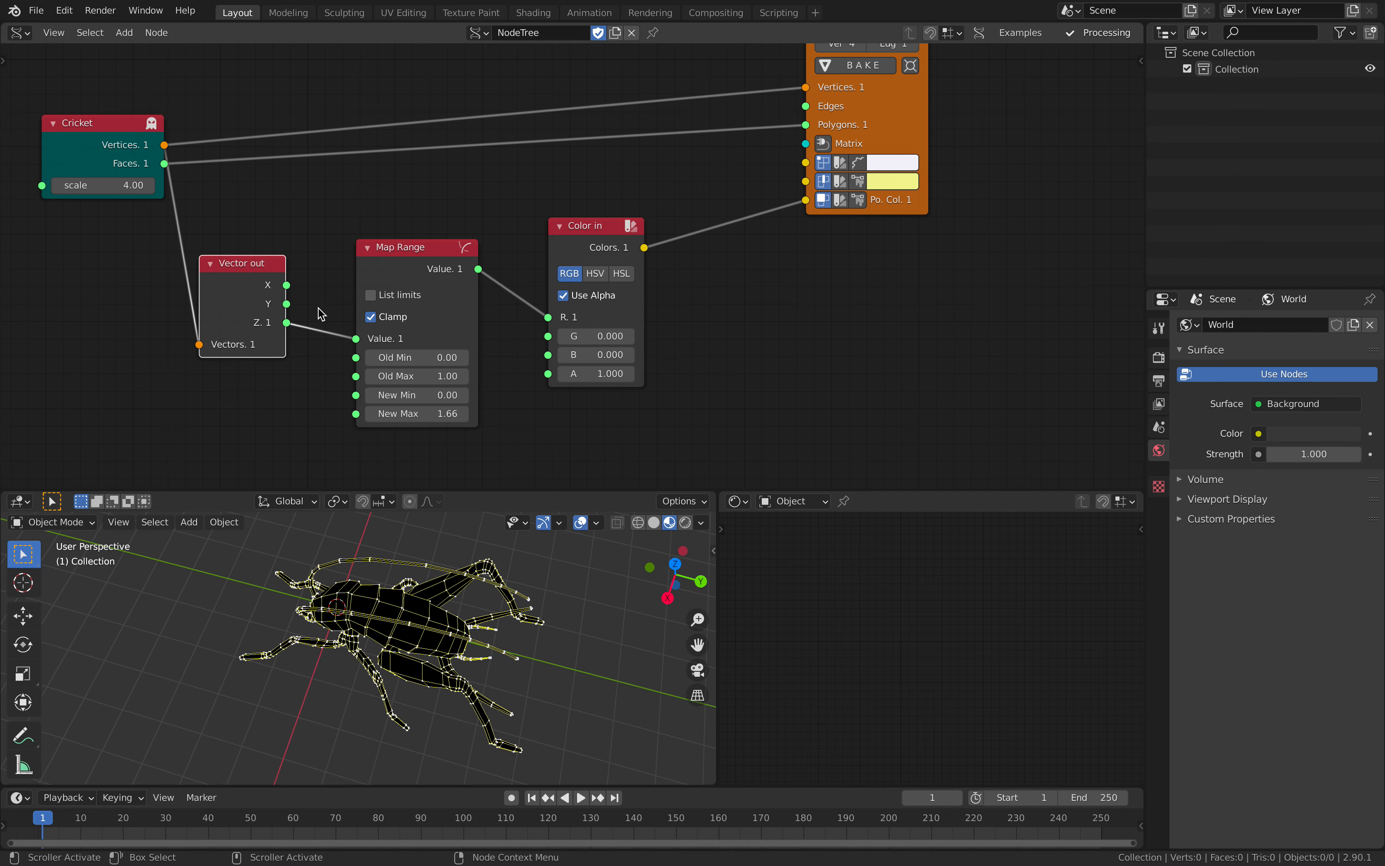
{"action": "left_click_drag", "start_coordinate": [286, 285], "coordinate": [355, 339]}
{"action": "middle_click_drag", "start_coordinate": [344, 630], "coordinate": [315, 640]}
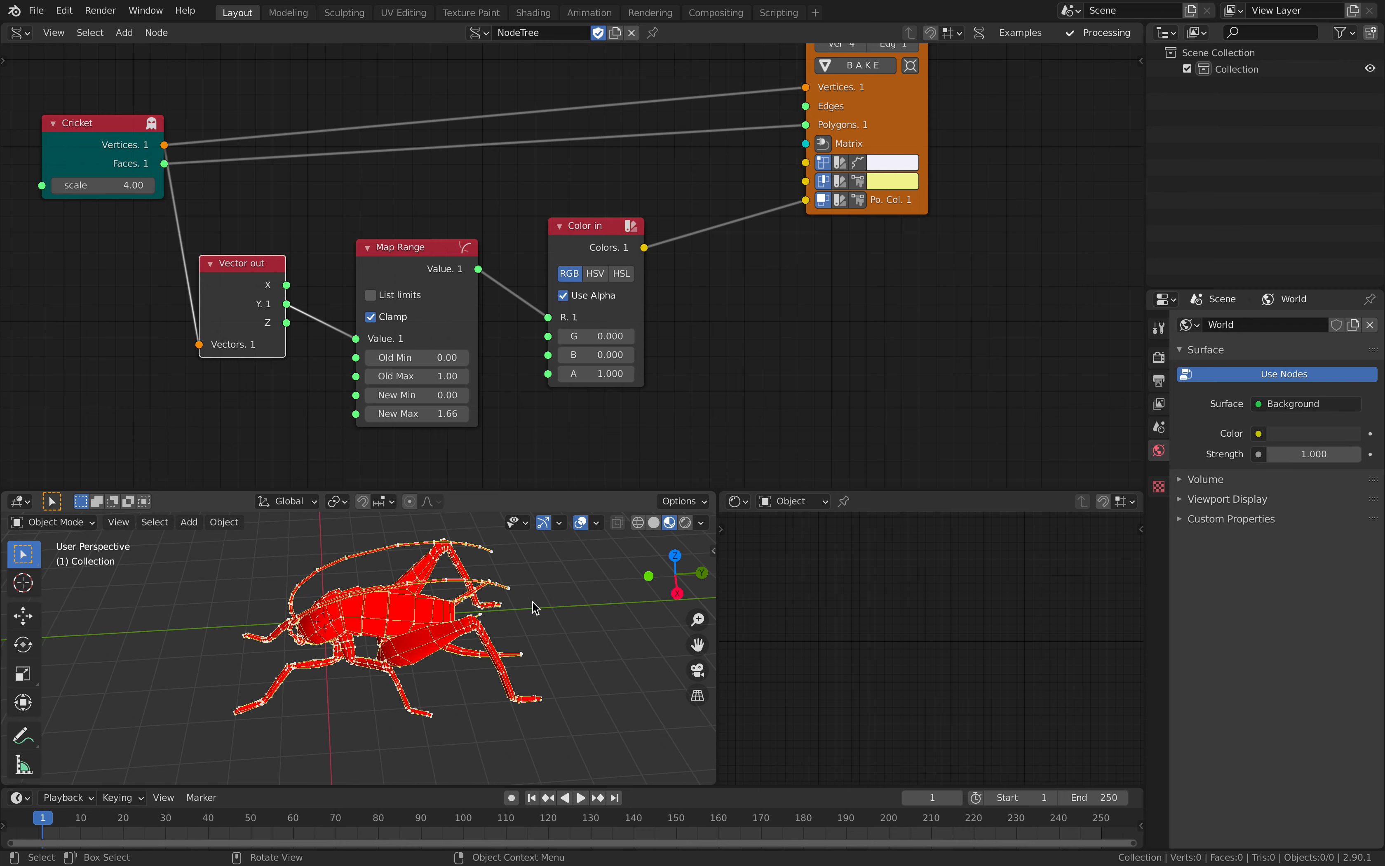
- Enable List limits on Map Range, try a New Max of 1.36, and set New Max to 1.00
{"action": "left_click", "coordinate": [391, 301]}
{"action": "left_click", "coordinate": [389, 316]}
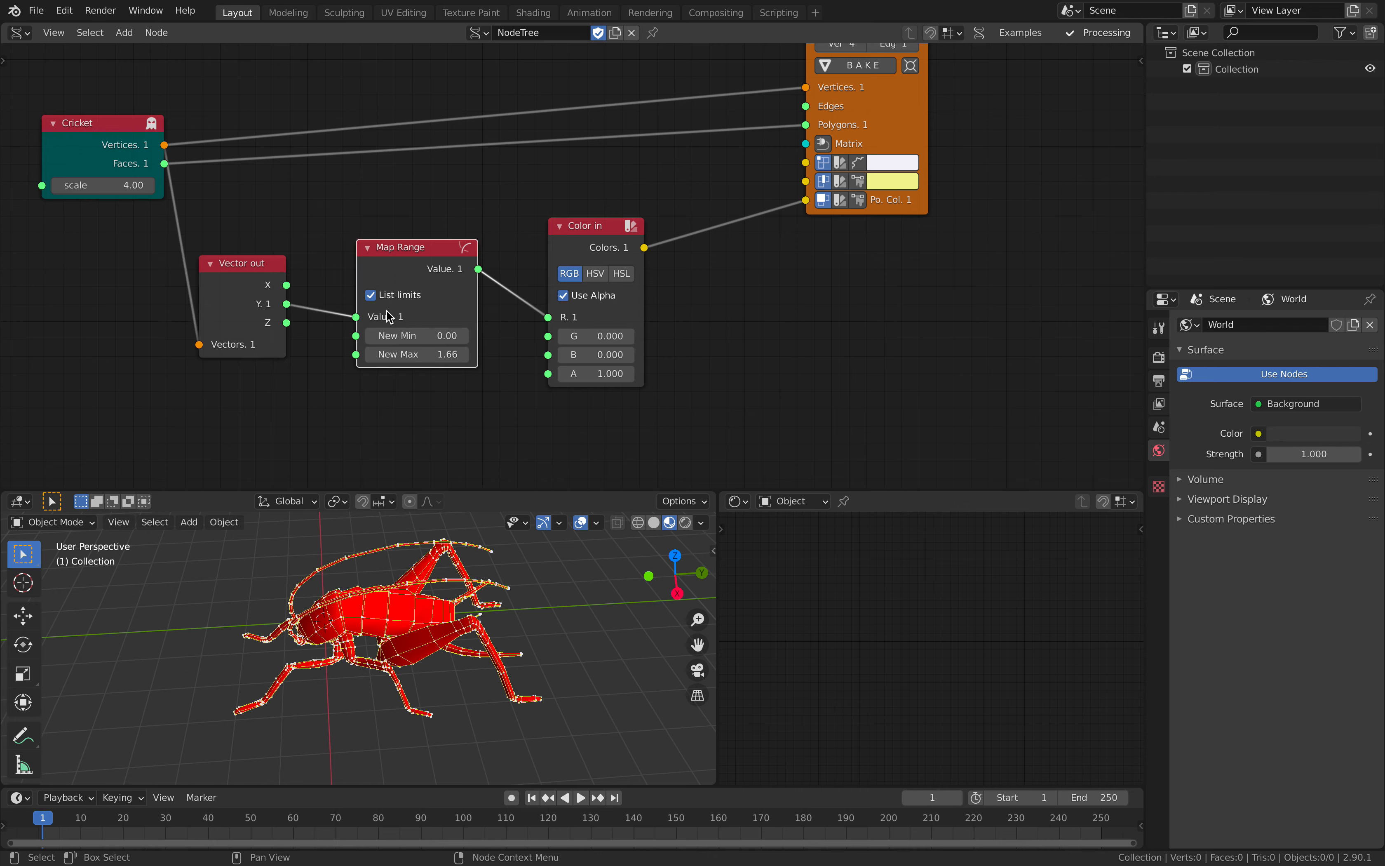
{"action": "mouse_move", "coordinate": [438, 354]}
{"action": "left_mouse_down"}
{"action": "mouse_move", "coordinate": [402, 354]}
{"action": "mouse_move", "coordinate": [497, 355]}
{"action": "mouse_move", "coordinate": [459, 355]}
{"action": "left_mouse_up"}
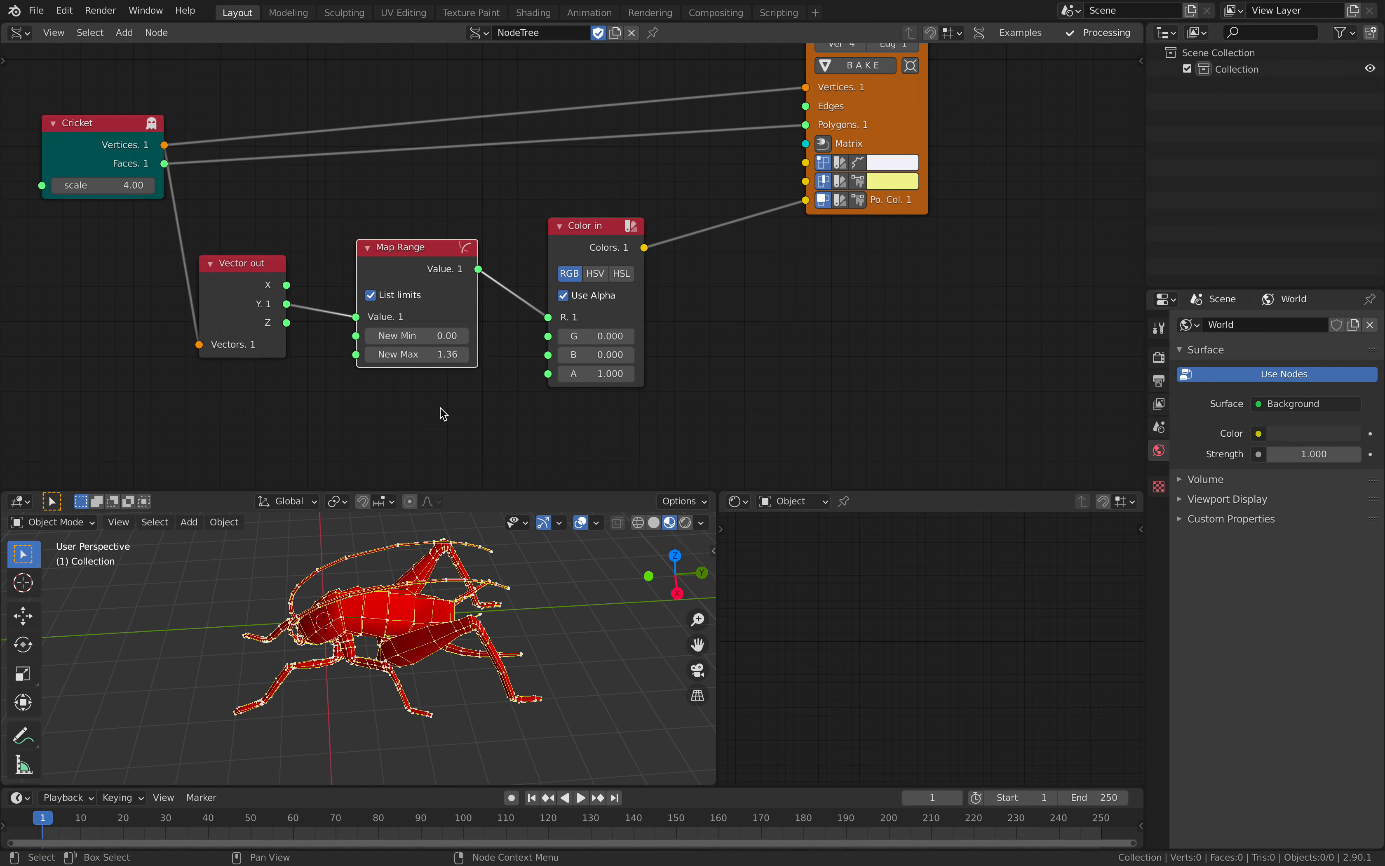
{"action": "key", "text": "BackSpace"}
- Switch Color in to HSV and set its S and V to 1.000
{"action": "left_click", "coordinate": [596, 273]}
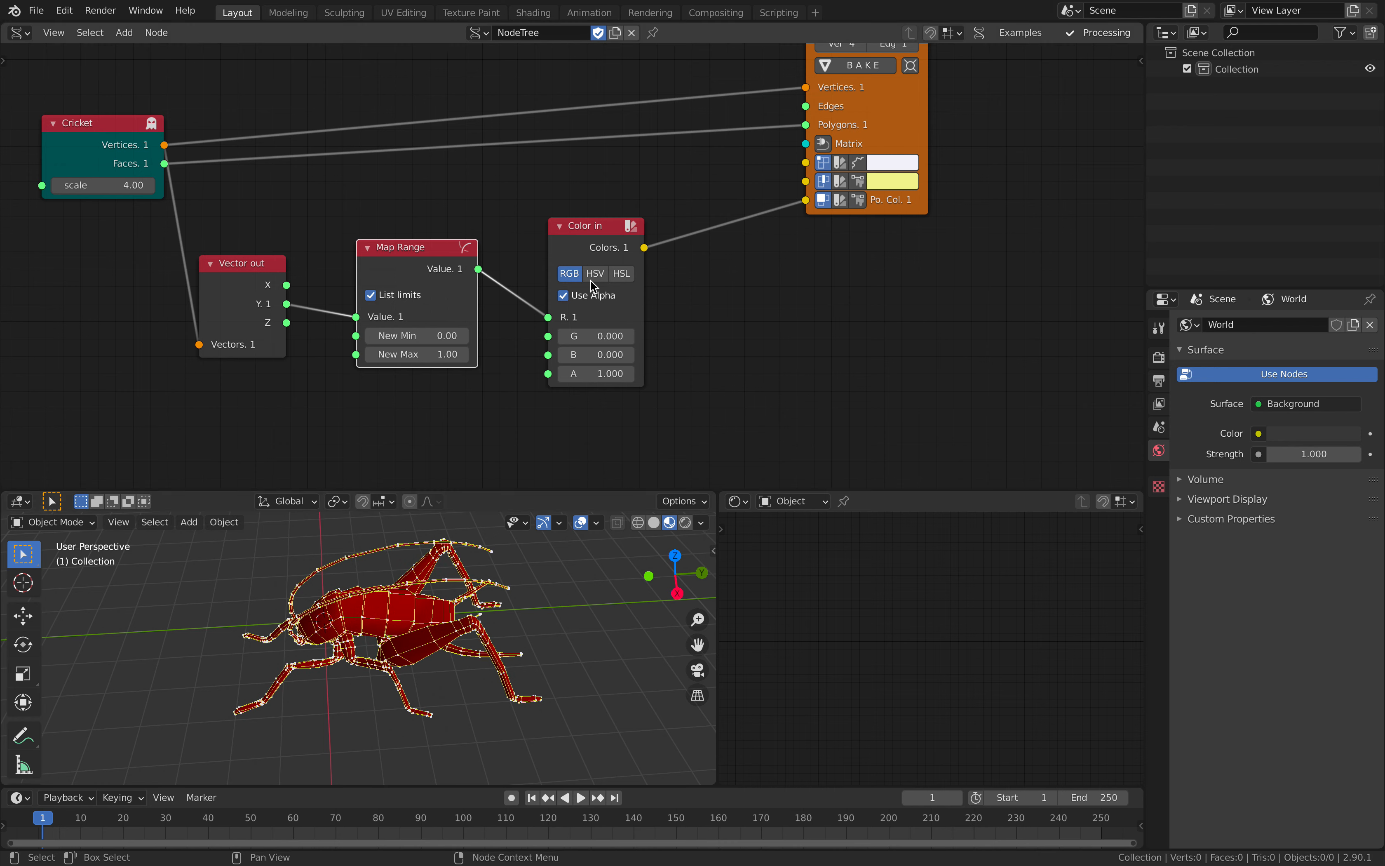
{"action": "left_click_drag", "start_coordinate": [548, 316], "coordinate": [587, 354]}
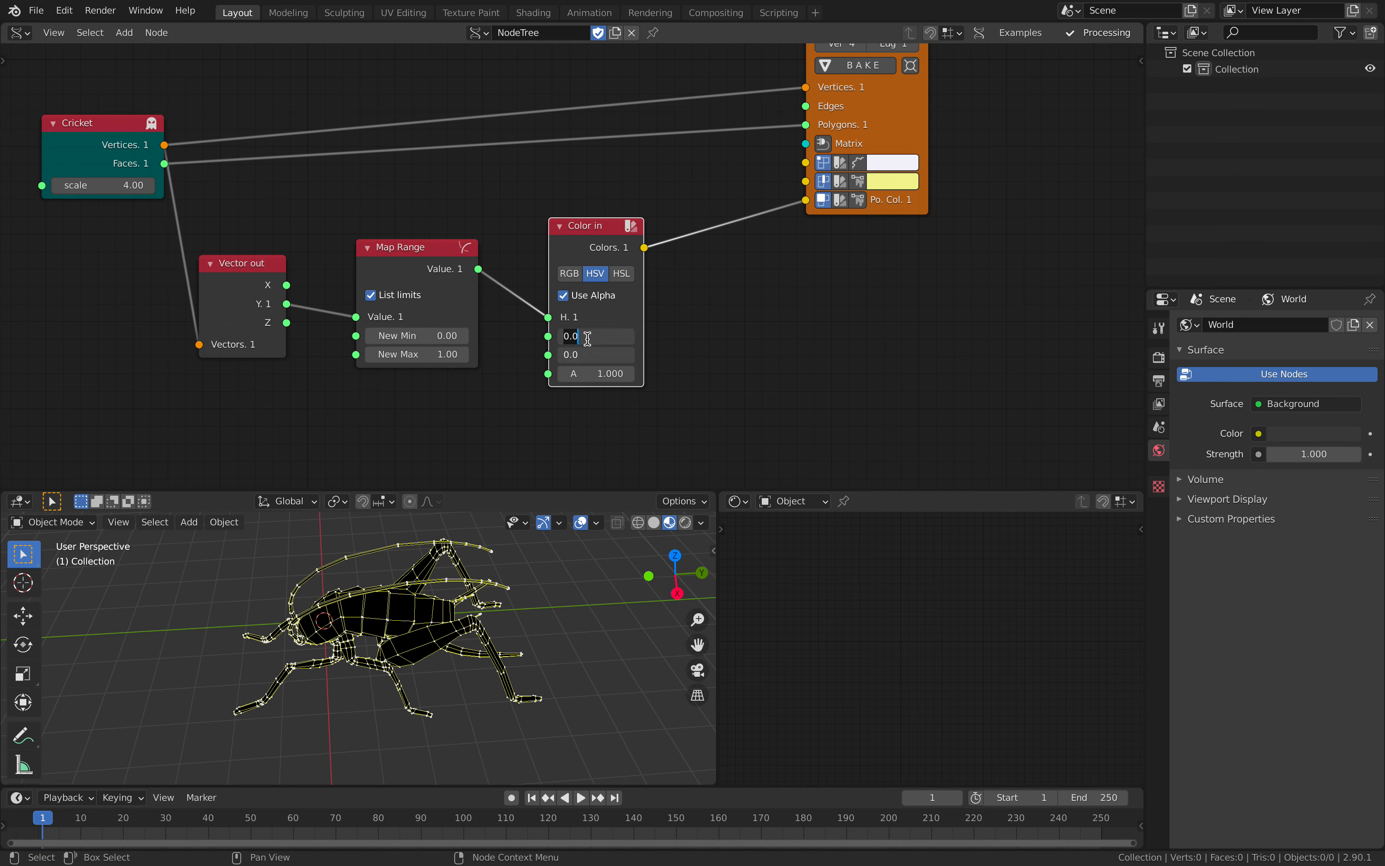
{"action": "type", "text": "1"}
{"action": "key", "text": "Return"}
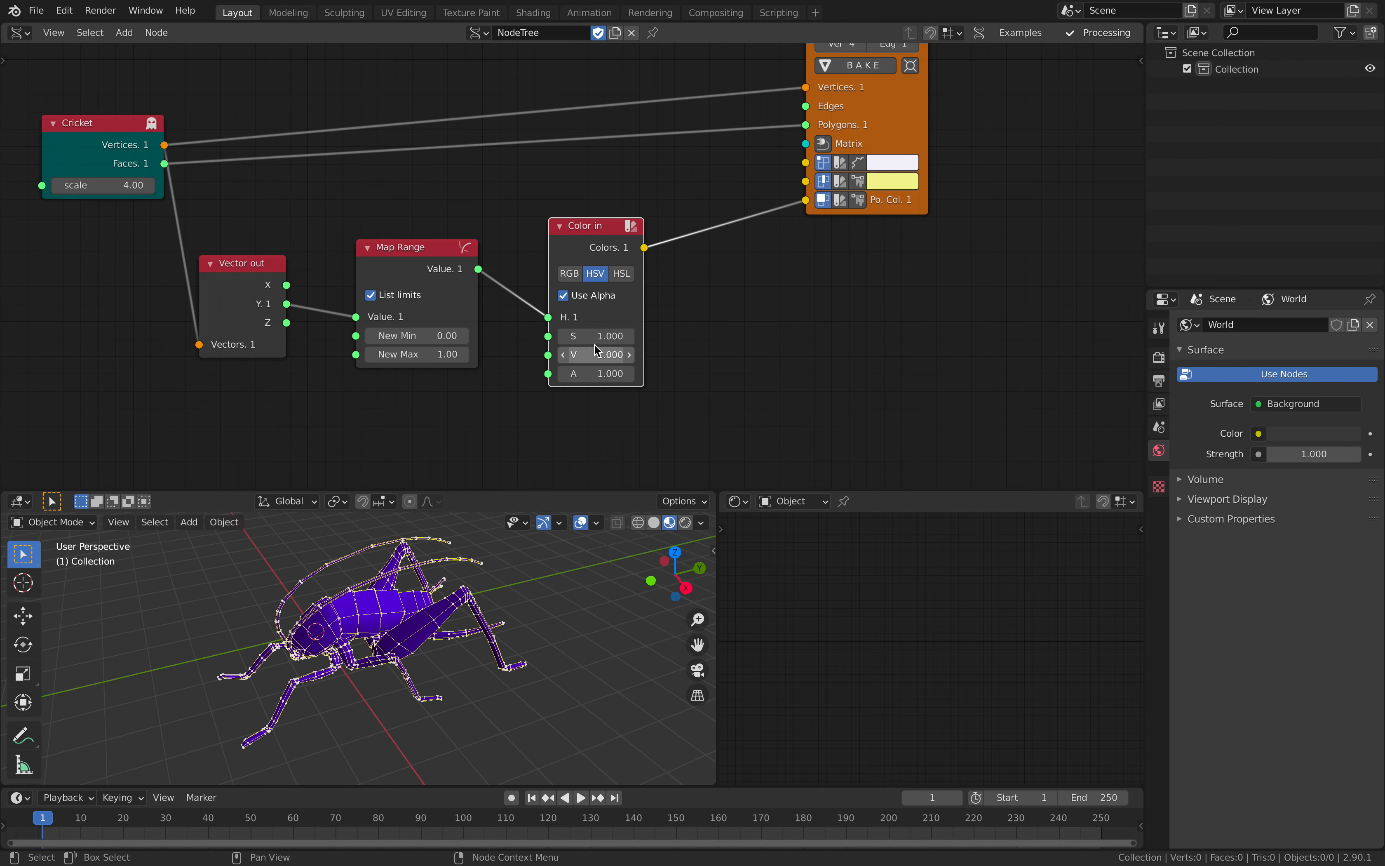
- Try other New Min and New Max values on Map Range, and set them back to 0.00 and 1.00
{"action": "left_click_drag", "start_coordinate": [414, 333], "coordinate": [494, 355]}
{"action": "left_click", "coordinate": [414, 333]}
{"action": "key", "text": "Return"}
{"action": "left_click", "coordinate": [424, 355]}
{"action": "type", "text": "1"}
{"action": "left_click", "coordinate": [496, 362]}
- Move Color in closer to Viewer Draw and reroute its Colors output from the polygon colour input to the vertex colour input
{"action": "left_click_drag", "start_coordinate": [596, 218], "coordinate": [636, 200]}
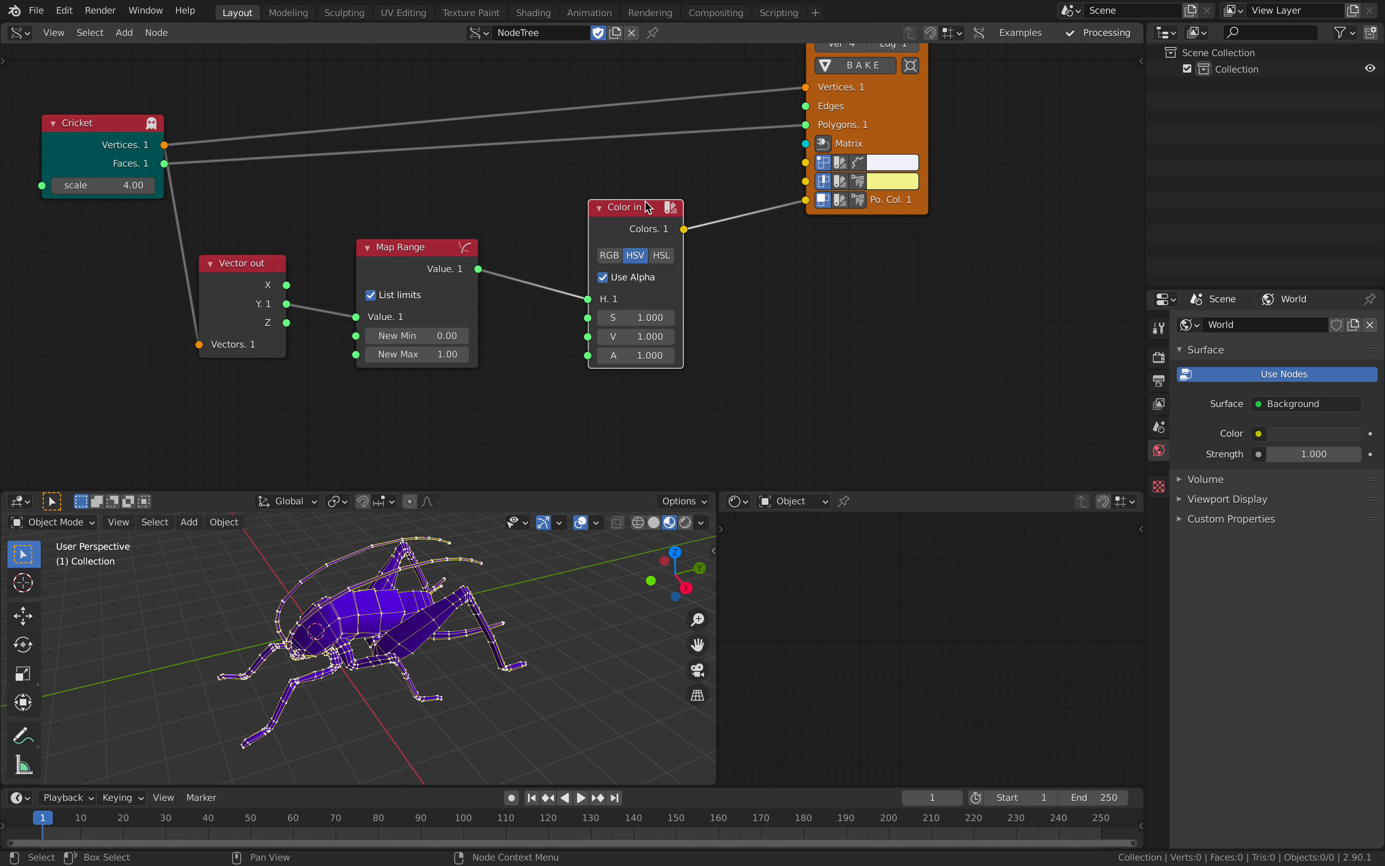
{"action": "middle_click_drag", "start_coordinate": [652, 200], "coordinate": [621, 226]}
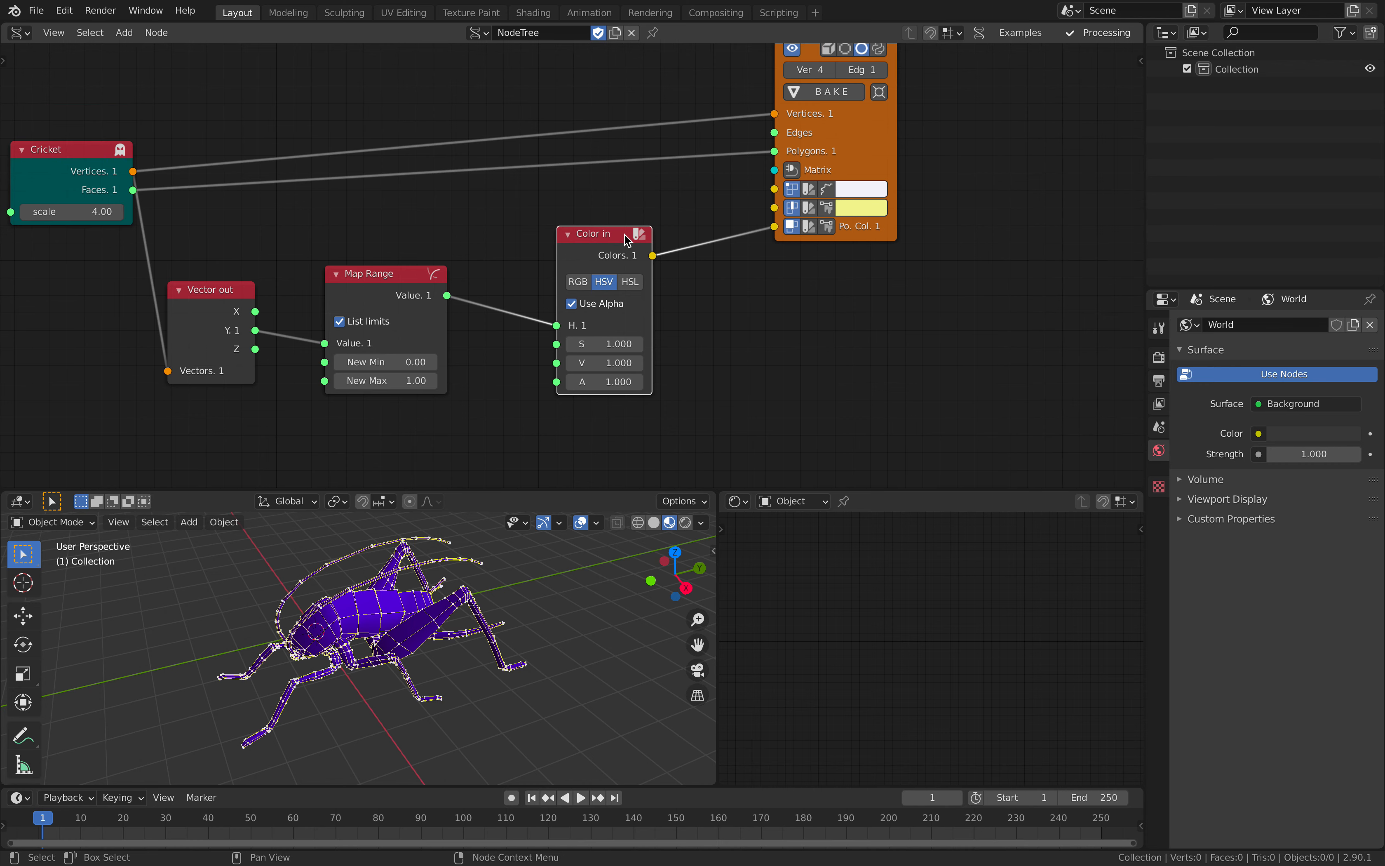
{"action": "middle_click_drag", "start_coordinate": [472, 658], "coordinate": [439, 656]}
{"action": "left_click_drag", "start_coordinate": [775, 226], "coordinate": [775, 189]}
{"action": "middle_click_drag", "start_coordinate": [452, 659], "coordinate": [458, 658]}
{"action": "scroll", "coordinate": [458, 659], "scroll_direction": "up", "scroll_amount": 2}
{"action": "left_click", "coordinate": [600, 304]}
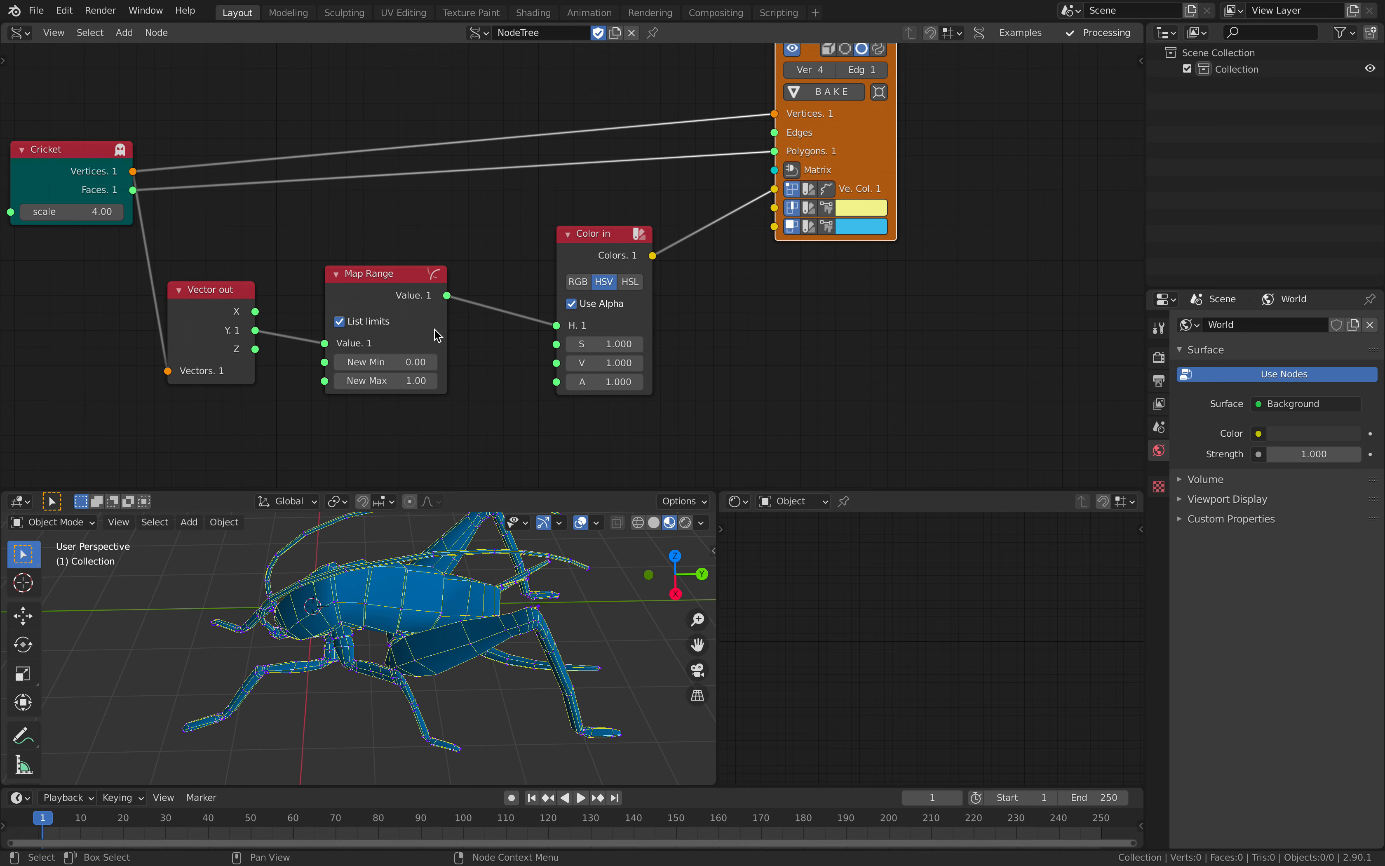
- Try a New Max of 2.08 on Map Range and set it back to 1.00
{"action": "left_click_drag", "start_coordinate": [401, 380], "coordinate": [464, 384]}
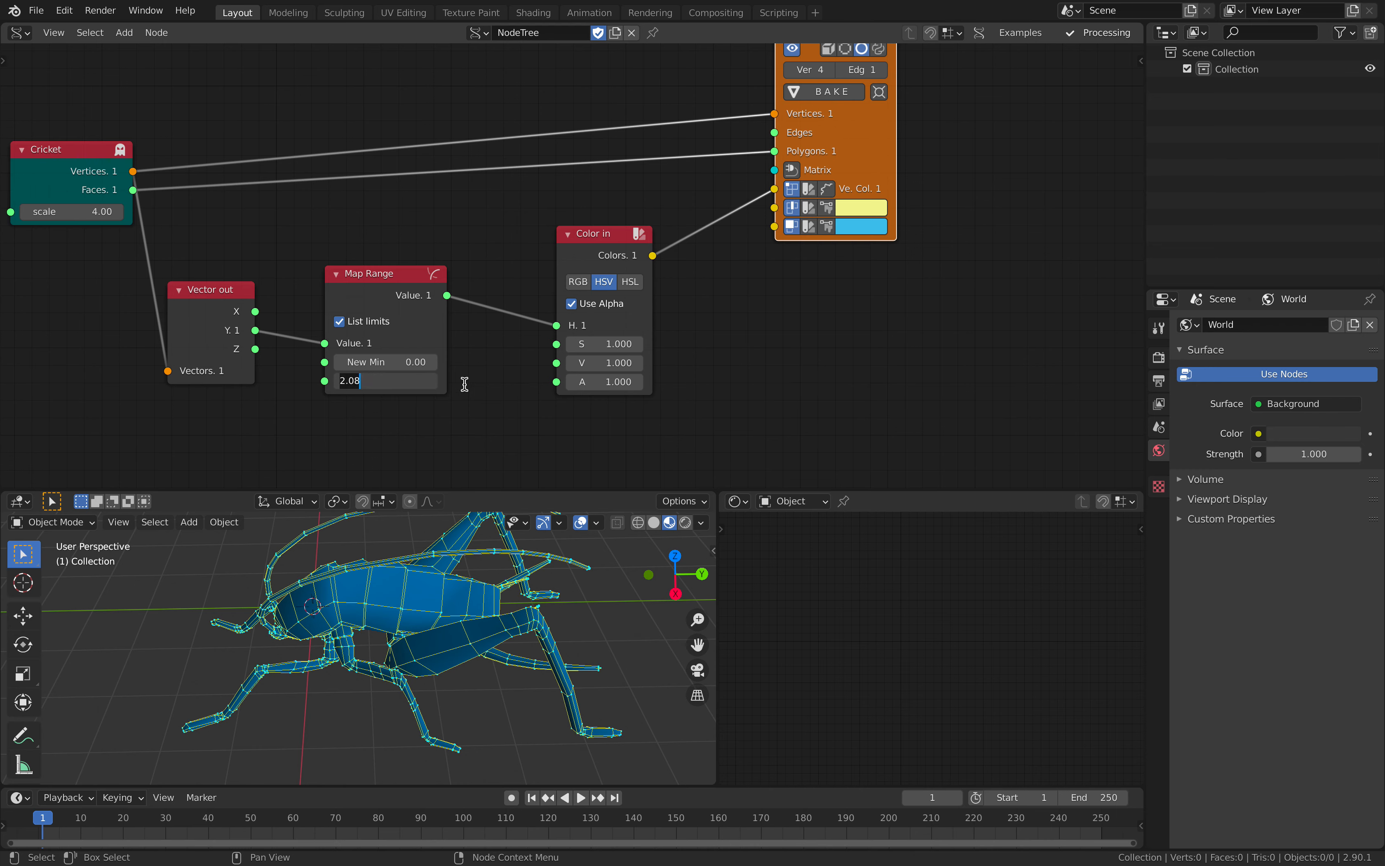
{"action": "type", "text": "1"}
{"action": "key", "text": "Return"}
- Shift Map Range slightly, try a Cricket scale of 1.00, and set the scale back to 4.00
{"action": "left_click_drag", "start_coordinate": [359, 286], "coordinate": [371, 271]}
{"action": "mouse_move", "coordinate": [84, 212]}
{"action": "left_mouse_down"}
{"action": "mouse_move", "coordinate": [200, 213]}
{"action": "mouse_move", "coordinate": [58, 213]}
{"action": "left_mouse_up"}
{"action": "left_click", "coordinate": [85, 212]}
{"action": "type", "text": "1"}
{"action": "key", "text": "Return"}
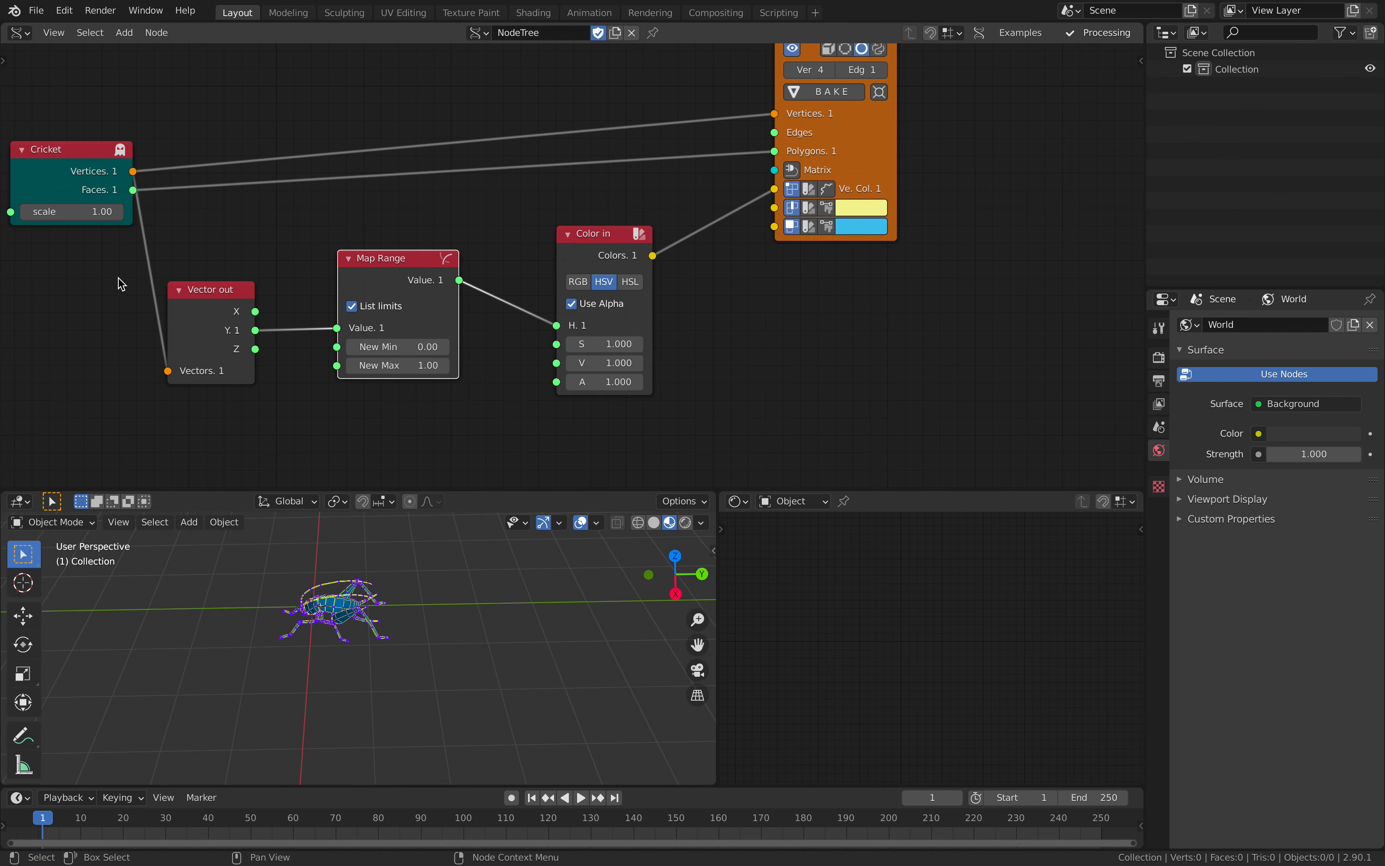
{"action": "left_click", "coordinate": [97, 213]}
{"action": "type", "text": "4"}
{"action": "key", "text": "Return"}
{"action": "scroll", "coordinate": [435, 257], "scroll_direction": "up", "scroll_amount": 3}
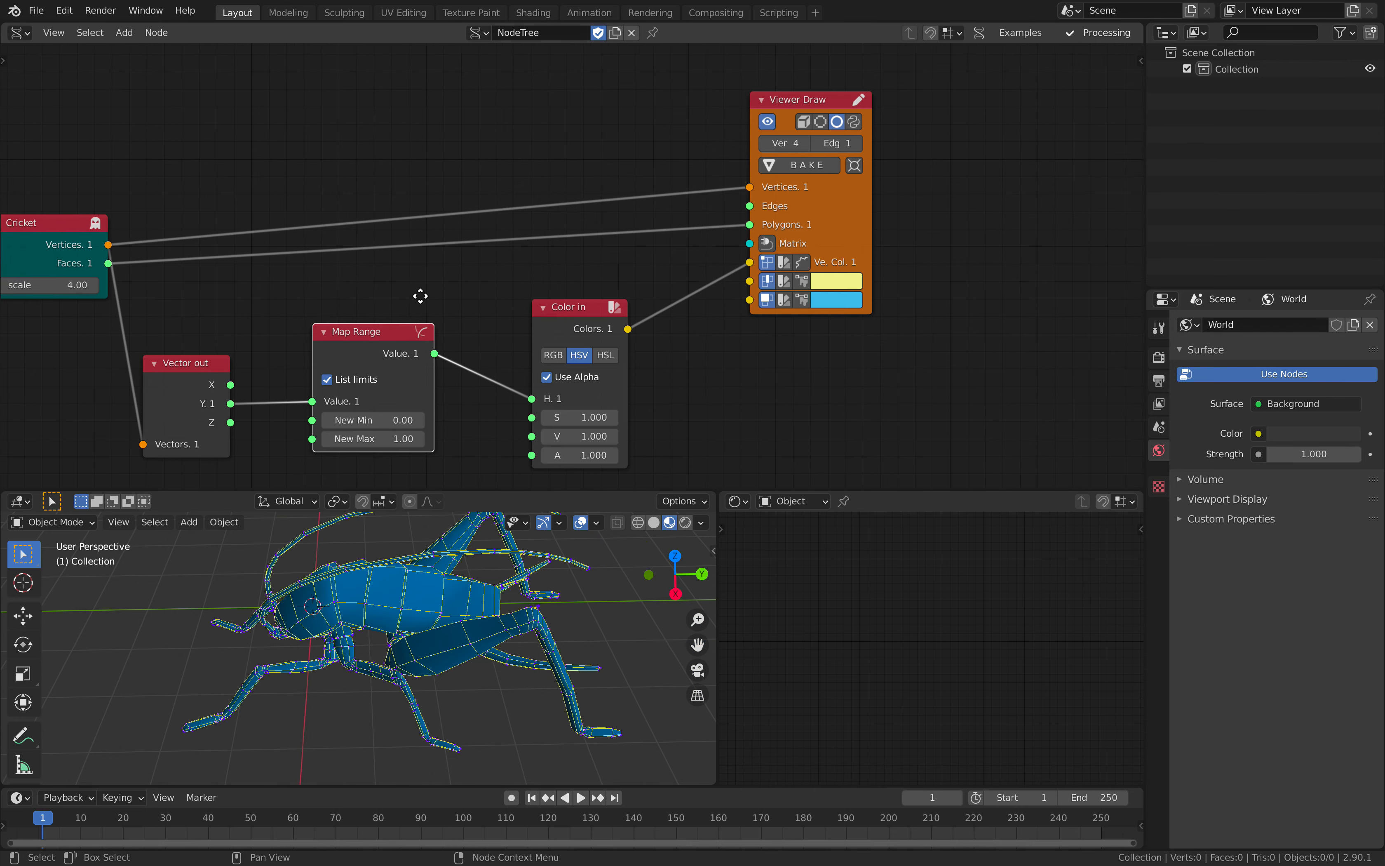
- Try Viewer Draw's different face draw modes on the cricket and return to smooth
{"action": "left_click", "coordinate": [824, 127]}
{"action": "left_click", "coordinate": [808, 125]}
{"action": "left_click", "coordinate": [821, 124]}
{"action": "left_click", "coordinate": [834, 124]}
{"action": "left_click", "coordinate": [847, 122]}
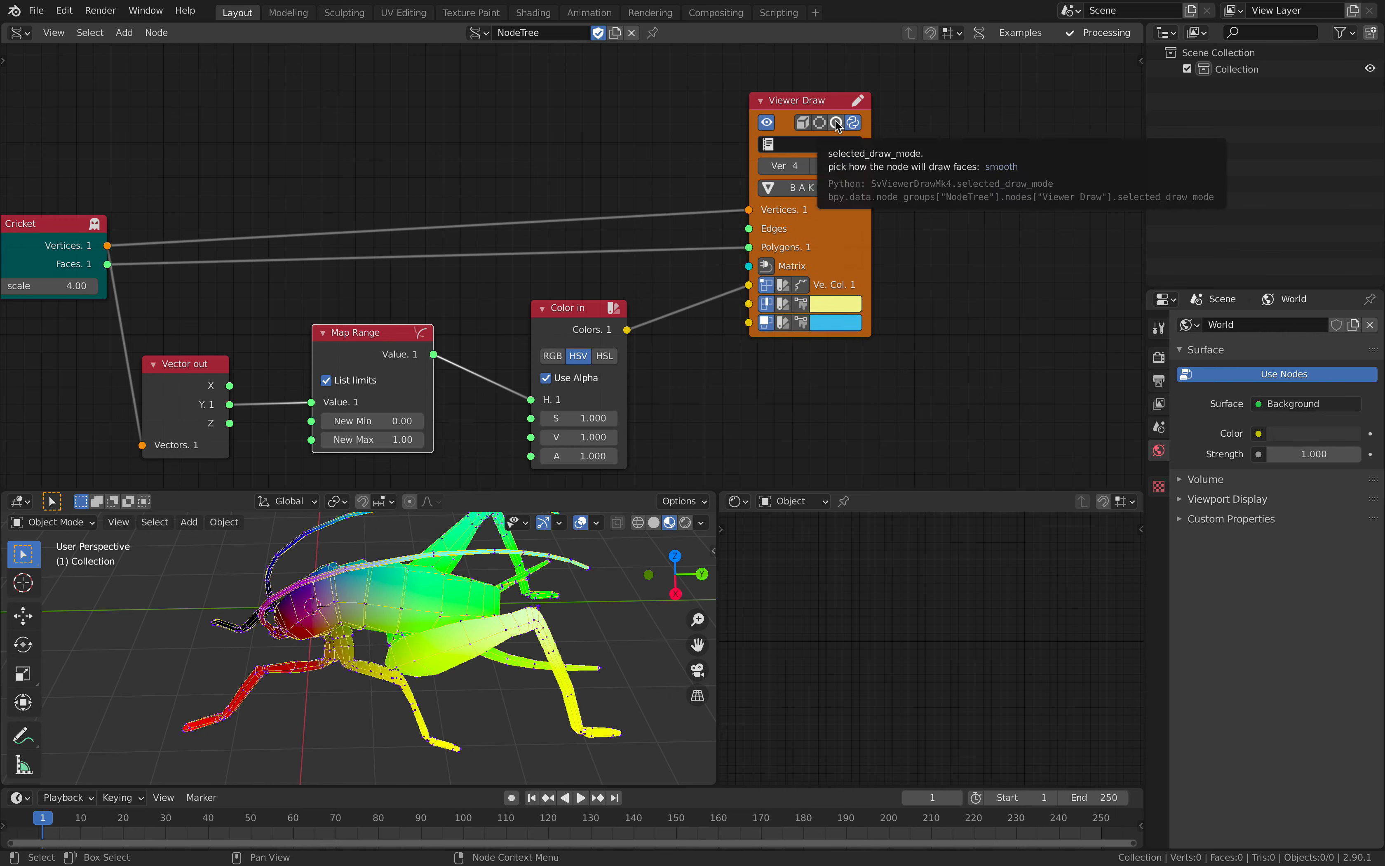
{"action": "left_click", "coordinate": [835, 125]}
{"action": "left_click", "coordinate": [851, 123]}
{"action": "mouse_move", "coordinate": [318, 667]}
{"action": "middle_mouse_down"}
{"action": "mouse_move", "coordinate": [466, 670]}
{"action": "mouse_move", "coordinate": [355, 653]}
{"action": "mouse_move", "coordinate": [332, 587]}
{"action": "mouse_move", "coordinate": [364, 595]}
{"action": "mouse_move", "coordinate": [376, 623]}
{"action": "middle_mouse_up"}
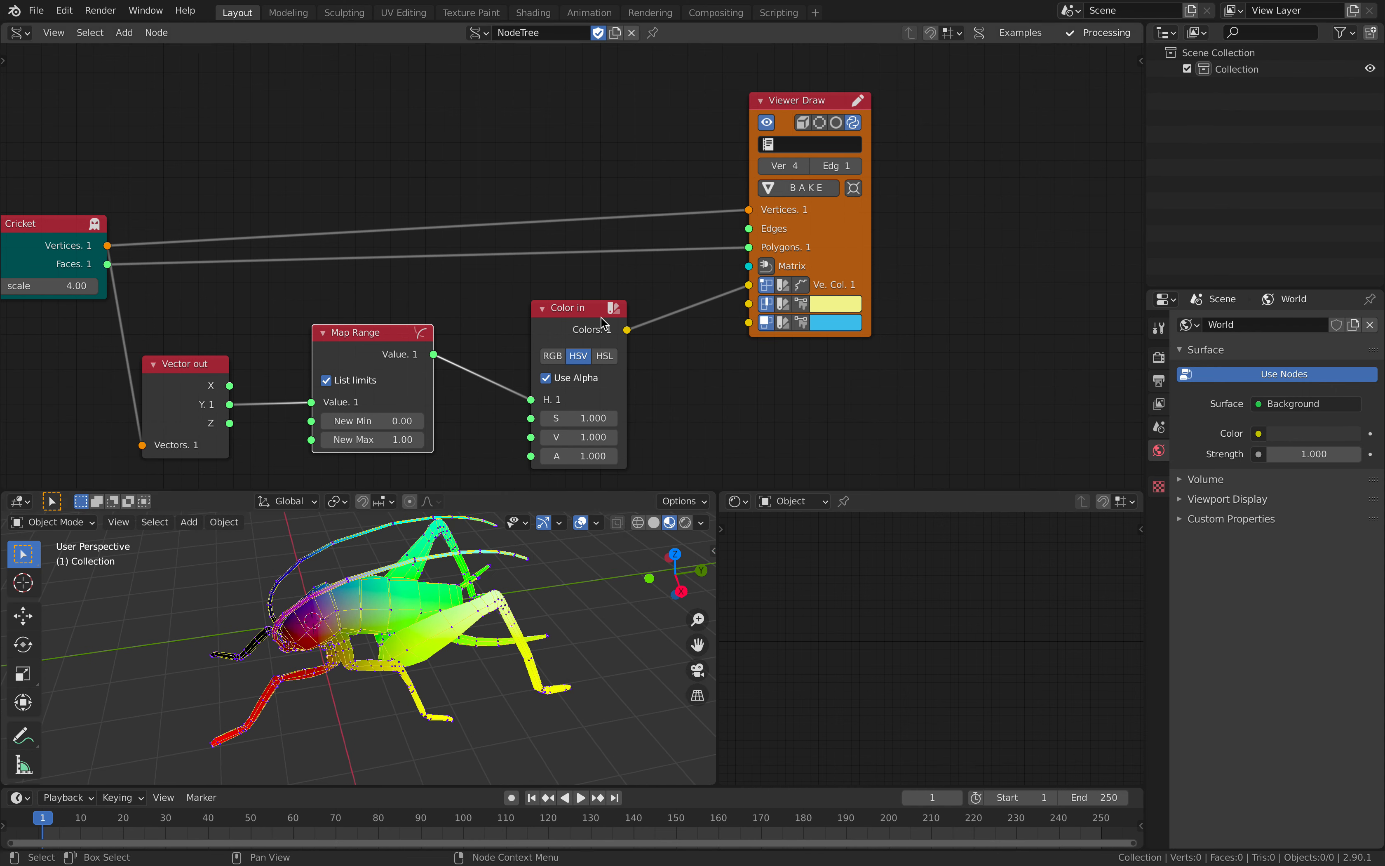
{"action": "left_click", "coordinate": [836, 122]}
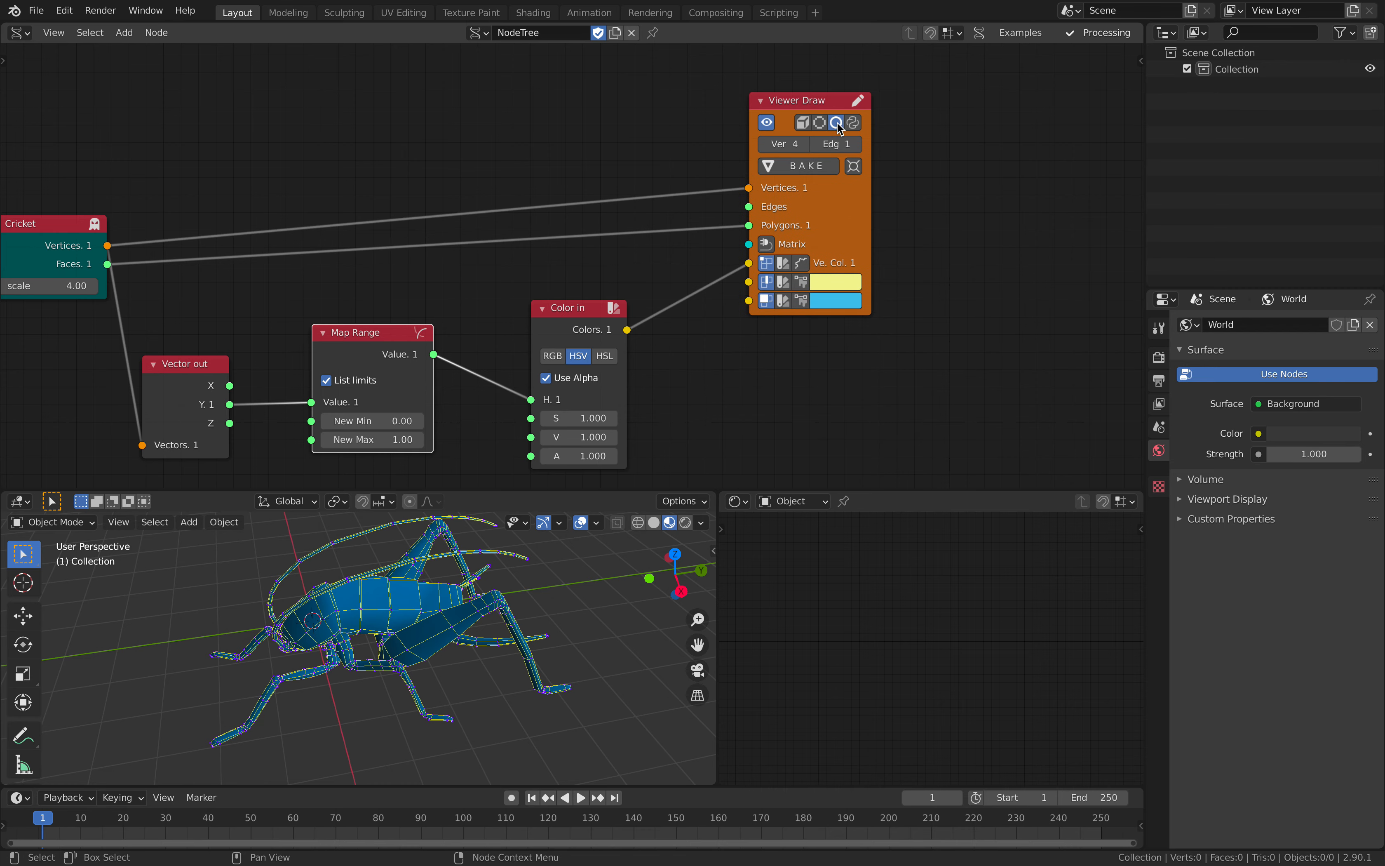
- Reroute Color in's output to Viewer Draw's polygon colour input and set Map Range's New Min to 0.06
{"action": "left_click_drag", "start_coordinate": [591, 324], "coordinate": [610, 303]}
{"action": "left_click_drag", "start_coordinate": [749, 262], "coordinate": [751, 301]}
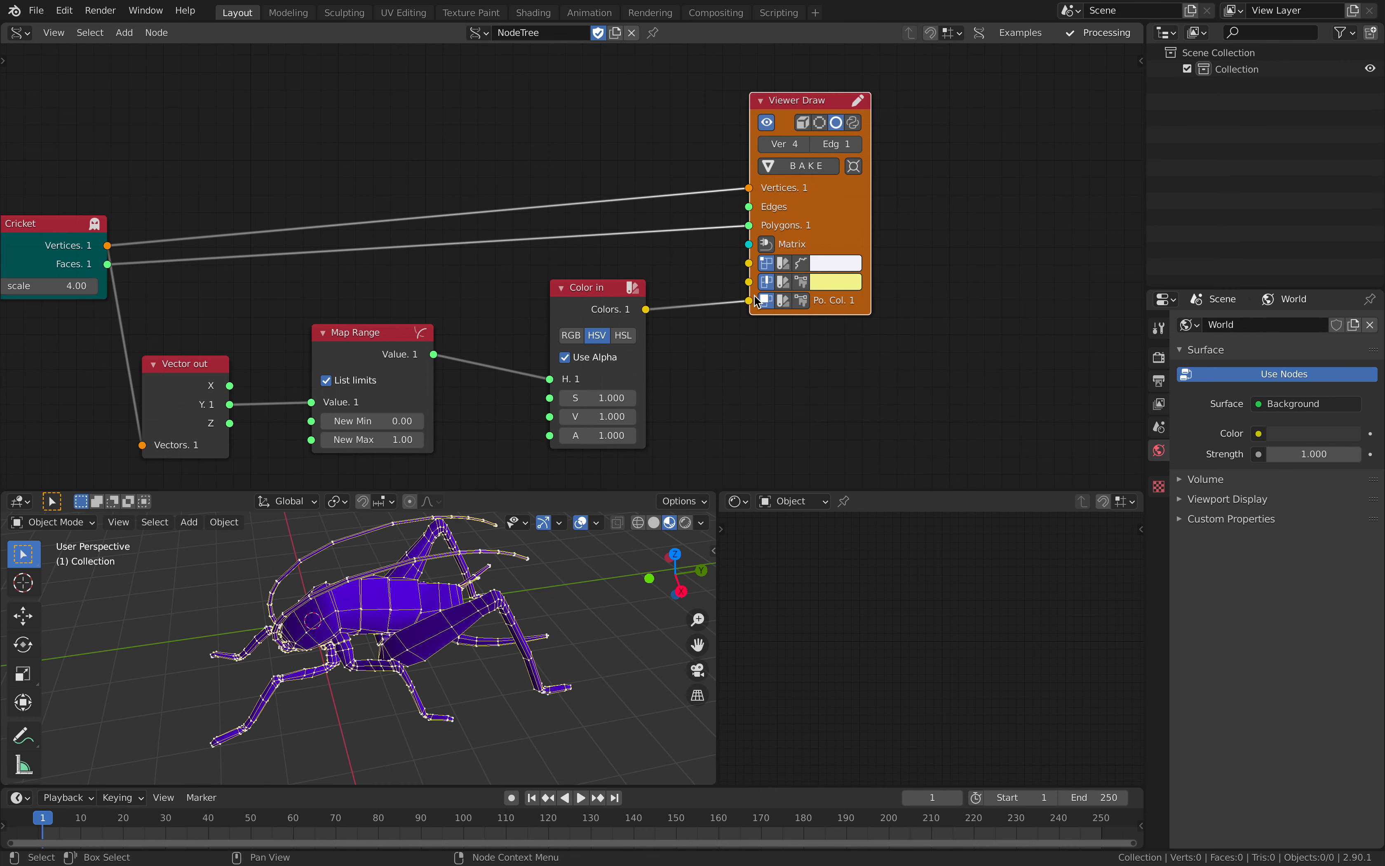
{"action": "middle_click_drag", "start_coordinate": [597, 379], "coordinate": [620, 351]}
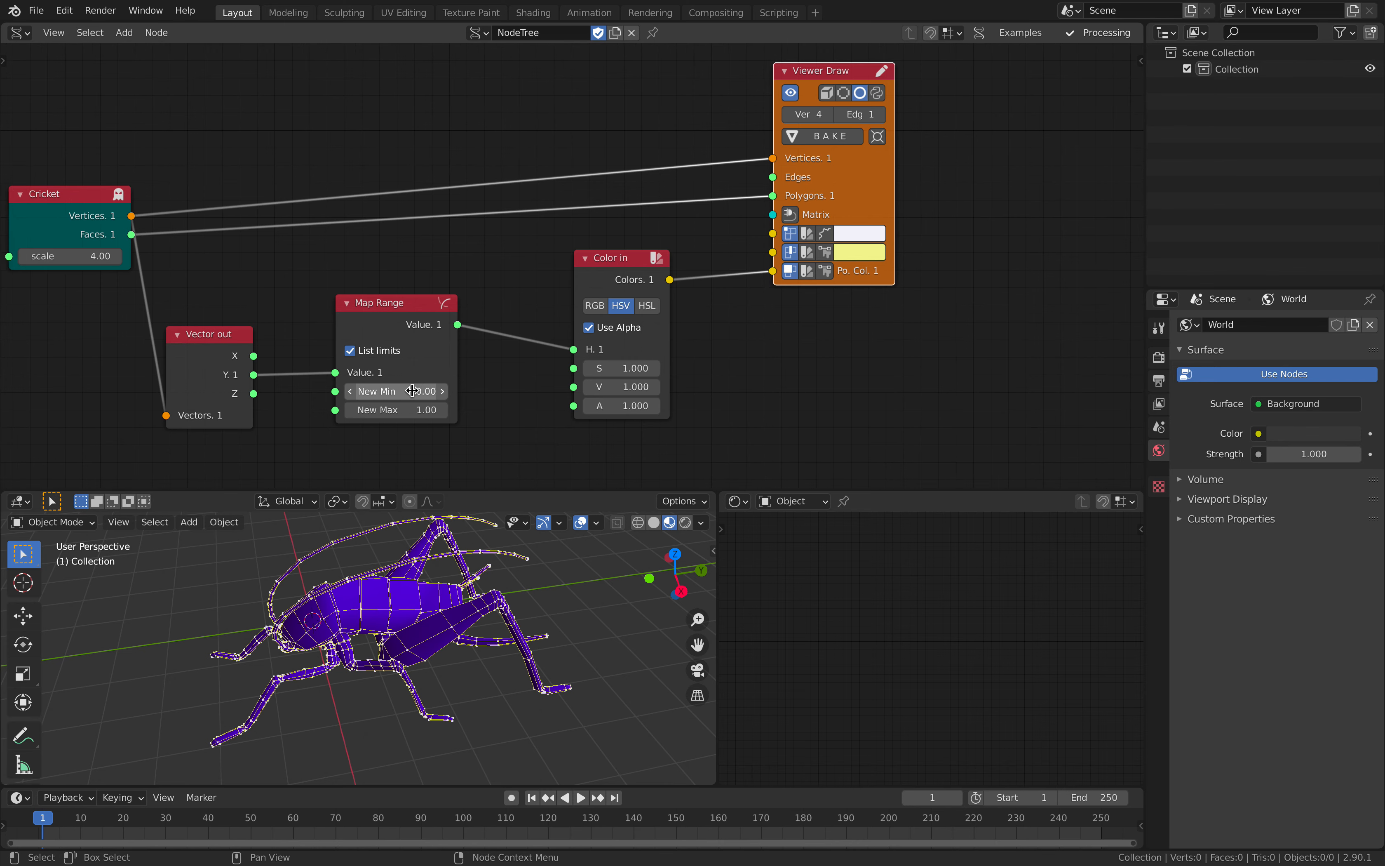
{"action": "mouse_move", "coordinate": [409, 389]}
{"action": "left_mouse_down"}
{"action": "mouse_move", "coordinate": [433, 389]}
{"action": "mouse_move", "coordinate": [408, 388]}
{"action": "left_mouse_up"}
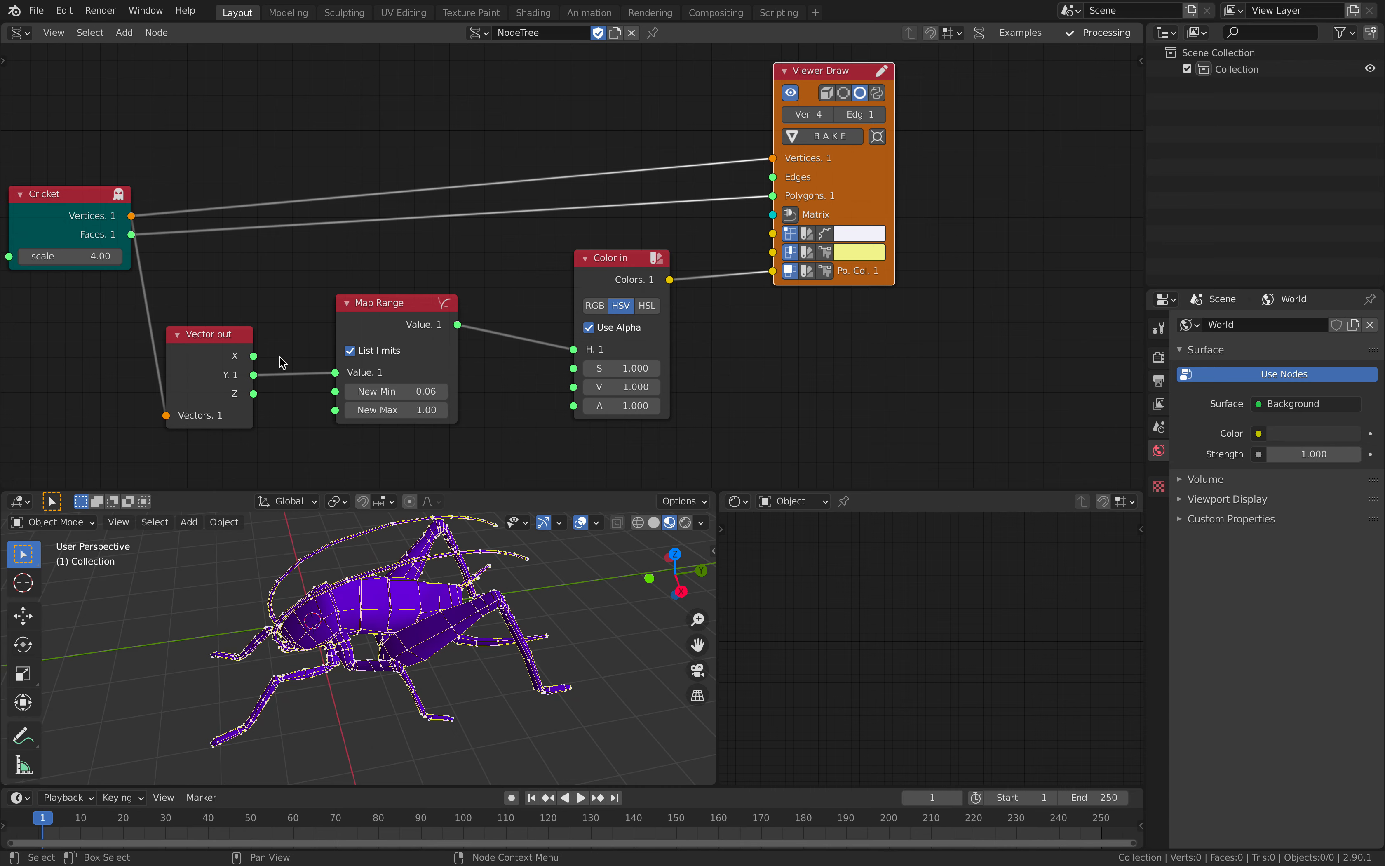
- Try Vector out's Y and X directly as Color in's H, moving Map Range out of the way
{"action": "left_click_drag", "start_coordinate": [254, 375], "coordinate": [572, 353]}
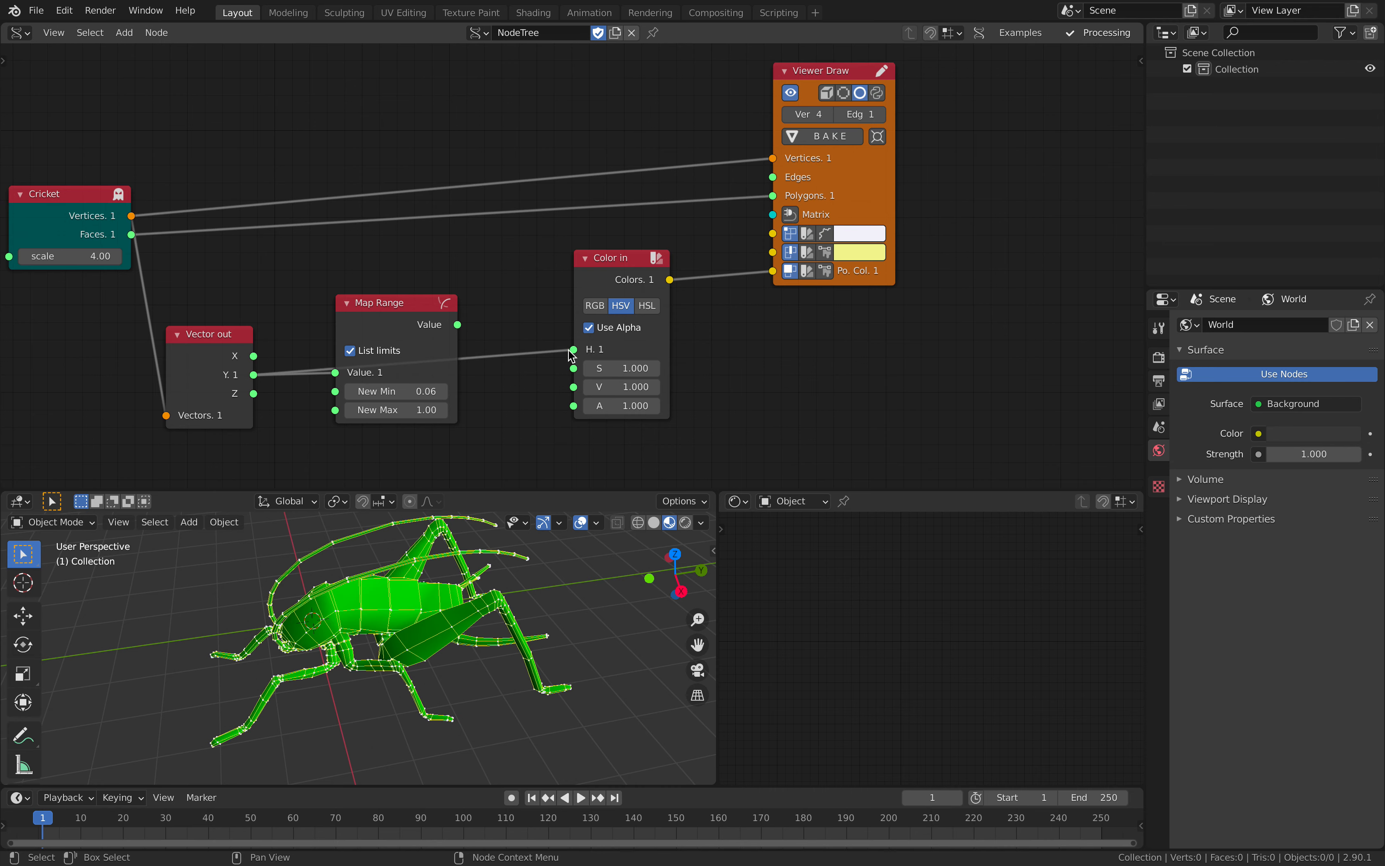
{"action": "left_click_drag", "start_coordinate": [389, 330], "coordinate": [386, 435]}
{"action": "left_click_drag", "start_coordinate": [253, 355], "coordinate": [584, 349]}
{"action": "middle_click_drag", "start_coordinate": [426, 590], "coordinate": [460, 563]}
- Move the Cricket node aside and add a Box node above the node chain
{"action": "scroll", "coordinate": [371, 357], "scroll_direction": "down", "scroll_amount": 4}
{"action": "middle_click_drag", "start_coordinate": [371, 357], "coordinate": [600, 341]}
{"action": "left_click_drag", "start_coordinate": [437, 197], "coordinate": [318, 193]}
{"action": "middle_click_drag", "start_coordinate": [505, 189], "coordinate": [424, 257]}
{"action": "key", "text": "alt+space"}
{"action": "type", "text": "box"}
{"action": "key", "text": "Return"}
{"action": "left_click", "coordinate": [437, 91]}
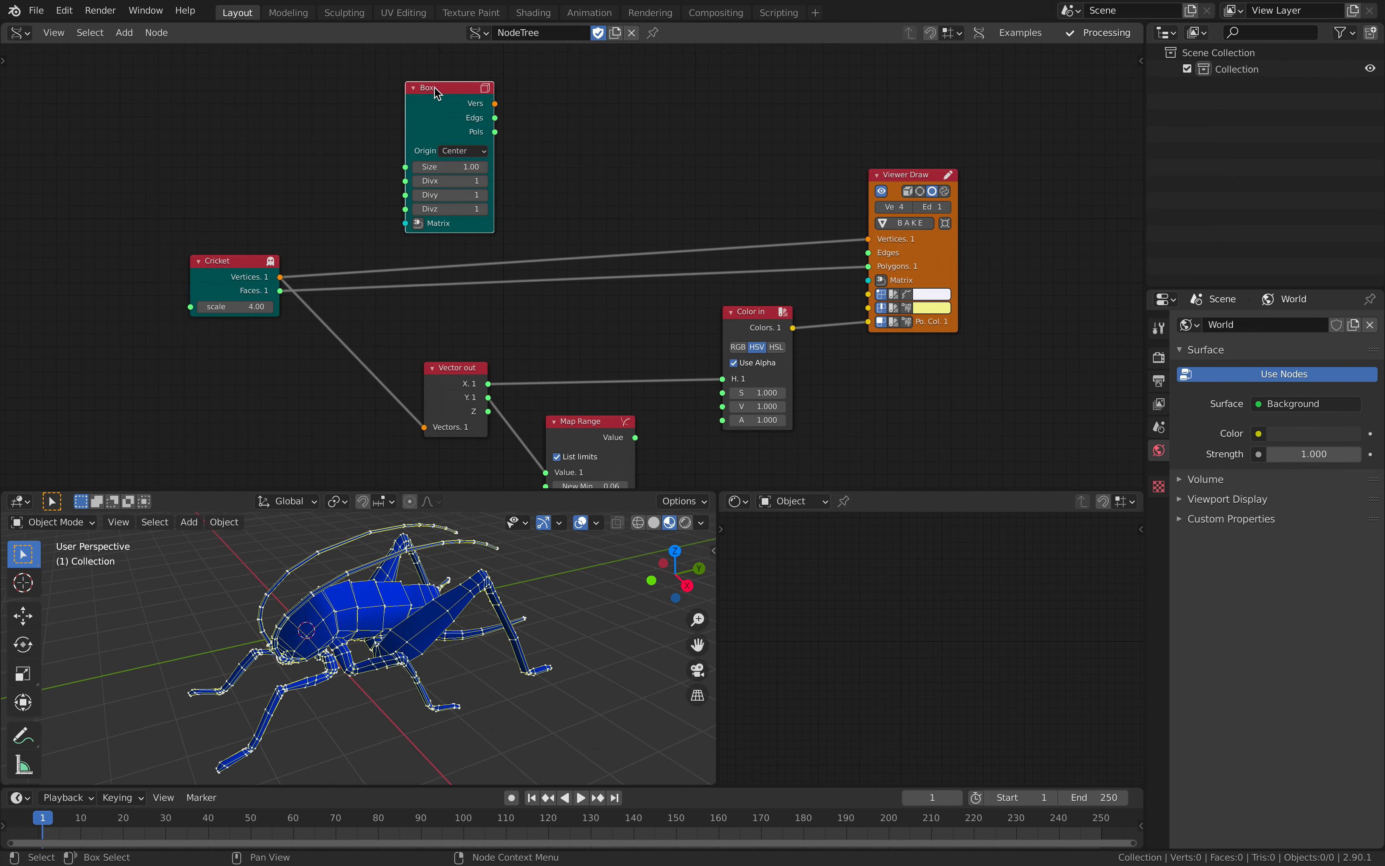
- Connect Box to Viewer Draw and its Vers to Vector out's Vectors, and reposition the Box and Cricket nodes
{"action": "left_click", "coordinate": [946, 179], "text": "shift"}
{"action": "key", "text": "f"}
{"action": "left_click", "coordinate": [870, 137]}
{"action": "left_click_drag", "start_coordinate": [447, 103], "coordinate": [424, 427]}
{"action": "left_click_drag", "start_coordinate": [381, 130], "coordinate": [349, 222]}
{"action": "left_click_drag", "start_coordinate": [243, 275], "coordinate": [176, 270]}
- Set the Box's Divx, Divy and Divz to 10
{"action": "scroll", "coordinate": [252, 297], "scroll_direction": "up", "scroll_amount": 3}
{"action": "left_click_drag", "start_coordinate": [286, 313], "coordinate": [286, 346]}
{"action": "type", "text": "0"}
{"action": "key", "text": "Return"}
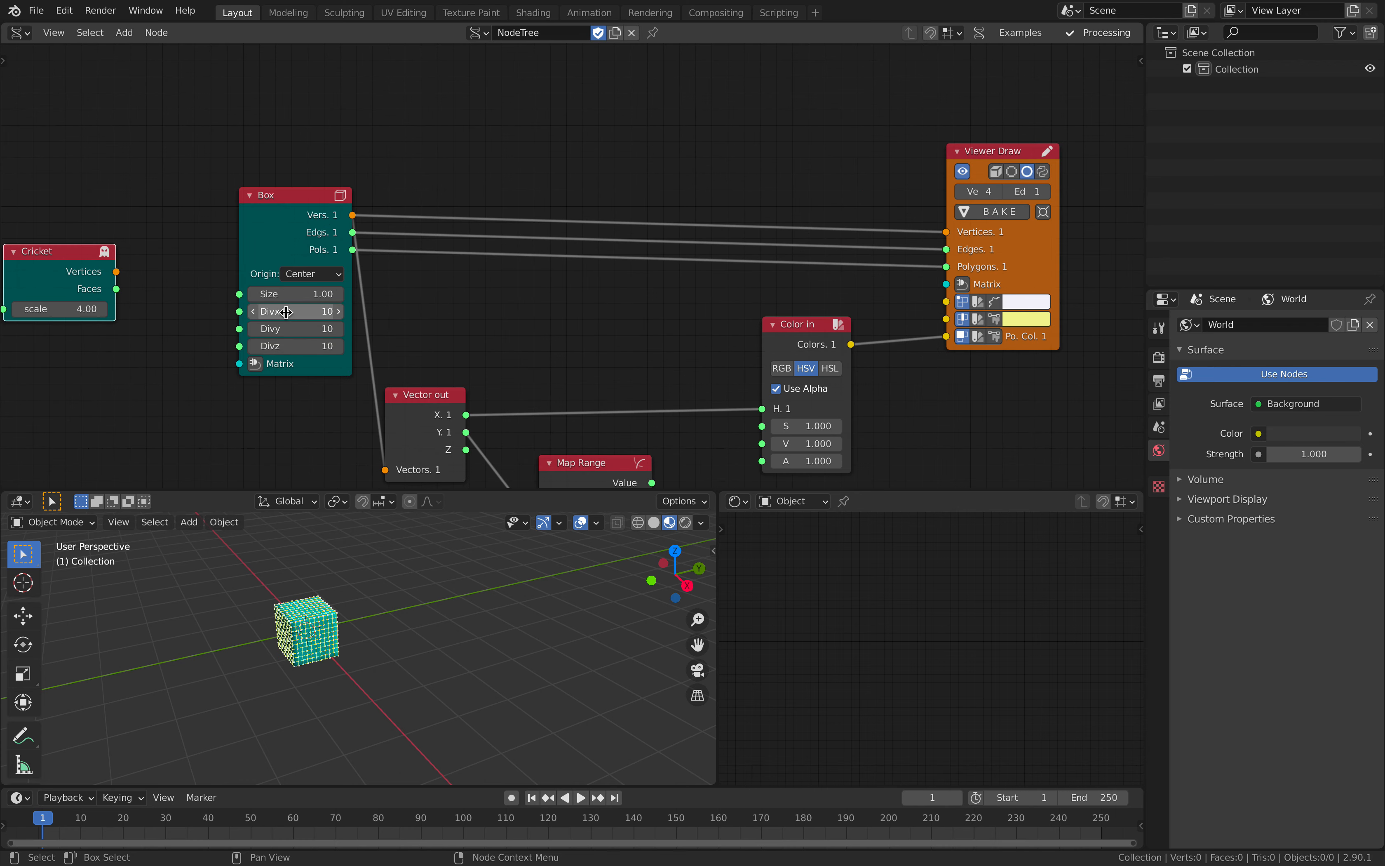
{"action": "scroll", "coordinate": [412, 654], "scroll_direction": "up", "scroll_amount": 4}
{"action": "middle_click_drag", "start_coordinate": [679, 287], "coordinate": [615, 269]}
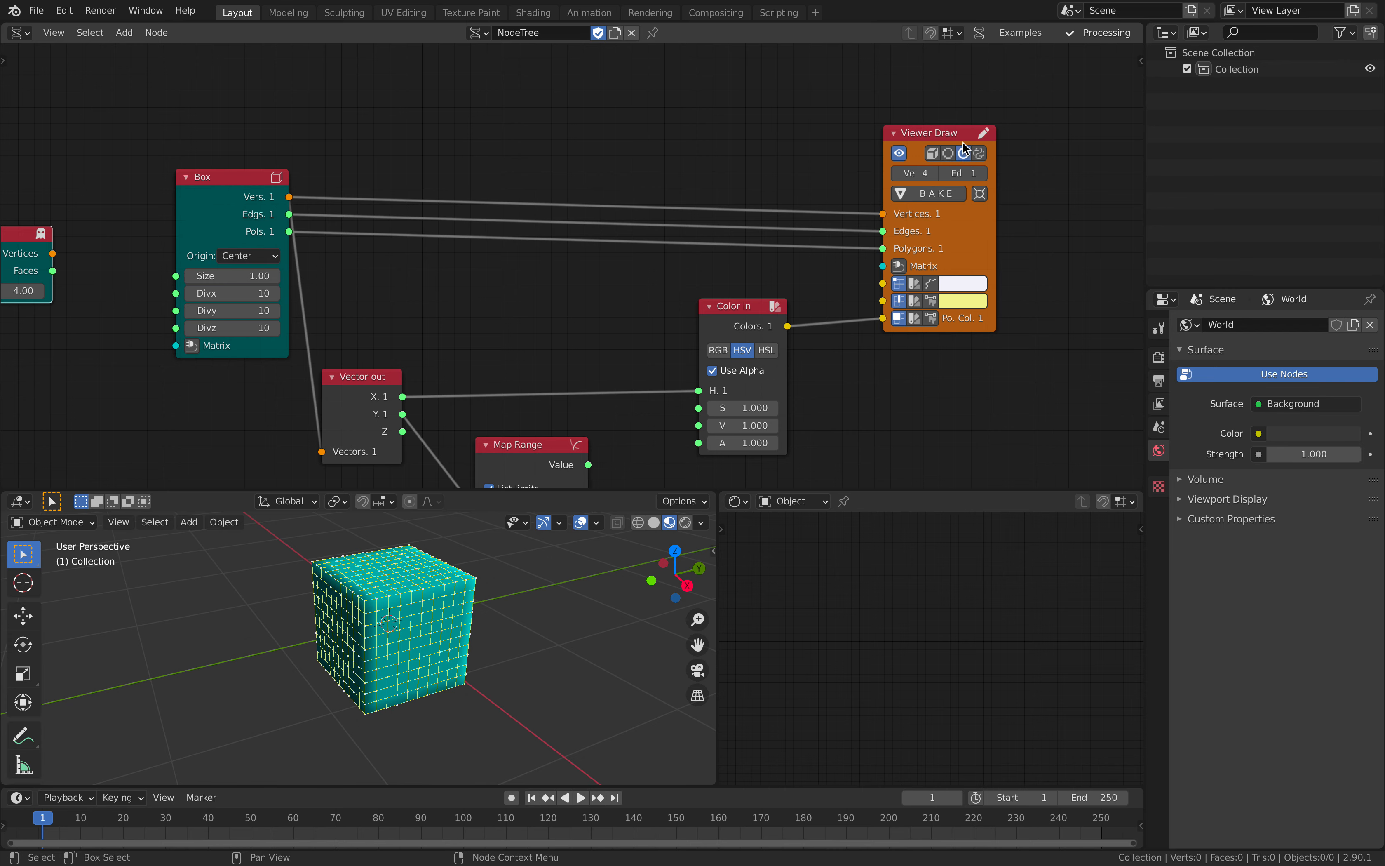
- Rearrange Viewer Draw, Color in and Map Range, and connect Map Range's Value to Color in's H
{"action": "left_click_drag", "start_coordinate": [964, 142], "coordinate": [967, 106]}
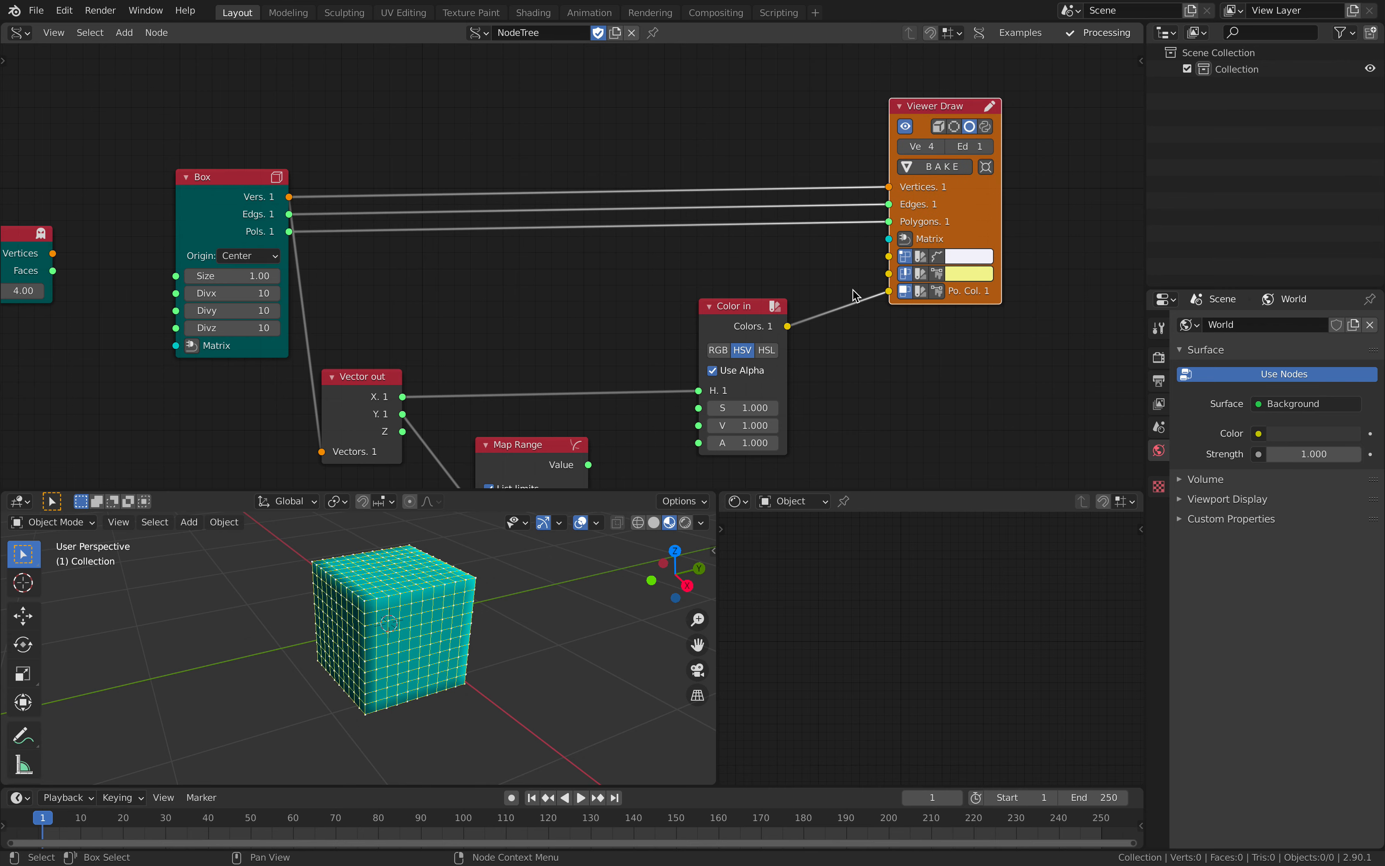
{"action": "left_click_drag", "start_coordinate": [735, 324], "coordinate": [752, 318]}
{"action": "middle_click_drag", "start_coordinate": [752, 318], "coordinate": [765, 258]}
{"action": "left_click_drag", "start_coordinate": [553, 401], "coordinate": [573, 382]}
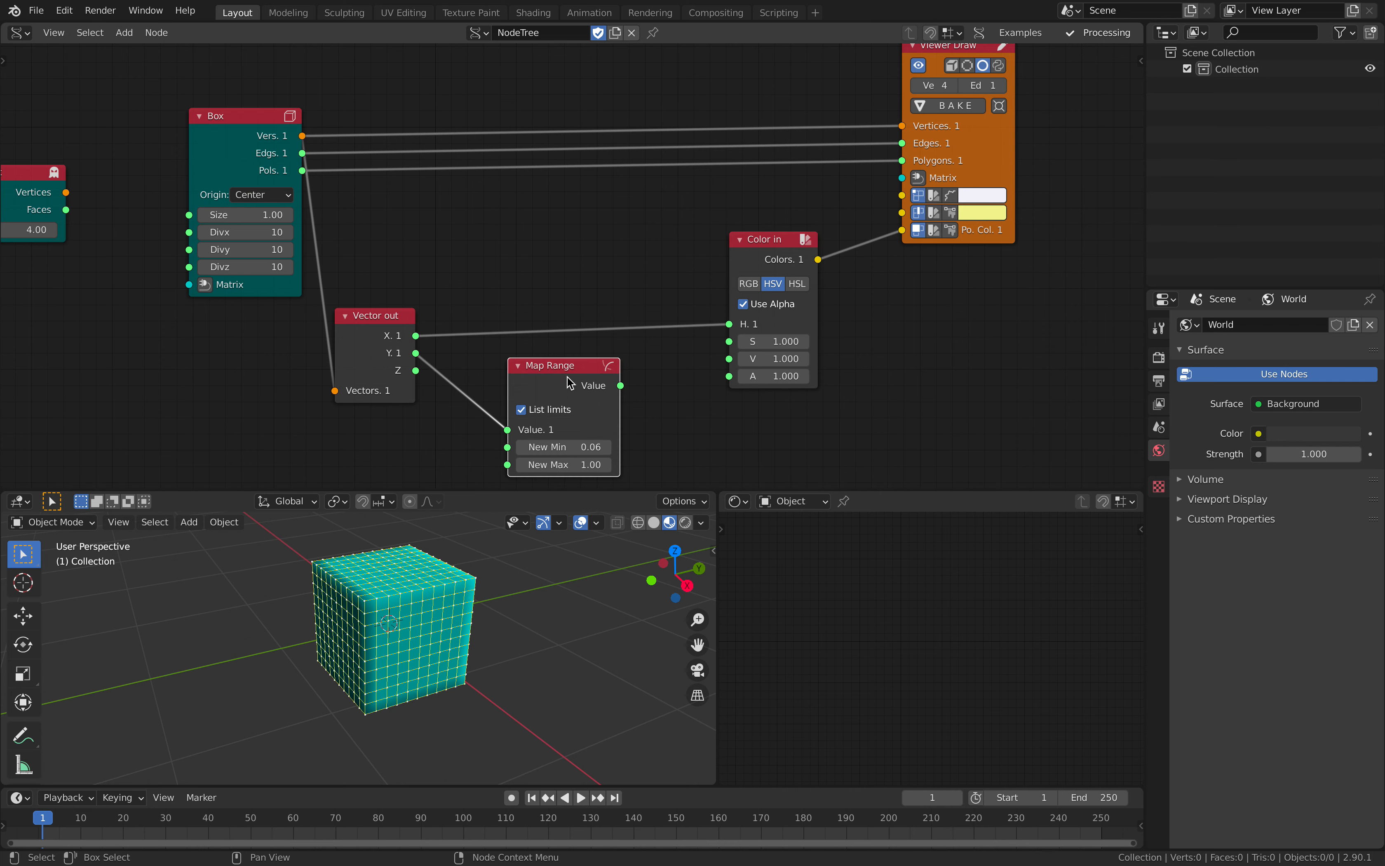
{"action": "middle_click_drag", "start_coordinate": [622, 385], "coordinate": [628, 363]}
{"action": "left_click_drag", "start_coordinate": [628, 363], "coordinate": [736, 302]}
- Set Map Range's New Min to 0.00
{"action": "left_click_drag", "start_coordinate": [593, 351], "coordinate": [564, 368]}
{"action": "left_click", "coordinate": [567, 368]}
{"action": "type", "text": "0"}
{"action": "key", "text": "Return"}
- Switch Color in to RGB and set its G and B to 0.000
{"action": "left_click", "coordinate": [756, 261]}
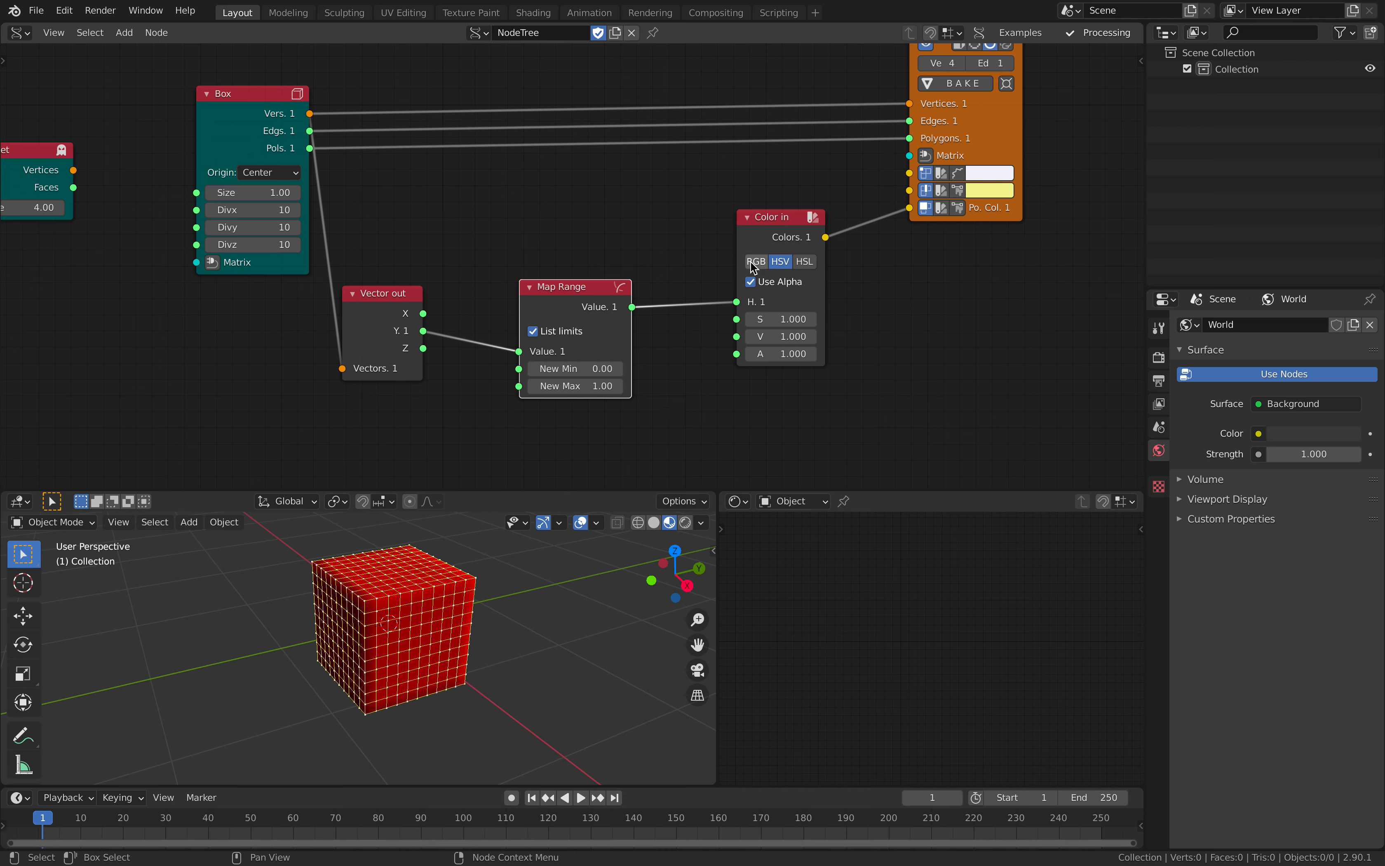
{"action": "left_click_drag", "start_coordinate": [736, 301], "coordinate": [789, 337]}
{"action": "type", "text": "1"}
{"action": "key", "text": "Return"}
{"action": "type", "text": "0"}
{"action": "key", "text": "Return"}
- Toggle Map Range's List limits off and on, try Z as its input, and connect Vector out's X instead
{"action": "left_click", "coordinate": [572, 333]}
{"action": "left_click", "coordinate": [569, 332]}
{"action": "left_click", "coordinate": [569, 333]}
{"action": "left_click", "coordinate": [569, 332]}
{"action": "left_click_drag", "start_coordinate": [423, 348], "coordinate": [518, 351]}
{"action": "left_click_drag", "start_coordinate": [423, 314], "coordinate": [516, 350]}
{"action": "left_click_drag", "start_coordinate": [392, 294], "coordinate": [425, 306]}
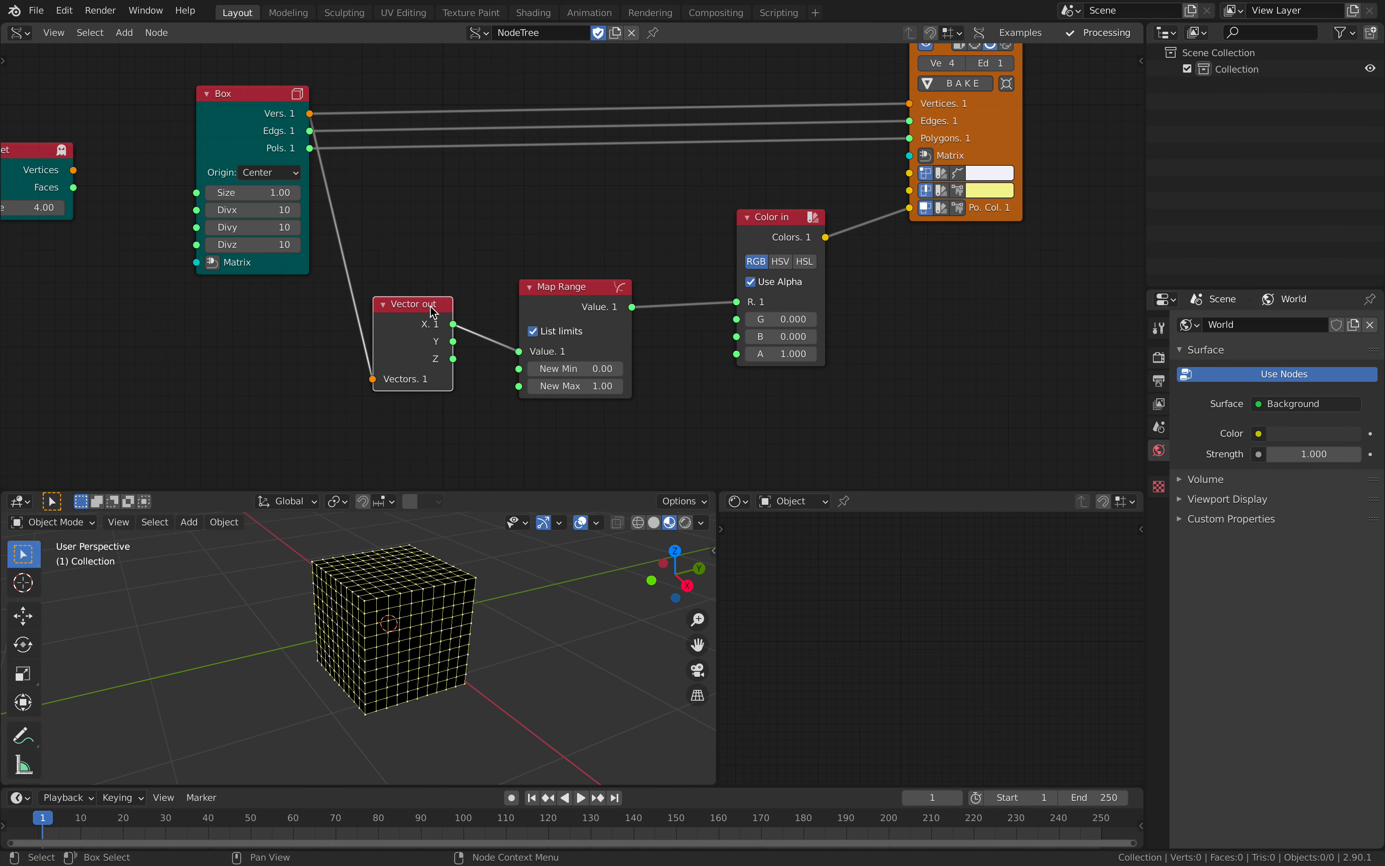
- Enable multicolour display for vertices, edges and polygons in Viewer Draw
{"action": "middle_click_drag", "start_coordinate": [565, 275], "coordinate": [535, 312]}
{"action": "scroll", "coordinate": [539, 309], "scroll_direction": "down", "scroll_amount": 1}
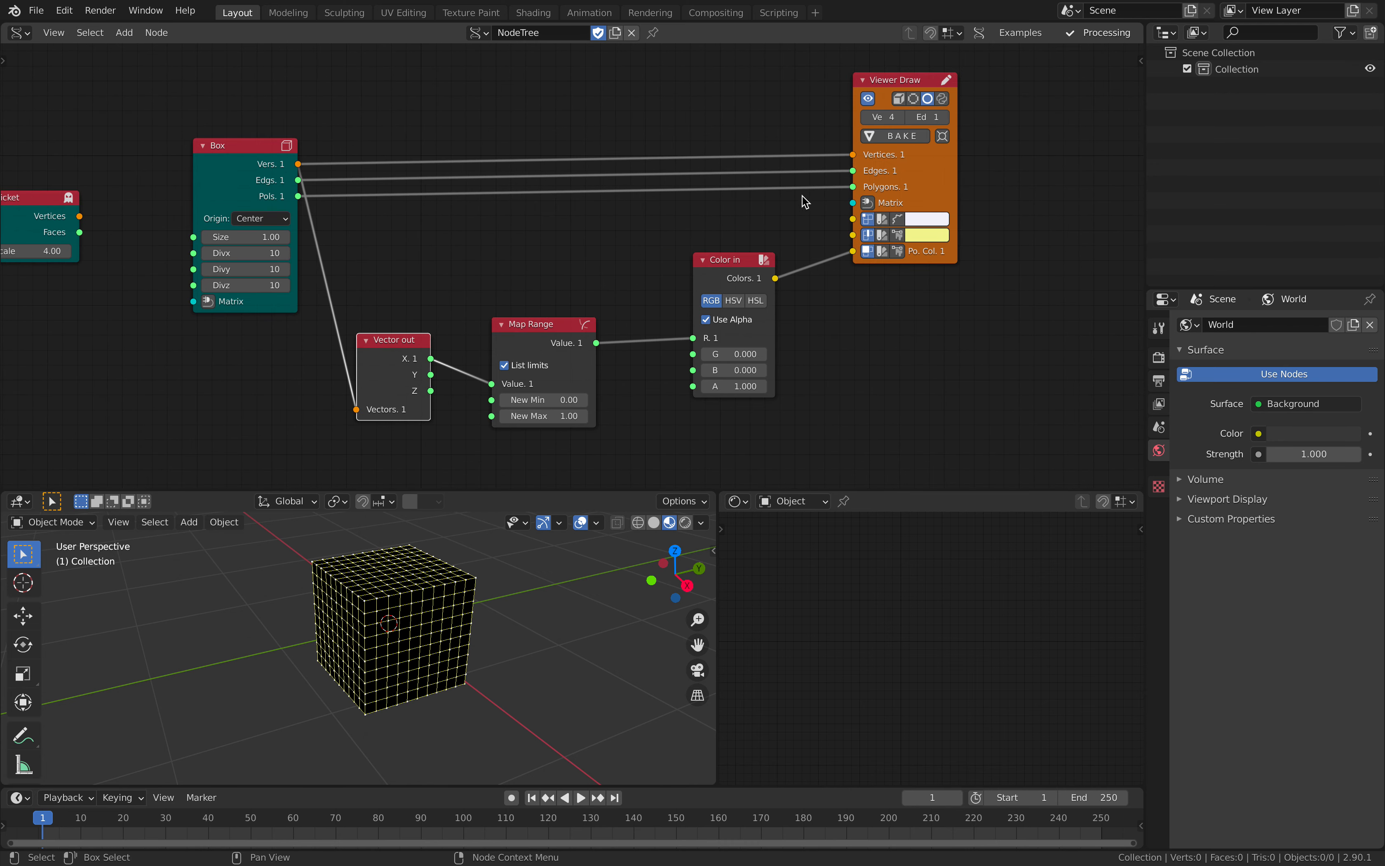
{"action": "left_click", "coordinate": [887, 248]}
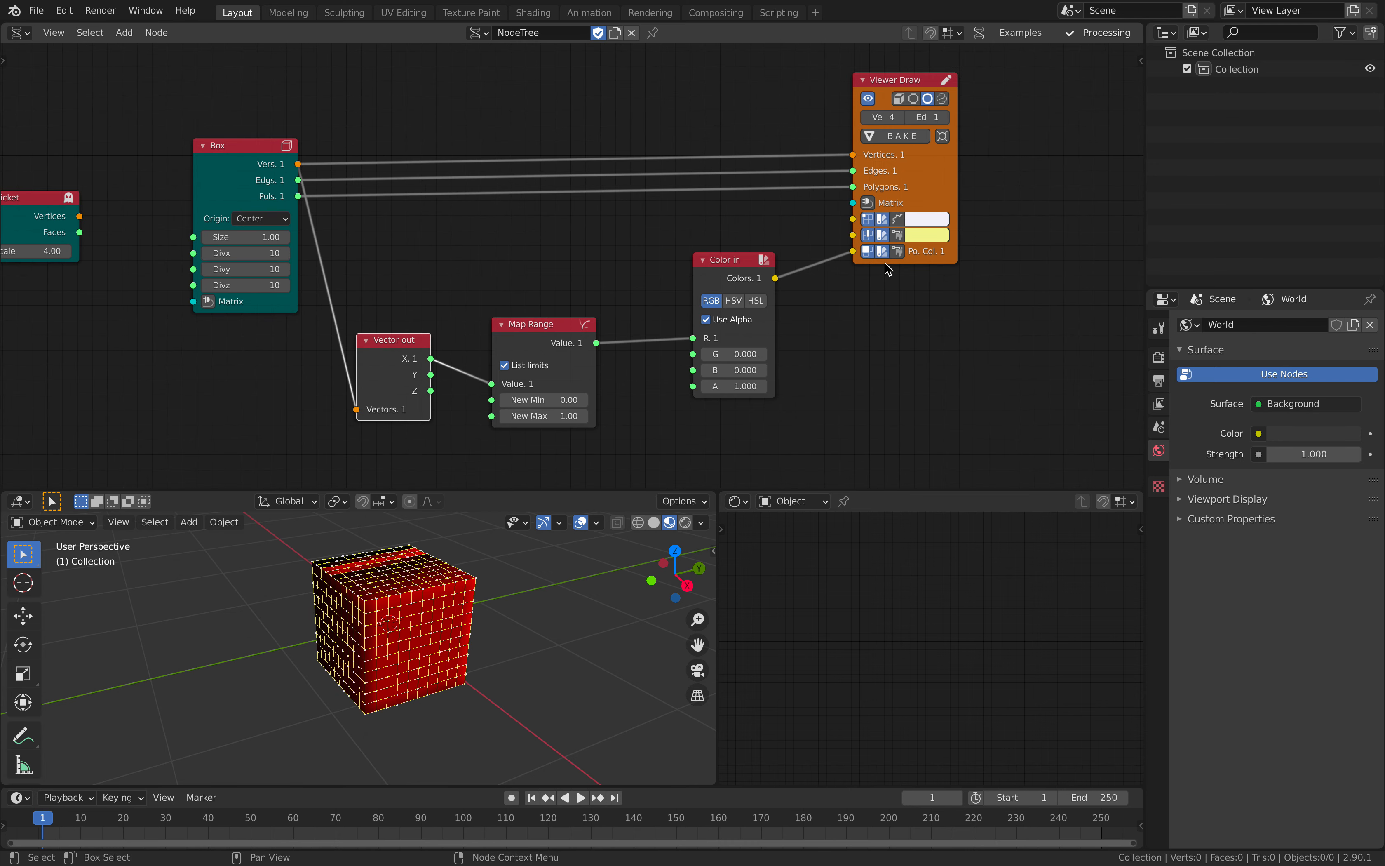
{"action": "scroll", "coordinate": [959, 284], "scroll_direction": "up", "scroll_amount": 2}
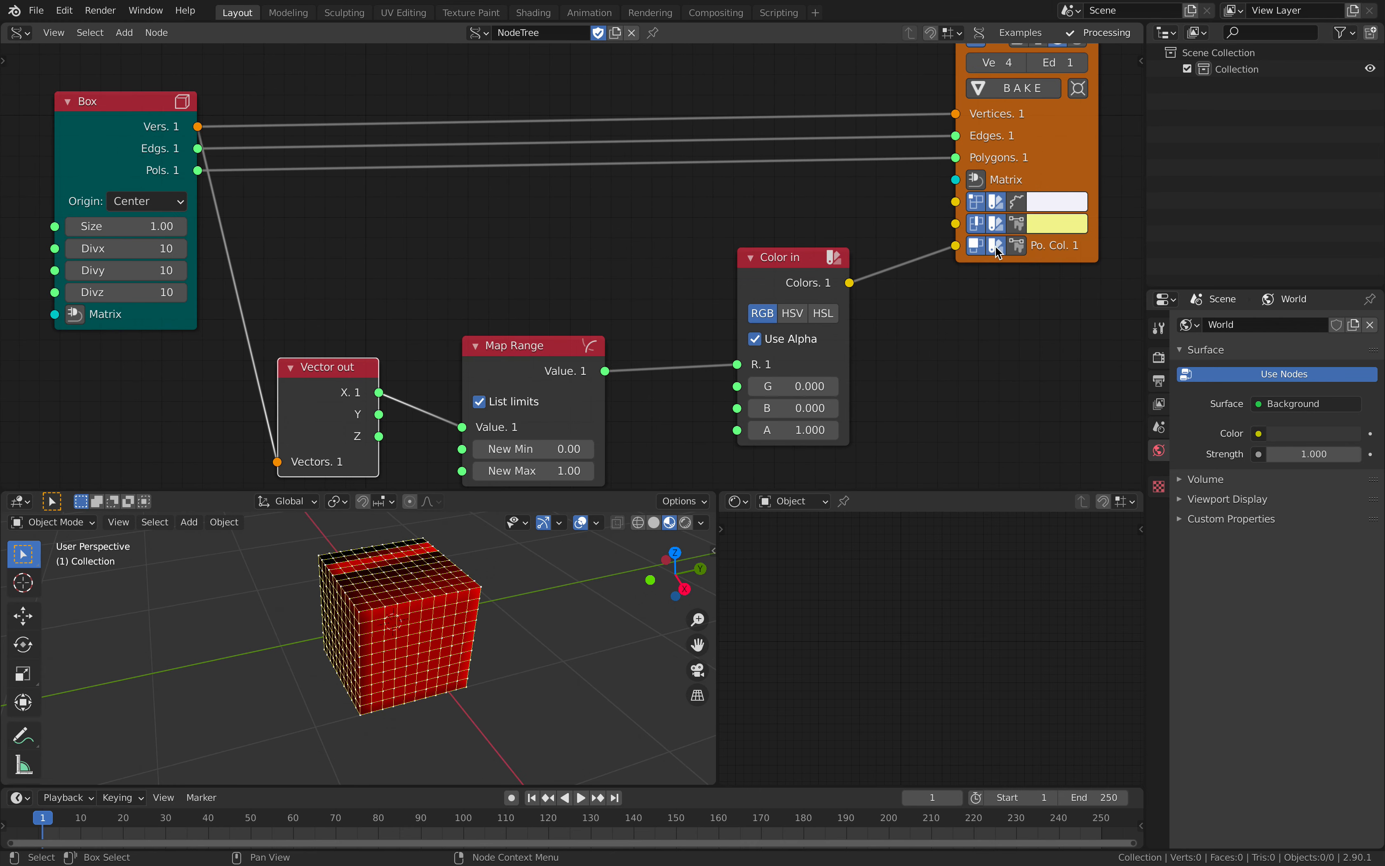
{"action": "scroll", "coordinate": [1001, 245], "scroll_direction": "down", "scroll_amount": 2}
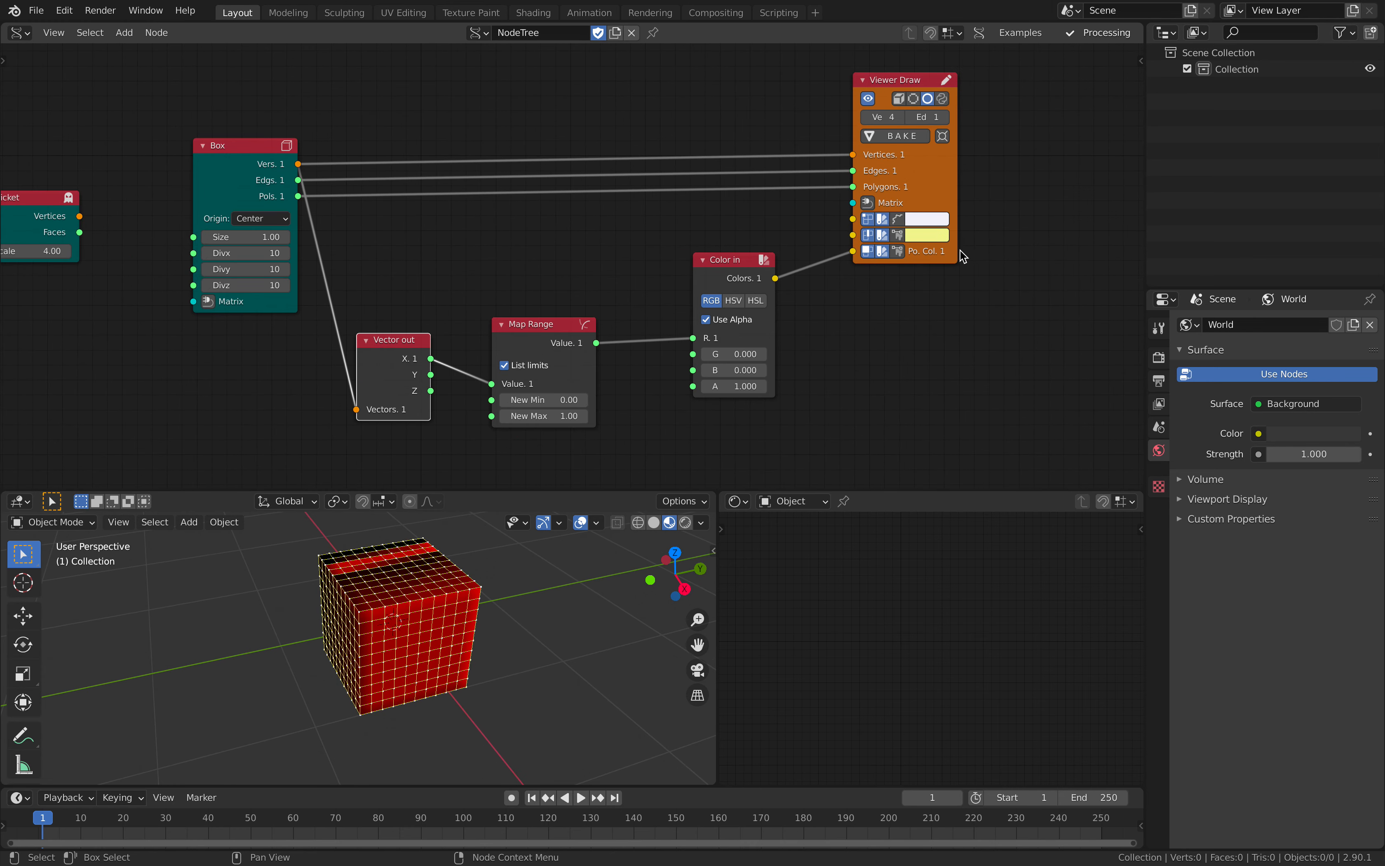
- Rearrange the Color in, Map Range and Vector out nodes to tidy the chain
{"action": "left_click_drag", "start_coordinate": [747, 256], "coordinate": [767, 245]}
{"action": "left_click_drag", "start_coordinate": [547, 324], "coordinate": [604, 293]}
{"action": "left_click_drag", "start_coordinate": [413, 336], "coordinate": [453, 305]}
{"action": "scroll", "coordinate": [357, 291], "scroll_direction": "down", "scroll_amount": 1}
{"action": "middle_click_drag", "start_coordinate": [354, 291], "coordinate": [425, 307]}
- Connect Cricket's Vertices and Faces to Viewer Draw in place of the Box's vertices and polygons
{"action": "left_click", "coordinate": [113, 227]}
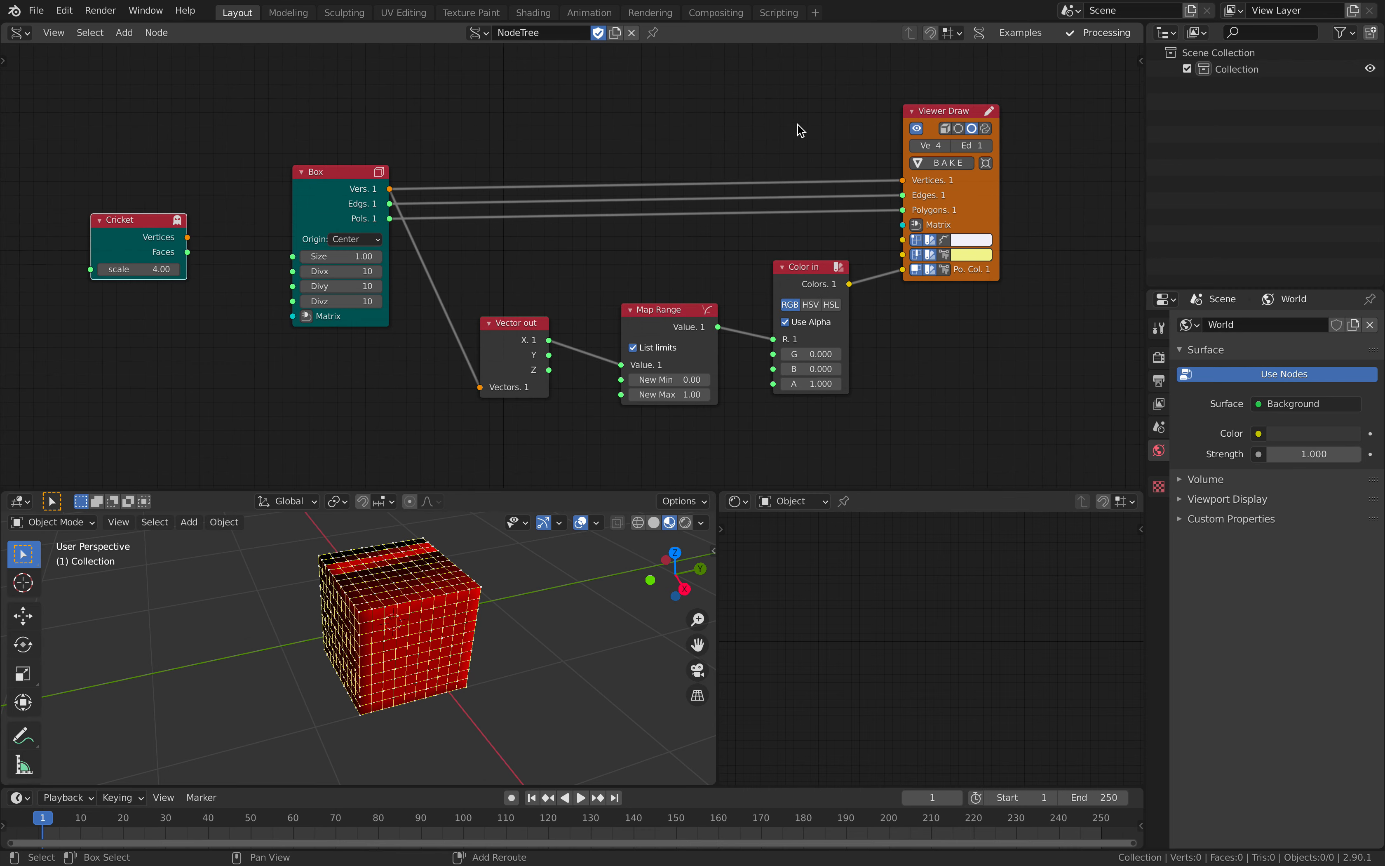
{"action": "left_click", "coordinate": [923, 115], "text": "shift"}
{"action": "key", "text": "f"}
{"action": "left_click", "coordinate": [778, 106]}
{"action": "scroll", "coordinate": [508, 684], "scroll_direction": "down", "scroll_amount": 3}
{"action": "middle_click_drag", "start_coordinate": [474, 569], "coordinate": [390, 571], "text": "shift"}
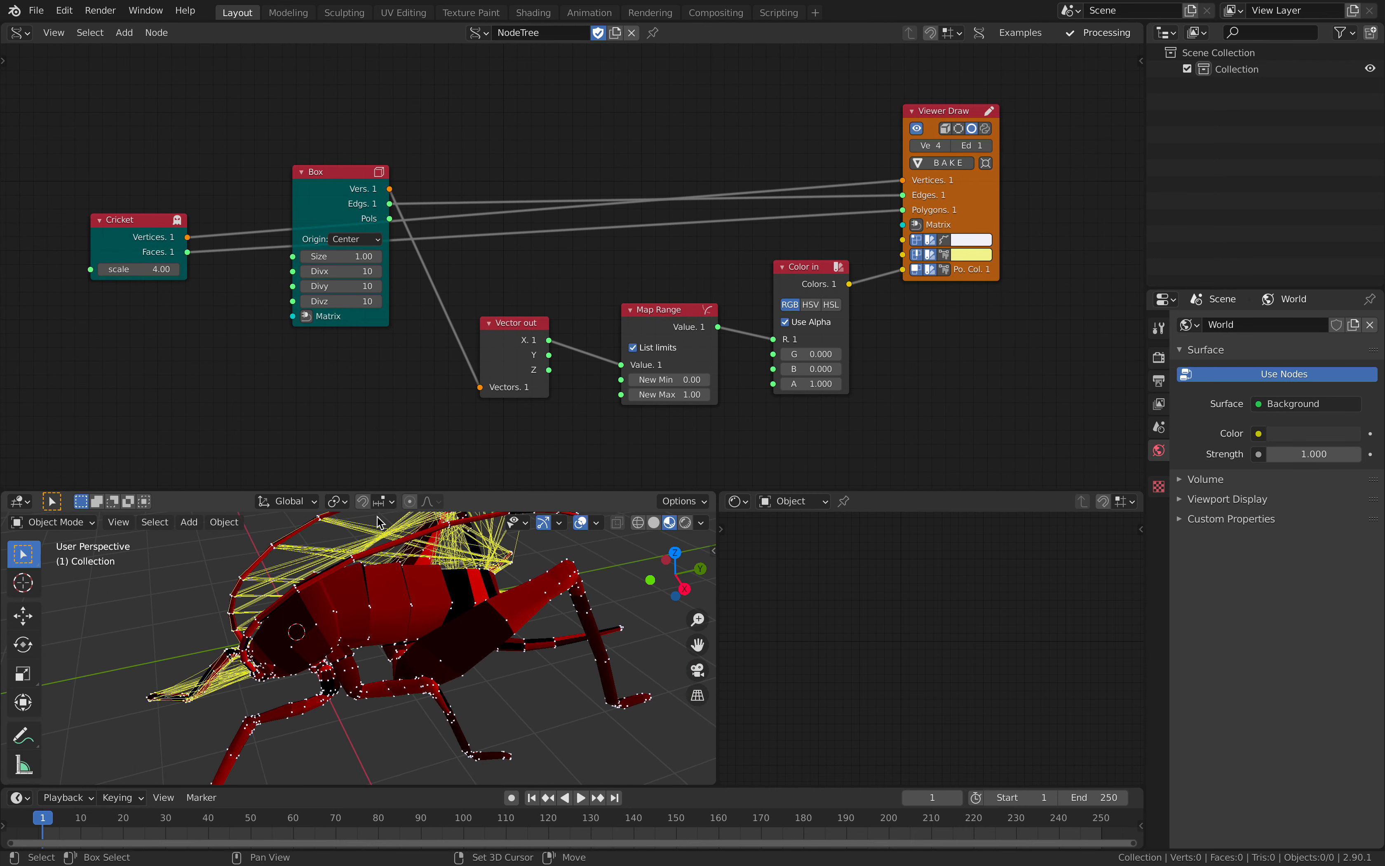
- Delete the Box node, move Cricket nearer the chain, and connect its Vertices to Vector out's Vectors
{"action": "left_click_drag", "start_coordinate": [337, 183], "coordinate": [339, 127]}
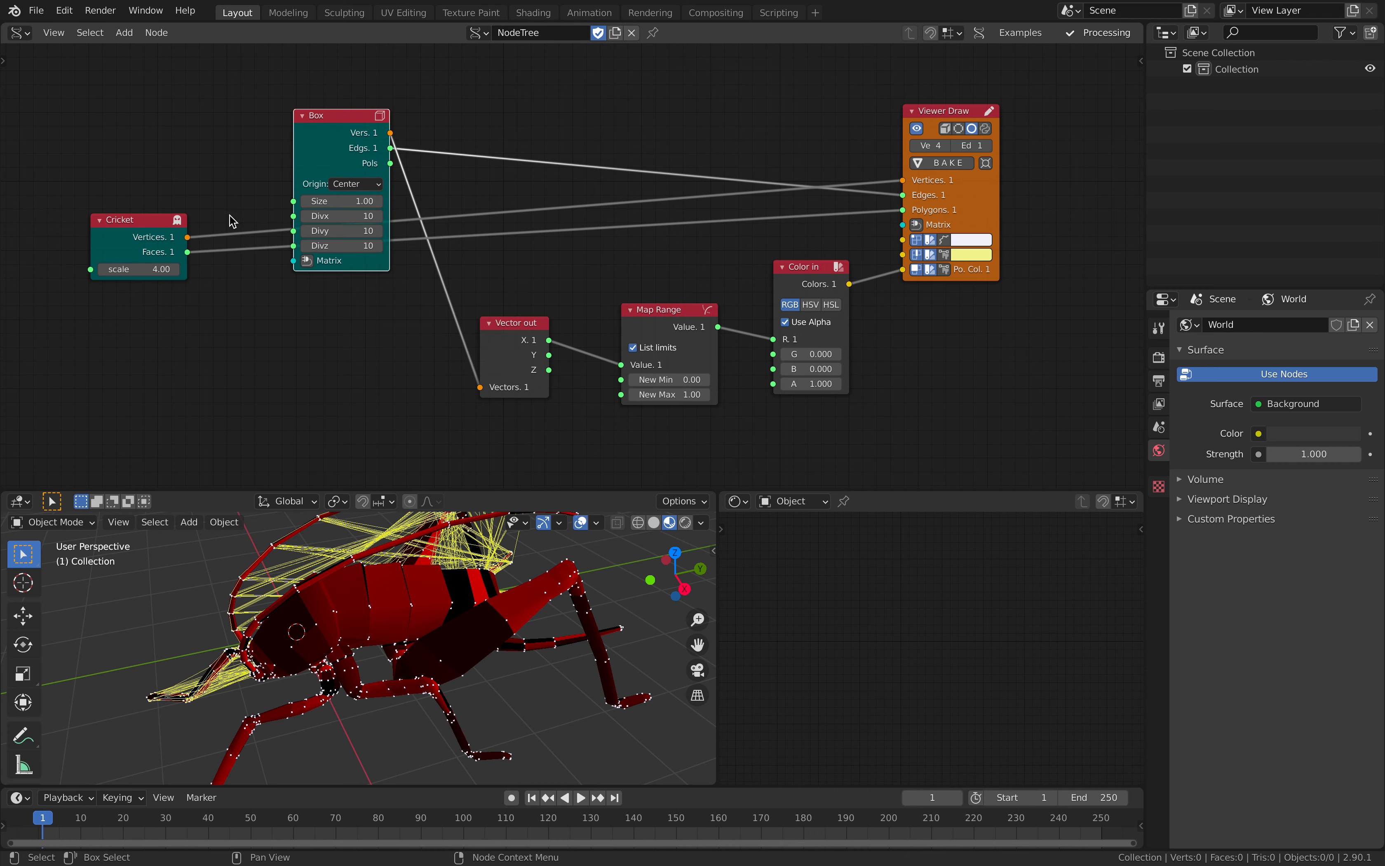
{"action": "key", "text": "x"}
{"action": "mouse_move", "coordinate": [137, 227]}
{"action": "left_mouse_down"}
{"action": "mouse_move", "coordinate": [340, 148]}
{"action": "mouse_move", "coordinate": [738, 168]}
{"action": "mouse_move", "coordinate": [748, 209]}
{"action": "left_mouse_up"}
{"action": "middle_click_drag", "start_coordinate": [747, 228], "coordinate": [684, 187]}
{"action": "left_click_drag", "start_coordinate": [703, 168], "coordinate": [449, 286]}
{"action": "middle_click_drag", "start_coordinate": [444, 598], "coordinate": [411, 572]}
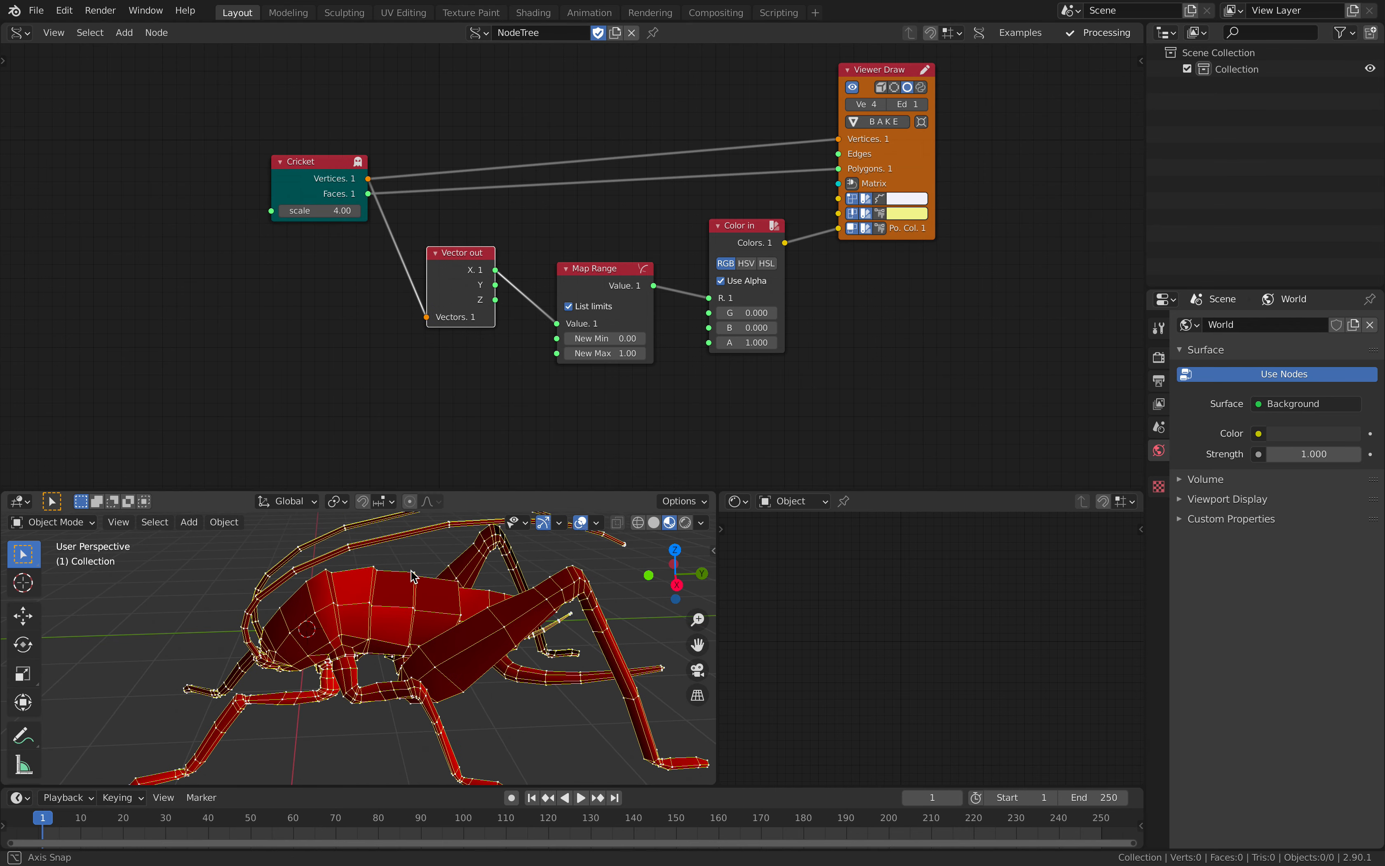
- Try a New Max of 1.01 on Map Range and inspect the cricket's polygon colours
{"action": "mouse_move", "coordinate": [621, 353]}
{"action": "left_mouse_down"}
{"action": "mouse_move", "coordinate": [647, 353]}
{"action": "mouse_move", "coordinate": [623, 353]}
{"action": "left_mouse_up"}
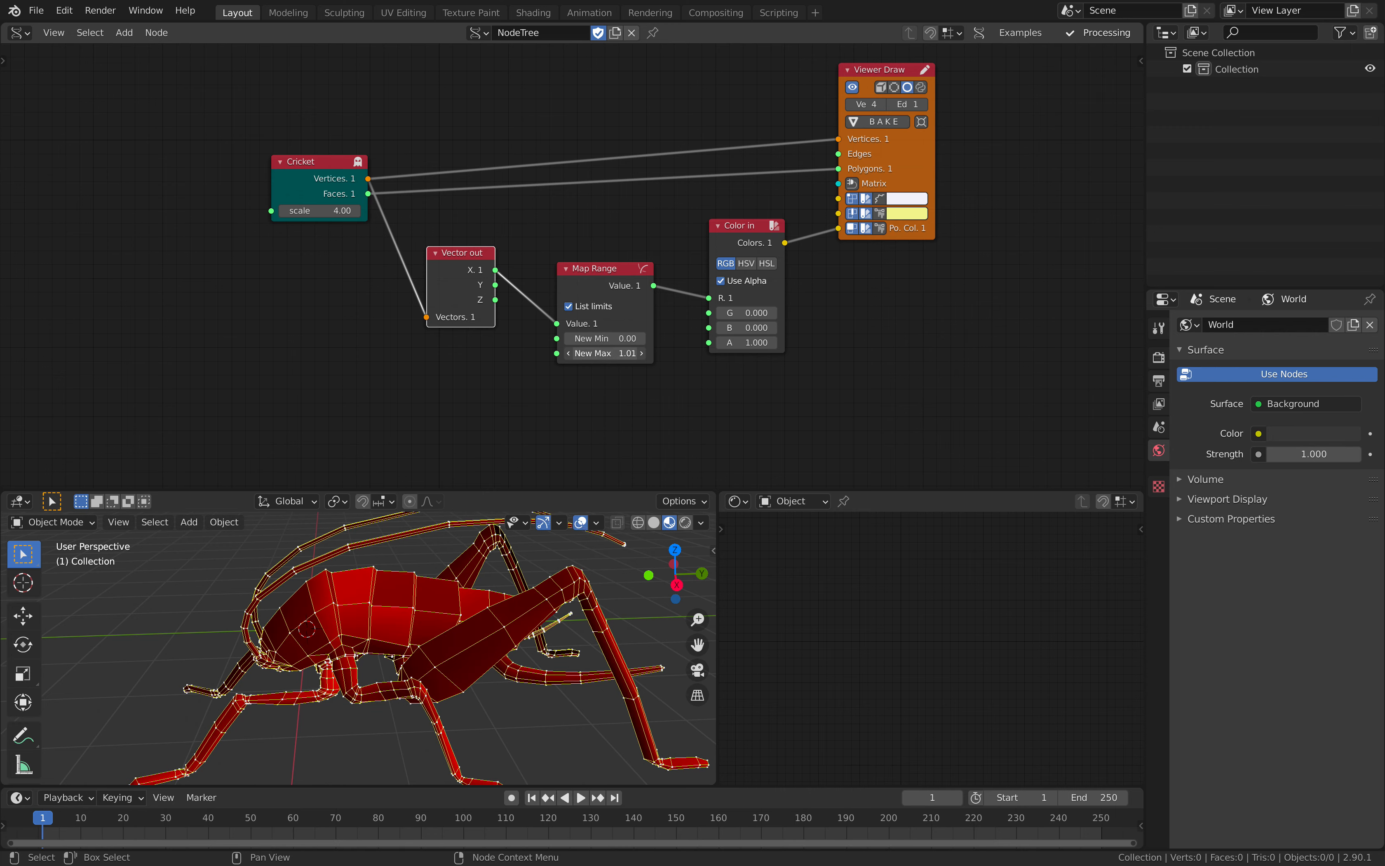
{"action": "middle_click_drag", "start_coordinate": [438, 593], "coordinate": [474, 610]}
{"action": "scroll", "coordinate": [475, 609], "scroll_direction": "down", "scroll_amount": 2}
- Connect Vector out's Y to Map Range after trying Z, and switch Color in to HSV with S and V at 1.000
{"action": "left_click_drag", "start_coordinate": [495, 284], "coordinate": [556, 324]}
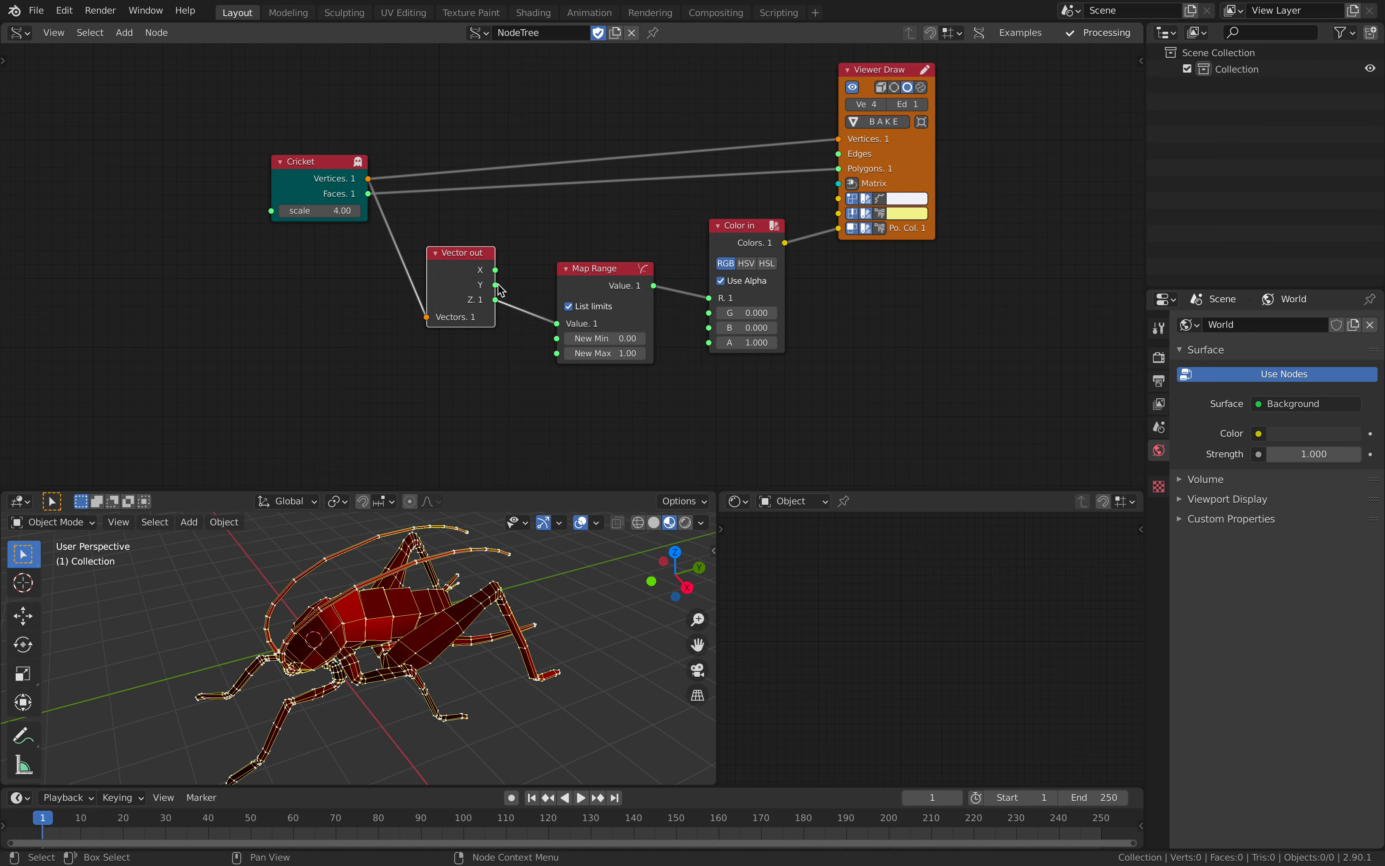
{"action": "left_click_drag", "start_coordinate": [498, 284], "coordinate": [556, 324]}
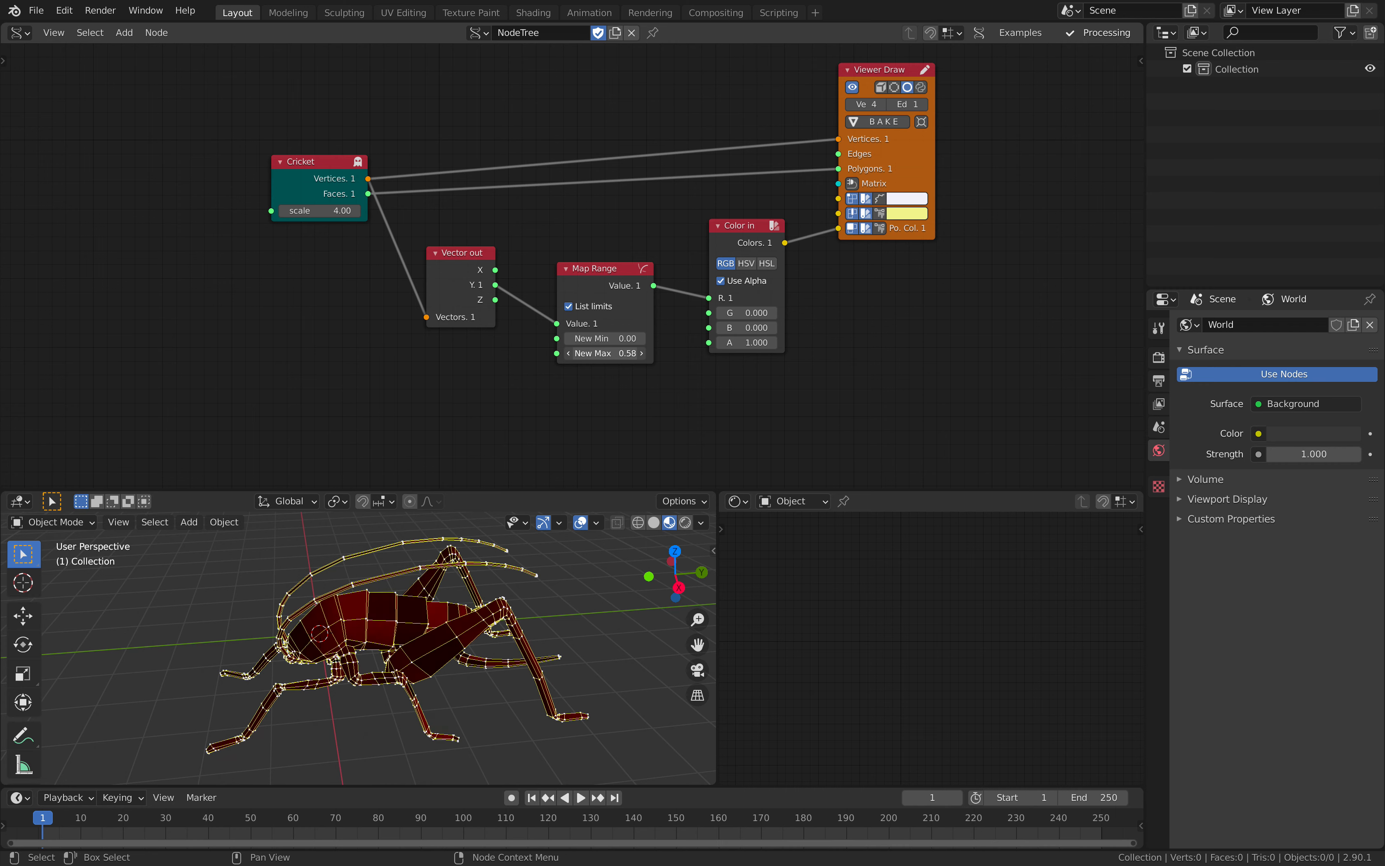
{"action": "left_click", "coordinate": [745, 263]}
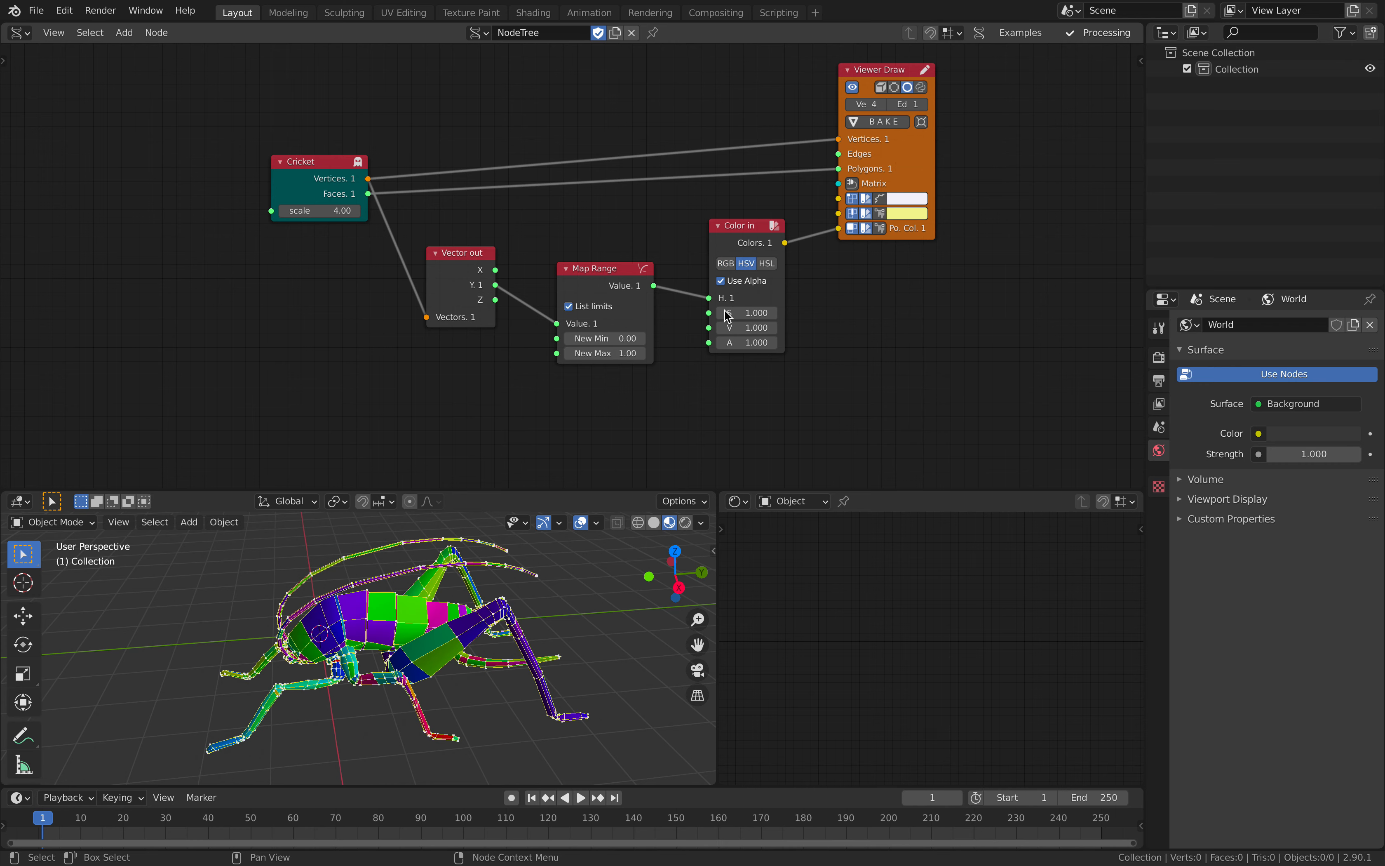
- Reposition the Color in and Cricket nodes and set Cricket's scale to 4.06
{"action": "scroll", "coordinate": [669, 324], "scroll_direction": "up", "scroll_amount": 1}
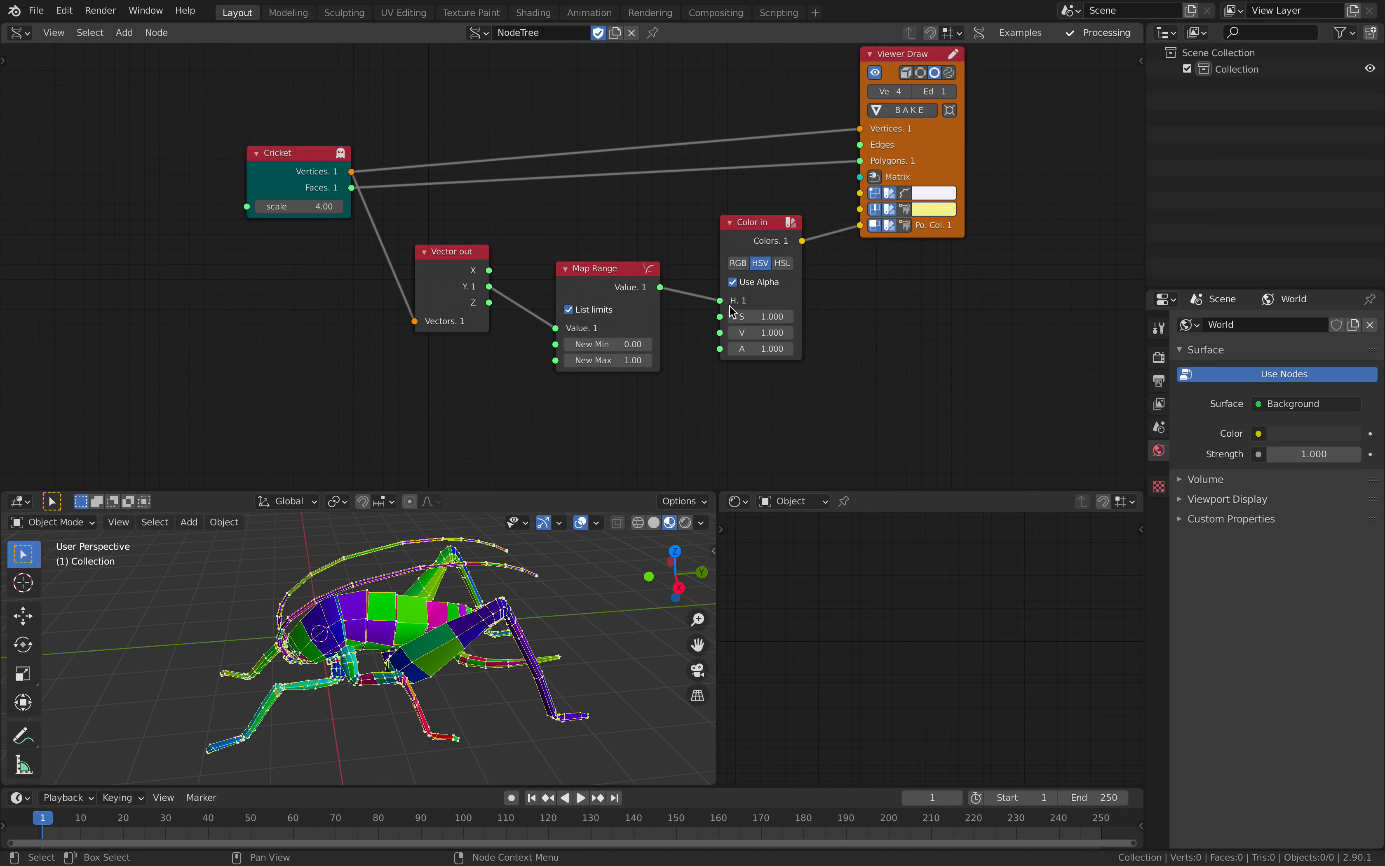
{"action": "scroll", "coordinate": [733, 312], "scroll_direction": "up", "scroll_amount": 1}
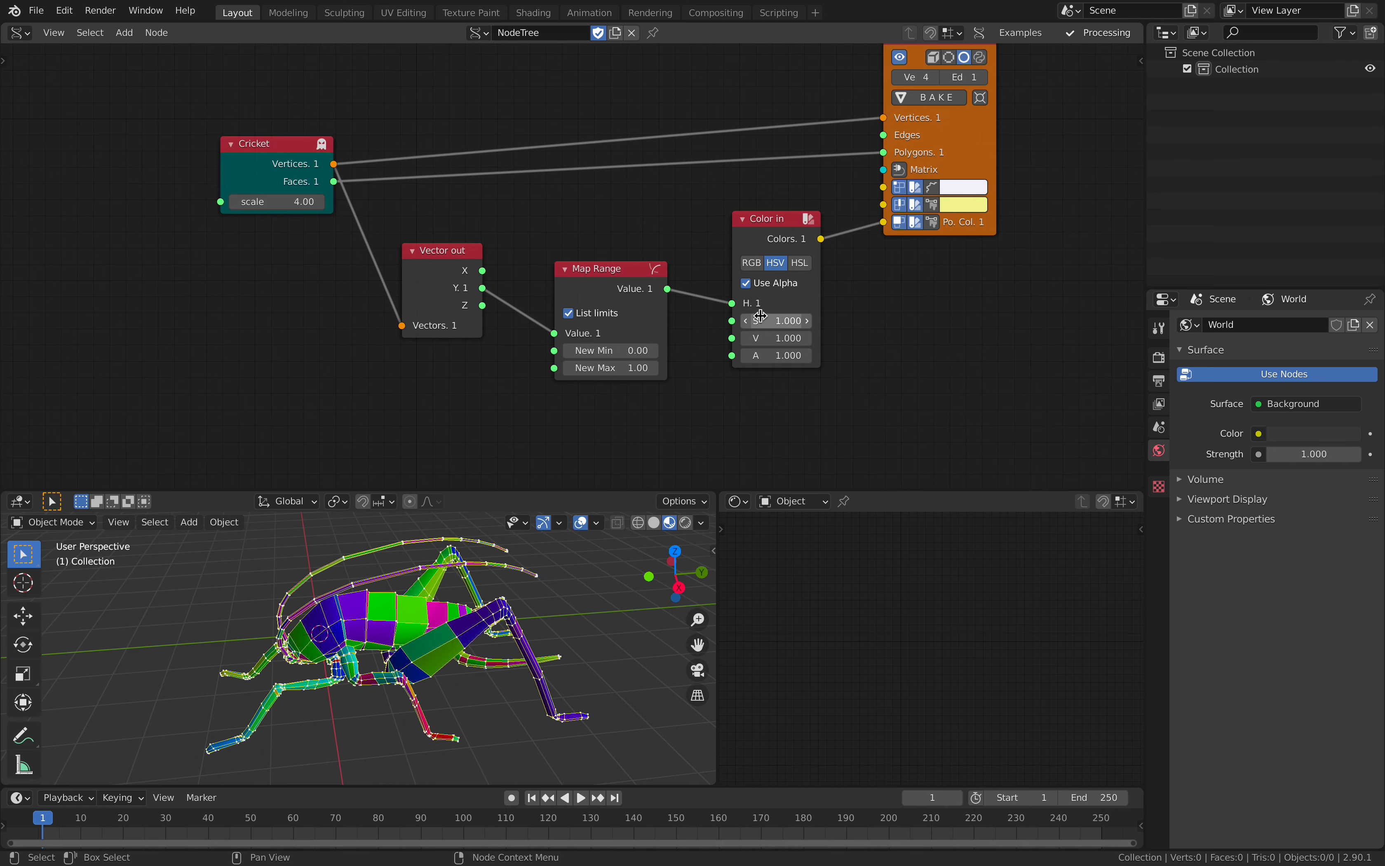
{"action": "left_click", "coordinate": [591, 313]}
{"action": "left_click", "coordinate": [591, 314]}
{"action": "mouse_move", "coordinate": [887, 223]}
{"action": "left_mouse_down"}
{"action": "mouse_move", "coordinate": [886, 189]}
{"action": "mouse_move", "coordinate": [887, 223]}
{"action": "left_mouse_up"}
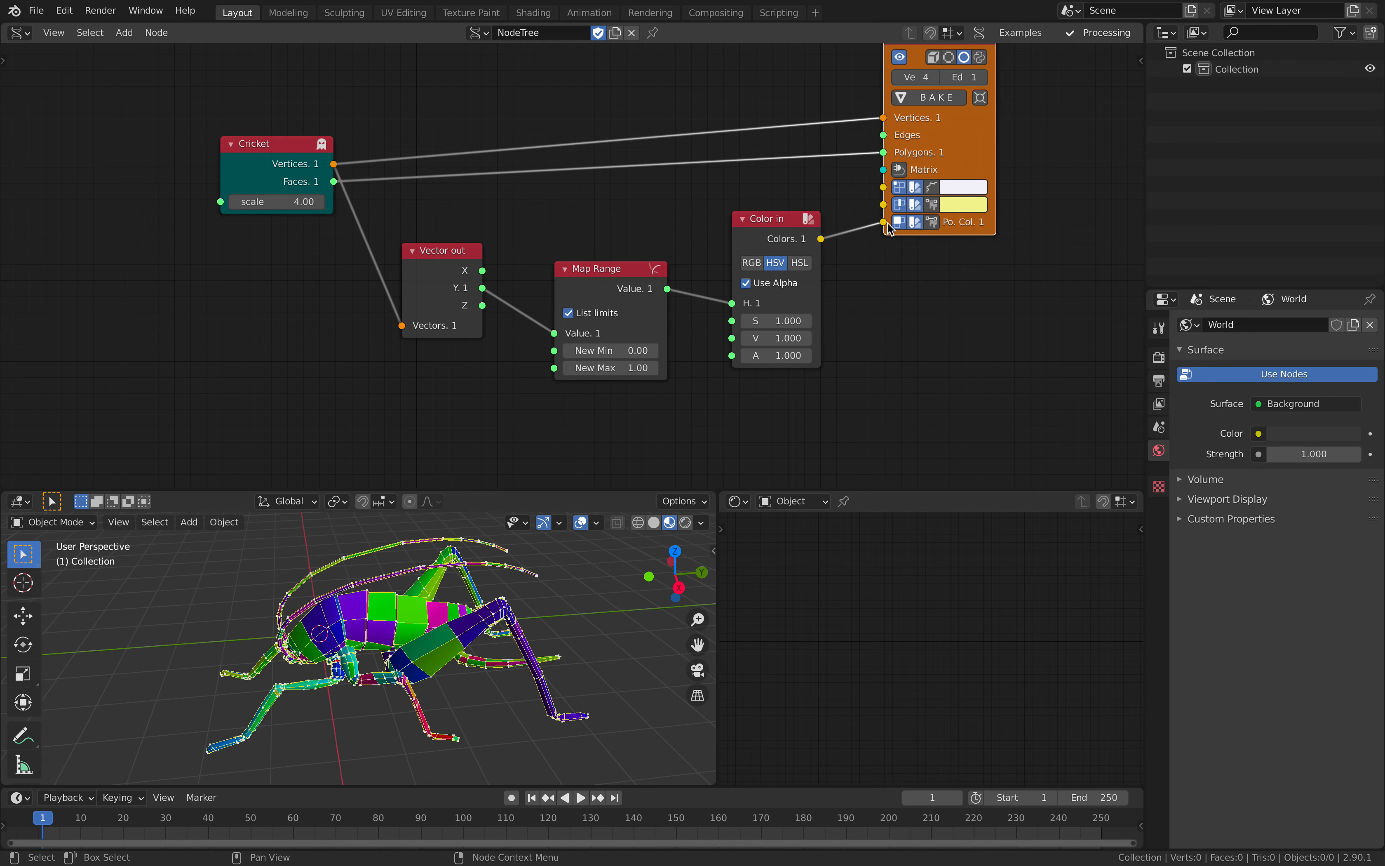
{"action": "left_click_drag", "start_coordinate": [776, 254], "coordinate": [754, 249]}
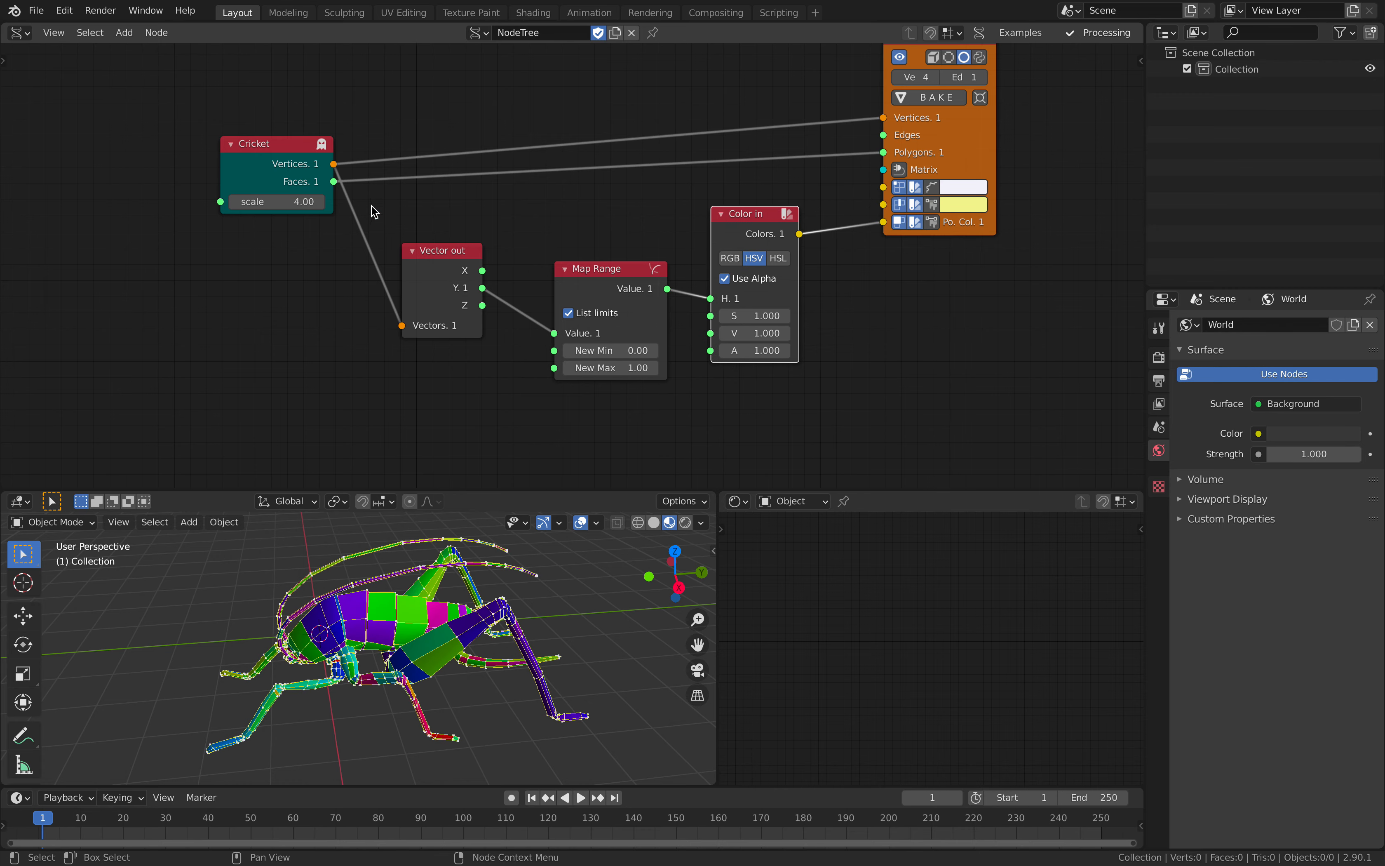
{"action": "left_click_drag", "start_coordinate": [266, 144], "coordinate": [253, 152]}
{"action": "mouse_move", "coordinate": [259, 210]}
{"action": "left_mouse_down"}
{"action": "mouse_move", "coordinate": [304, 210]}
{"action": "mouse_move", "coordinate": [275, 209]}
{"action": "left_mouse_up"}
{"action": "middle_click_drag", "start_coordinate": [532, 605], "coordinate": [432, 607]}
{"action": "middle_click_drag", "start_coordinate": [753, 291], "coordinate": [657, 314]}
{"action": "scroll", "coordinate": [656, 313], "scroll_direction": "up", "scroll_amount": 2}
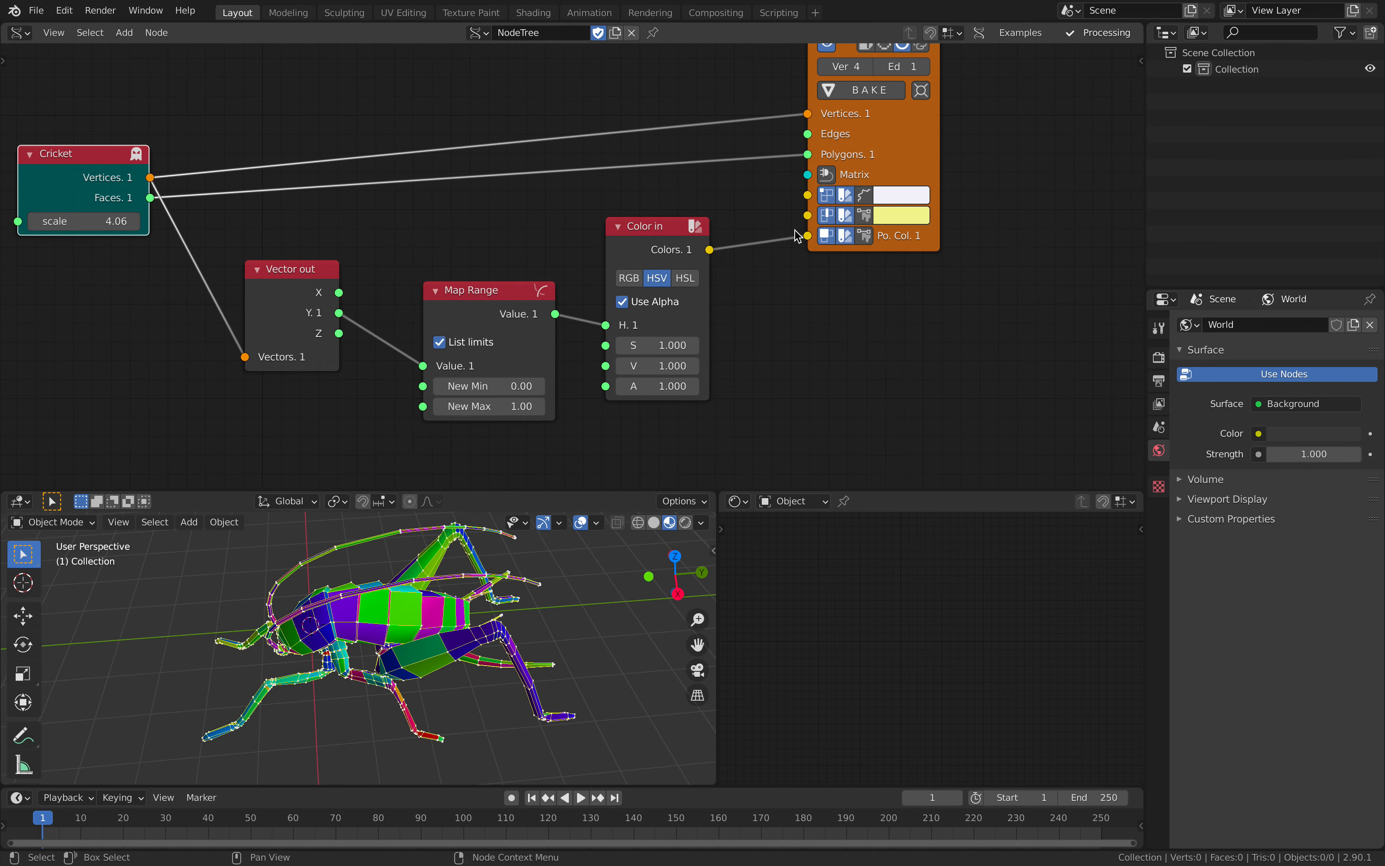
- Try feeding Color in's Colors into Viewer Draw's edge colour input and inspect the cricket's edges up close
{"action": "left_click_drag", "start_coordinate": [805, 232], "coordinate": [811, 215]}
{"action": "scroll", "coordinate": [511, 640], "scroll_direction": "up", "scroll_amount": 4}
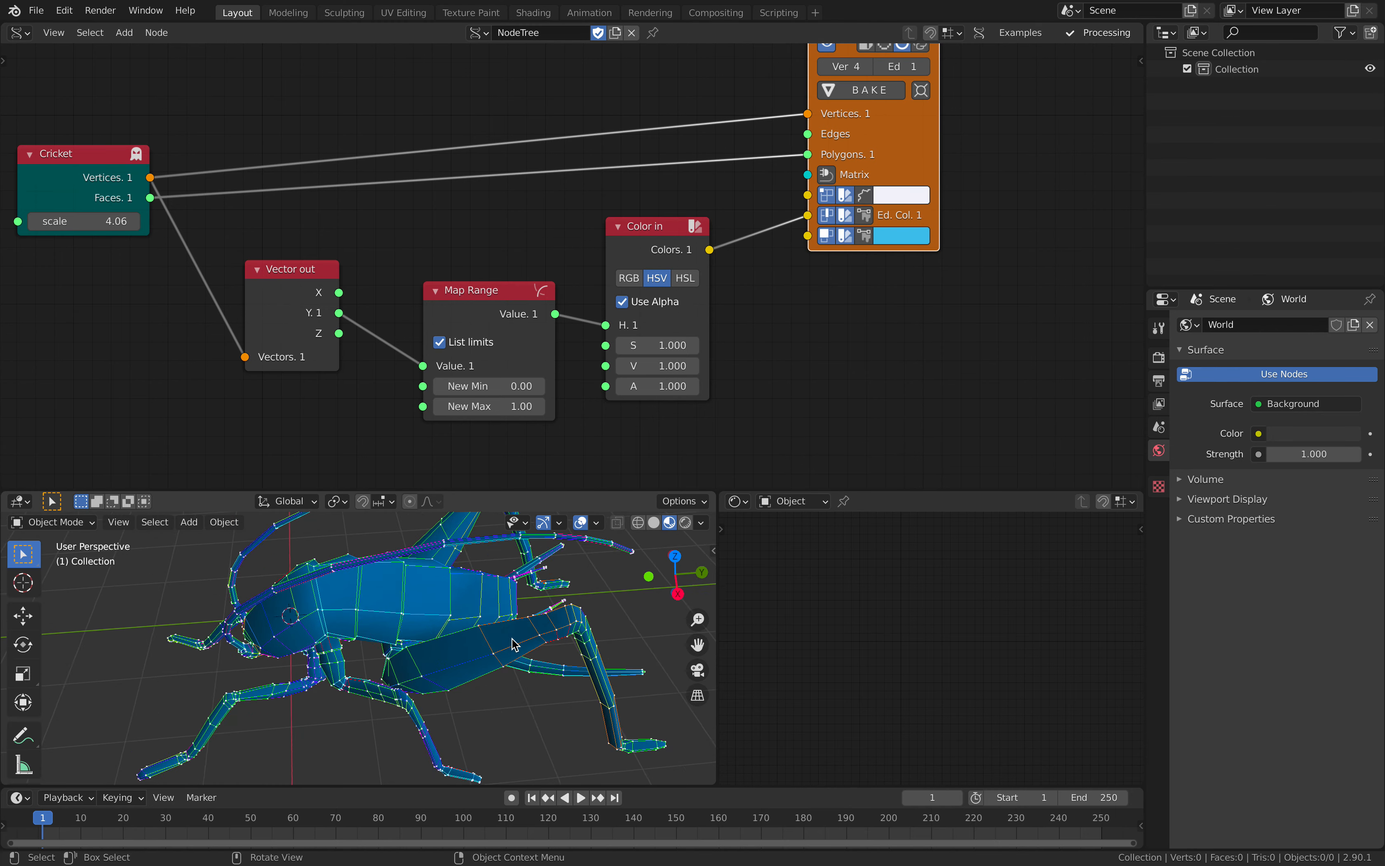
{"action": "middle_click_drag", "start_coordinate": [380, 617], "coordinate": [405, 599]}
{"action": "scroll", "coordinate": [343, 659], "scroll_direction": "down", "scroll_amount": 2}
{"action": "scroll", "coordinate": [429, 546], "scroll_direction": "down", "scroll_amount": 2}
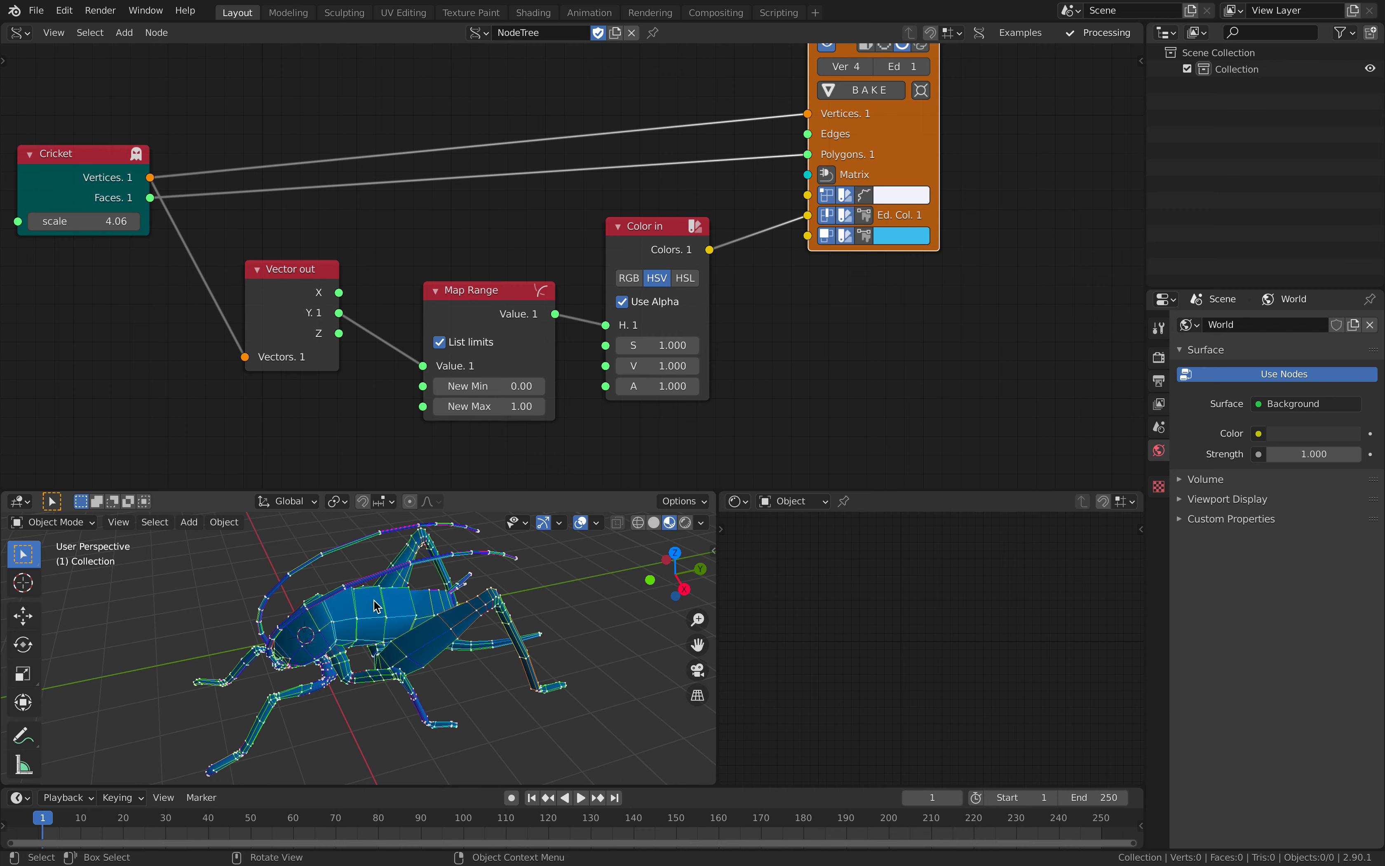
- Connect Color in's Colors to Viewer Draw's vertex colour input and inspect the cricket
{"action": "left_click_drag", "start_coordinate": [812, 215], "coordinate": [809, 196]}
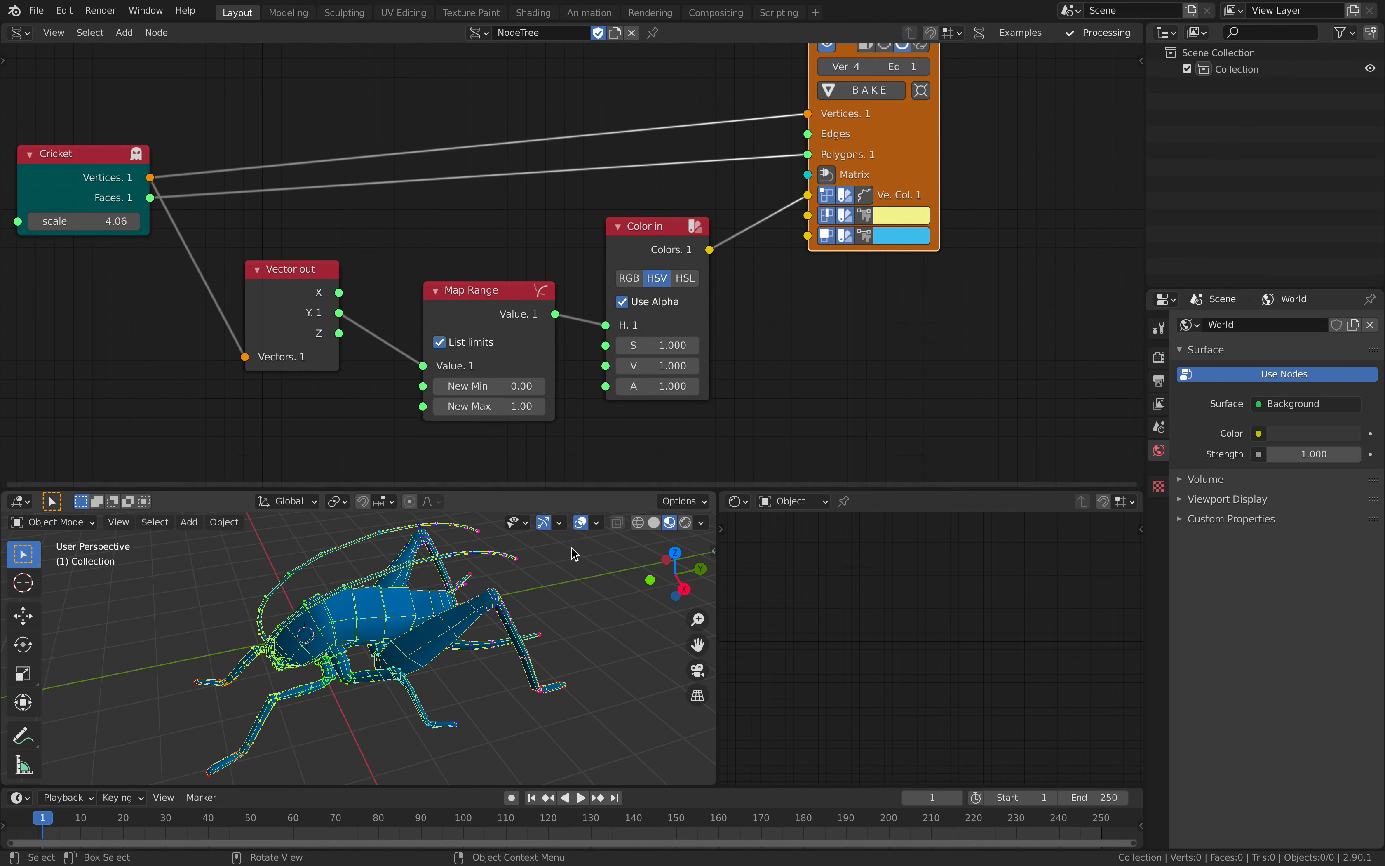
{"action": "scroll", "coordinate": [504, 567], "scroll_direction": "up", "scroll_amount": 3}
{"action": "scroll", "coordinate": [450, 599], "scroll_direction": "up", "scroll_amount": 2}
{"action": "middle_click_drag", "start_coordinate": [812, 201], "coordinate": [795, 243]}
- Hide Viewer Draw's polygons and edges so only the vertices are drawn, and enlarge the 3D viewport
{"action": "left_click", "coordinate": [812, 279]}
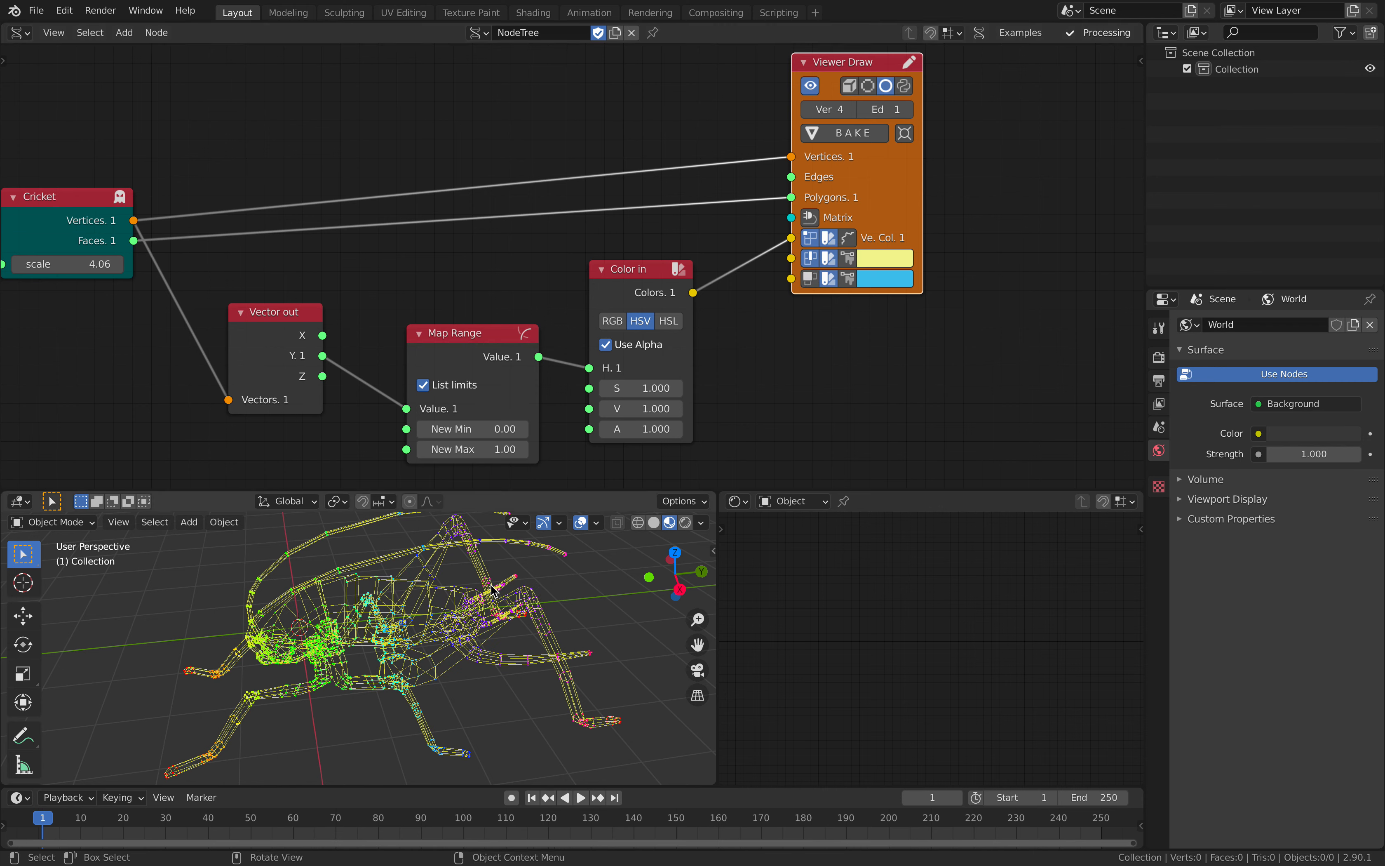
{"action": "left_click", "coordinate": [811, 261]}
{"action": "scroll", "coordinate": [558, 590], "scroll_direction": "down", "scroll_amount": 2}
{"action": "middle_click_drag", "start_coordinate": [515, 601], "coordinate": [475, 579]}
{"action": "middle_click_drag", "start_coordinate": [346, 644], "coordinate": [395, 607]}
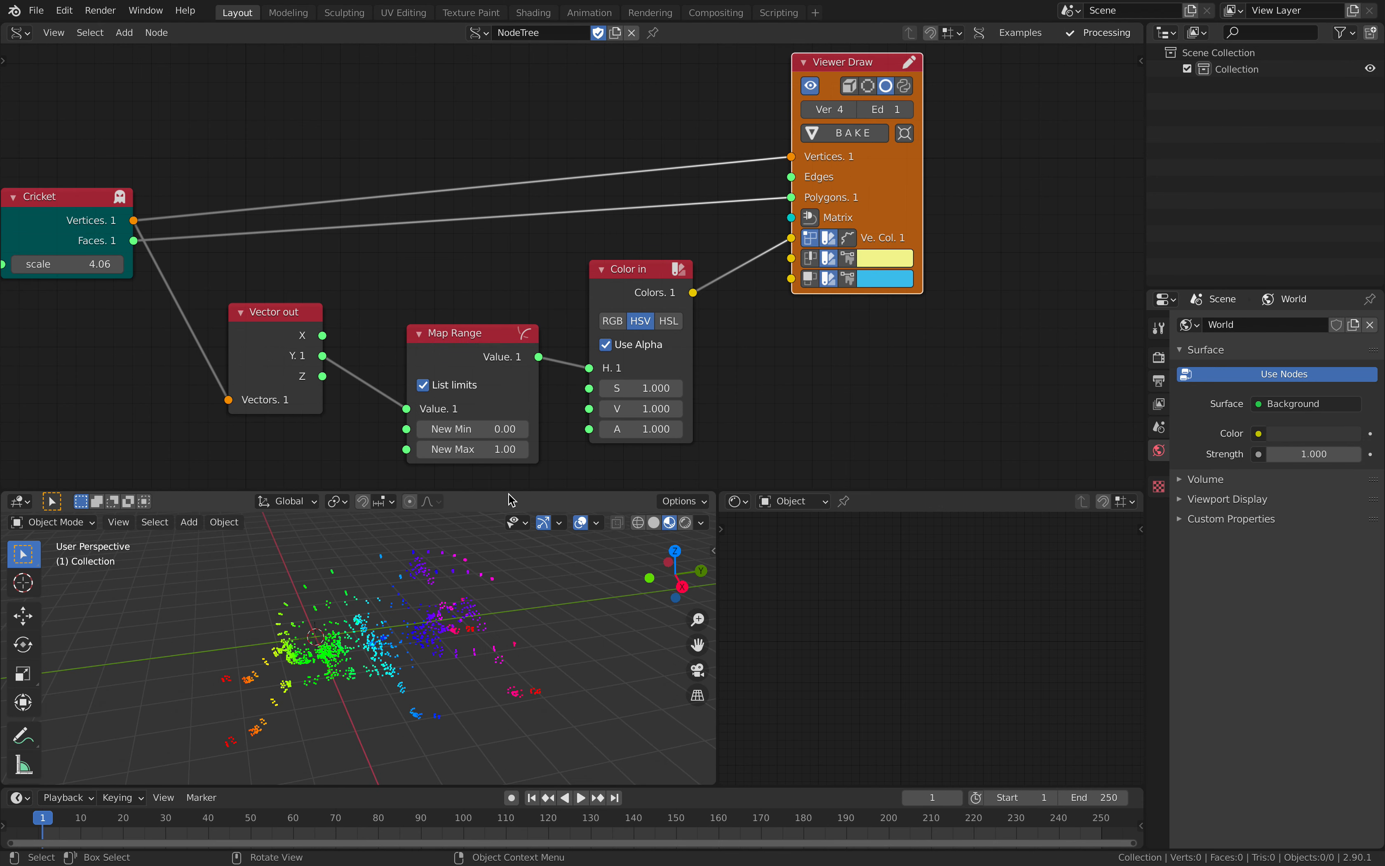
{"action": "left_click_drag", "start_coordinate": [510, 491], "coordinate": [493, 411]}
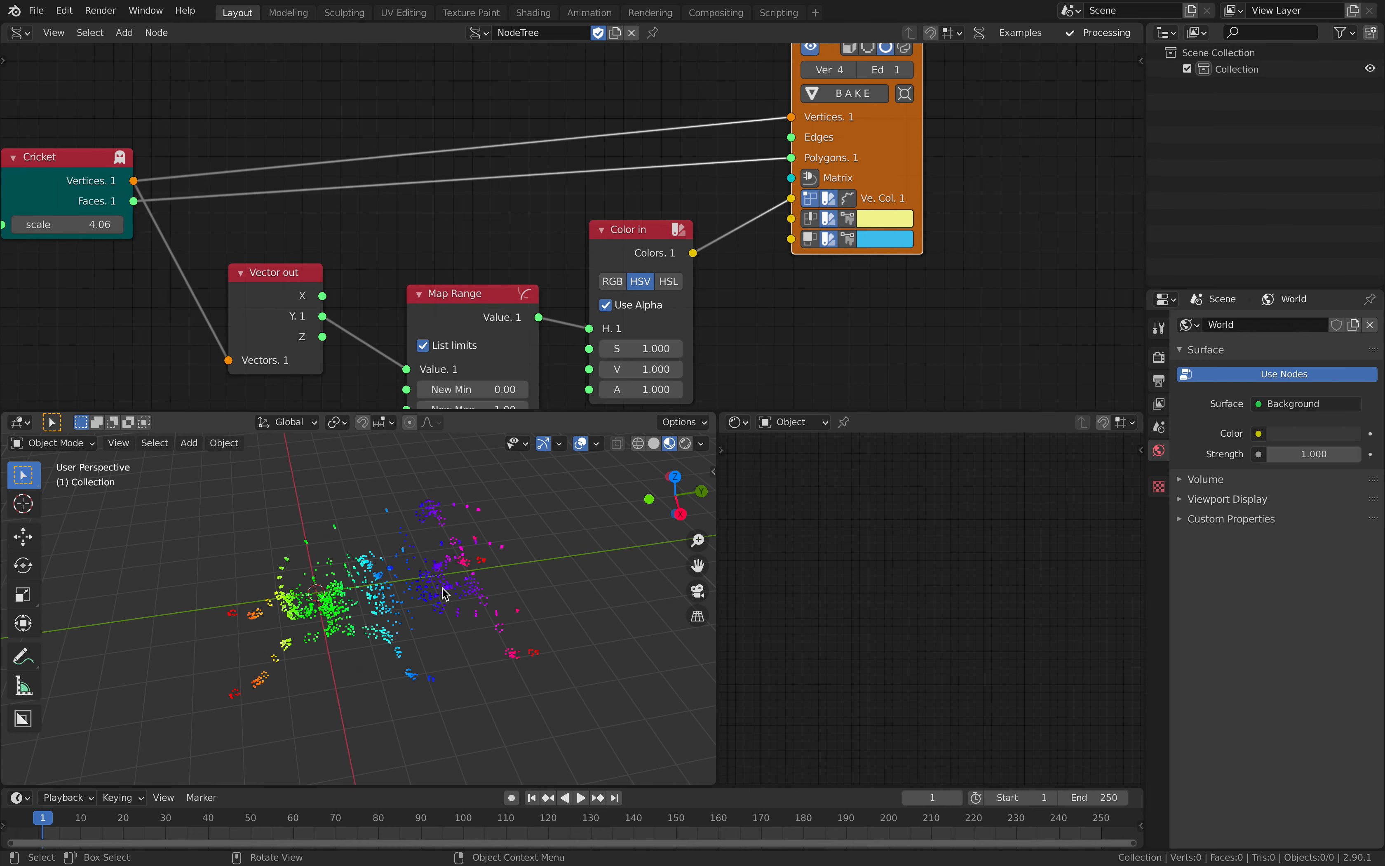
{"action": "scroll", "coordinate": [445, 594], "scroll_direction": "up", "scroll_amount": 2}
- Show Viewer Draw's polygons again and colour them from the vertices with Polys Vertex Color
{"action": "left_click", "coordinate": [818, 240]}
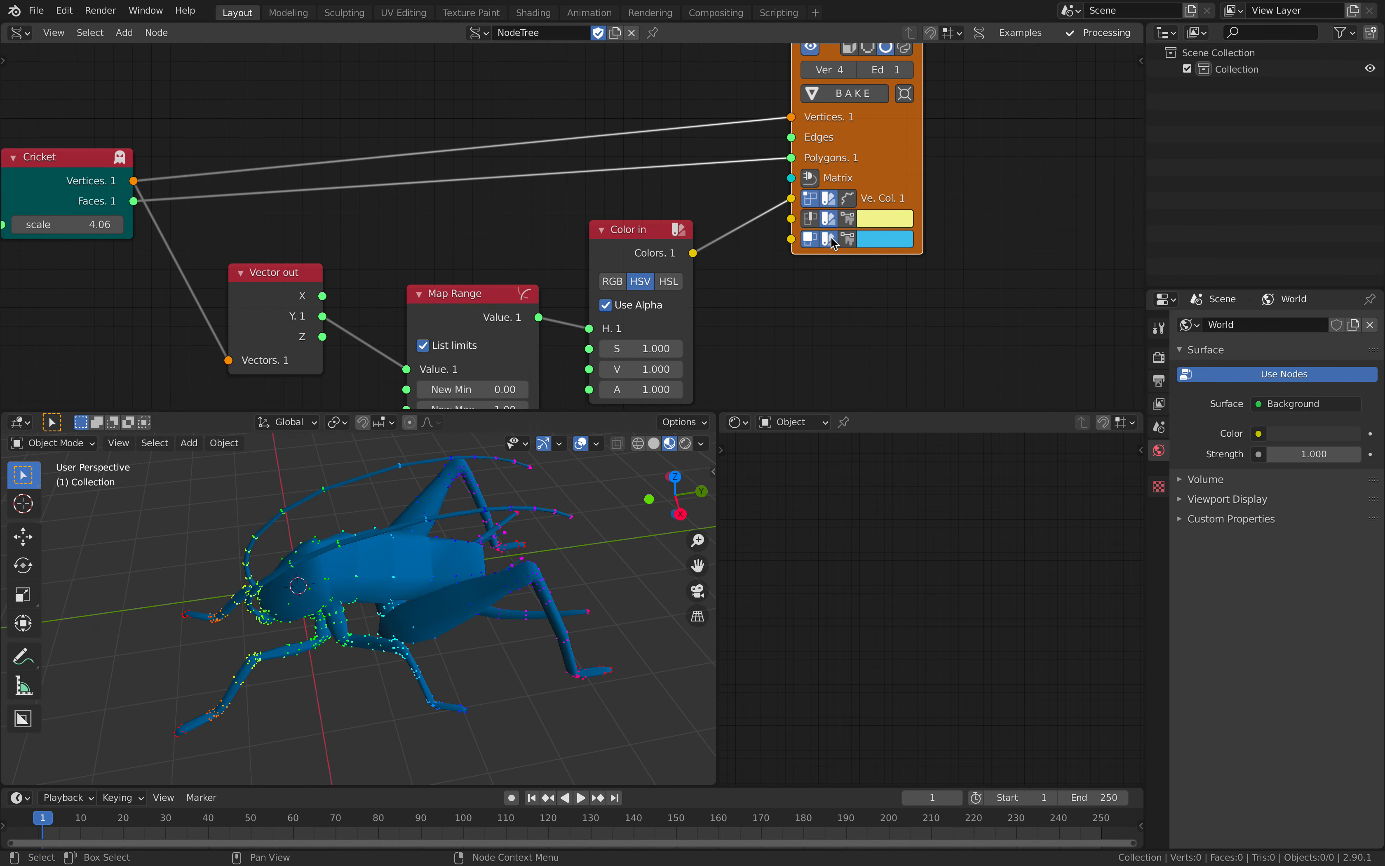
{"action": "left_click", "coordinate": [848, 239]}
{"action": "middle_click_drag", "start_coordinate": [448, 577], "coordinate": [449, 573]}
{"action": "left_click", "coordinate": [846, 241]}
{"action": "left_click", "coordinate": [850, 244]}
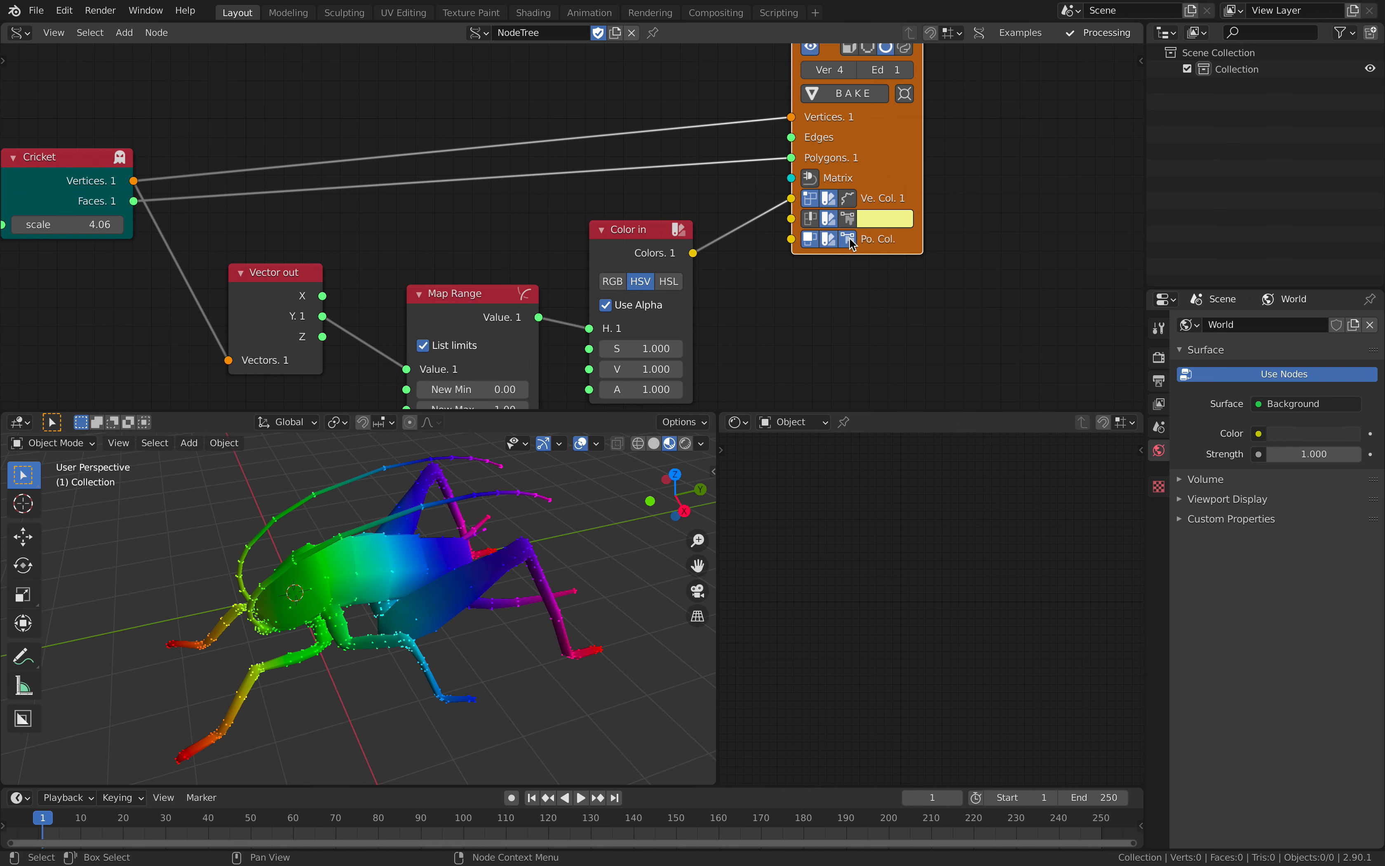
- Toggle Polys Vertex Color and the neighbouring vertex colour option off and on to compare the cricket's shading, and read the polygon option's description
{"action": "left_click", "coordinate": [853, 244]}
{"action": "left_click", "coordinate": [853, 245]}
{"action": "left_click", "coordinate": [854, 245]}
{"action": "left_click", "coordinate": [854, 246]}
{"action": "left_click", "coordinate": [855, 247]}
{"action": "left_click", "coordinate": [855, 246]}
{"action": "left_click", "coordinate": [849, 202]}
{"action": "left_click", "coordinate": [851, 205]}
{"action": "left_click", "coordinate": [851, 205]}
{"action": "left_click", "coordinate": [850, 206]}
{"action": "left_click", "coordinate": [847, 240]}
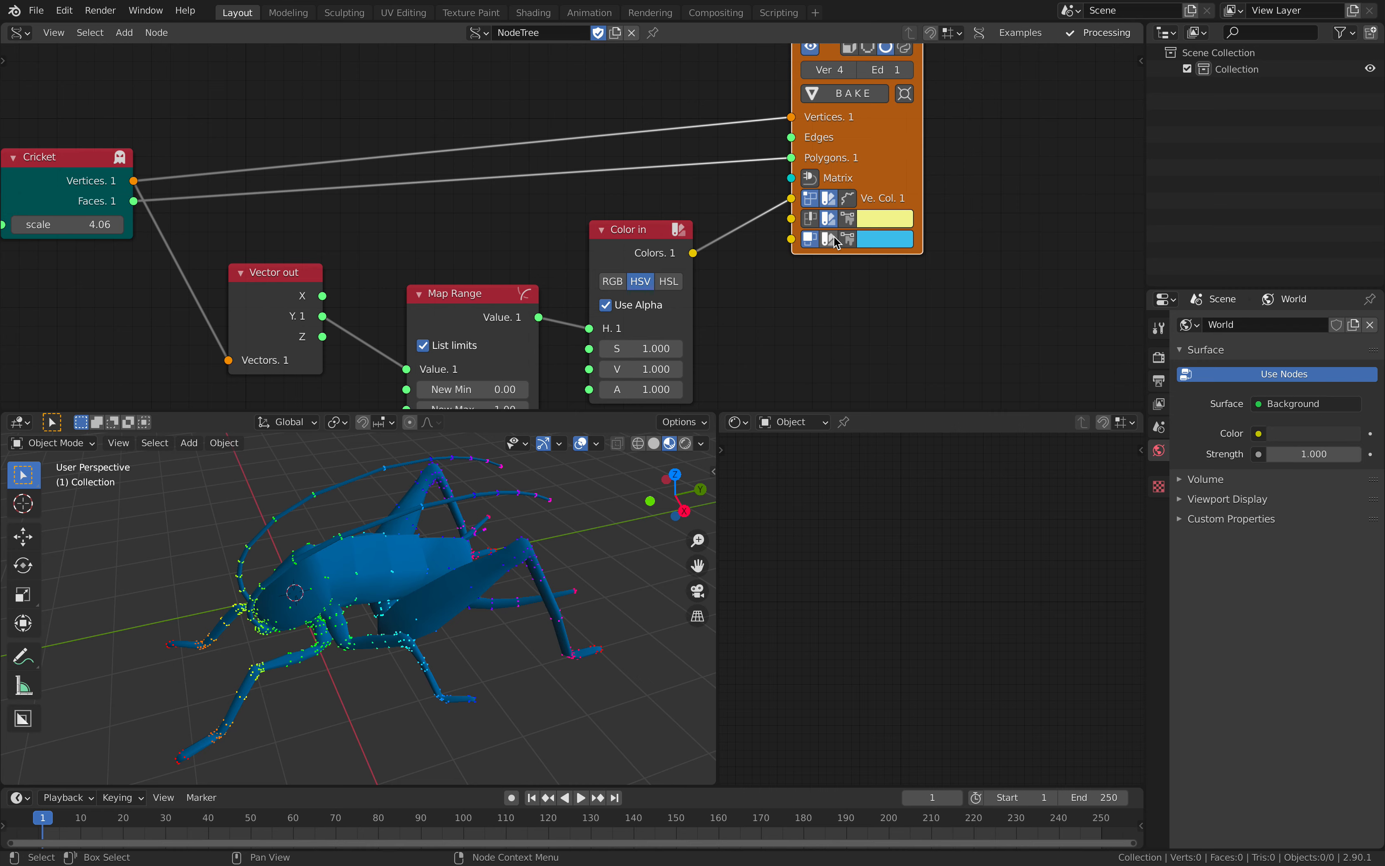
{"action": "left_click", "coordinate": [845, 240]}
{"action": "mouse_move", "coordinate": [533, 550]}
{"action": "middle_mouse_down"}
{"action": "mouse_move", "coordinate": [560, 560]}
{"action": "mouse_move", "coordinate": [541, 545]}
{"action": "middle_mouse_up"}
{"action": "scroll", "coordinate": [762, 229], "scroll_direction": "up", "scroll_amount": 1}
{"action": "middle_click_drag", "start_coordinate": [762, 229], "coordinate": [661, 228]}
{"action": "scroll", "coordinate": [747, 246], "scroll_direction": "up", "scroll_amount": 2}
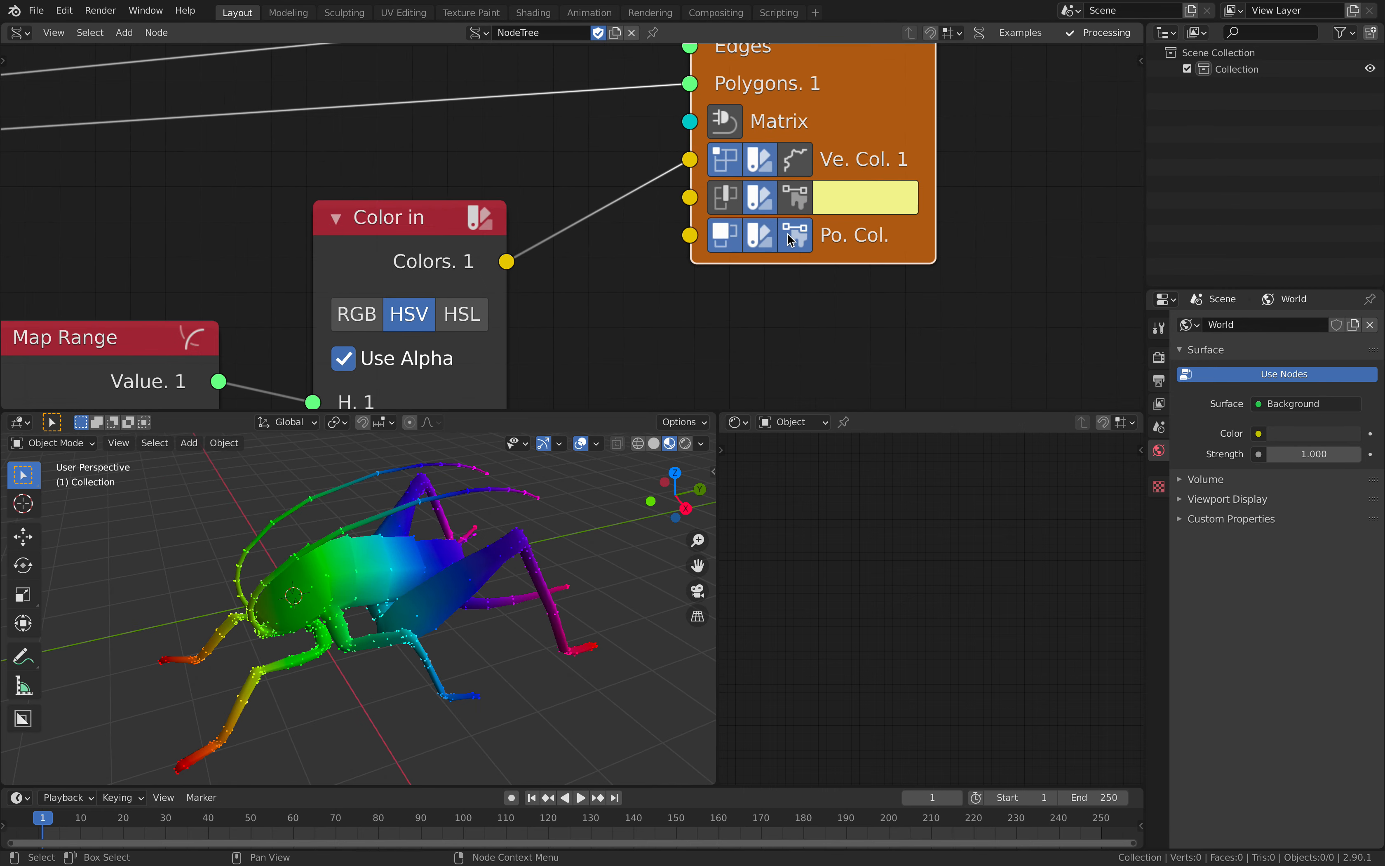
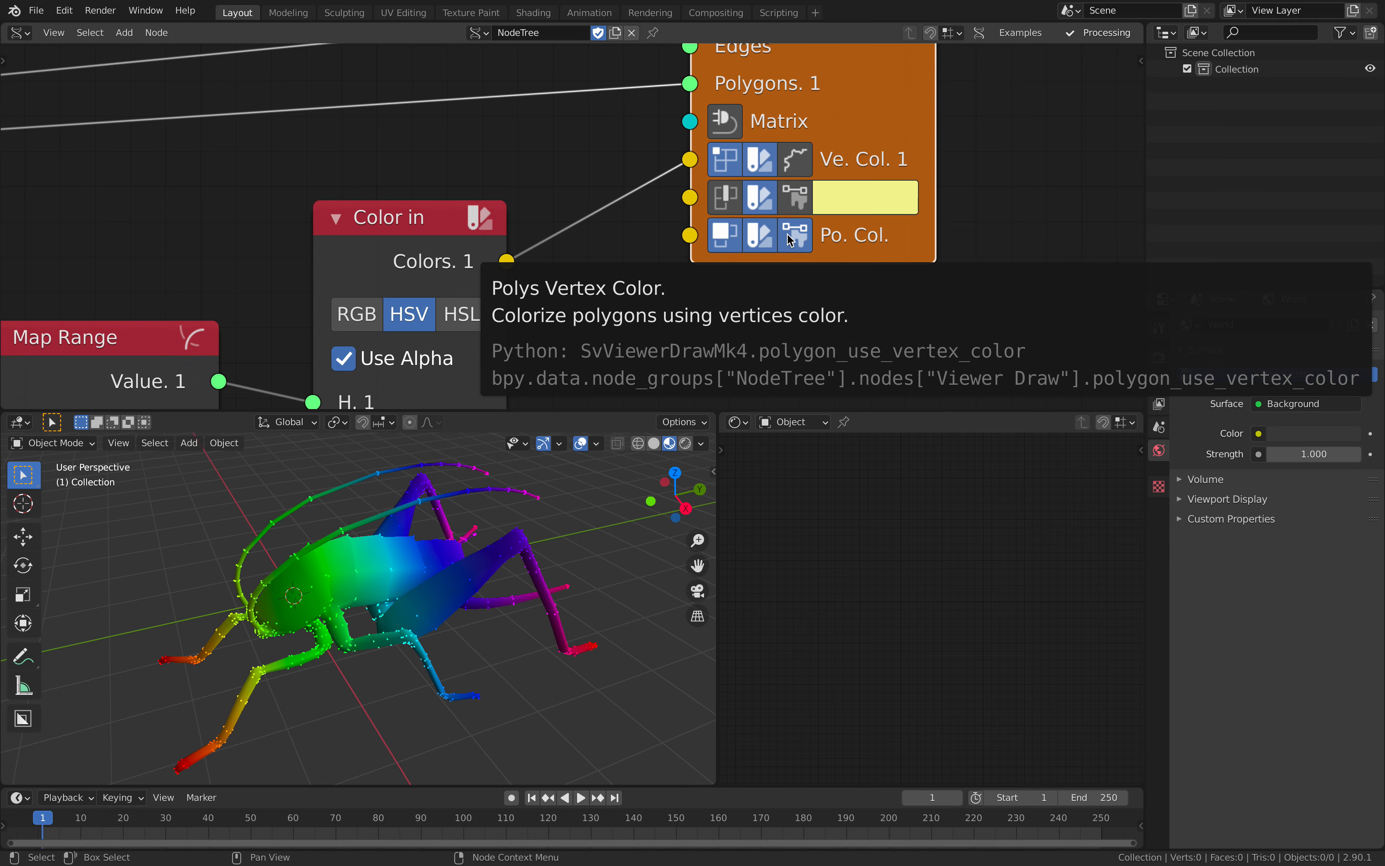
{"action": "middle_click_drag", "start_coordinate": [527, 525], "coordinate": [567, 504], "text": "ctrl"}
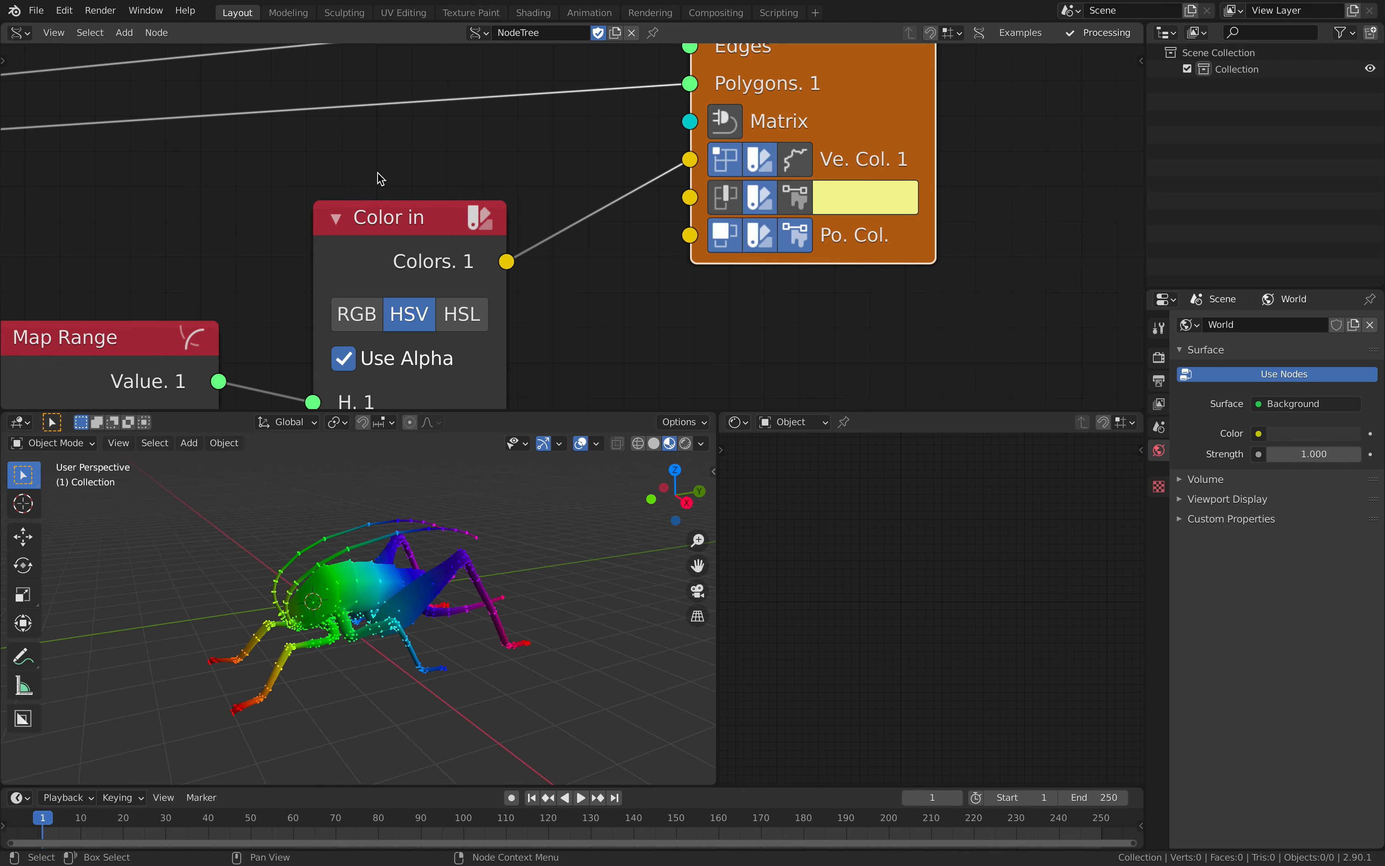
- Reposition the Map Range and Vector out nodes and set Map Range's New Max to 1
{"action": "scroll", "coordinate": [530, 195], "scroll_direction": "down", "scroll_amount": 3}
{"action": "scroll", "coordinate": [470, 281], "scroll_direction": "down", "scroll_amount": 3}
{"action": "middle_click_drag", "start_coordinate": [441, 299], "coordinate": [504, 260]}
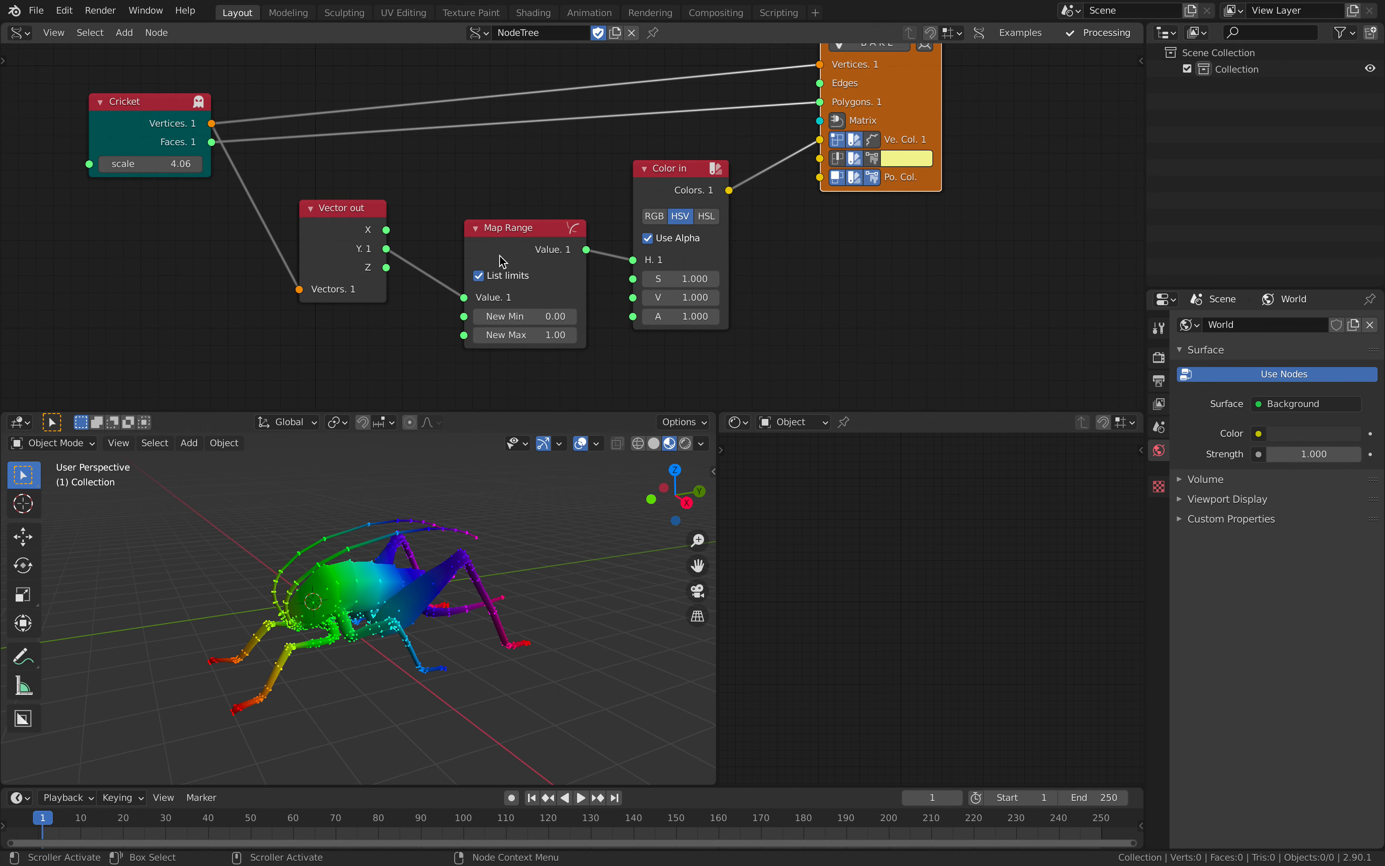
{"action": "left_click_drag", "start_coordinate": [504, 252], "coordinate": [516, 206]}
{"action": "left_click_drag", "start_coordinate": [355, 220], "coordinate": [371, 204]}
{"action": "mouse_move", "coordinate": [537, 290]}
{"action": "left_mouse_down"}
{"action": "mouse_move", "coordinate": [525, 290]}
{"action": "mouse_move", "coordinate": [550, 291]}
{"action": "left_mouse_up"}
{"action": "left_click", "coordinate": [537, 292]}
{"action": "type", "text": "1"}
{"action": "key", "text": "Return"}
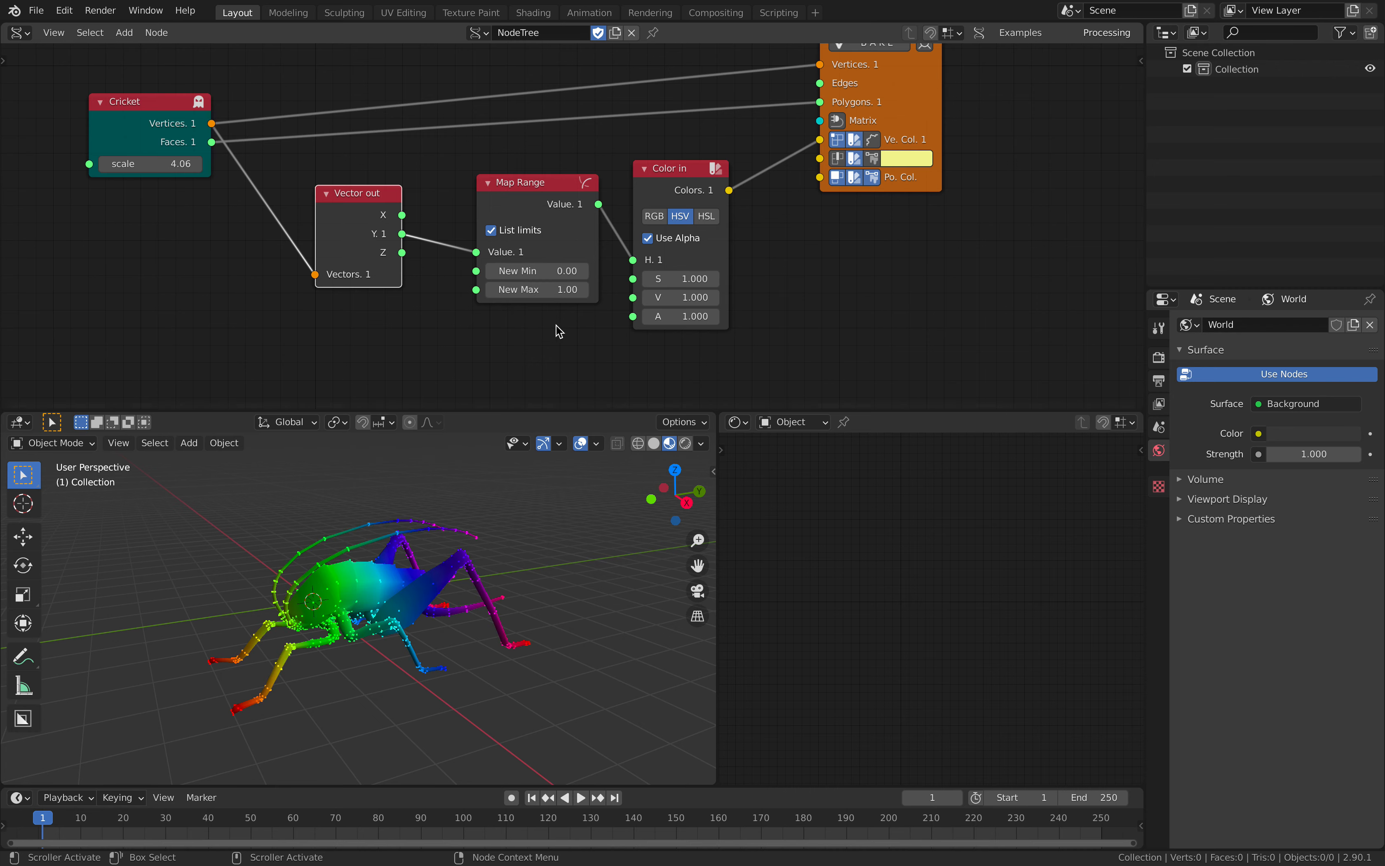
- Reposition the Vector out and Cricket nodes and try Vector out's X and Z outputs on Map Range's Value
{"action": "middle_click_drag", "start_coordinate": [522, 503], "coordinate": [490, 517]}
{"action": "left_click_drag", "start_coordinate": [361, 212], "coordinate": [346, 209]}
{"action": "left_click_drag", "start_coordinate": [194, 171], "coordinate": [165, 146]}
{"action": "middle_click_drag", "start_coordinate": [264, 585], "coordinate": [190, 637]}
{"action": "middle_click_drag", "start_coordinate": [411, 609], "coordinate": [446, 573]}
{"action": "scroll", "coordinate": [404, 594], "scroll_direction": "up", "scroll_amount": 1}
{"action": "left_click_drag", "start_coordinate": [437, 264], "coordinate": [525, 305]}
{"action": "left_click_drag", "start_coordinate": [436, 301], "coordinate": [524, 305]}
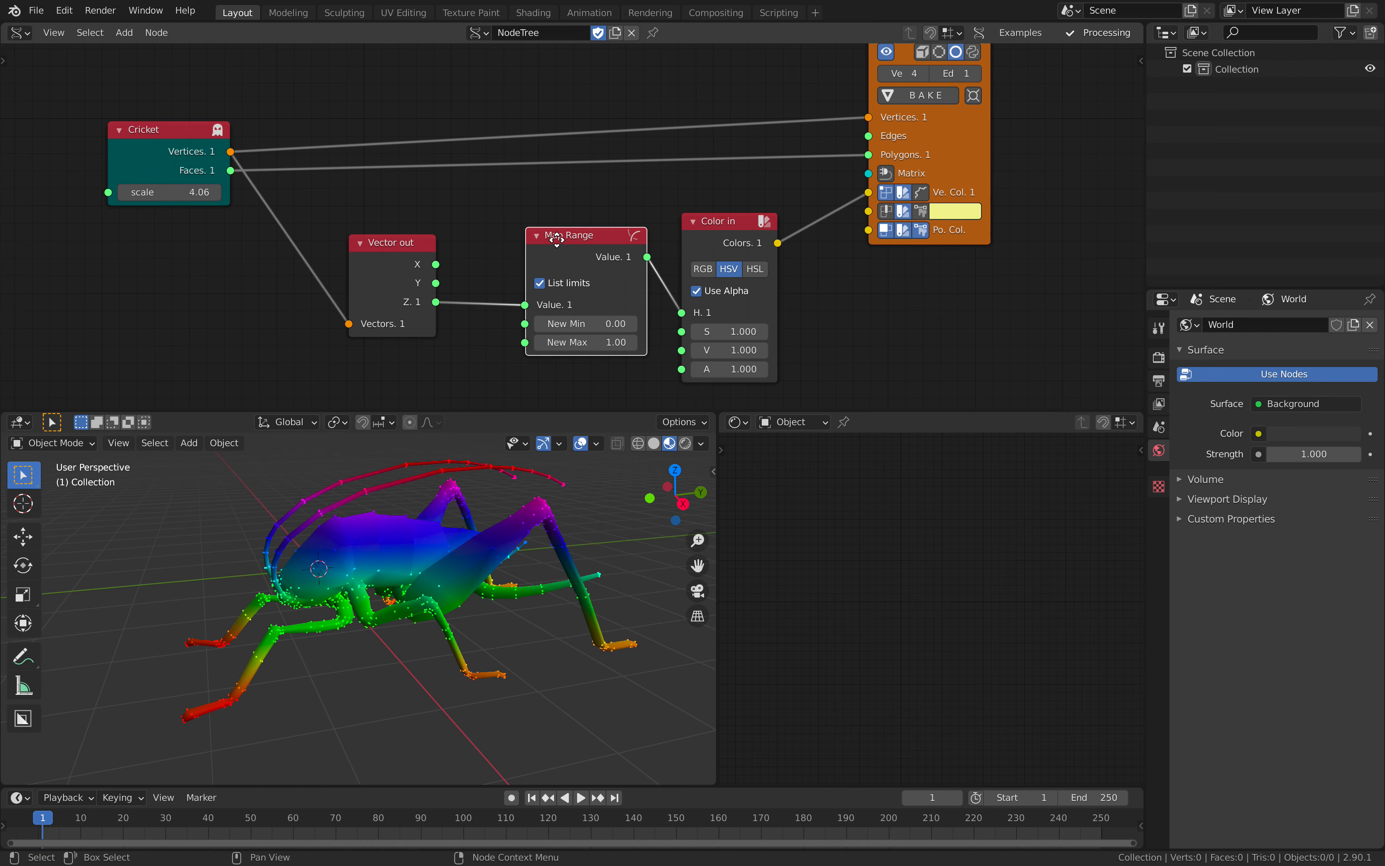
- Reconnect Vector out's Y to Map Range's Value and tidy the positions of Map Range, Color in and Cricket
{"action": "left_click_drag", "start_coordinate": [553, 235], "coordinate": [526, 217]}
{"action": "left_click_drag", "start_coordinate": [417, 260], "coordinate": [501, 286]}
{"action": "left_click_drag", "start_coordinate": [547, 234], "coordinate": [520, 248]}
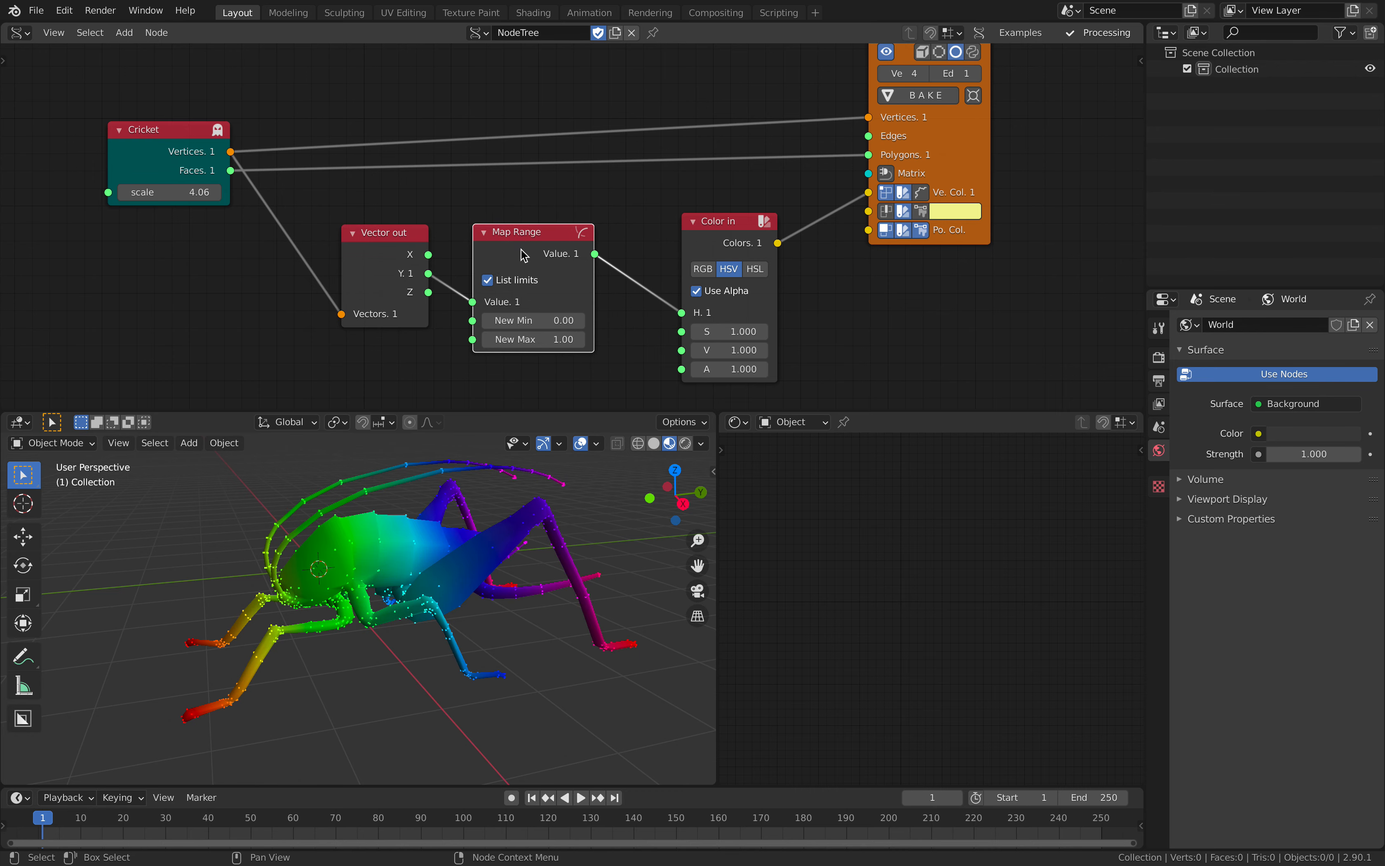
{"action": "left_click_drag", "start_coordinate": [717, 230], "coordinate": [693, 222]}
{"action": "scroll", "coordinate": [690, 227], "scroll_direction": "down", "scroll_amount": 2}
{"action": "middle_click_drag", "start_coordinate": [683, 233], "coordinate": [626, 243]}
{"action": "scroll", "coordinate": [633, 235], "scroll_direction": "down", "scroll_amount": 2}
{"action": "left_click_drag", "start_coordinate": [233, 165], "coordinate": [247, 139]}
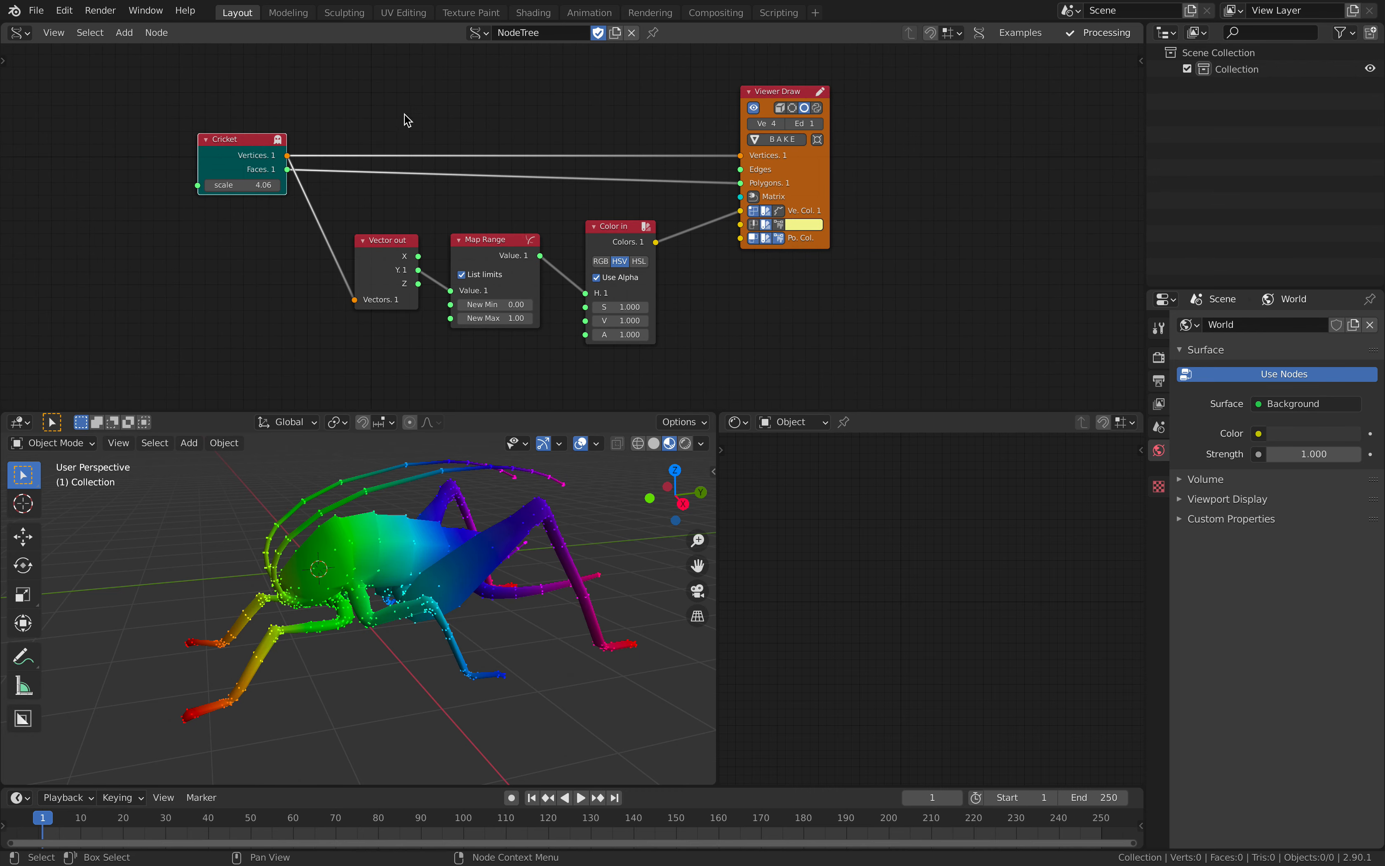
- Enlarge the 3D viewport further and reposition the Cricket and Viewer Draw nodes
{"action": "scroll", "coordinate": [403, 123], "scroll_direction": "up", "scroll_amount": 1}
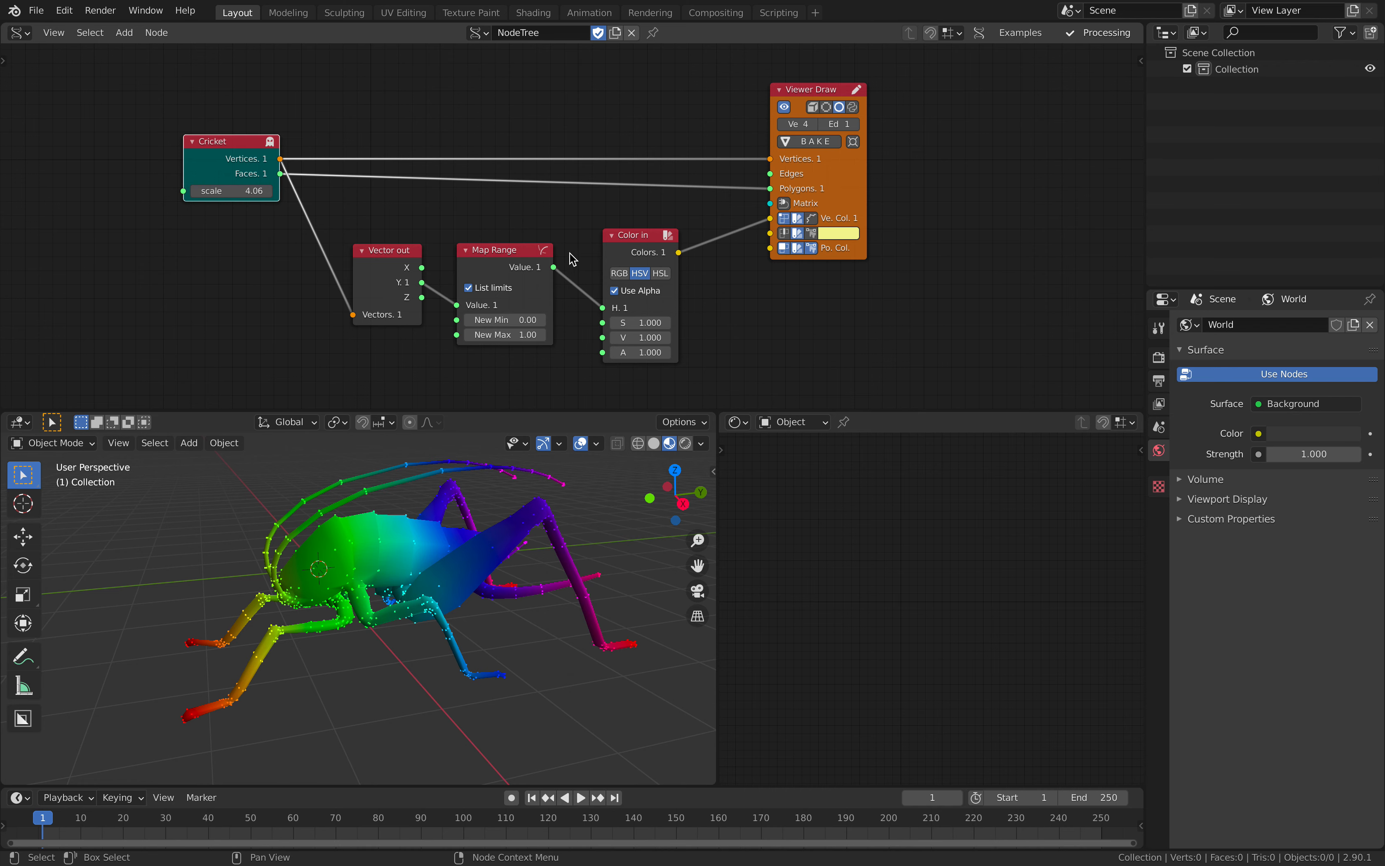
{"action": "left_click_drag", "start_coordinate": [632, 410], "coordinate": [631, 384]}
{"action": "scroll", "coordinate": [551, 261], "scroll_direction": "down", "scroll_amount": 1}
{"action": "middle_click_drag", "start_coordinate": [550, 263], "coordinate": [529, 267]}
{"action": "scroll", "coordinate": [541, 234], "scroll_direction": "up", "scroll_amount": 1}
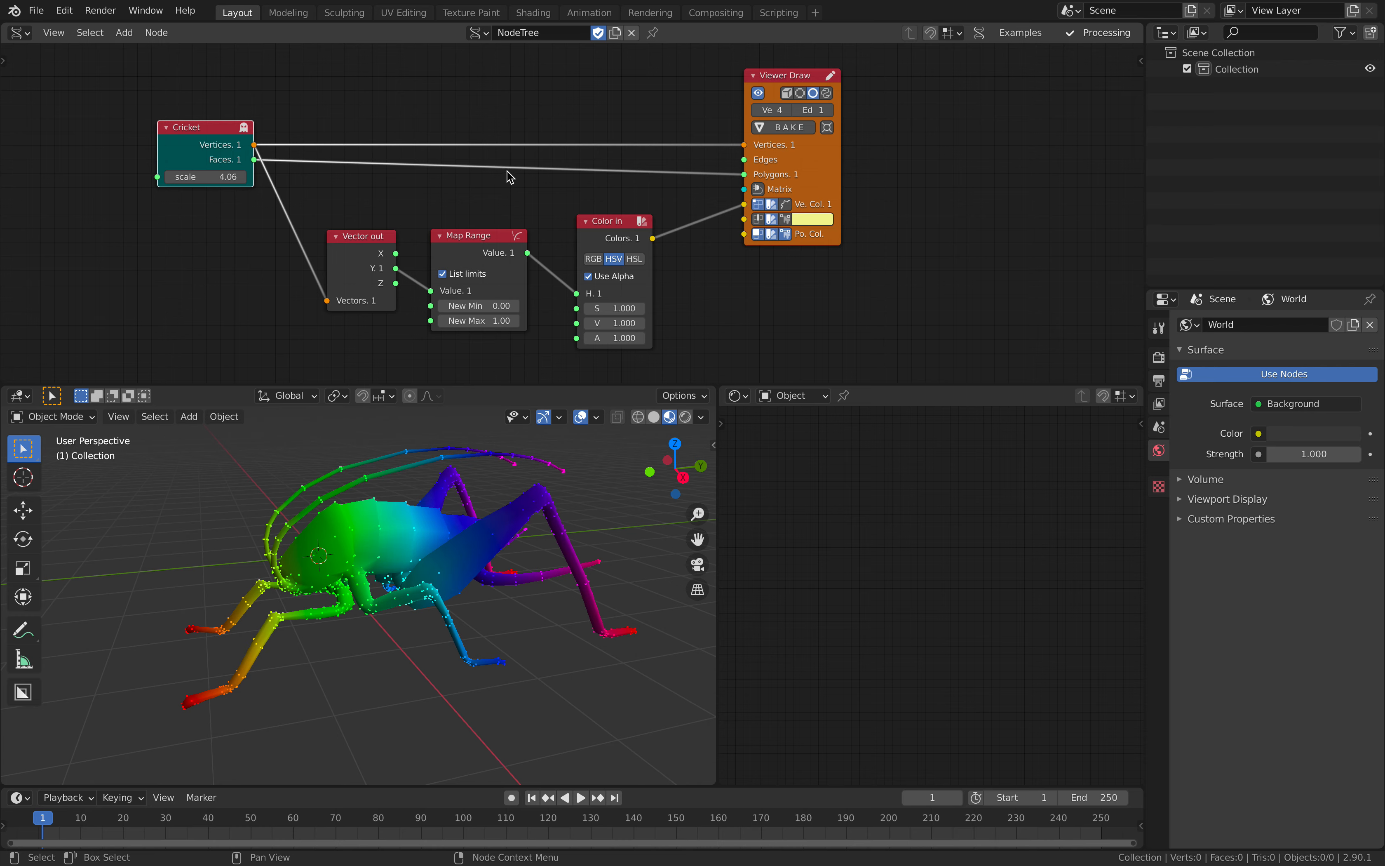
{"action": "left_click_drag", "start_coordinate": [228, 127], "coordinate": [240, 145]}
{"action": "left_click_drag", "start_coordinate": [800, 81], "coordinate": [815, 90]}
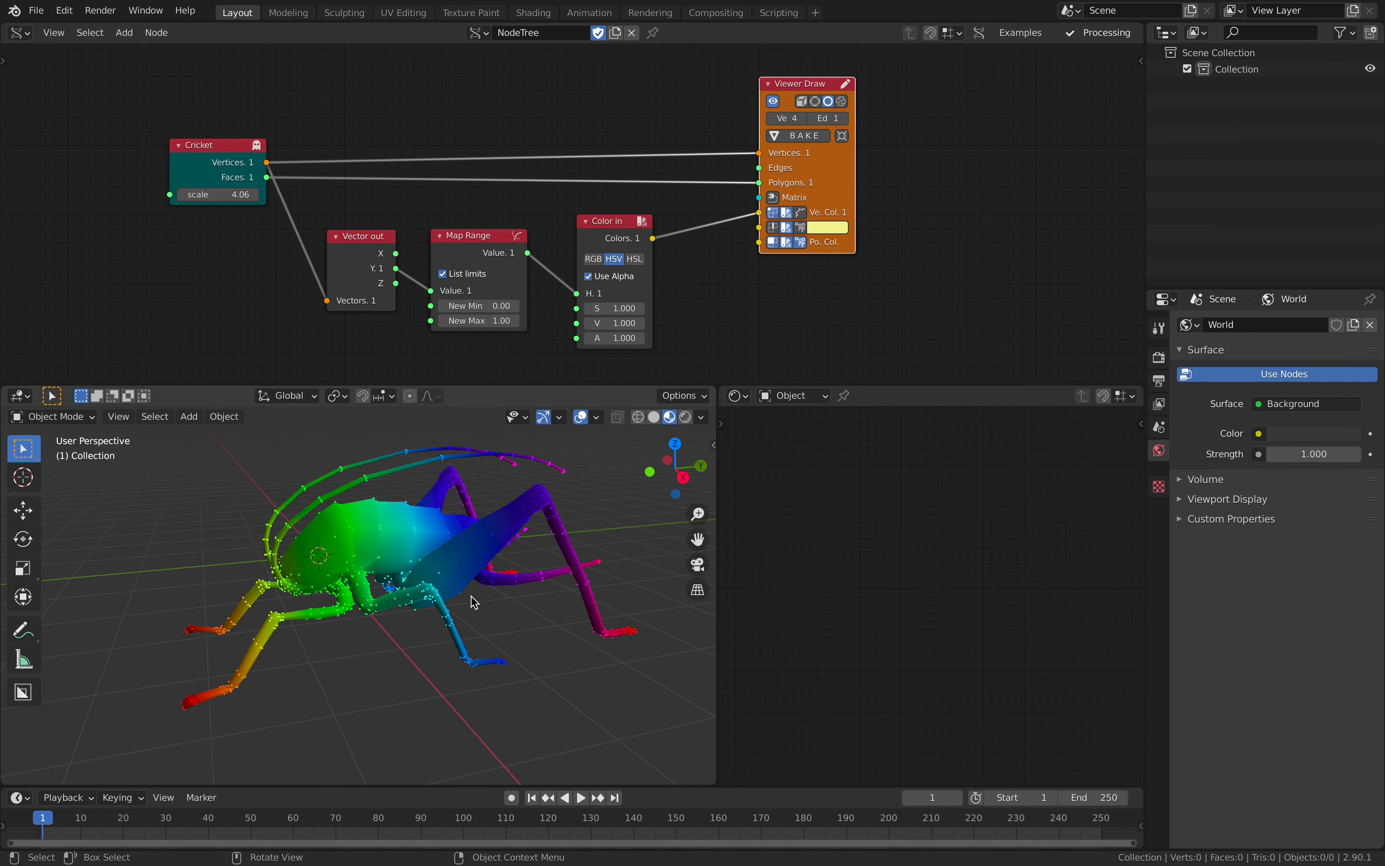
- Set Cricket's scale to 4
{"action": "mouse_move", "coordinate": [473, 597]}
{"action": "middle_mouse_down"}
{"action": "mouse_move", "coordinate": [526, 532]}
{"action": "mouse_move", "coordinate": [618, 532]}
{"action": "mouse_move", "coordinate": [520, 526]}
{"action": "mouse_move", "coordinate": [469, 541]}
{"action": "middle_mouse_up"}
{"action": "middle_click_drag", "start_coordinate": [258, 214], "coordinate": [302, 203]}
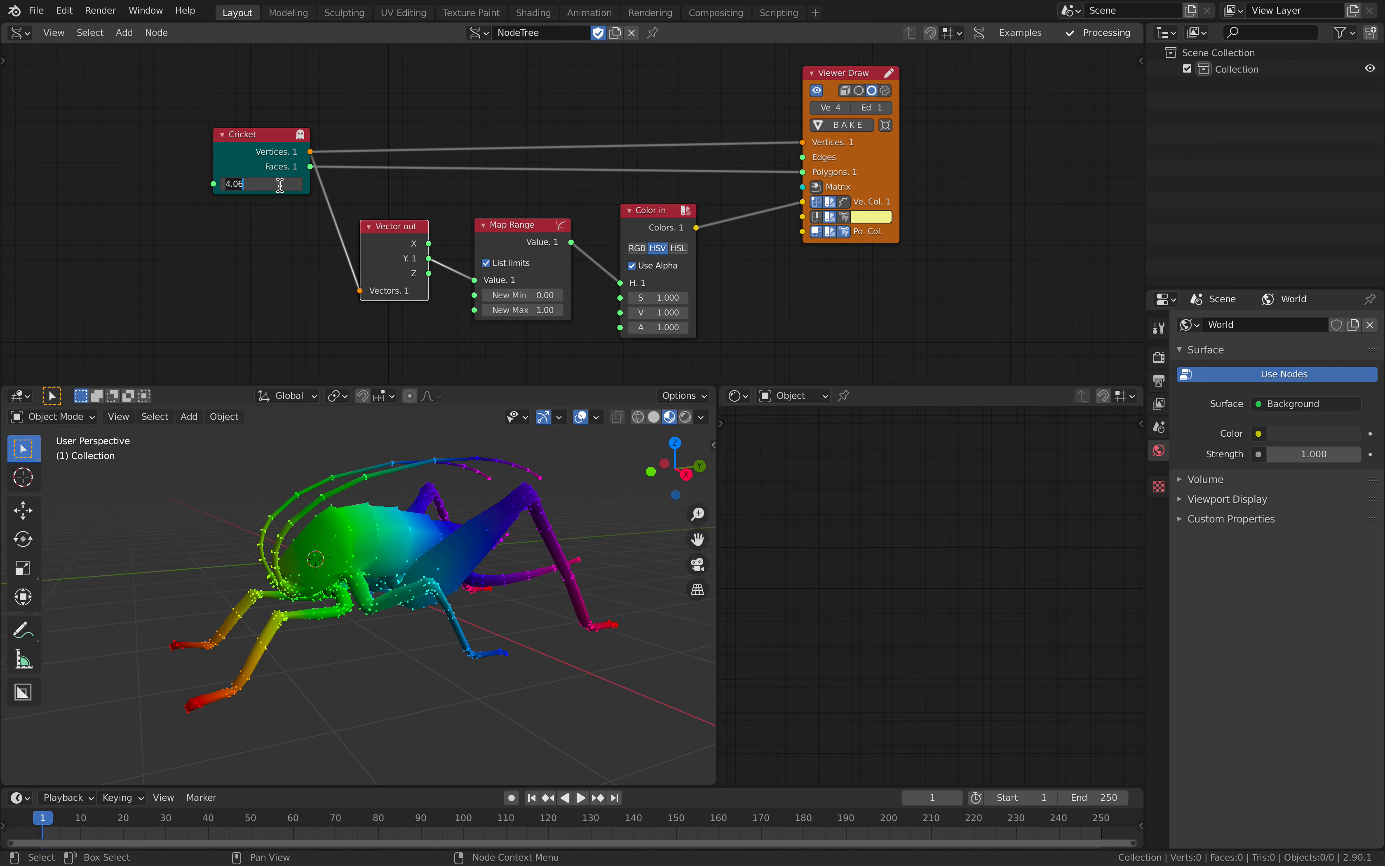
{"action": "type", "text": "4"}
{"action": "key", "text": "Return"}
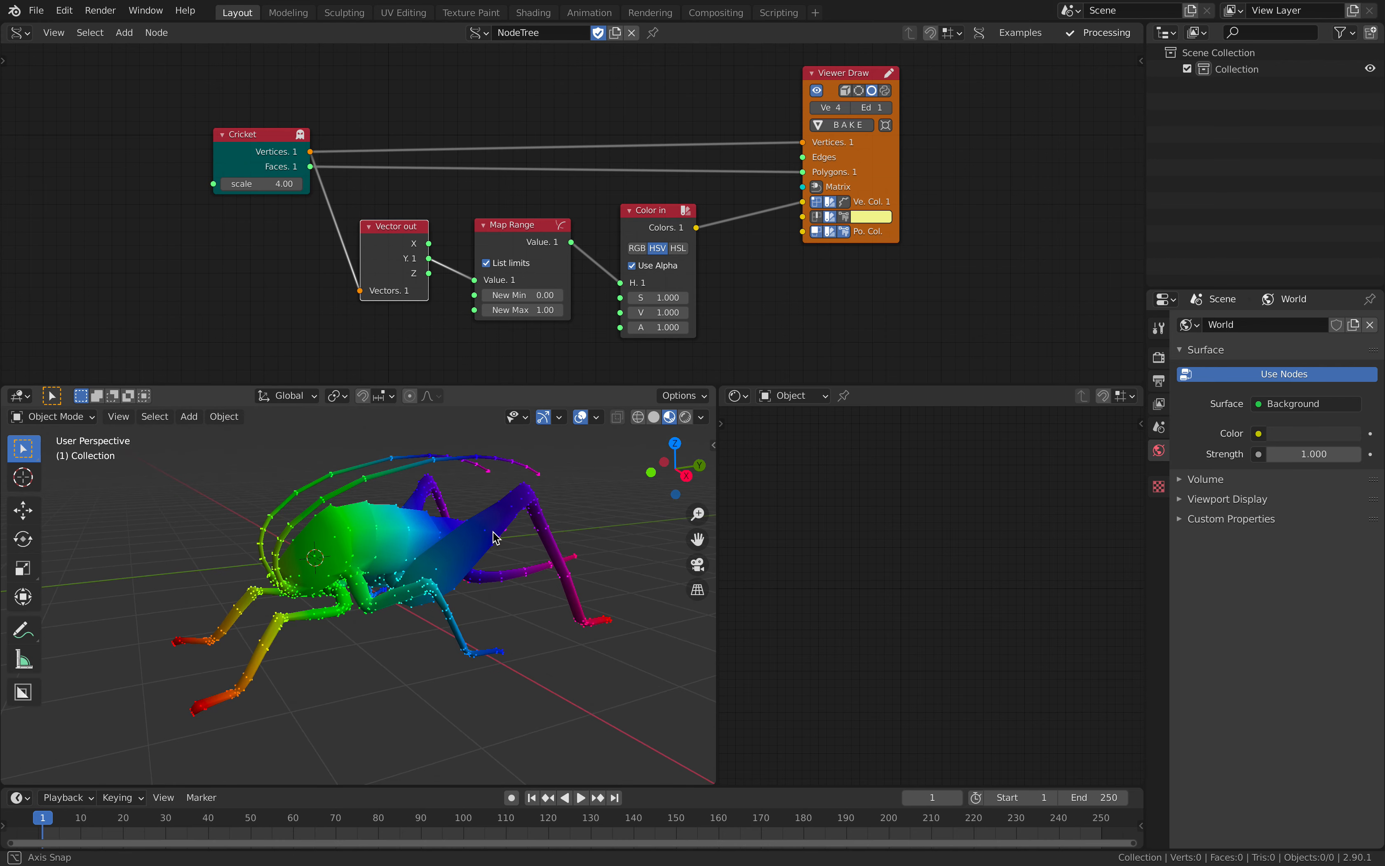
- Try Color in's Use Alpha toggle and its HSL and RGB modes, returning to HSV
{"action": "left_click", "coordinate": [646, 264]}
{"action": "left_click", "coordinate": [649, 263]}
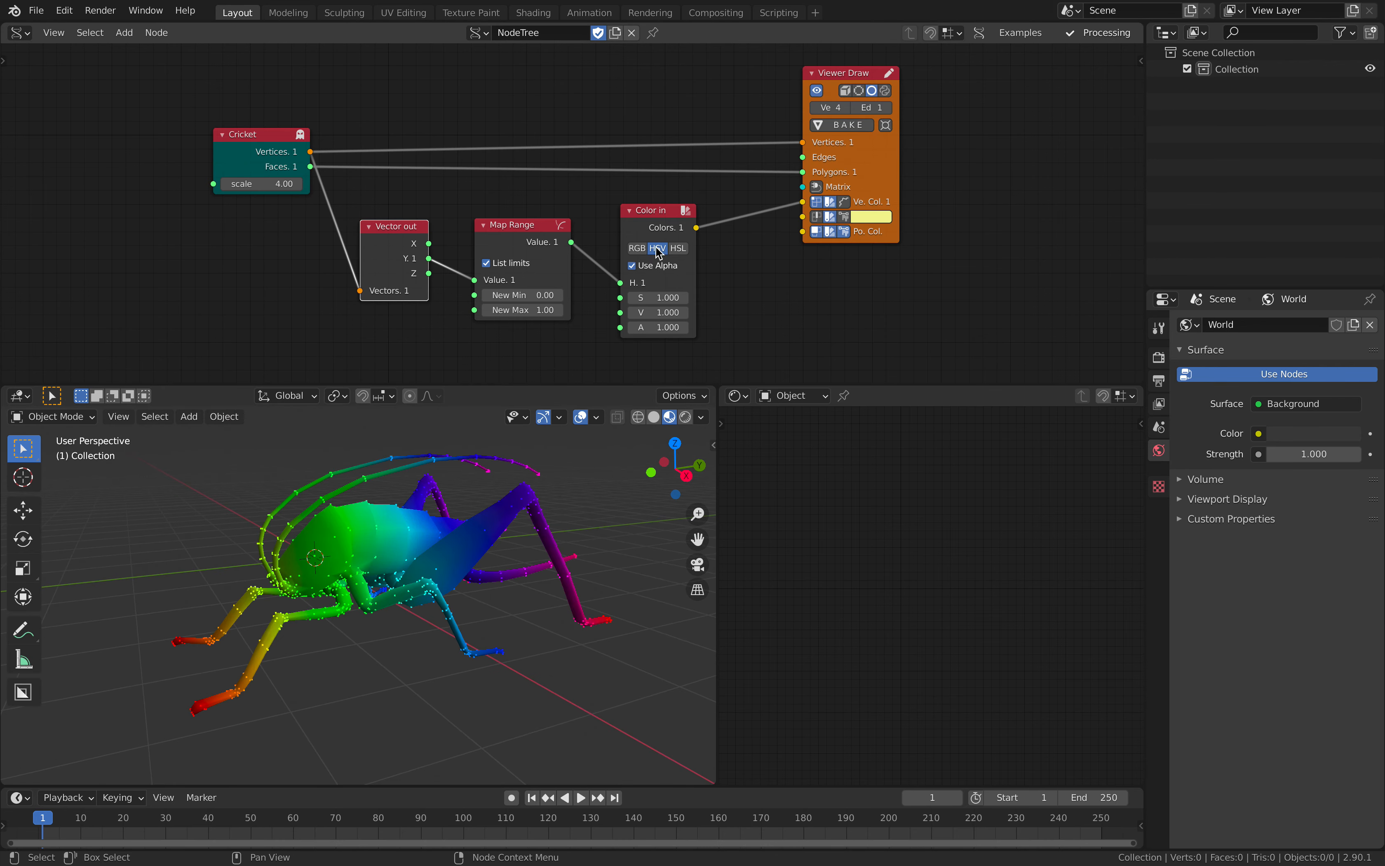
{"action": "left_click", "coordinate": [678, 248]}
{"action": "left_click", "coordinate": [657, 248]}
{"action": "left_click", "coordinate": [636, 248]}
{"action": "mouse_move", "coordinate": [621, 283]}
{"action": "left_mouse_down"}
{"action": "mouse_move", "coordinate": [623, 315]}
{"action": "mouse_move", "coordinate": [623, 289]}
{"action": "left_mouse_up"}
{"action": "left_click", "coordinate": [658, 249]}
- Try driving Color in's S with Vector out's X, inspect the cricket's colours, and remove the link
{"action": "left_click_drag", "start_coordinate": [496, 273], "coordinate": [627, 303]}
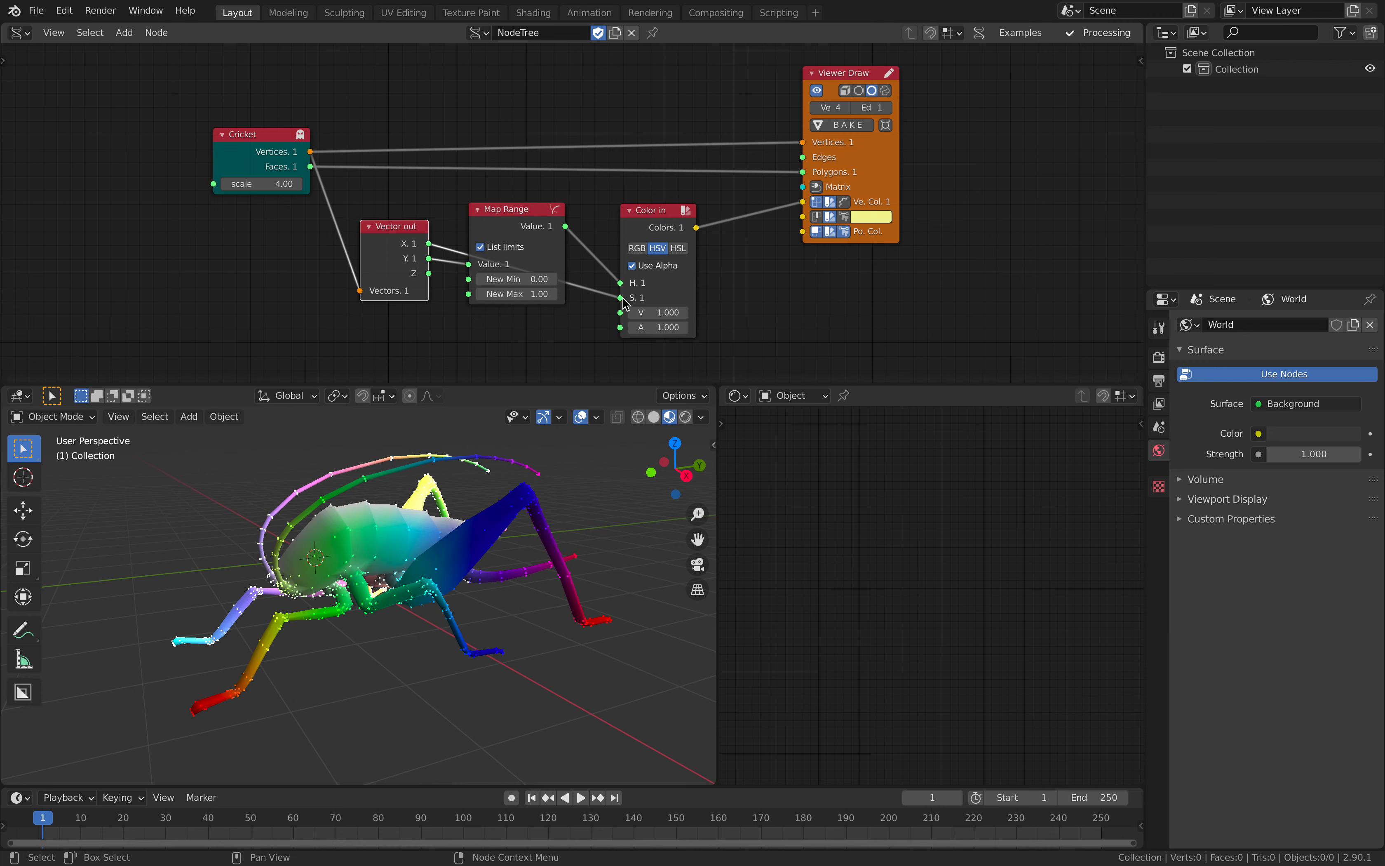
{"action": "middle_click_drag", "start_coordinate": [458, 506], "coordinate": [492, 512]}
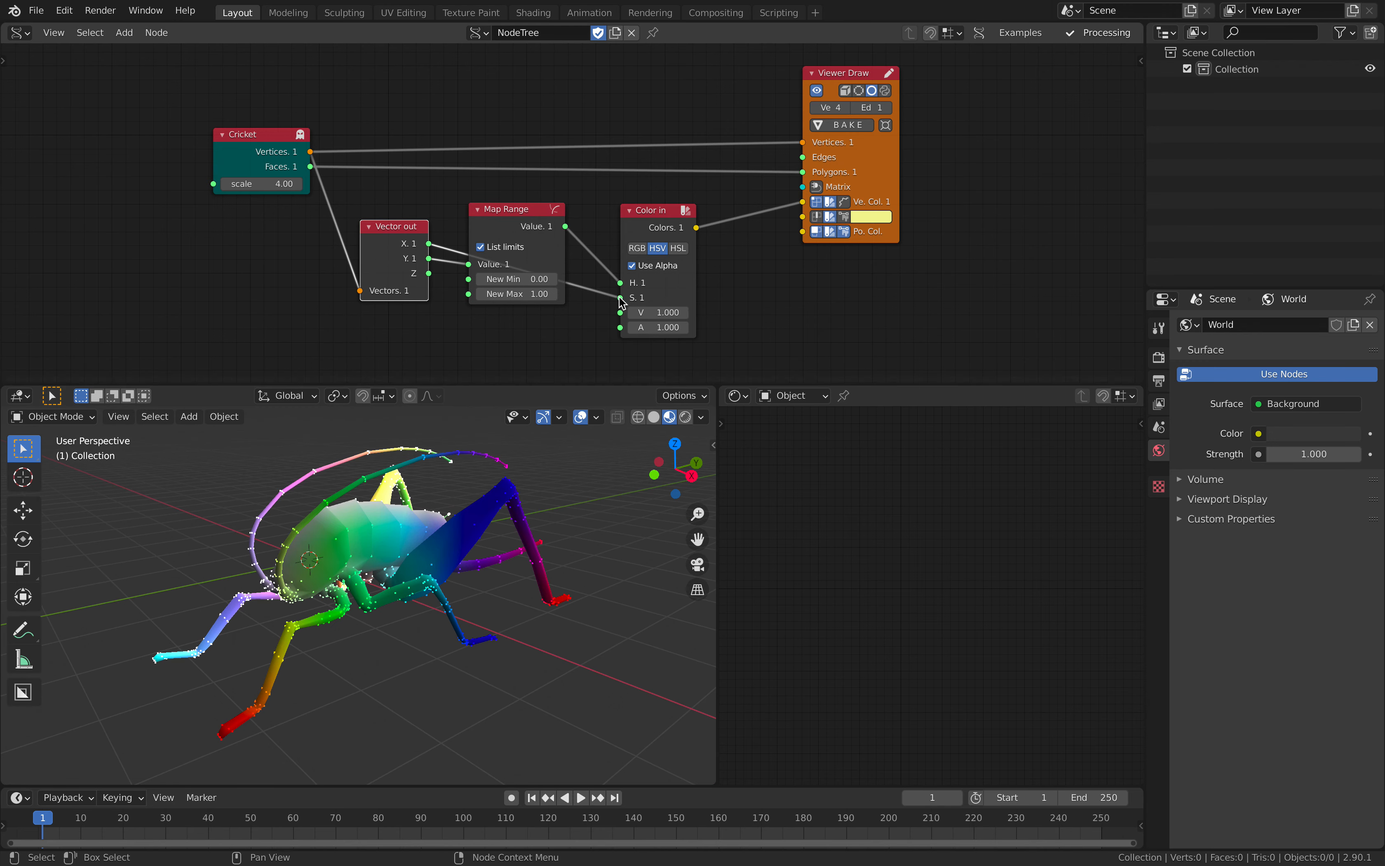
{"action": "left_click_drag", "start_coordinate": [620, 298], "coordinate": [583, 322]}
{"action": "middle_click_drag", "start_coordinate": [550, 579], "coordinate": [506, 584]}
- Reposition the Viewer Draw, Map Range and Vector out nodes to tidy the tree
{"action": "scroll", "coordinate": [739, 278], "scroll_direction": "down", "scroll_amount": 1}
{"action": "middle_click_drag", "start_coordinate": [778, 254], "coordinate": [733, 261]}
{"action": "scroll", "coordinate": [760, 186], "scroll_direction": "up", "scroll_amount": 1}
{"action": "left_click_drag", "start_coordinate": [786, 82], "coordinate": [800, 91]}
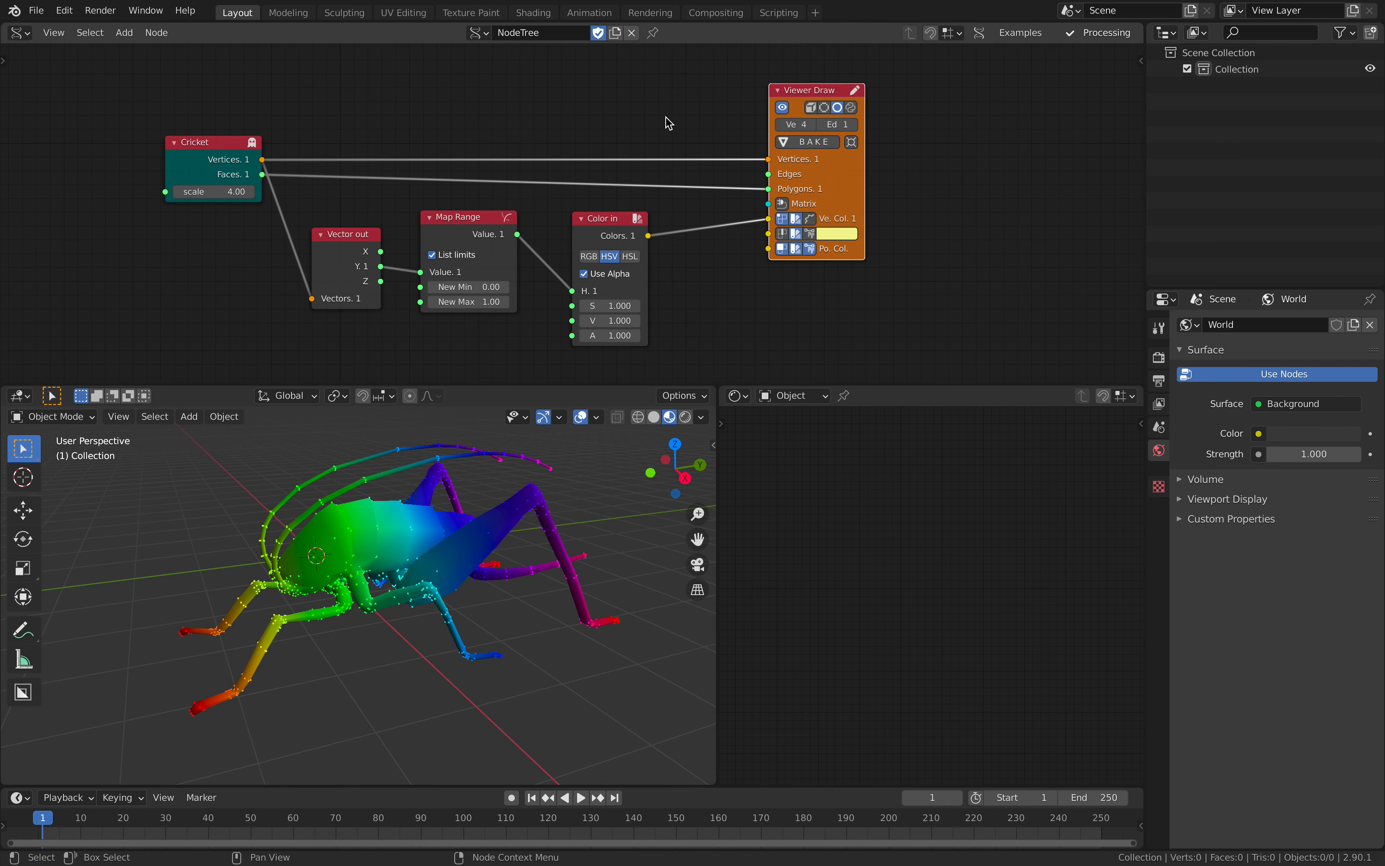
{"action": "middle_click_drag", "start_coordinate": [537, 147], "coordinate": [544, 126]}
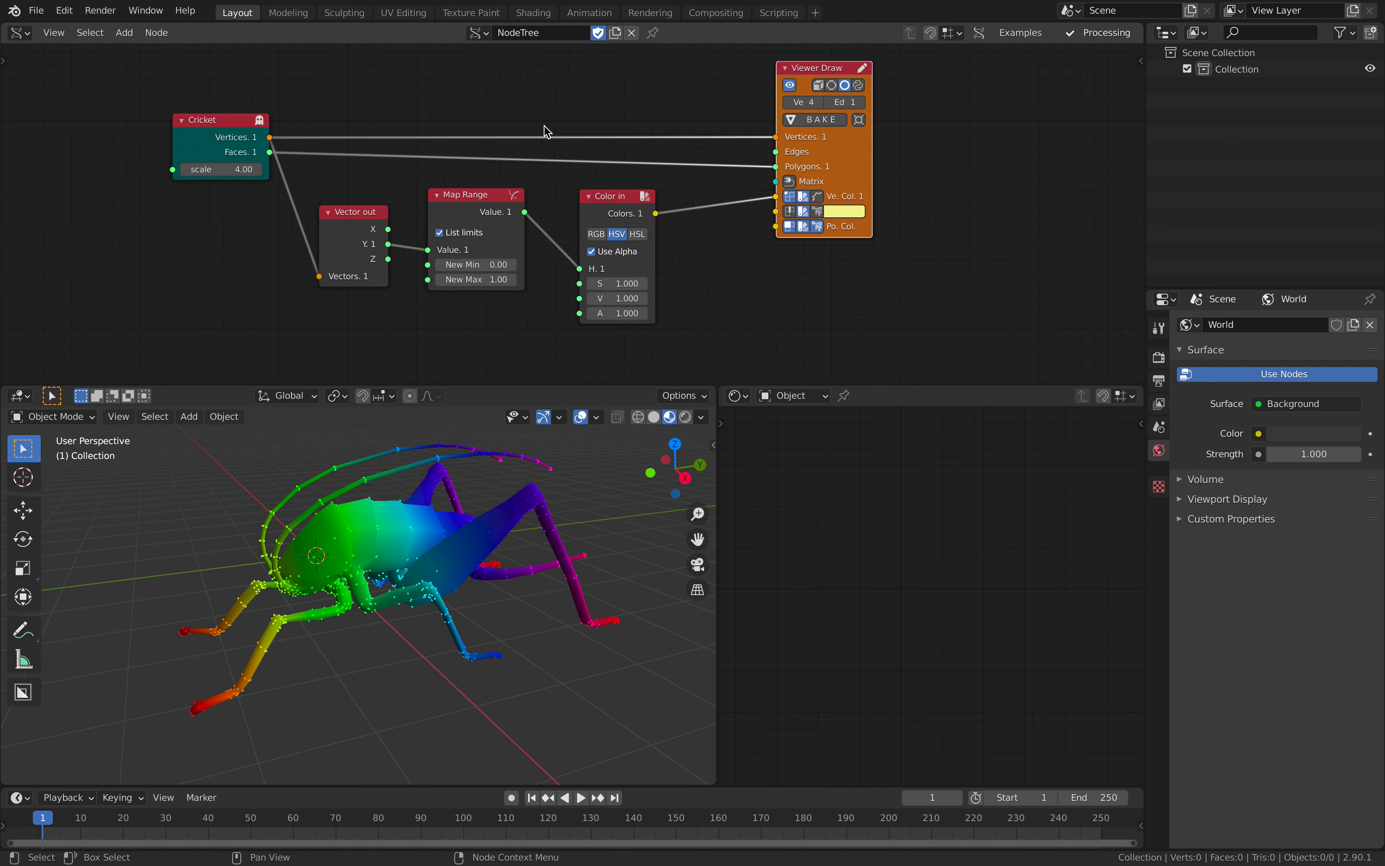
{"action": "middle_click_drag", "start_coordinate": [526, 183], "coordinate": [520, 179]}
{"action": "scroll", "coordinate": [521, 180], "scroll_direction": "up", "scroll_amount": 1}
{"action": "left_click_drag", "start_coordinate": [492, 196], "coordinate": [488, 201]}
{"action": "left_click_drag", "start_coordinate": [332, 209], "coordinate": [328, 201]}
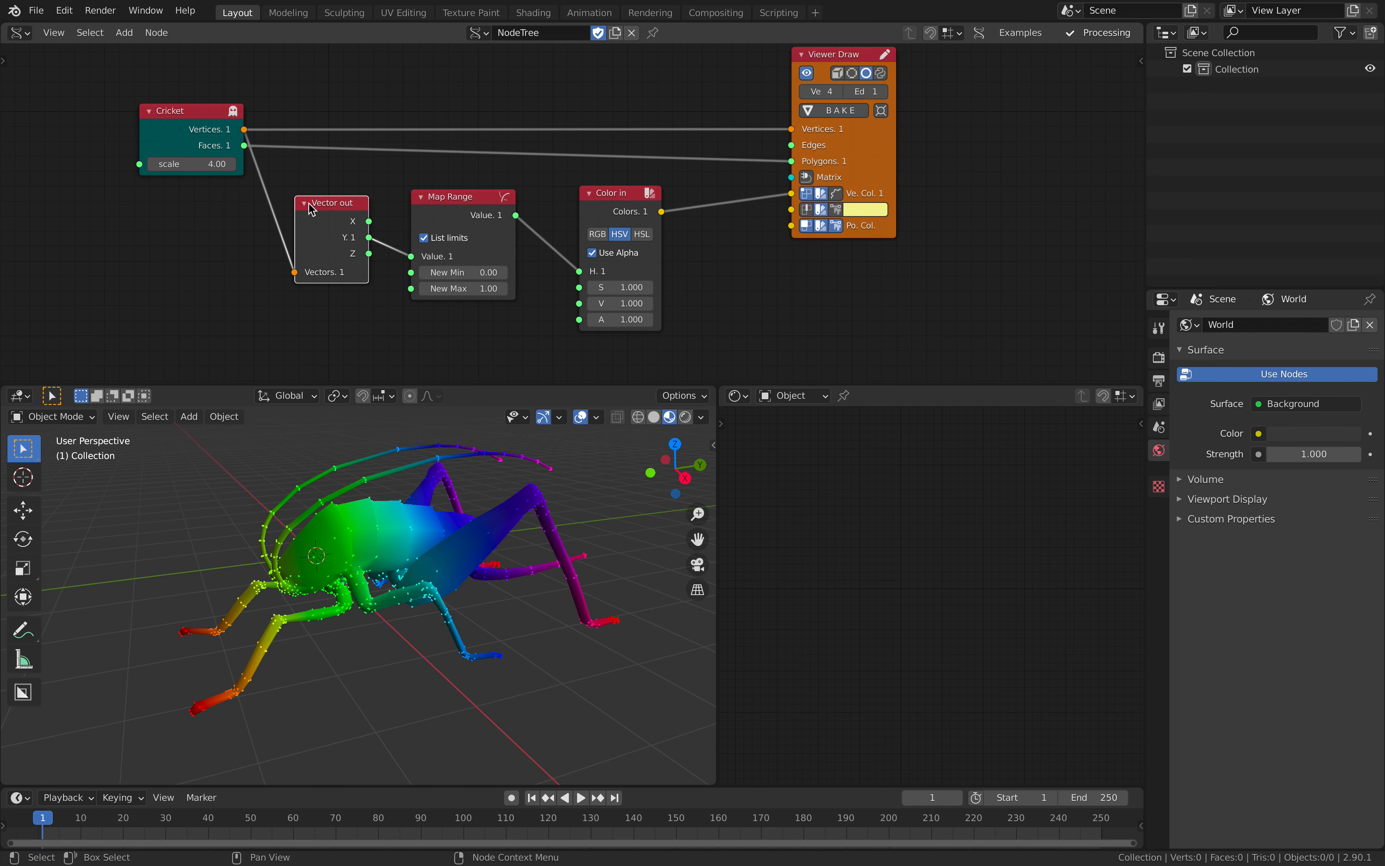
- Space Map Range and Color in neatly between Vector out and Viewer Draw, and view the finished cricket
{"action": "scroll", "coordinate": [399, 212], "scroll_direction": "down", "scroll_amount": 1}
{"action": "left_click_drag", "start_coordinate": [434, 201], "coordinate": [427, 198]}
{"action": "left_click", "coordinate": [588, 196]}
{"action": "left_click_drag", "start_coordinate": [595, 197], "coordinate": [606, 200]}
{"action": "left_click_drag", "start_coordinate": [456, 207], "coordinate": [462, 207]}
{"action": "left_click", "coordinate": [604, 197]}
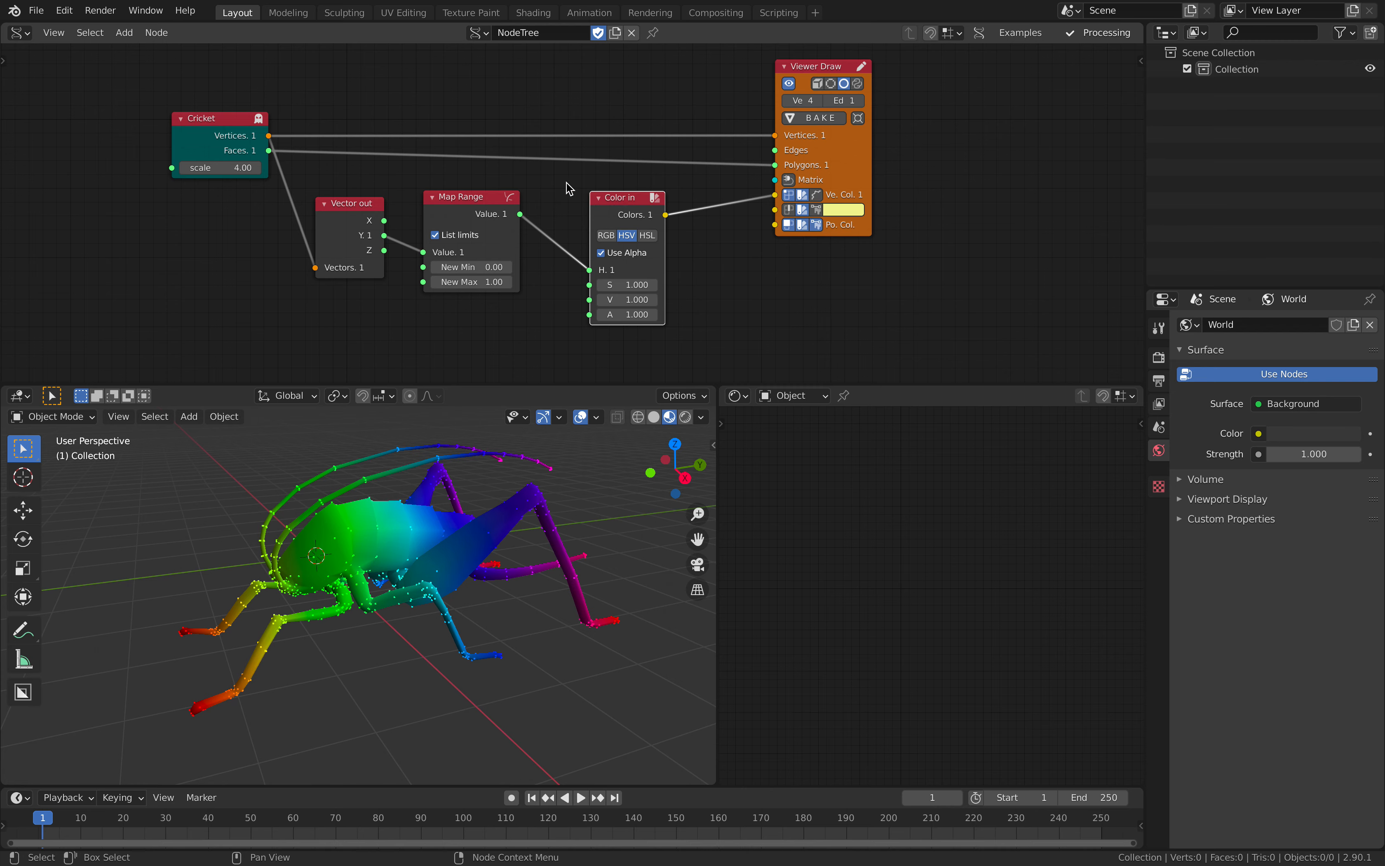
{"action": "middle_click_drag", "start_coordinate": [841, 203], "coordinate": [838, 207]}
{"action": "mouse_move", "coordinate": [558, 525]}
{"action": "middle_mouse_down"}
{"action": "mouse_move", "coordinate": [526, 511]}
{"action": "mouse_move", "coordinate": [555, 502]}
{"action": "middle_mouse_up"}
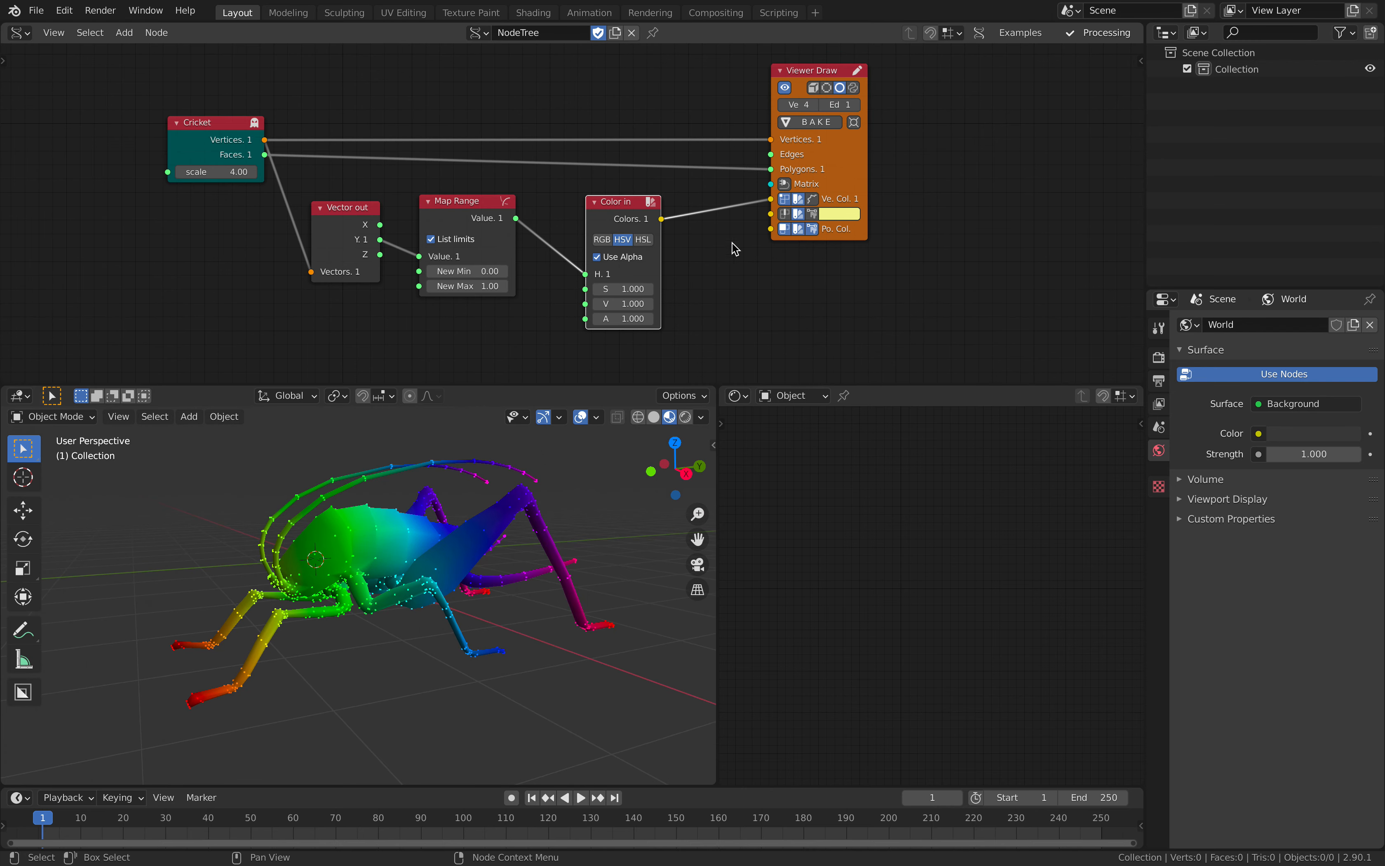
- Bake the Viewer Draw cricket to a mesh object and select it in the viewport
{"action": "scroll", "coordinate": [859, 300], "scroll_direction": "down", "scroll_amount": 1}
{"action": "middle_click_drag", "start_coordinate": [845, 267], "coordinate": [833, 245]}
{"action": "left_click", "coordinate": [771, 115]}
{"action": "middle_click_drag", "start_coordinate": [326, 552], "coordinate": [426, 592]}
{"action": "scroll", "coordinate": [426, 594], "scroll_direction": "down", "scroll_amount": 3}
{"action": "left_click", "coordinate": [426, 594]}
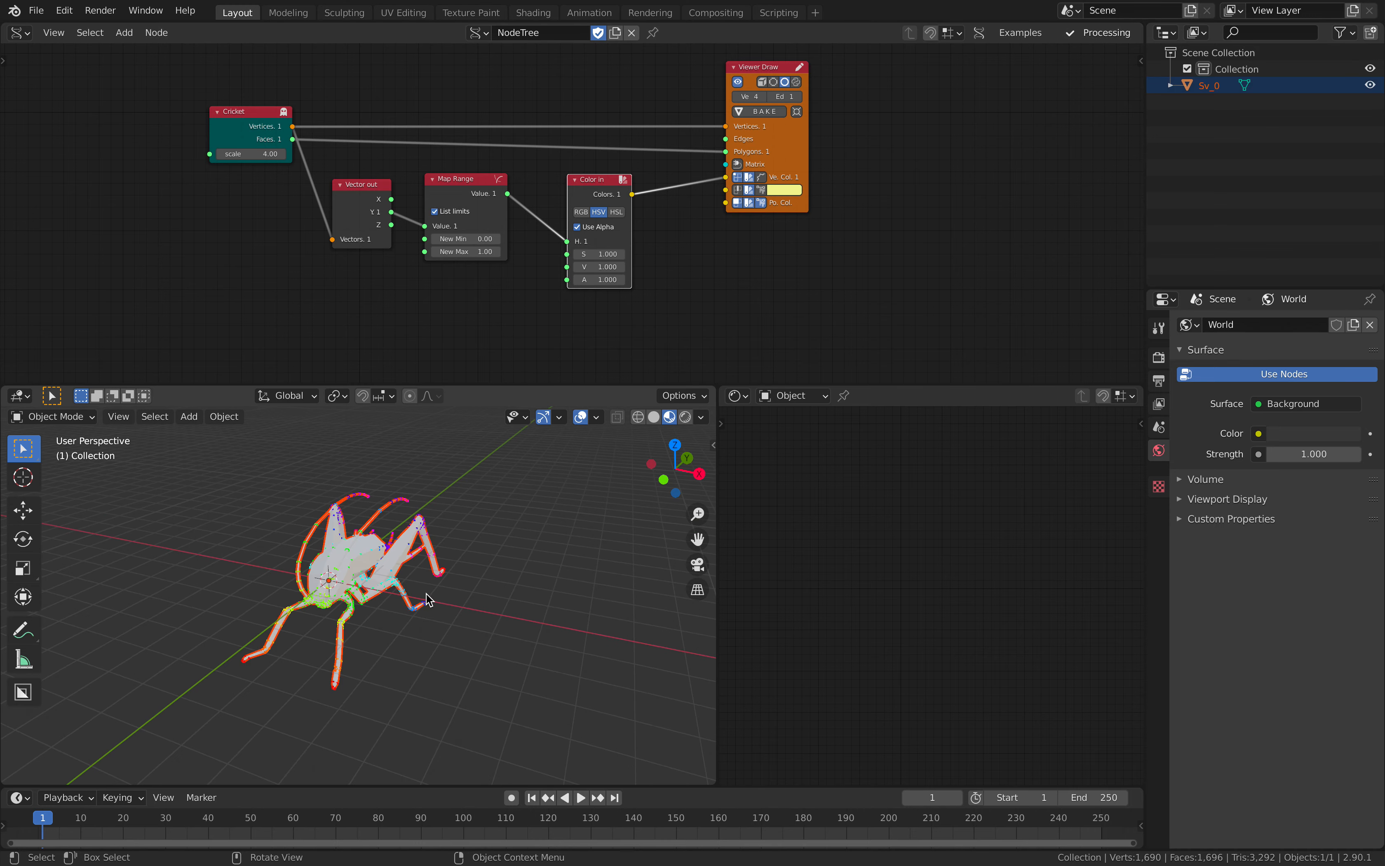
- Move the baked cricket beside the live preview, save the file, and keep the baked object selected
{"action": "key", "text": "g"}
{"action": "left_click", "coordinate": [601, 629]}
{"action": "left_click", "coordinate": [591, 499]}
{"action": "middle_click_drag", "start_coordinate": [591, 519], "coordinate": [503, 570]}
{"action": "key", "text": "ctrl+s"}
{"action": "left_click", "coordinate": [503, 570]}
- Add a Mesh viewer node beyond Viewer Draw and link Cricket's Vertices and Faces to it
{"action": "middle_click_drag", "start_coordinate": [850, 223], "coordinate": [815, 221]}
{"action": "key", "text": "shift+a"}
{"action": "left_click", "coordinate": [865, 175]}
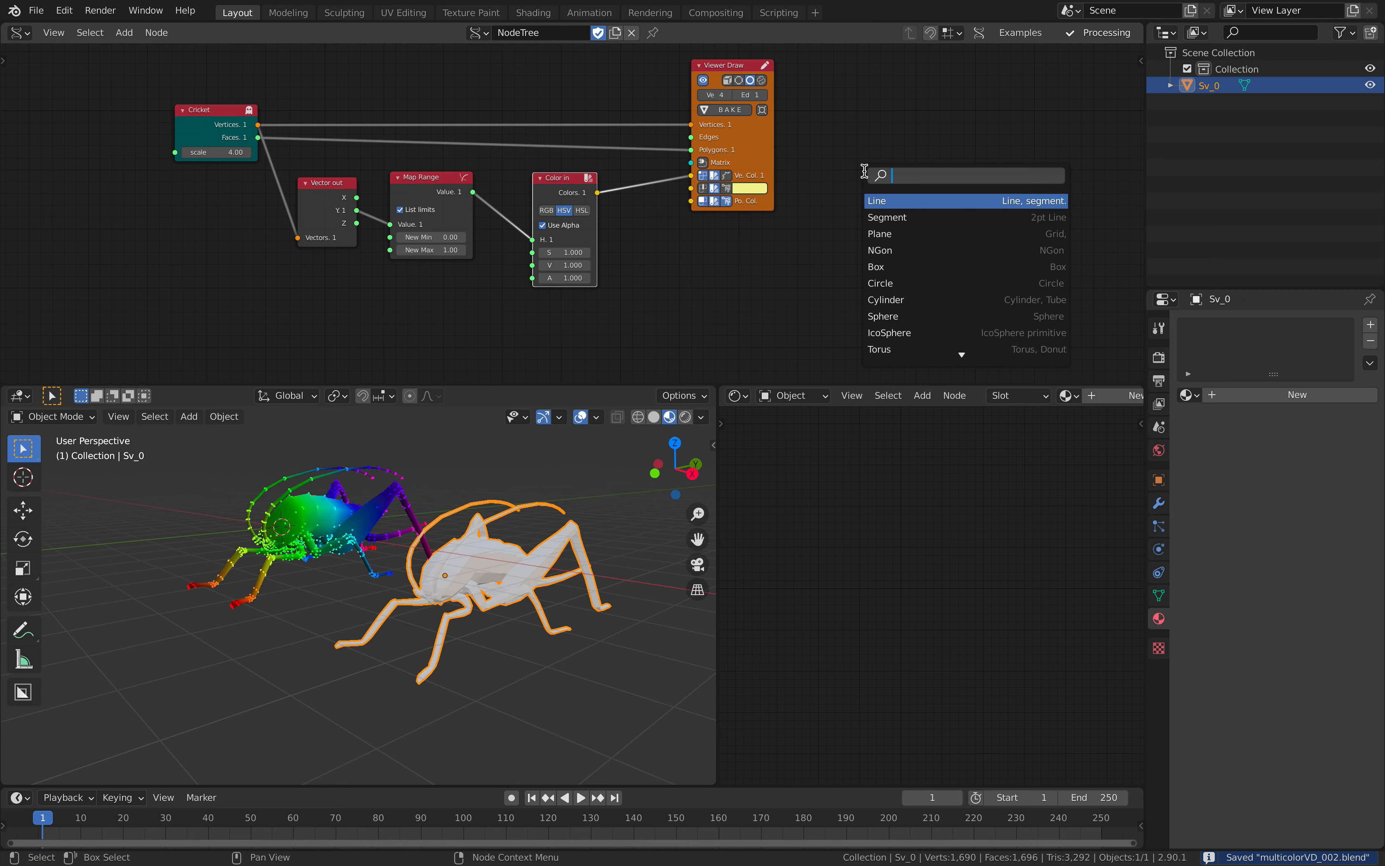
{"action": "type", "text": "mesh vi"}
{"action": "key", "text": "Return"}
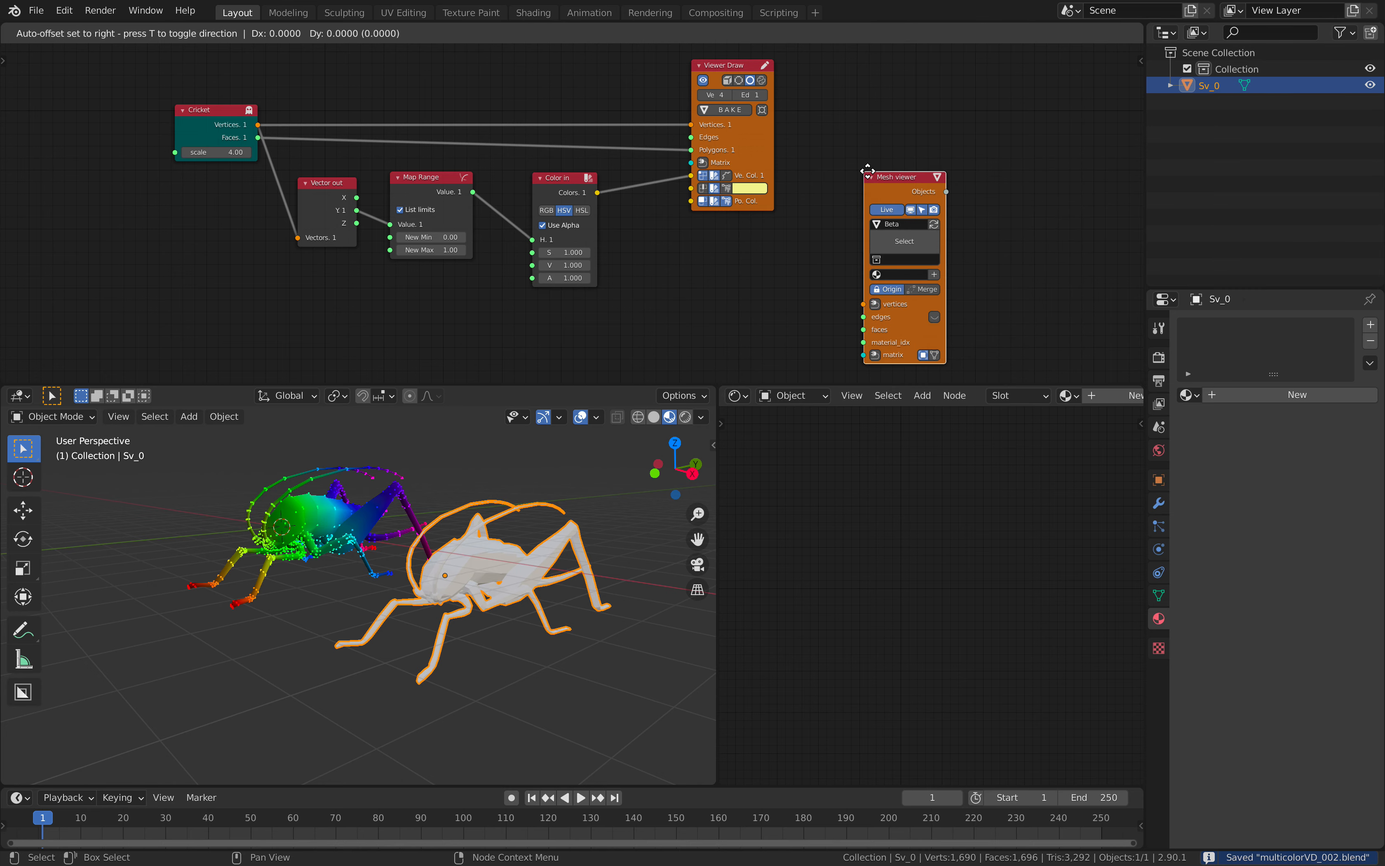
{"action": "left_click", "coordinate": [868, 121]}
{"action": "left_click", "coordinate": [221, 117]}
{"action": "left_click", "coordinate": [881, 123], "text": "shift"}
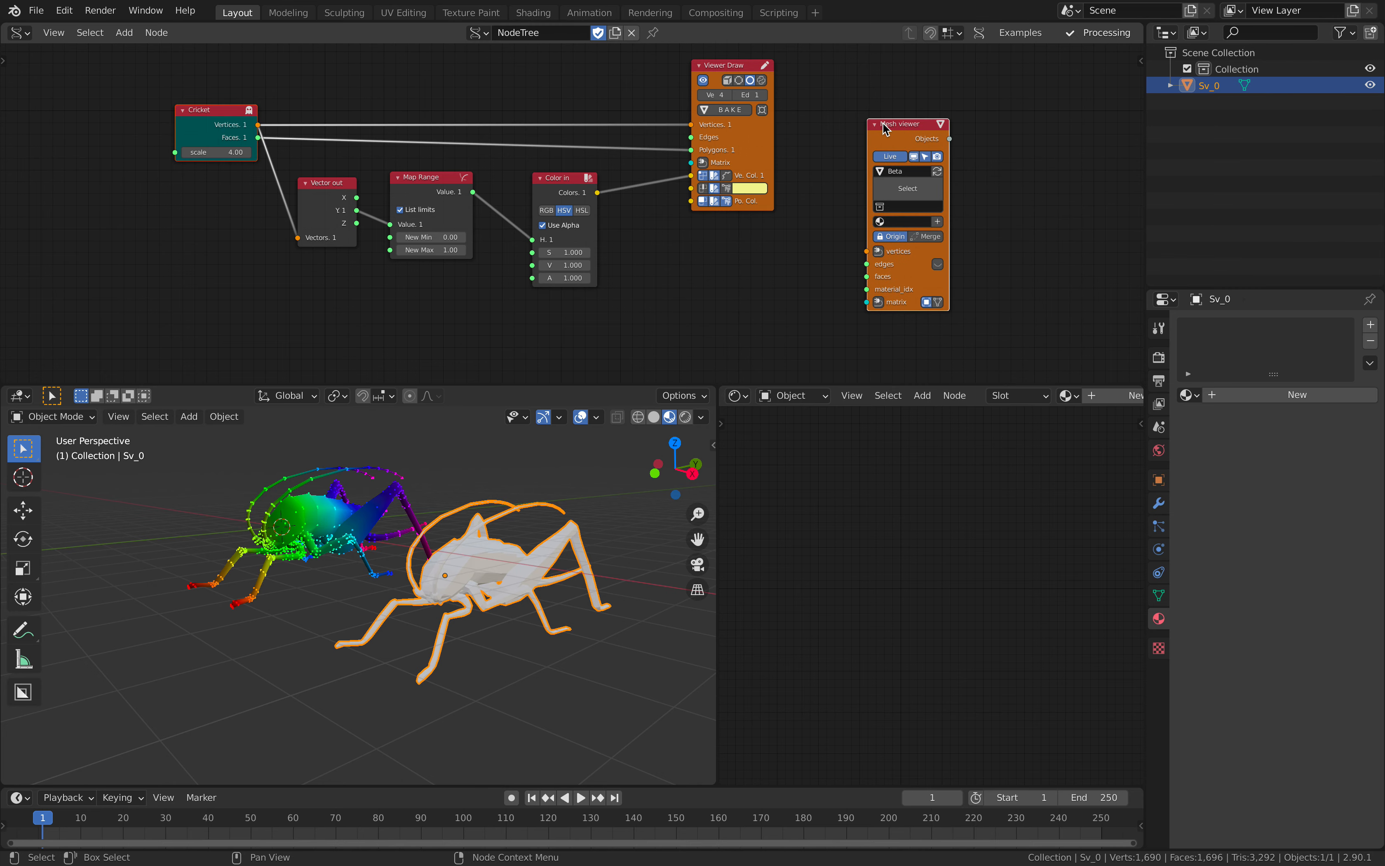
{"action": "key", "text": "f"}
- Add a Vertex color mk3 node beyond the Mesh viewer
{"action": "middle_click_drag", "start_coordinate": [1043, 135], "coordinate": [961, 130]}
{"action": "key", "text": "shift+a"}
{"action": "left_click", "coordinate": [961, 129]}
{"action": "type", "text": "viewer d"}
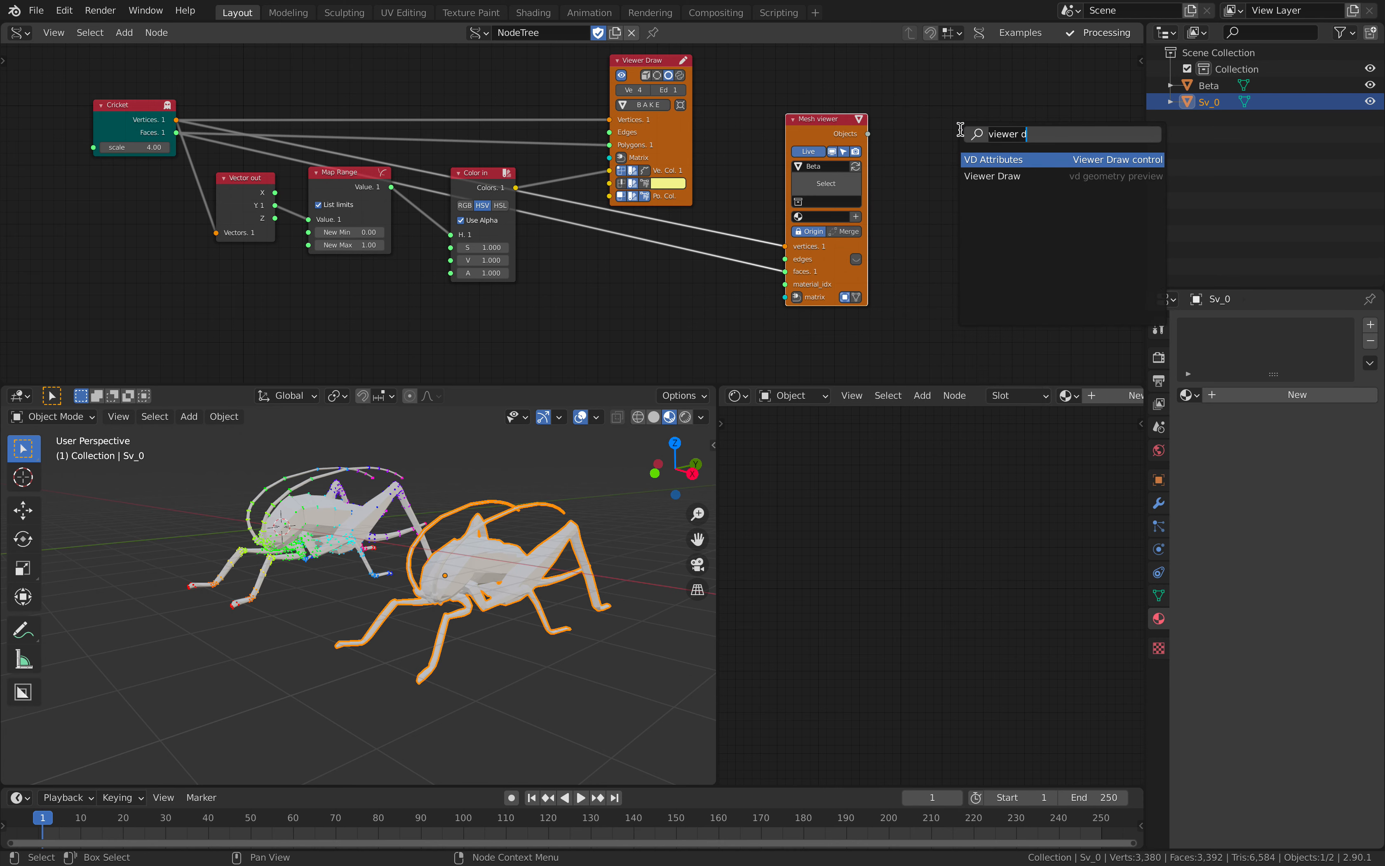
{"action": "type", "text": "vertex c"}
{"action": "key", "text": "Return"}
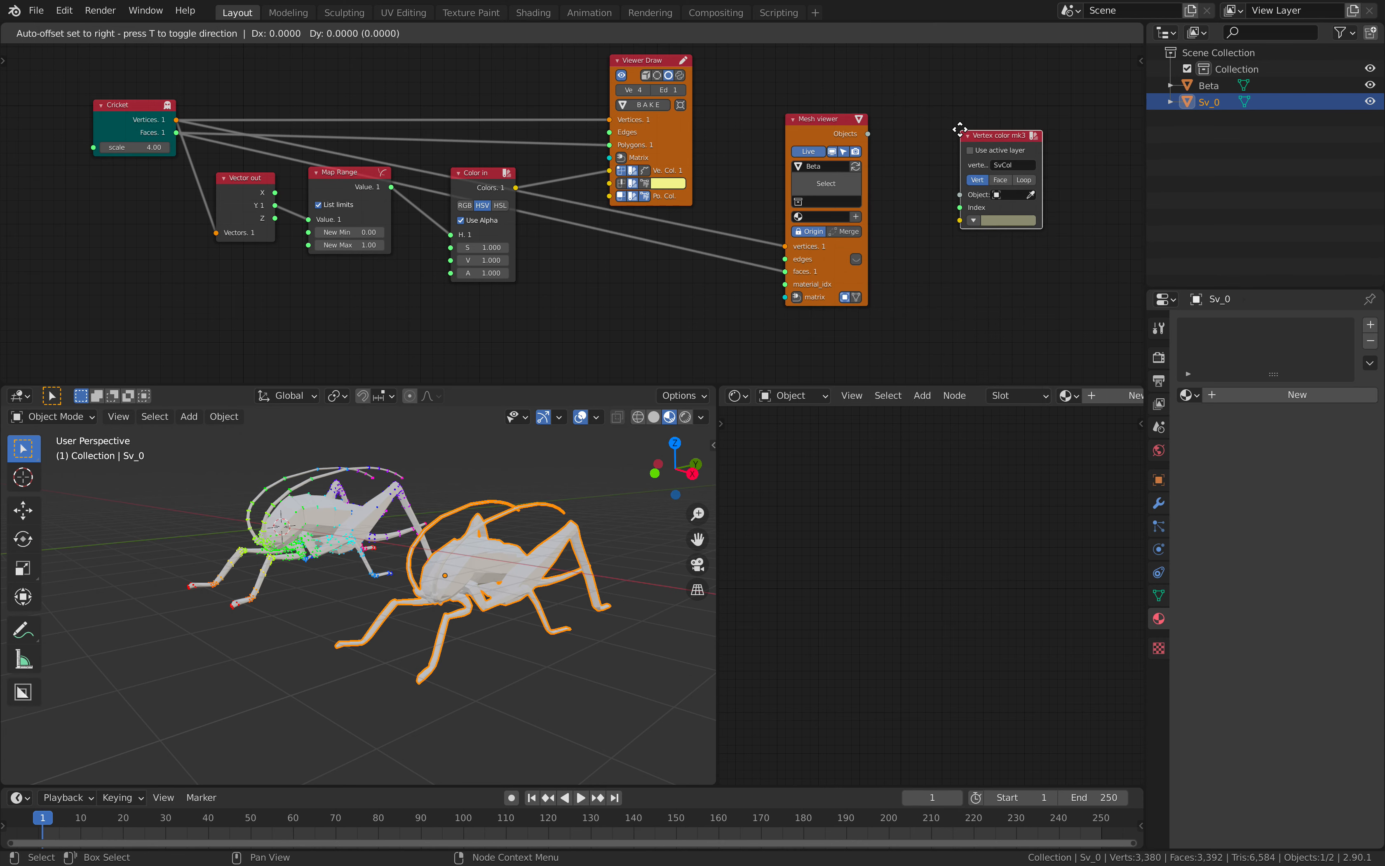
{"action": "left_click", "coordinate": [968, 188]}
- Link Color in's Colors and Mesh viewer's Objects to Vertex color mk3, and lower the Color in node
{"action": "left_click_drag", "start_coordinate": [490, 172], "coordinate": [957, 274]}
{"action": "left_click_drag", "start_coordinate": [868, 134], "coordinate": [703, 275]}
{"action": "left_click_drag", "start_coordinate": [524, 279], "coordinate": [511, 273]}
{"action": "middle_click_drag", "start_coordinate": [572, 455], "coordinate": [567, 519]}
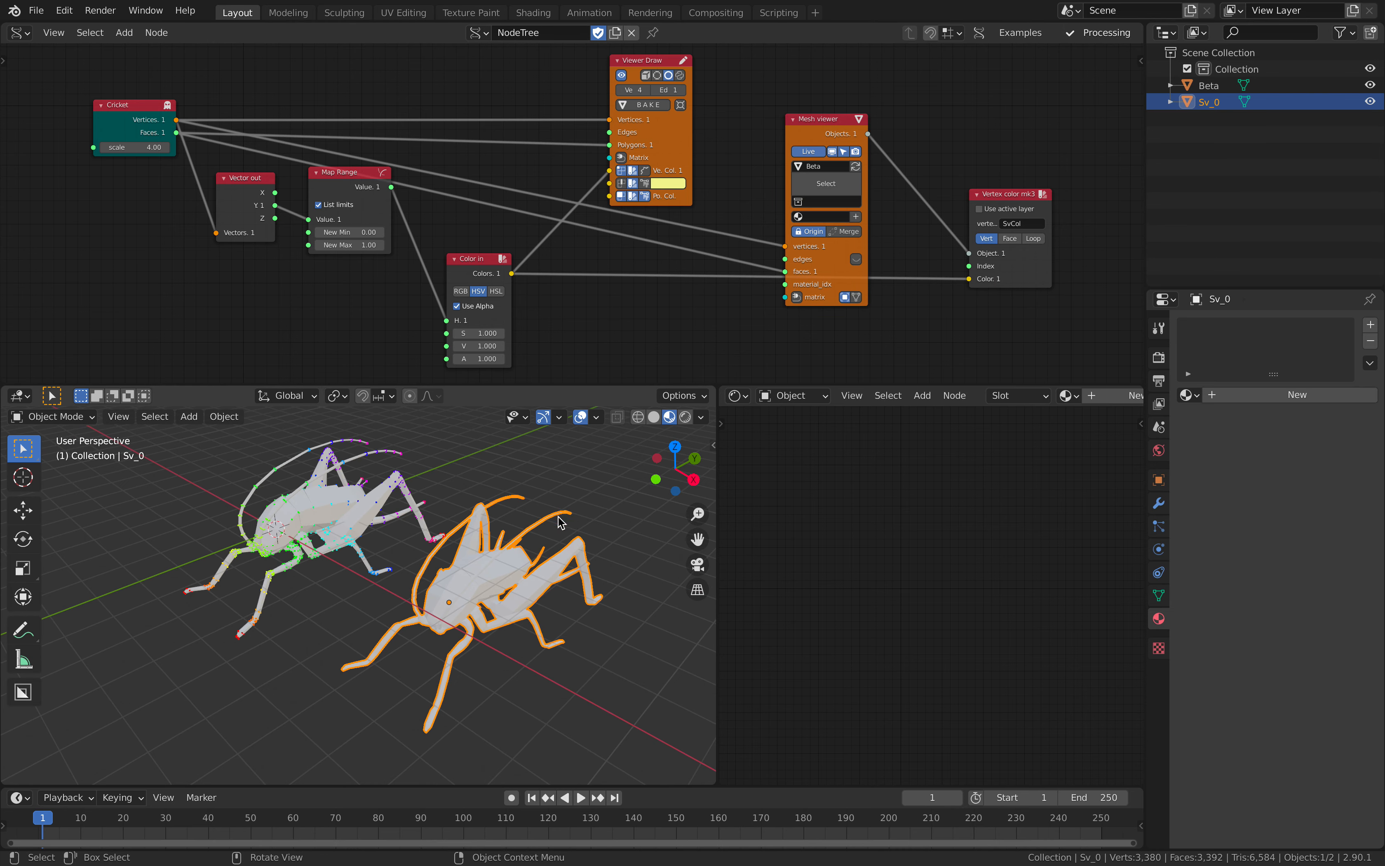
- Create a new material for the baked cricket and add a Vertex Color node beside its Principled BSDF
{"action": "left_click", "coordinate": [1245, 395]}
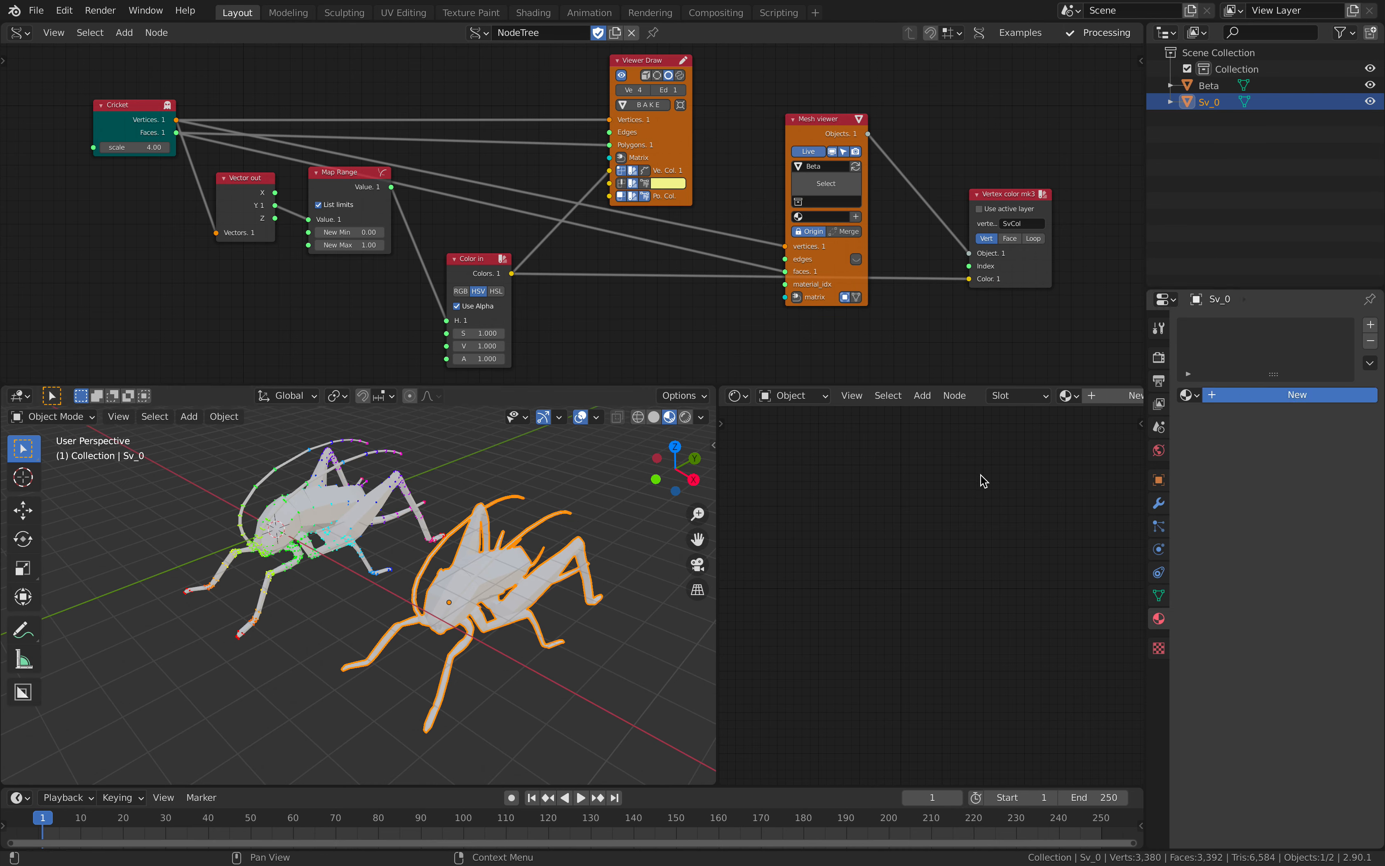
{"action": "key", "text": "shift+a"}
{"action": "left_click", "coordinate": [865, 479]}
{"action": "type", "text": "verte"}
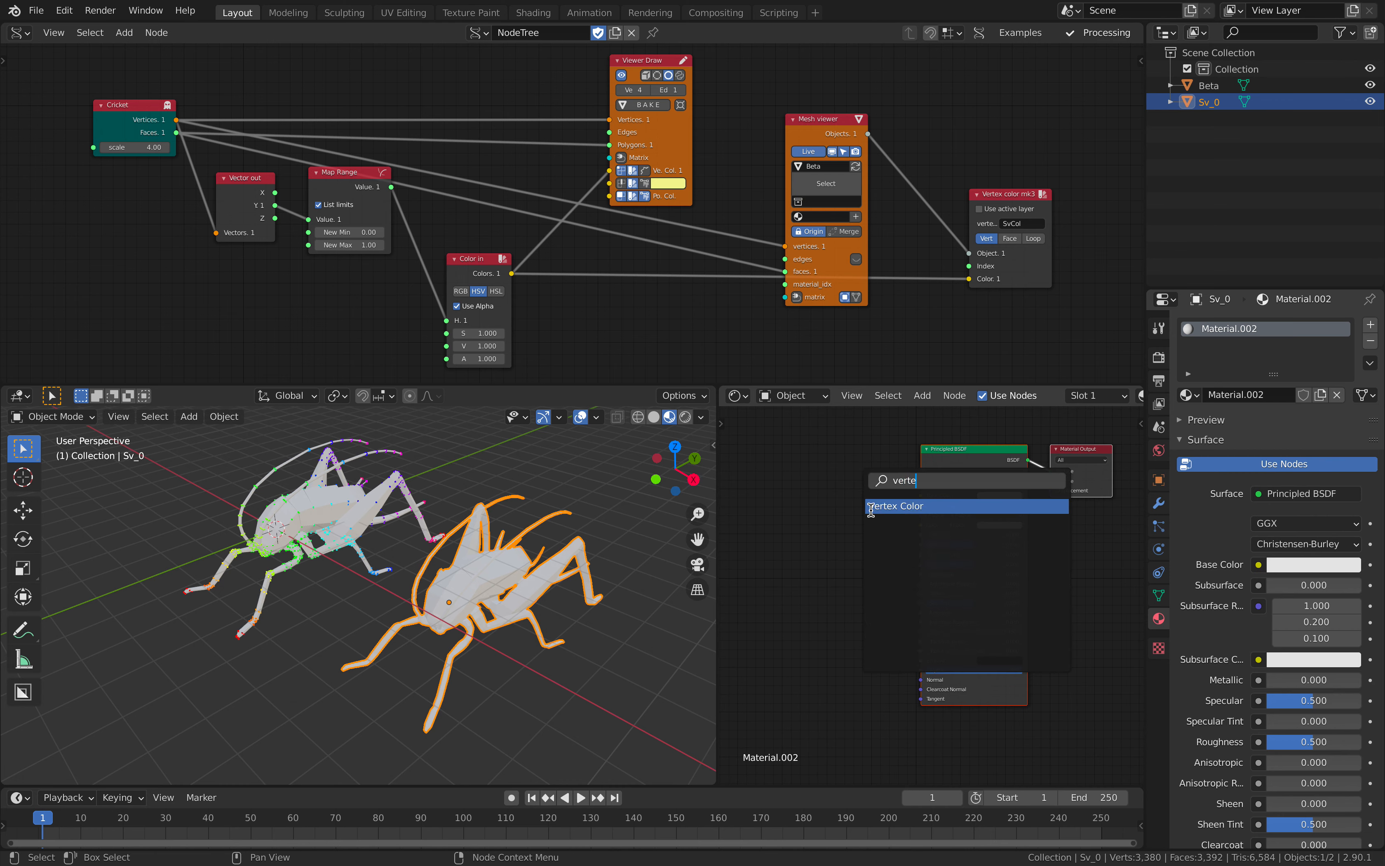
{"action": "left_click", "coordinate": [871, 507]}
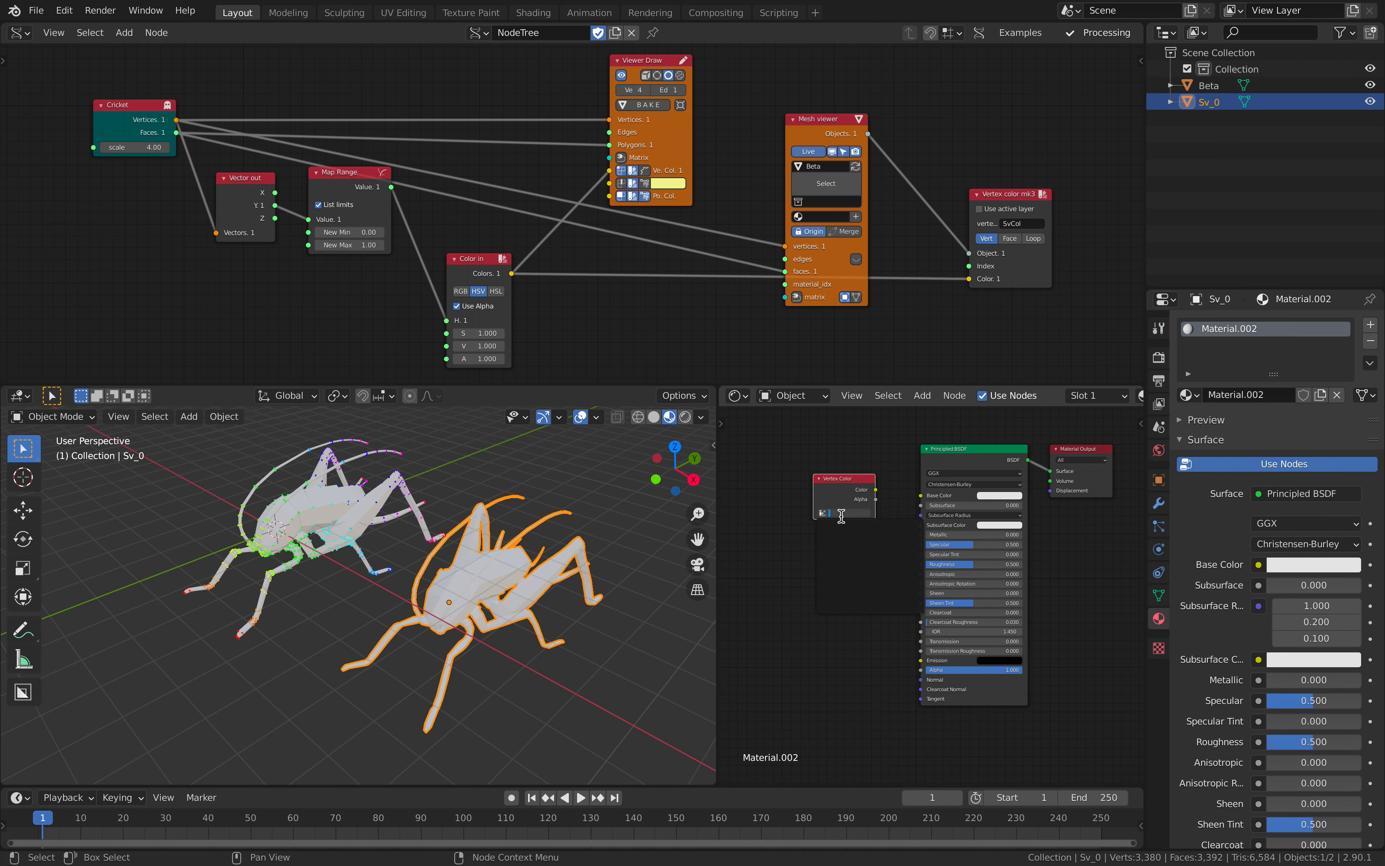
{"action": "scroll", "coordinate": [796, 505], "scroll_direction": "up", "scroll_amount": 1}
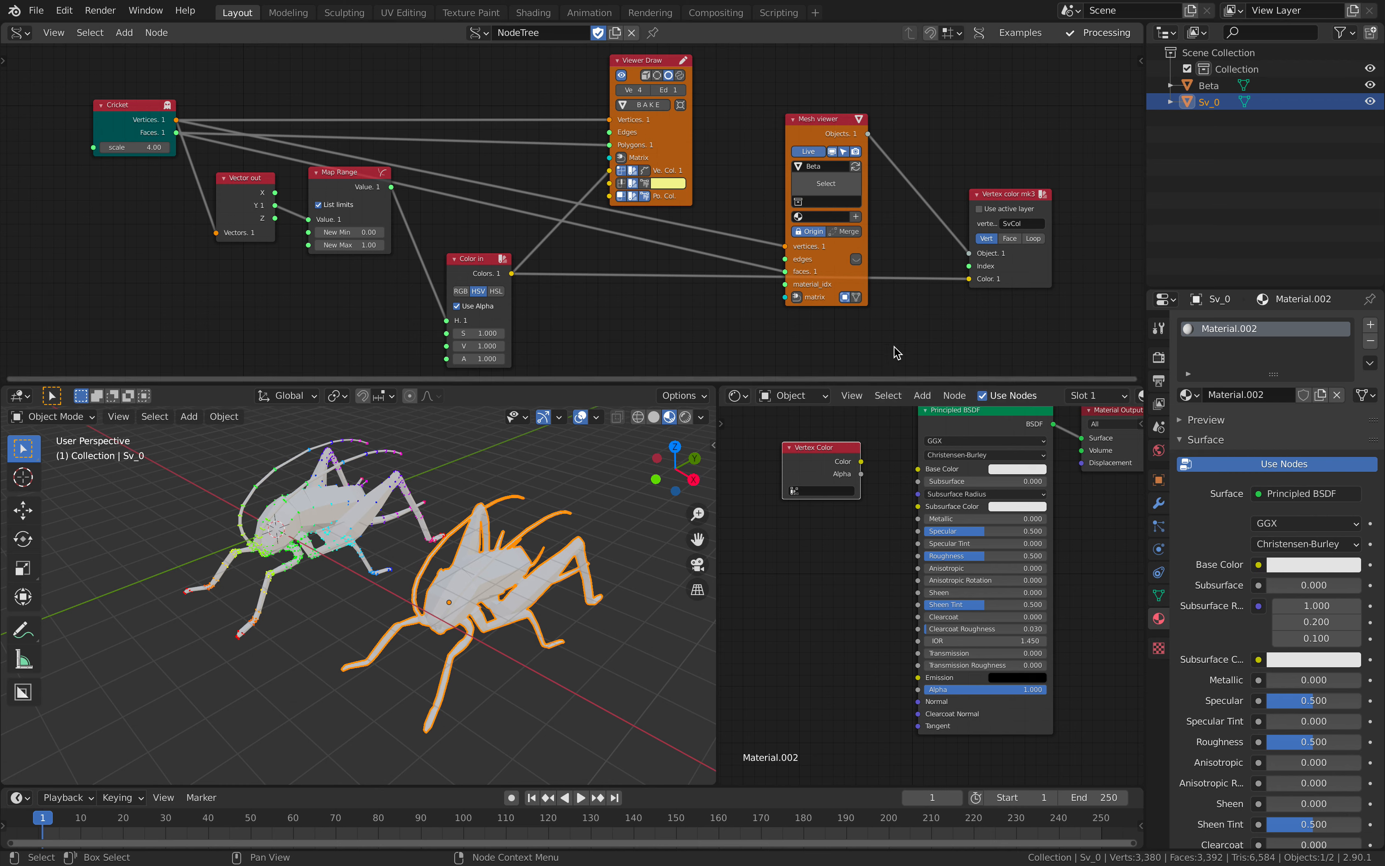
- Play the timeline briefly and check the baked cricket's mesh data for Vertex Colors
{"action": "left_click_drag", "start_coordinate": [1017, 279], "coordinate": [1025, 273]}
{"action": "key", "text": "space"}
{"action": "key", "text": "space"}
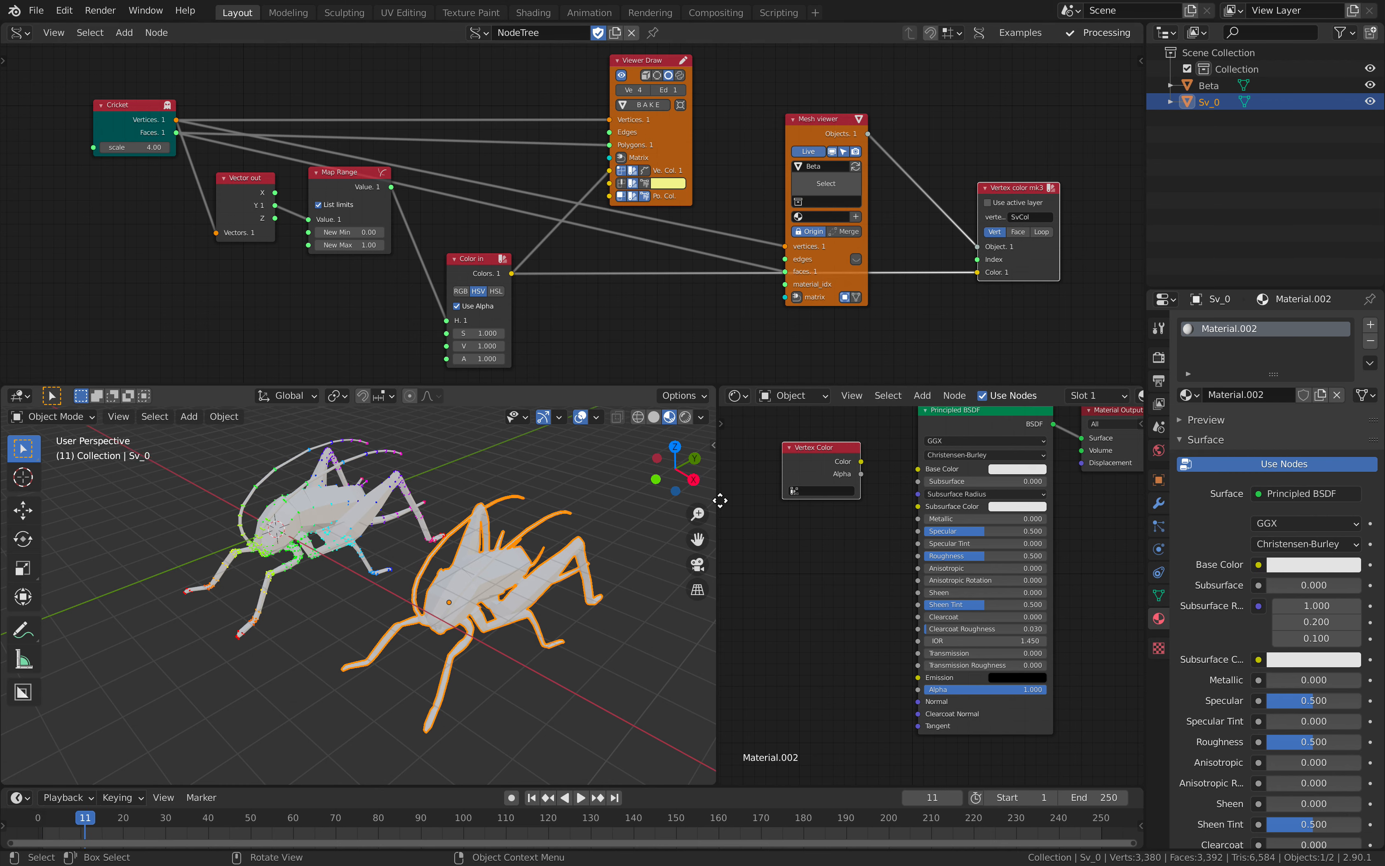
{"action": "left_click", "coordinate": [1159, 595]}
{"action": "left_click", "coordinate": [1195, 564]}
{"action": "left_click", "coordinate": [1195, 564]}
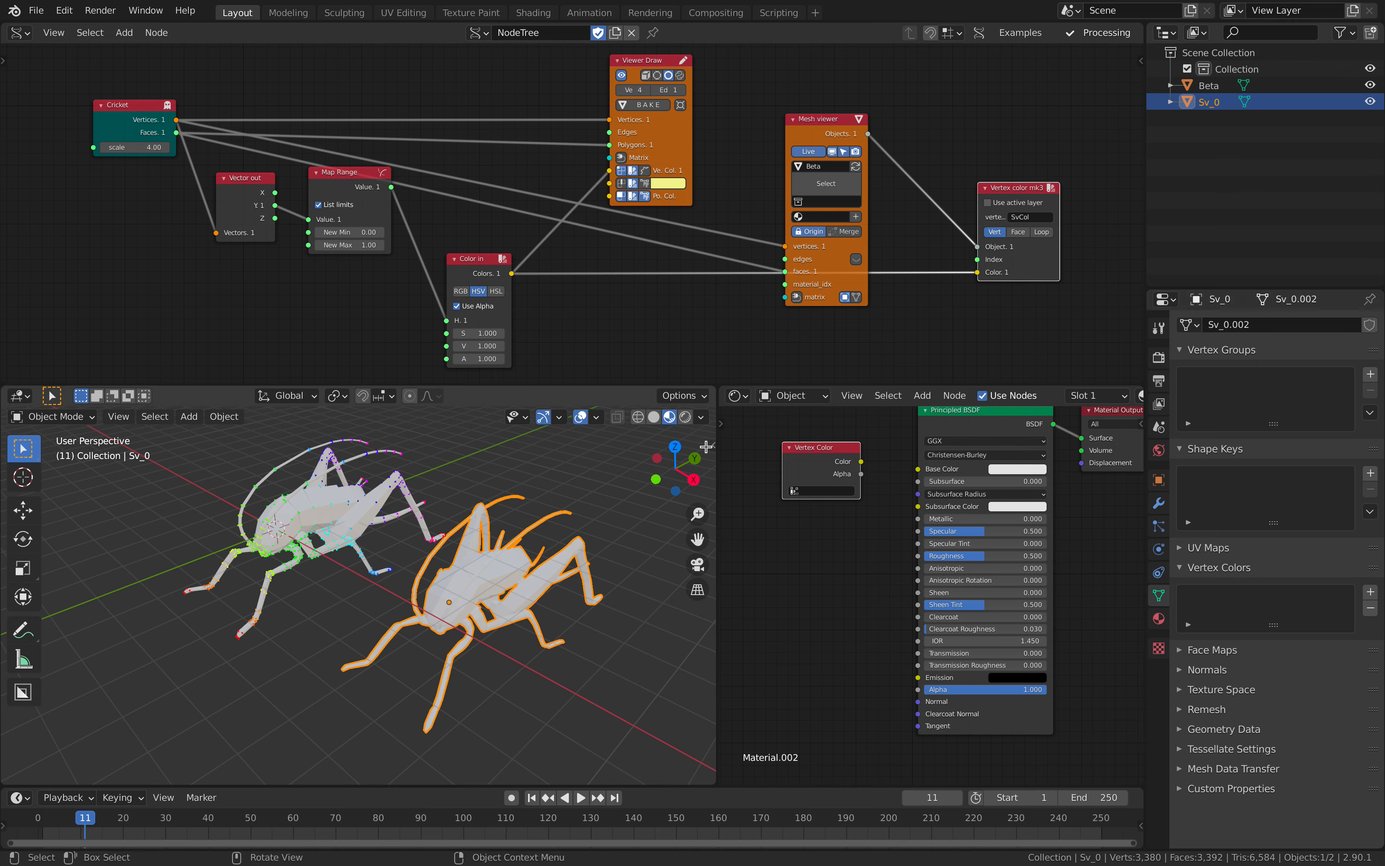
- Raise the Vertex color mk3 and Mesh viewer nodes, and turn on Mesh viewer's edge display
{"action": "left_click_drag", "start_coordinate": [1047, 266], "coordinate": [1050, 242]}
{"action": "left_click_drag", "start_coordinate": [819, 121], "coordinate": [808, 68]}
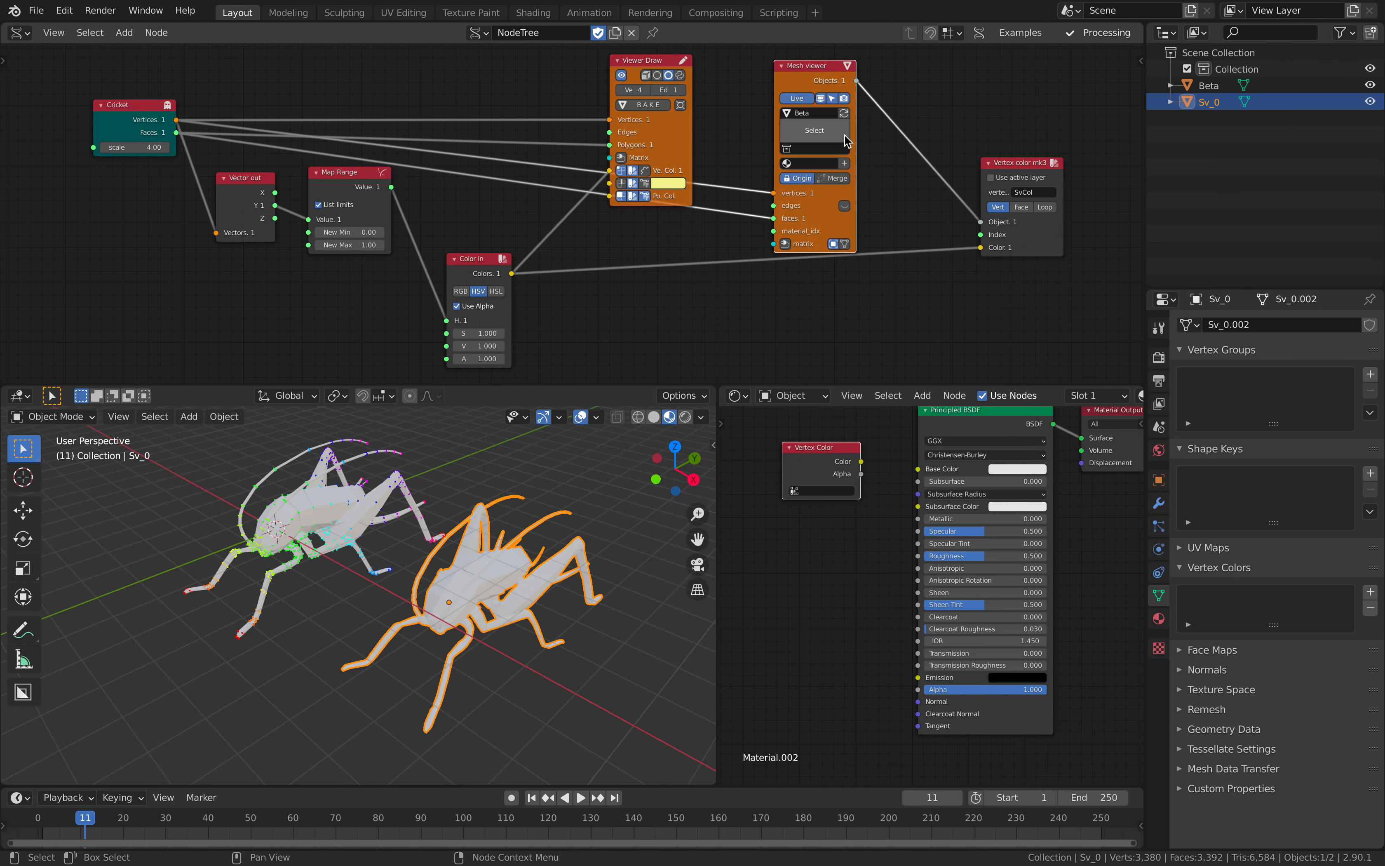
{"action": "left_click", "coordinate": [844, 208]}
{"action": "left_click", "coordinate": [844, 207]}
{"action": "left_click", "coordinate": [844, 208]}
{"action": "left_click", "coordinate": [844, 208]}
{"action": "left_click", "coordinate": [844, 207]}
{"action": "left_click", "coordinate": [844, 207]}
{"action": "left_click", "coordinate": [844, 208]}
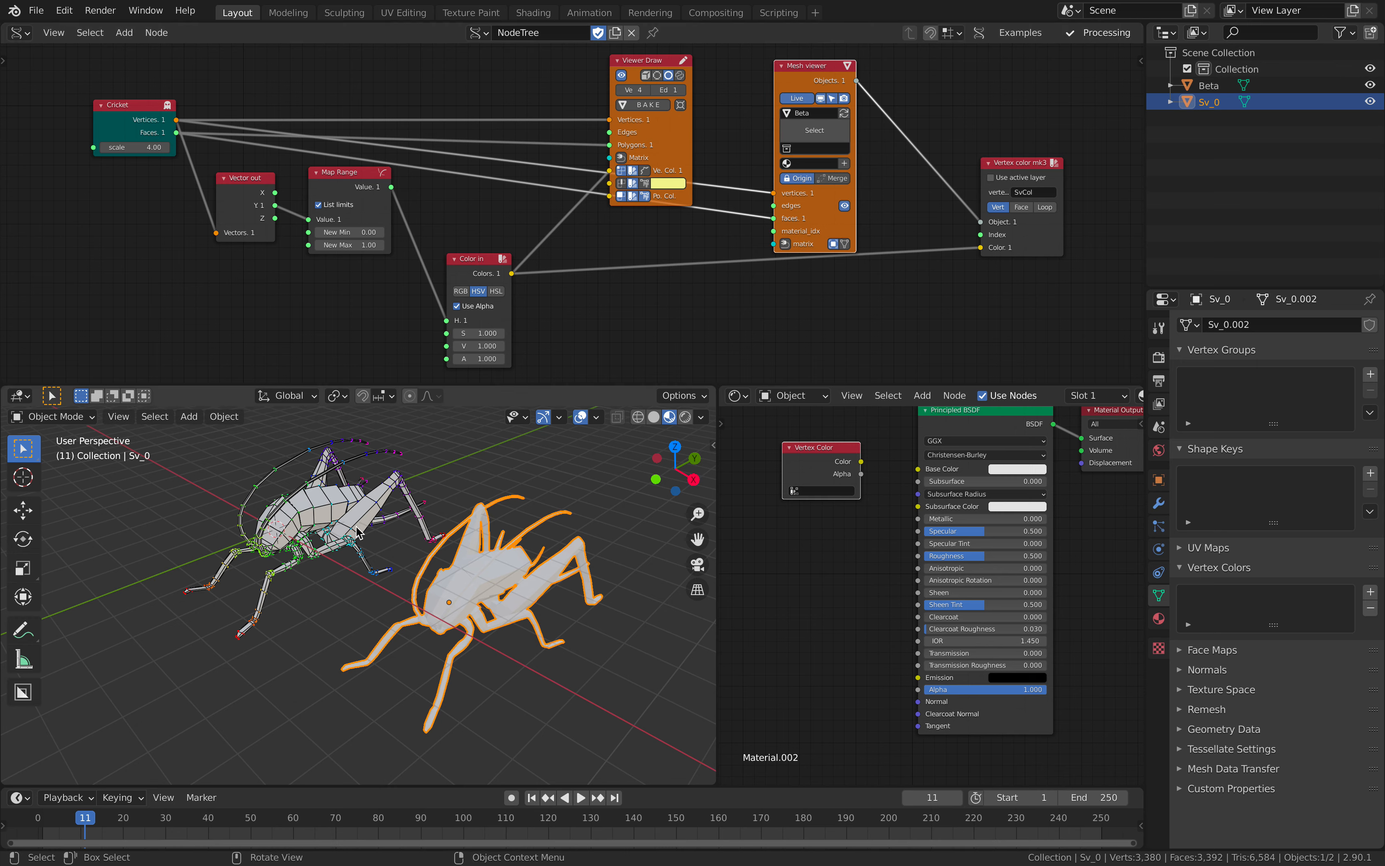
- Select the Mesh viewer's cricket, Beta, and move it to the other side of the preview
{"action": "mouse_move", "coordinate": [444, 587]}
{"action": "middle_mouse_down"}
{"action": "mouse_move", "coordinate": [463, 585]}
{"action": "mouse_move", "coordinate": [445, 572]}
{"action": "middle_mouse_up"}
{"action": "left_click", "coordinate": [372, 549]}
{"action": "left_click", "coordinate": [326, 527]}
{"action": "key", "text": "g"}
{"action": "left_click", "coordinate": [335, 545]}
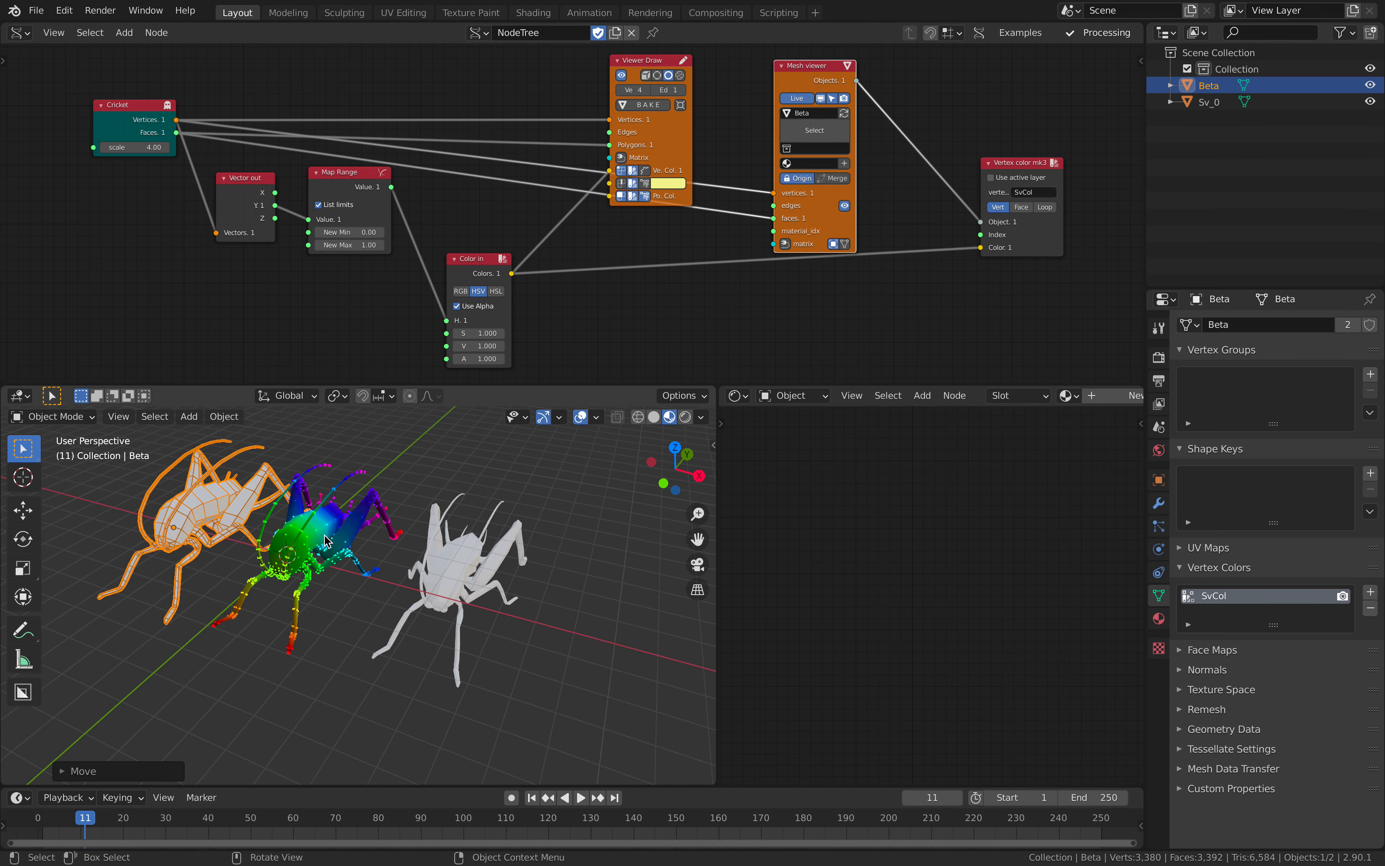
{"action": "middle_click_drag", "start_coordinate": [200, 511], "coordinate": [340, 533], "text": "shift"}
{"action": "scroll", "coordinate": [340, 533], "scroll_direction": "up", "scroll_amount": 2}
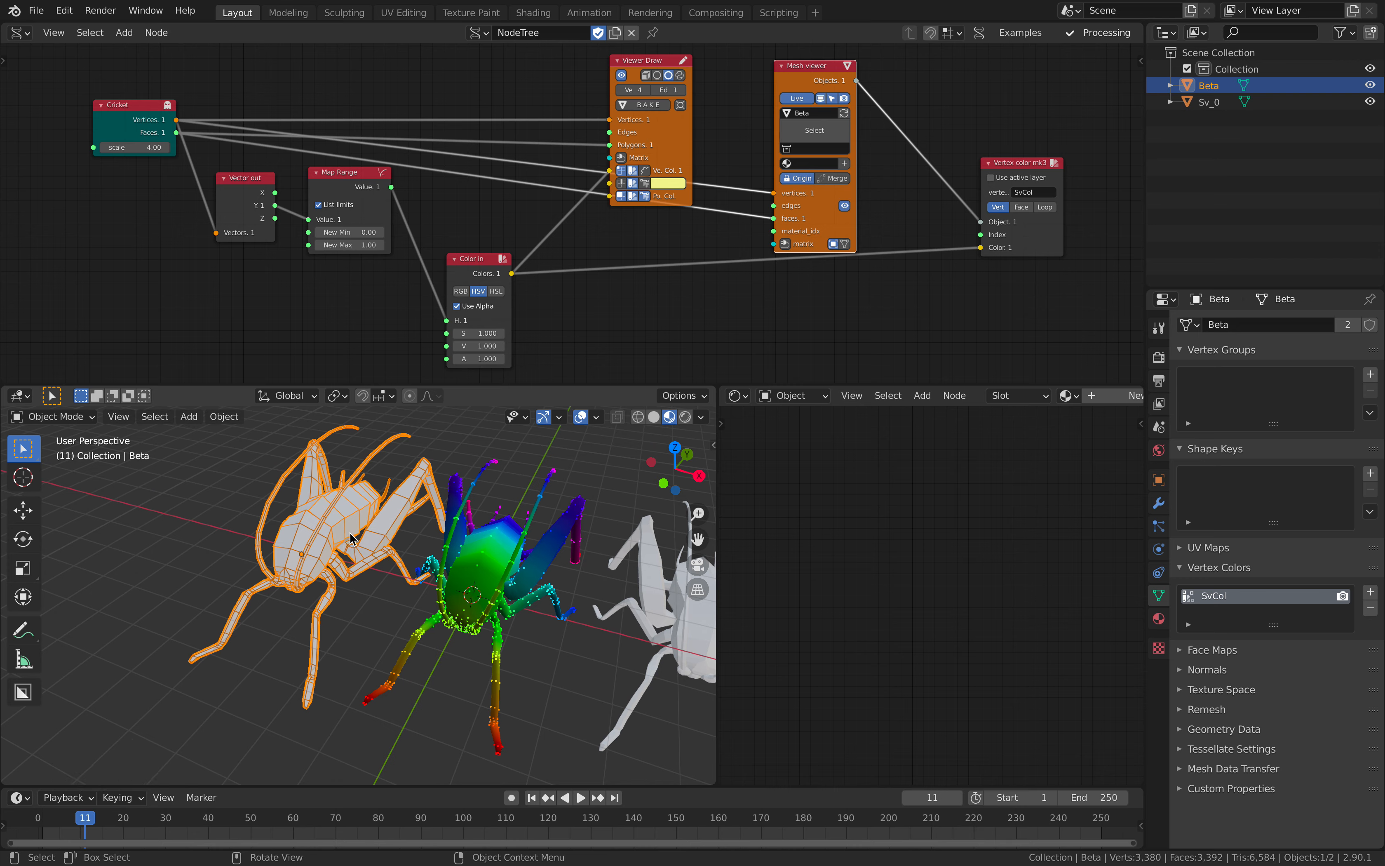
- Delete the baked cricket object Sv_0
{"action": "scroll", "coordinate": [424, 560], "scroll_direction": "down", "scroll_amount": 1}
{"action": "left_click", "coordinate": [628, 615]}
{"action": "middle_click_drag", "start_coordinate": [575, 585], "coordinate": [624, 592], "text": "shift"}
{"action": "key", "text": "x"}
{"action": "left_click", "coordinate": [577, 588]}
- Select the Mesh viewer's cricket and assign it the existing Material.002
{"action": "left_click", "coordinate": [336, 522]}
{"action": "middle_click_drag", "start_coordinate": [337, 522], "coordinate": [298, 499]}
{"action": "scroll", "coordinate": [297, 499], "scroll_direction": "up", "scroll_amount": 2}
{"action": "scroll", "coordinate": [297, 498], "scroll_direction": "down", "scroll_amount": 2}
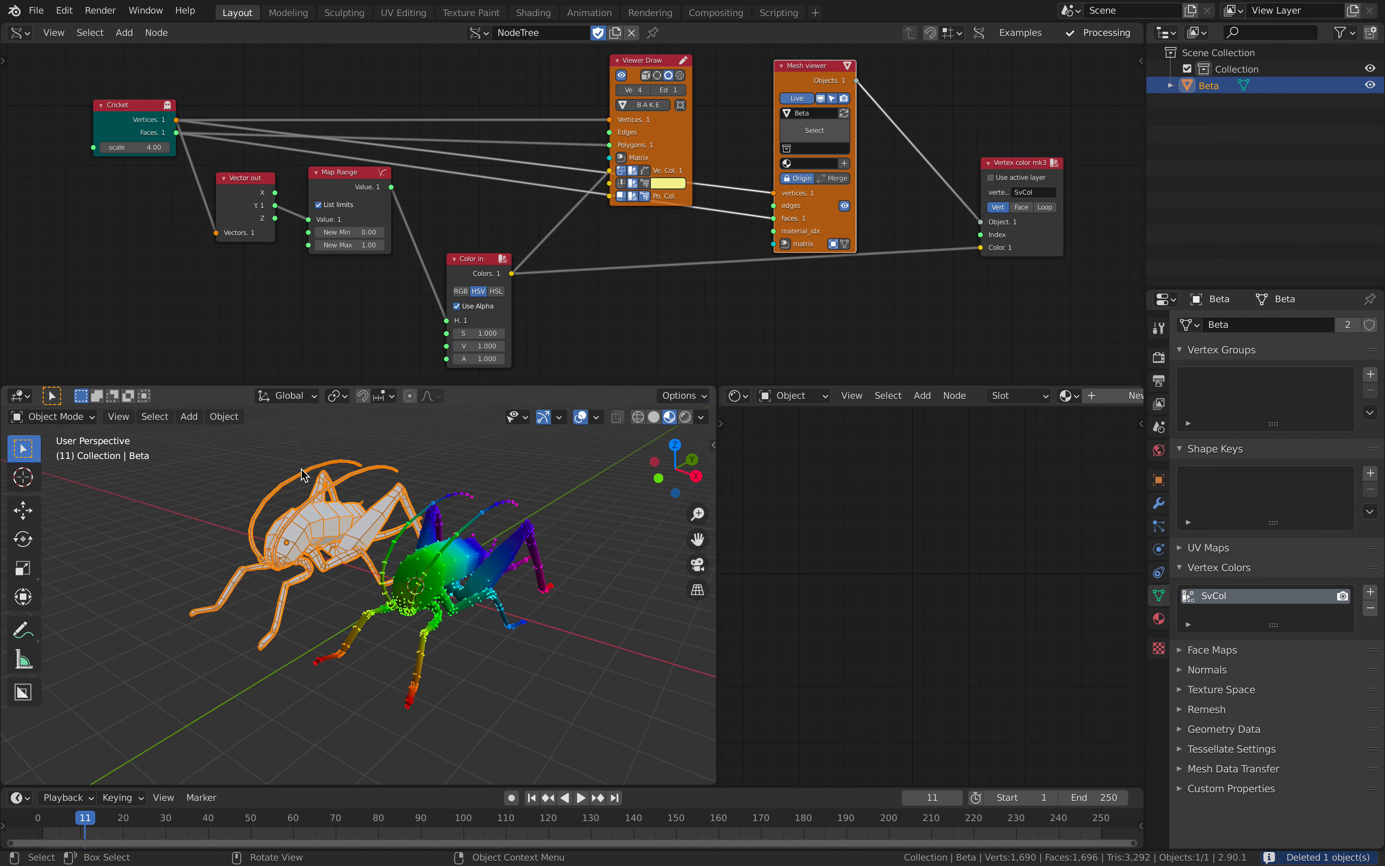
{"action": "middle_click_drag", "start_coordinate": [760, 270], "coordinate": [664, 276]}
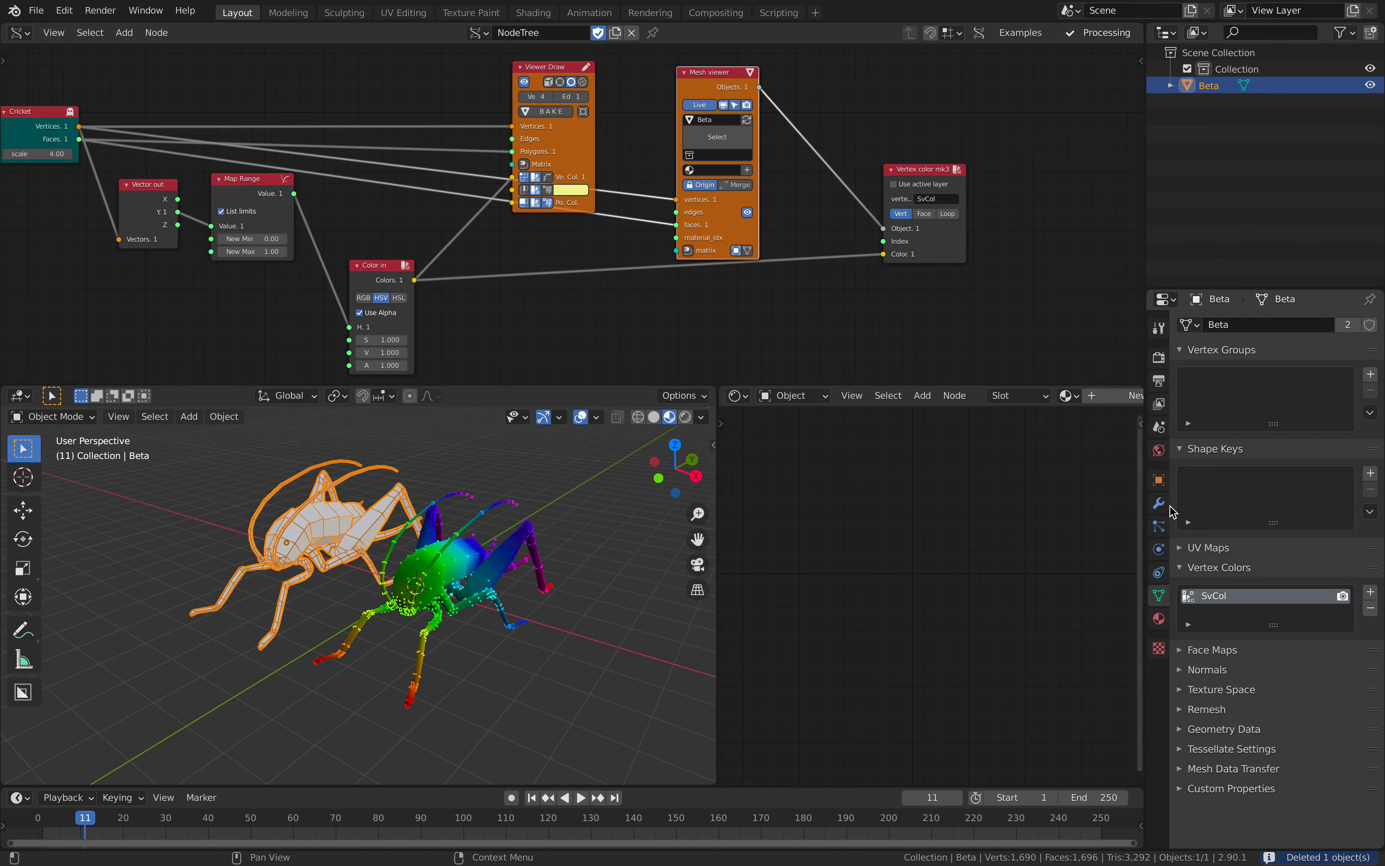
{"action": "left_click", "coordinate": [1157, 621]}
{"action": "left_click", "coordinate": [1189, 394]}
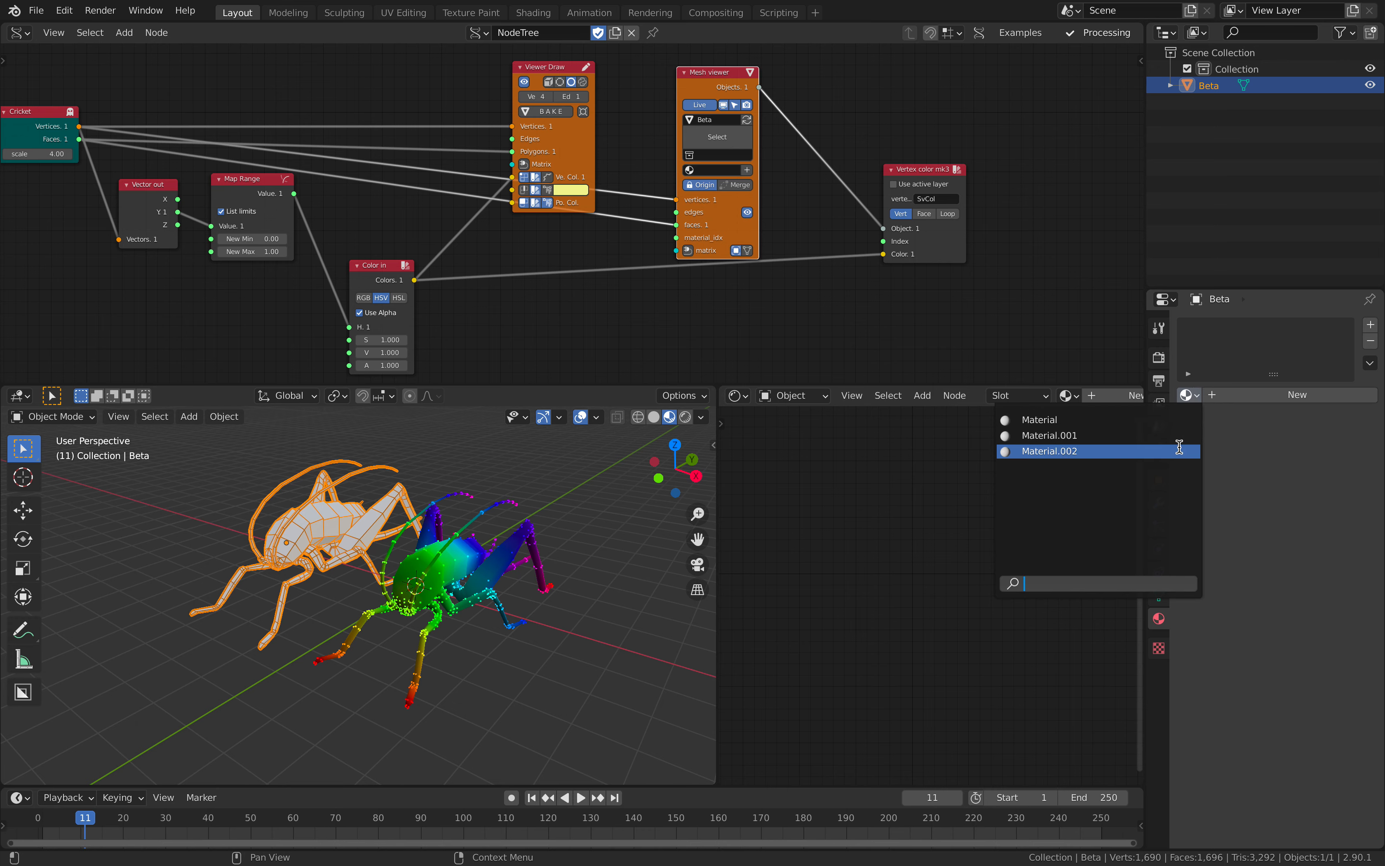
{"action": "left_click", "coordinate": [1030, 445]}
- Set the shader's Vertex Color node to SvCol and link its Color to the Principled BSDF's Base Color
{"action": "left_click", "coordinate": [841, 508]}
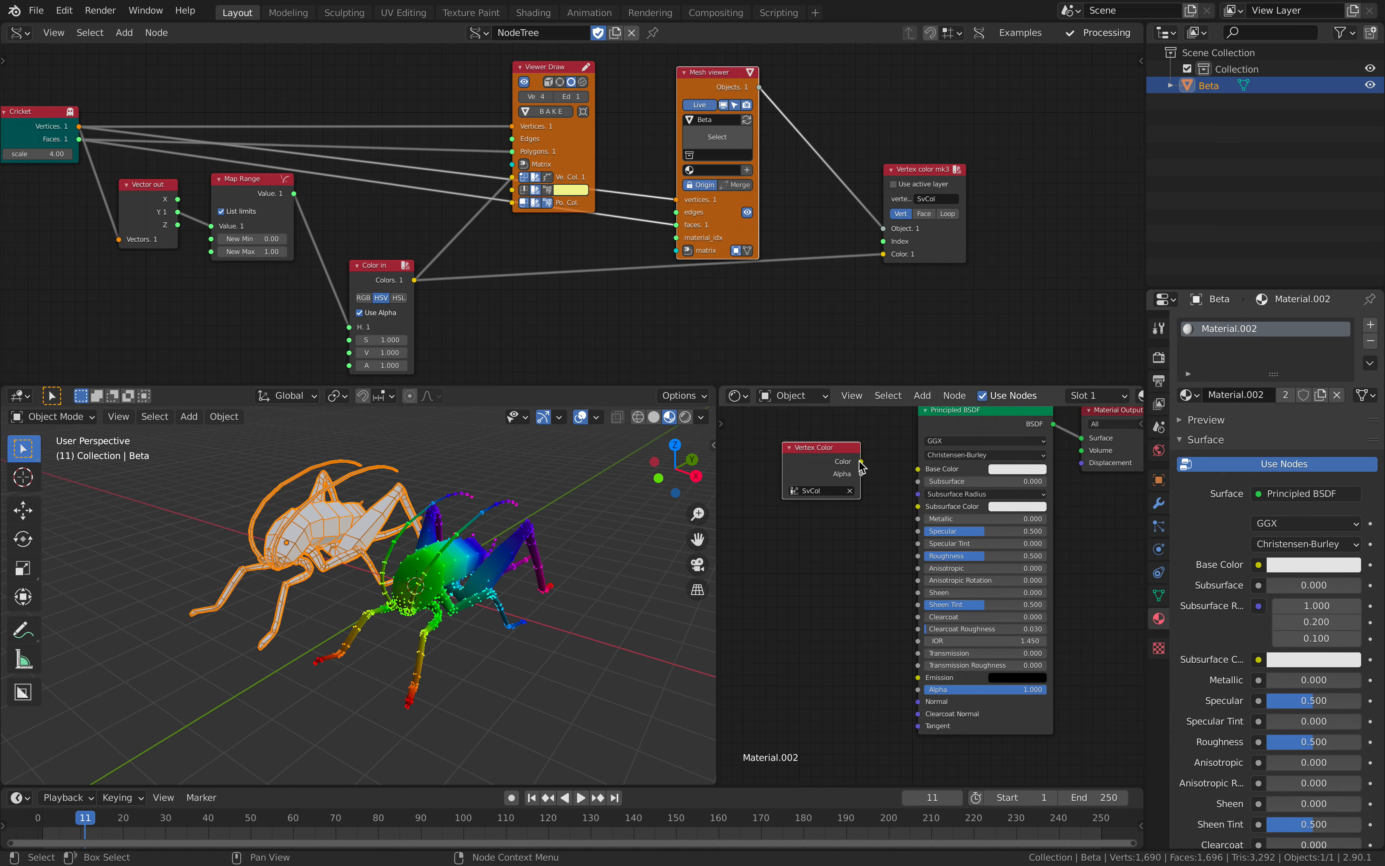
{"action": "left_click_drag", "start_coordinate": [860, 461], "coordinate": [918, 469]}
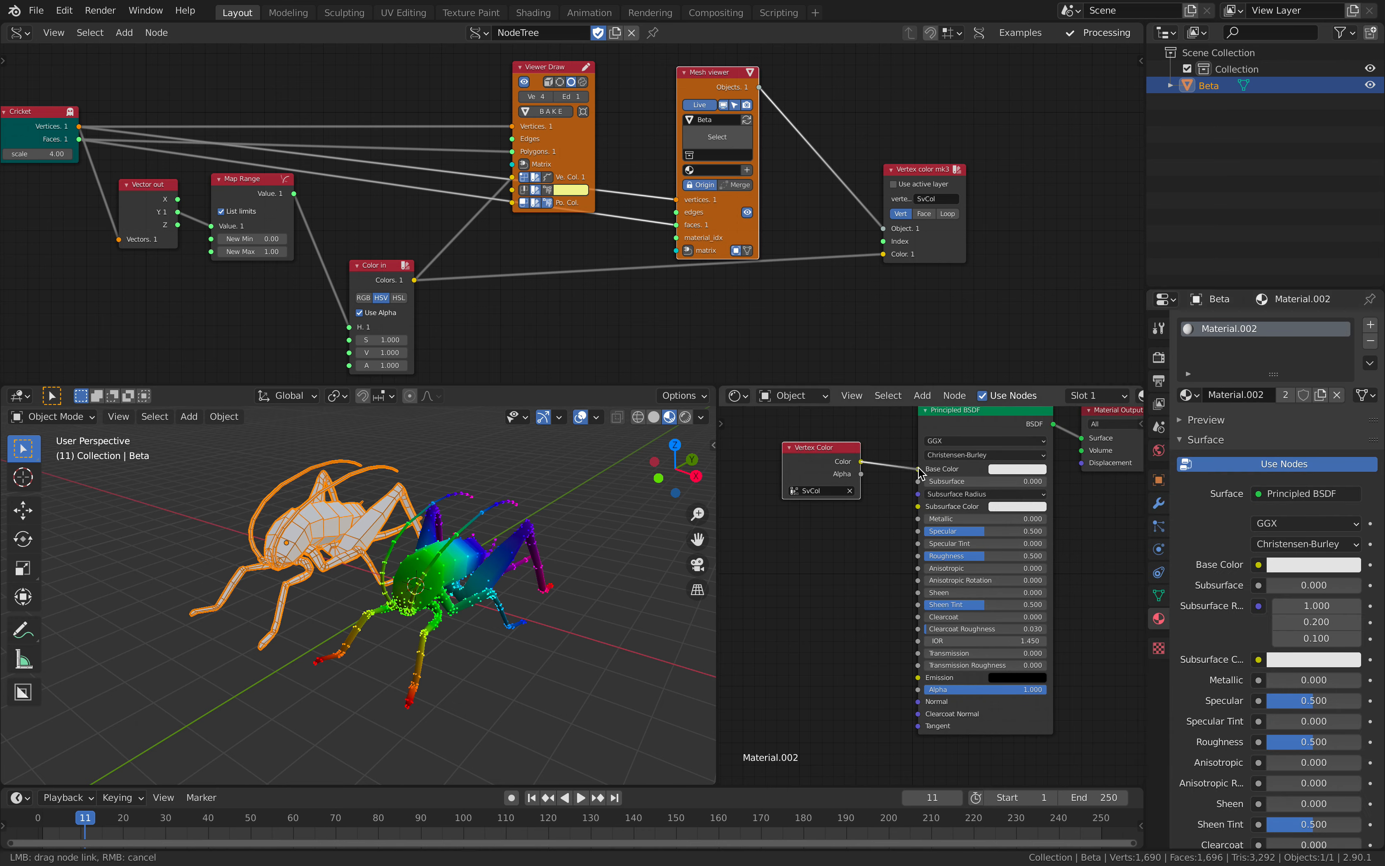
{"action": "left_click", "coordinate": [579, 496]}
{"action": "middle_click_drag", "start_coordinate": [579, 496], "coordinate": [590, 547]}
{"action": "left_click", "coordinate": [413, 564]}
{"action": "middle_click_drag", "start_coordinate": [412, 564], "coordinate": [364, 579]}
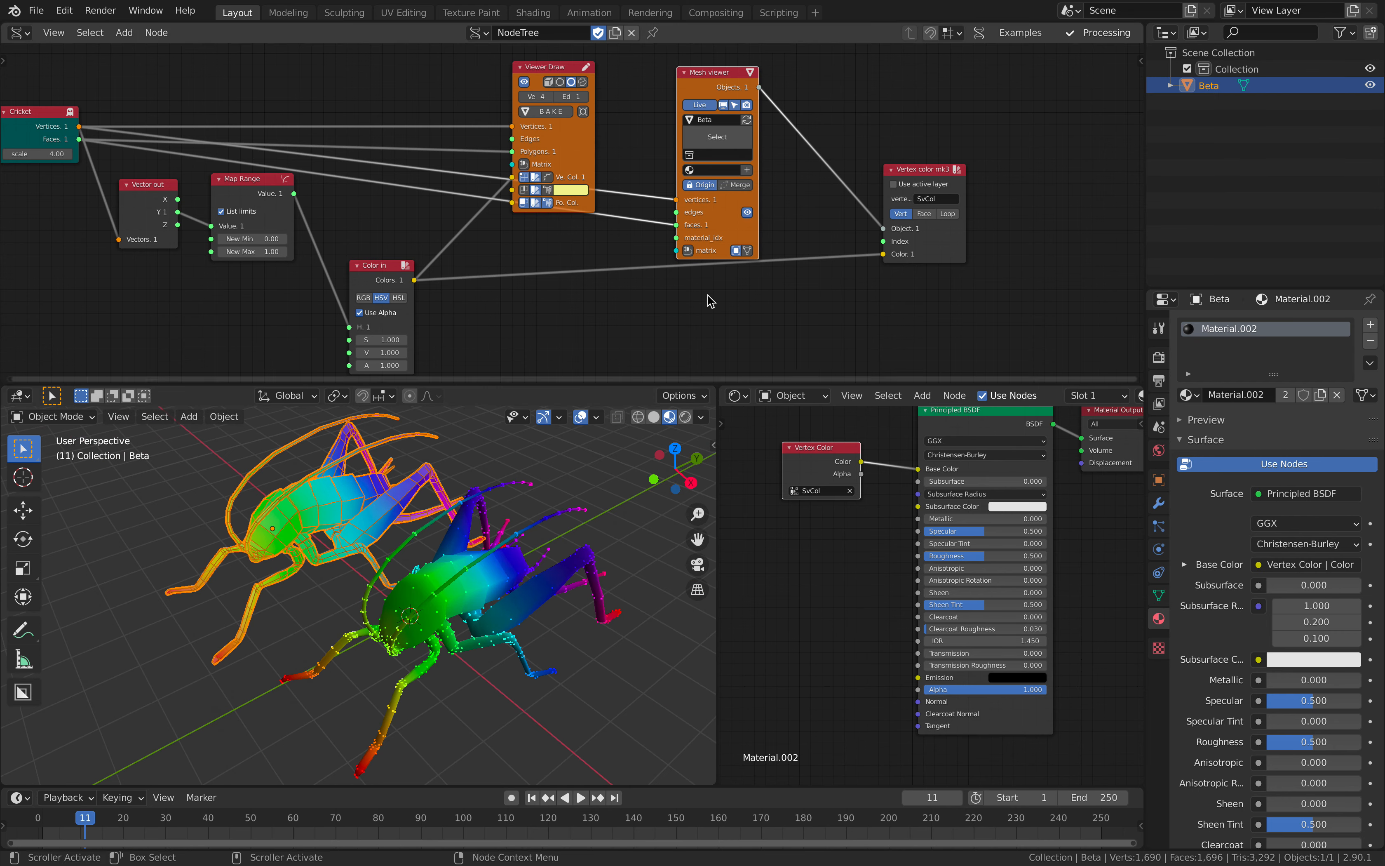
- Feed Mesh viewer's matrix from a Matrix in node with location X -4.320, and save the file
{"action": "left_click", "coordinate": [688, 250]}
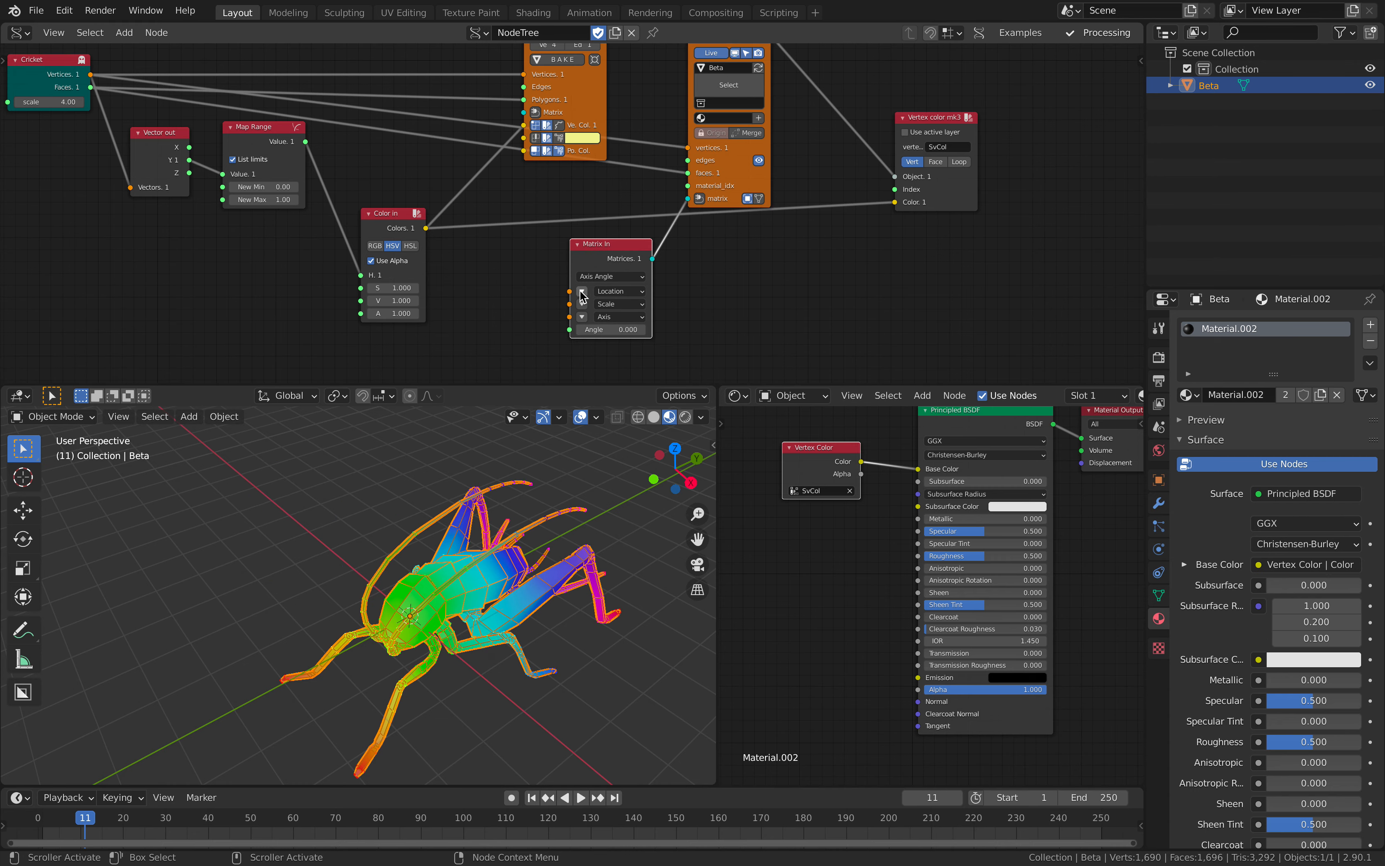
{"action": "left_click", "coordinate": [582, 292]}
{"action": "left_click_drag", "start_coordinate": [621, 291], "coordinate": [567, 291]}
{"action": "left_click", "coordinate": [550, 513]}
{"action": "key", "text": "ctrl+s"}
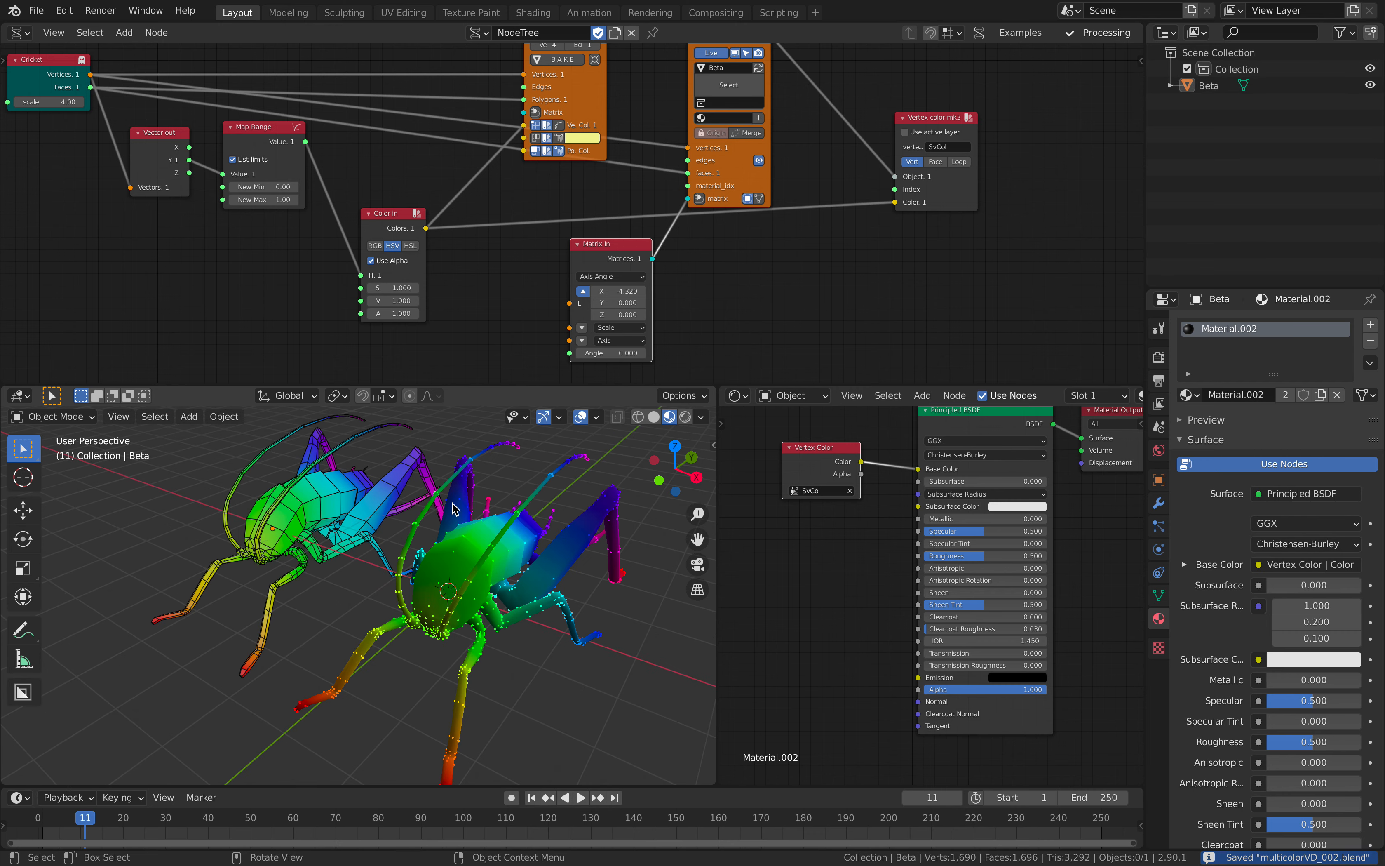
- Set Material.002's Metallic to 0.752 and Roughness to 0.166, enlarge the viewport, and save the file
{"action": "left_click", "coordinate": [350, 510]}
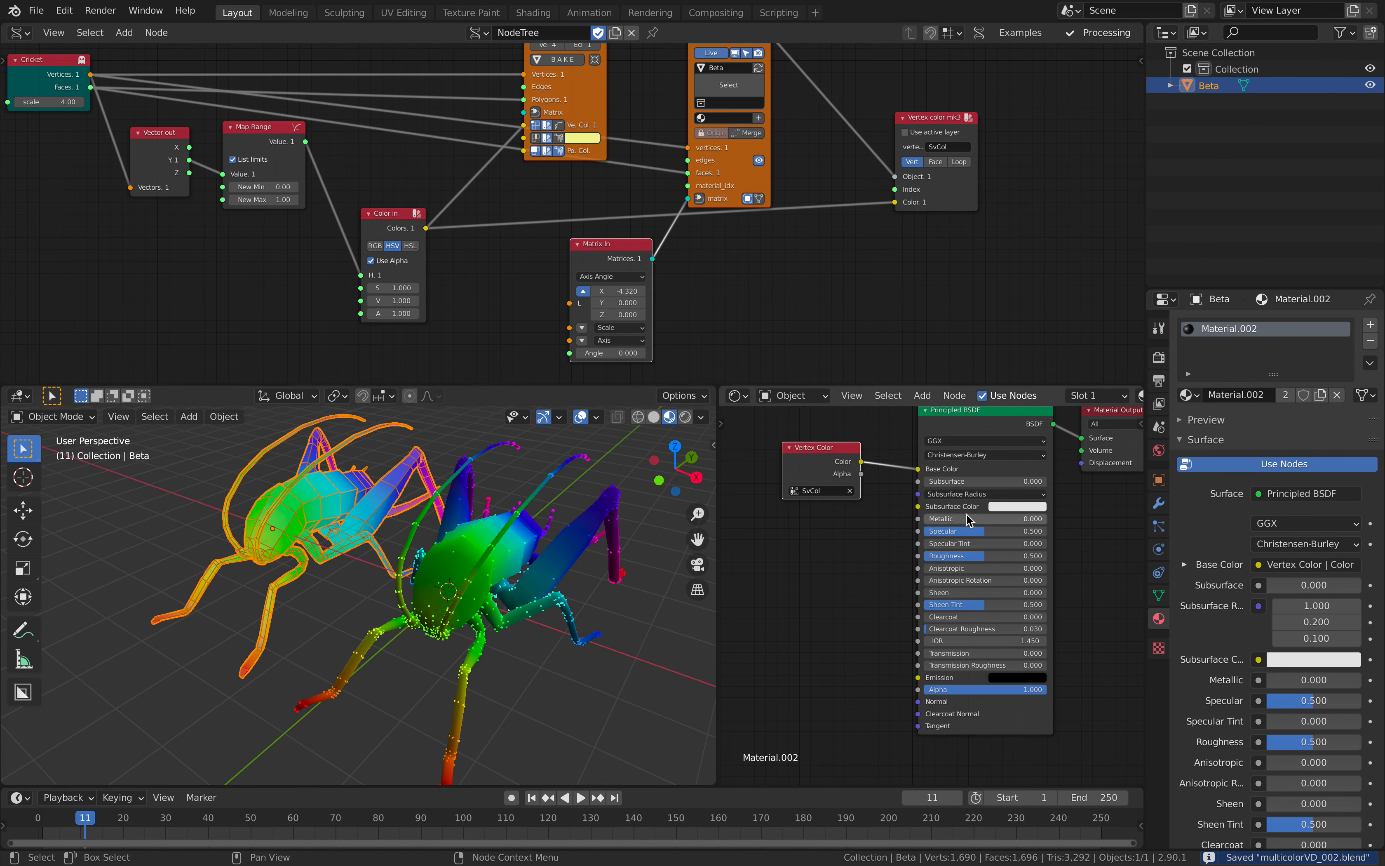
{"action": "left_click_drag", "start_coordinate": [983, 558], "coordinate": [942, 558]}
{"action": "left_click", "coordinate": [429, 541]}
{"action": "mouse_move", "coordinate": [430, 541]}
{"action": "middle_mouse_down"}
{"action": "mouse_move", "coordinate": [628, 506]}
{"action": "mouse_move", "coordinate": [430, 528]}
{"action": "middle_mouse_up"}
{"action": "left_click_drag", "start_coordinate": [572, 385], "coordinate": [572, 278]}
{"action": "middle_click_drag", "start_coordinate": [561, 332], "coordinate": [575, 352]}
{"action": "key", "text": "ctrl+s"}
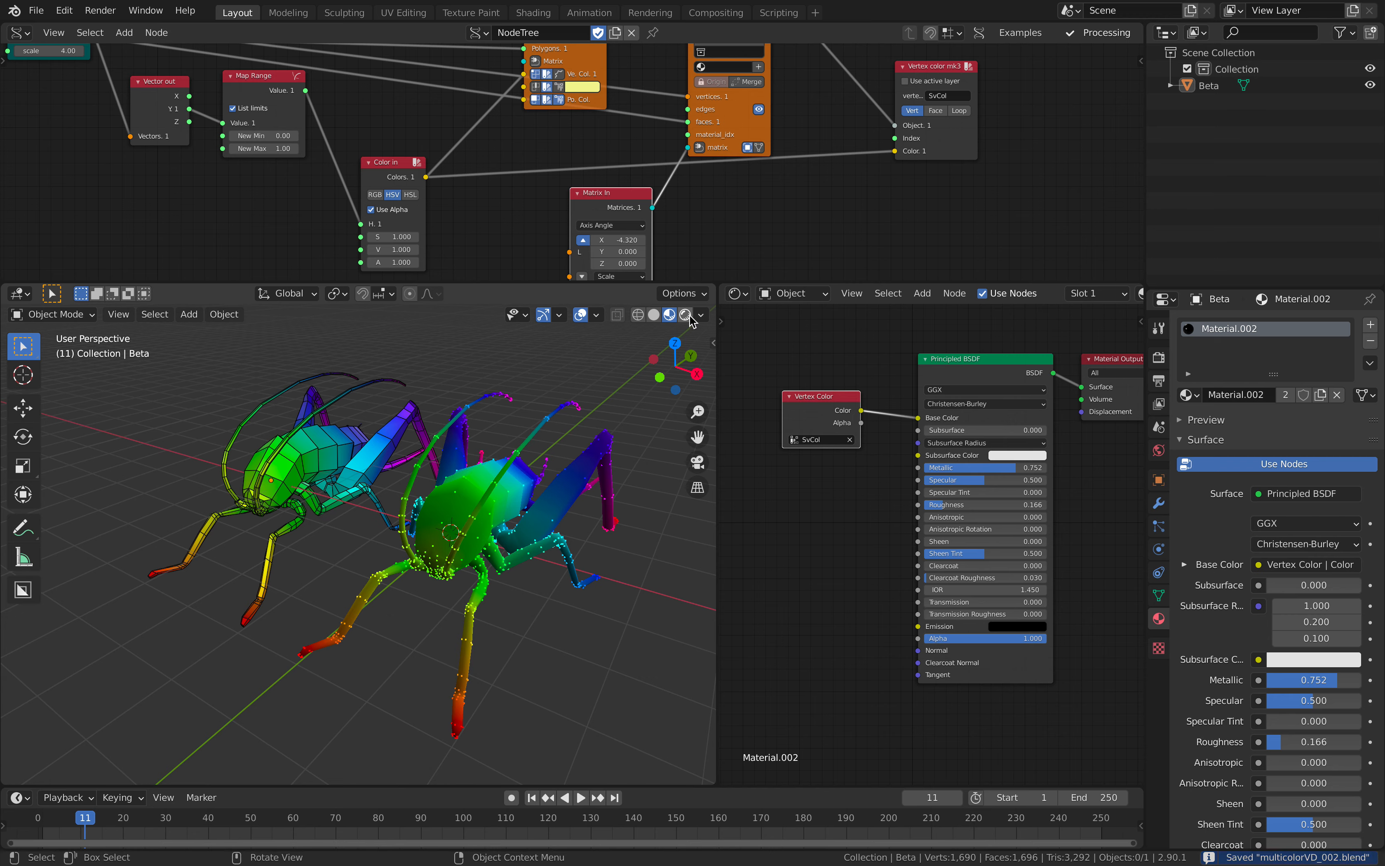
- Switch the viewport to rendered shading and enlarge the Sverchok node editor to show the whole tree
{"action": "left_click", "coordinate": [687, 318]}
{"action": "middle_click_drag", "start_coordinate": [575, 393], "coordinate": [464, 443]}
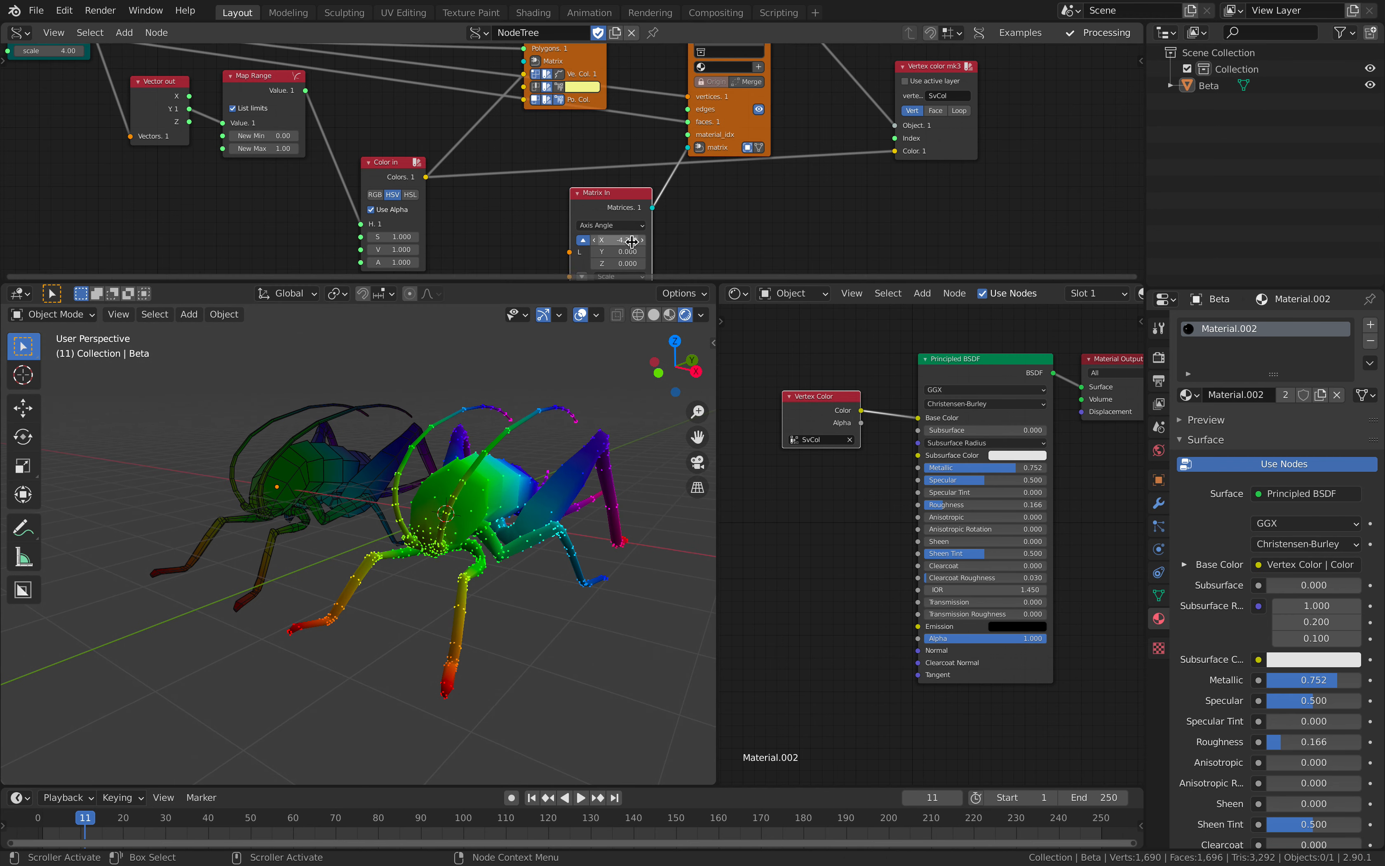
{"action": "scroll", "coordinate": [748, 280], "scroll_direction": "down", "scroll_amount": 2}
{"action": "left_click_drag", "start_coordinate": [748, 280], "coordinate": [747, 360]}
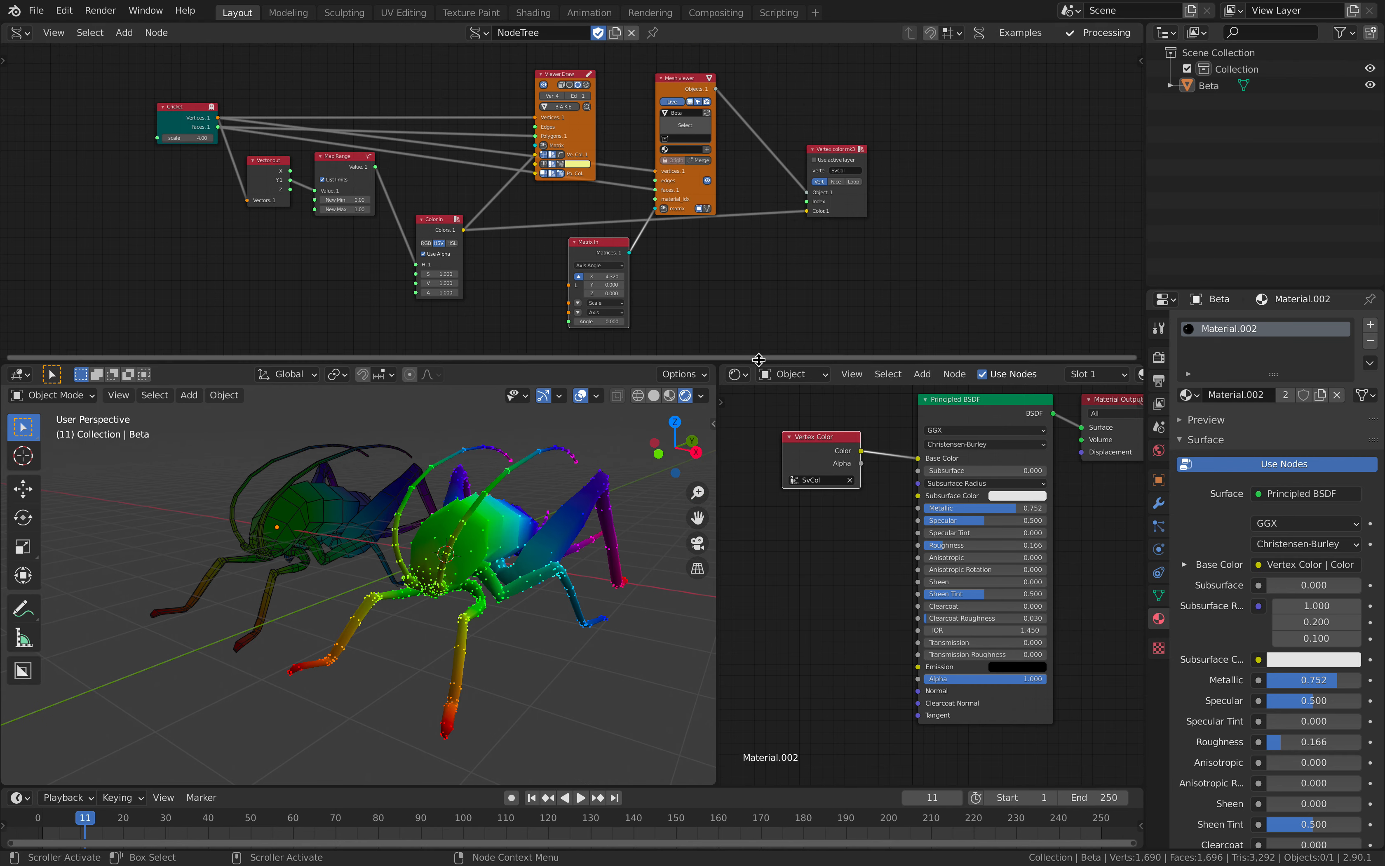
{"action": "mouse_move", "coordinate": [480, 444]}
{"action": "middle_mouse_down"}
{"action": "mouse_move", "coordinate": [522, 450]}
{"action": "mouse_move", "coordinate": [479, 453]}
{"action": "middle_mouse_up"}
- Try the Cycles render engine on the crickets in the viewport and return to Eevee
{"action": "left_click", "coordinate": [1158, 356]}
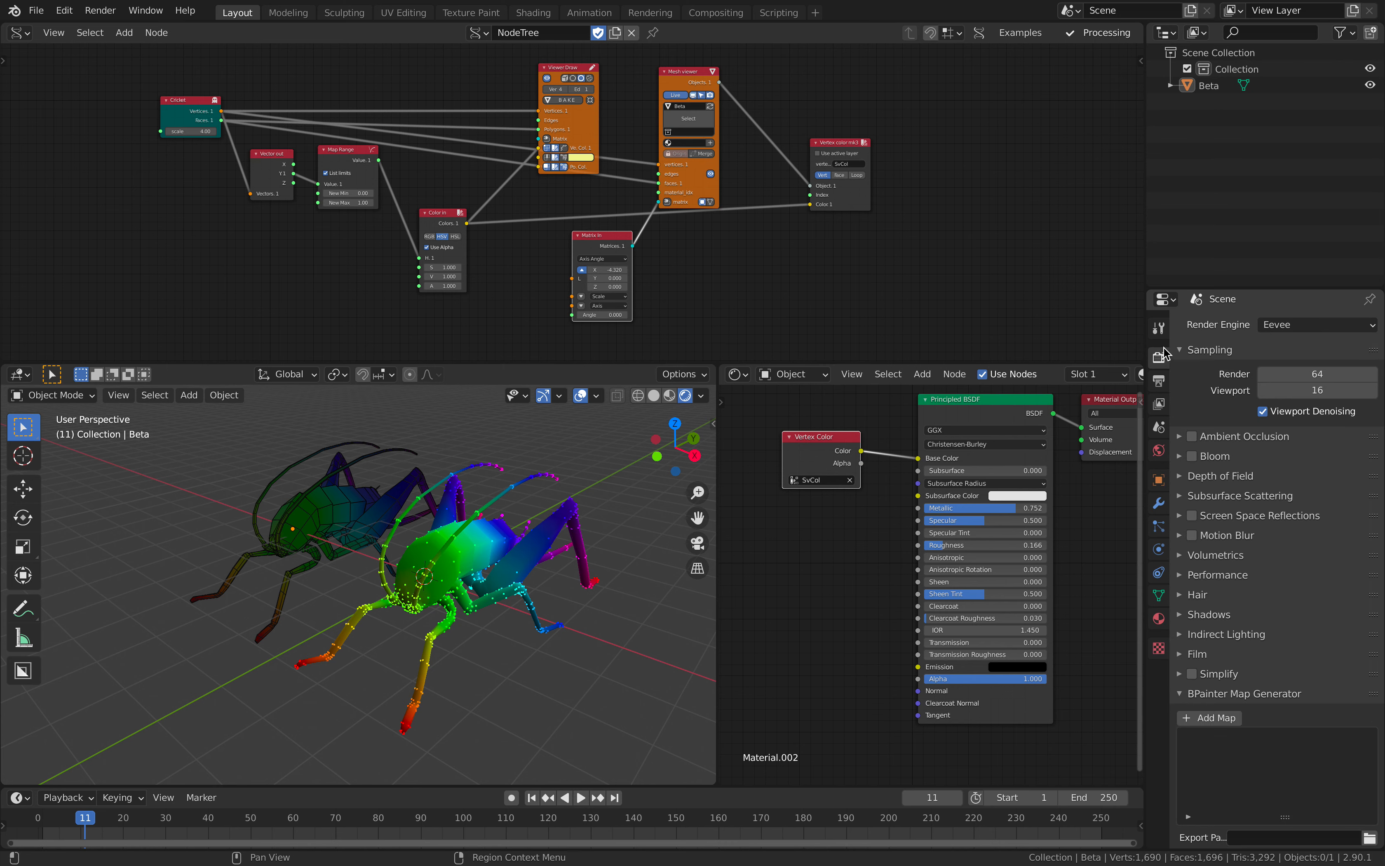
{"action": "left_click", "coordinate": [1316, 324]}
{"action": "left_click", "coordinate": [1288, 362]}
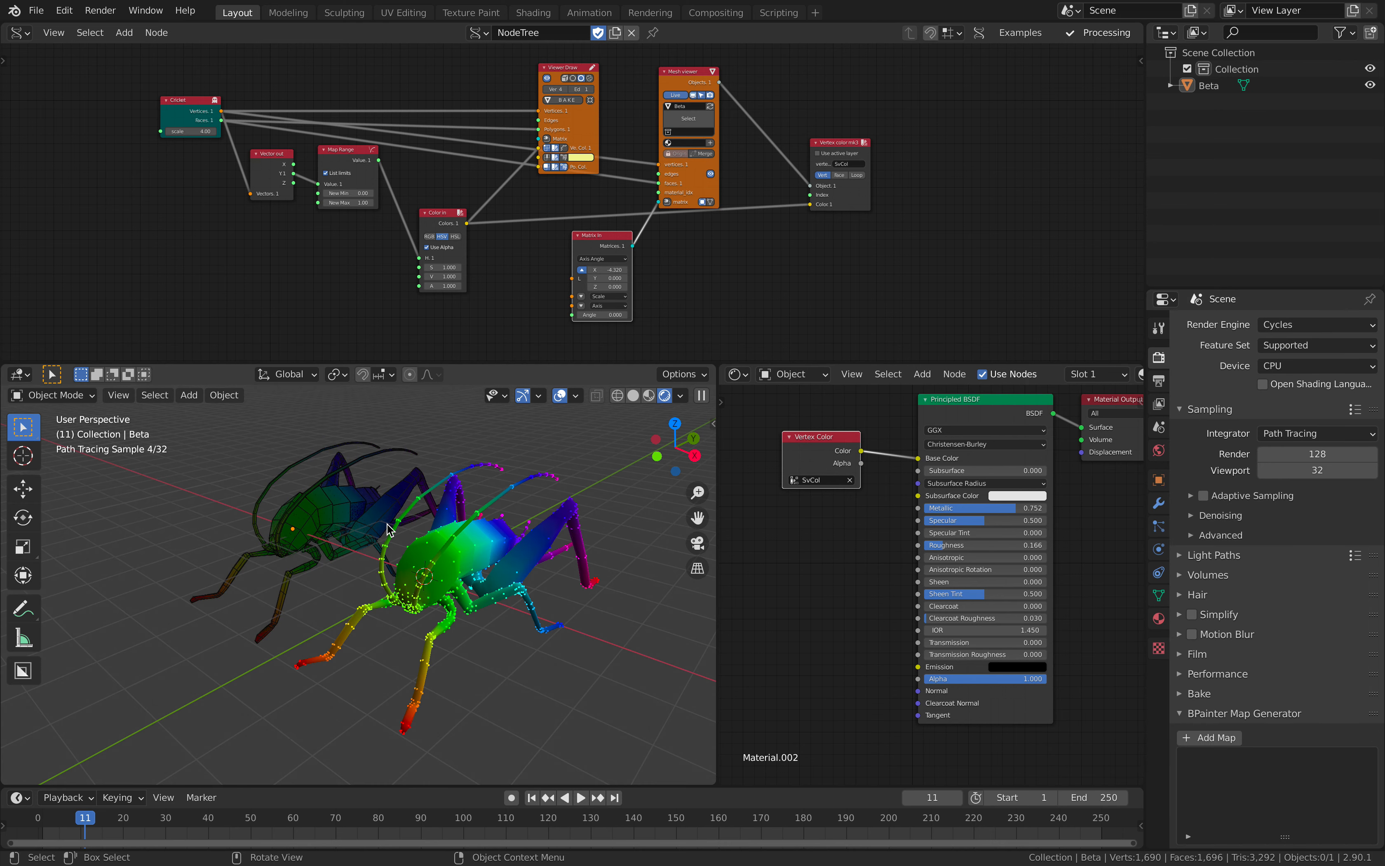
{"action": "mouse_move", "coordinate": [493, 583]}
{"action": "middle_mouse_down"}
{"action": "mouse_move", "coordinate": [533, 573]}
{"action": "mouse_move", "coordinate": [498, 581]}
{"action": "middle_mouse_up"}
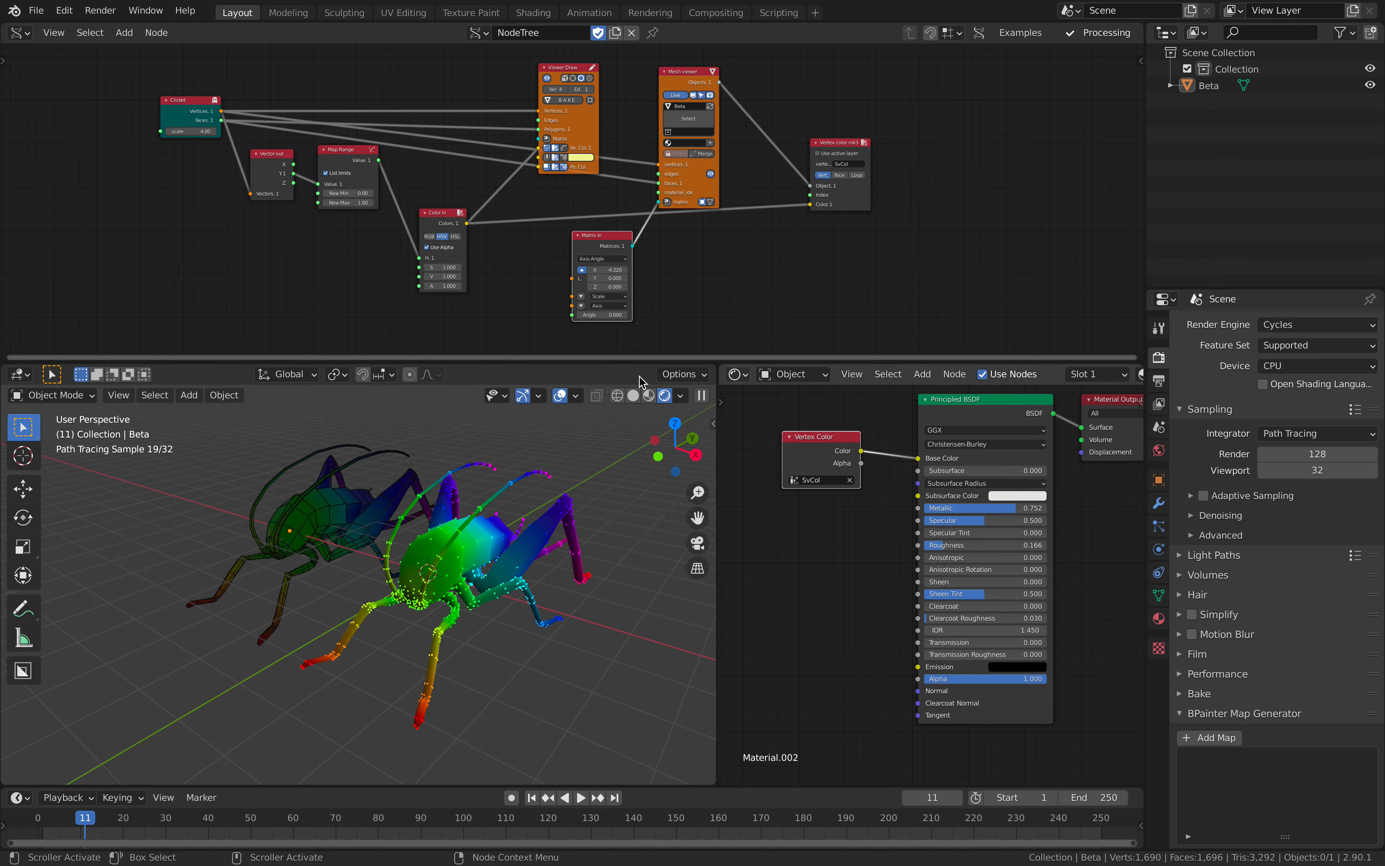
{"action": "left_click", "coordinate": [1308, 325]}
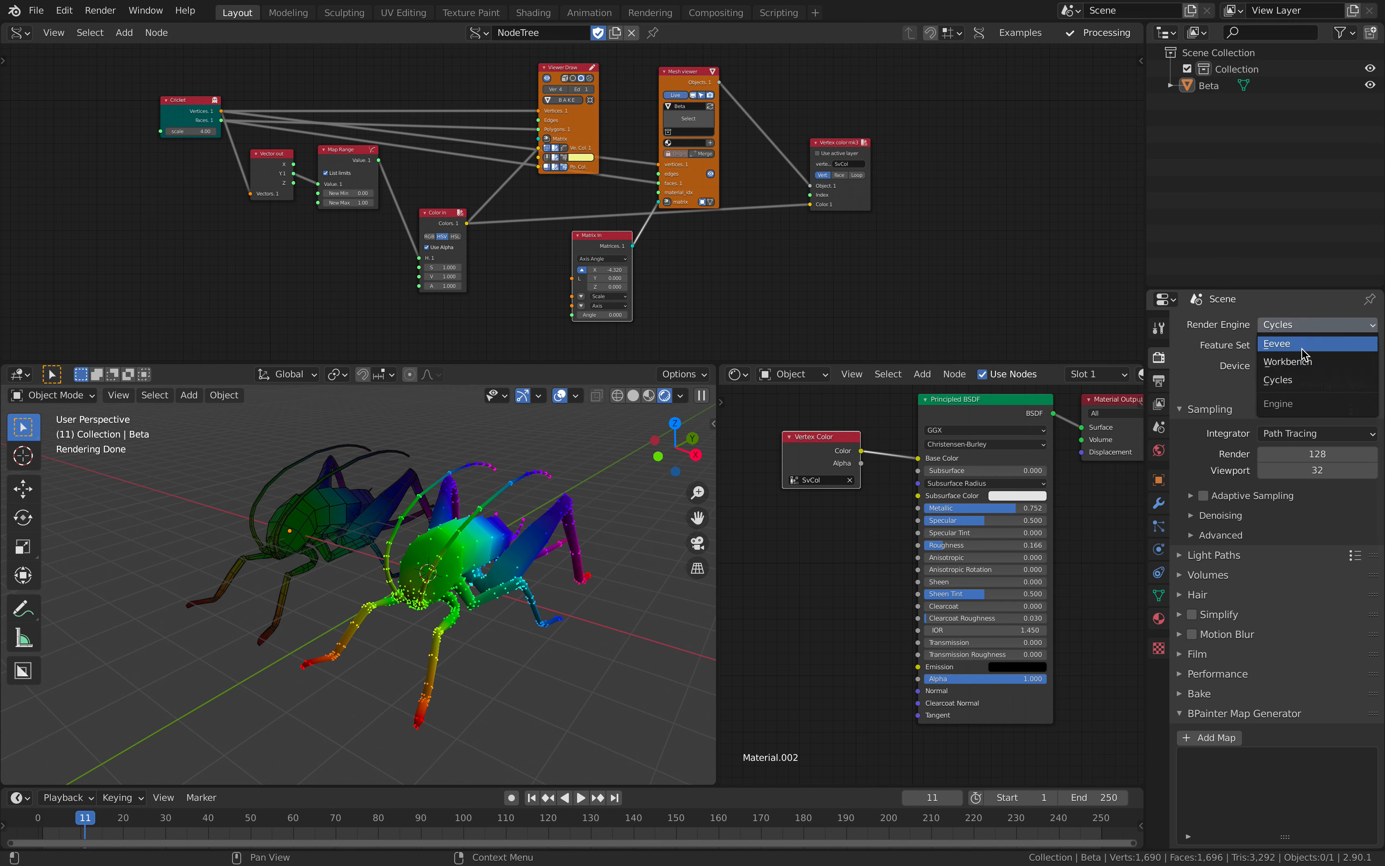
{"action": "left_click", "coordinate": [1303, 348]}
{"action": "mouse_move", "coordinate": [461, 524]}
{"action": "middle_mouse_down"}
{"action": "mouse_move", "coordinate": [550, 519]}
{"action": "mouse_move", "coordinate": [480, 509]}
{"action": "middle_mouse_up"}
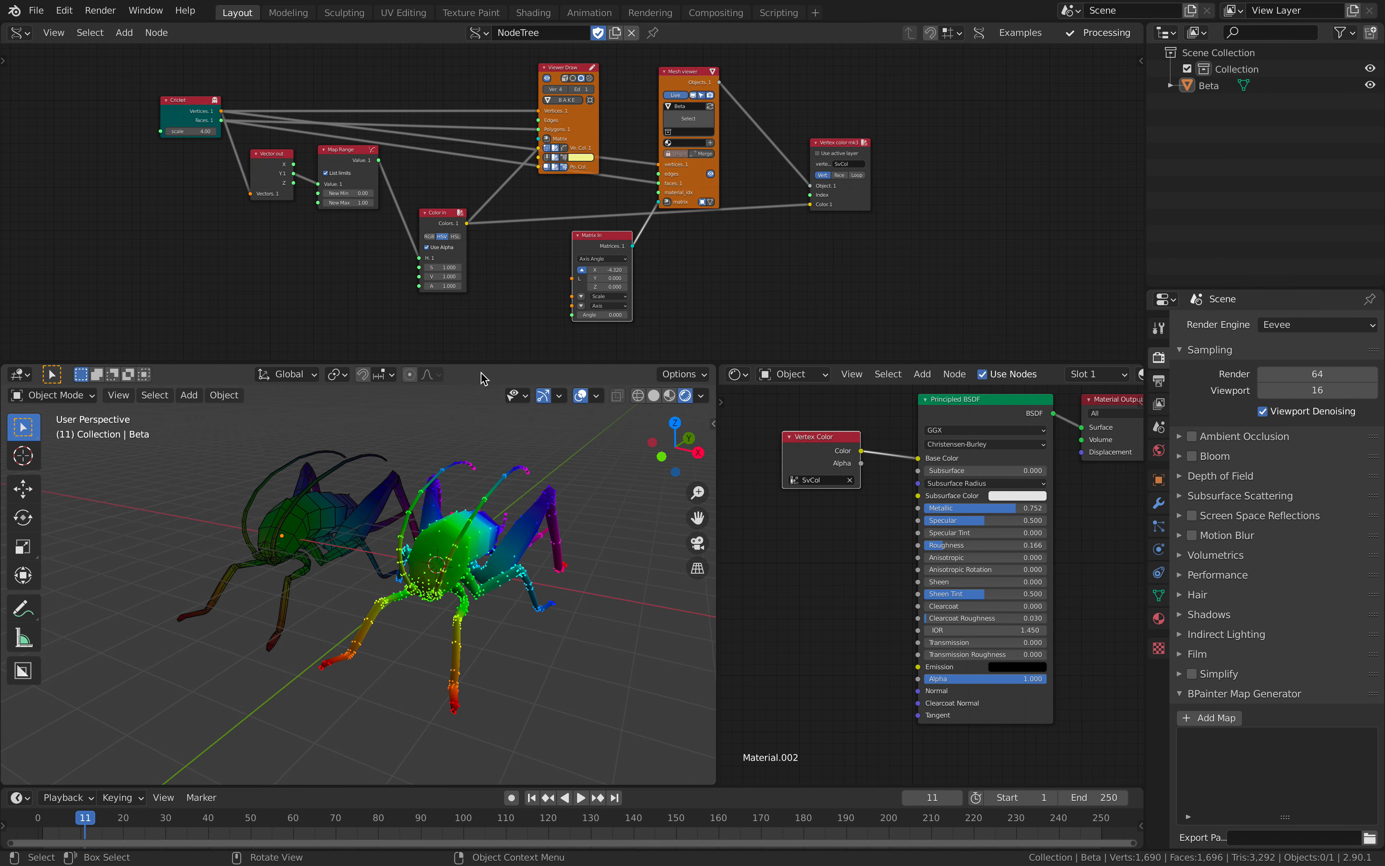
- Move the Viewer Draw node higher in the tree and select the Mesh viewer's cricket in the viewport
{"action": "mouse_move", "coordinate": [563, 234]}
{"action": "middle_mouse_down"}
{"action": "mouse_move", "coordinate": [584, 253]}
{"action": "mouse_move", "coordinate": [574, 331]}
{"action": "middle_mouse_up"}
{"action": "scroll", "coordinate": [584, 255], "scroll_direction": "up", "scroll_amount": 2}
{"action": "scroll", "coordinate": [573, 196], "scroll_direction": "up", "scroll_amount": 4}
{"action": "left_click_drag", "start_coordinate": [582, 121], "coordinate": [583, 65]}
{"action": "scroll", "coordinate": [583, 66], "scroll_direction": "down", "scroll_amount": 1}
{"action": "left_click", "coordinate": [391, 532]}
{"action": "middle_click_drag", "start_coordinate": [379, 525], "coordinate": [387, 484]}
- Reposition the Mesh viewer and Vertex color mk3 nodes to tidy the tree
{"action": "middle_click_drag", "start_coordinate": [589, 193], "coordinate": [547, 199]}
{"action": "left_click_drag", "start_coordinate": [696, 147], "coordinate": [703, 144]}
{"action": "middle_click_drag", "start_coordinate": [880, 244], "coordinate": [860, 155]}
{"action": "left_click_drag", "start_coordinate": [906, 162], "coordinate": [896, 183]}
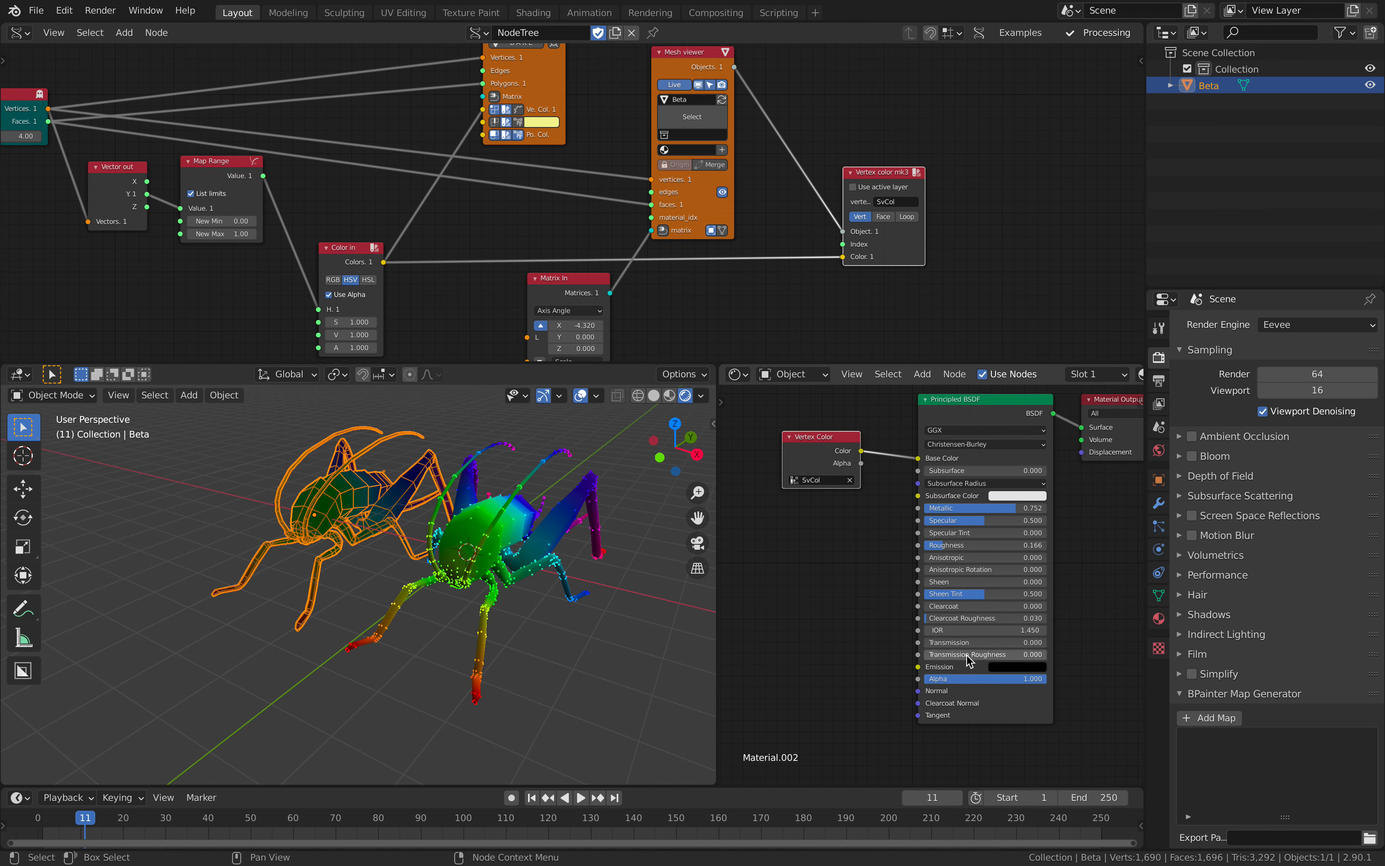
- Set the Principled BSDF's Emission colour to white and connect Vertex Color's Color output to Emission
{"action": "left_click", "coordinate": [997, 667]}
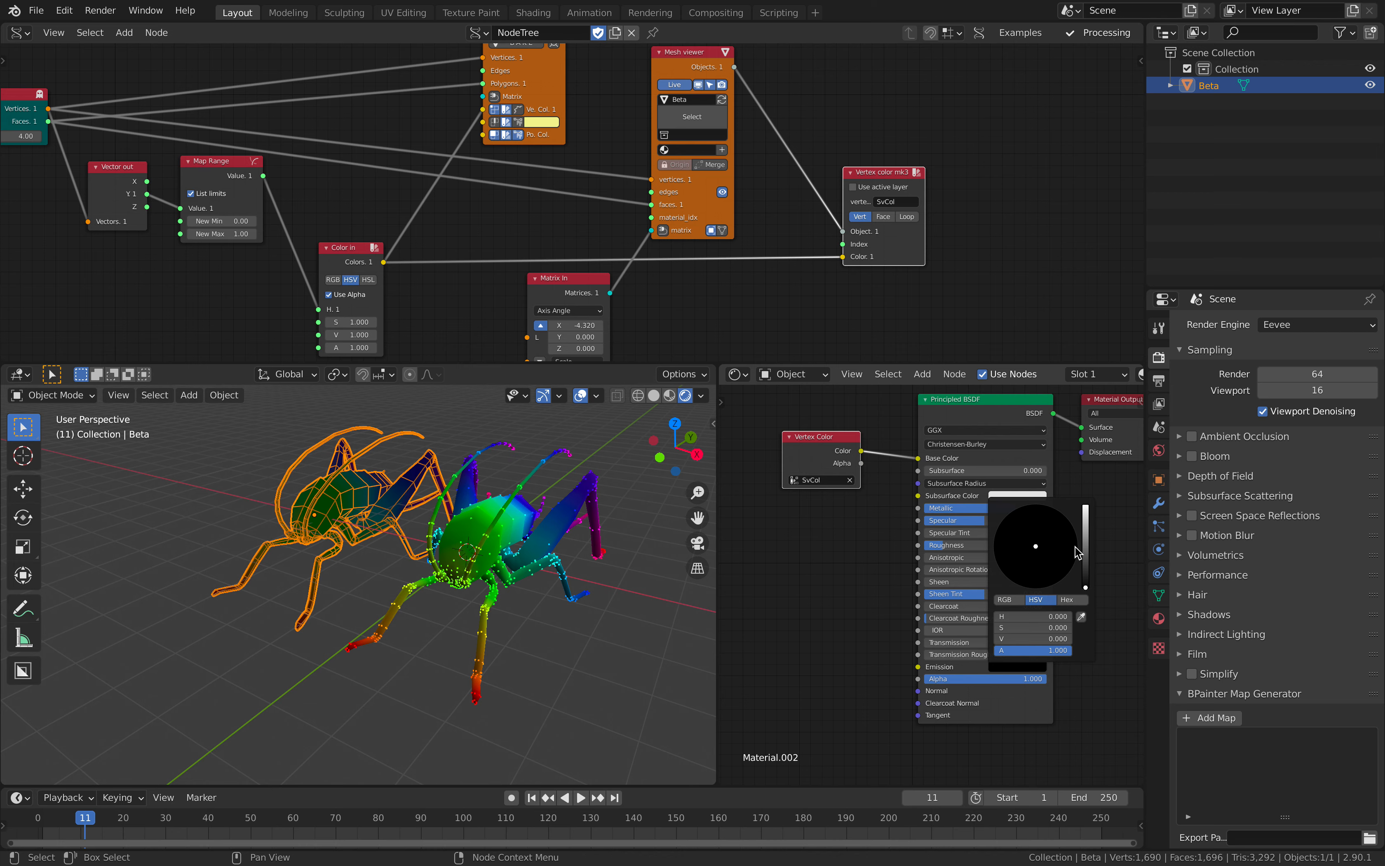
{"action": "left_click_drag", "start_coordinate": [1085, 541], "coordinate": [1086, 508]}
{"action": "left_click_drag", "start_coordinate": [823, 440], "coordinate": [829, 525]}
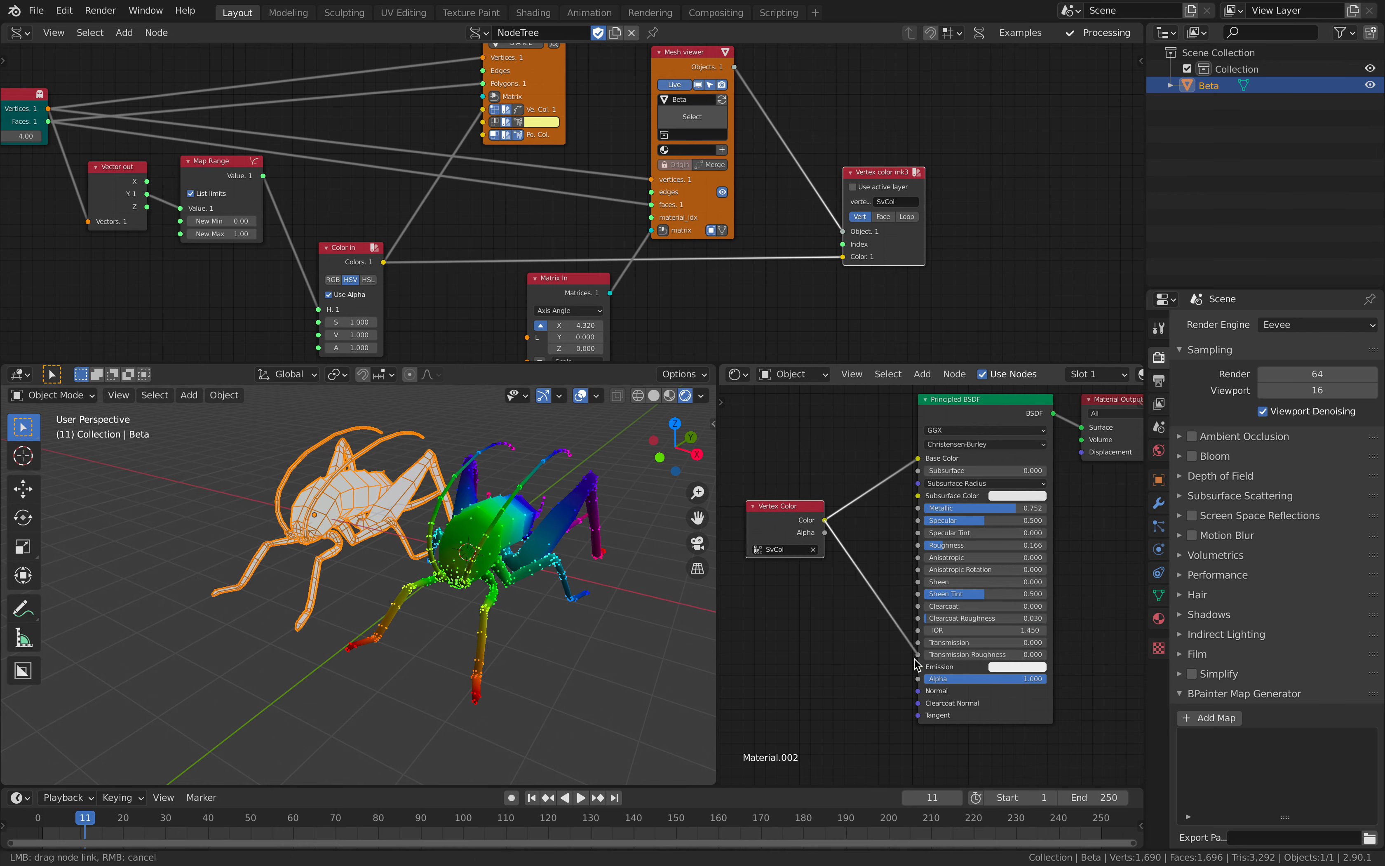
{"action": "left_click_drag", "start_coordinate": [915, 663], "coordinate": [918, 667]}
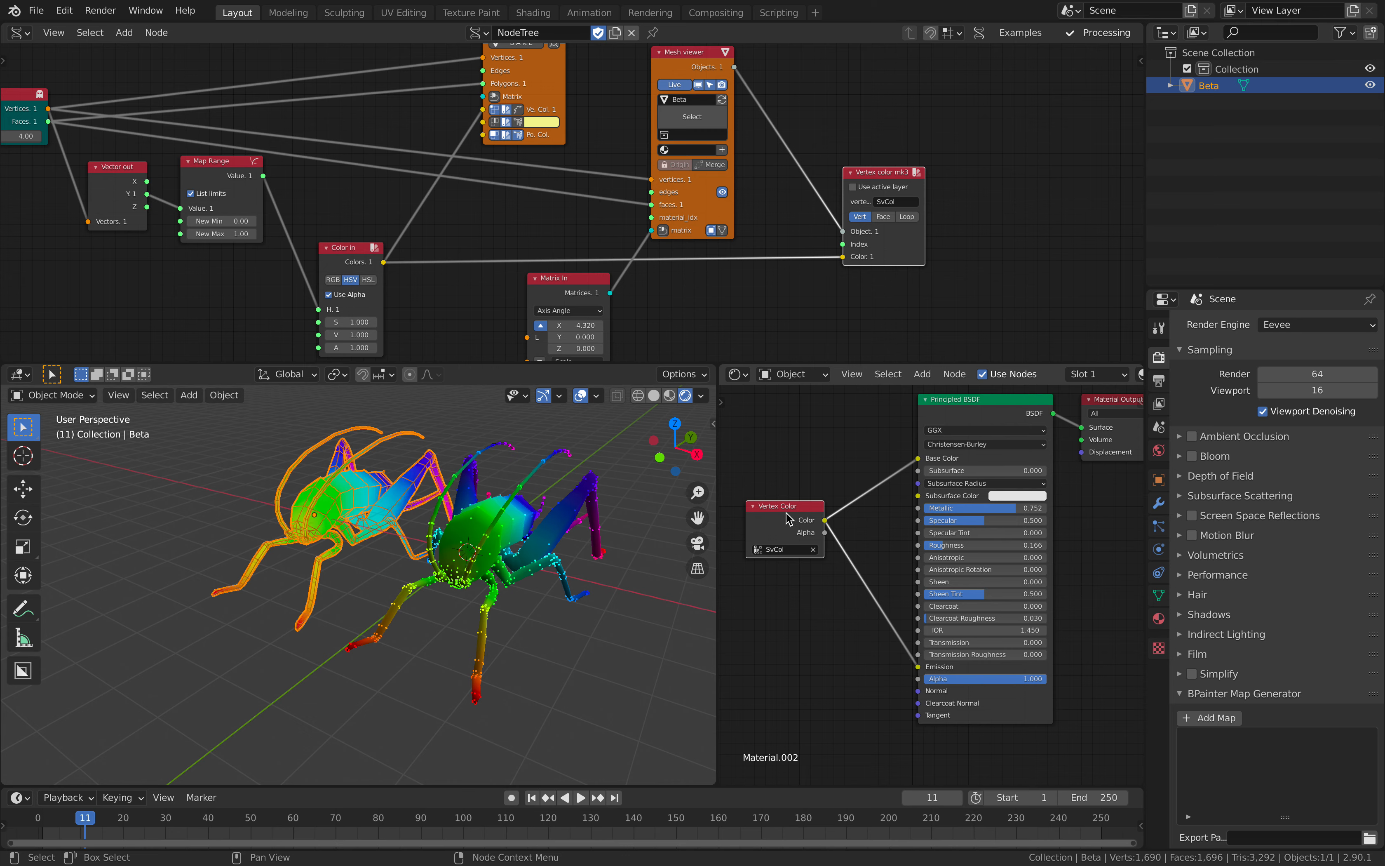
- Move the Vertex Color node slightly lower in the material tree and enable Eevee's Bloom effect
{"action": "left_click_drag", "start_coordinate": [786, 514], "coordinate": [783, 528]}
{"action": "left_click", "coordinate": [794, 472]}
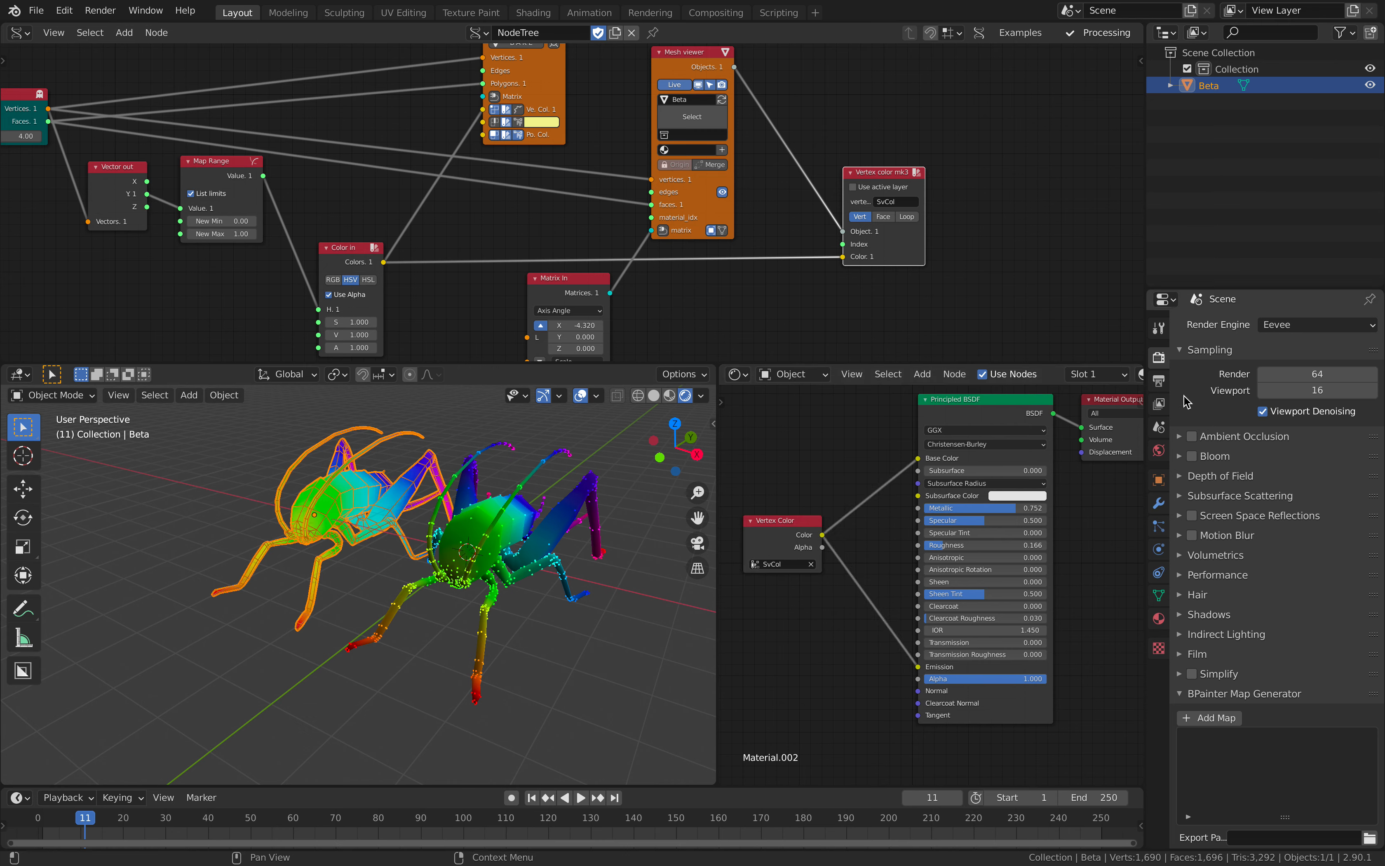
{"action": "left_click", "coordinate": [1190, 461]}
- Insert a MixRGB node between Vertex Color and Emission and feed the vertex colours into its Color2 input
{"action": "middle_click_drag", "start_coordinate": [847, 618], "coordinate": [926, 598]}
{"action": "left_click_drag", "start_coordinate": [849, 523], "coordinate": [795, 541]}
{"action": "key", "text": "shift+a"}
{"action": "left_click", "coordinate": [883, 619]}
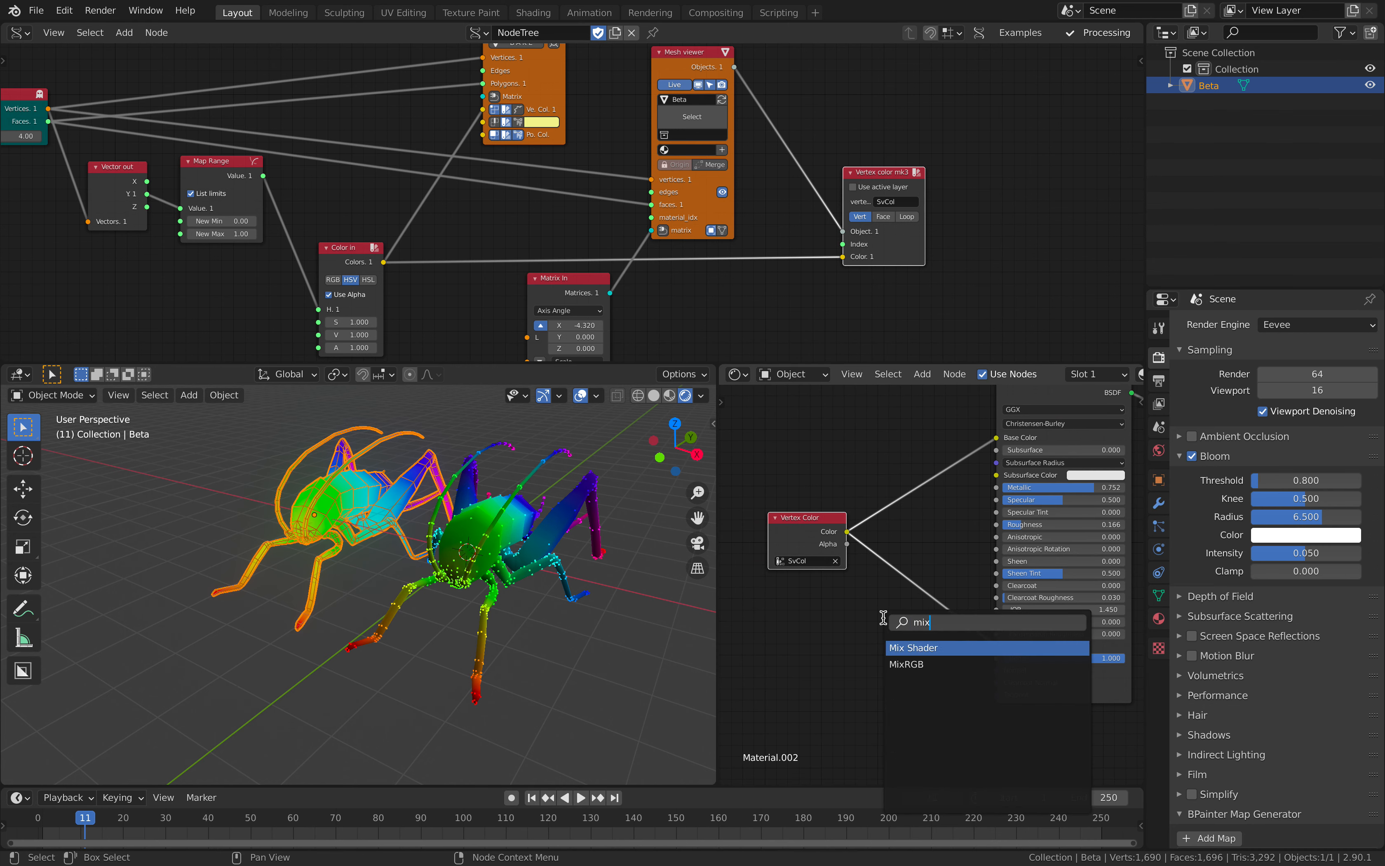
{"action": "key", "text": "Down"}
{"action": "key", "text": "Return"}
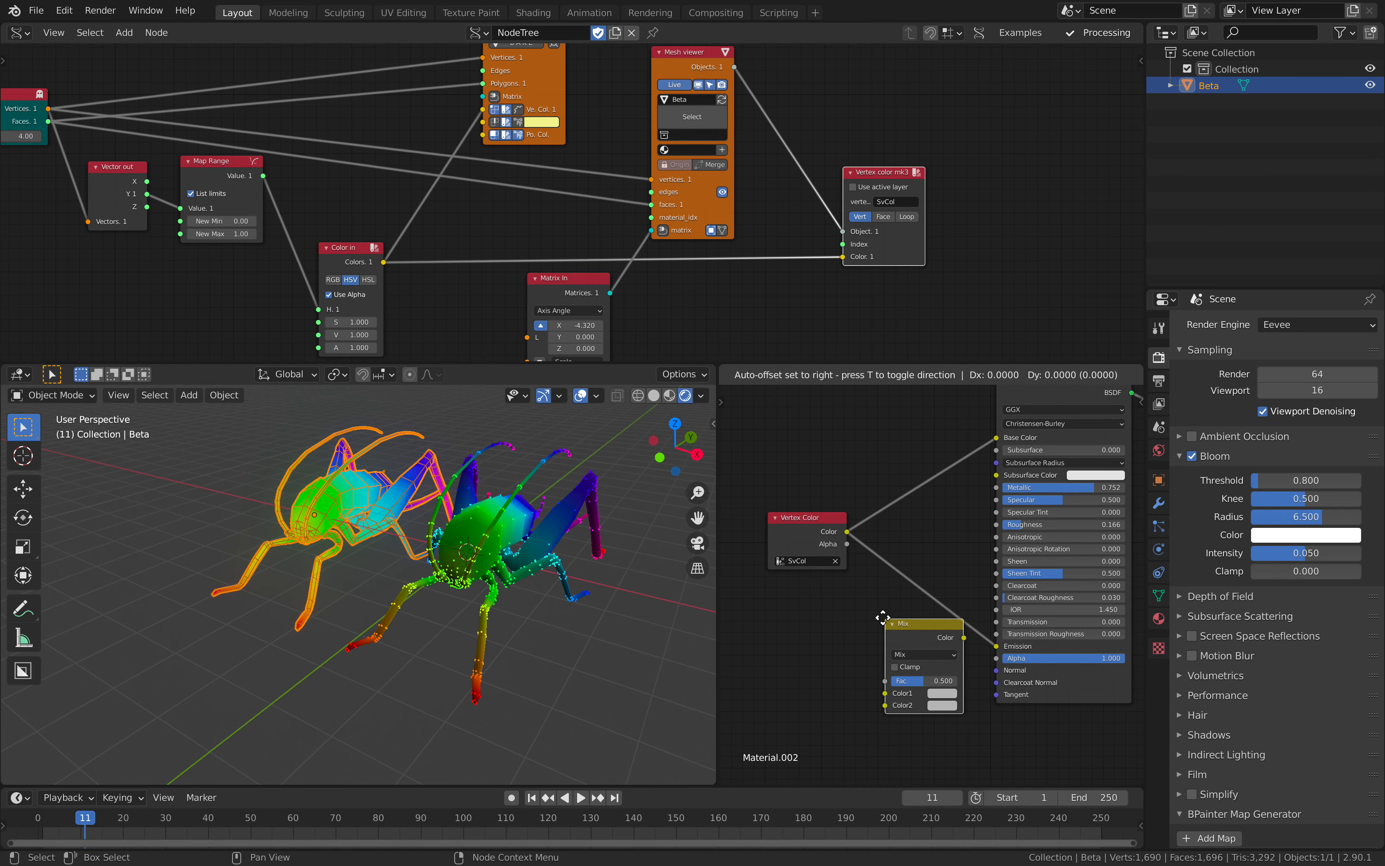
{"action": "left_click", "coordinate": [890, 588]}
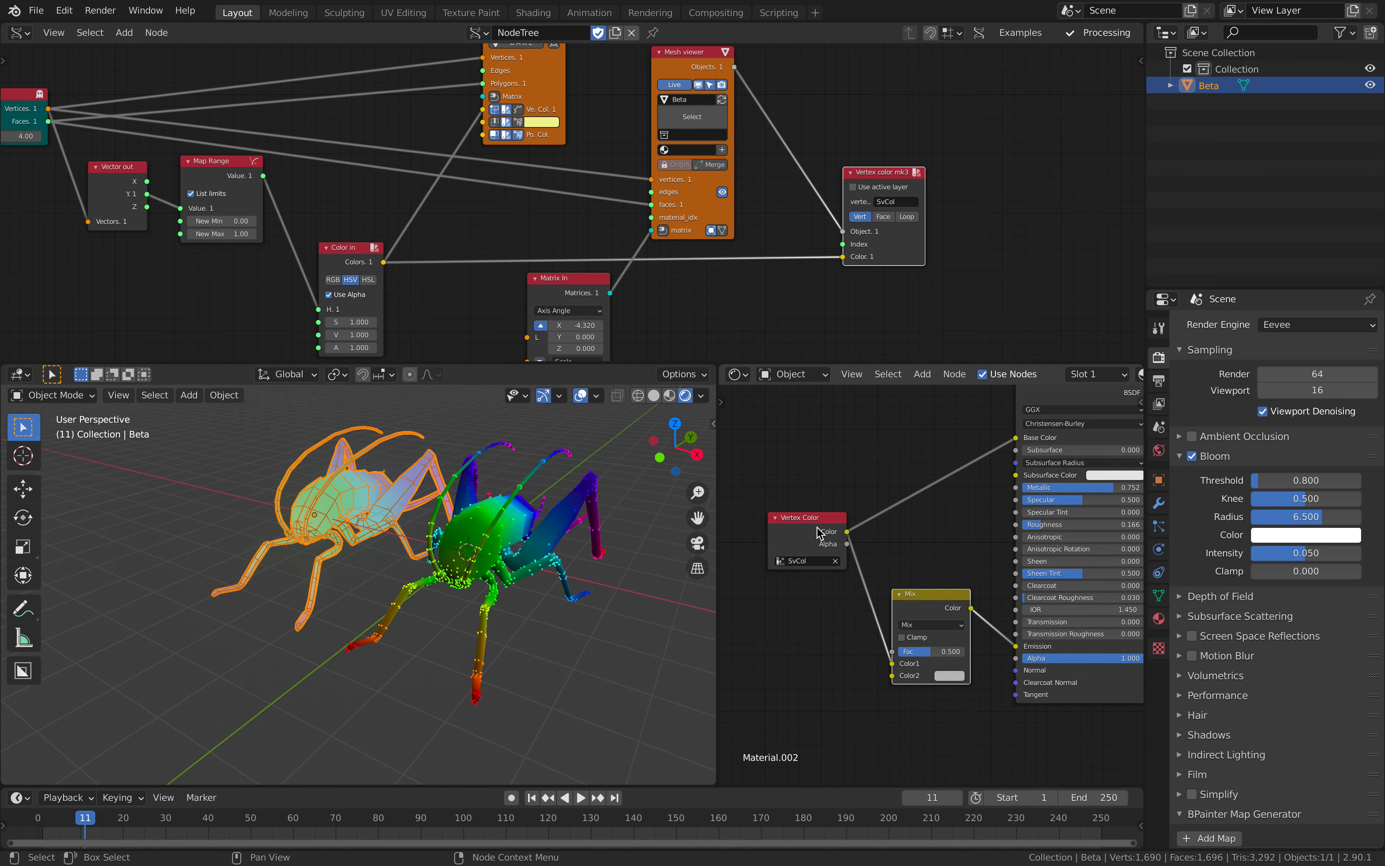
{"action": "left_click_drag", "start_coordinate": [891, 663], "coordinate": [901, 679]}
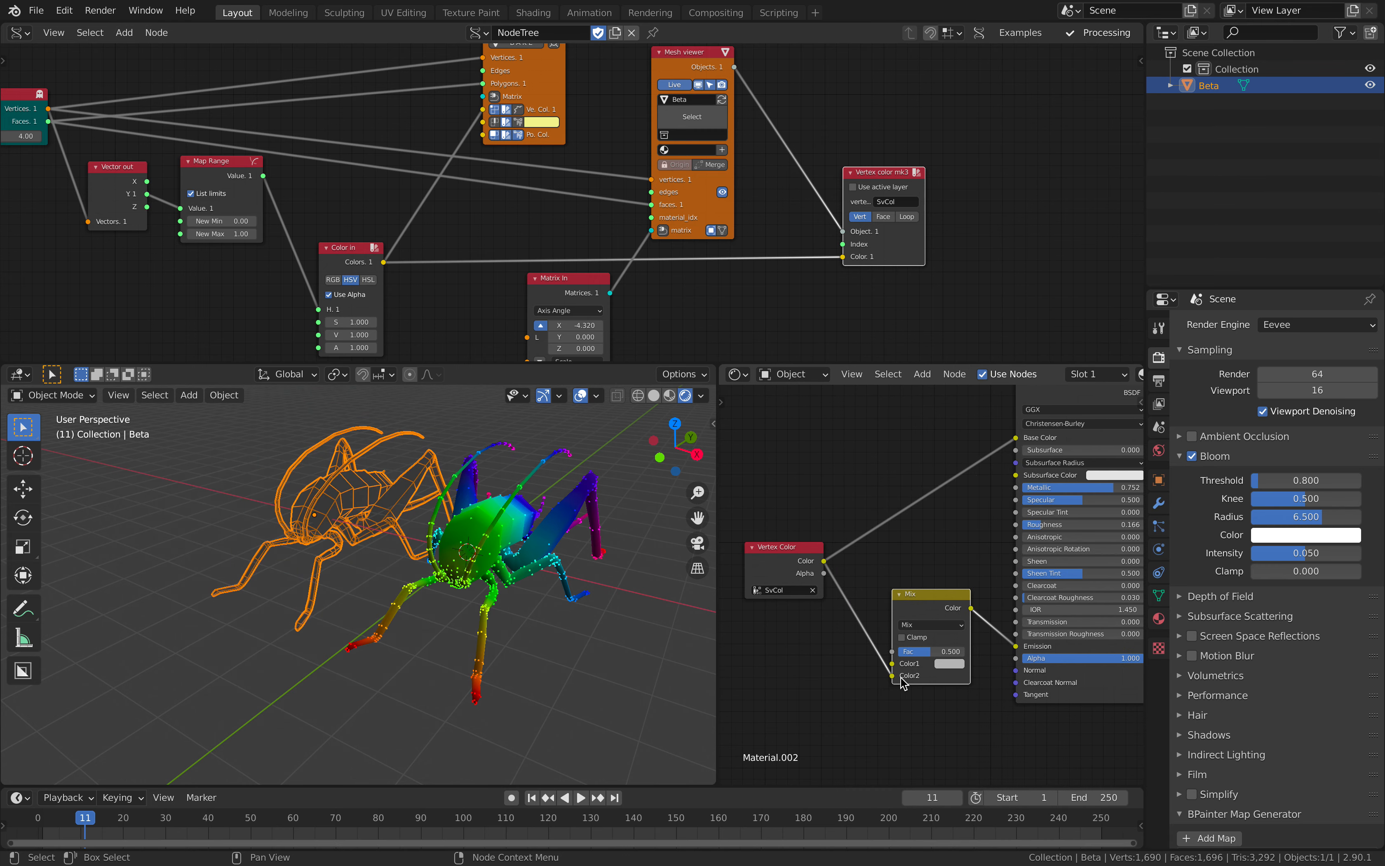
- Brighten the Mix node's Color1 swatch
{"action": "left_click", "coordinate": [942, 664]}
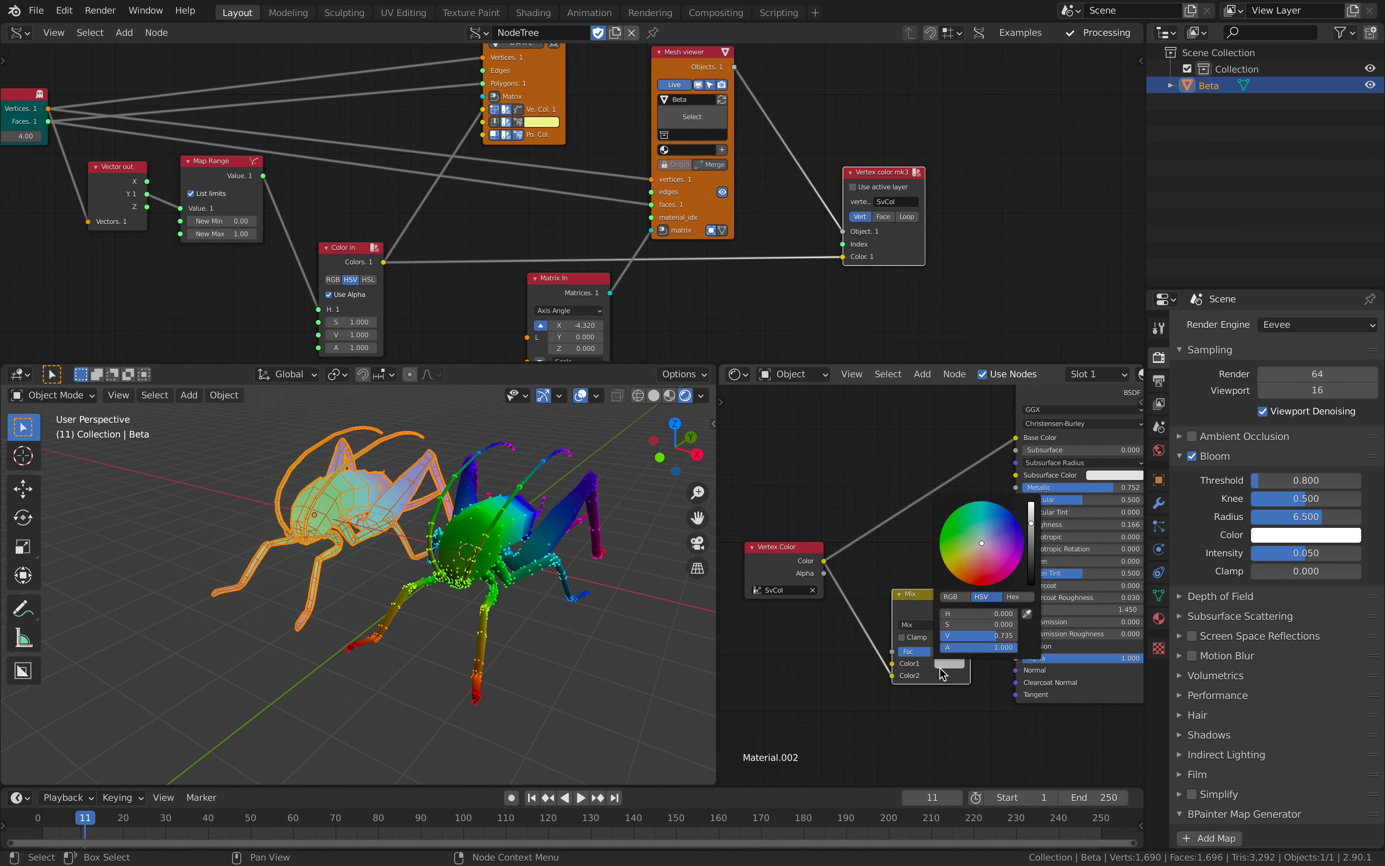
{"action": "mouse_move", "coordinate": [994, 637]}
{"action": "left_mouse_down"}
{"action": "mouse_move", "coordinate": [962, 636]}
{"action": "mouse_move", "coordinate": [999, 636]}
{"action": "left_mouse_up"}
{"action": "left_click", "coordinate": [875, 571]}
- Link Vertex Color directly to Emission again and move the Mix node out of the way
{"action": "left_click_drag", "start_coordinate": [835, 564], "coordinate": [887, 589]}
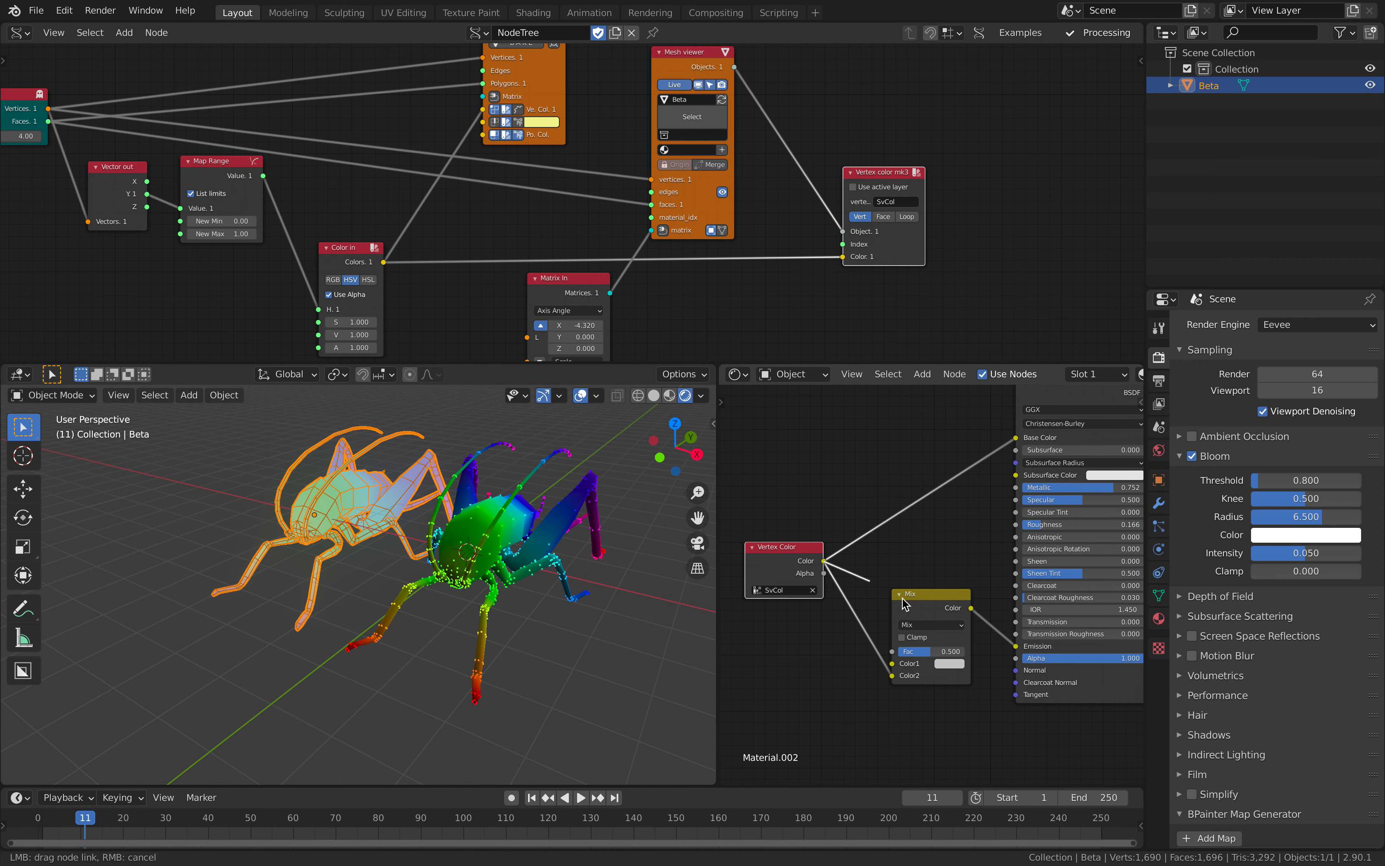
{"action": "left_click_drag", "start_coordinate": [1014, 650], "coordinate": [1015, 647]}
{"action": "left_click_drag", "start_coordinate": [929, 603], "coordinate": [922, 642]}
- Add an A Number node to the Sverchok tree and link it to the V input of Color in
{"action": "middle_click_drag", "start_coordinate": [425, 254], "coordinate": [609, 204]}
{"action": "scroll", "coordinate": [595, 212], "scroll_direction": "up", "scroll_amount": 2}
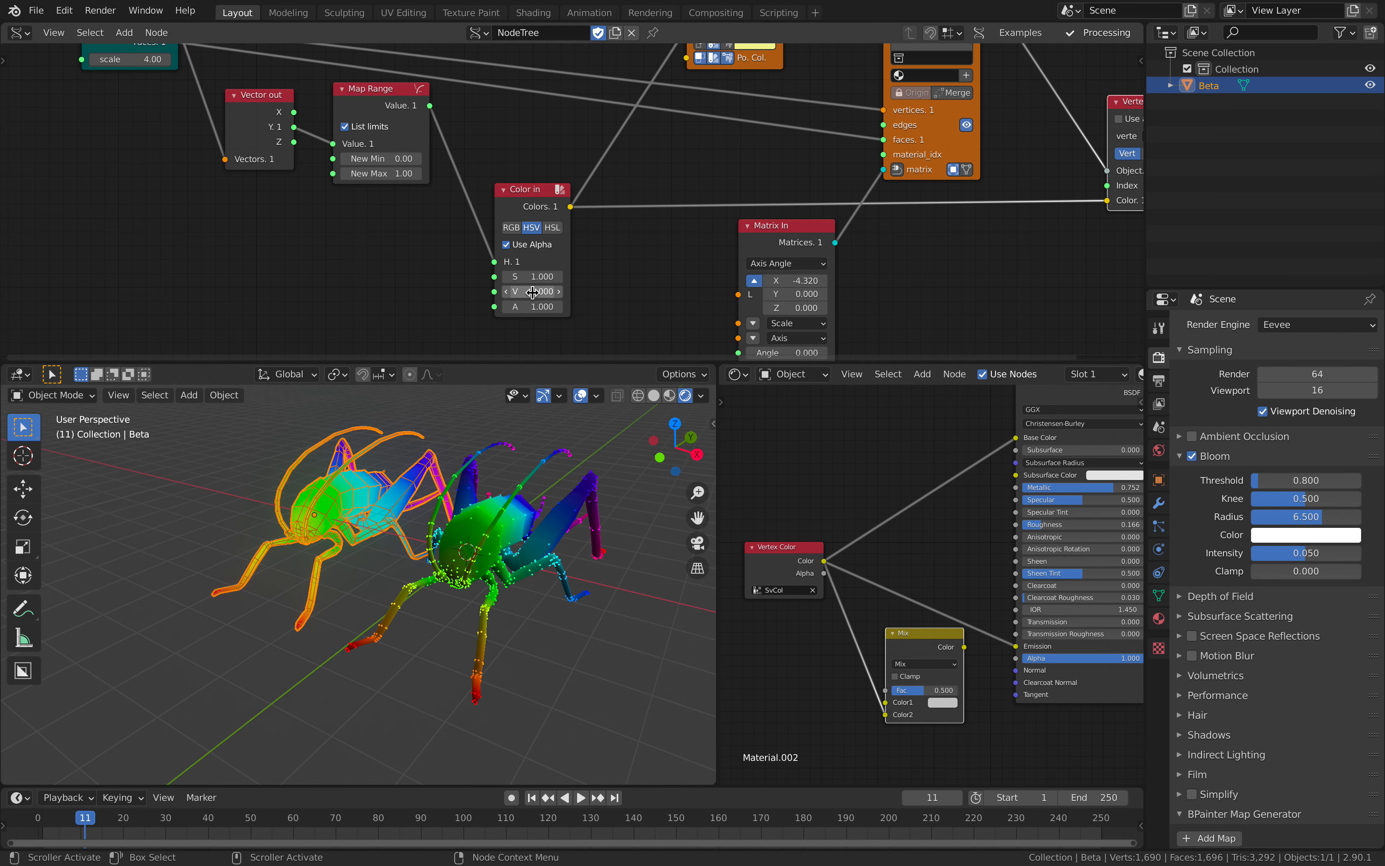
{"action": "key", "text": "Return"}
{"action": "middle_click_drag", "start_coordinate": [354, 268], "coordinate": [367, 256]}
{"action": "key", "text": "shift+a"}
{"action": "left_click", "coordinate": [366, 257]}
{"action": "type", "text": "a n"}
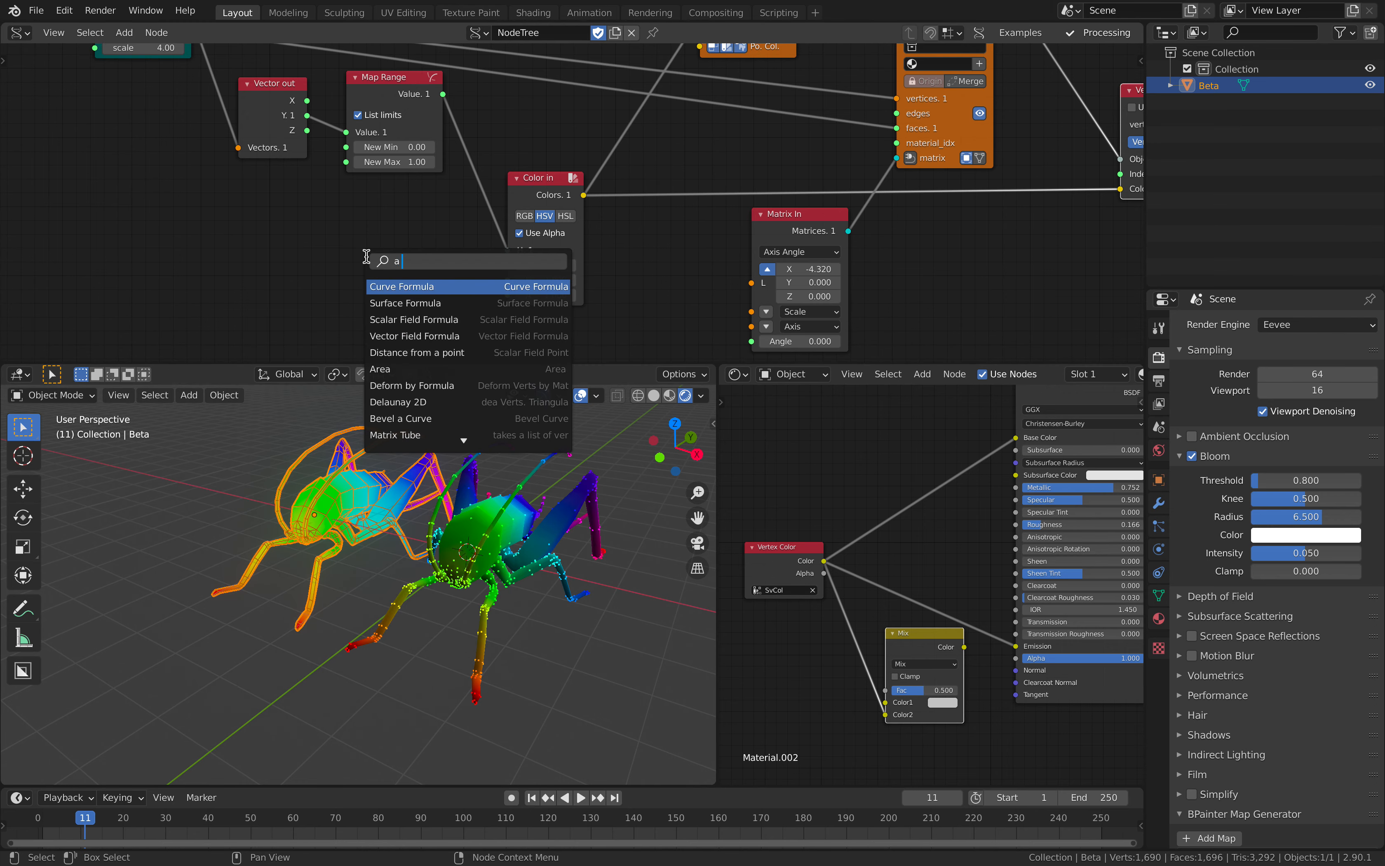
{"action": "key", "text": "Return"}
{"action": "left_click", "coordinate": [368, 262]}
{"action": "left_click_drag", "start_coordinate": [510, 280], "coordinate": [504, 281]}
- Try values of 2, 5, 20 and 10 in the A Number node to overdrive the colour brightness
{"action": "double_click", "coordinate": [433, 297]}
{"action": "type", "text": "2"}
{"action": "key", "text": "Return"}
{"action": "key", "text": "Return"}
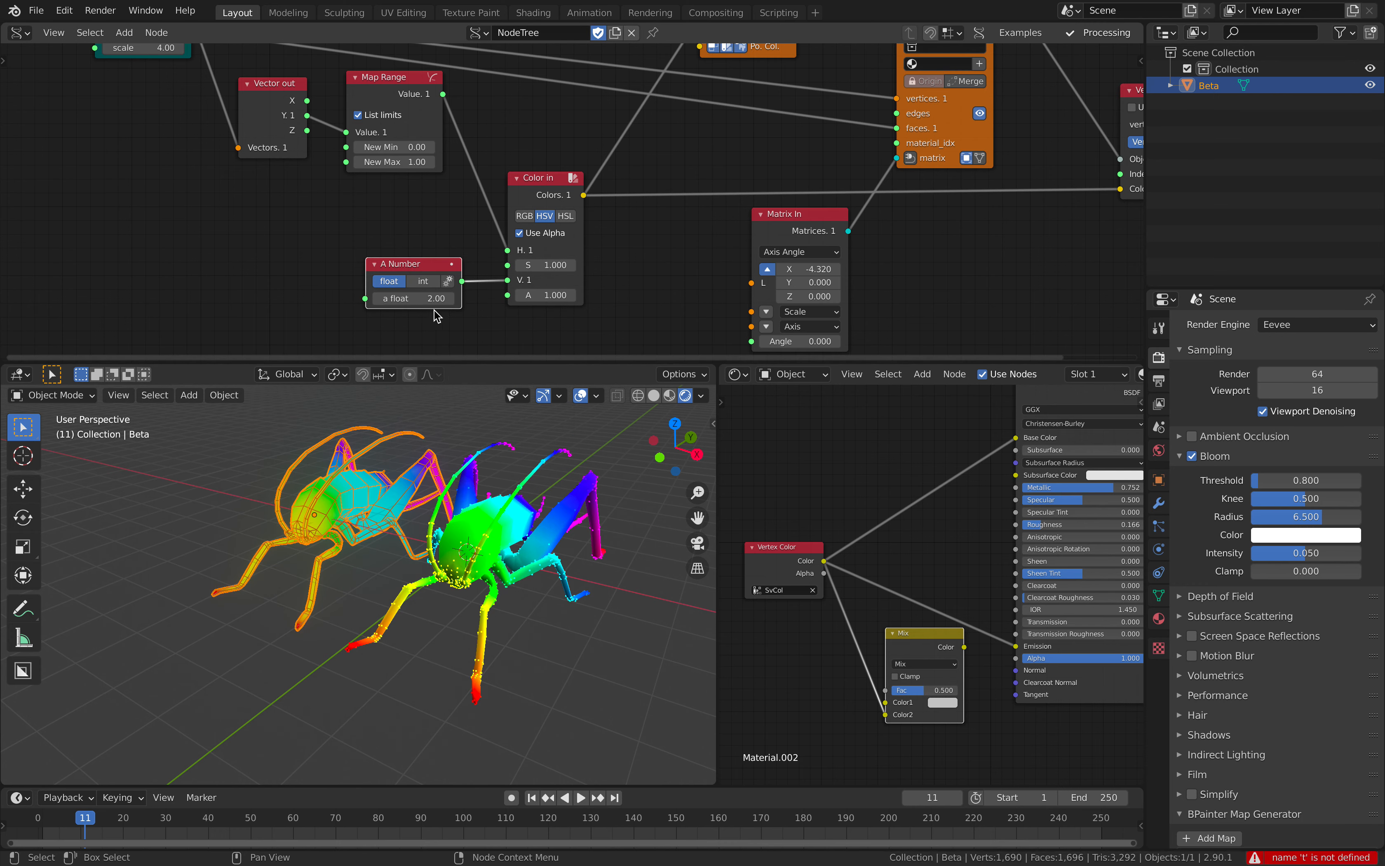
{"action": "double_click", "coordinate": [434, 298]}
{"action": "type", "text": "5"}
{"action": "key", "text": "Return"}
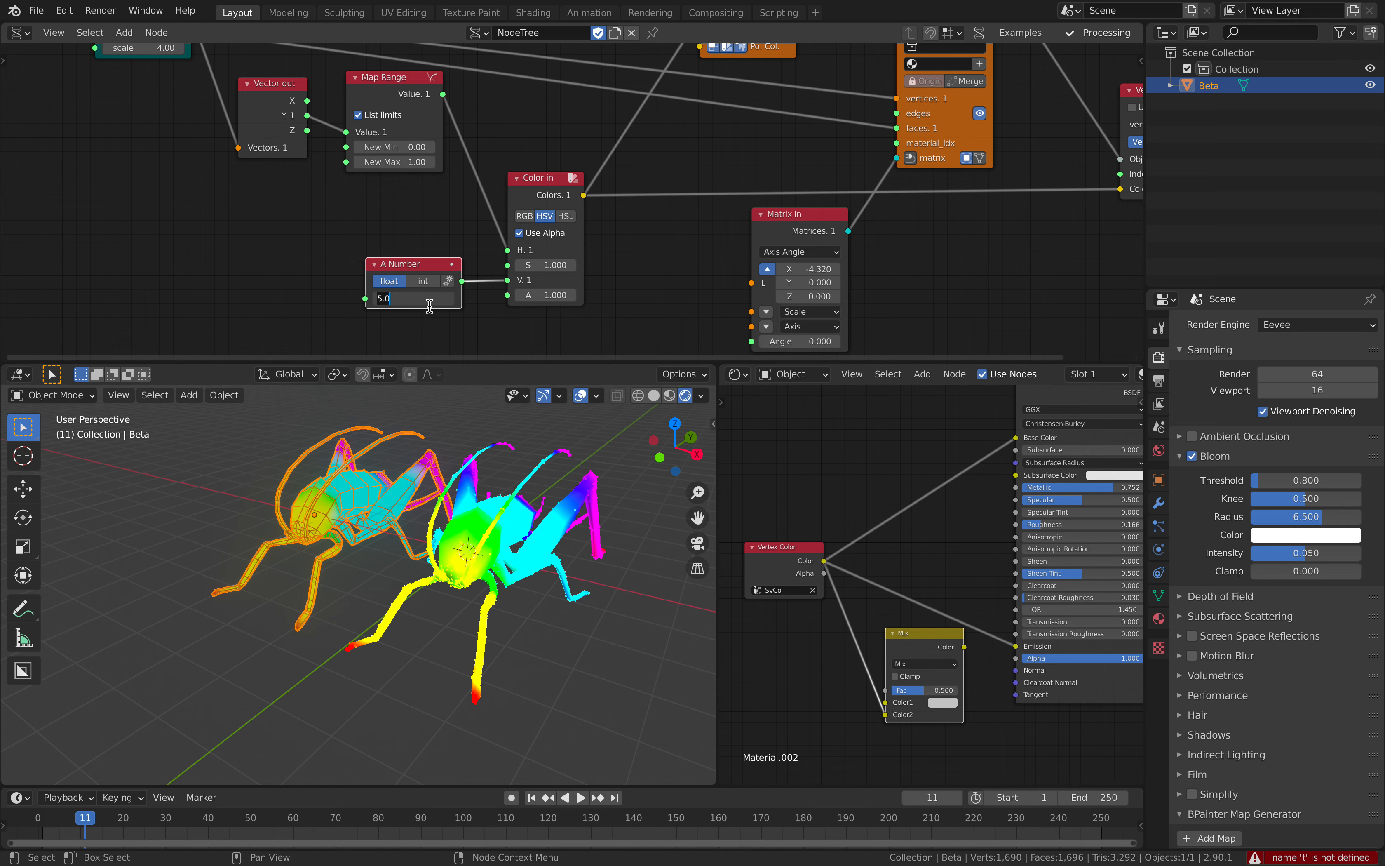
{"action": "type", "text": "20"}
{"action": "key", "text": "Return"}
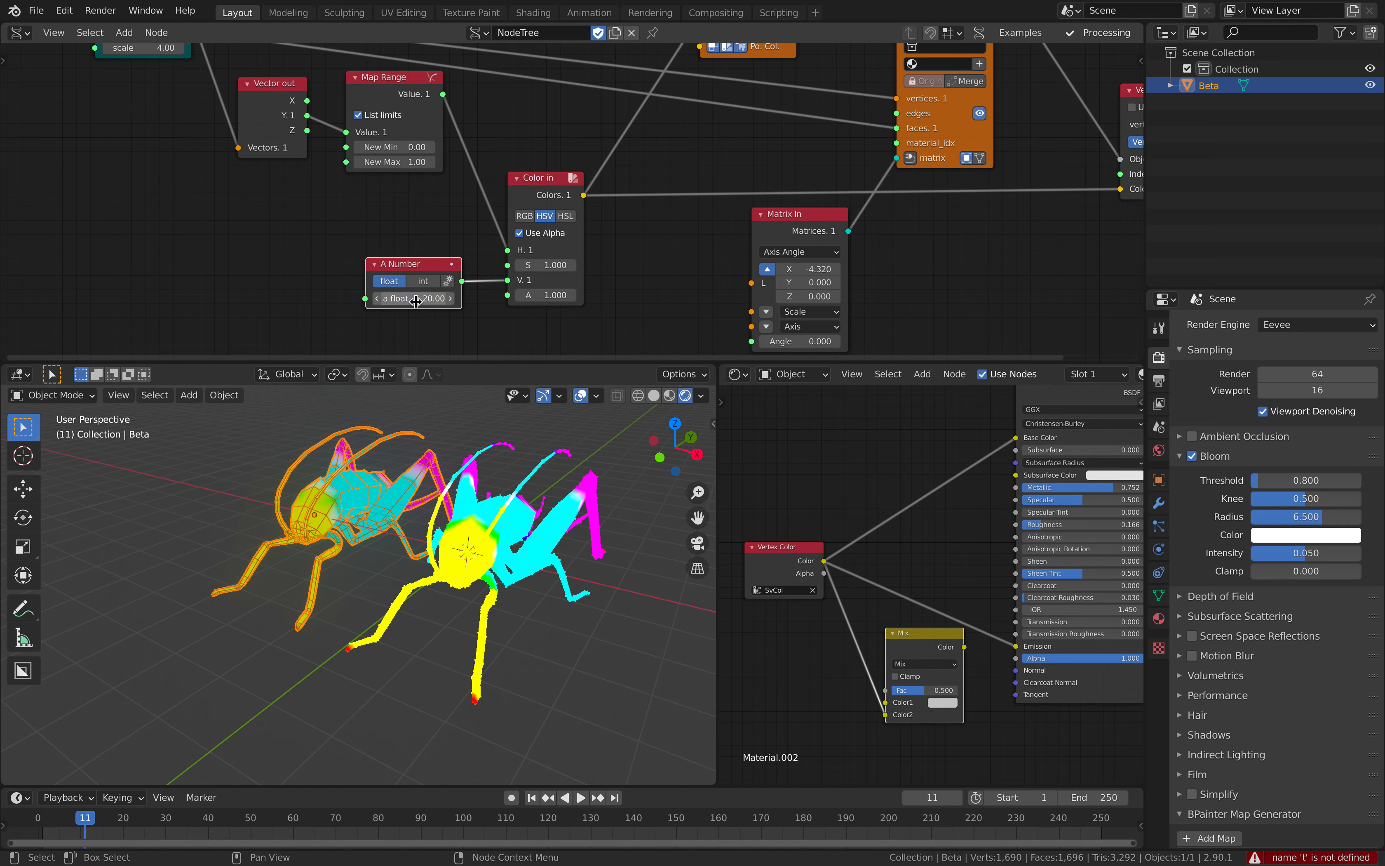
{"action": "left_click", "coordinate": [416, 301]}
{"action": "type", "text": "10"}
{"action": "key", "text": "Return"}
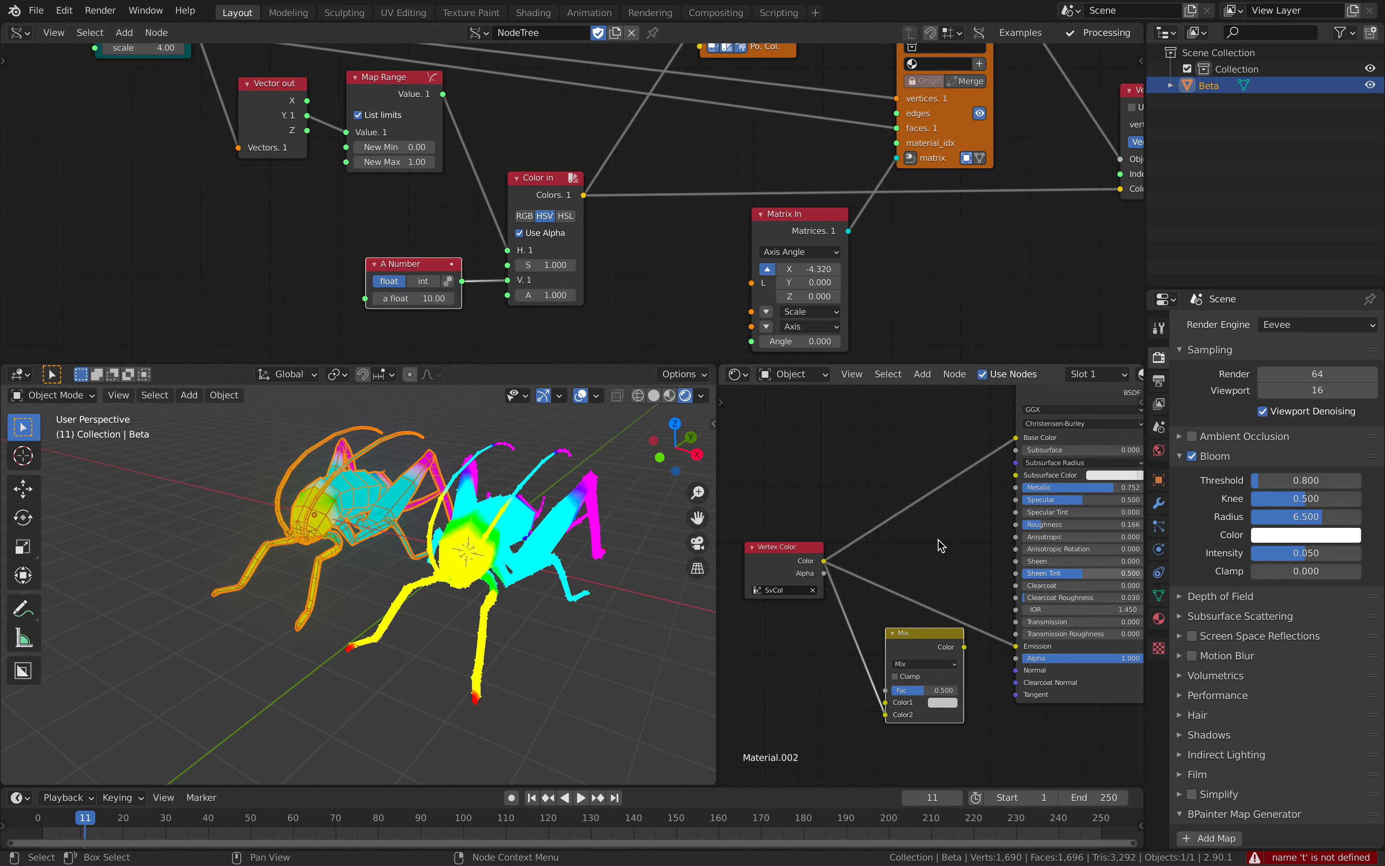
- Switch the viewport to Material Preview shading, with nothing selected and its overlays and gizmos hidden
{"action": "left_click", "coordinate": [680, 395]}
{"action": "left_click", "coordinate": [584, 471]}
{"action": "middle_click_drag", "start_coordinate": [572, 438], "coordinate": [408, 511], "text": "shift"}
{"action": "left_click", "coordinate": [580, 397]}
{"action": "left_click", "coordinate": [543, 395]}
- Set the A Number float to 4.36 and raise Bloom's Radius to 7.090 and Intensity to 0.073
{"action": "left_click_drag", "start_coordinate": [399, 298], "coordinate": [408, 298]}
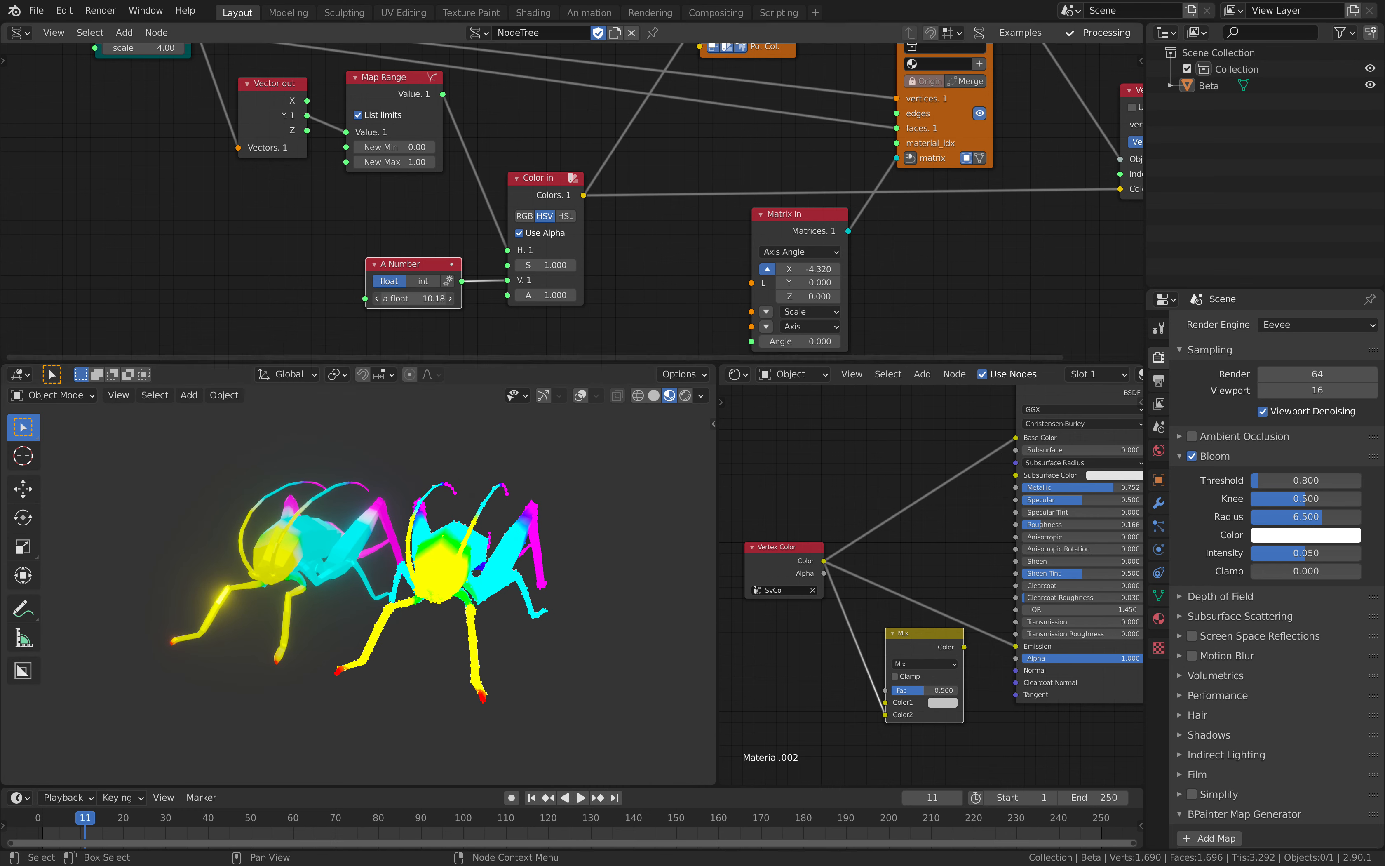
{"action": "key", "text": "Return"}
{"action": "left_click_drag", "start_coordinate": [424, 301], "coordinate": [458, 301]}
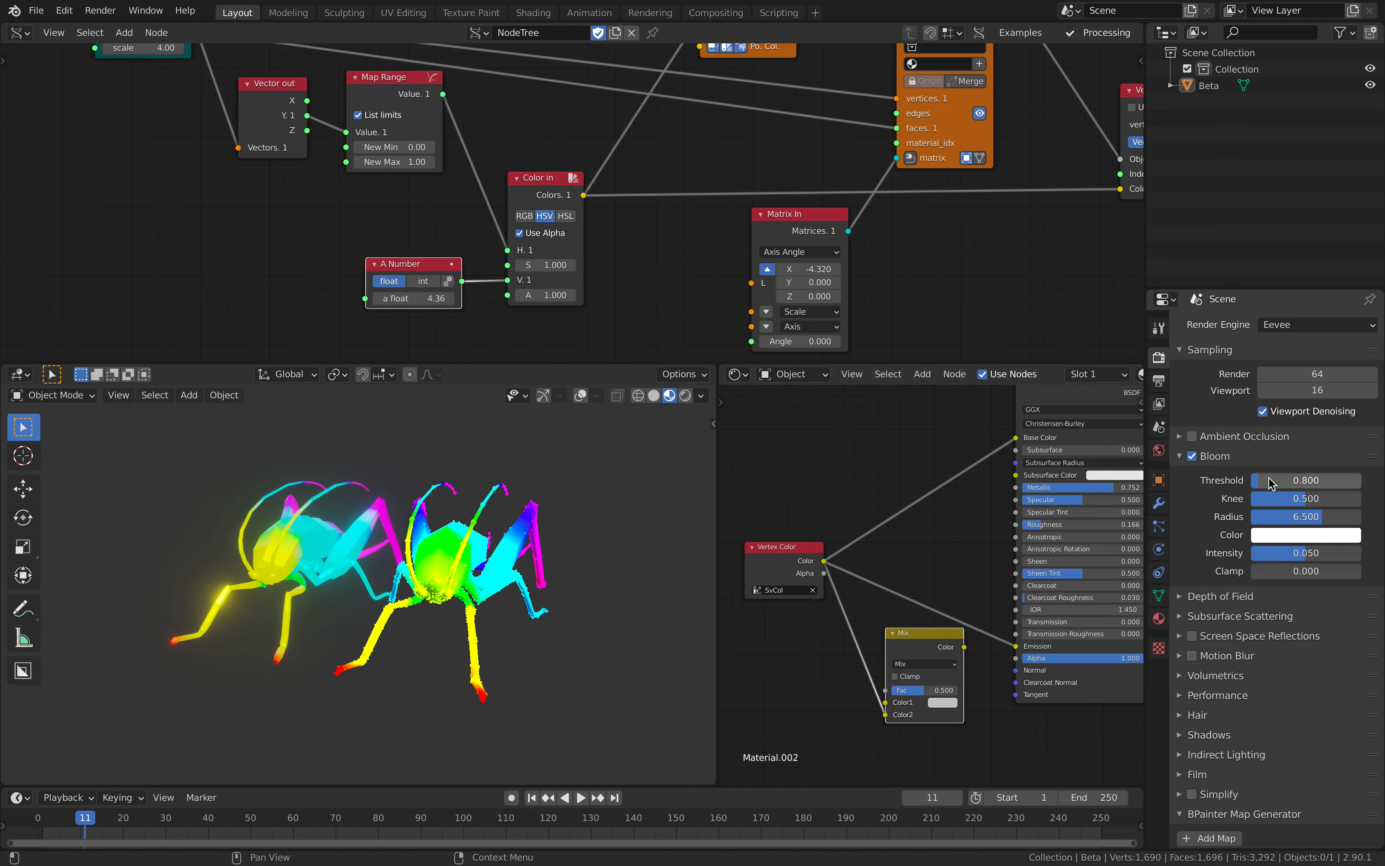
{"action": "left_click_drag", "start_coordinate": [1336, 517], "coordinate": [1327, 558]}
{"action": "middle_click_drag", "start_coordinate": [330, 532], "coordinate": [671, 495]}
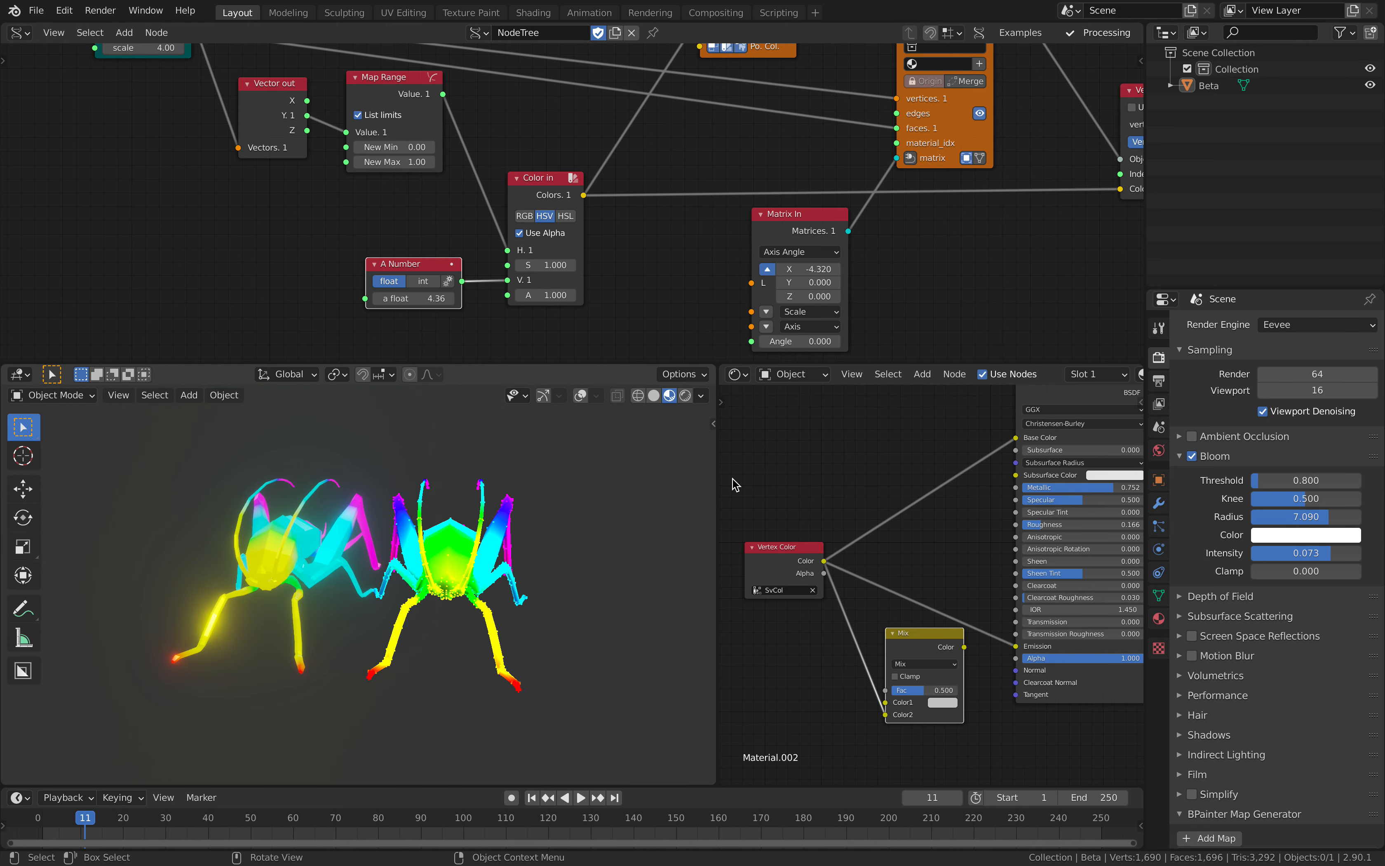
- Disconnect the vertex colours from Base Color, try a darker grey base, and link Vertex Color to Base Color again
{"action": "left_click_drag", "start_coordinate": [1017, 440], "coordinate": [1063, 446]}
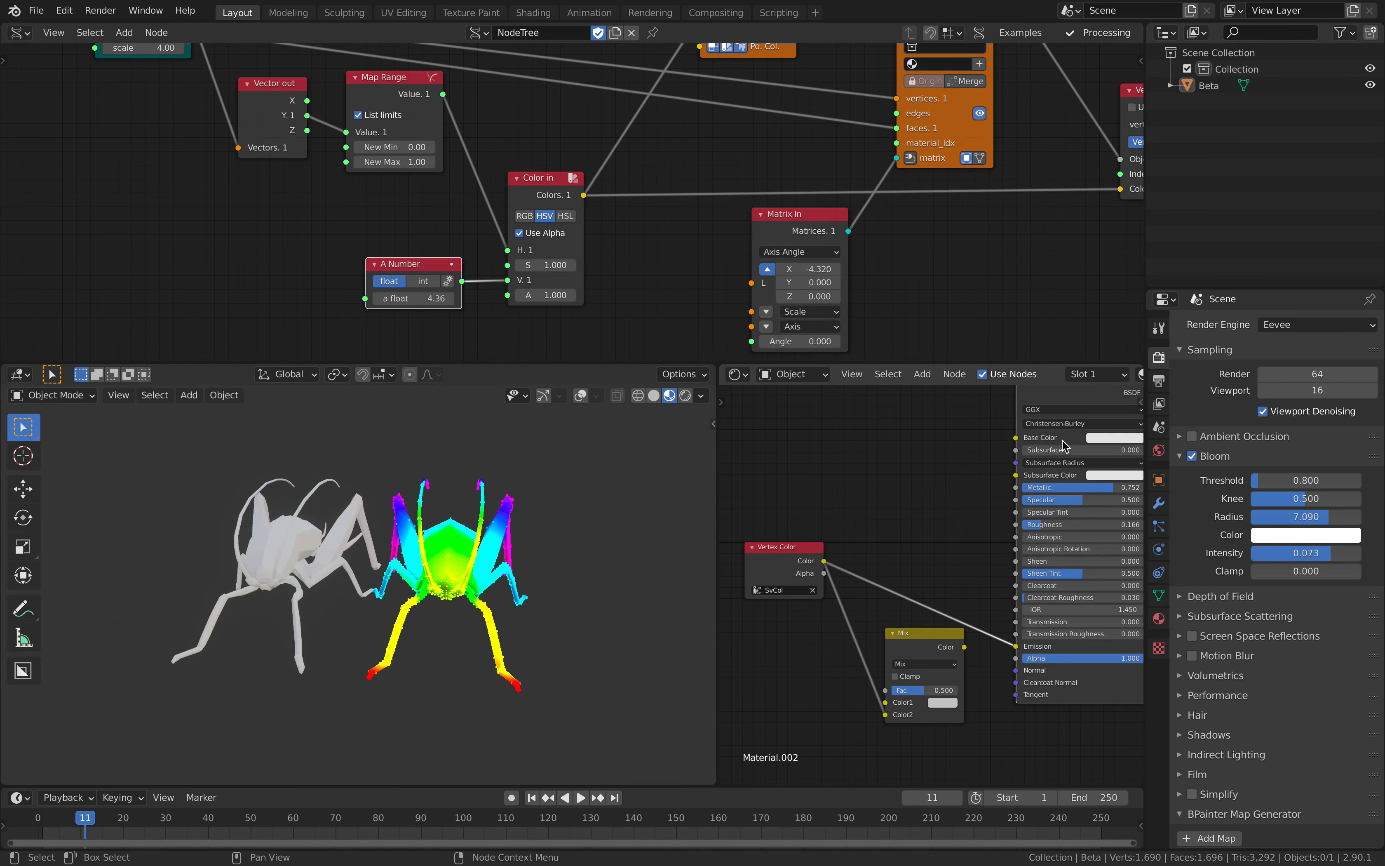
{"action": "left_click", "coordinate": [1106, 438]}
{"action": "left_click_drag", "start_coordinate": [1183, 280], "coordinate": [1183, 324]}
{"action": "left_click_drag", "start_coordinate": [824, 561], "coordinate": [955, 489]}
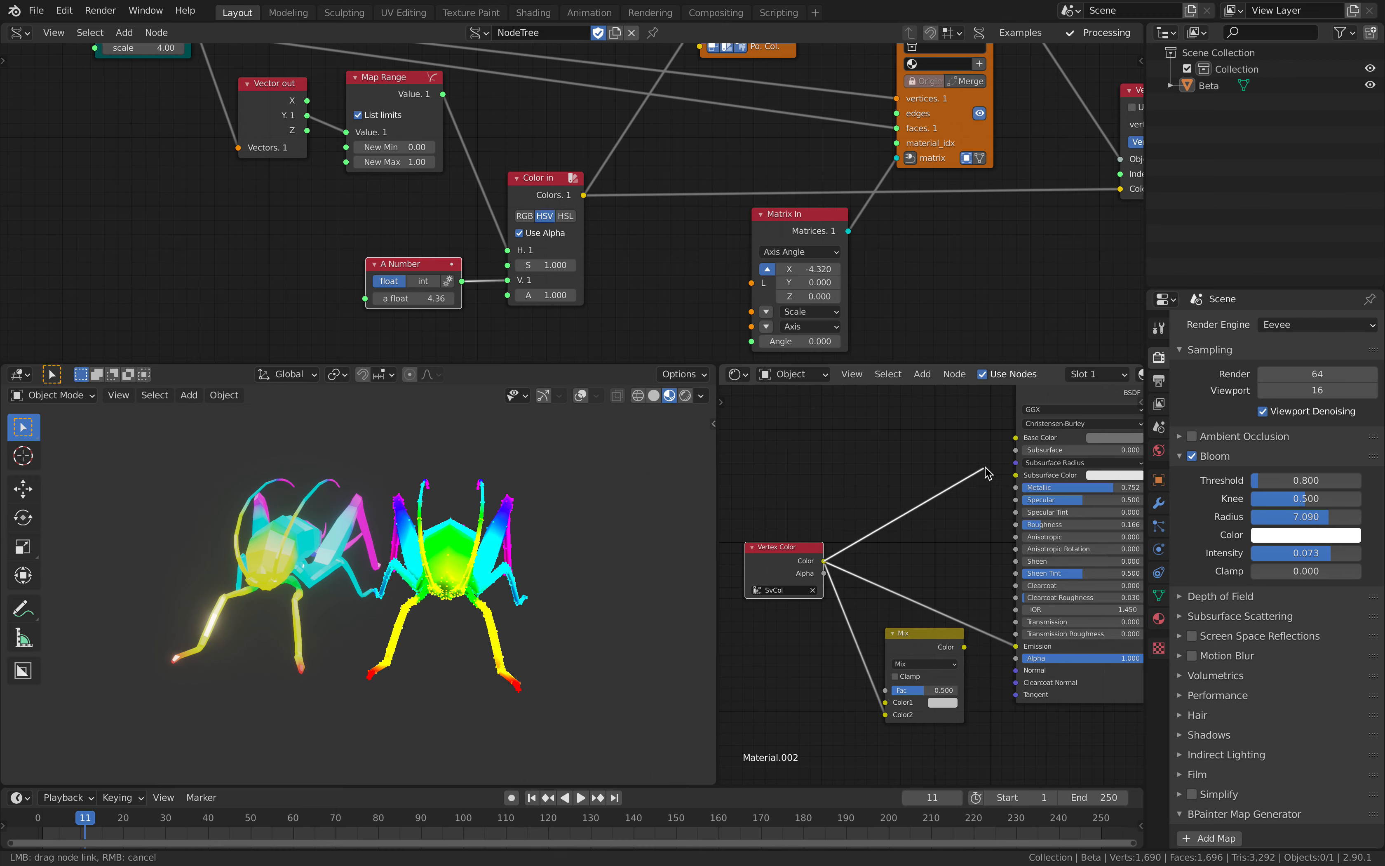
{"action": "left_click_drag", "start_coordinate": [1014, 445], "coordinate": [1016, 437]}
- Spread out the Cricket, Vector out and Map Range nodes to make room and save the file
{"action": "mouse_move", "coordinate": [400, 498]}
{"action": "middle_mouse_down"}
{"action": "mouse_move", "coordinate": [346, 508]}
{"action": "mouse_move", "coordinate": [457, 459]}
{"action": "mouse_move", "coordinate": [420, 514]}
{"action": "middle_mouse_up"}
{"action": "scroll", "coordinate": [413, 223], "scroll_direction": "up", "scroll_amount": 1}
{"action": "middle_click_drag", "start_coordinate": [413, 220], "coordinate": [420, 311]}
{"action": "left_click_drag", "start_coordinate": [259, 162], "coordinate": [216, 195]}
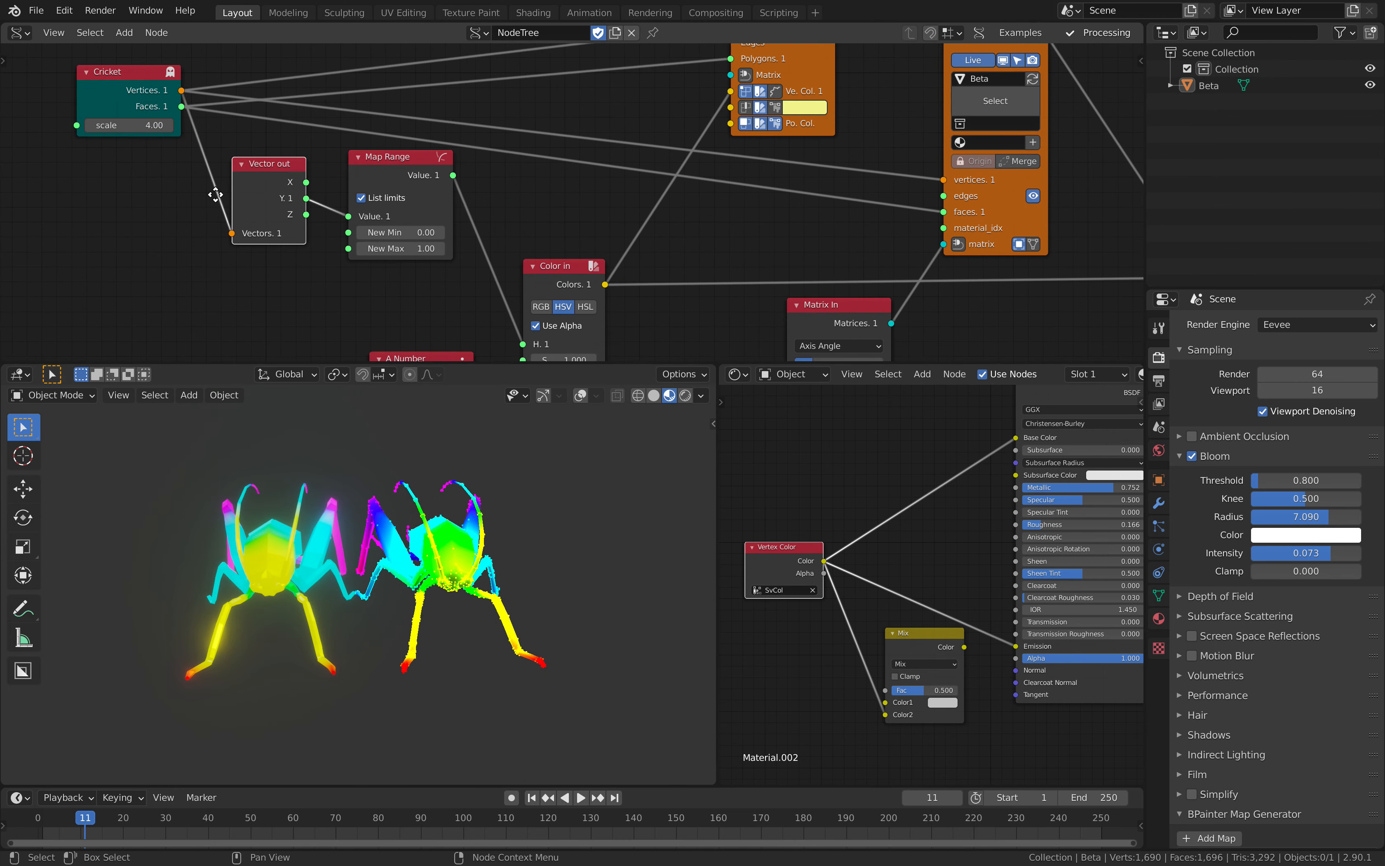
{"action": "left_click_drag", "start_coordinate": [395, 178], "coordinate": [349, 227]}
{"action": "scroll", "coordinate": [350, 226], "scroll_direction": "down", "scroll_amount": 1}
{"action": "middle_click_drag", "start_coordinate": [348, 225], "coordinate": [407, 220]}
{"action": "left_click_drag", "start_coordinate": [204, 94], "coordinate": [87, 87]}
{"action": "left_click_drag", "start_coordinate": [300, 200], "coordinate": [237, 209]}
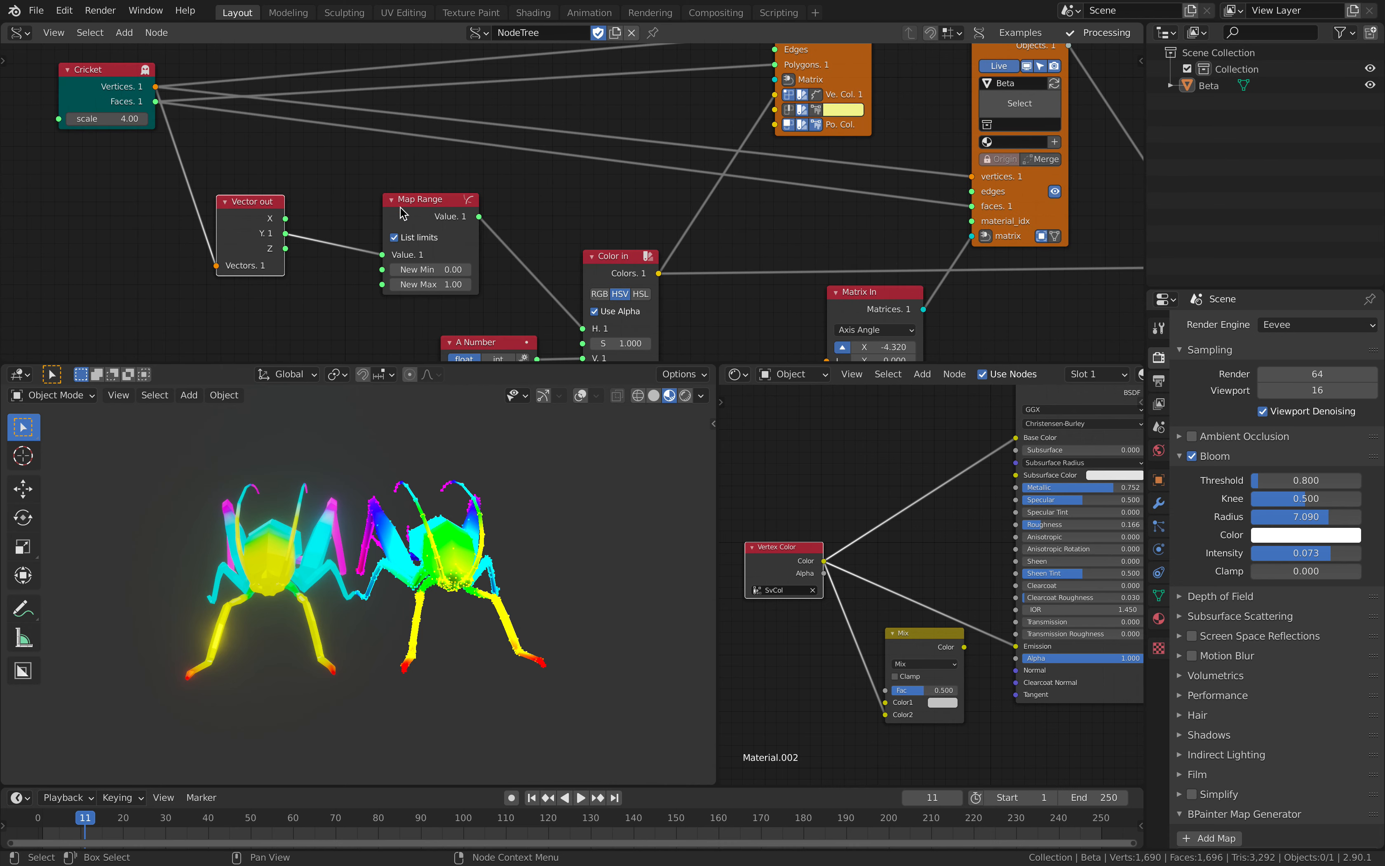
{"action": "left_click_drag", "start_coordinate": [424, 209], "coordinate": [348, 212]}
{"action": "middle_click_drag", "start_coordinate": [416, 257], "coordinate": [410, 213]}
{"action": "key", "text": "ctrl+s"}
- Reposition the A Number and Map Range nodes and add a Noise Displace node to the Sverchok tree
{"action": "left_click_drag", "start_coordinate": [494, 303], "coordinate": [488, 347]}
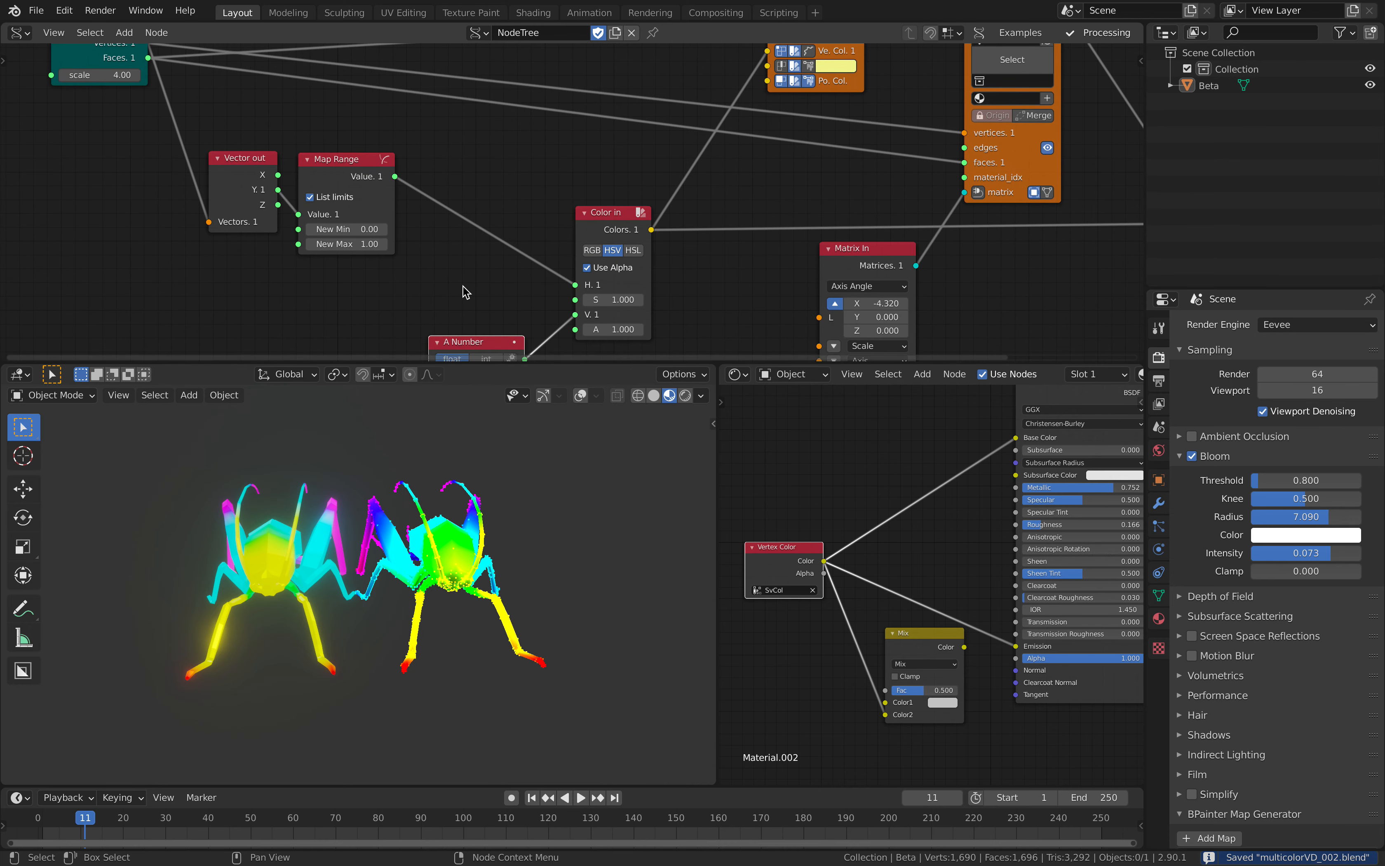
{"action": "middle_click_drag", "start_coordinate": [464, 281], "coordinate": [476, 241]}
{"action": "left_click_drag", "start_coordinate": [365, 135], "coordinate": [386, 122]}
{"action": "key", "text": "alt+space"}
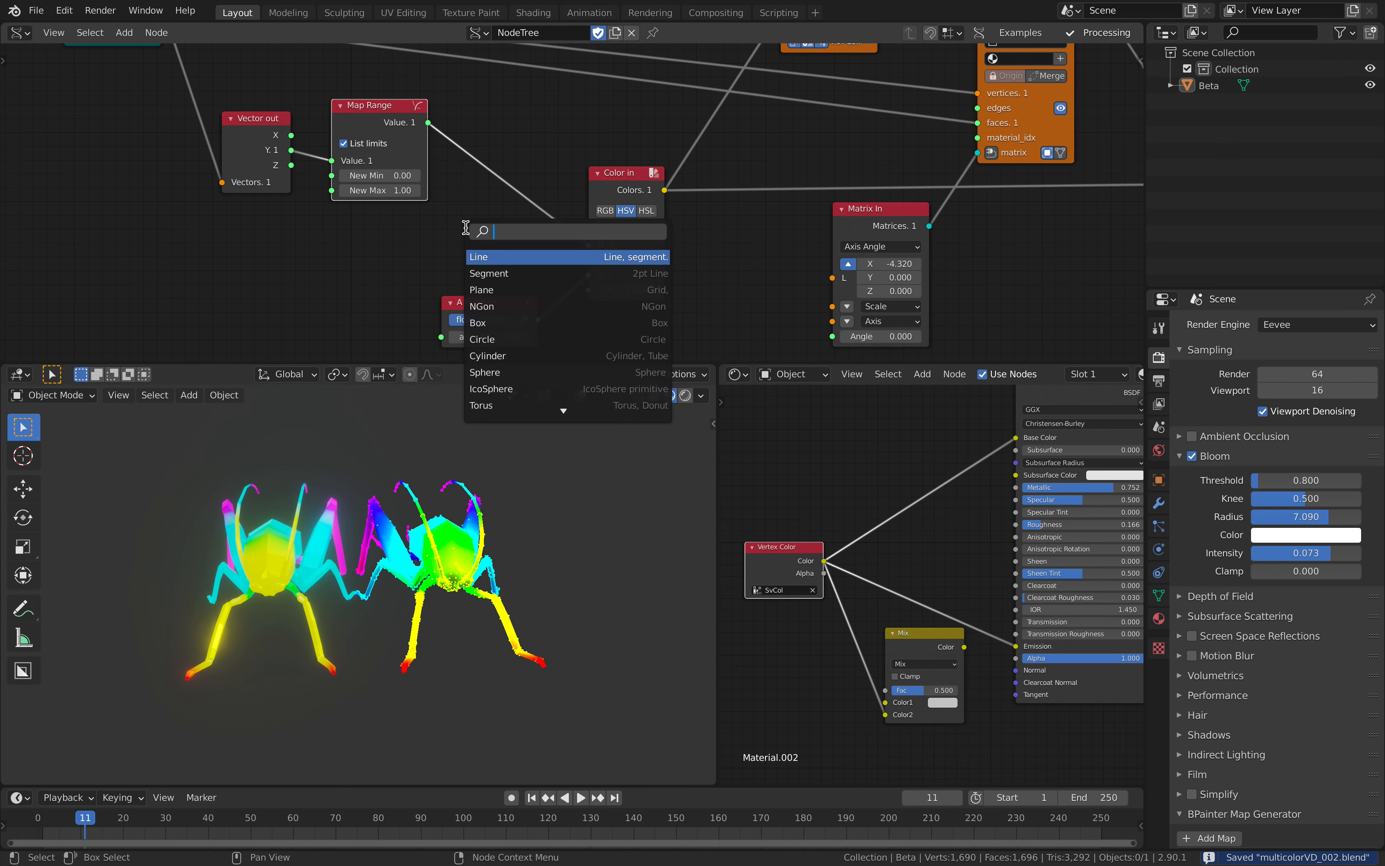
{"action": "type", "text": "noise"}
{"action": "key", "text": "Down"}
{"action": "key", "text": "Return"}
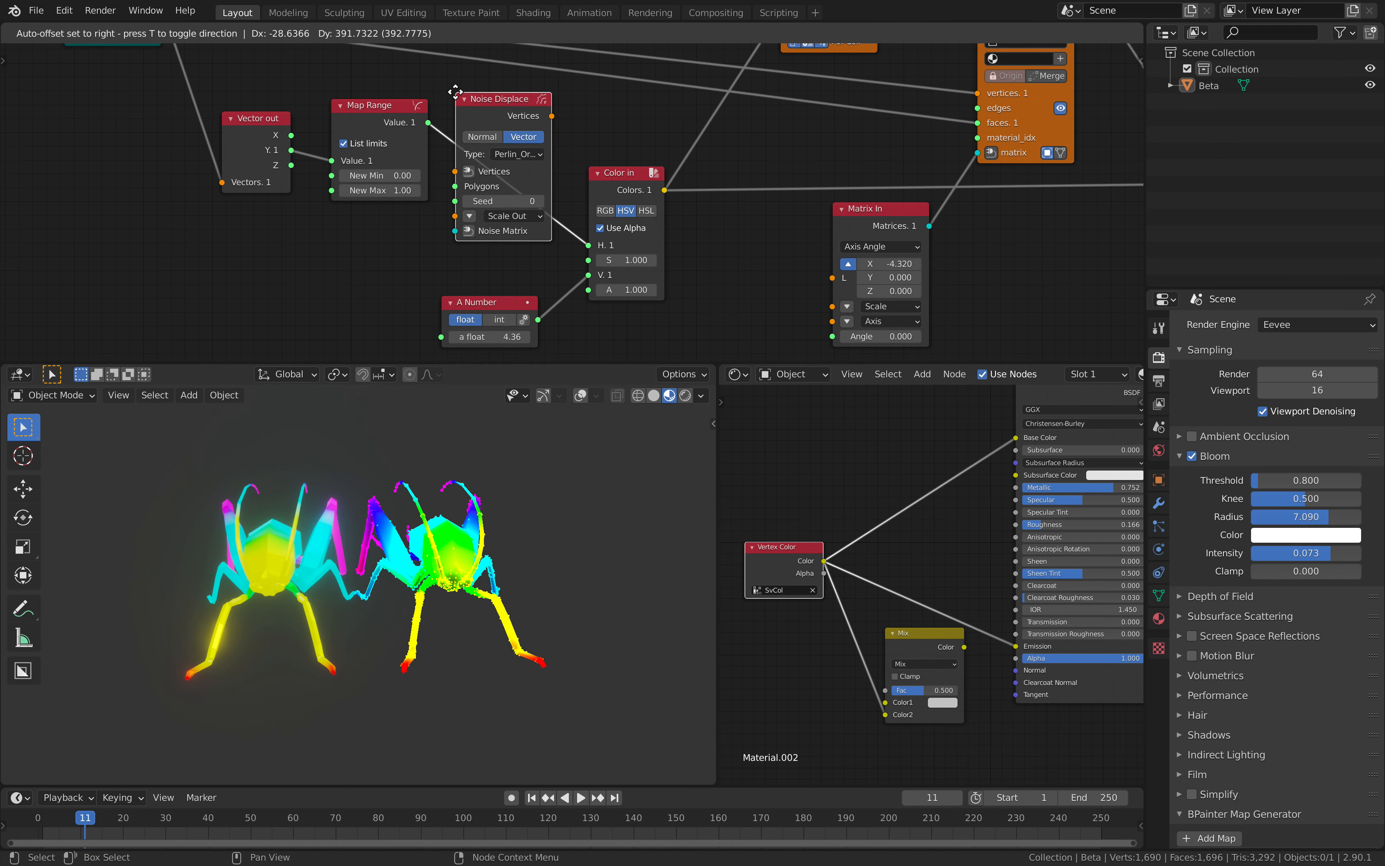
{"action": "left_click", "coordinate": [116, 209]}
- Move Cricket farther away and wire Noise Displace between Cricket's vertices and the Vector out node
{"action": "scroll", "coordinate": [171, 202], "scroll_direction": "down", "scroll_amount": 2}
{"action": "middle_click_drag", "start_coordinate": [183, 201], "coordinate": [451, 272]}
{"action": "scroll", "coordinate": [451, 251], "scroll_direction": "down", "scroll_amount": 2}
{"action": "left_click_drag", "start_coordinate": [459, 104], "coordinate": [304, 78]}
{"action": "scroll", "coordinate": [352, 196], "scroll_direction": "up", "scroll_amount": 2}
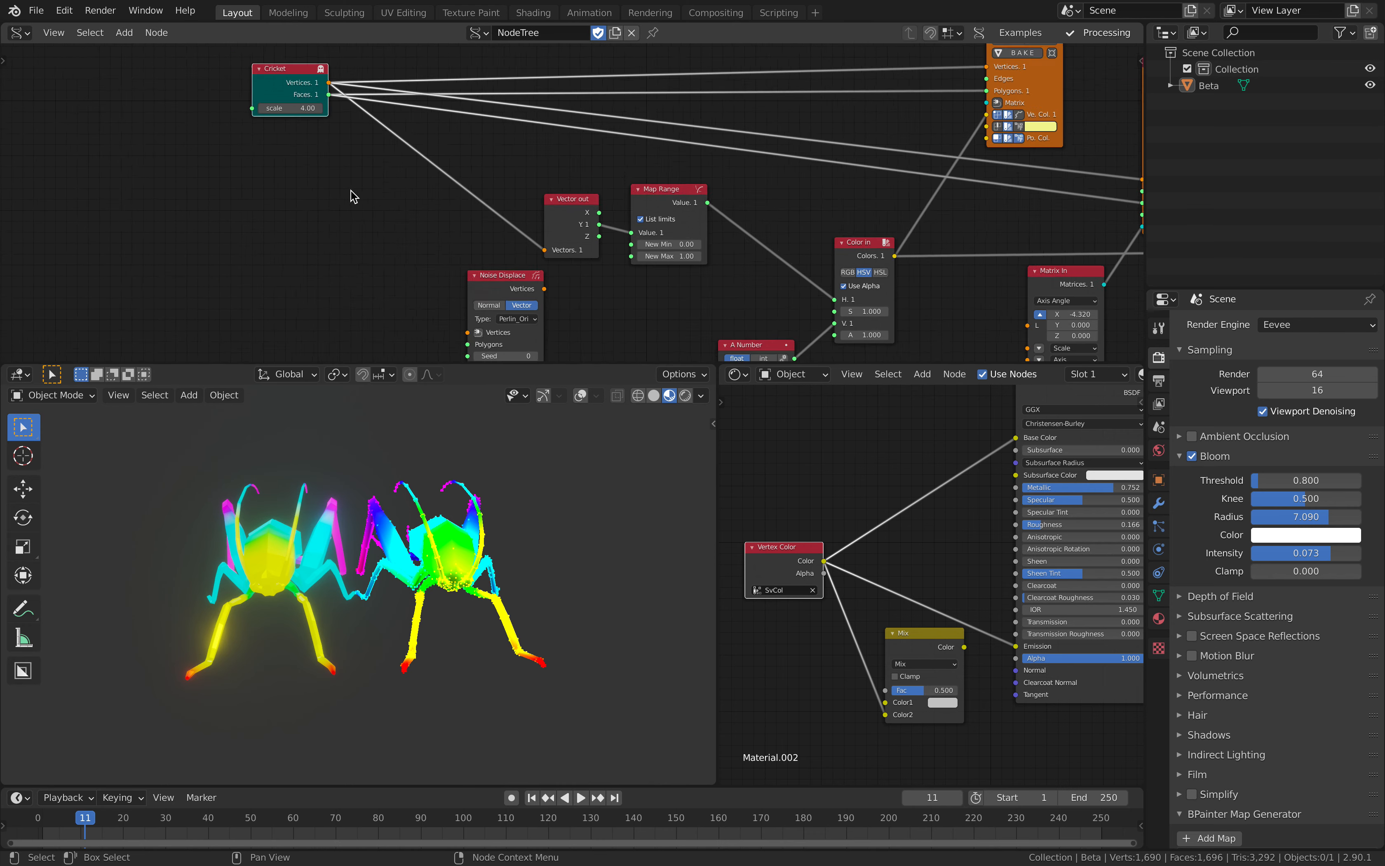
{"action": "scroll", "coordinate": [356, 234], "scroll_direction": "up", "scroll_amount": 2}
{"action": "left_click_drag", "start_coordinate": [493, 297], "coordinate": [399, 175]}
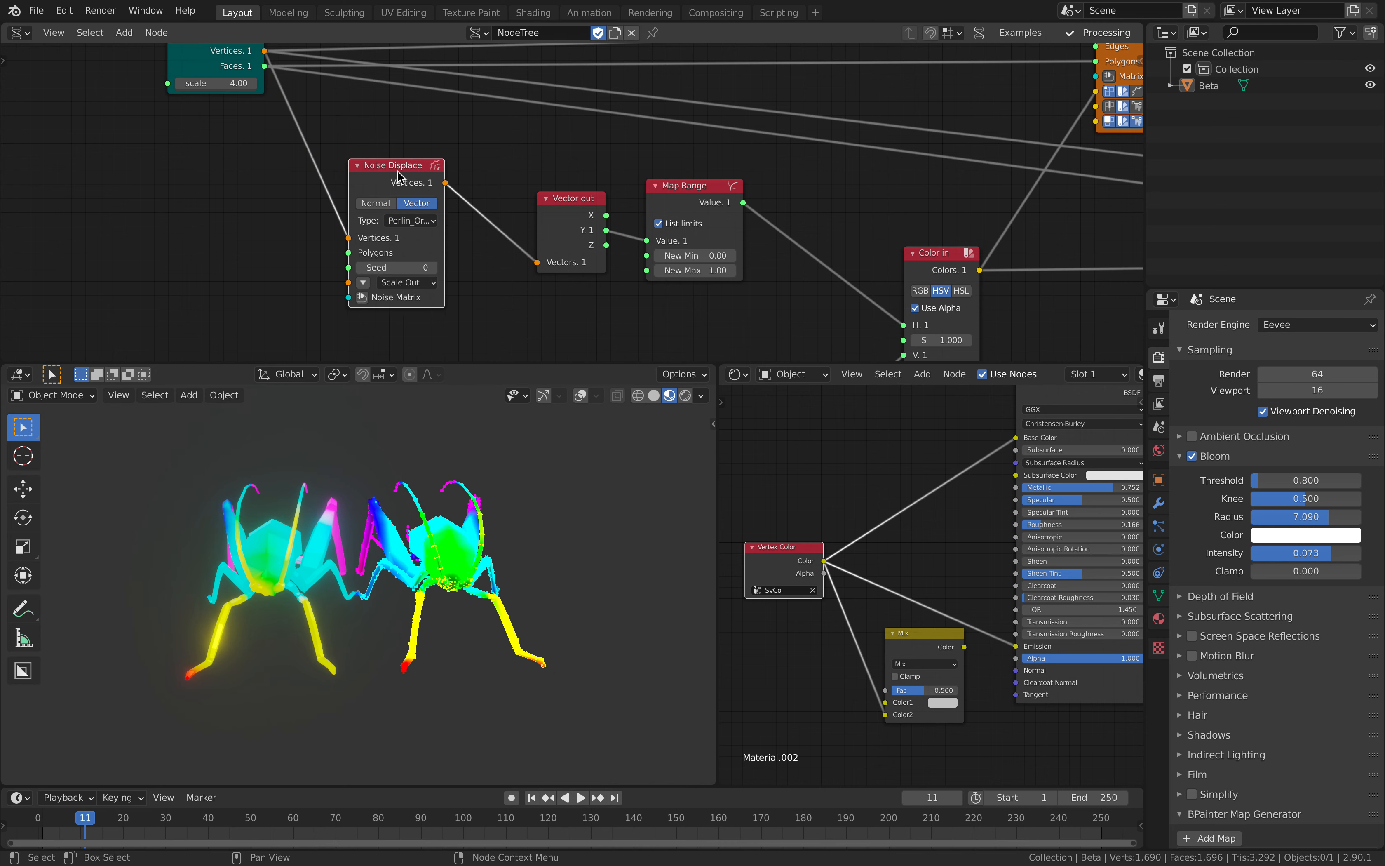
- Set Noise Displace to seed 168, the Voronoi_F2 noise type and a Scale Out of 4.30 on all axes
{"action": "left_click_drag", "start_coordinate": [398, 267], "coordinate": [445, 267]}
{"action": "left_click", "coordinate": [421, 219]}
{"action": "left_click", "coordinate": [425, 301]}
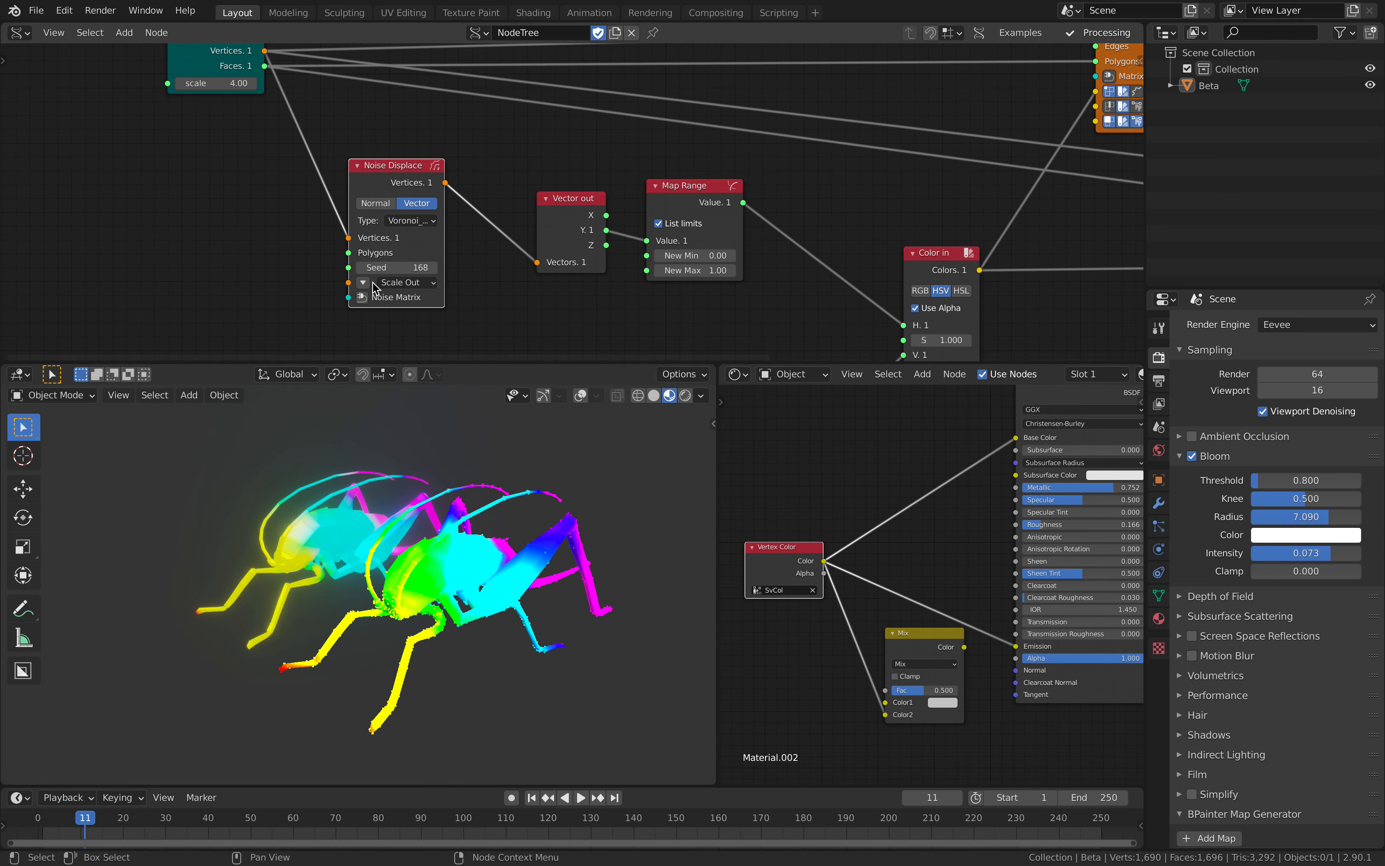
{"action": "left_click", "coordinate": [370, 282]}
{"action": "left_click_drag", "start_coordinate": [405, 282], "coordinate": [475, 283]}
- Add a Matrix In node to the Noise Matrix input and set its location to X 8.580 and Y 3.180
{"action": "left_click", "coordinate": [362, 324]}
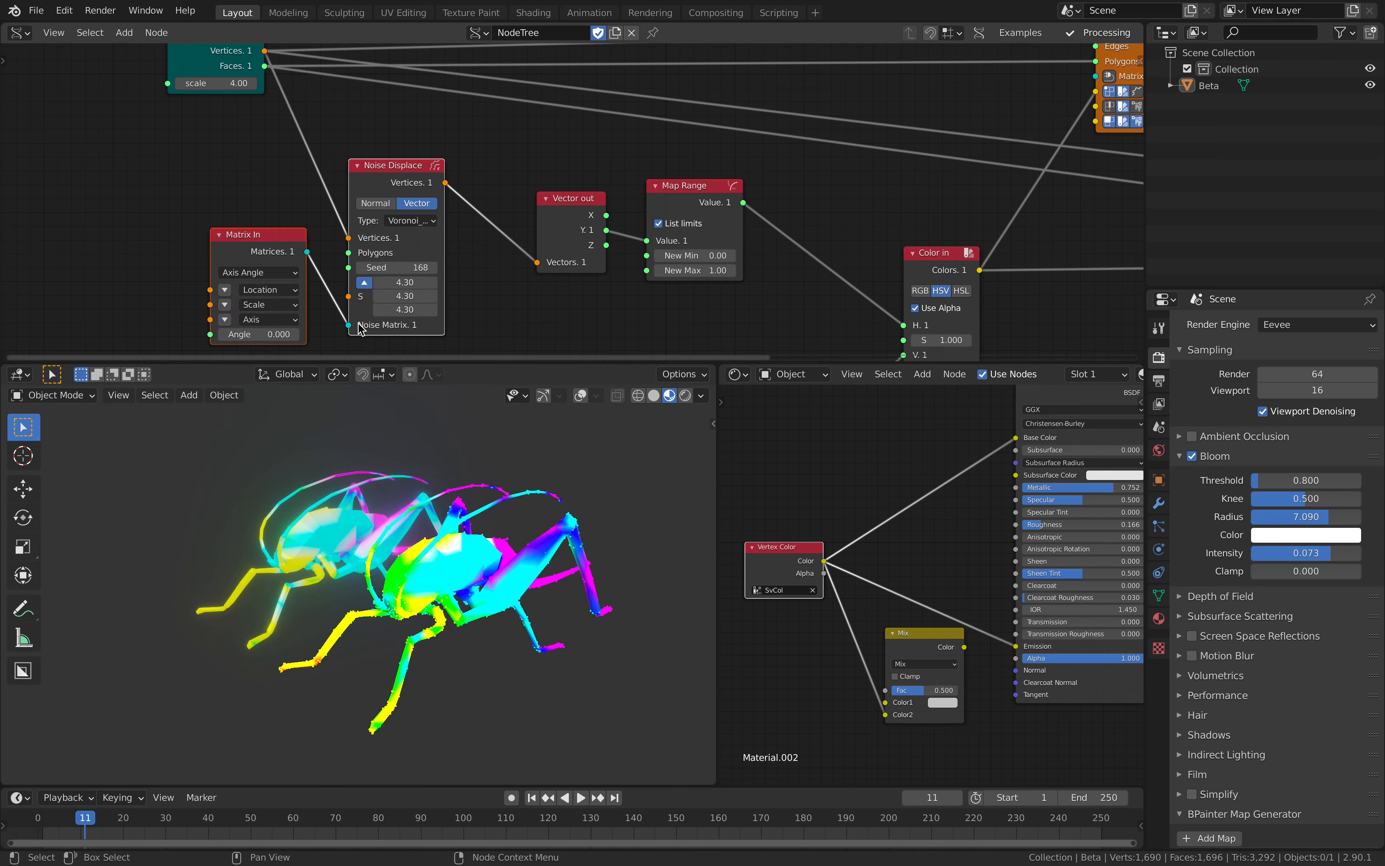
{"action": "left_click", "coordinate": [225, 290]}
{"action": "left_click_drag", "start_coordinate": [267, 289], "coordinate": [312, 290]}
{"action": "middle_click_drag", "start_coordinate": [309, 57], "coordinate": [352, 144]}
{"action": "middle_click_drag", "start_coordinate": [378, 299], "coordinate": [353, 127]}
{"action": "left_click_drag", "start_coordinate": [281, 206], "coordinate": [335, 219]}
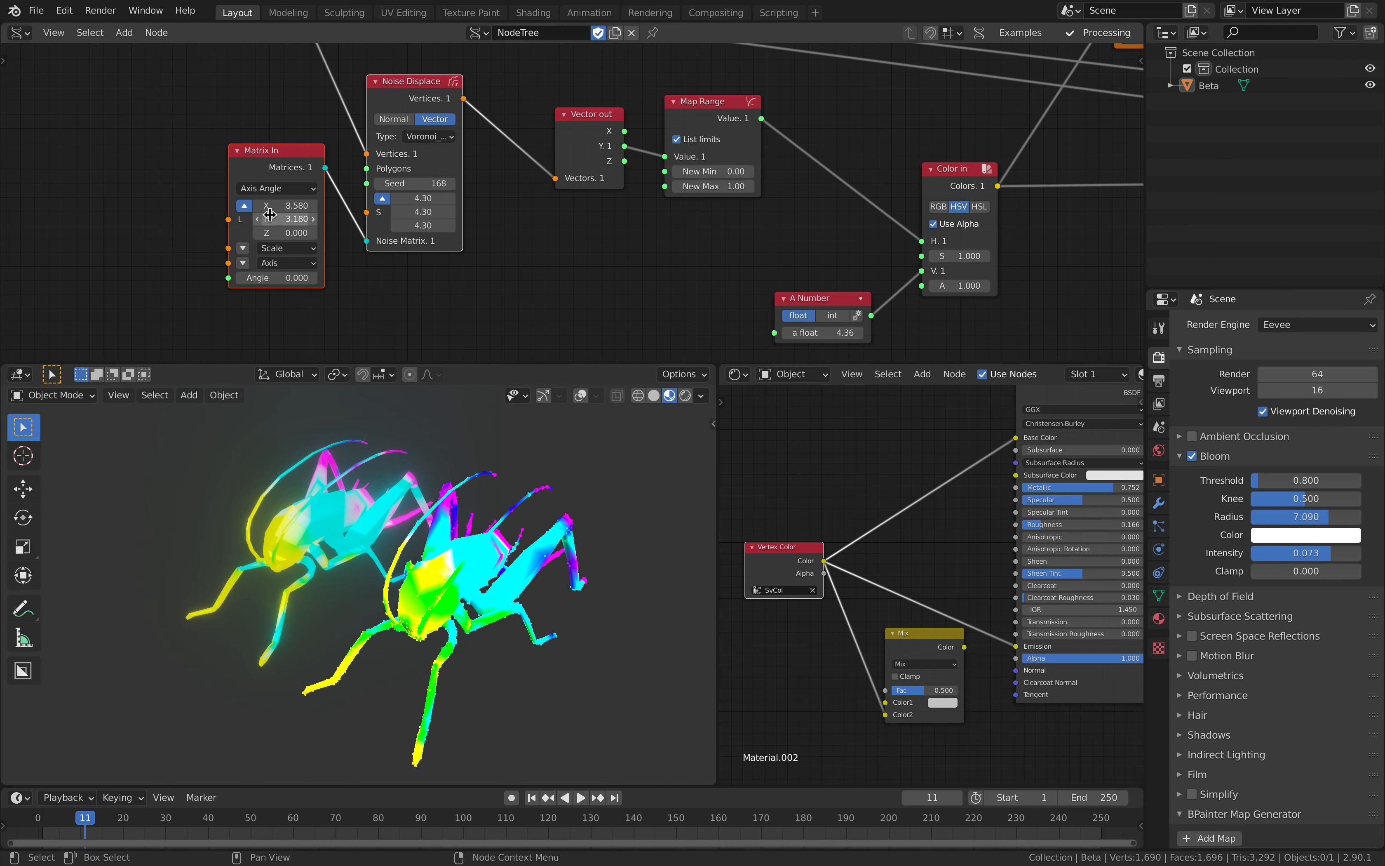
{"action": "mouse_move", "coordinate": [415, 536]}
{"action": "middle_mouse_down"}
{"action": "mouse_move", "coordinate": [537, 519]}
{"action": "mouse_move", "coordinate": [430, 520]}
{"action": "middle_mouse_up"}
{"action": "scroll", "coordinate": [486, 240], "scroll_direction": "down", "scroll_amount": 3}
{"action": "middle_click_drag", "start_coordinate": [493, 231], "coordinate": [369, 290]}
{"action": "middle_click_drag", "start_coordinate": [453, 235], "coordinate": [378, 228]}
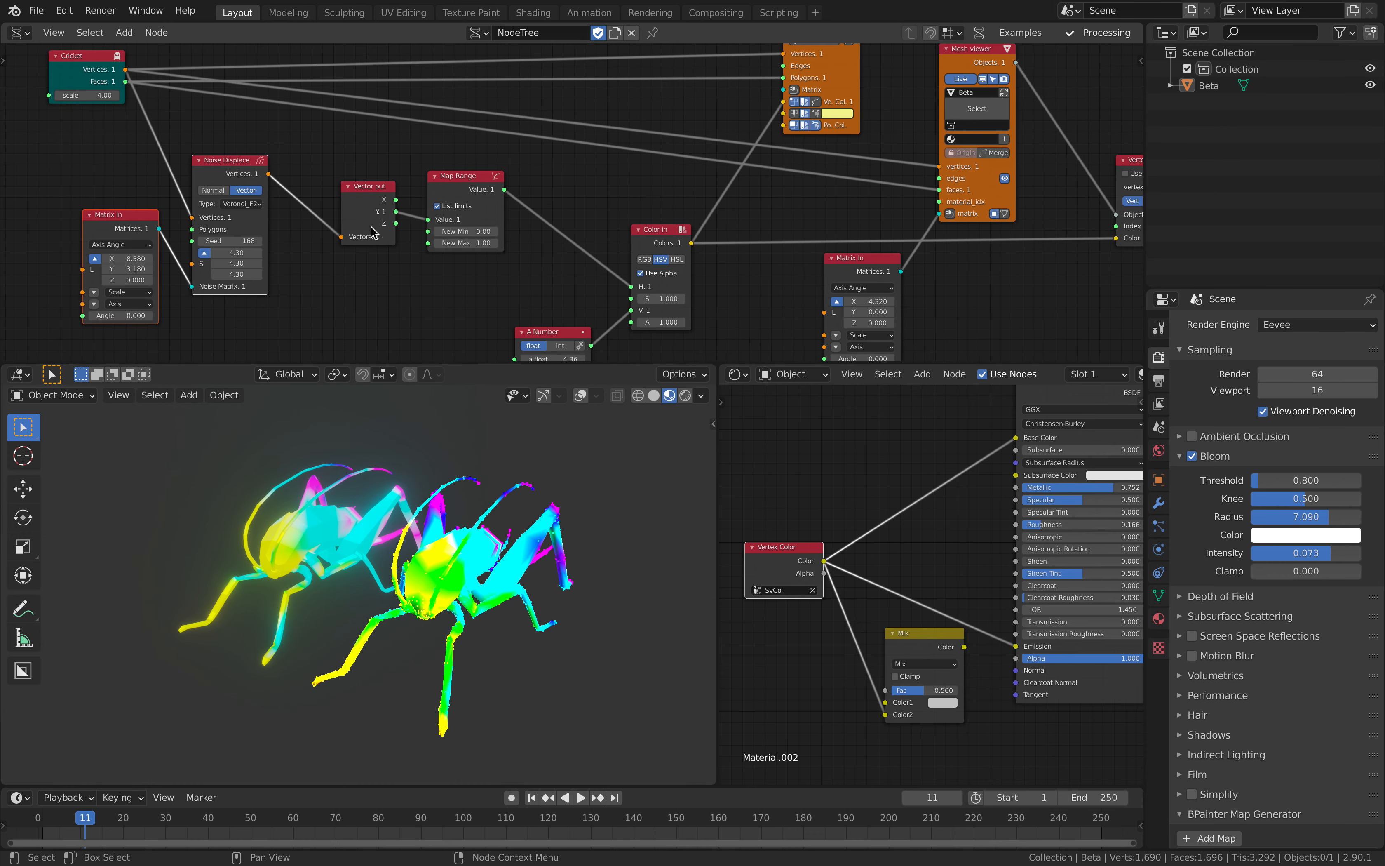
{"action": "scroll", "coordinate": [385, 224], "scroll_direction": "down", "scroll_amount": 1}
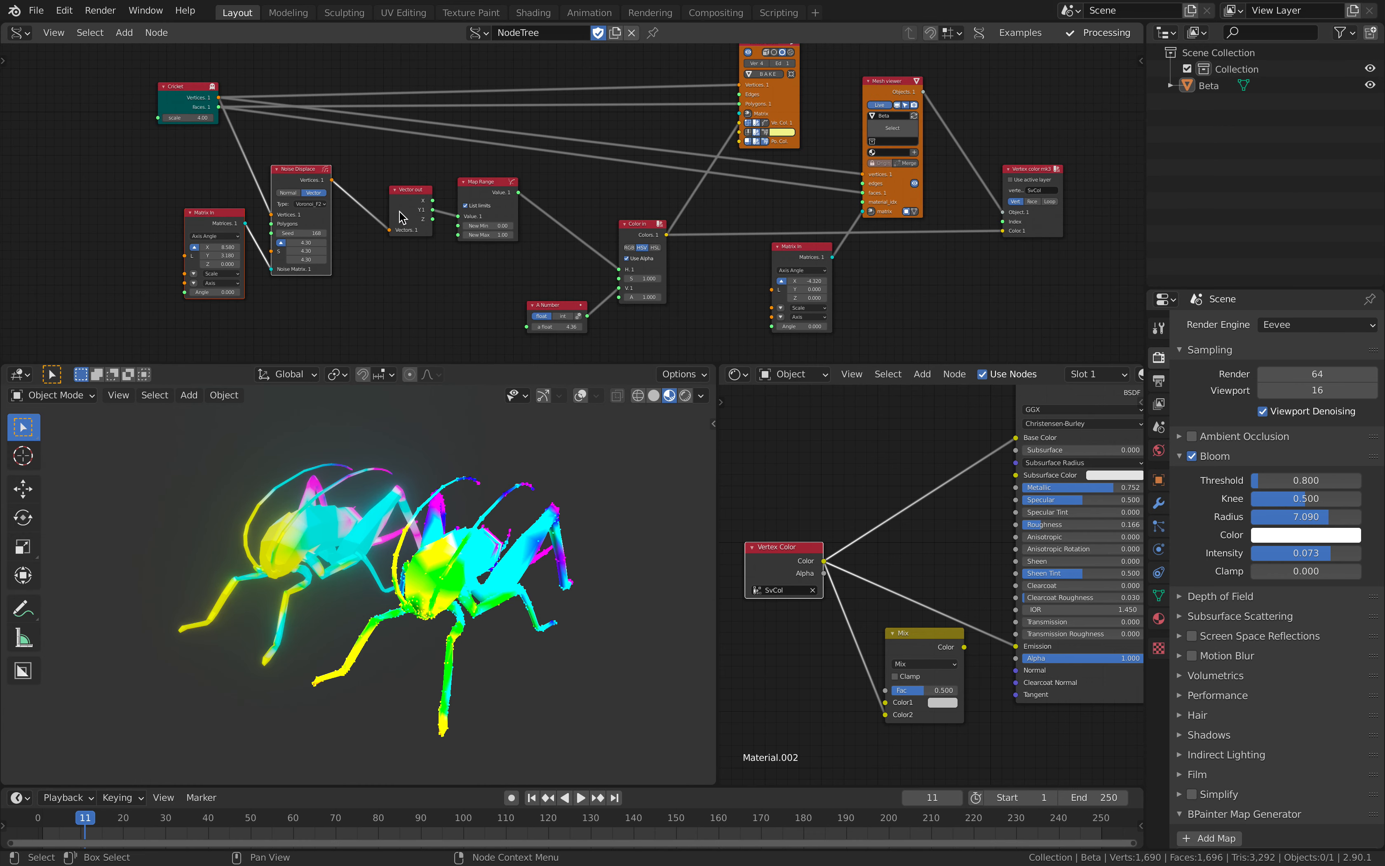
{"action": "scroll", "coordinate": [378, 209], "scroll_direction": "up", "scroll_amount": 1}
- Widen the shader editor and add a Geometry node before the Vertex Color node in the material
{"action": "middle_click_drag", "start_coordinate": [845, 525], "coordinate": [953, 495]}
{"action": "left_click_drag", "start_coordinate": [717, 487], "coordinate": [507, 487]}
{"action": "middle_click_drag", "start_coordinate": [601, 492], "coordinate": [664, 475]}
{"action": "scroll", "coordinate": [663, 476], "scroll_direction": "up", "scroll_amount": 1}
{"action": "key", "text": "shift+a"}
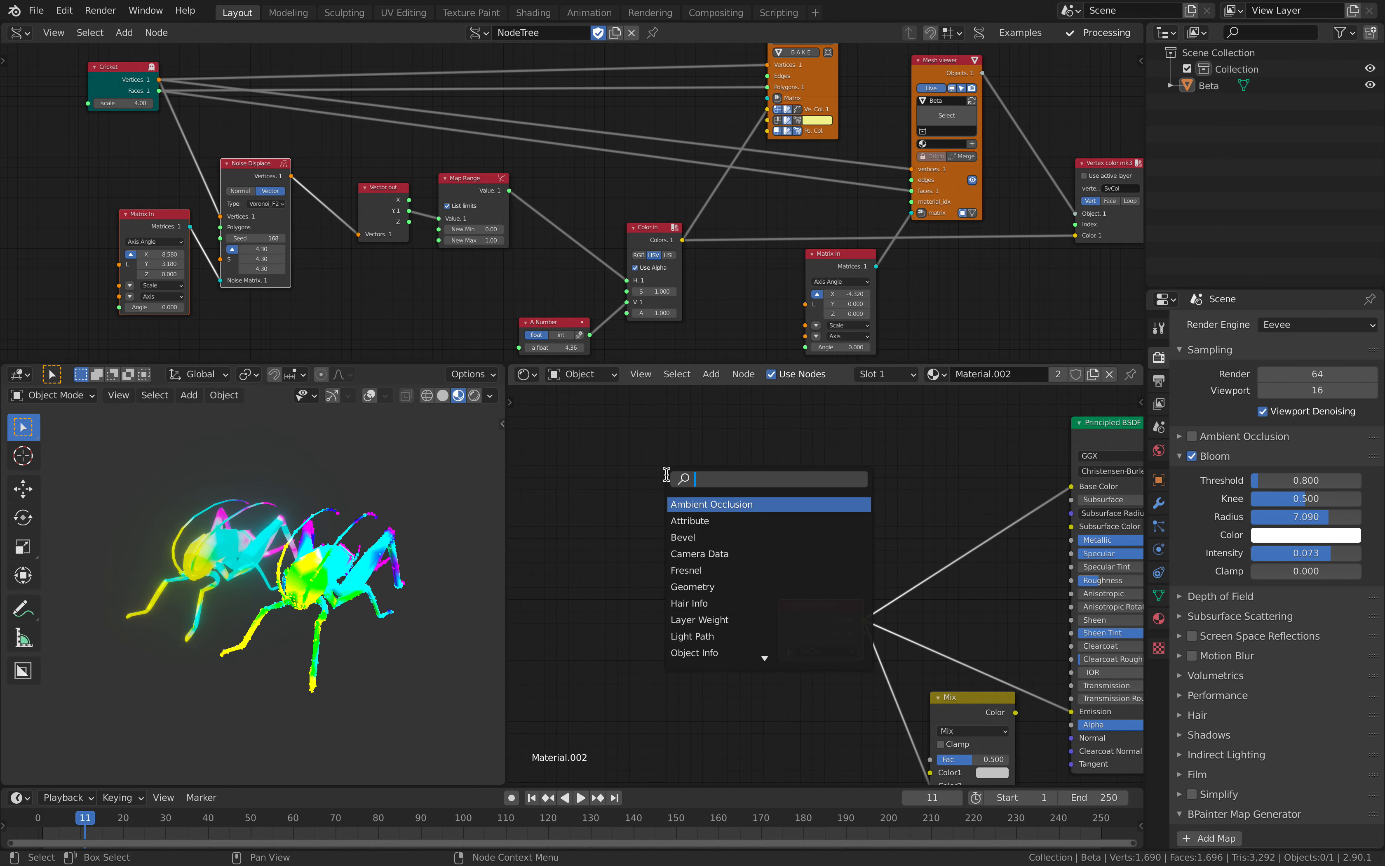
{"action": "type", "text": "ge"}
{"action": "key", "text": "Return"}
{"action": "left_click", "coordinate": [605, 474]}
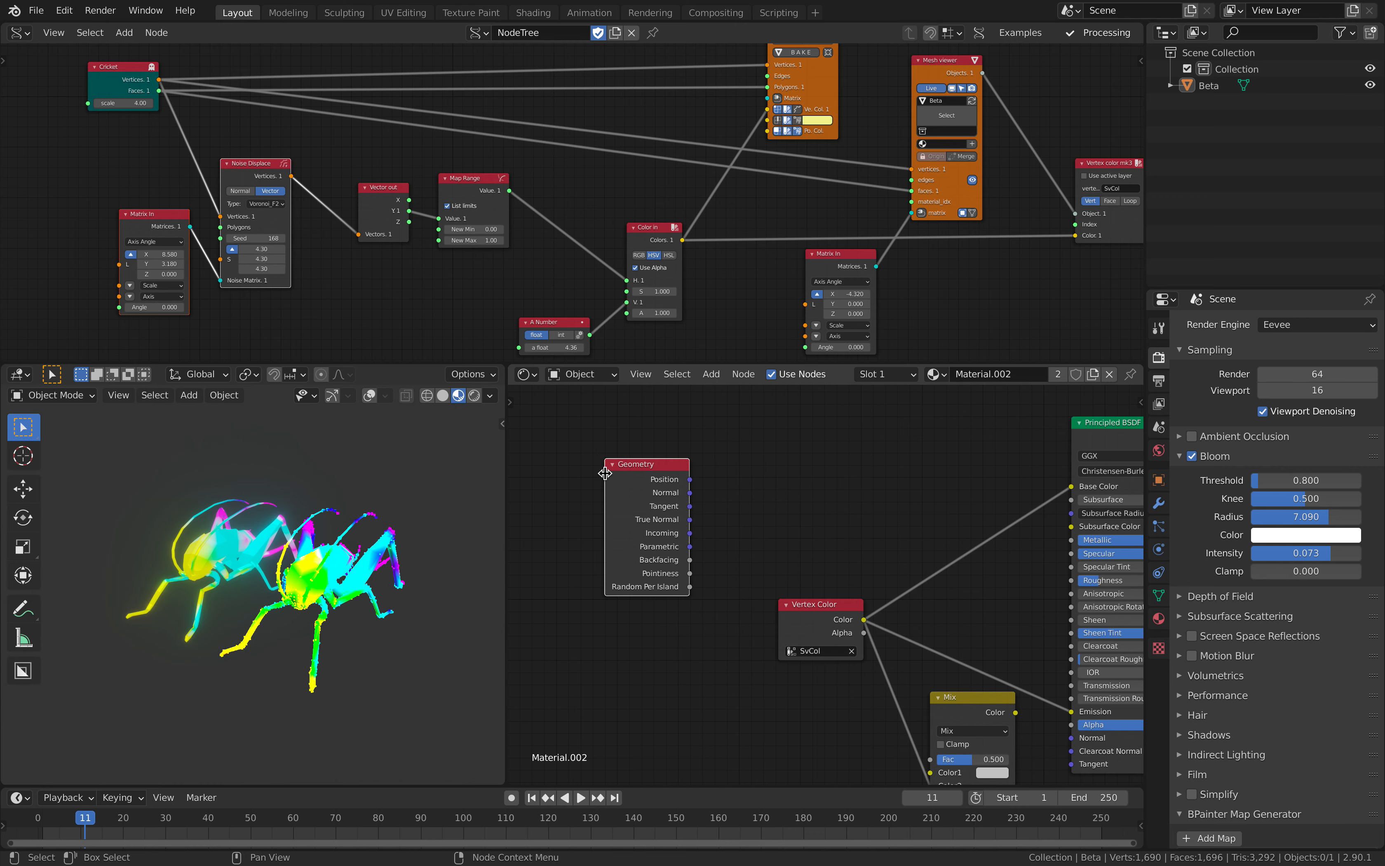
- Delete the Geometry node from the material, frame the remaining shader nodes, and widen the 3D viewport
{"action": "scroll", "coordinate": [667, 465], "scroll_direction": "up", "scroll_amount": 1}
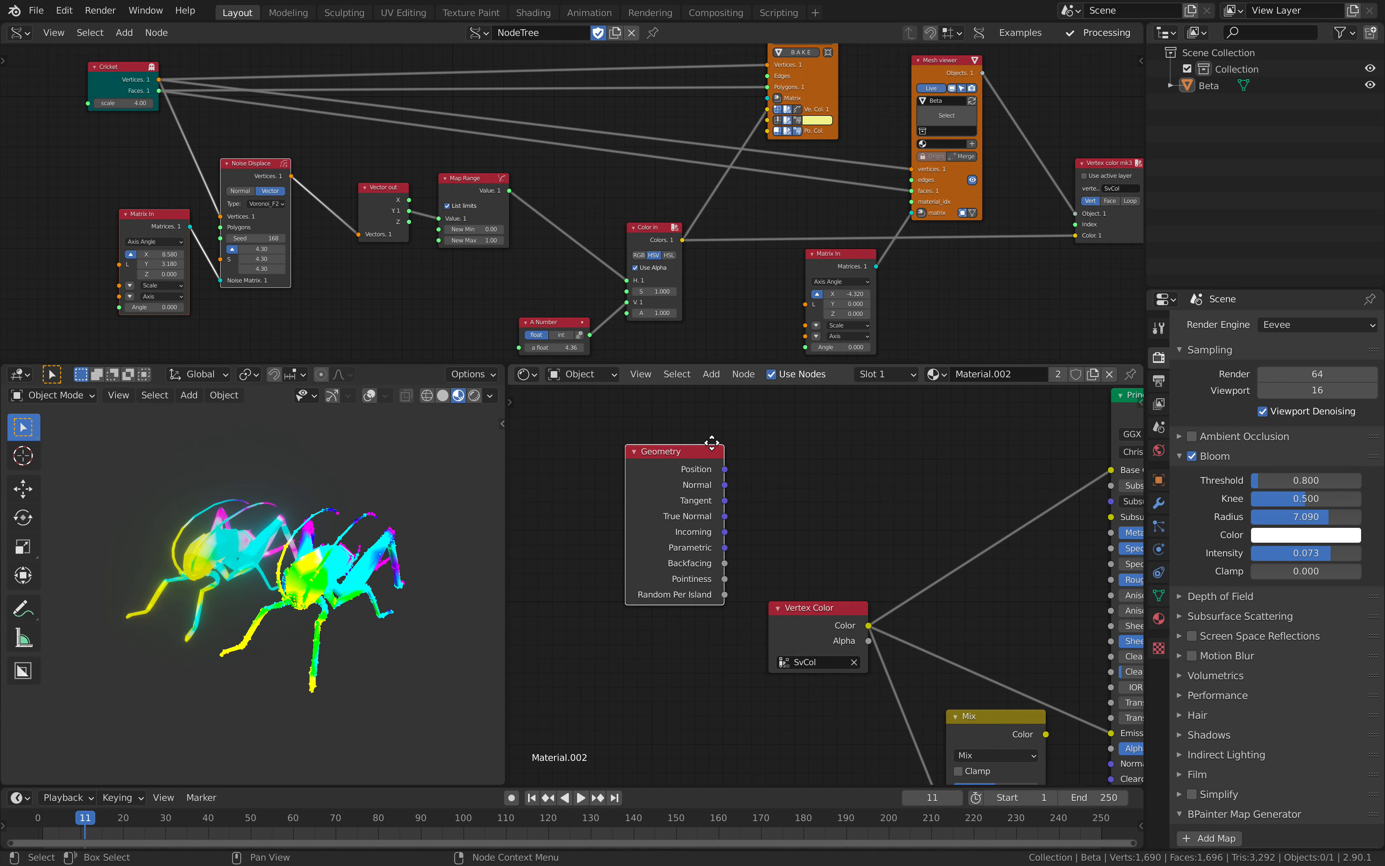
{"action": "key", "text": "shift+a"}
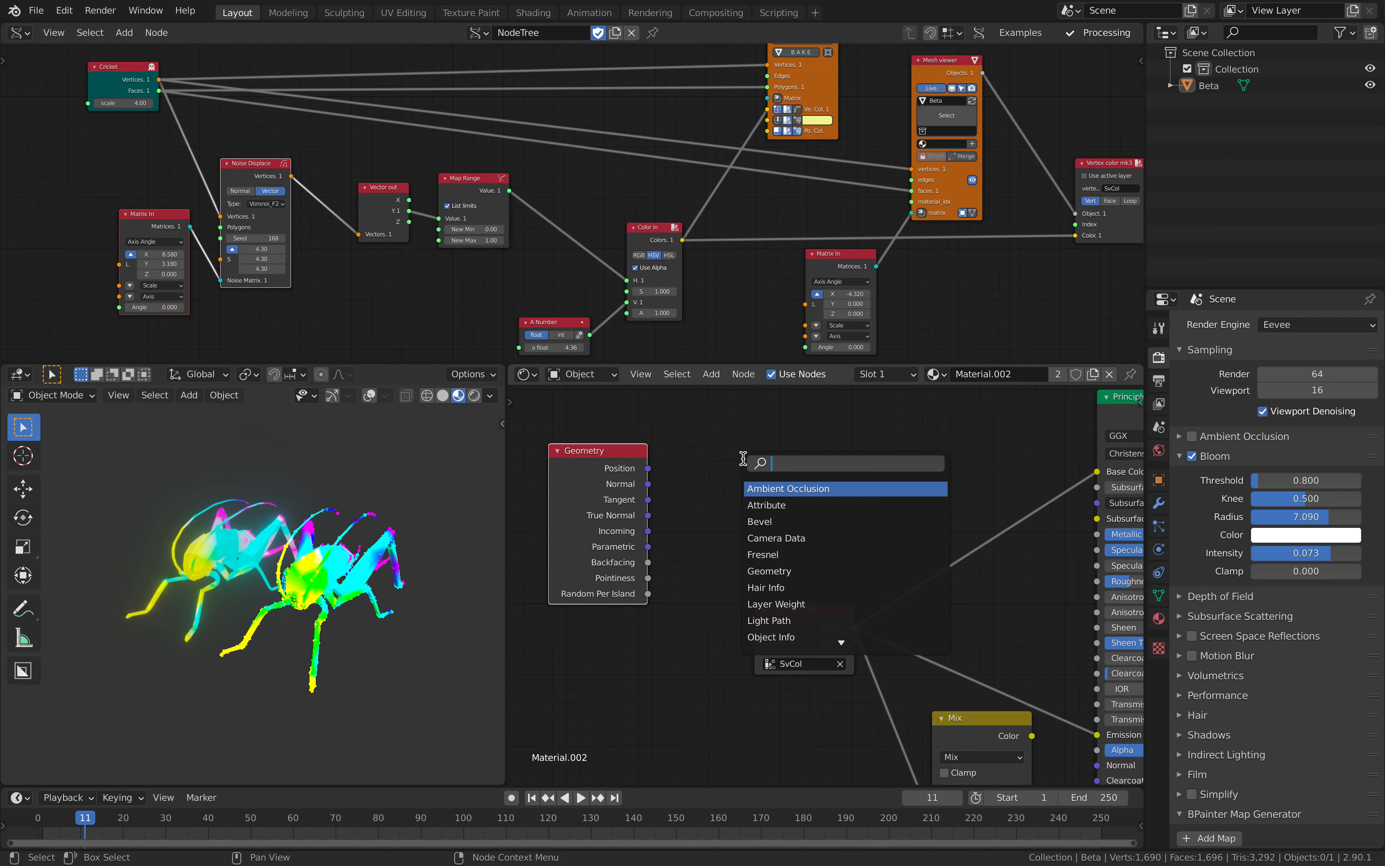
{"action": "key", "text": "Escape"}
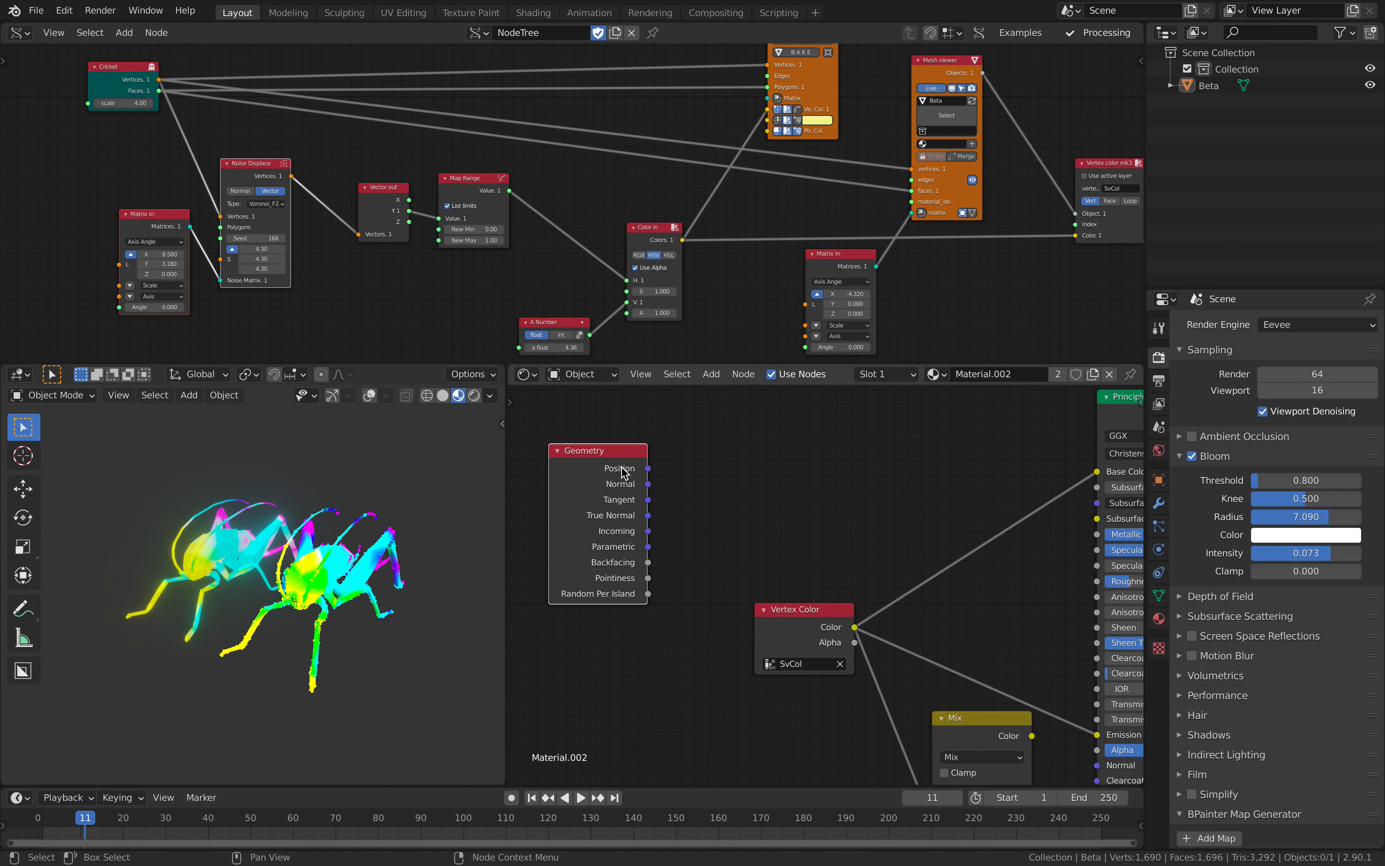
{"action": "key", "text": "x"}
{"action": "key", "text": "Home"}
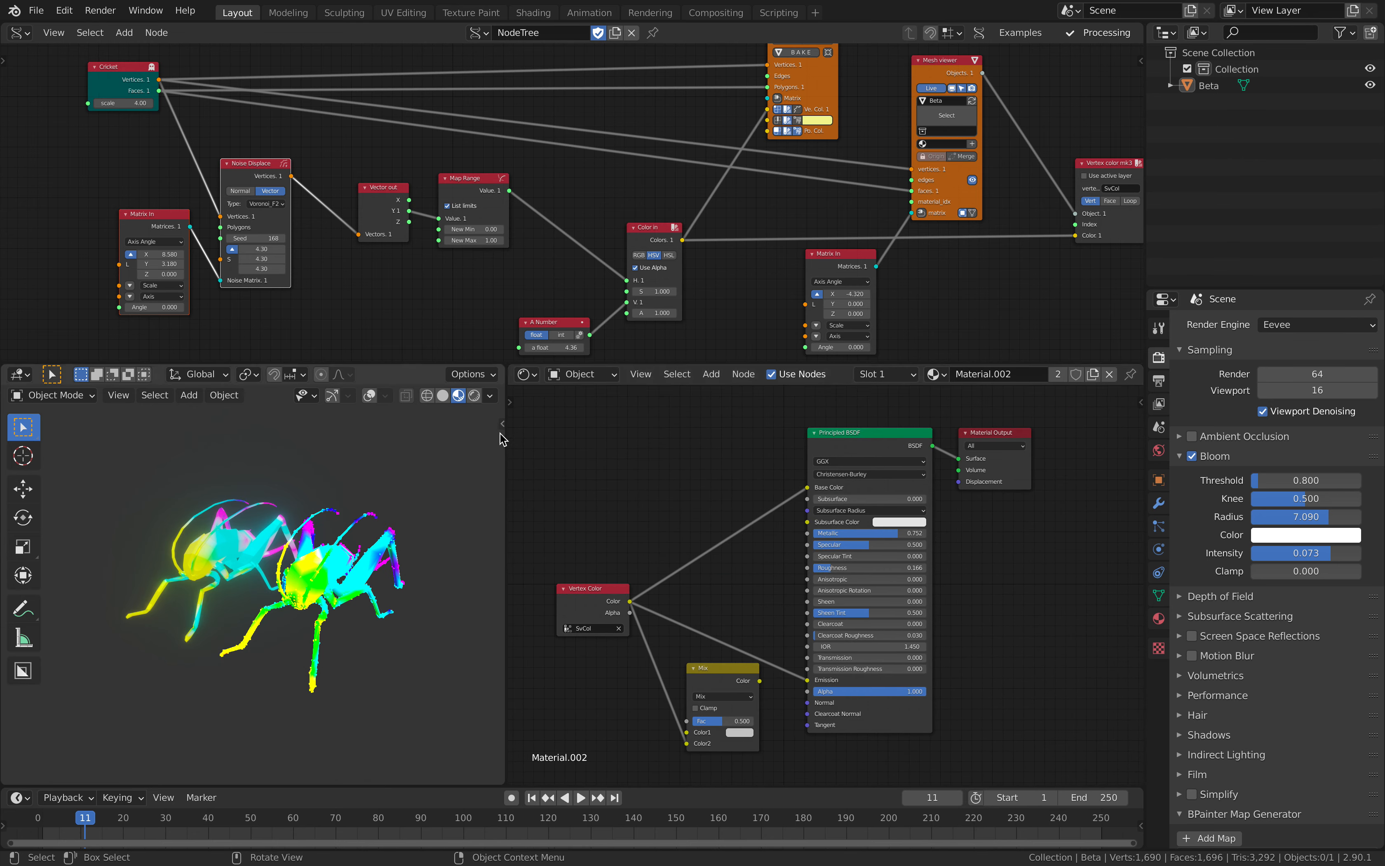
{"action": "left_click_drag", "start_coordinate": [505, 435], "coordinate": [619, 442]}
- Add a Stethoscope MK2 node to the Sverchok tree below the Vector out and Map Range nodes
{"action": "middle_click_drag", "start_coordinate": [473, 230], "coordinate": [578, 199]}
{"action": "scroll", "coordinate": [578, 199], "scroll_direction": "up", "scroll_amount": 3}
{"action": "left_click_drag", "start_coordinate": [308, 126], "coordinate": [259, 111]}
{"action": "middle_click_drag", "start_coordinate": [378, 261], "coordinate": [377, 254]}
{"action": "key", "text": "shift+a"}
{"action": "left_click", "coordinate": [377, 254]}
{"action": "type", "text": "ste"}
{"action": "key", "text": "Down"}
{"action": "key", "text": "Down"}
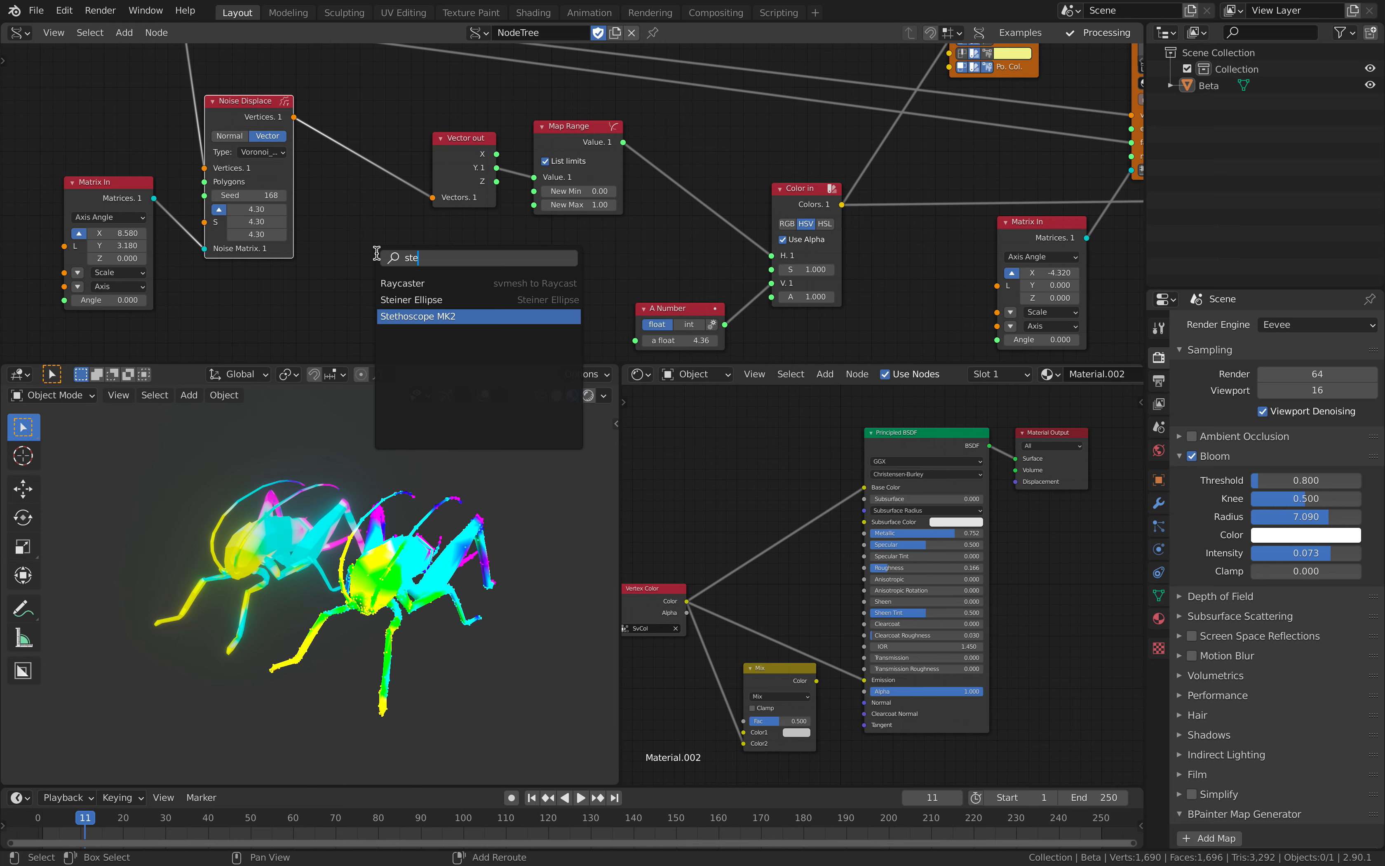
{"action": "key", "text": "Return"}
{"action": "left_click", "coordinate": [418, 248]}
- Shift Vector out and Map Range closer to Noise Displace, and feed Map Range's Value into Stethoscope MK2 to read the numbers
{"action": "scroll", "coordinate": [406, 242], "scroll_direction": "down", "scroll_amount": 1}
{"action": "middle_click_drag", "start_coordinate": [405, 241], "coordinate": [353, 195]}
{"action": "left_click_drag", "start_coordinate": [443, 102], "coordinate": [387, 104]}
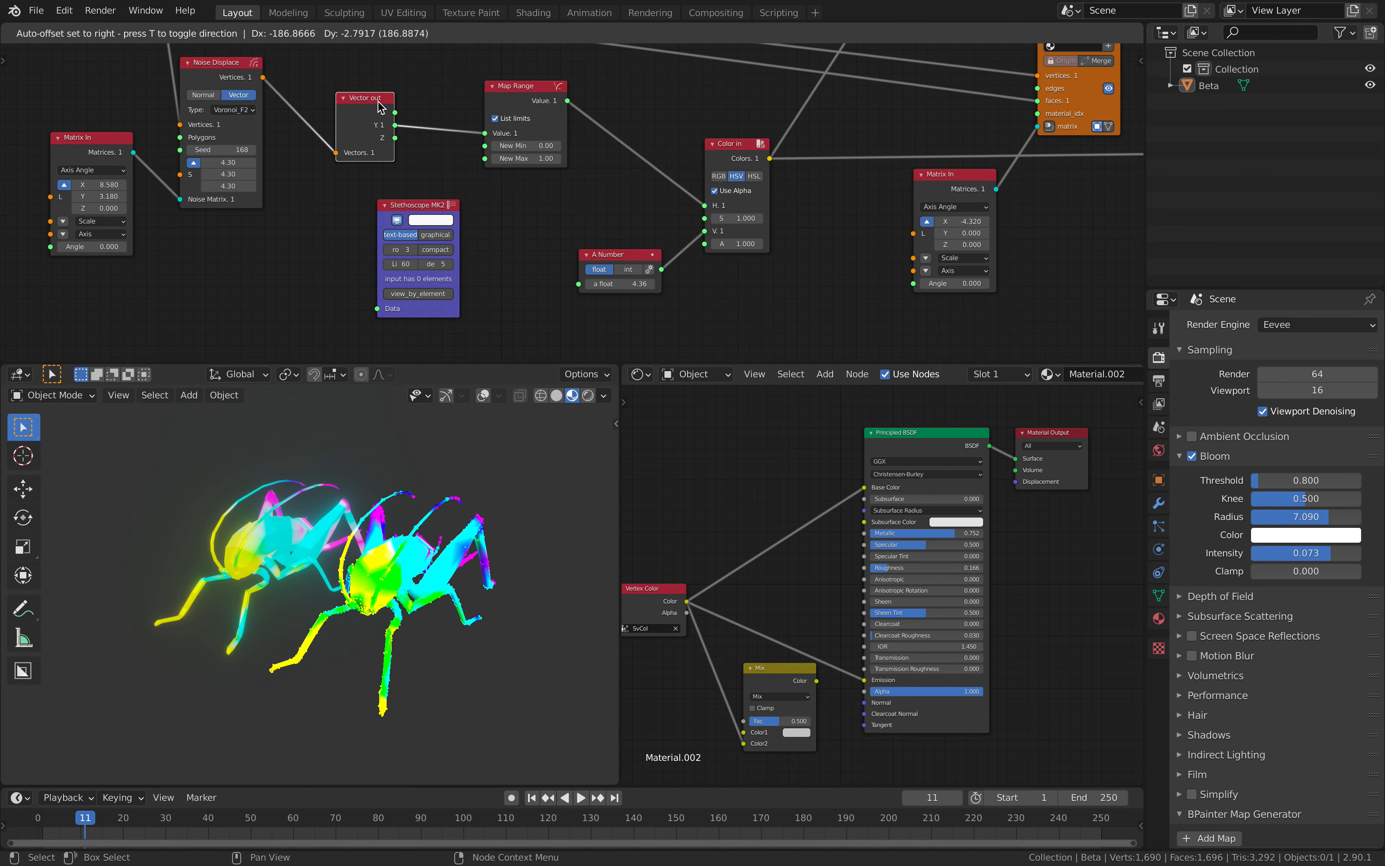
{"action": "left_click_drag", "start_coordinate": [505, 87], "coordinate": [463, 79]}
{"action": "left_click_drag", "start_coordinate": [413, 209], "coordinate": [486, 205]}
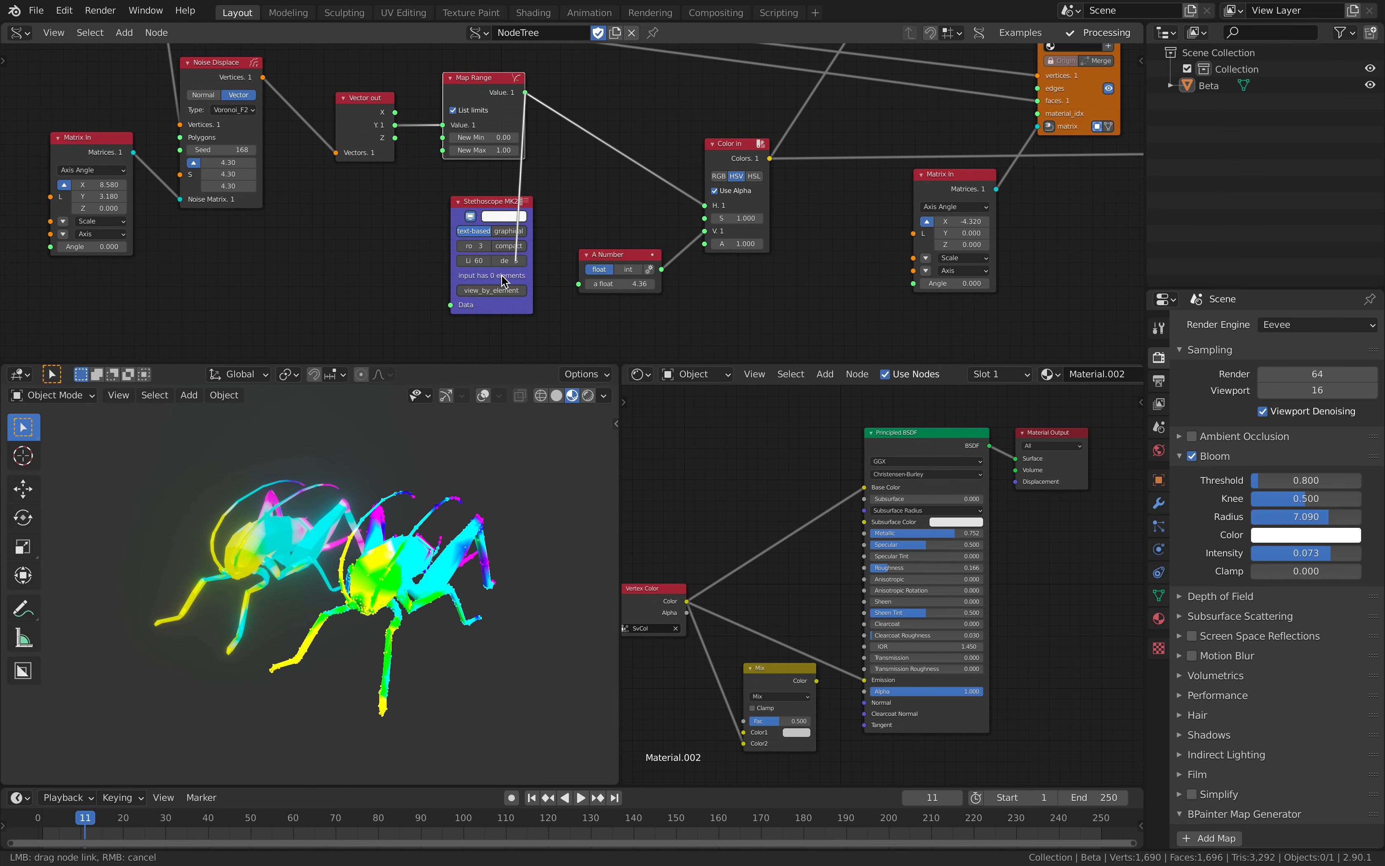
{"action": "left_click_drag", "start_coordinate": [458, 309], "coordinate": [456, 308]}
{"action": "scroll", "coordinate": [519, 279], "scroll_direction": "up", "scroll_amount": 5}
{"action": "scroll", "coordinate": [491, 205], "scroll_direction": "down", "scroll_amount": 5}
{"action": "scroll", "coordinate": [582, 185], "scroll_direction": "up", "scroll_amount": 2}
{"action": "scroll", "coordinate": [582, 185], "scroll_direction": "down", "scroll_amount": 2}
{"action": "scroll", "coordinate": [603, 227], "scroll_direction": "up", "scroll_amount": 1}
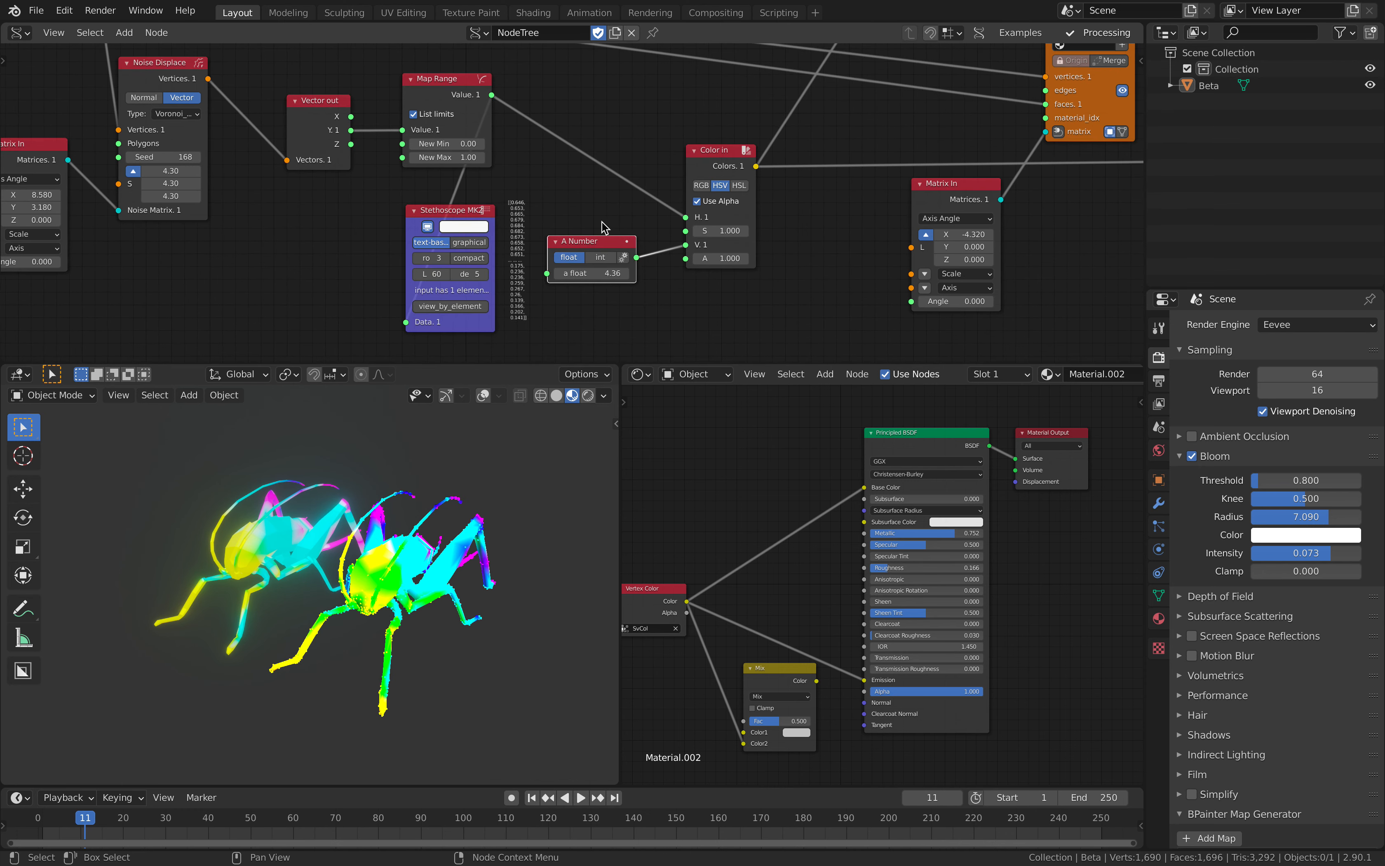
- Move Stethoscope MK2 beside Color in, feed it the Colors output to inspect the colour values, and delete it
{"action": "left_click_drag", "start_coordinate": [446, 211], "coordinate": [802, 200]}
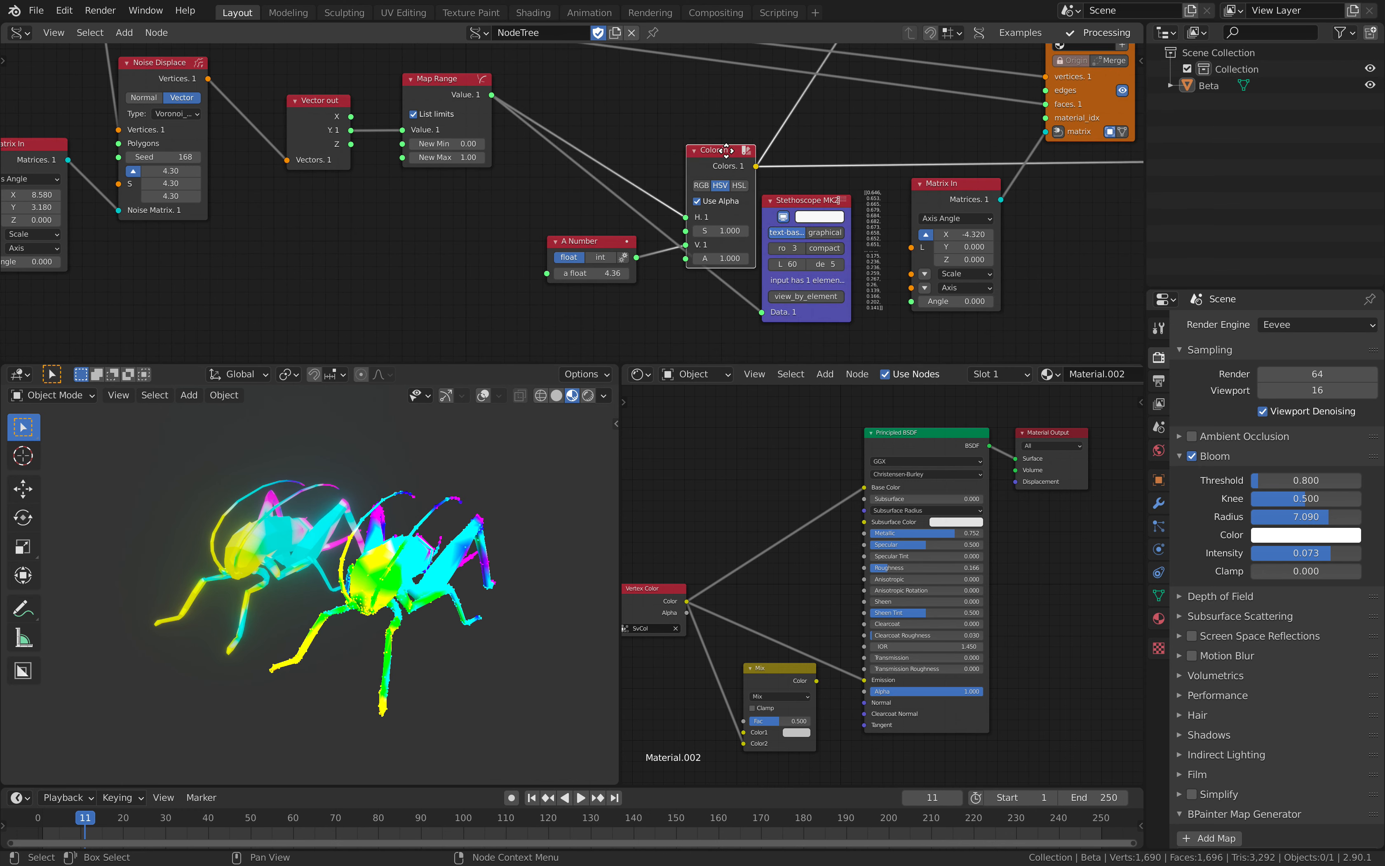
{"action": "left_click_drag", "start_coordinate": [721, 151], "coordinate": [677, 137]}
{"action": "left_click_drag", "start_coordinate": [765, 303], "coordinate": [763, 310]}
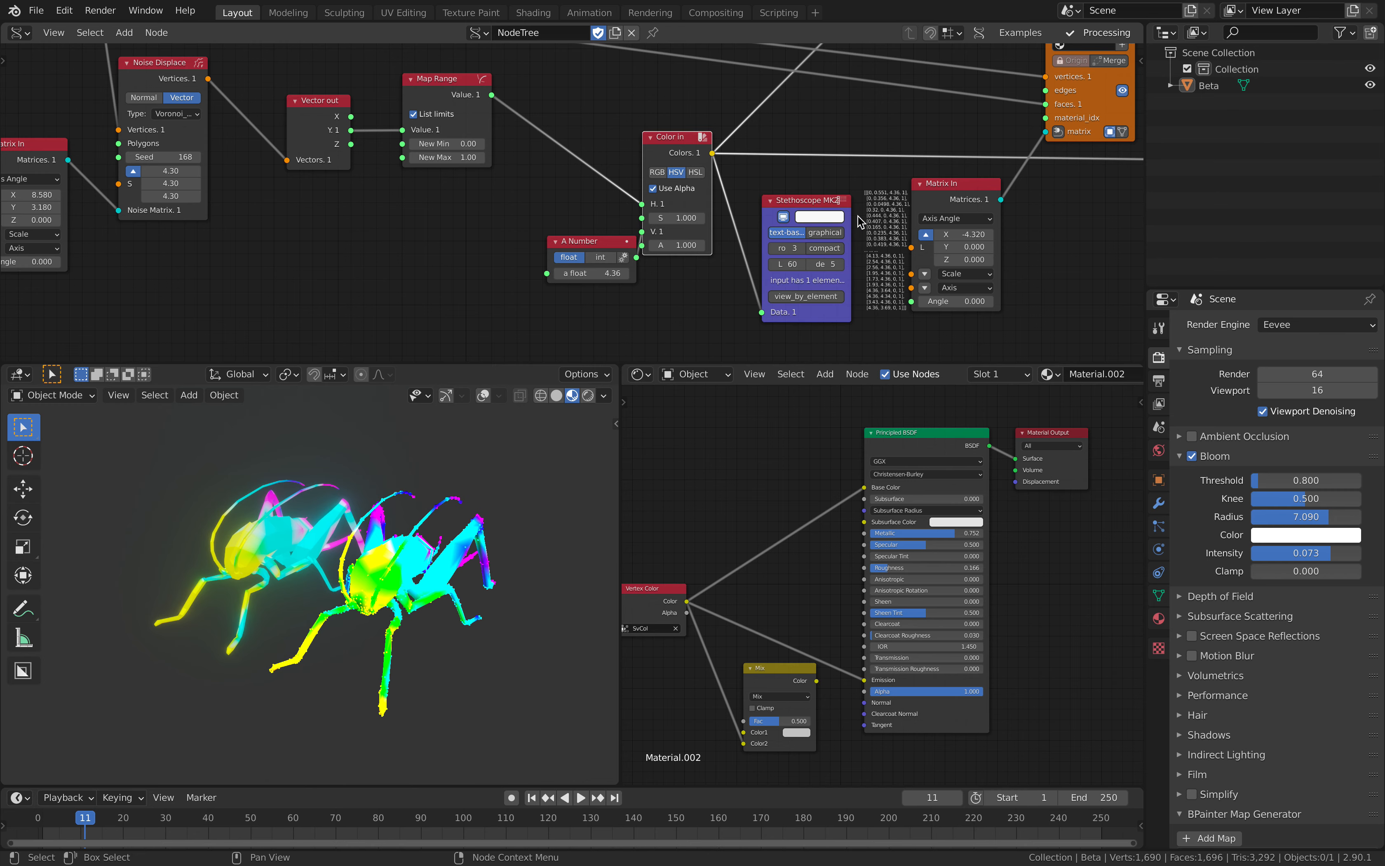
{"action": "left_click", "coordinate": [847, 204]}
{"action": "key", "text": "x"}
- Set the vertex size in the Viewer Draw node to 26
{"action": "middle_click_drag", "start_coordinate": [883, 137], "coordinate": [735, 223]}
{"action": "middle_click_drag", "start_coordinate": [916, 170], "coordinate": [758, 209]}
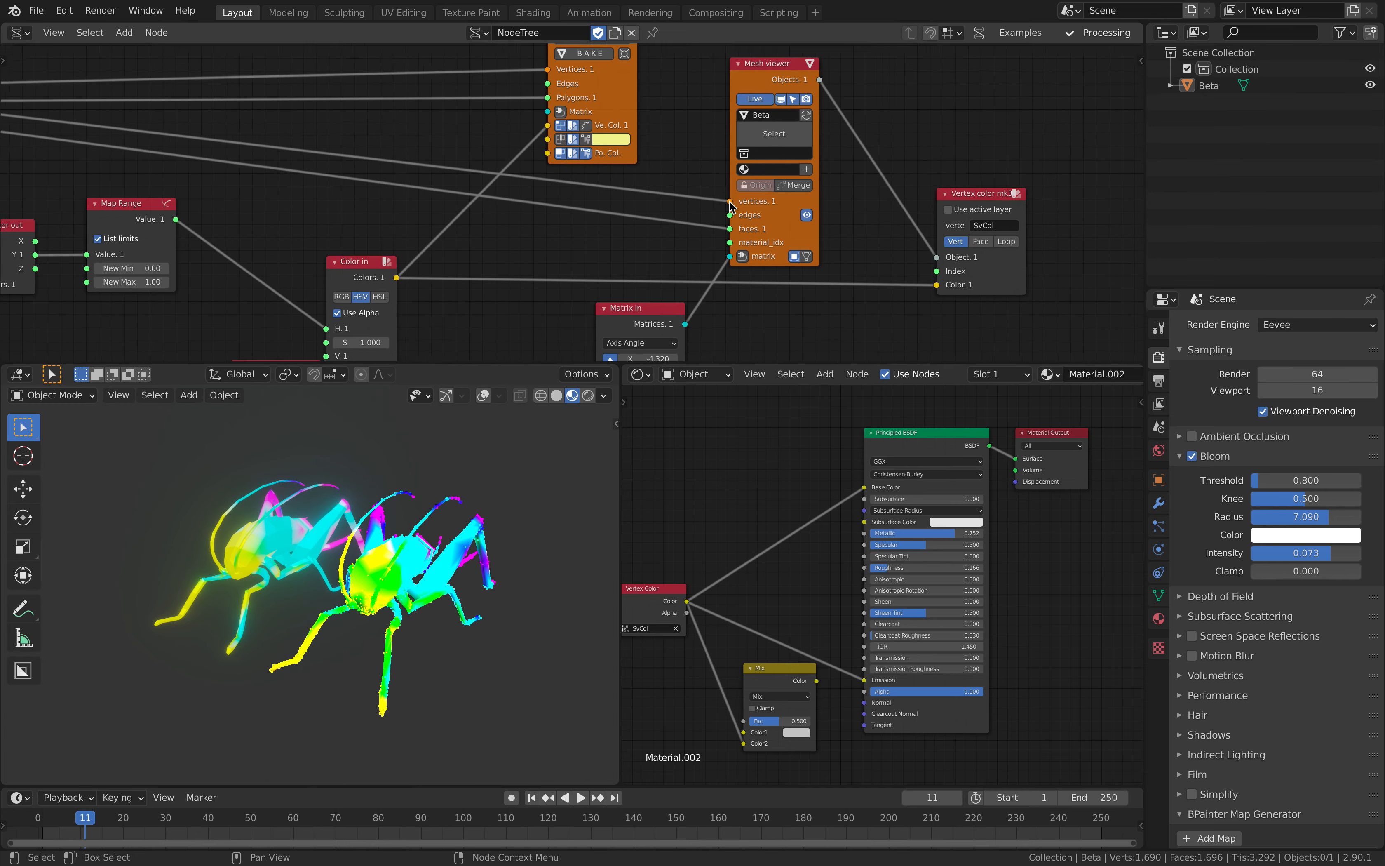
{"action": "middle_click_drag", "start_coordinate": [917, 233], "coordinate": [763, 203]}
{"action": "scroll", "coordinate": [411, 529], "scroll_direction": "up", "scroll_amount": 5}
{"action": "scroll", "coordinate": [411, 528], "scroll_direction": "down", "scroll_amount": 3}
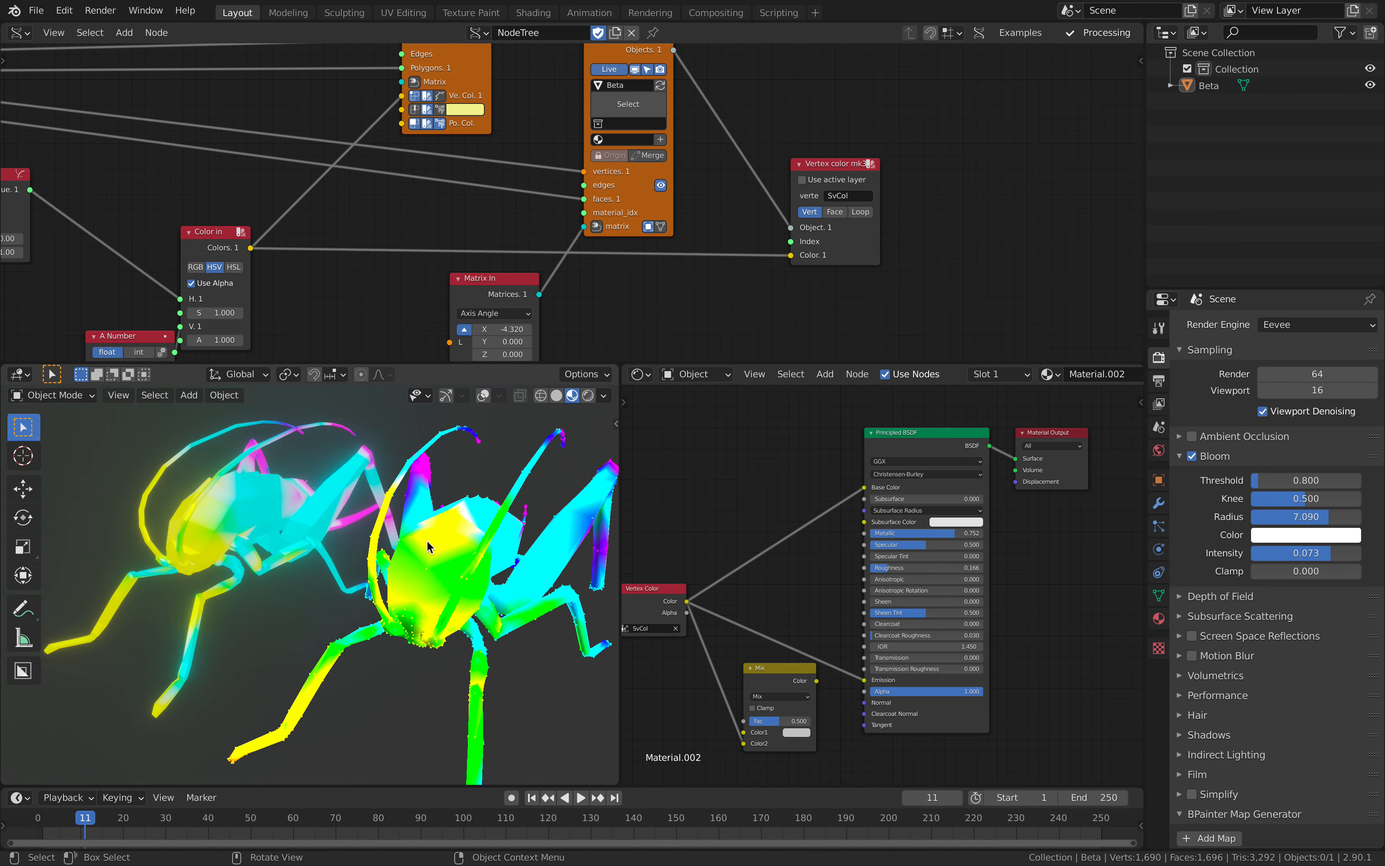
{"action": "scroll", "coordinate": [421, 504], "scroll_direction": "up", "scroll_amount": 2}
{"action": "middle_click_drag", "start_coordinate": [444, 47], "coordinate": [491, 150]}
{"action": "left_click_drag", "start_coordinate": [474, 136], "coordinate": [516, 135]}
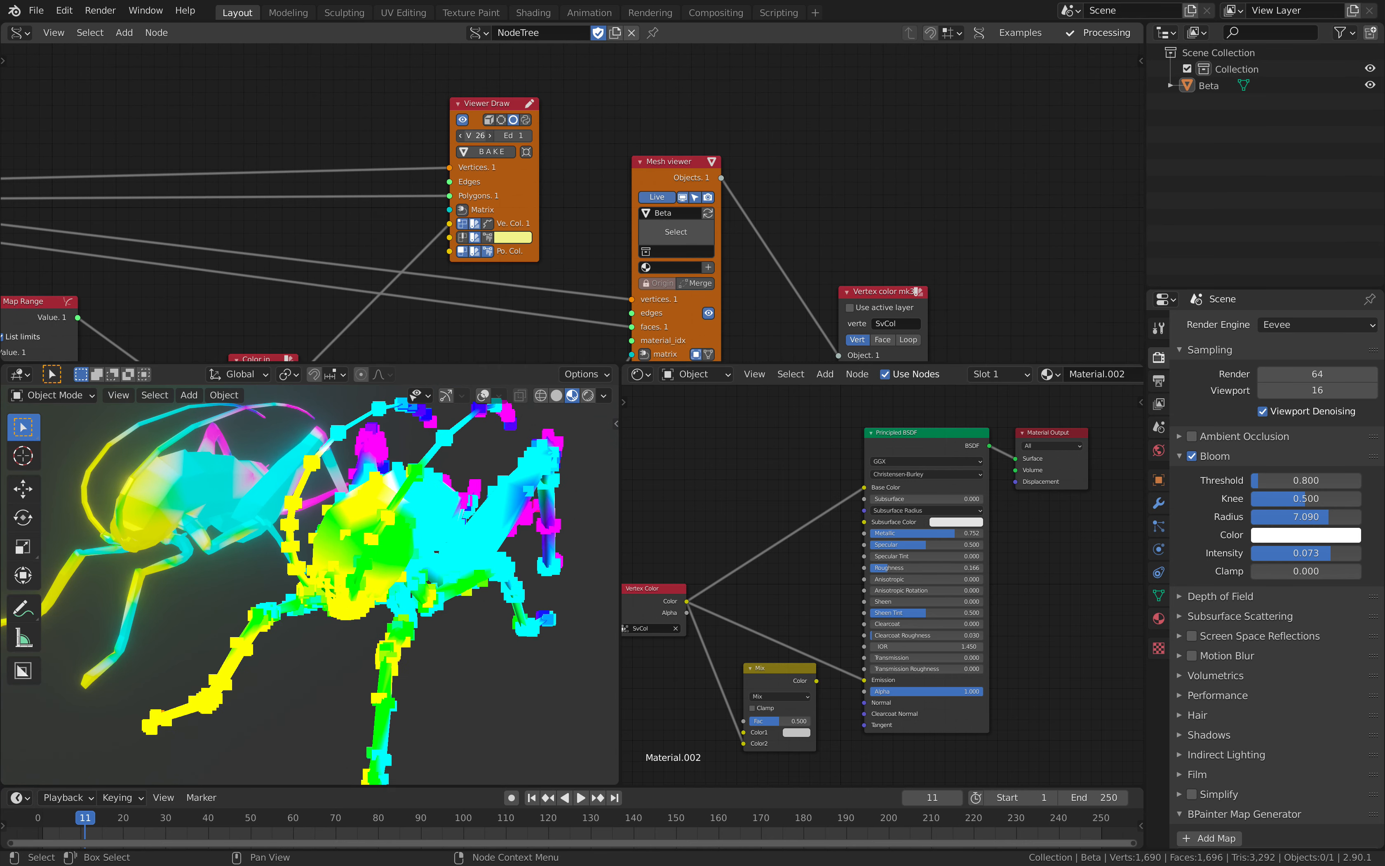
- Turn off edge and polygon display in Viewer Draw and set its vertex size to 5
{"action": "middle_click_drag", "start_coordinate": [401, 134], "coordinate": [475, 87]}
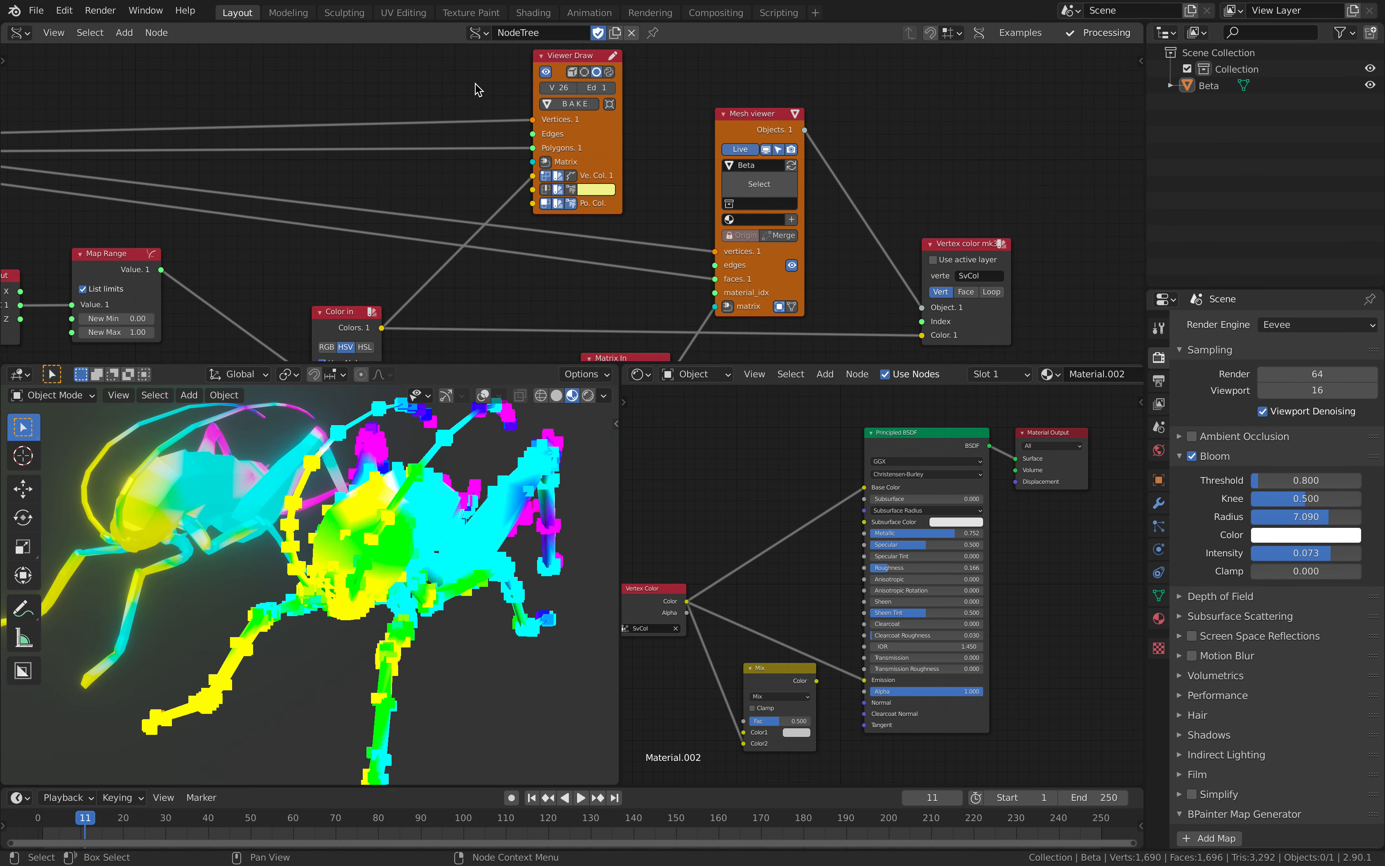
{"action": "left_click", "coordinate": [546, 203]}
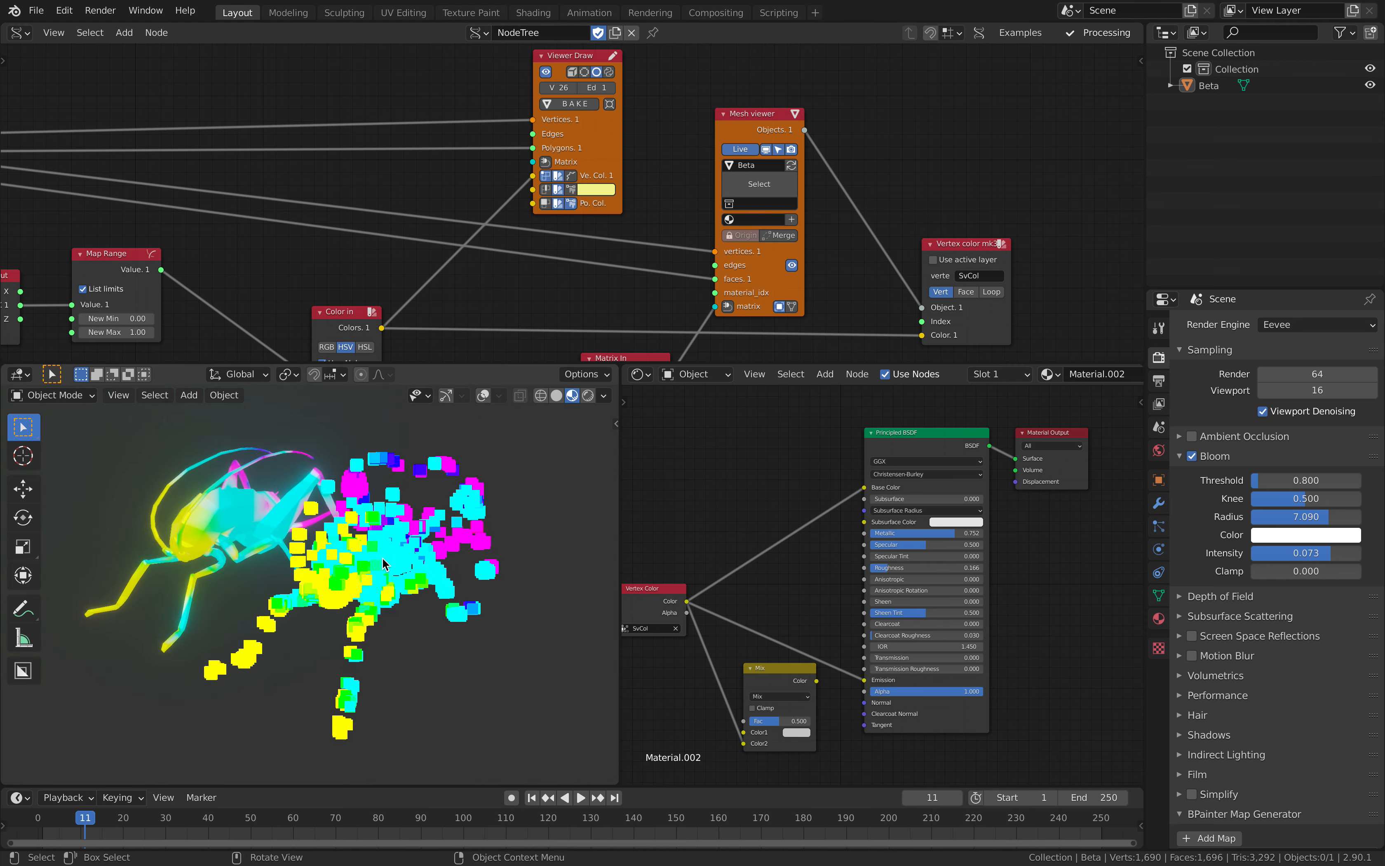
{"action": "left_click_drag", "start_coordinate": [558, 88], "coordinate": [521, 87]}
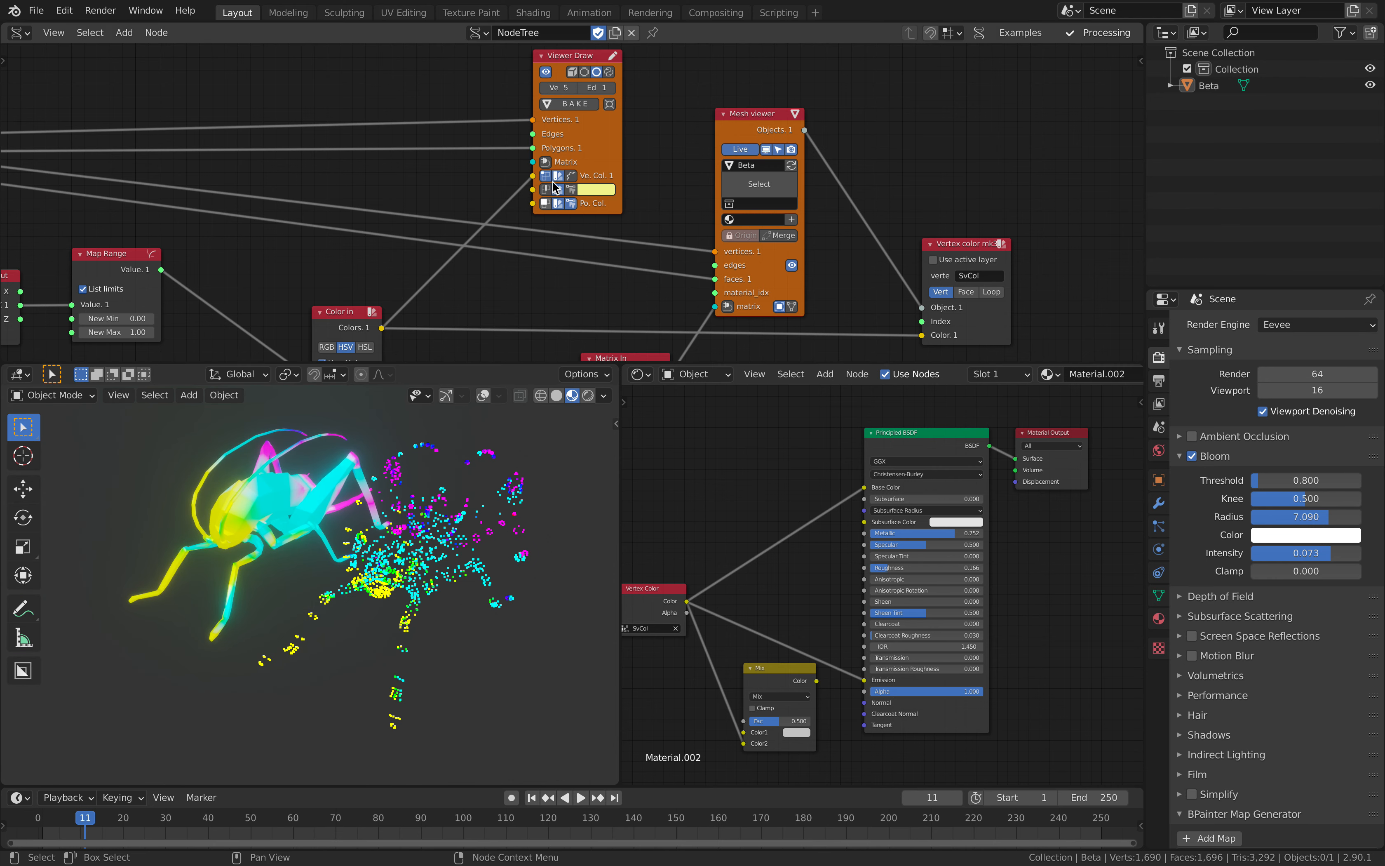
{"action": "middle_click_drag", "start_coordinate": [408, 166], "coordinate": [447, 158]}
{"action": "scroll", "coordinate": [582, 276], "scroll_direction": "down", "scroll_amount": 3}
{"action": "middle_click_drag", "start_coordinate": [564, 264], "coordinate": [691, 253]}
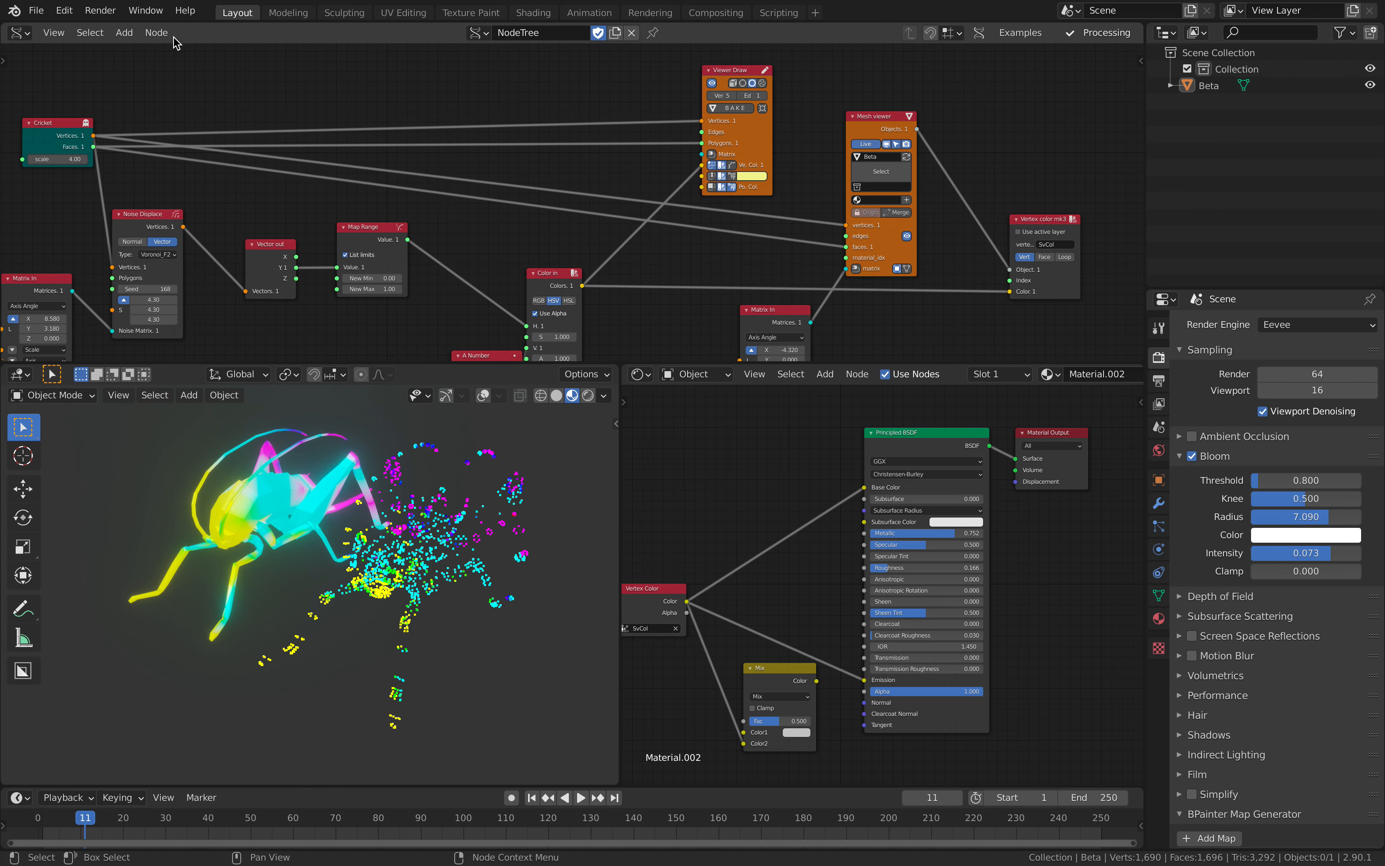